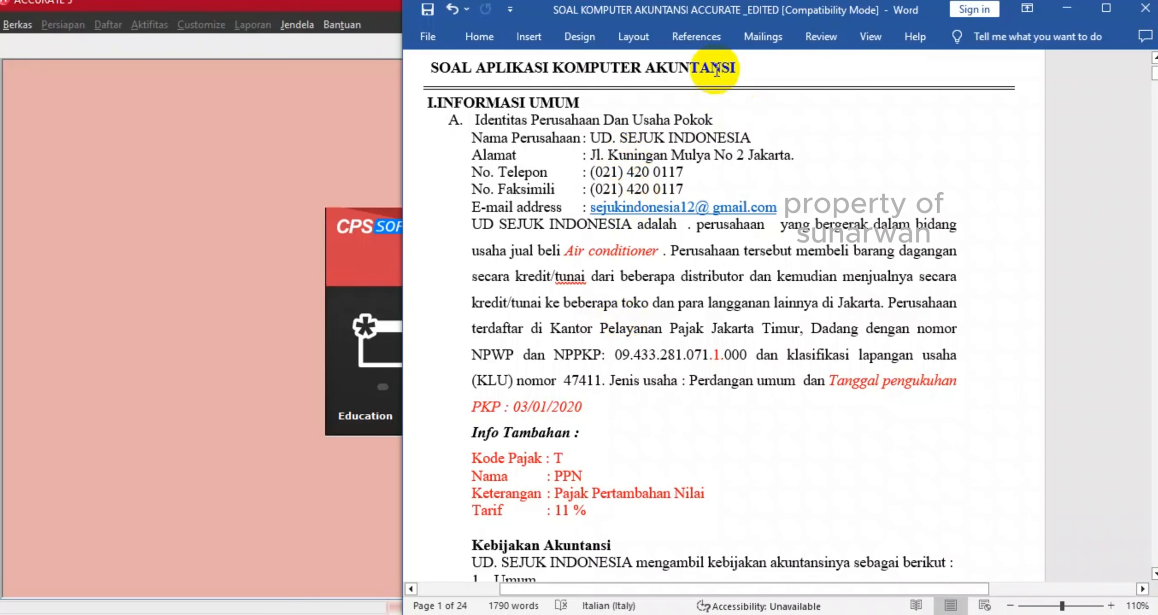
Switch to the Word assignment and highlight the company name SEJUK INDONESIA.
{"action": "left_click", "coordinate": [259, 167]}
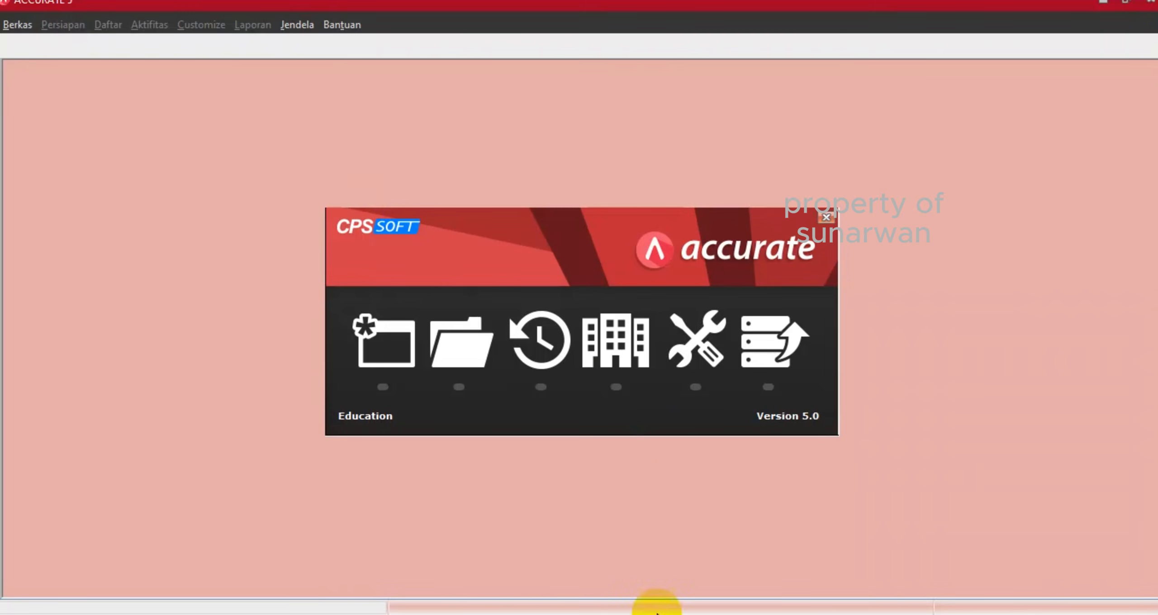
{"action": "left_click", "coordinate": [362, 614]}
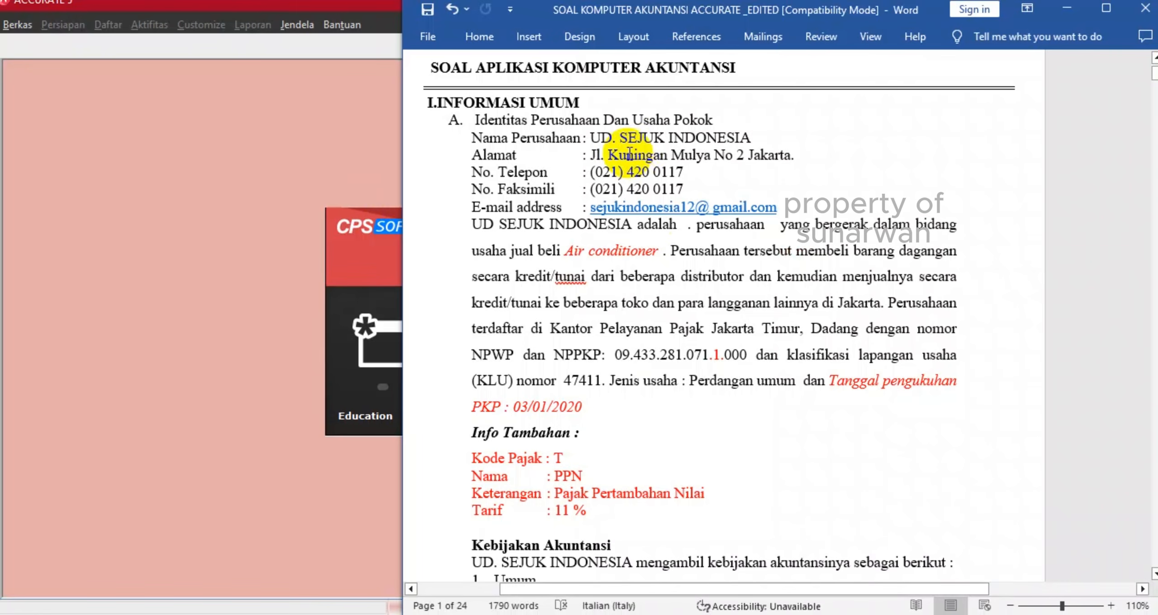
{"action": "left_click", "coordinate": [617, 137]}
{"action": "left_click_drag", "start_coordinate": [617, 137], "coordinate": [711, 137]}
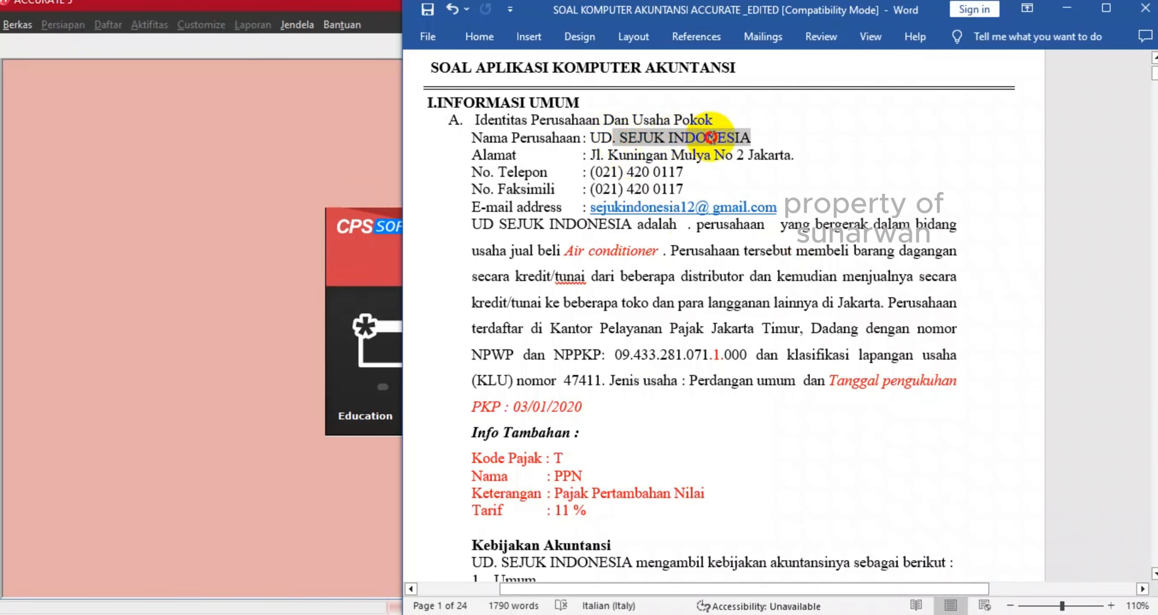
{"action": "left_click", "coordinate": [725, 168]}
Read down to the accounting policies, highlighting 'Air conditioner' and the depreciation policy line.
{"action": "scroll", "coordinate": [726, 168], "scroll_direction": "down", "scroll_amount": 1}
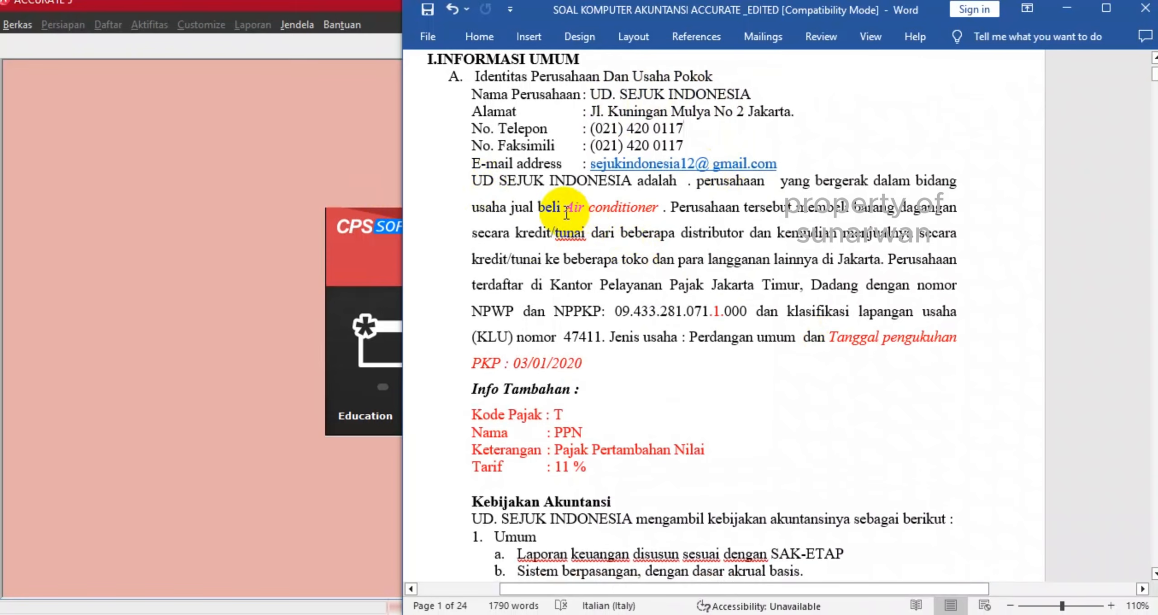
{"action": "left_click_drag", "start_coordinate": [566, 212], "coordinate": [629, 214]}
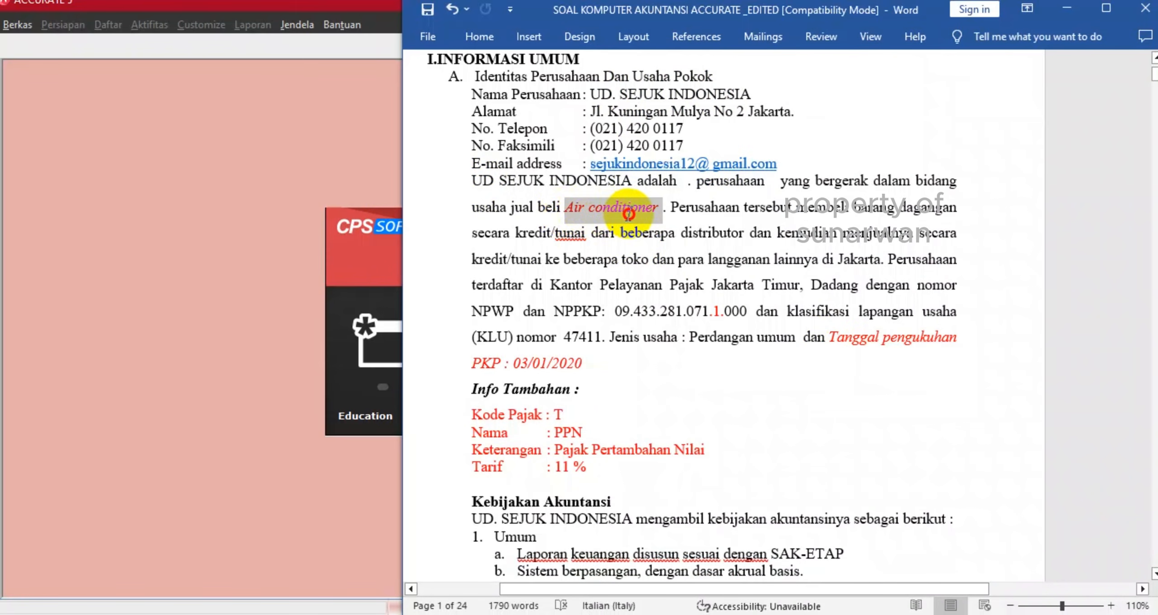
{"action": "left_click", "coordinate": [745, 278]}
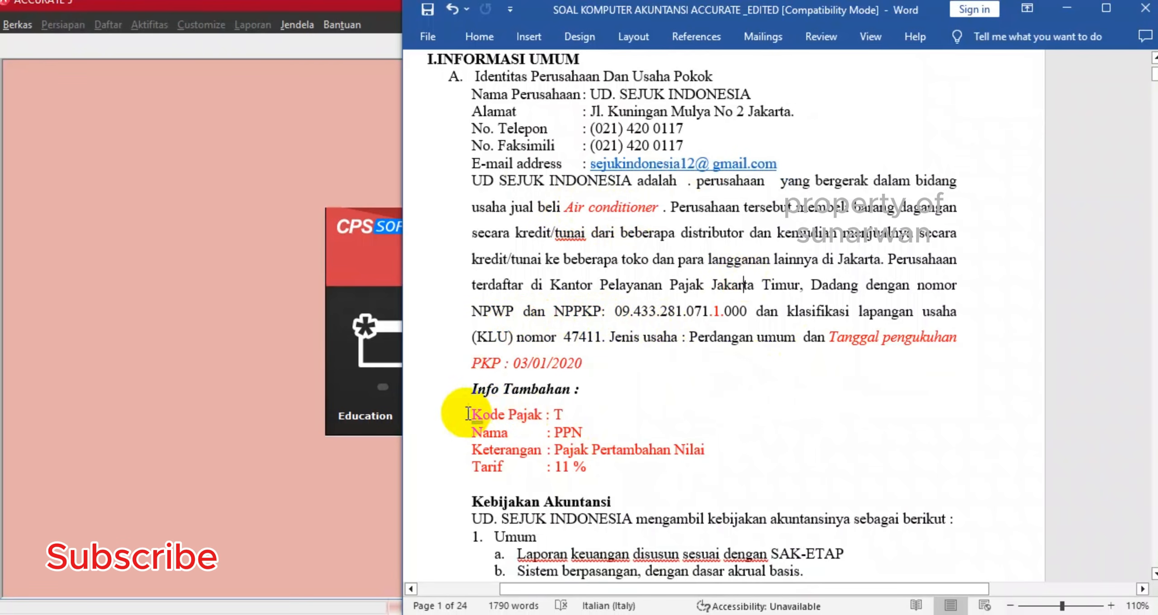
{"action": "scroll", "coordinate": [693, 273], "scroll_direction": "down", "scroll_amount": 5}
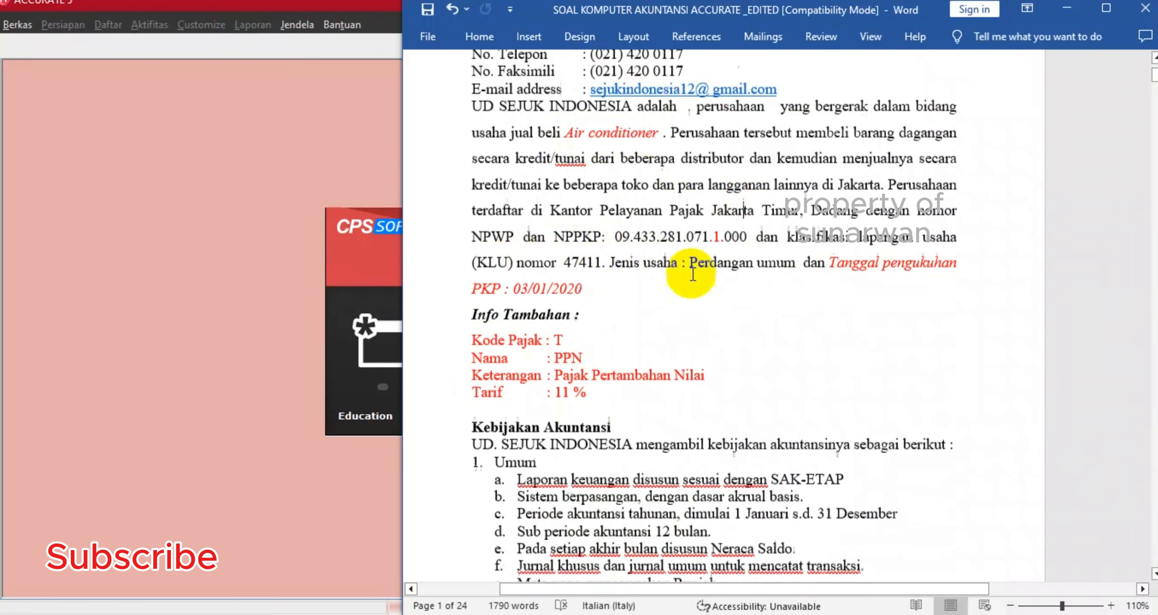
{"action": "scroll", "coordinate": [693, 275], "scroll_direction": "down", "scroll_amount": 8}
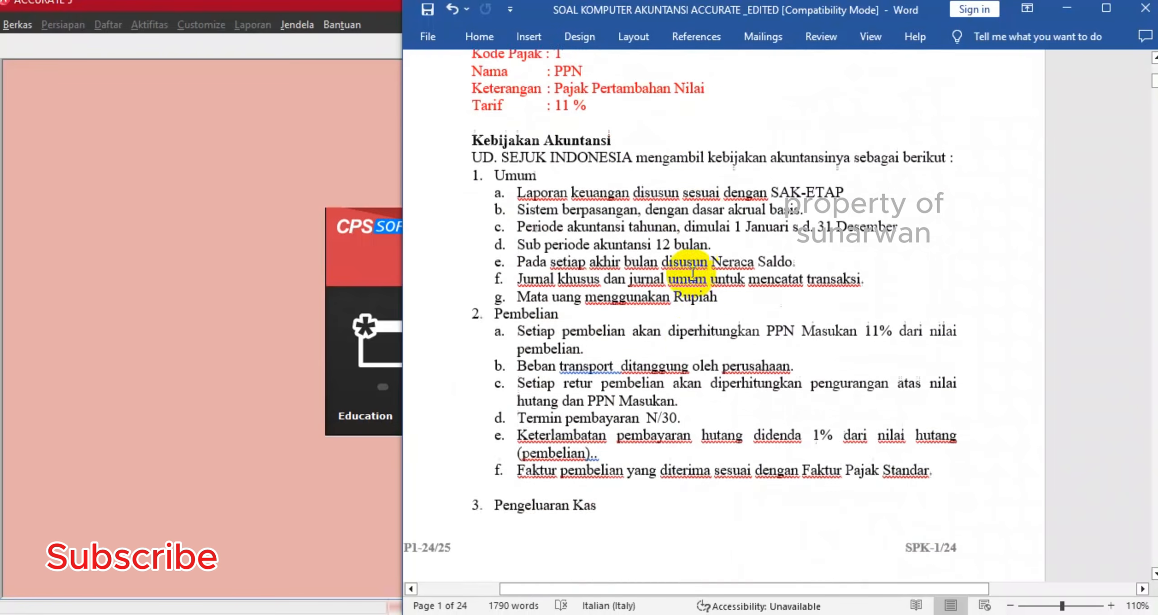
{"action": "scroll", "coordinate": [693, 274], "scroll_direction": "down", "scroll_amount": 20}
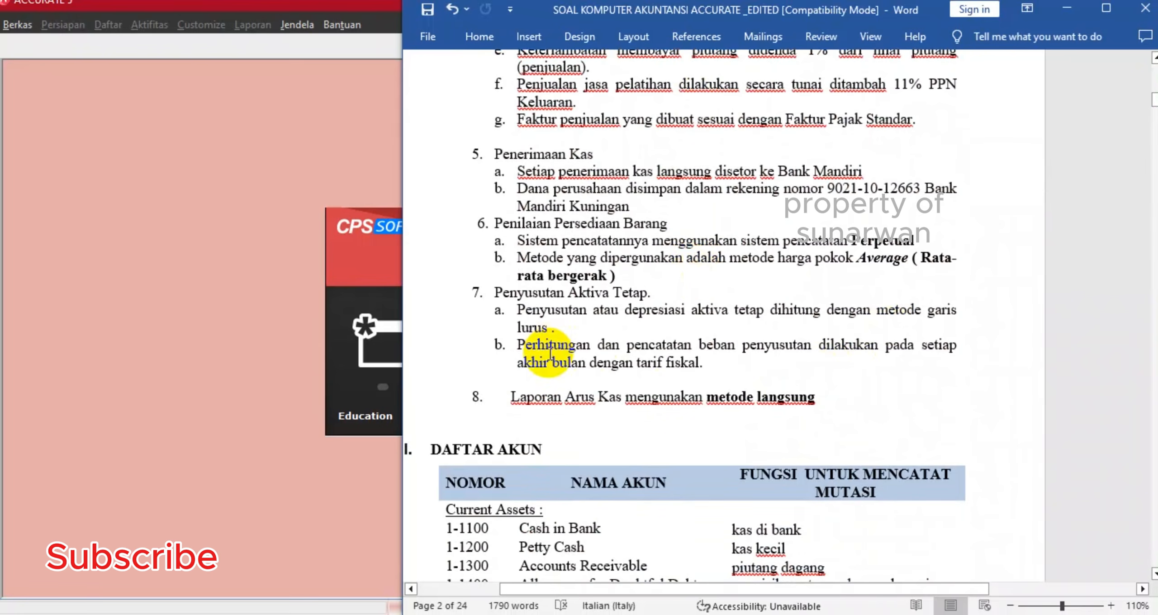
{"action": "left_click_drag", "start_coordinate": [550, 357], "coordinate": [713, 365]}
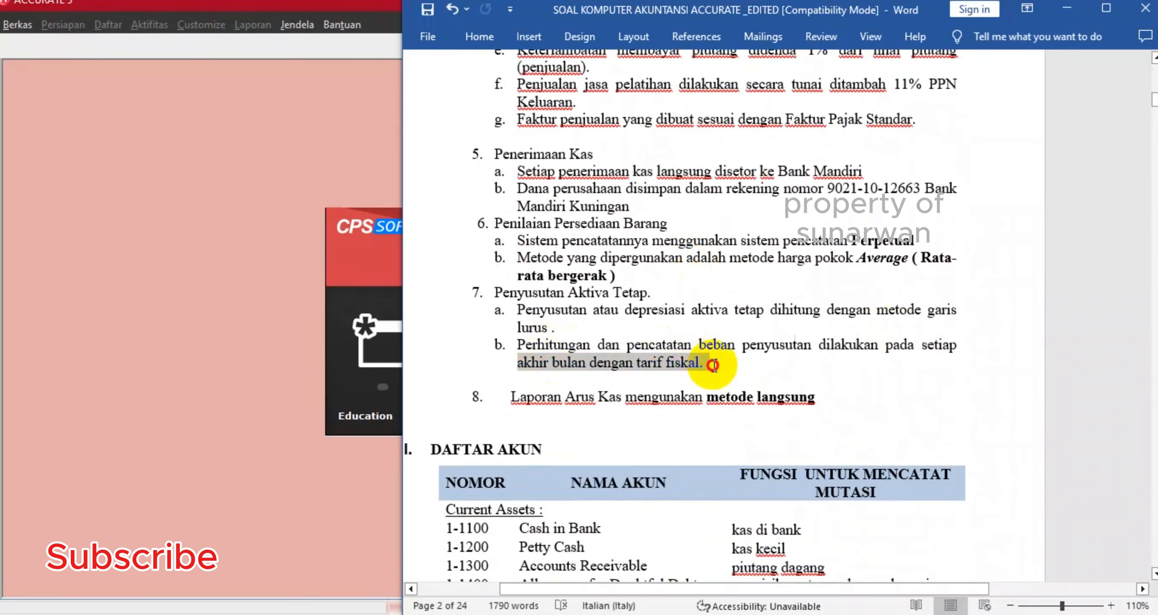
{"action": "left_click", "coordinate": [652, 322]}
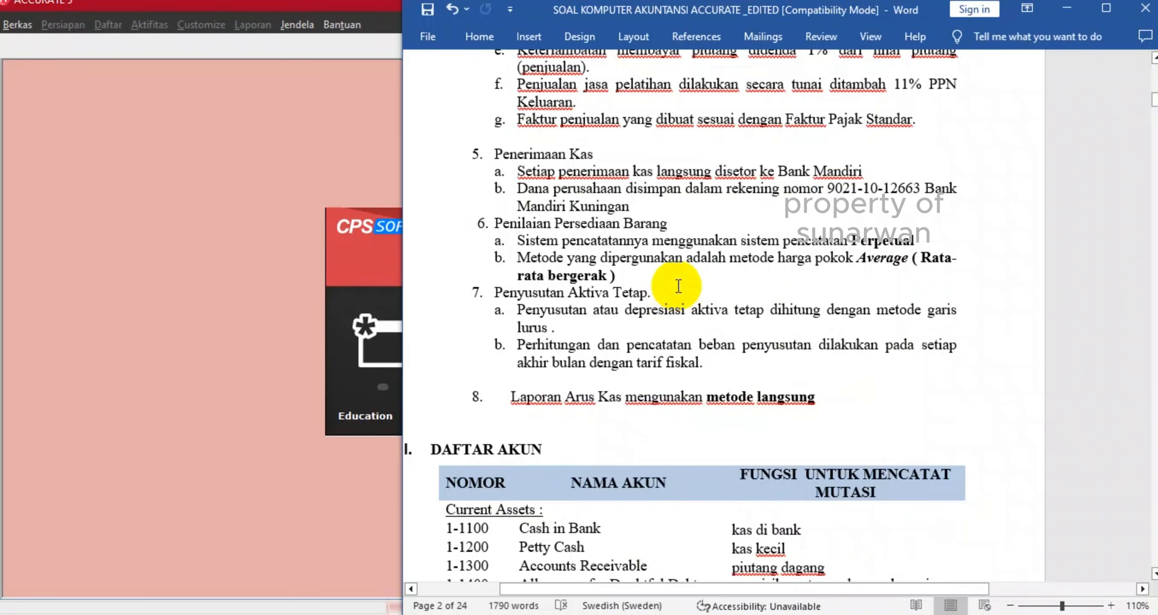
Scroll through the Daftar Akun, Trial Balance and customer/supplier tables in Word.
{"action": "scroll", "coordinate": [679, 286], "scroll_direction": "down", "scroll_amount": 20}
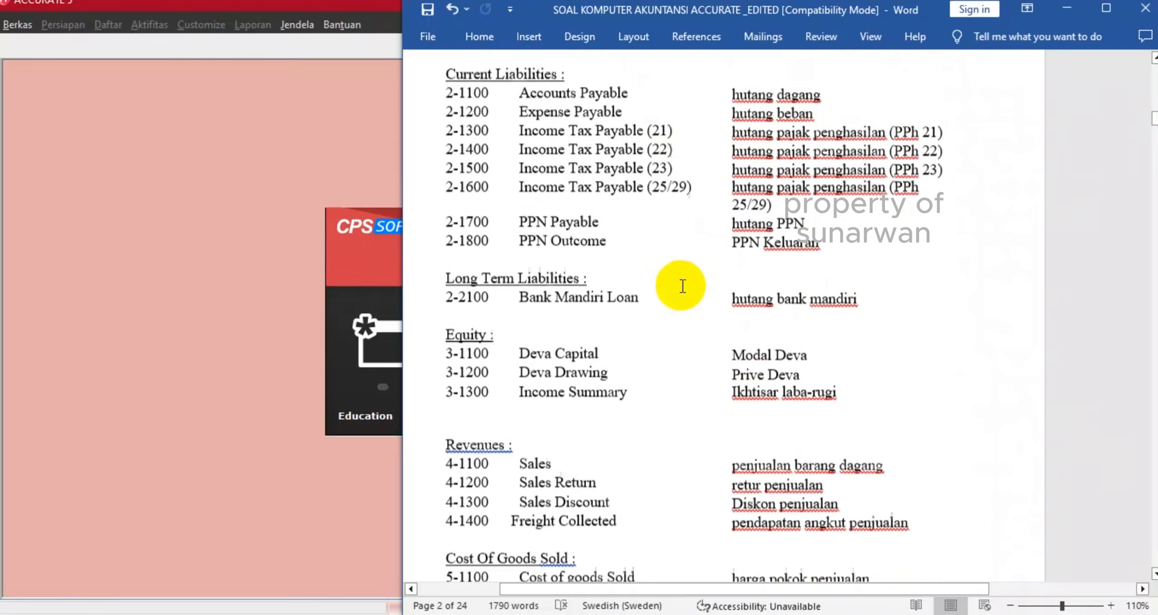
{"action": "scroll", "coordinate": [684, 282], "scroll_direction": "down", "scroll_amount": 15}
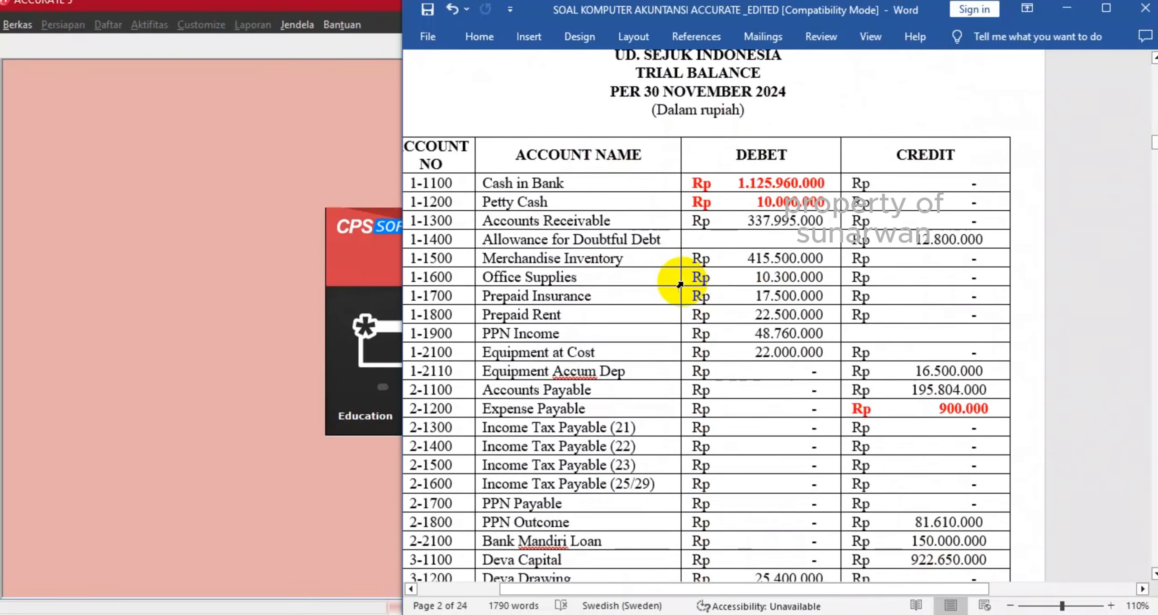
{"action": "scroll", "coordinate": [680, 284], "scroll_direction": "down", "scroll_amount": 2}
{"action": "scroll", "coordinate": [710, 326], "scroll_direction": "down", "scroll_amount": 6}
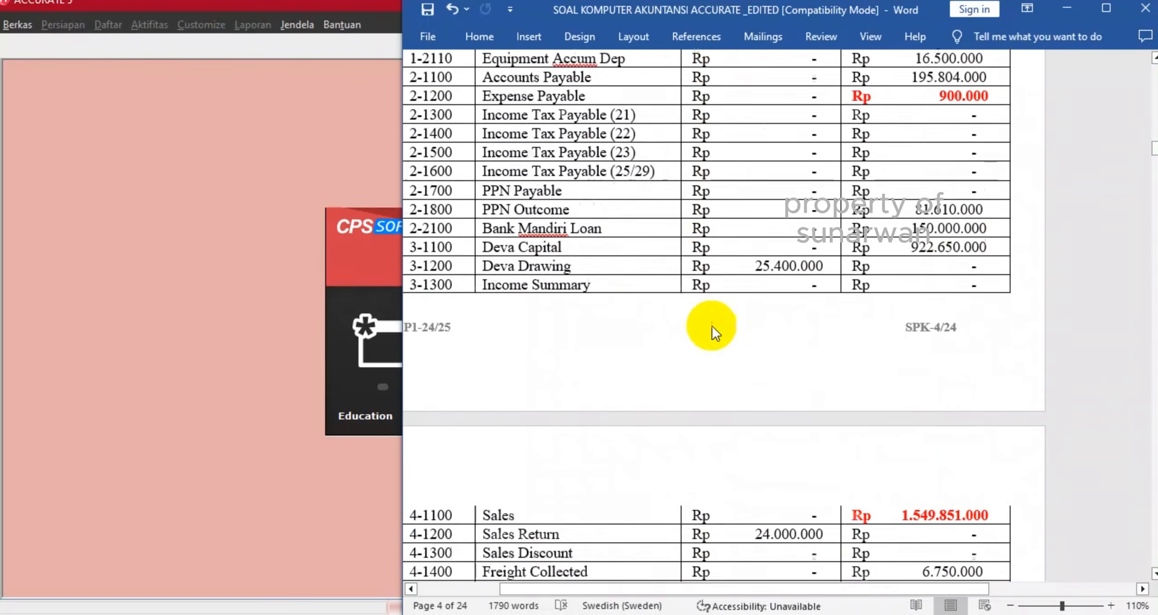
{"action": "scroll", "coordinate": [714, 319], "scroll_direction": "down", "scroll_amount": 8}
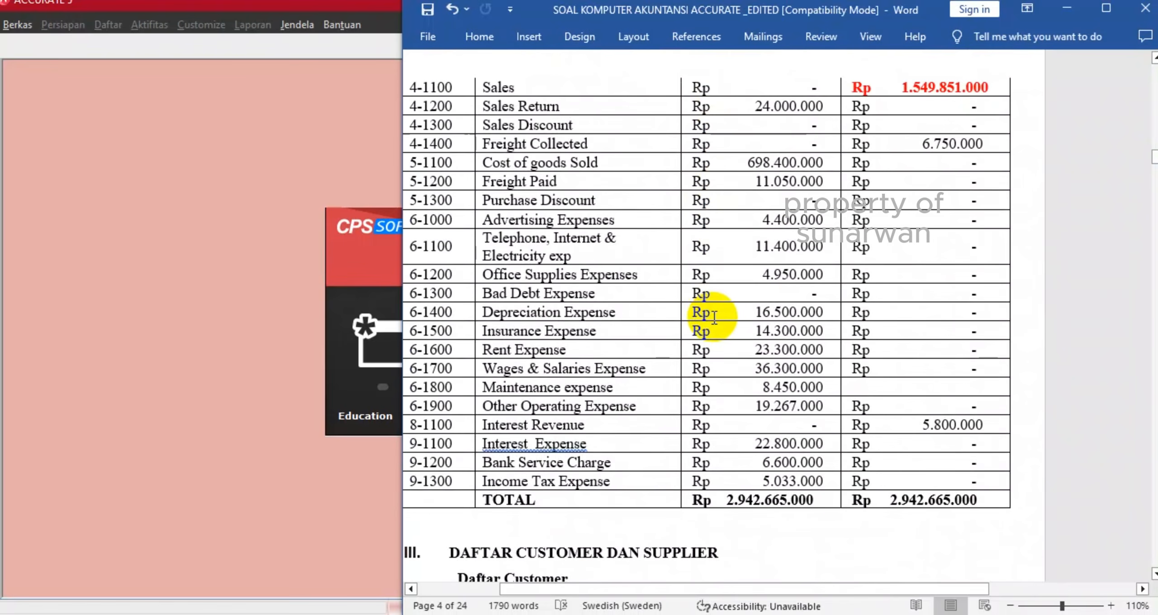
{"action": "scroll", "coordinate": [714, 317], "scroll_direction": "down", "scroll_amount": 5}
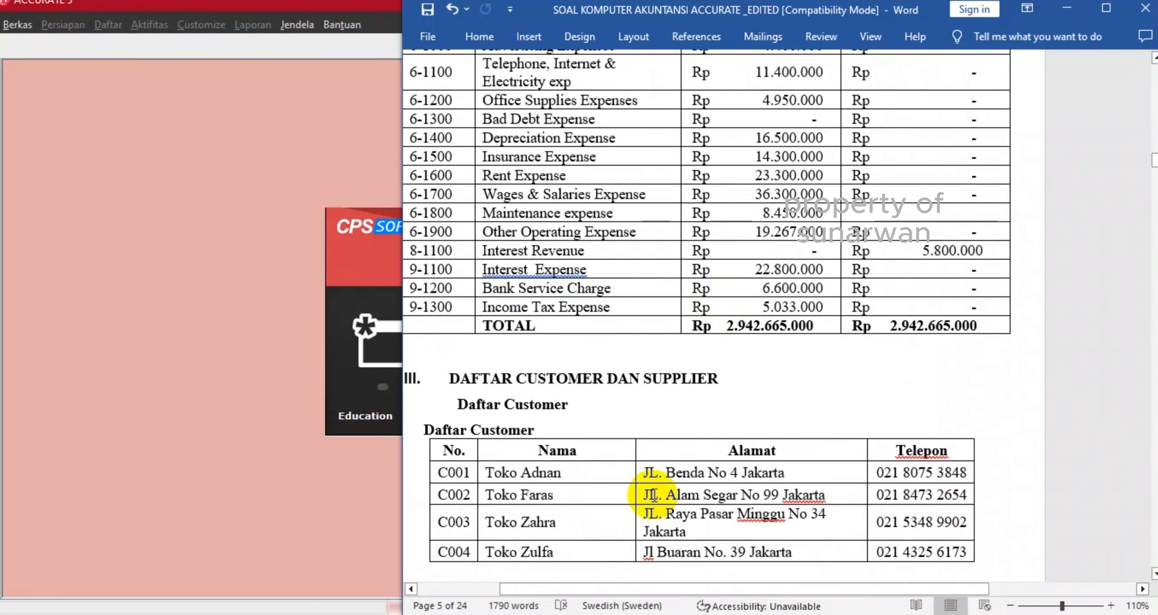
{"action": "scroll", "coordinate": [669, 430], "scroll_direction": "down", "scroll_amount": 6}
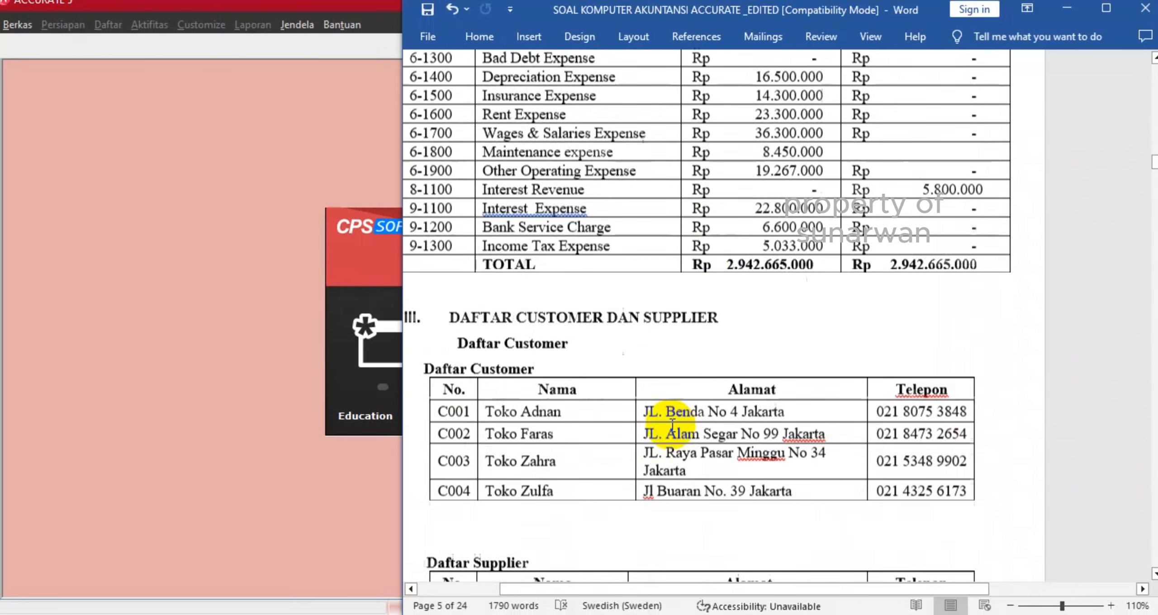
{"action": "scroll", "coordinate": [672, 425], "scroll_direction": "down", "scroll_amount": 20}
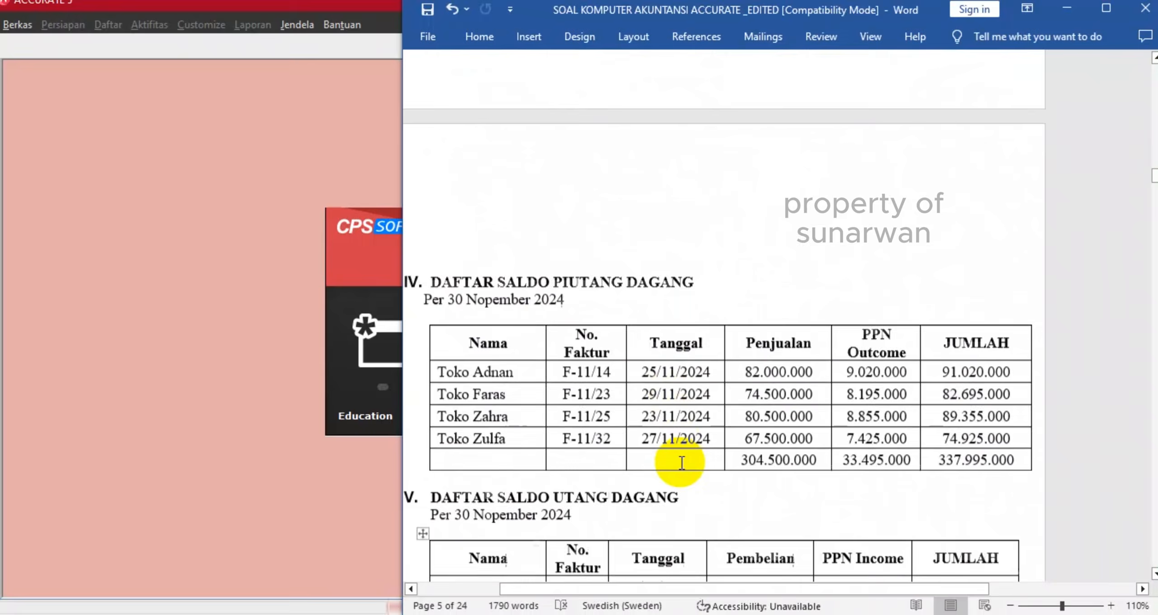
{"action": "scroll", "coordinate": [684, 467], "scroll_direction": "down", "scroll_amount": 20}
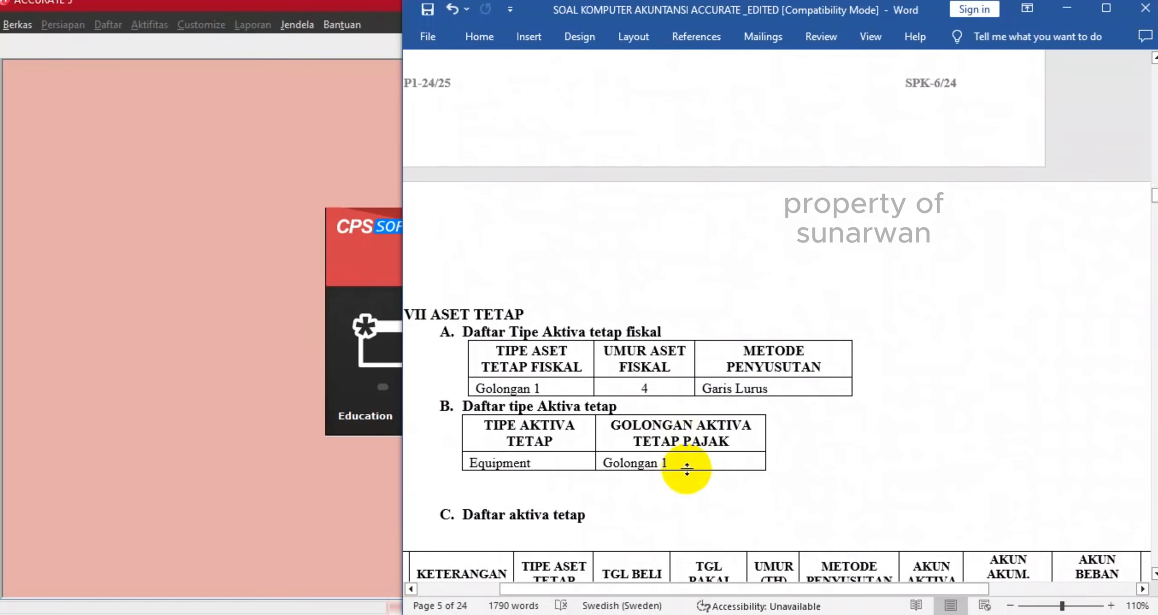
{"action": "scroll", "coordinate": [760, 586], "scroll_direction": "down", "scroll_amount": 3}
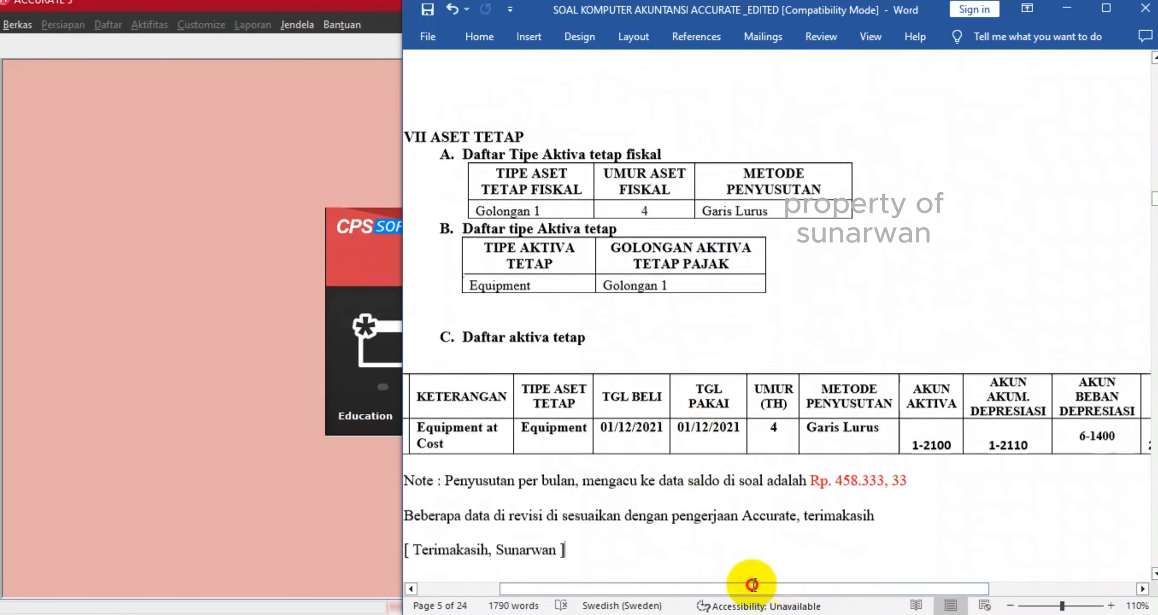
Review the fixed-asset list, then open File Explorer at Quick access with Win+E.
{"action": "left_click_drag", "start_coordinate": [692, 589], "coordinate": [612, 592]}
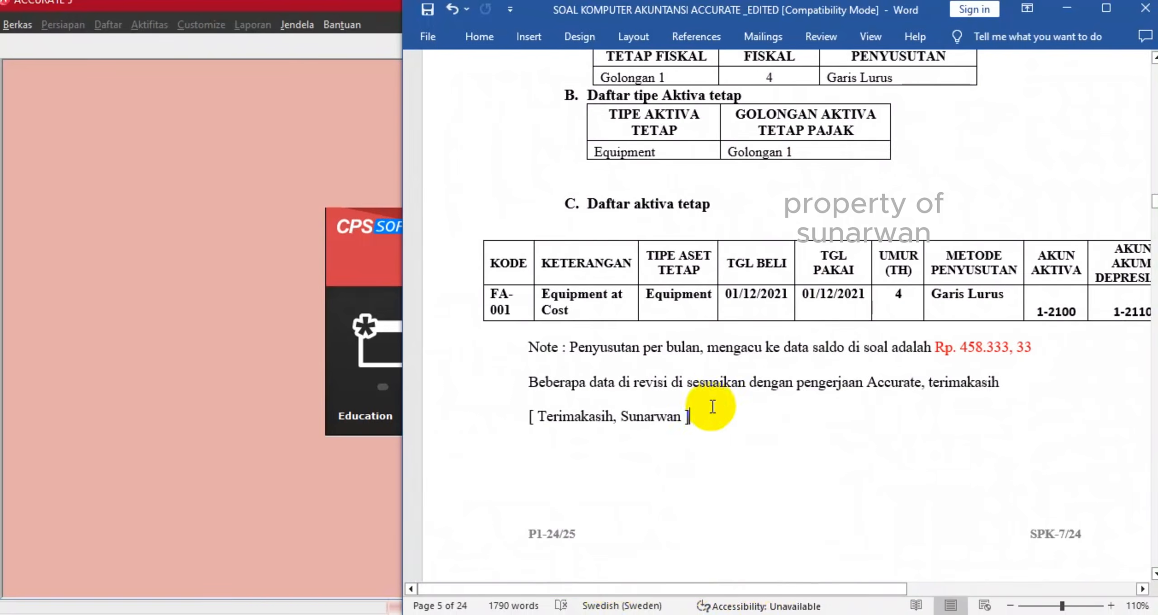
{"action": "scroll", "coordinate": [706, 476], "scroll_direction": "up", "scroll_amount": 5}
{"action": "left_click_drag", "start_coordinate": [1152, 196], "coordinate": [1152, 187]}
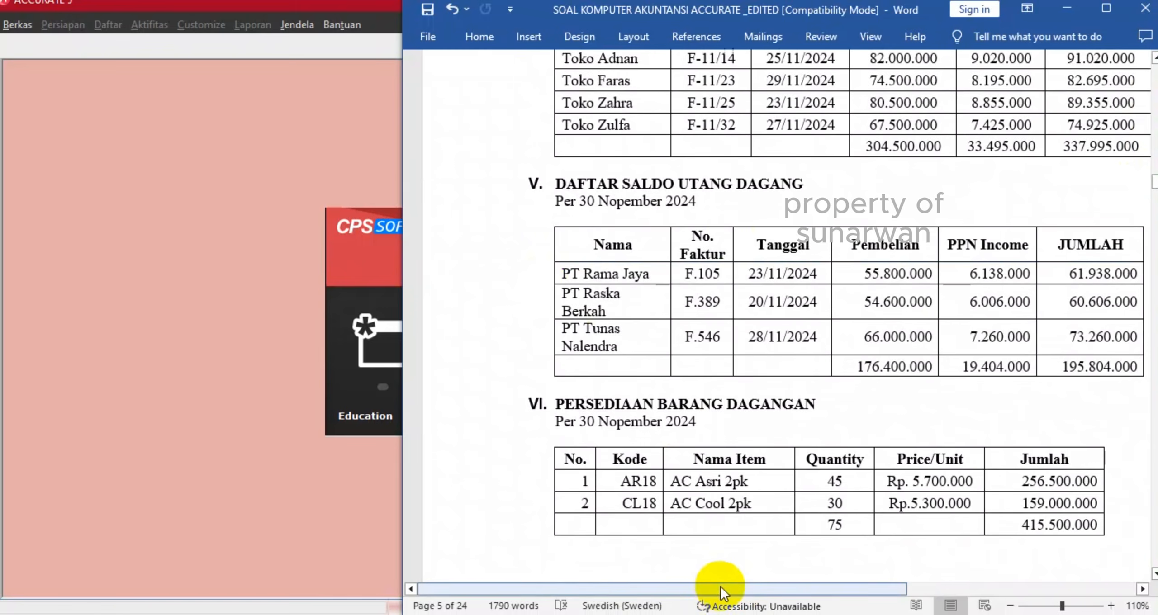
{"action": "left_click_drag", "start_coordinate": [721, 590], "coordinate": [826, 586]}
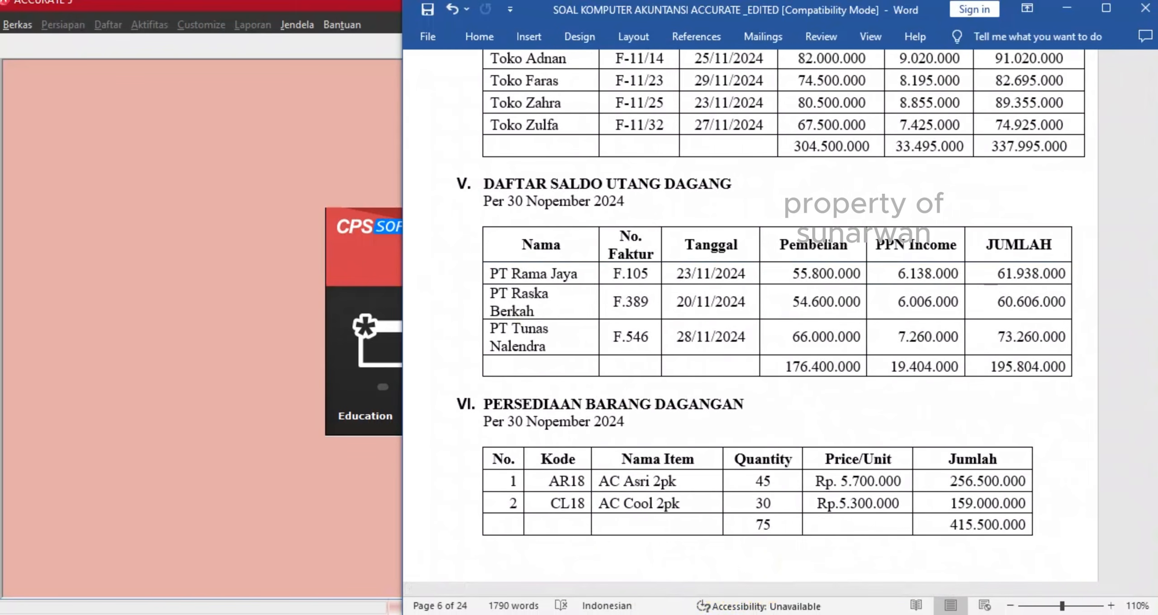
{"action": "key", "text": "super+e"}
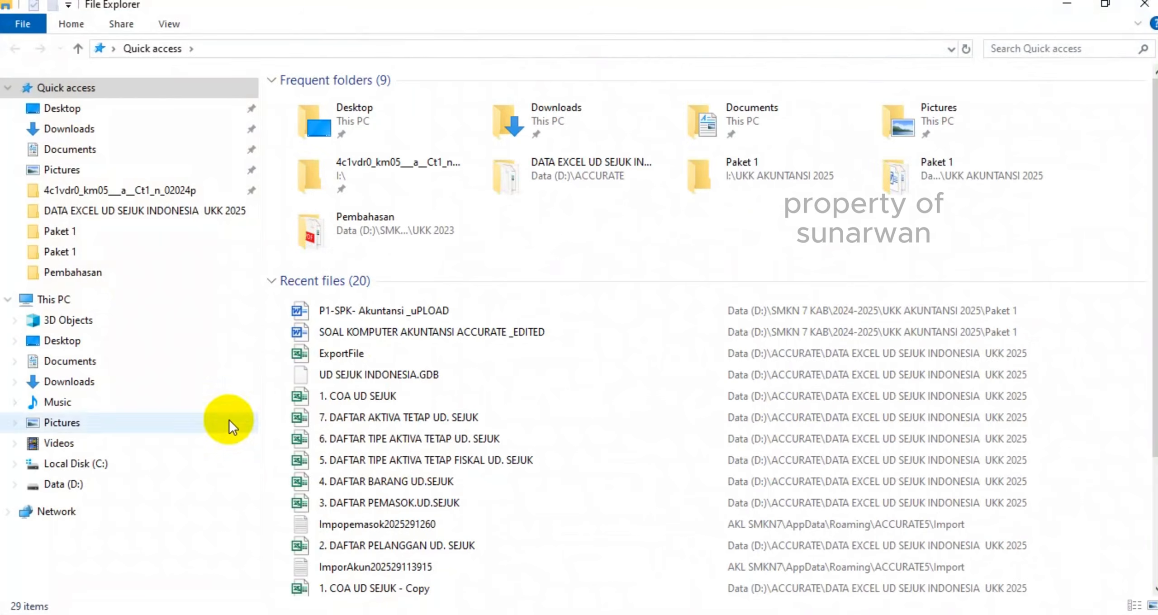
In the DATA EXCEL UD SEJUK INDONESIA UKK 2025 folder, rename the GDB to UD SEJUK INDONESIA_01.
{"action": "left_click", "coordinate": [104, 212]}
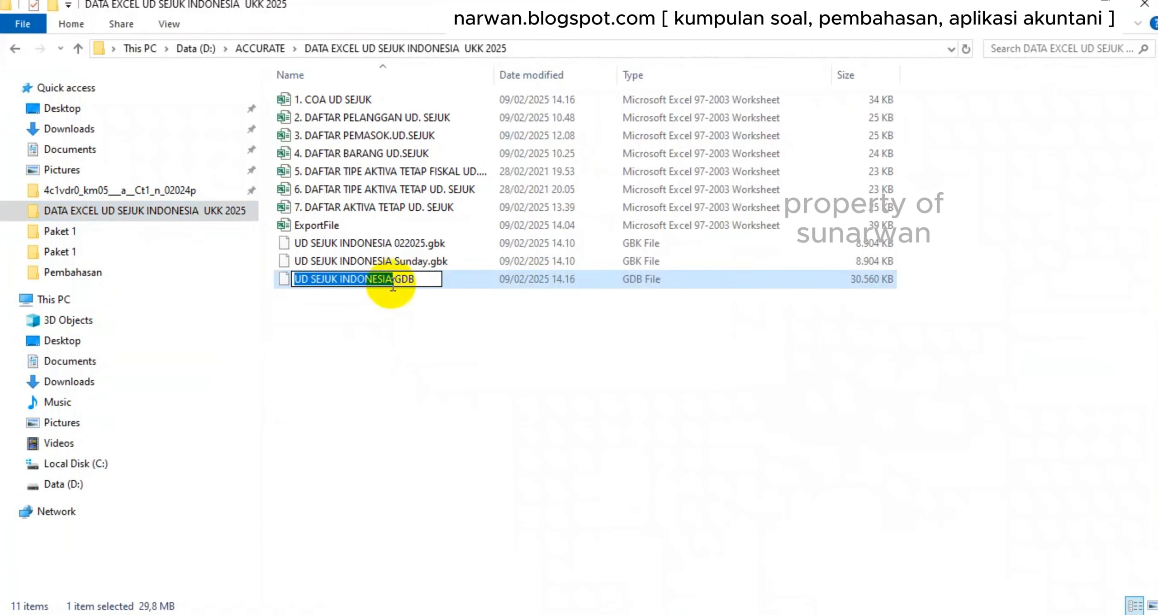
{"action": "left_click", "coordinate": [392, 280]}
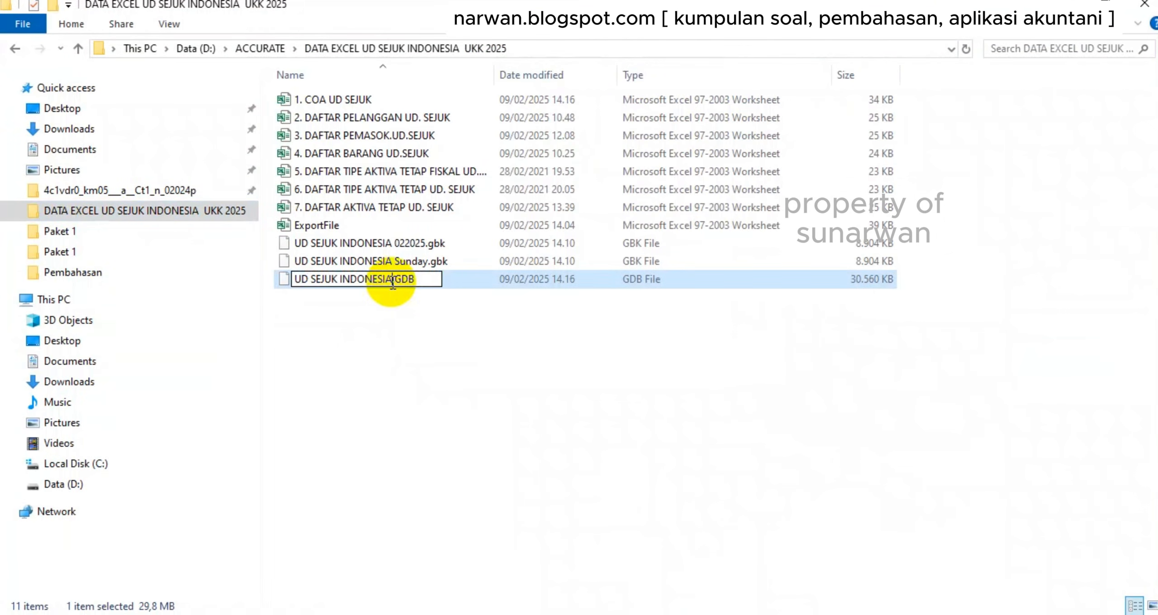
{"action": "type", "text": "01"}
{"action": "left_click", "coordinate": [424, 352]}
Delete both .gbk backups and ExportFile, then bring Accurate's start panel forward.
{"action": "left_click", "coordinate": [402, 268]}
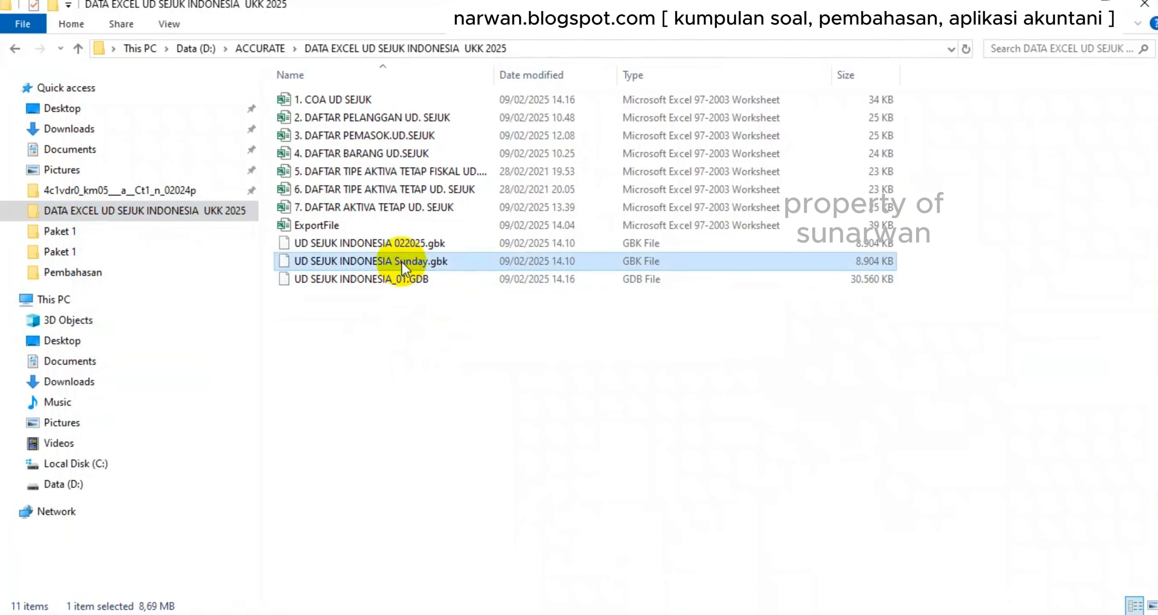
{"action": "key", "text": "Delete"}
{"action": "left_click", "coordinate": [415, 241]}
{"action": "key", "text": "Delete"}
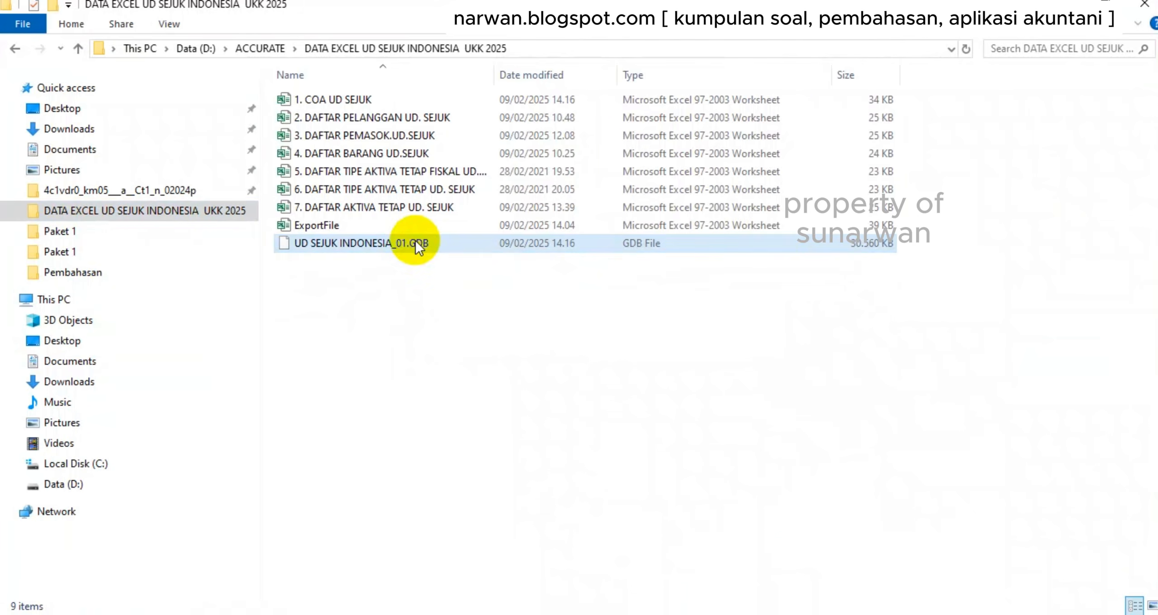
{"action": "left_click", "coordinate": [358, 220]}
{"action": "key", "text": "Delete"}
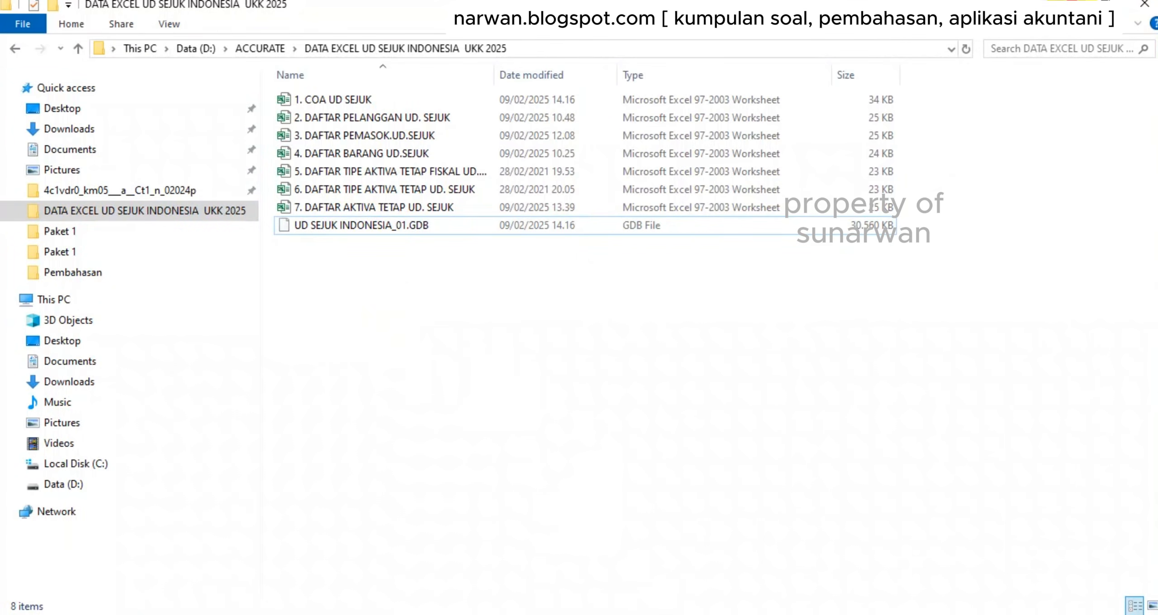
{"action": "left_click", "coordinate": [1067, 2]}
{"action": "left_click", "coordinate": [273, 170]}
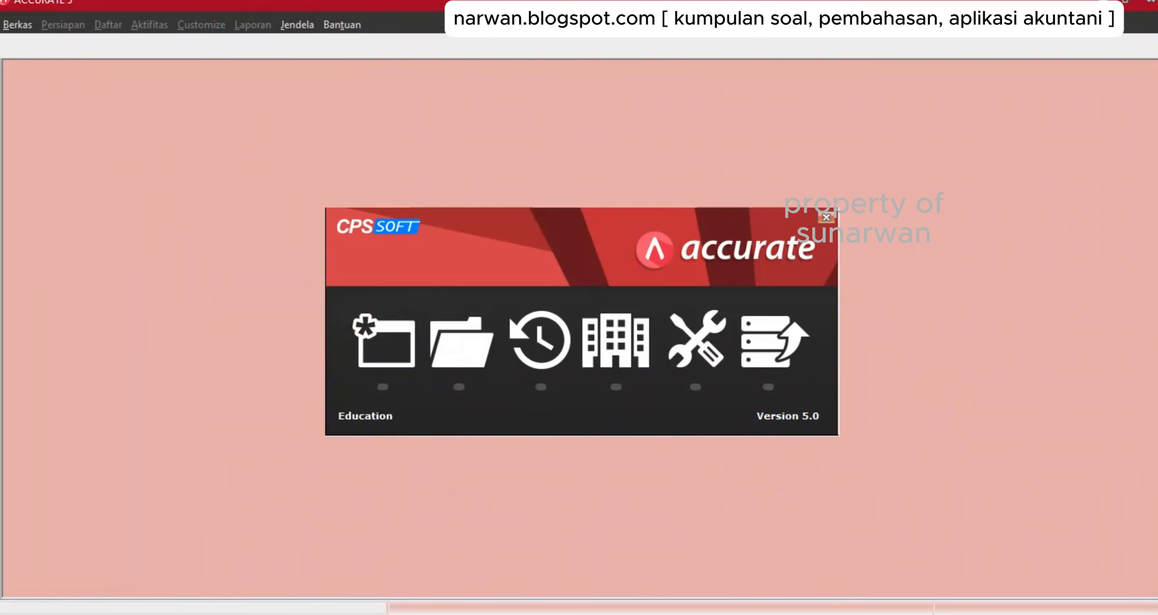
Start a new database and browse to the DATA EXCEL UD SEJUK INDONESIA UKK 2025 folder.
{"action": "key", "text": "alt+Tab"}
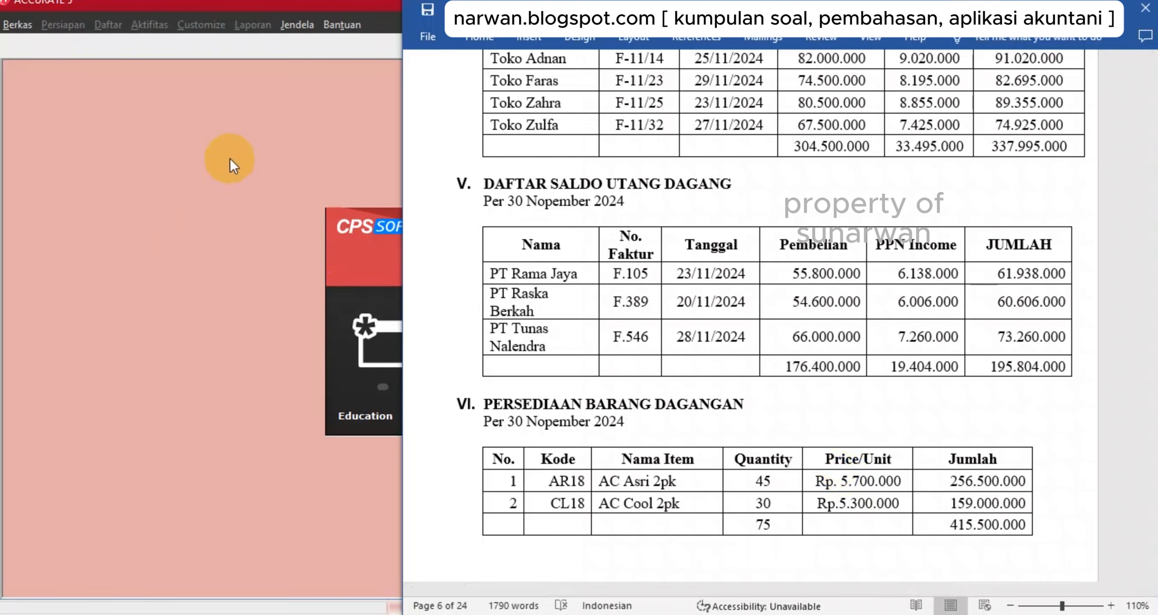
{"action": "left_click", "coordinate": [230, 159]}
{"action": "left_click", "coordinate": [353, 319]}
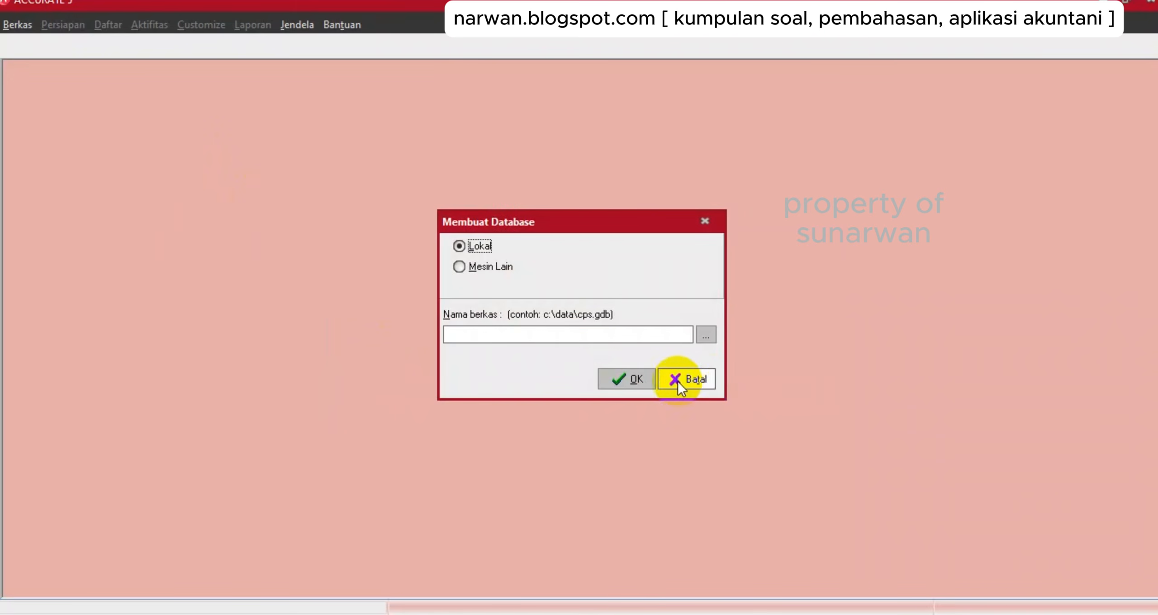
{"action": "left_click", "coordinate": [706, 335]}
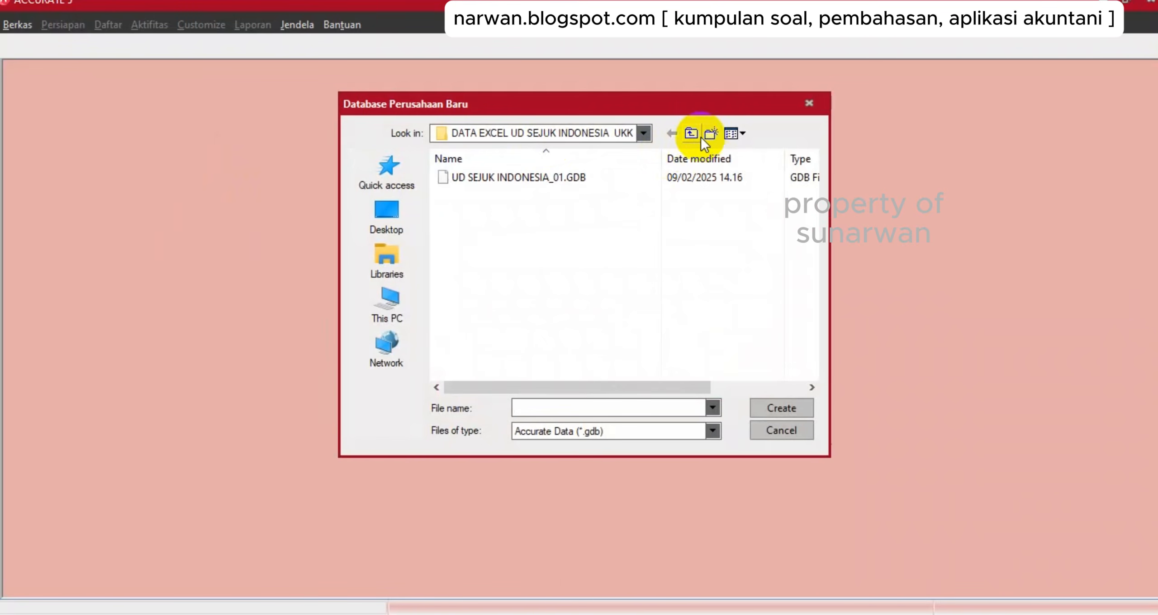
{"action": "left_click", "coordinate": [692, 135]}
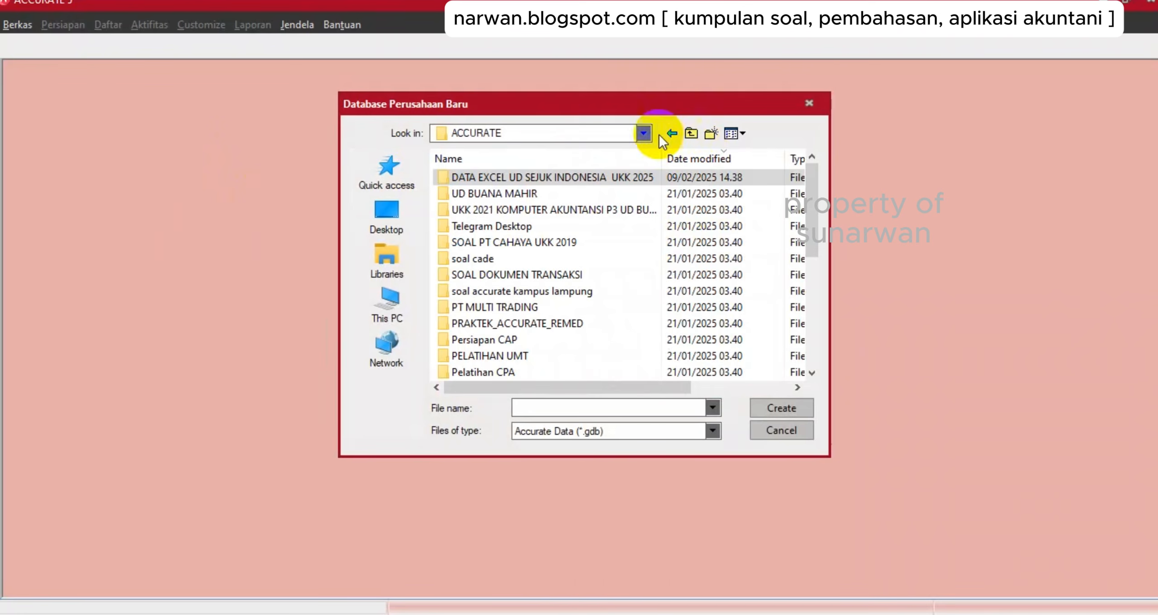
{"action": "double_click", "coordinate": [552, 177]}
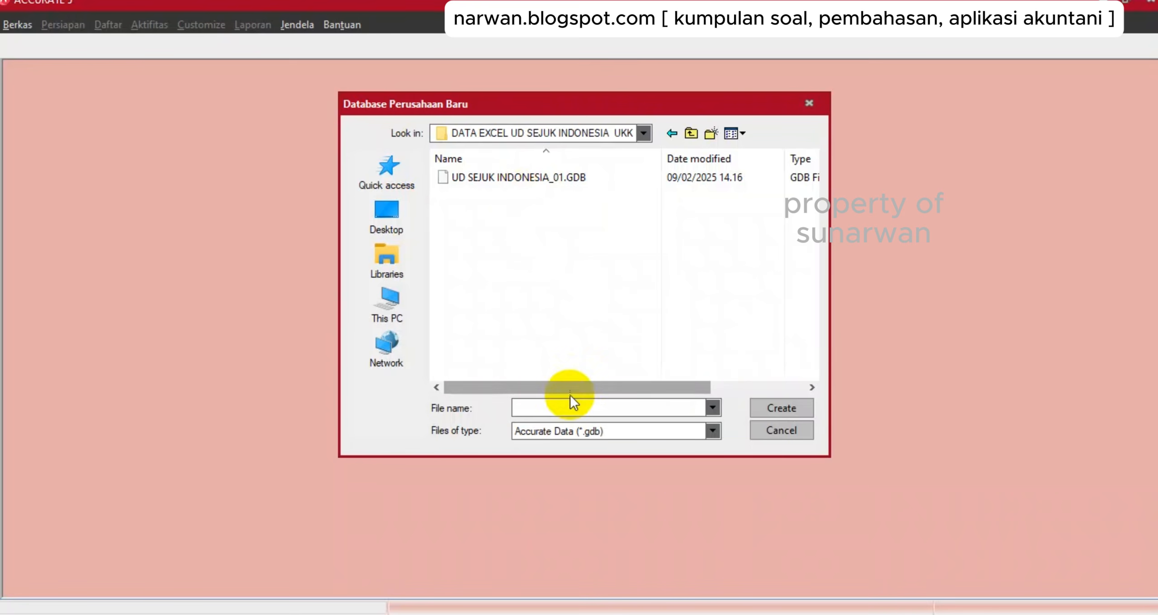
Name the database UD SEJUK INDONESIA and create it as a local database.
{"action": "left_click", "coordinate": [544, 407]}
{"action": "type", "text": "U"}
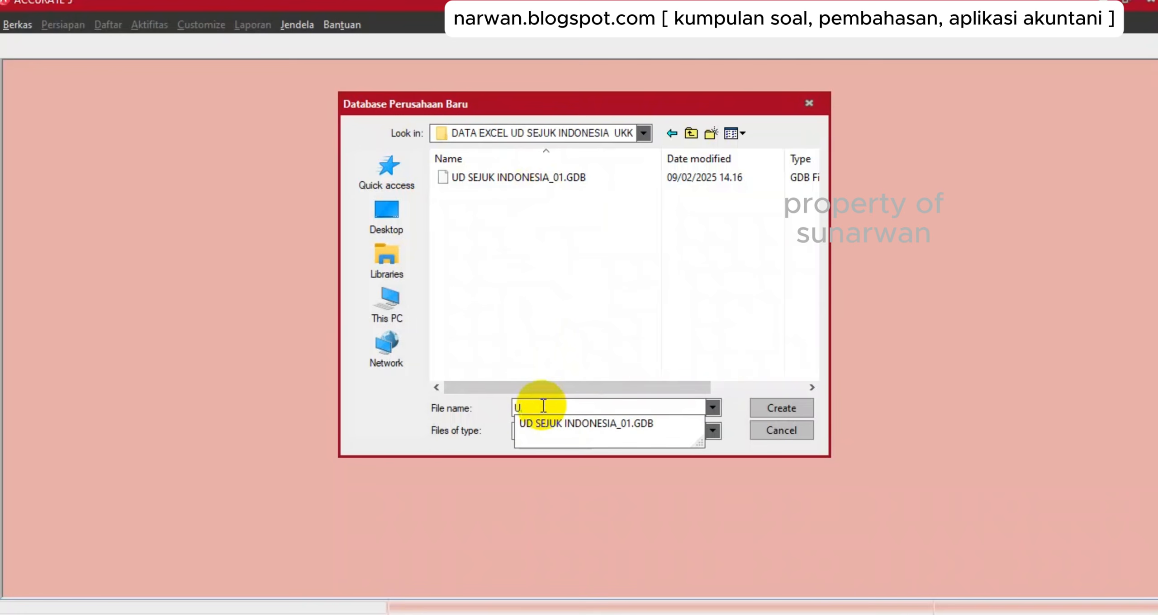
{"action": "type", "text": "D SEJUK"}
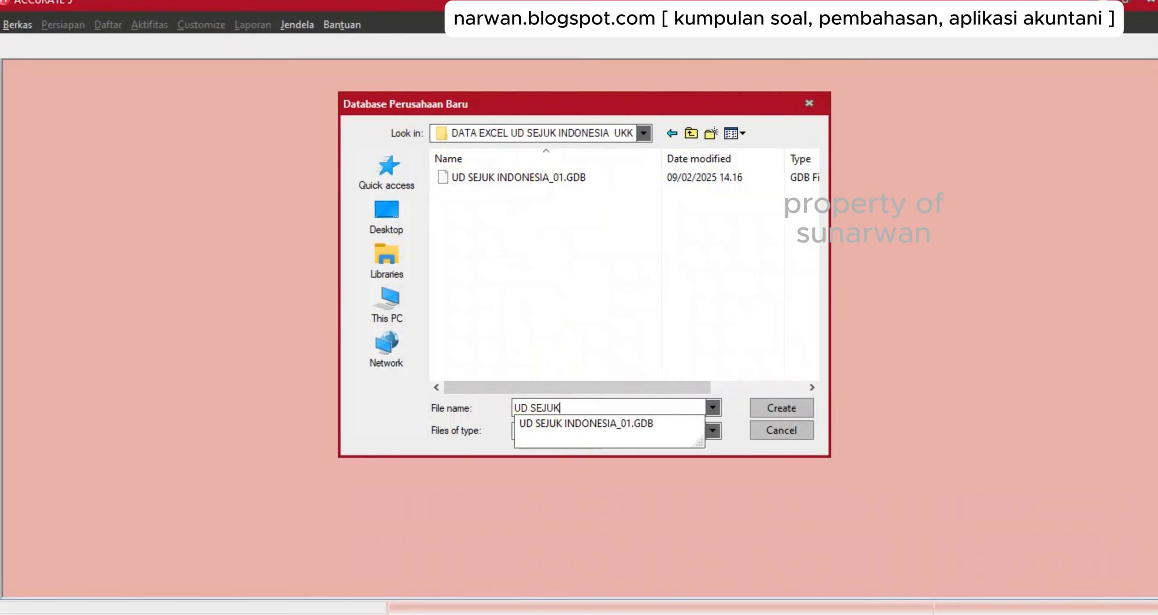
{"action": "type", "text": " INDONE"}
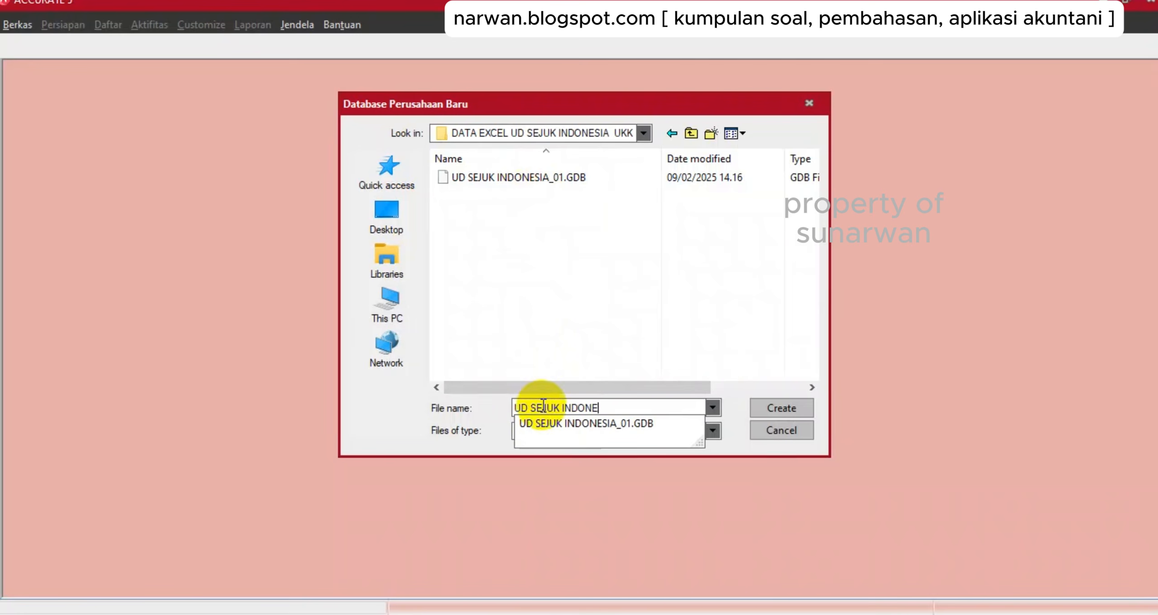
{"action": "type", "text": "SIA"}
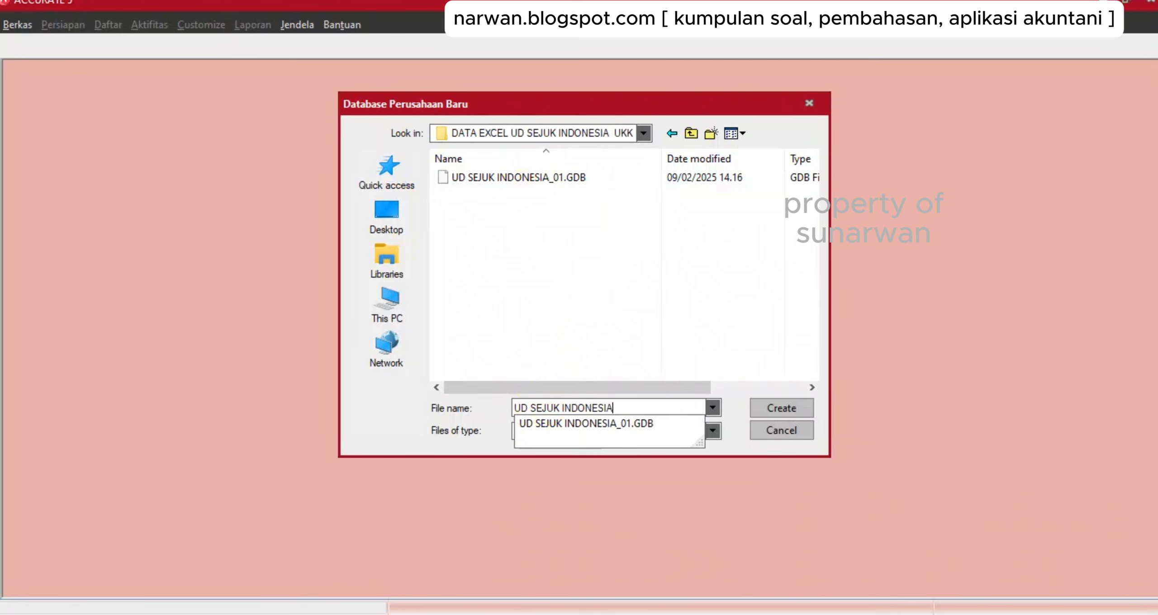
{"action": "left_click", "coordinate": [800, 413]}
{"action": "left_click", "coordinate": [619, 380]}
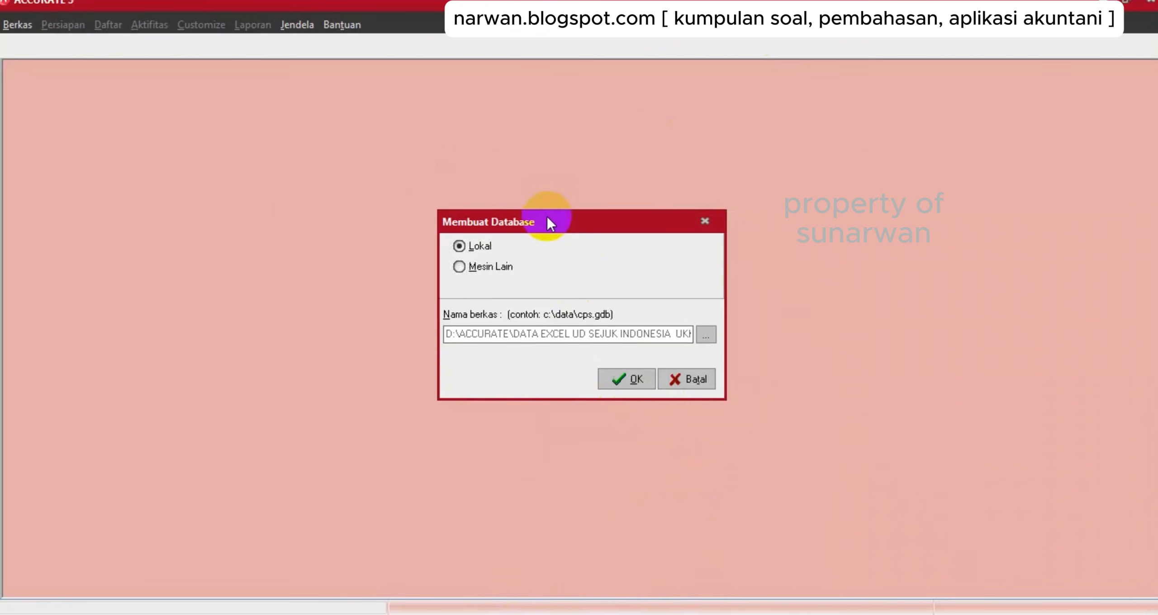
Log in to the new database with the default supervisor credentials.
{"action": "left_click_drag", "start_coordinate": [600, 297], "coordinate": [516, 302]}
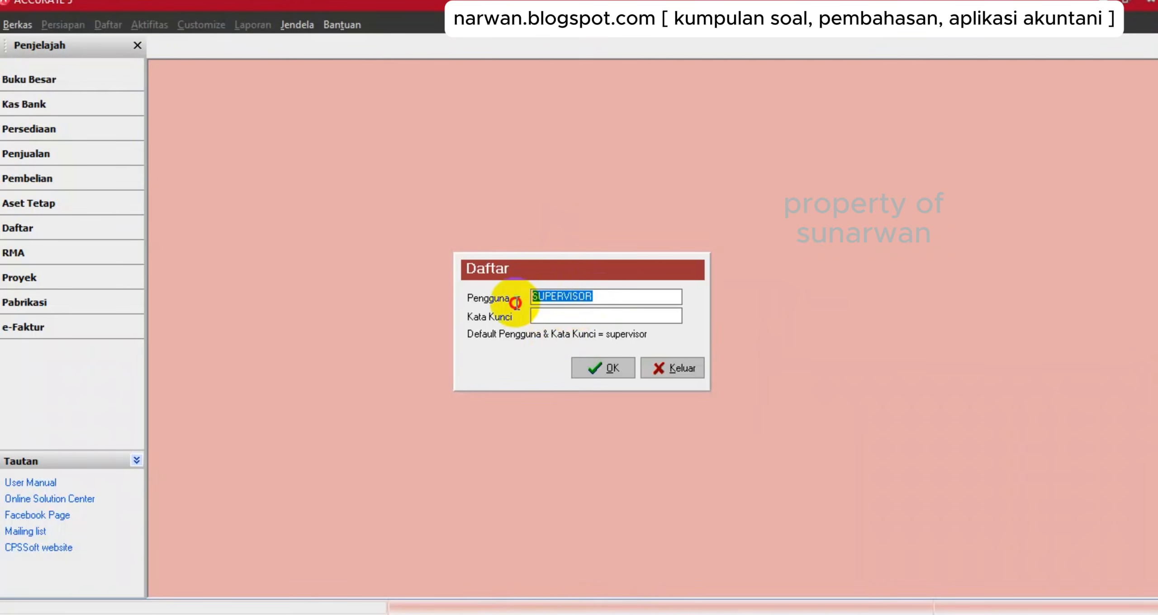
{"action": "left_click", "coordinate": [567, 319]}
{"action": "type", "text": "supervisor"}
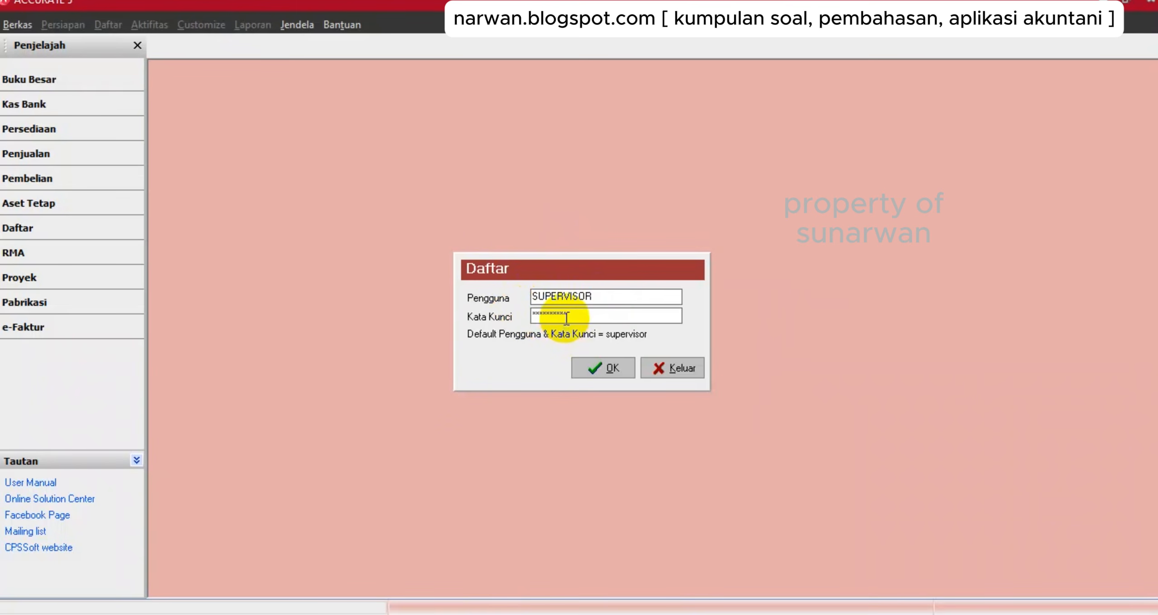
{"action": "left_click", "coordinate": [601, 367]}
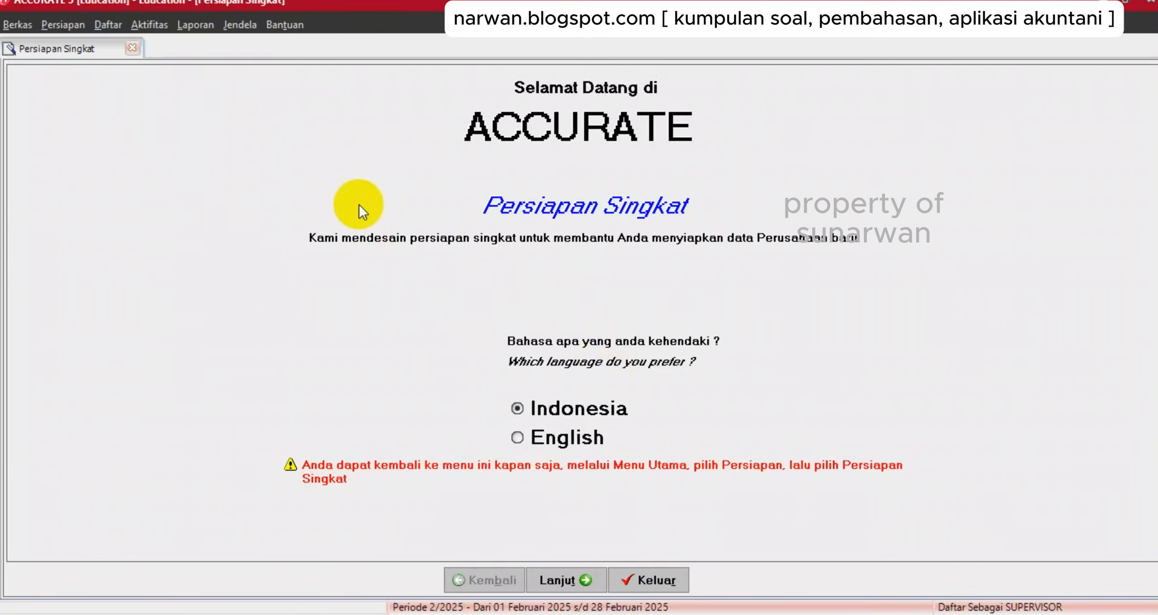
Keep Indonesian, choose Persiapan Mahir, and reach the currency list step.
{"action": "left_click", "coordinate": [560, 579]}
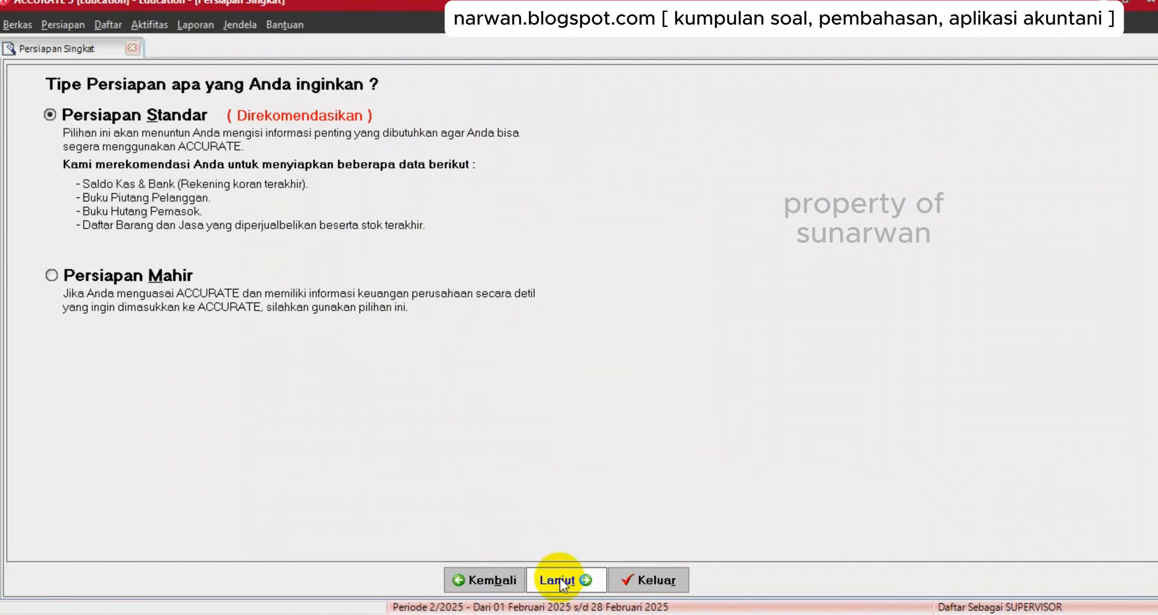
{"action": "left_click", "coordinate": [51, 277]}
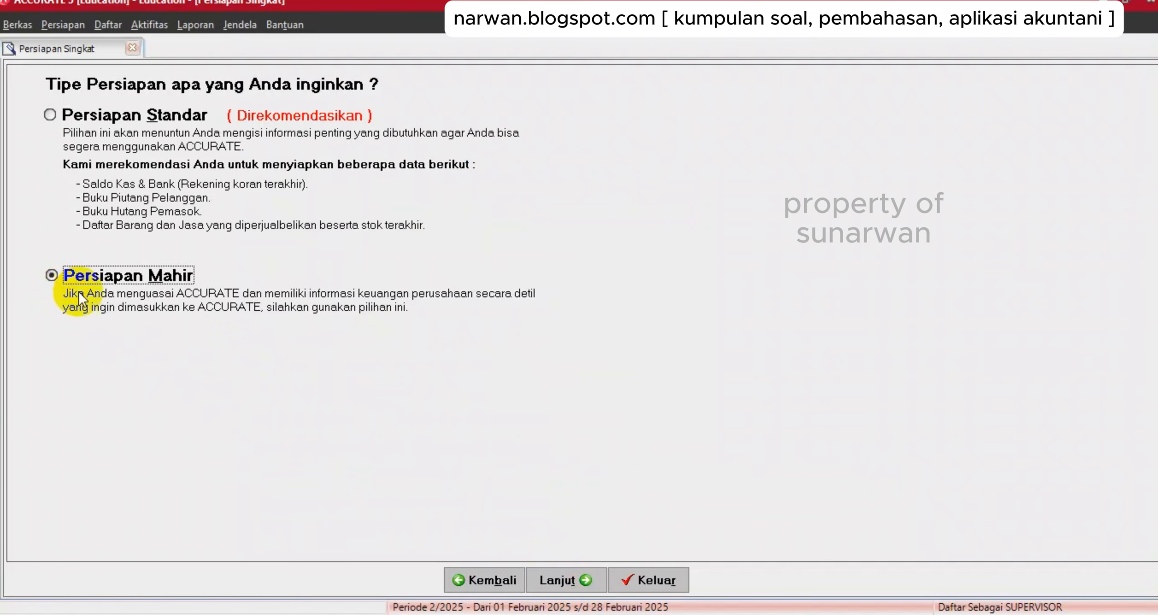
{"action": "left_click", "coordinate": [577, 581]}
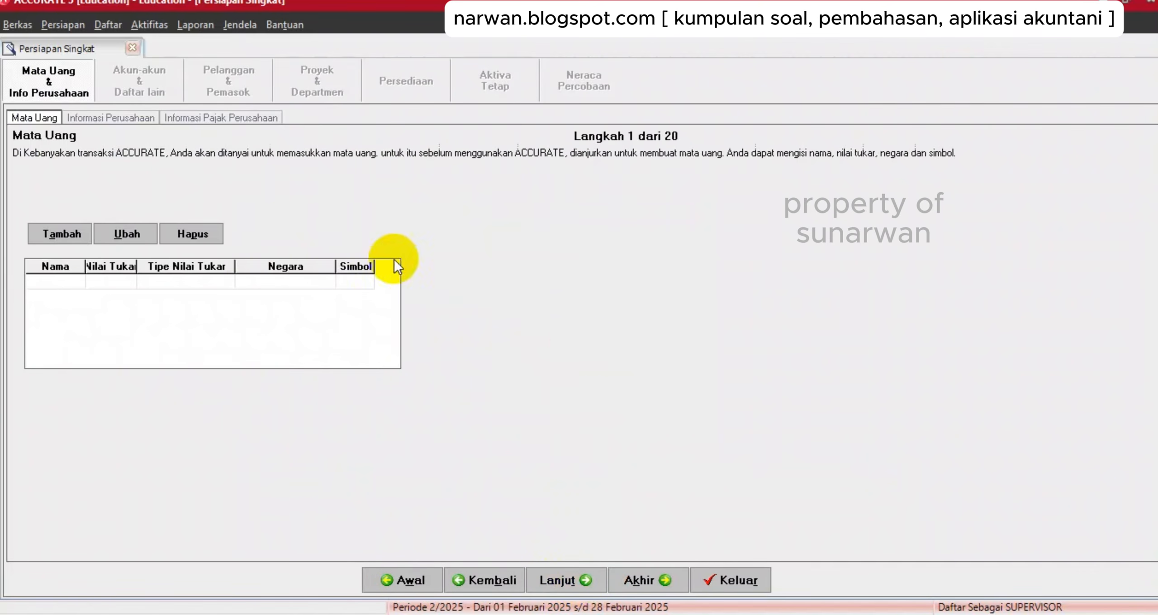
{"action": "left_click", "coordinate": [51, 281]}
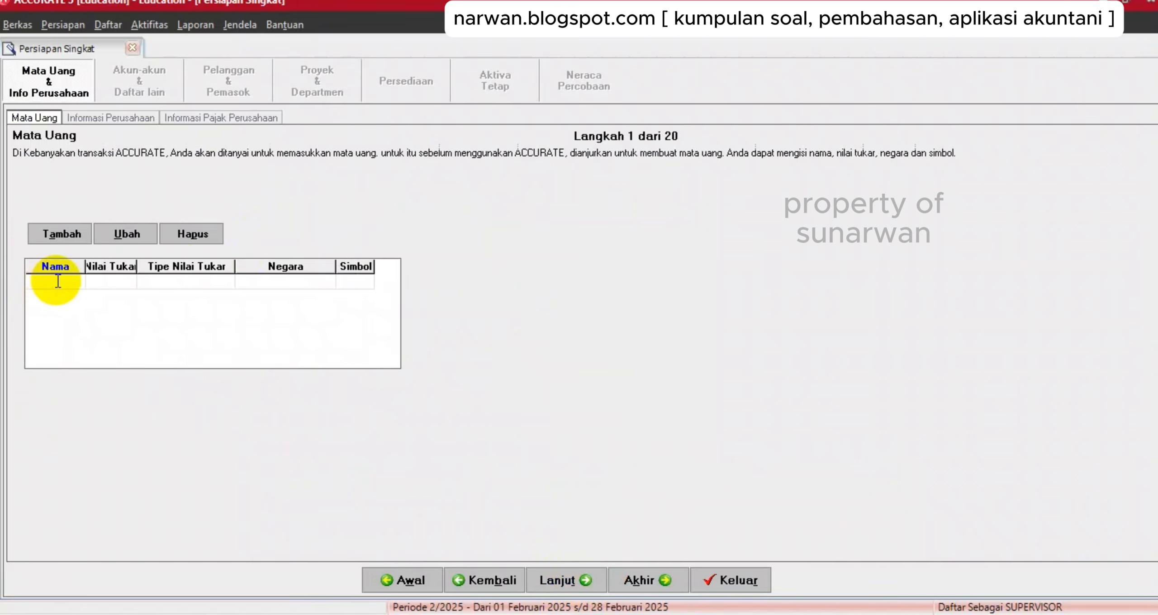
Enter currency RUPIAH with rate 1, country INDONESIA and symbol Rp, then continue.
{"action": "left_click", "coordinate": [51, 279]}
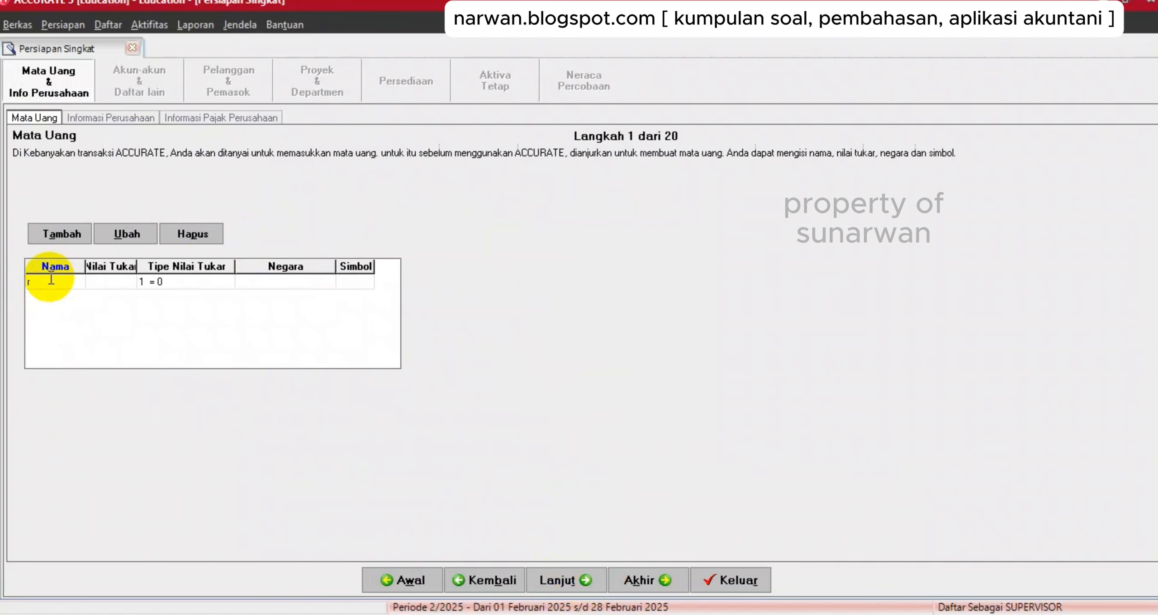
{"action": "type", "text": "RU"}
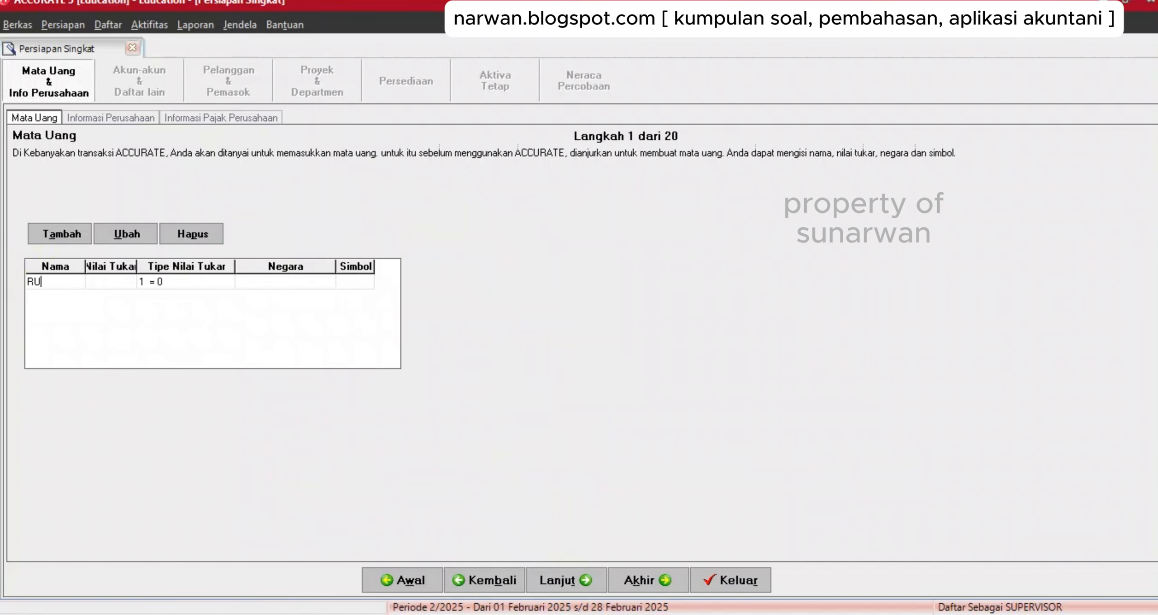
{"action": "type", "text": "PIAH"}
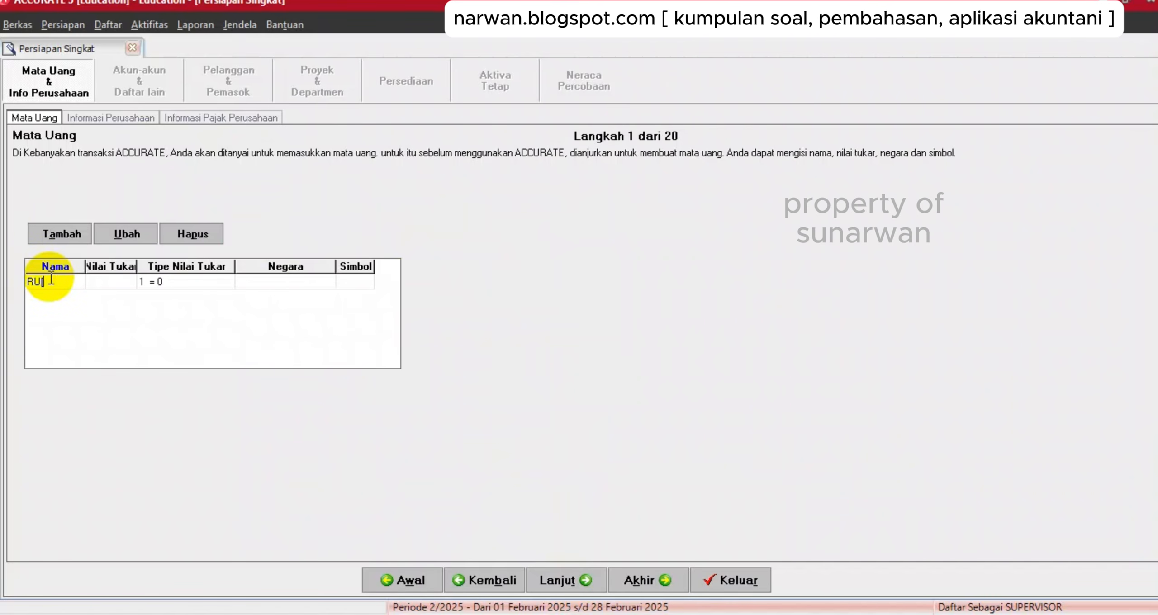
{"action": "type", "text": "P"}
{"action": "key", "text": "Tab"}
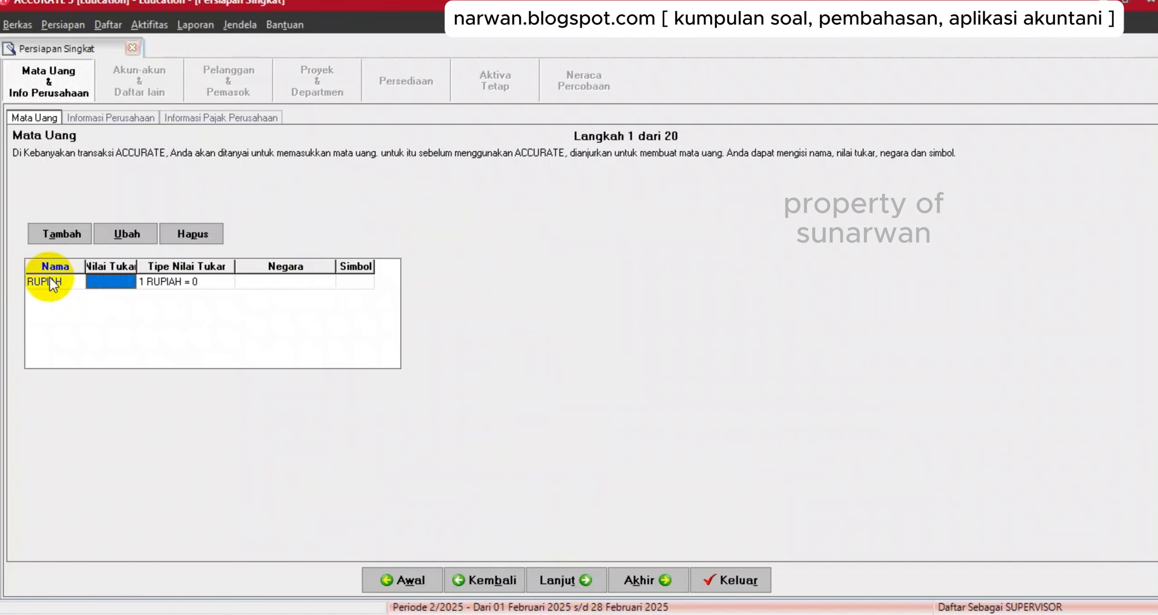
{"action": "type", "text": "1"}
{"action": "key", "text": "Tab"}
{"action": "key", "text": "Tab"}
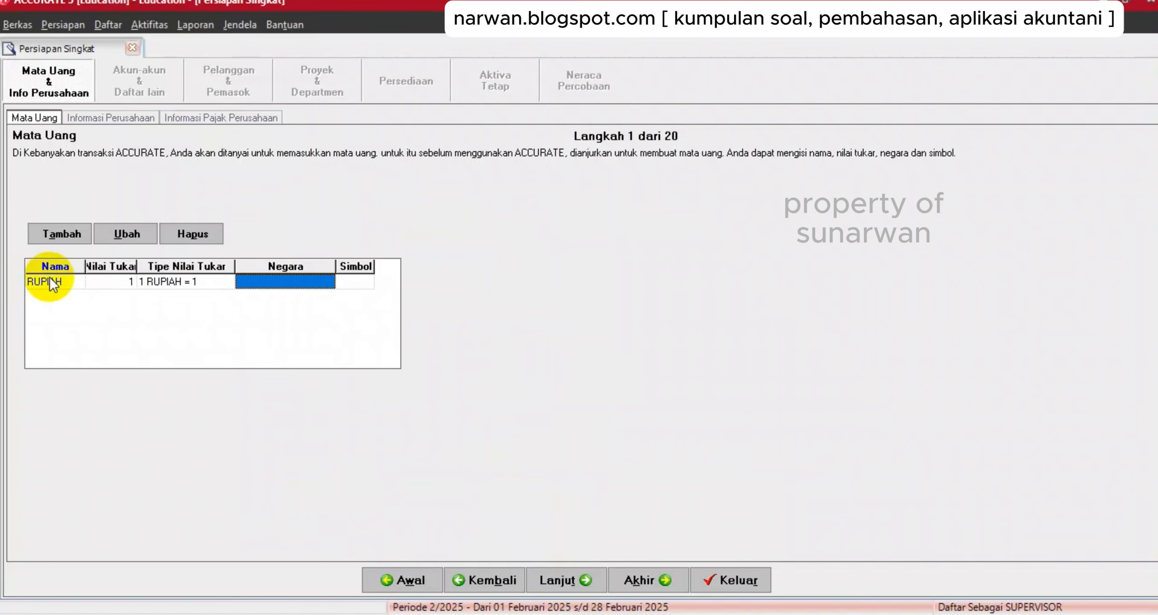
{"action": "type", "text": "INDO"}
{"action": "left_click", "coordinate": [50, 280]}
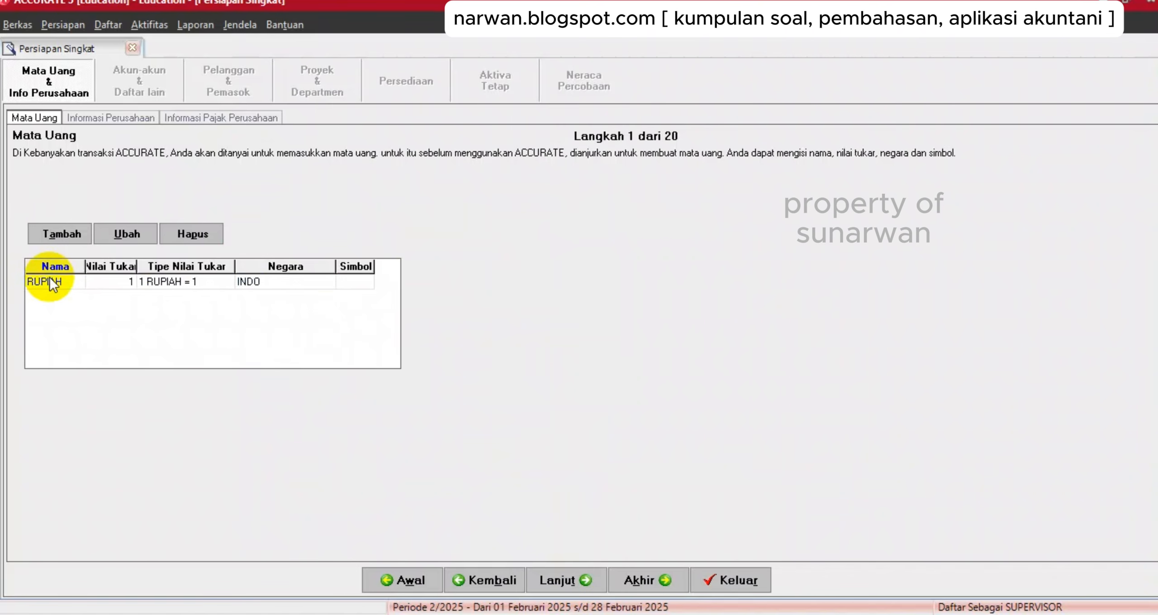
{"action": "type", "text": "DONESIA"}
{"action": "key", "text": "Tab"}
{"action": "type", "text": "R"}
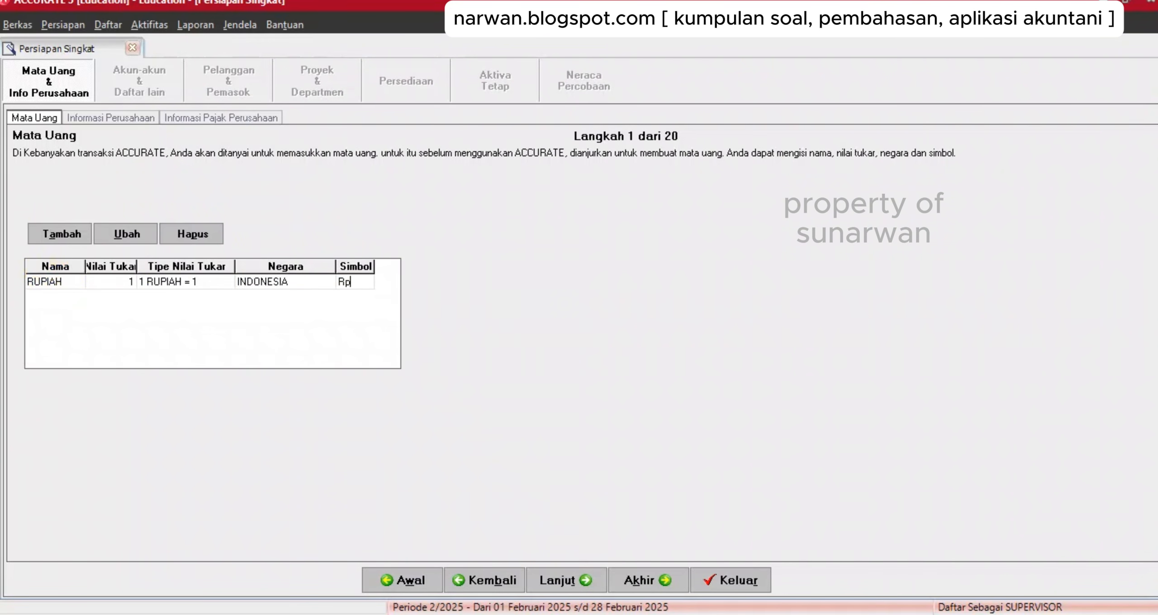
{"action": "left_click", "coordinate": [573, 578]}
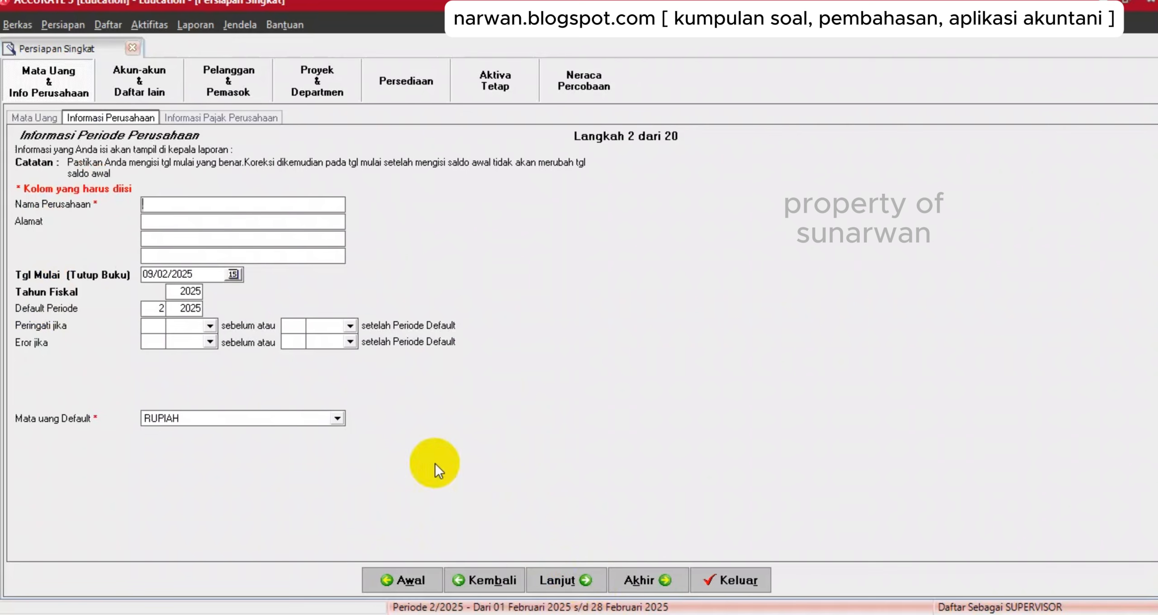
Enter company name UD SEJUK INDONESIA and paste the Jl. Kuningan Mulya No 2 Jakarta address from Word.
{"action": "type", "text": "u"}
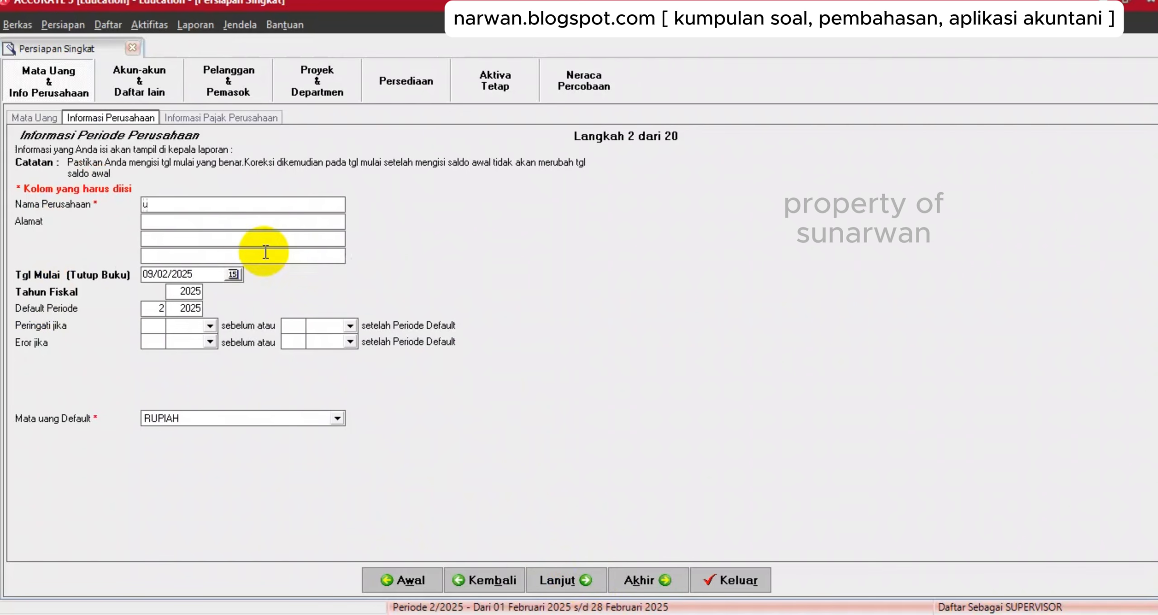
{"action": "type", "text": "d "}
{"action": "type", "text": "UD SEJUK"}
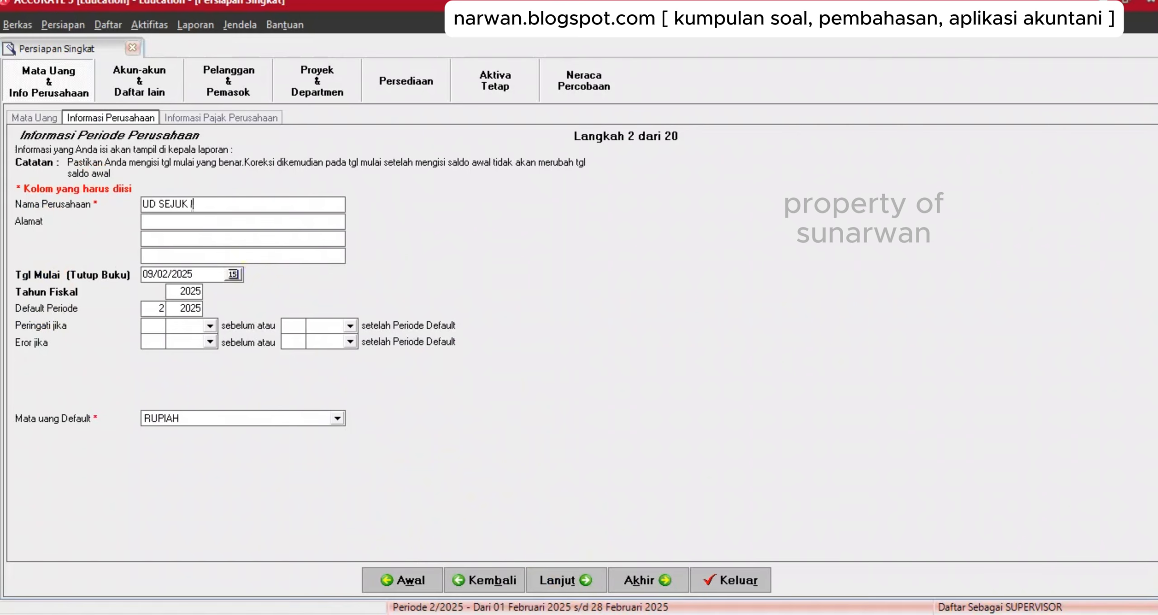
{"action": "type", "text": " INDONESIA"}
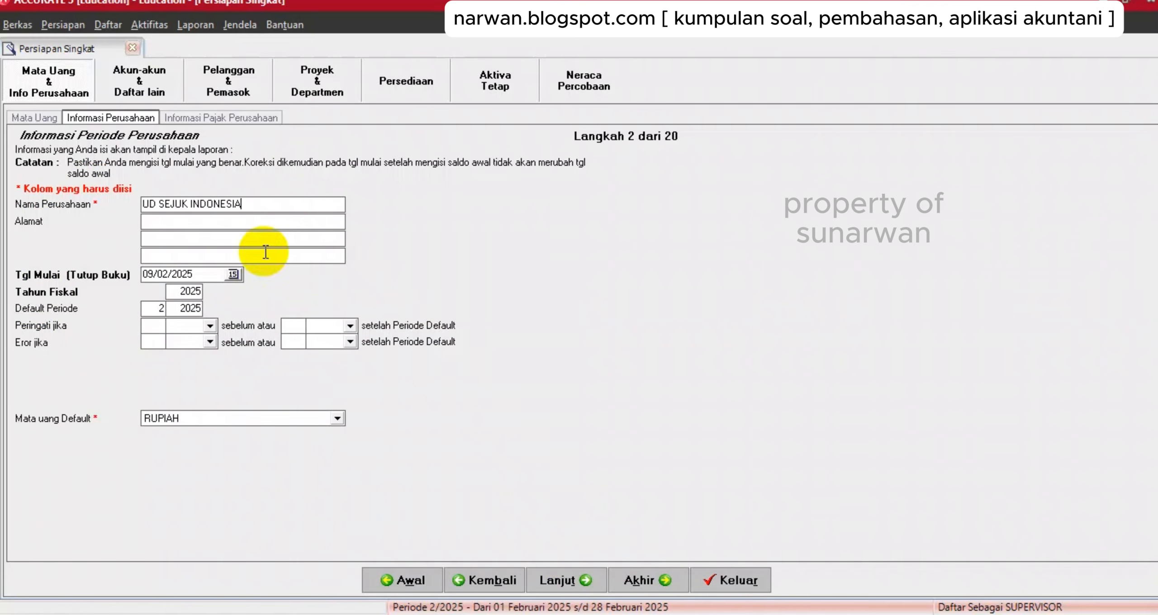
{"action": "key", "text": "alt+Tab"}
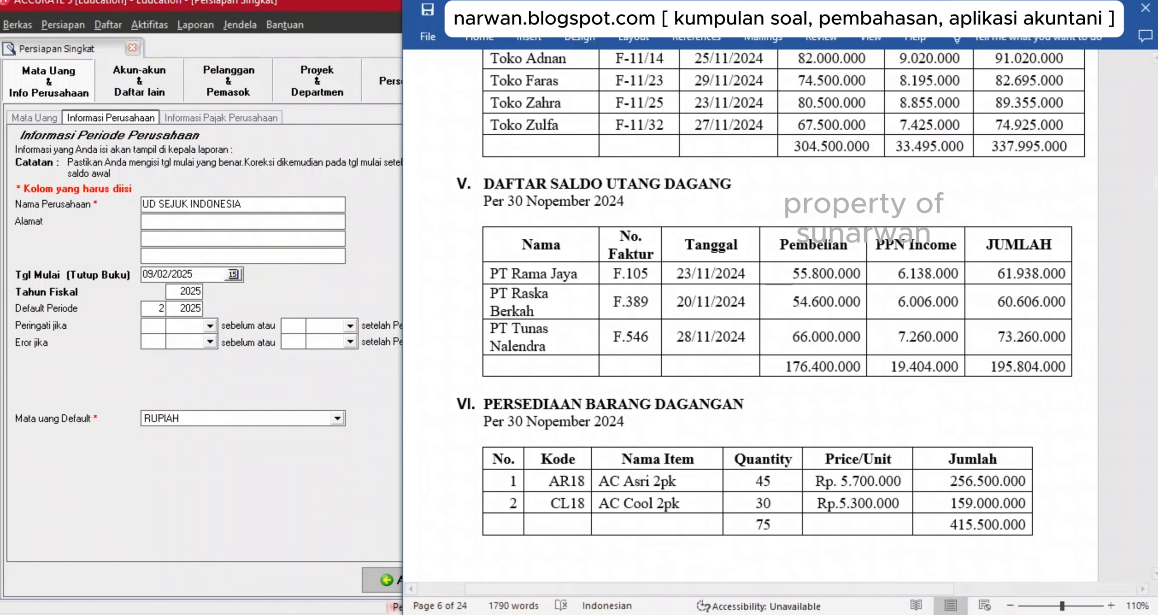
{"action": "left_click_drag", "start_coordinate": [1155, 184], "coordinate": [1156, 78]}
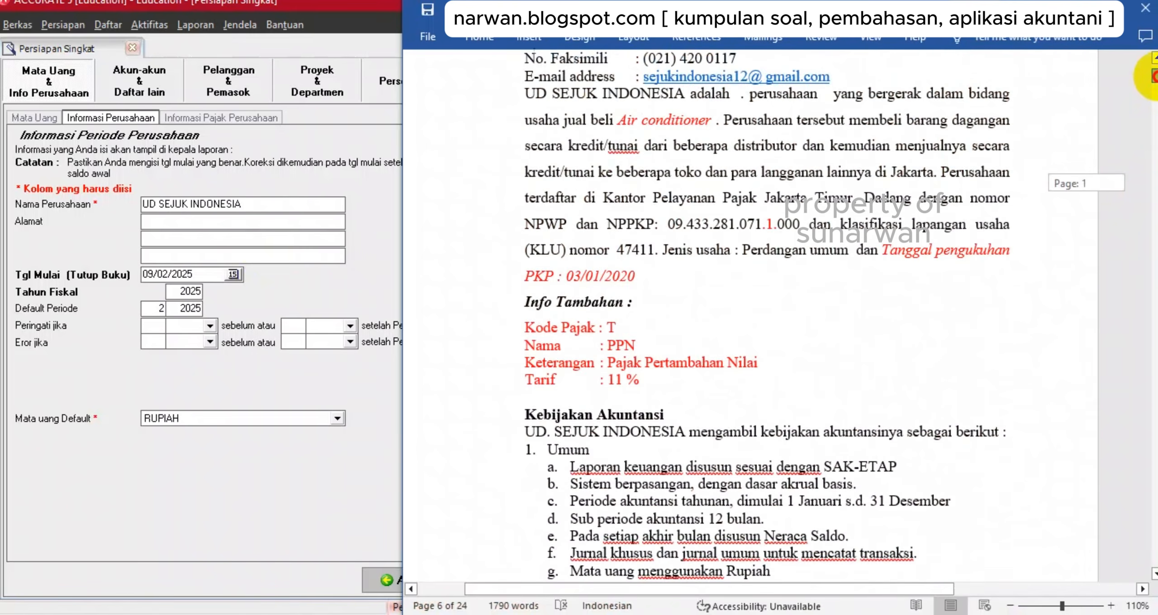
{"action": "scroll", "coordinate": [899, 129], "scroll_direction": "up", "scroll_amount": 2}
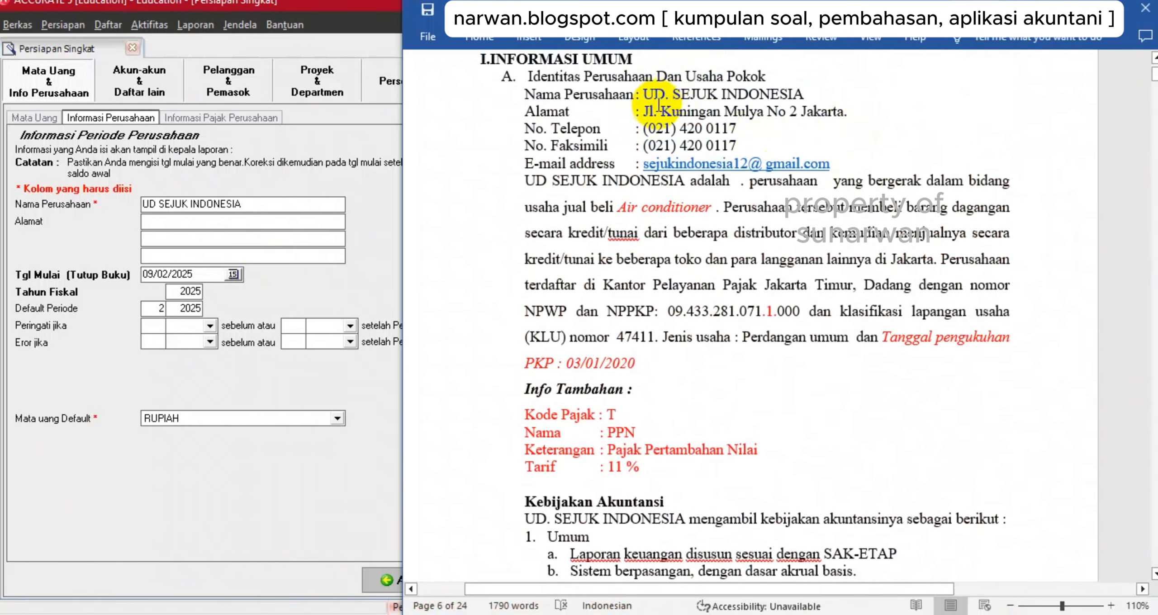
{"action": "left_click_drag", "start_coordinate": [645, 111], "coordinate": [824, 114]}
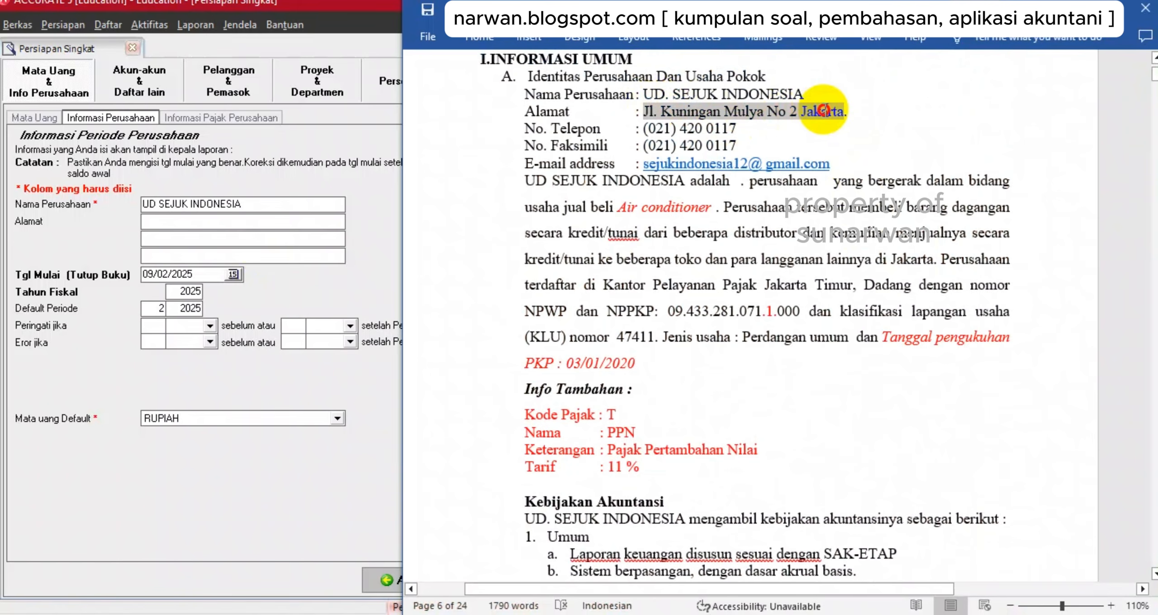
{"action": "key", "text": "ctrl+c"}
{"action": "left_click", "coordinate": [215, 221]}
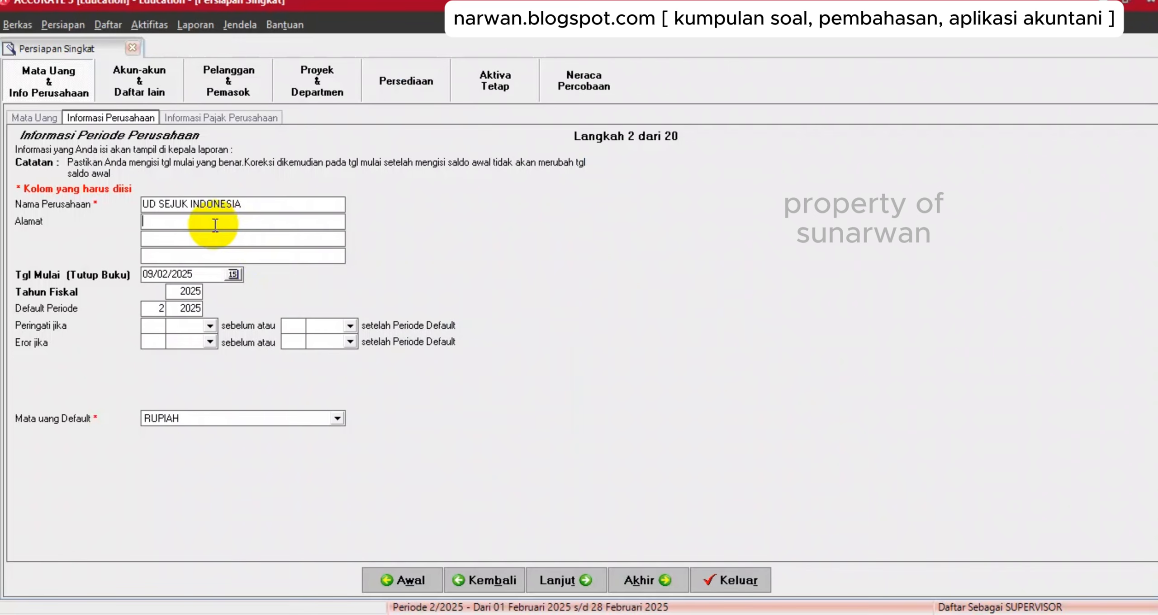
{"action": "key", "text": "ctrl+v"}
Set start date 30/11/2024, fiscal year 2024 and default period 12/2024, then continue.
{"action": "left_click", "coordinate": [210, 275]}
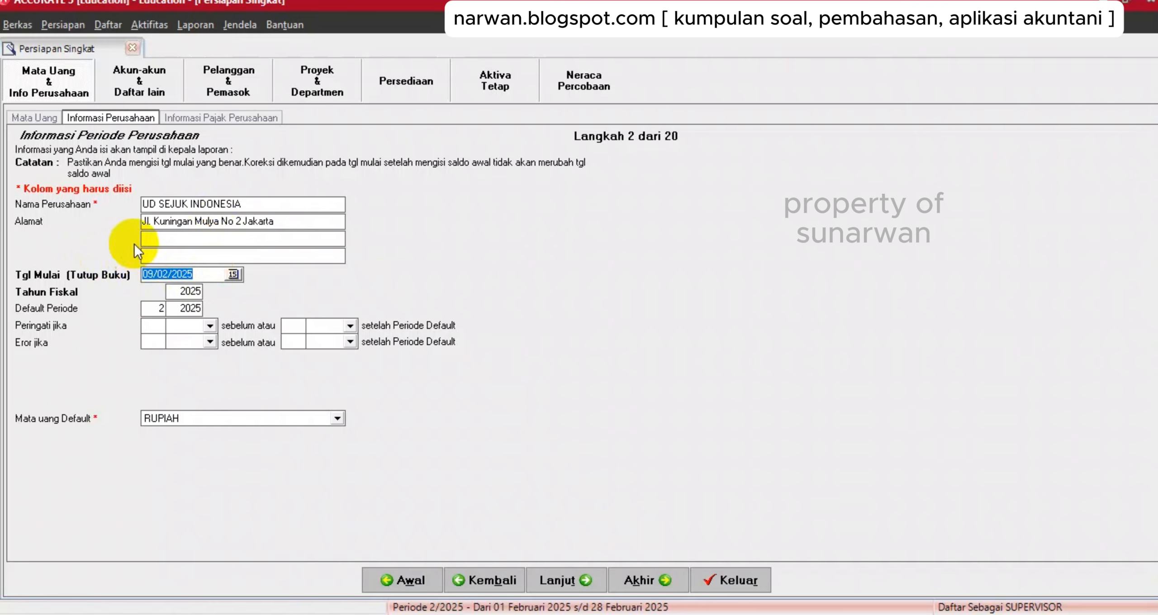
{"action": "type", "text": "3"}
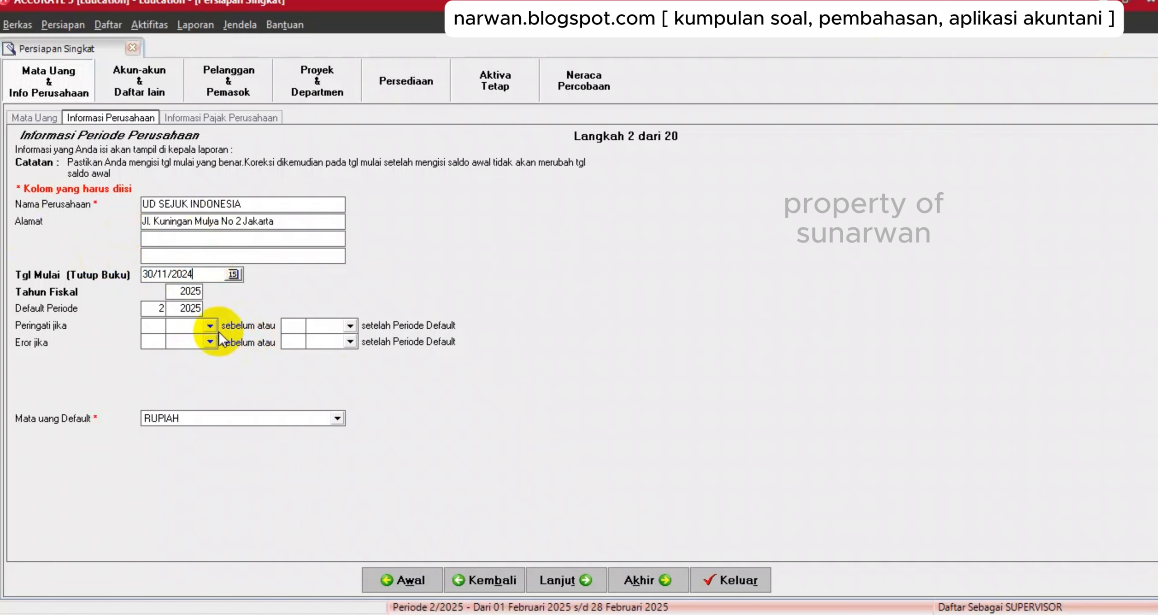
{"action": "double_click", "coordinate": [158, 292]}
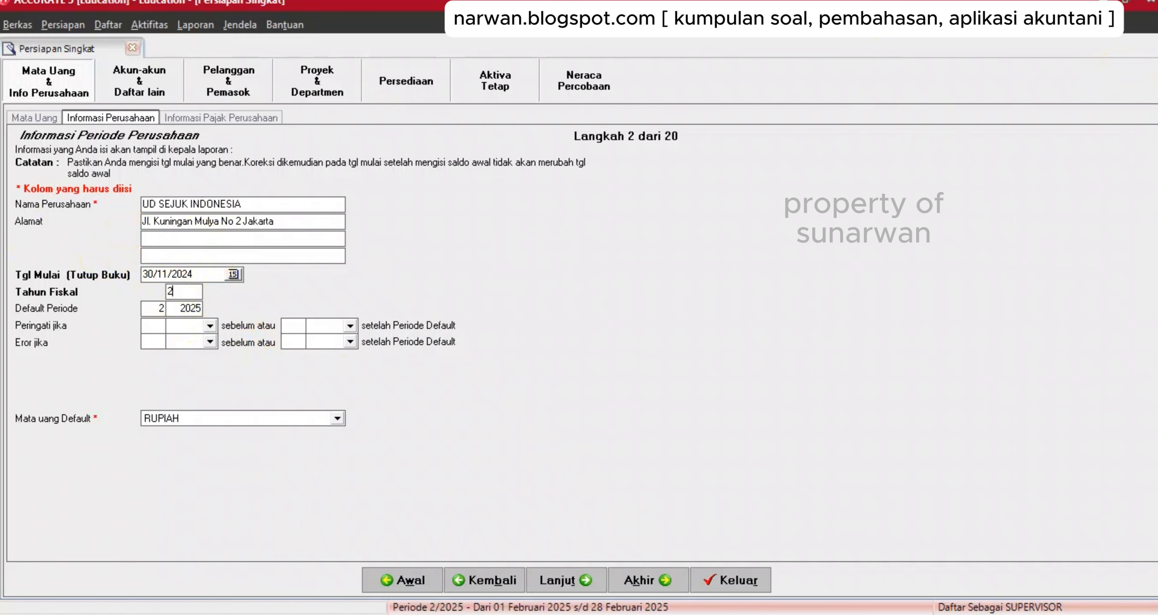
{"action": "type", "text": "24"}
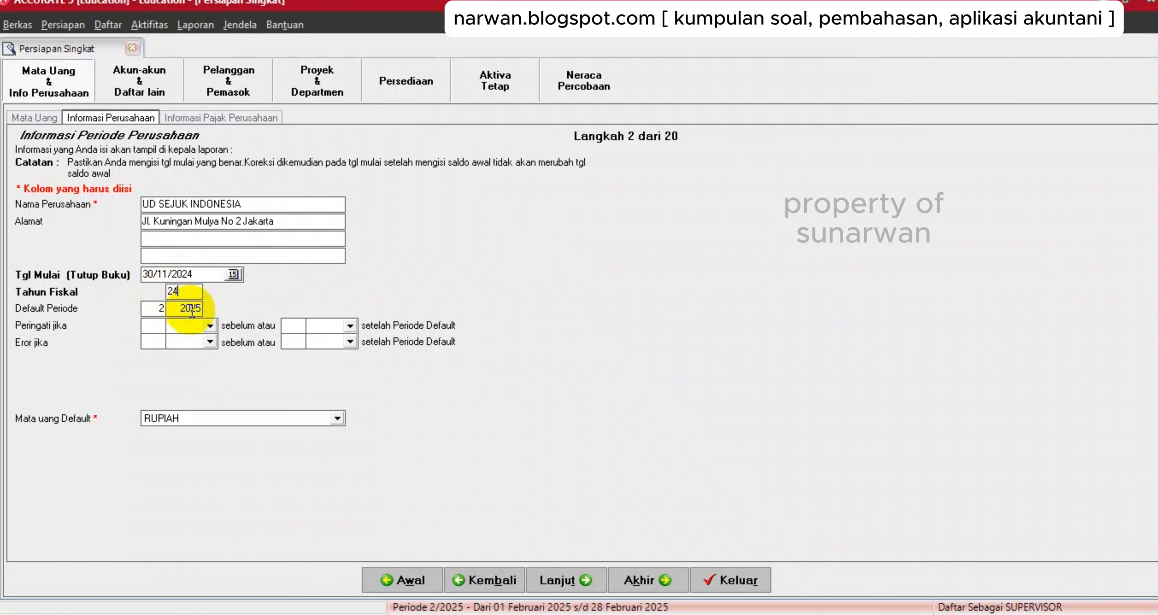
{"action": "double_click", "coordinate": [137, 303]}
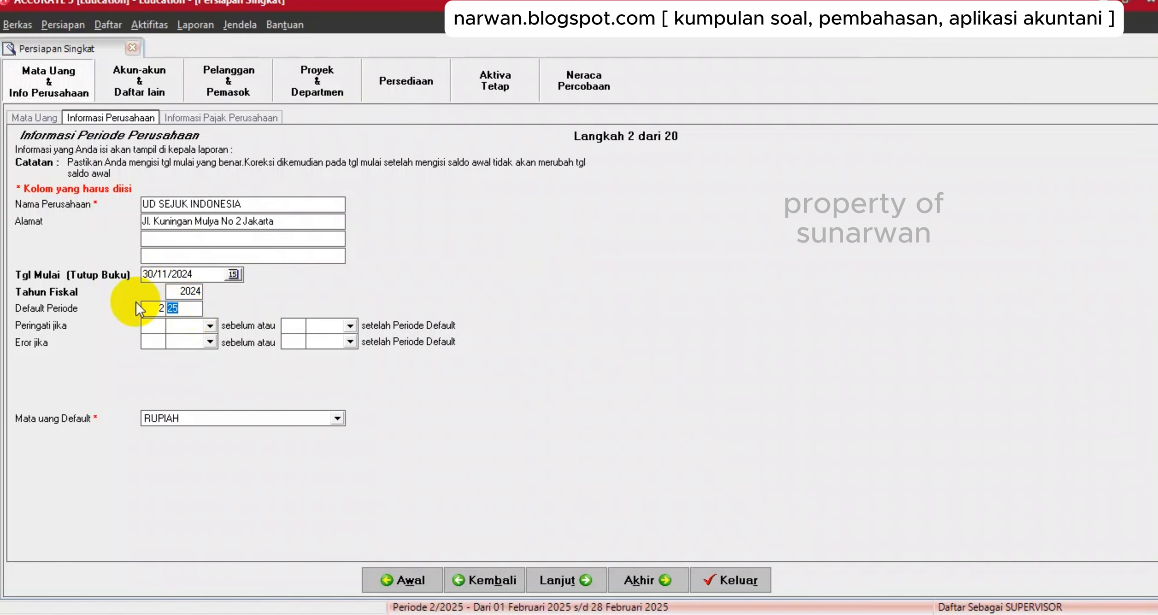
{"action": "type", "text": "24"}
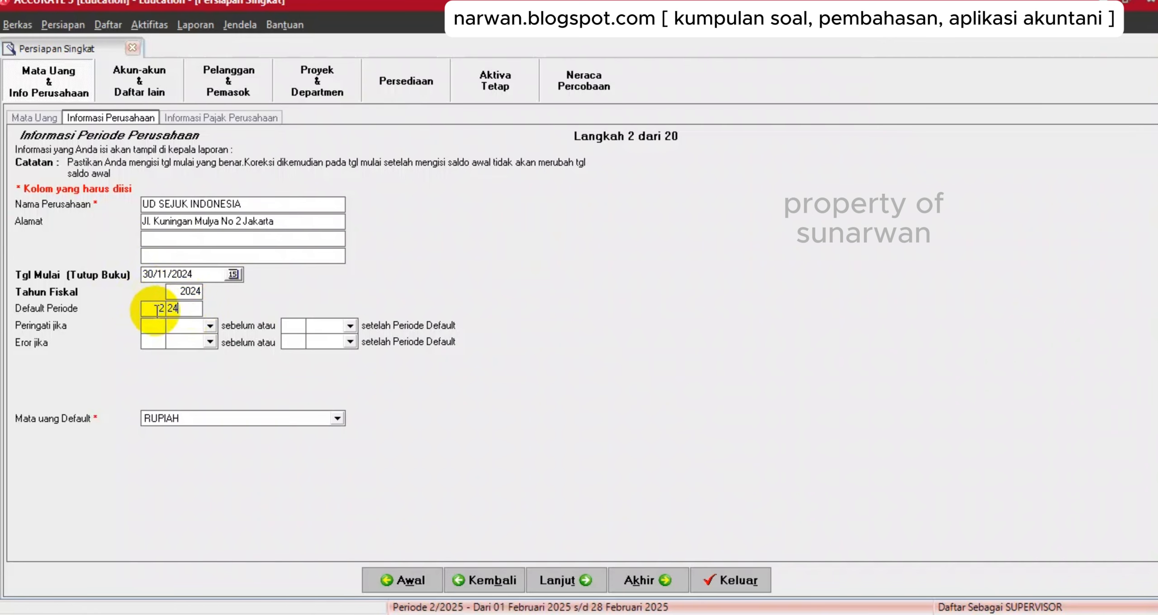
{"action": "left_click_drag", "start_coordinate": [156, 311], "coordinate": [139, 312]}
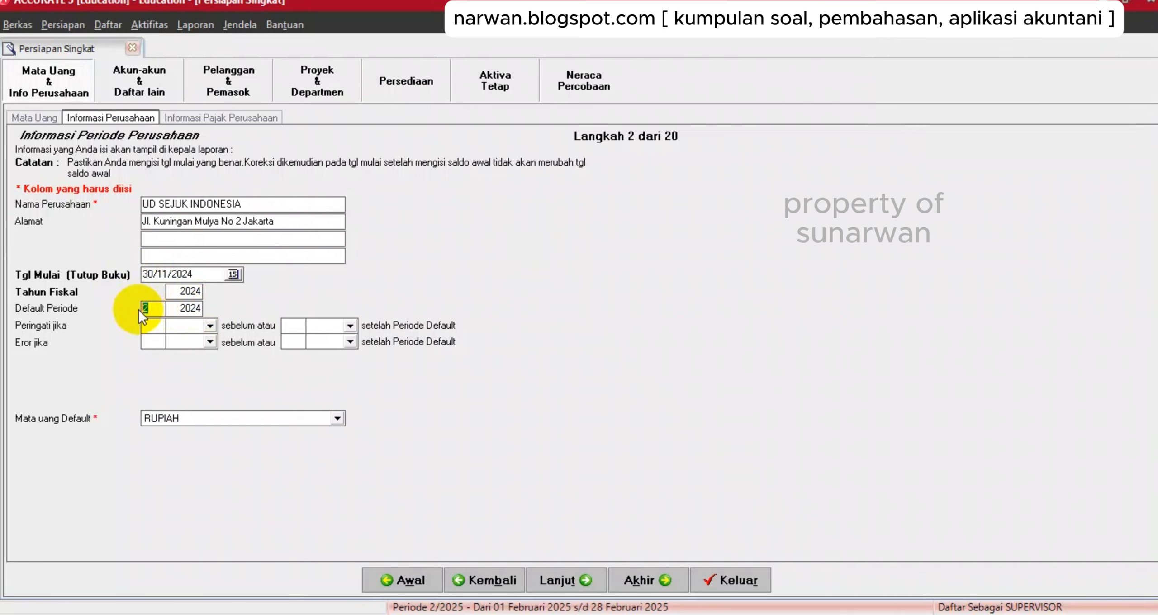
{"action": "type", "text": "12"}
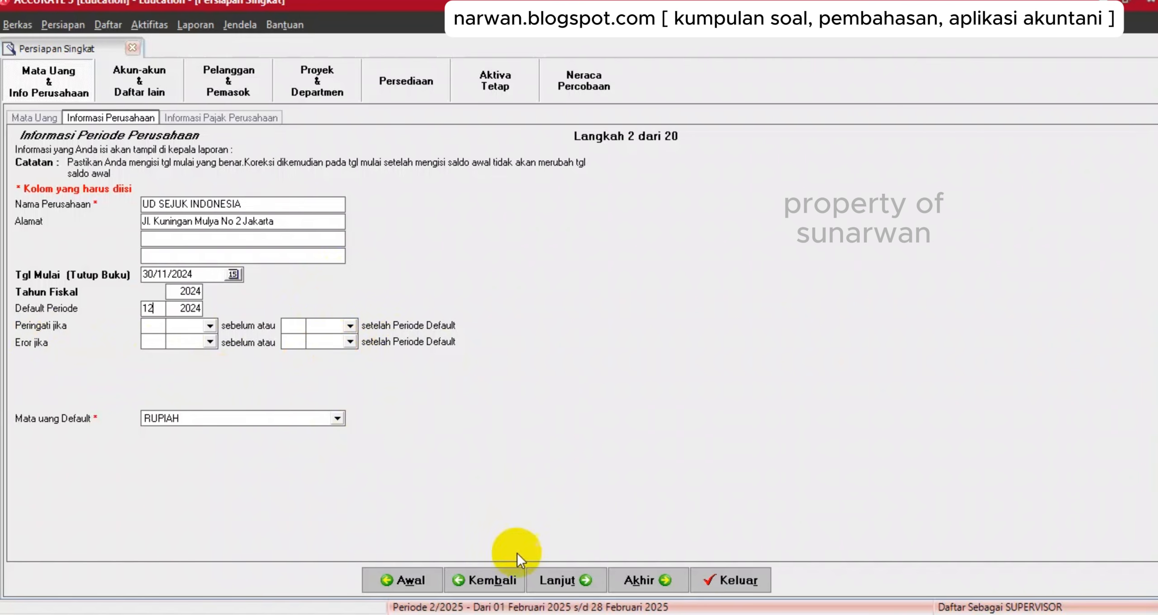
{"action": "left_click", "coordinate": [565, 566]}
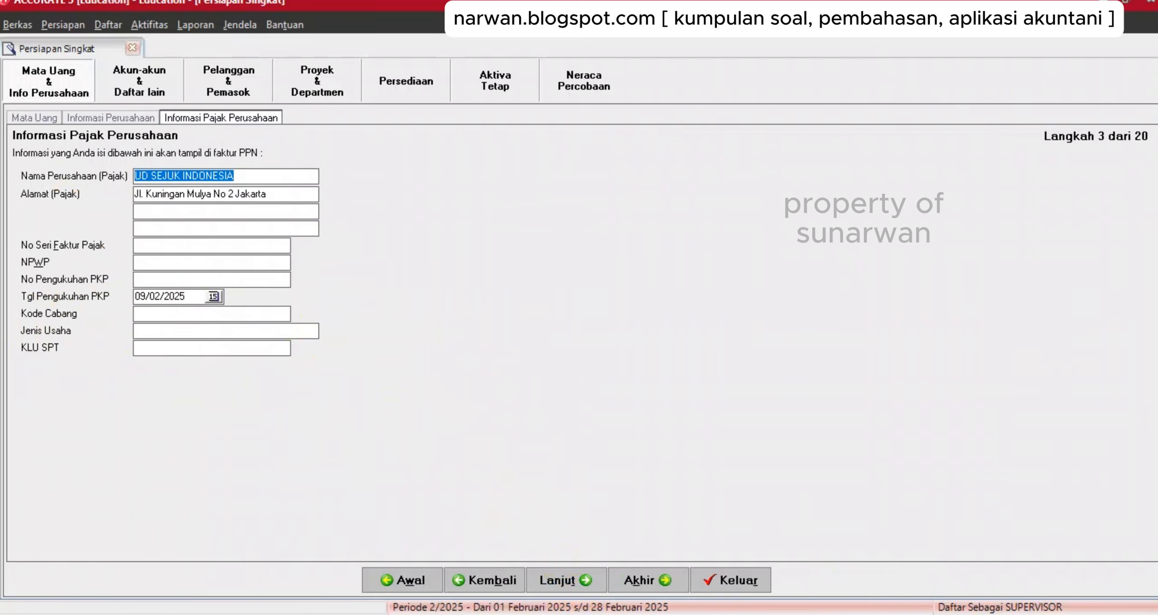
Copy the company's NPWP from Word into the NPWP and PKP number fields.
{"action": "left_click", "coordinate": [652, 614]}
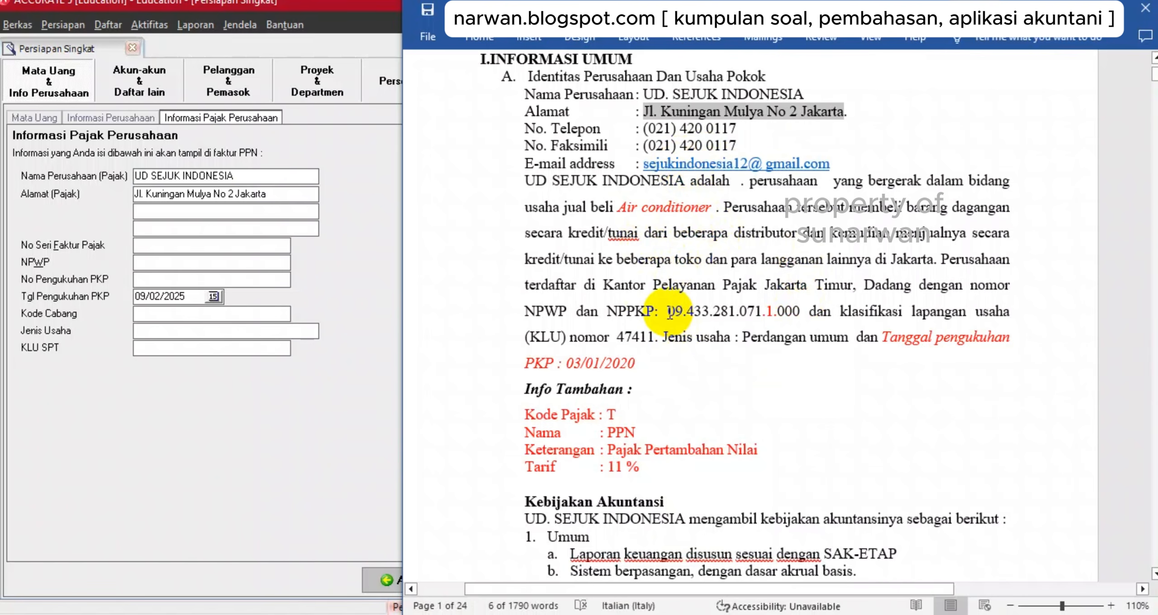
{"action": "left_click_drag", "start_coordinate": [669, 312], "coordinate": [800, 312]}
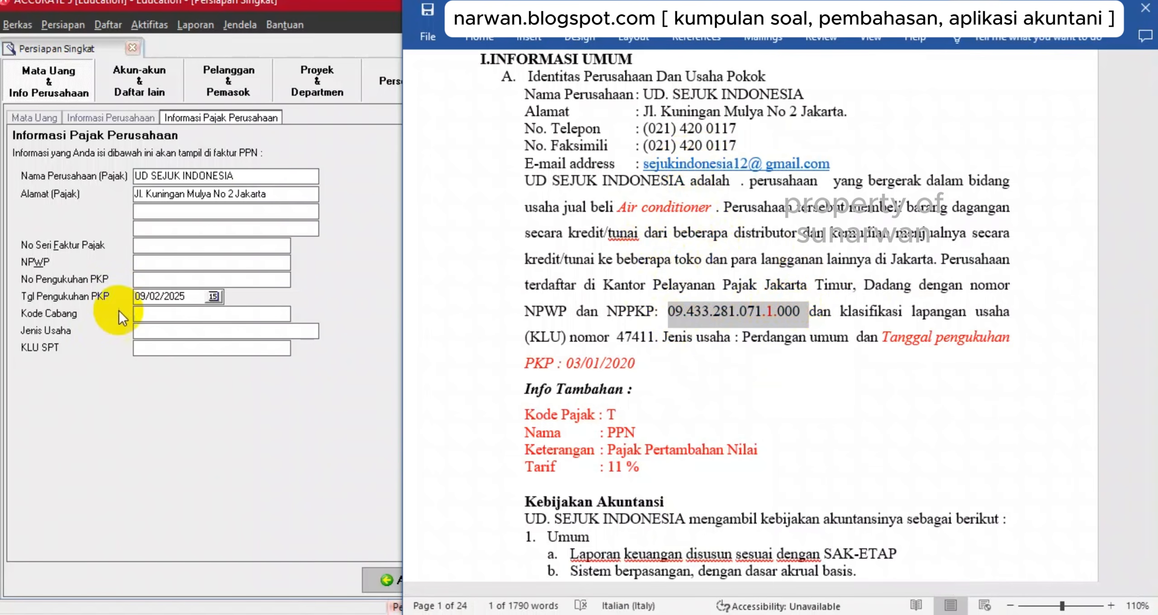
{"action": "left_click", "coordinate": [141, 262]}
{"action": "key", "text": "ctrl+v"}
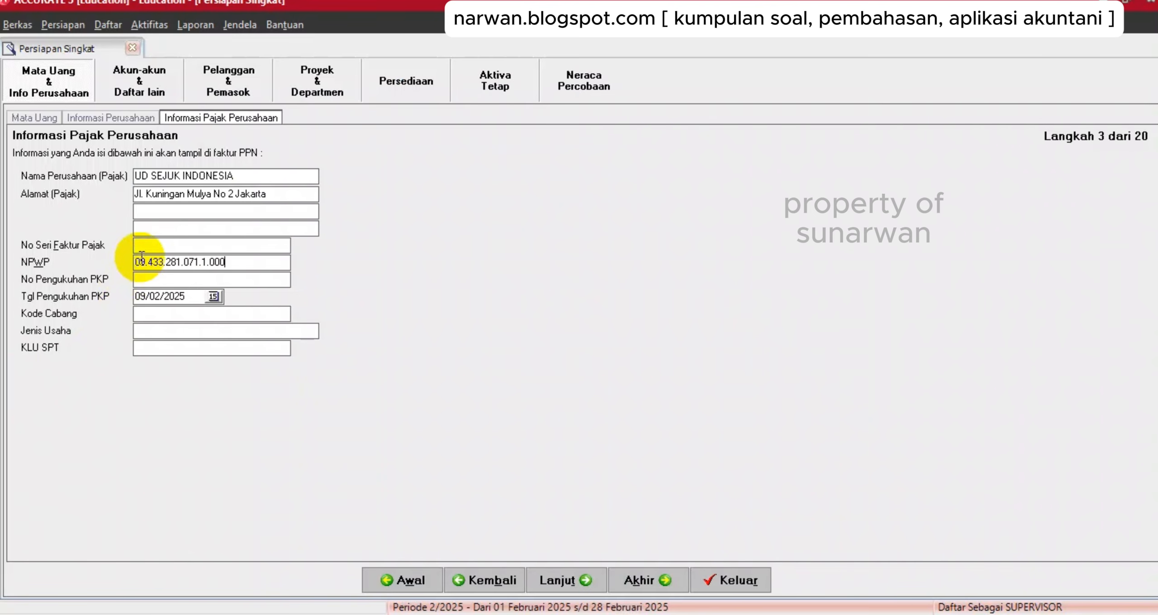
{"action": "left_click", "coordinate": [141, 281]}
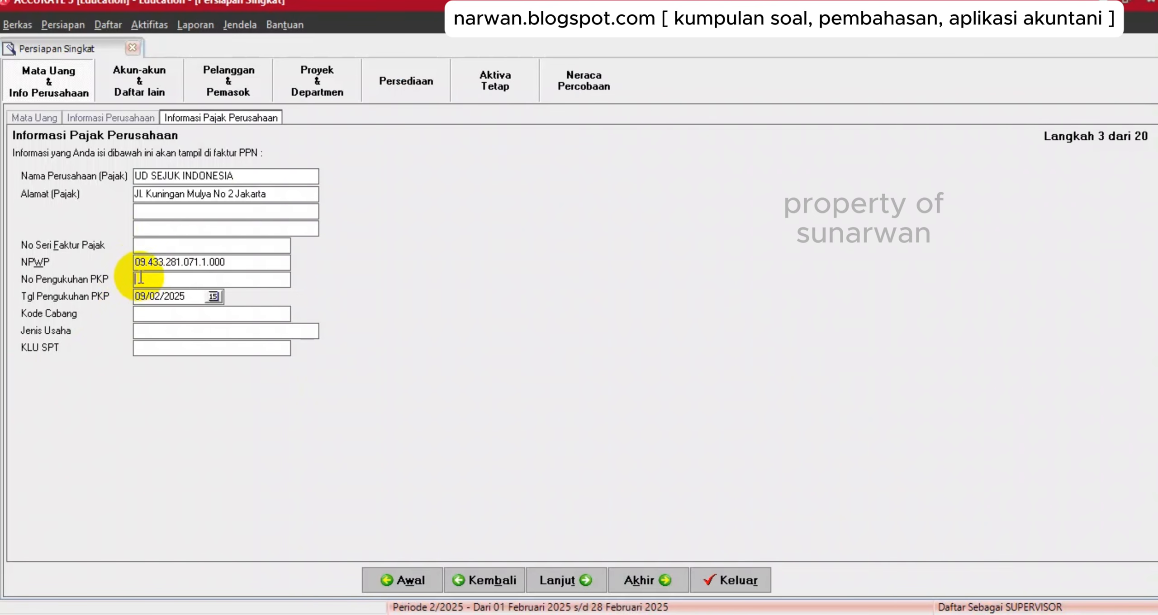
{"action": "key", "text": "ctrl+v"}
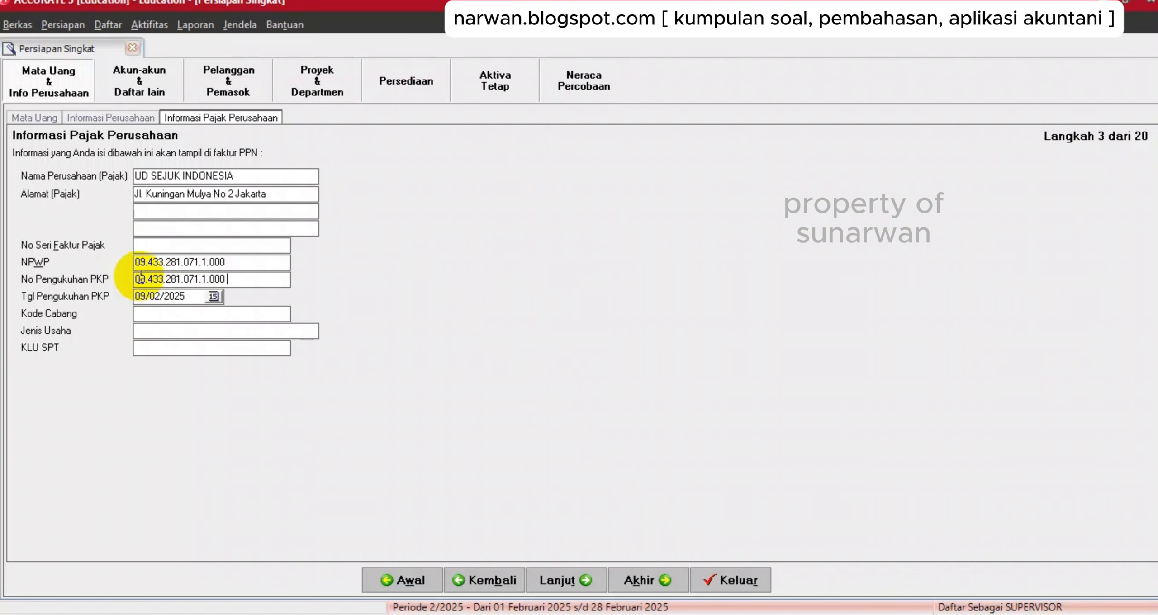
Set the PKP confirmation date to 03/01/2020.
{"action": "left_click", "coordinate": [189, 297]}
{"action": "type", "text": "01/ /"}
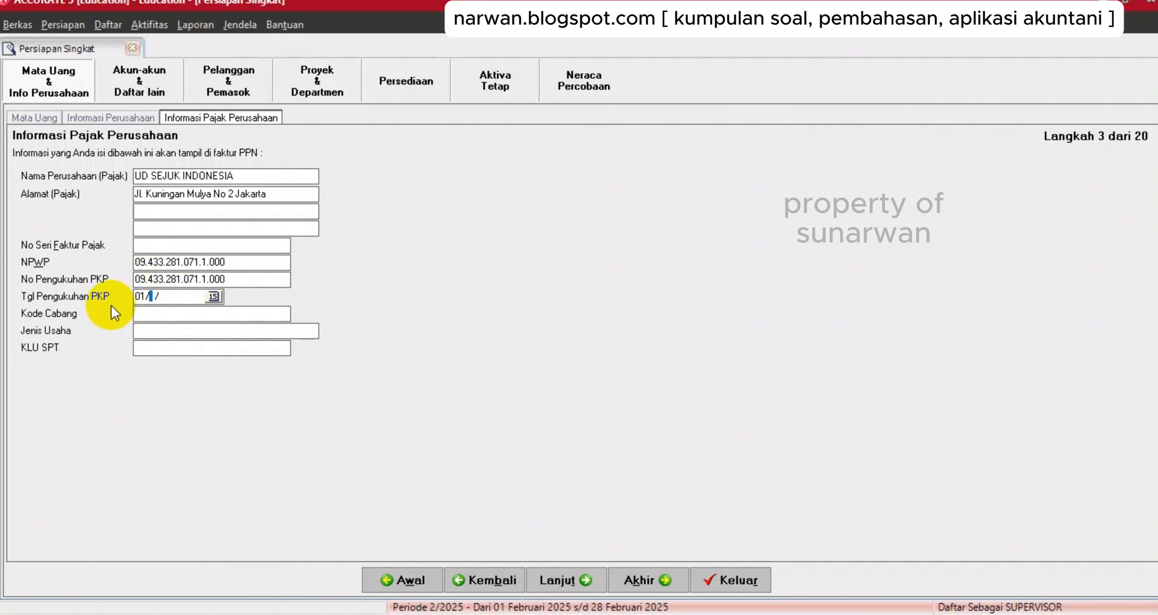
{"action": "left_click", "coordinate": [633, 614]}
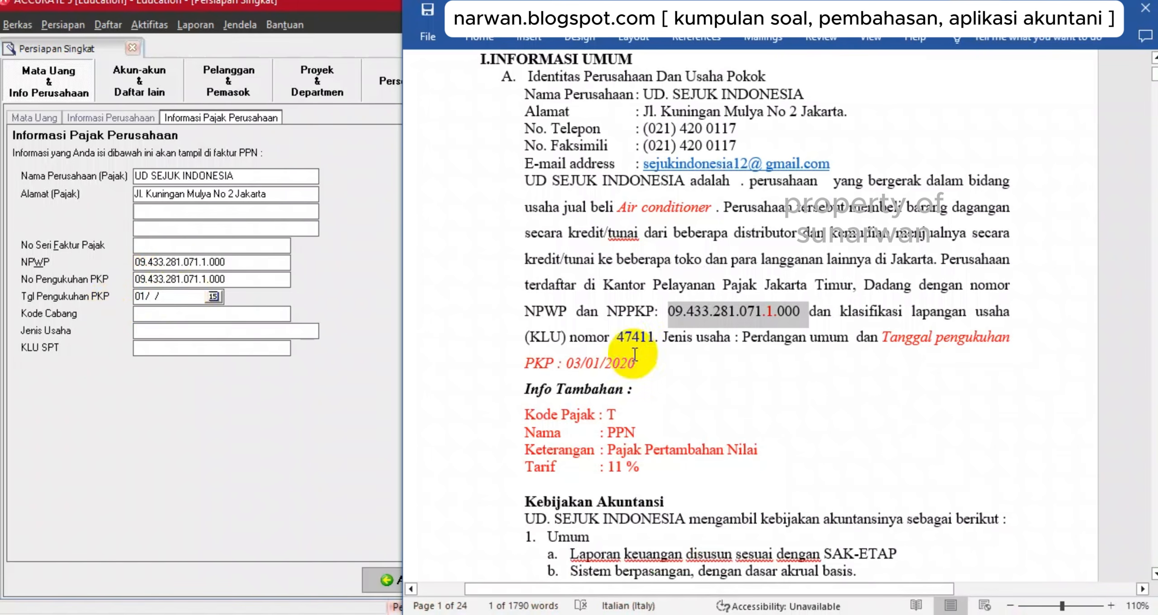
{"action": "left_click", "coordinate": [187, 296]}
{"action": "type", "text": "030"}
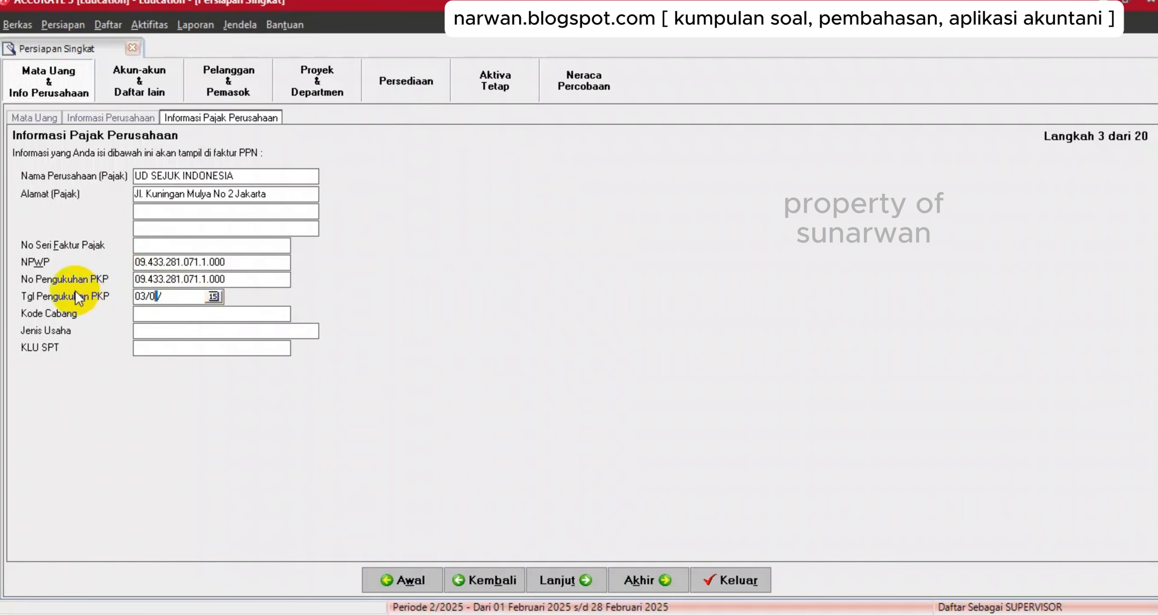
{"action": "type", "text": "1202"}
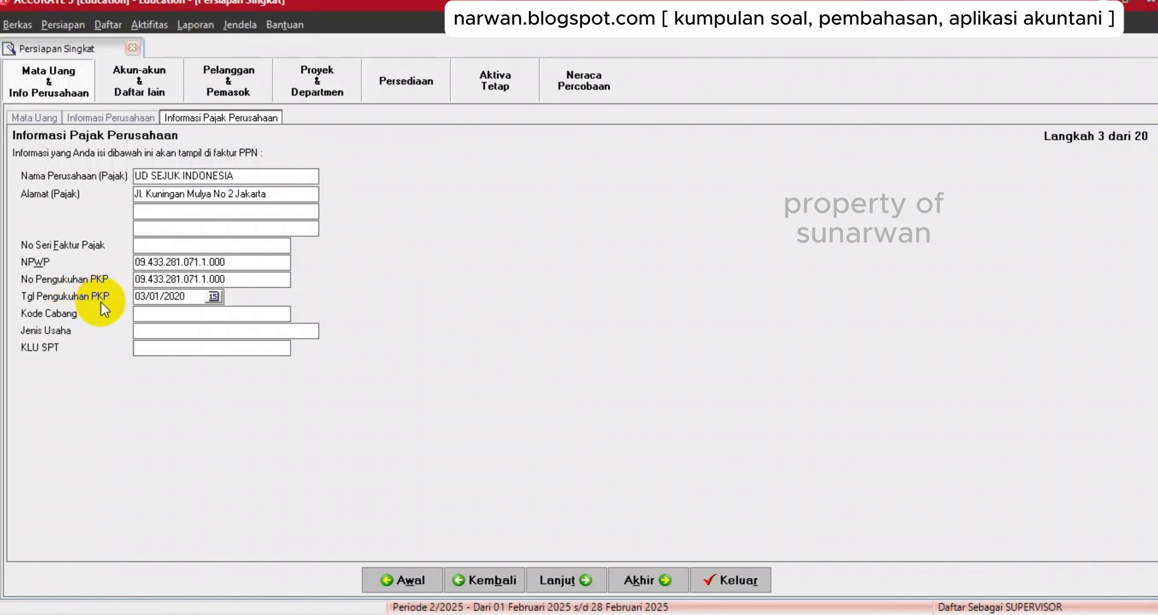
{"action": "type", "text": "000"}
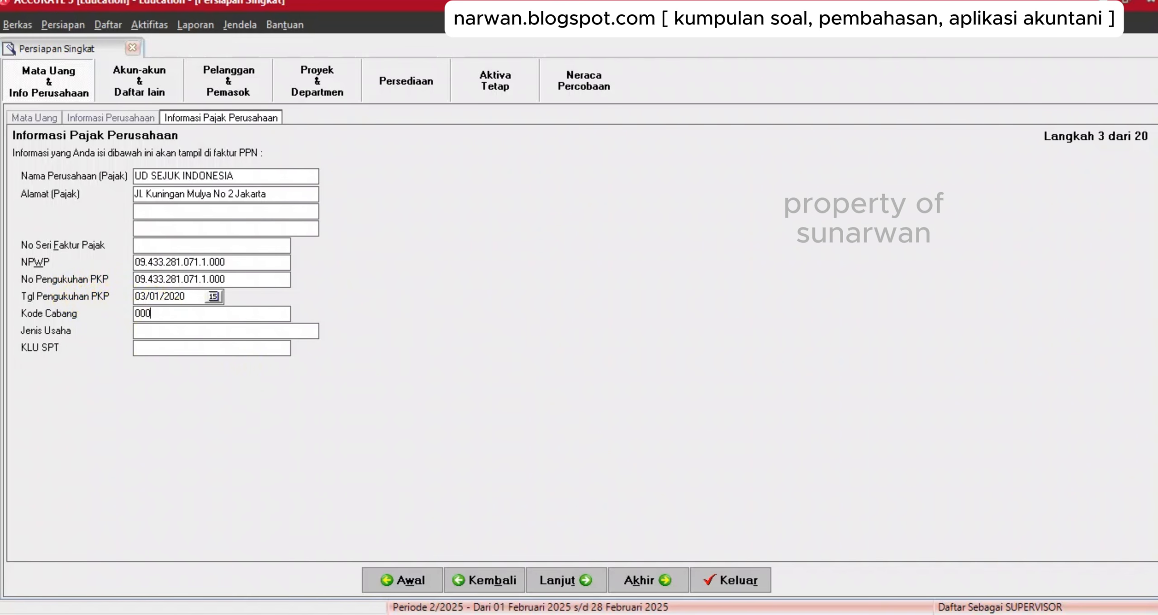
Paste the business type Perdagangan from the Word document into Jenis Usaha.
{"action": "key", "text": "alt+Tab"}
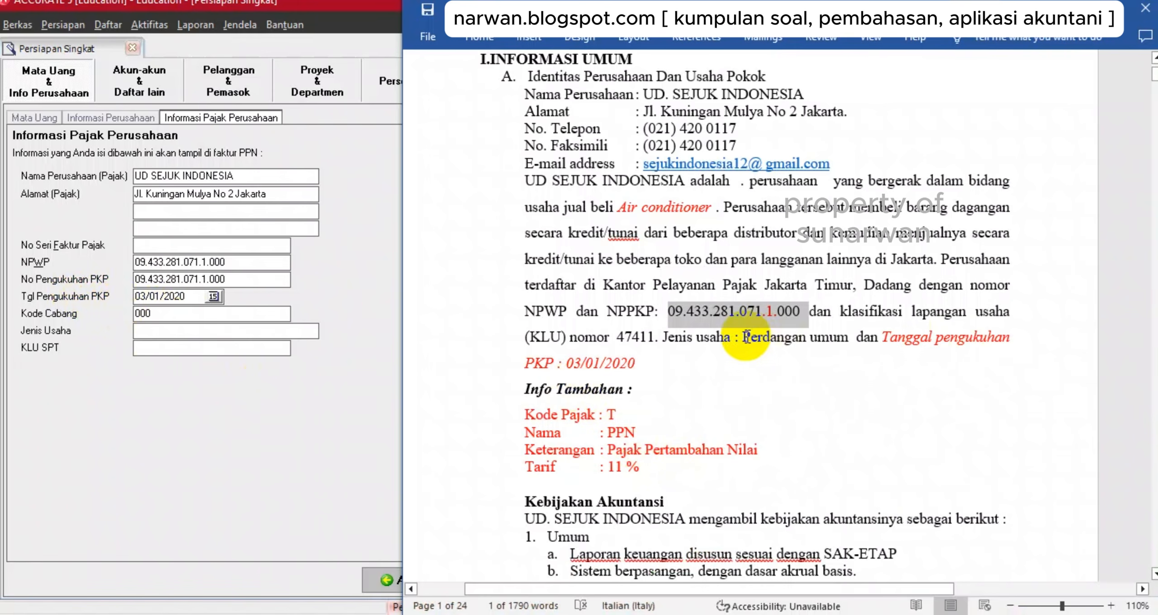
{"action": "left_click_drag", "start_coordinate": [744, 337], "coordinate": [851, 339]}
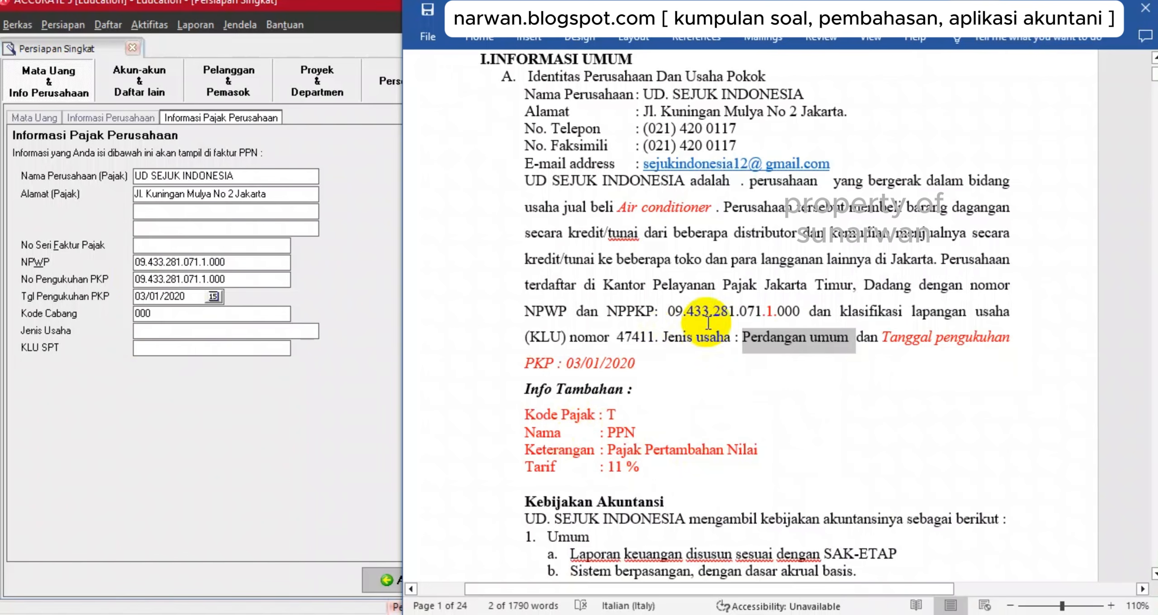
{"action": "left_click", "coordinate": [208, 333]}
{"action": "type", "text": "Perdangan umum"}
Copy KLU 47411 from Word into KLU SPT and advance to the accounts step.
{"action": "key", "text": "alt+Tab"}
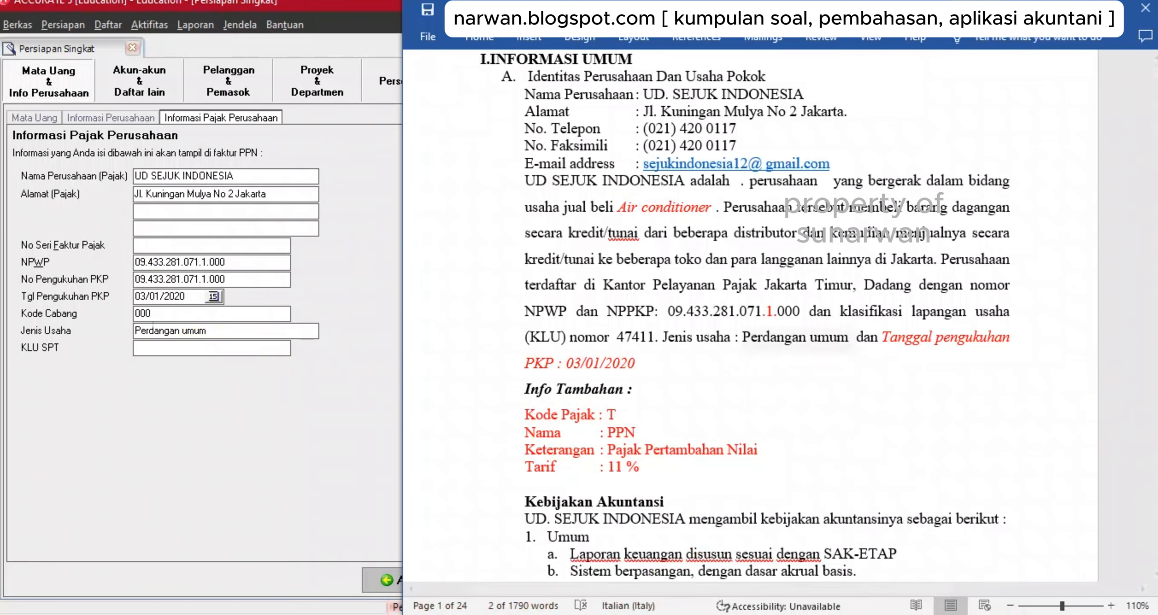
{"action": "left_click_drag", "start_coordinate": [619, 337], "coordinate": [651, 332]}
{"action": "key", "text": "ctrl+x"}
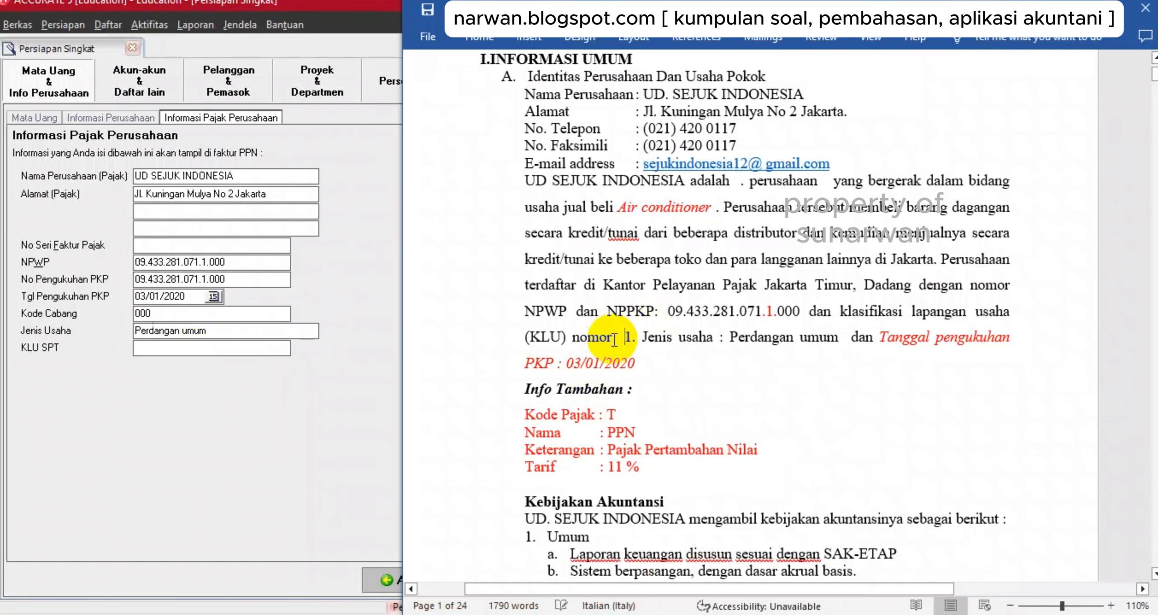
{"action": "key", "text": "ctrl+z"}
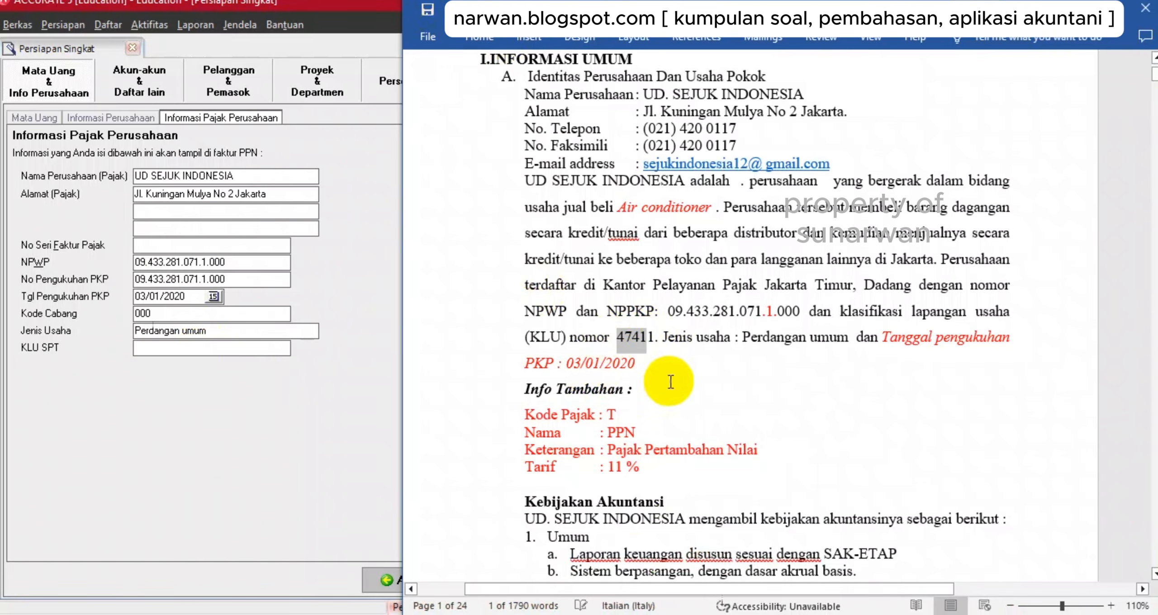
{"action": "left_click", "coordinate": [621, 338]}
{"action": "left_click_drag", "start_coordinate": [618, 337], "coordinate": [654, 330]}
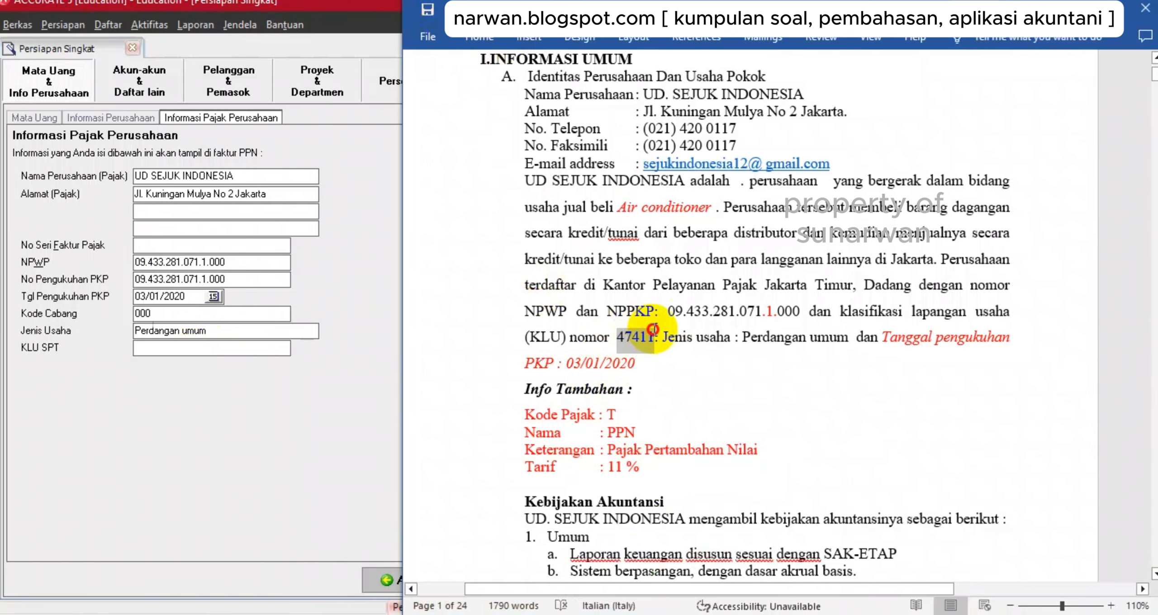
{"action": "key", "text": "ctrl+c"}
{"action": "left_click", "coordinate": [233, 357]}
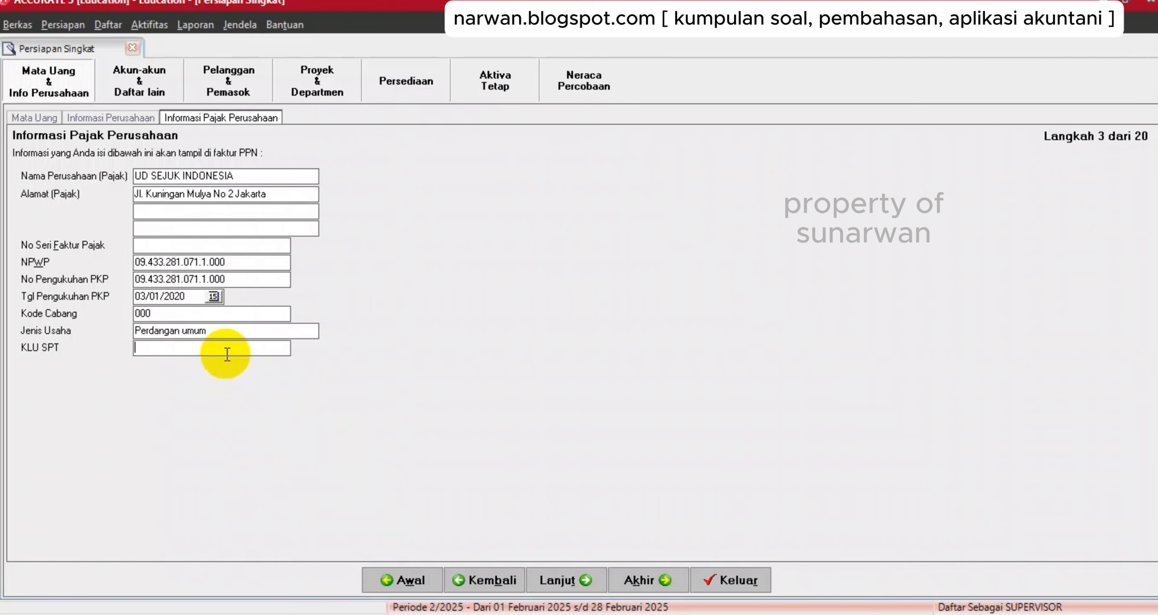
{"action": "left_click", "coordinate": [222, 347]}
{"action": "key", "text": "ctrl+v"}
{"action": "left_click", "coordinate": [216, 332]}
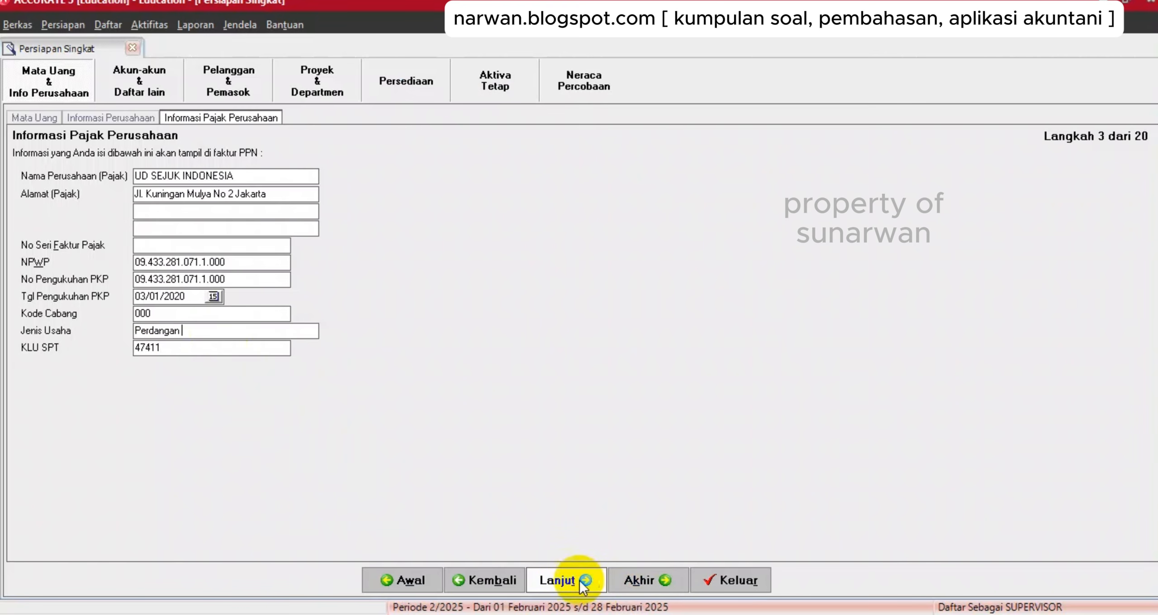
{"action": "left_click", "coordinate": [566, 581]}
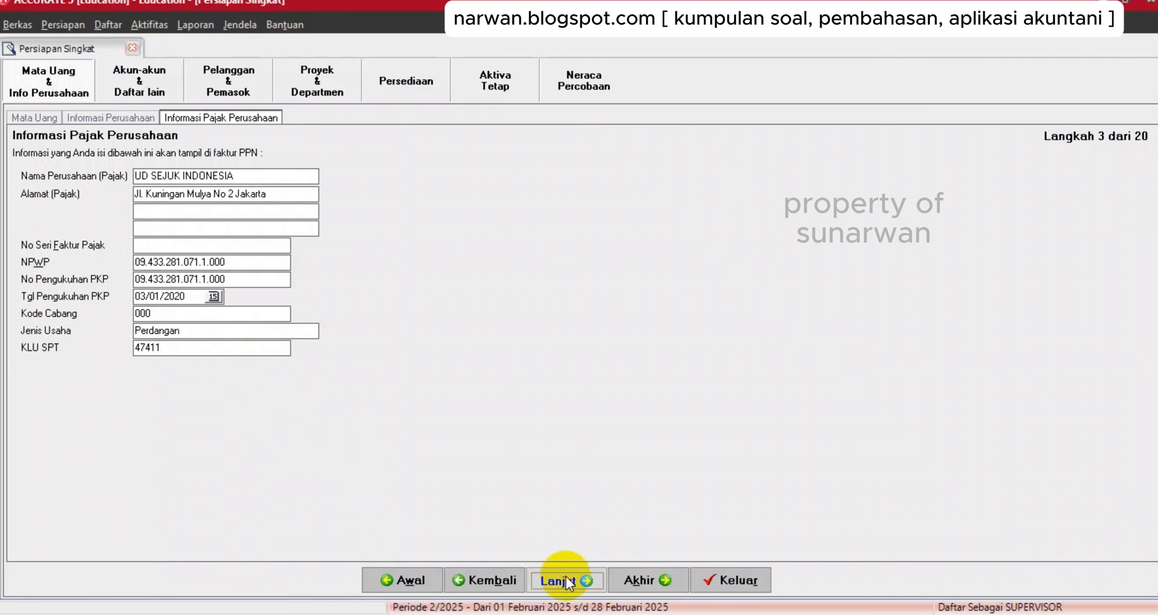
Delete the word 'umum' after Perdangan in the Word document.
{"action": "key", "text": "alt+Tab"}
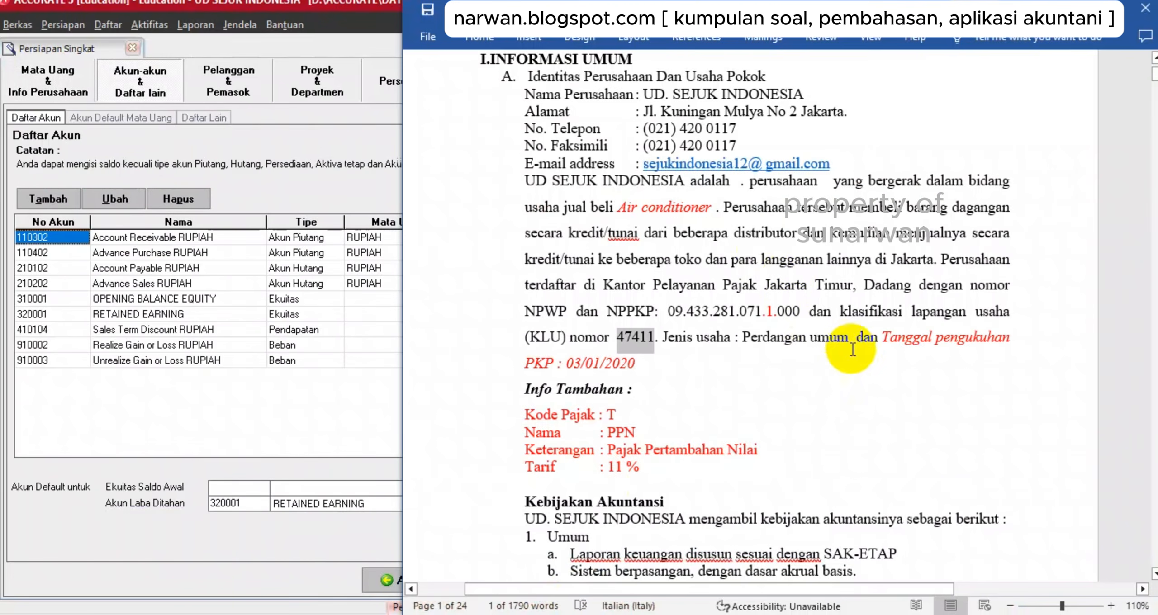
{"action": "left_click", "coordinate": [810, 337]}
{"action": "key", "text": "Delete"}
{"action": "key", "text": "Delete"}
{"action": "key", "text": "Delete"}
{"action": "key", "text": "Delete"}
{"action": "key", "text": "Delete"}
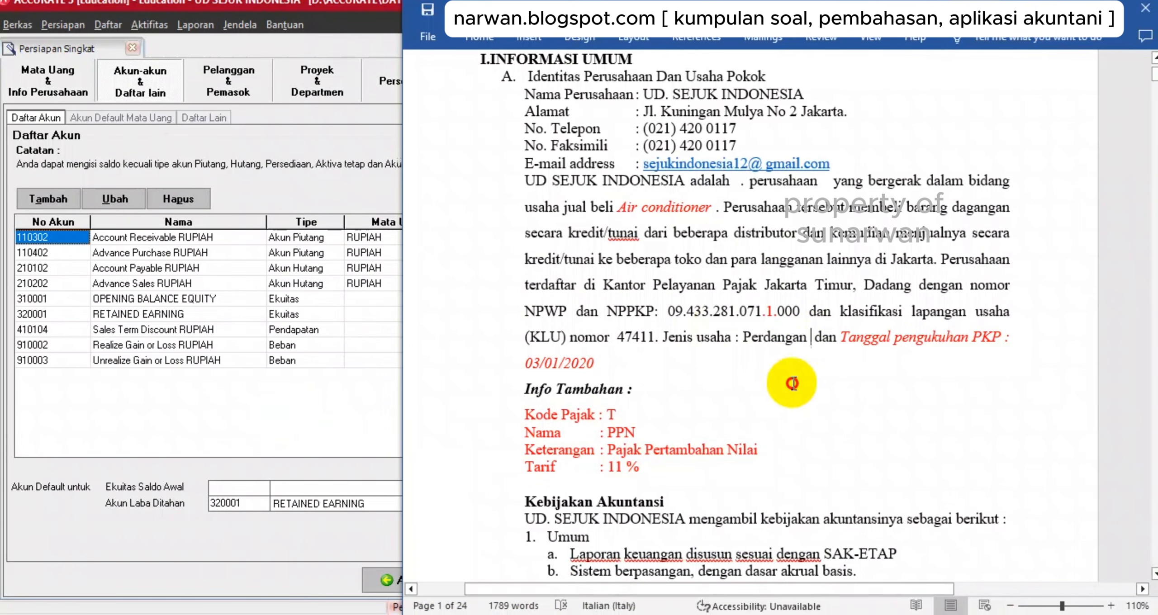
Scroll to the Daftar Akun table, then select 1. COA UD SEJUK in the data folder.
{"action": "scroll", "coordinate": [792, 366], "scroll_direction": "down", "scroll_amount": 6}
{"action": "scroll", "coordinate": [792, 366], "scroll_direction": "down", "scroll_amount": 15}
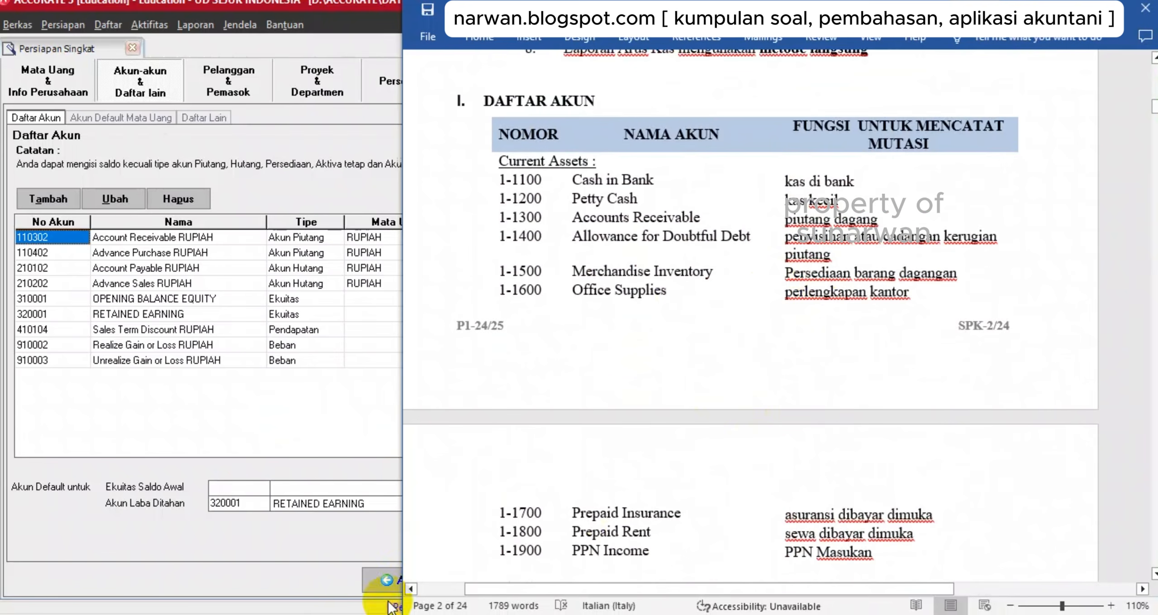
{"action": "left_click", "coordinate": [337, 614]}
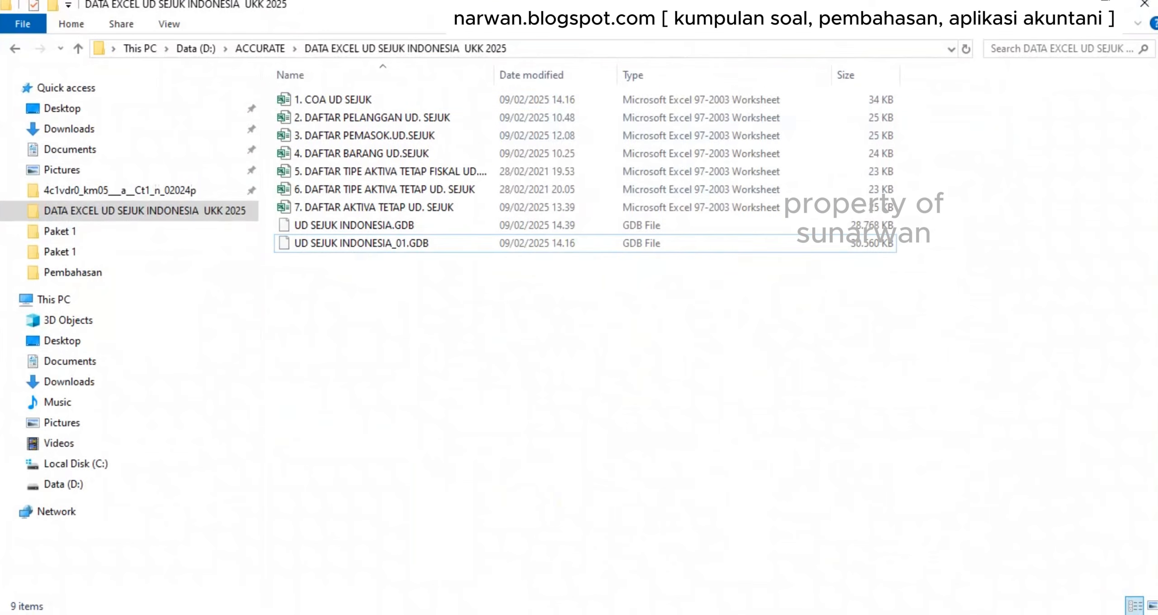
{"action": "left_click", "coordinate": [322, 103]}
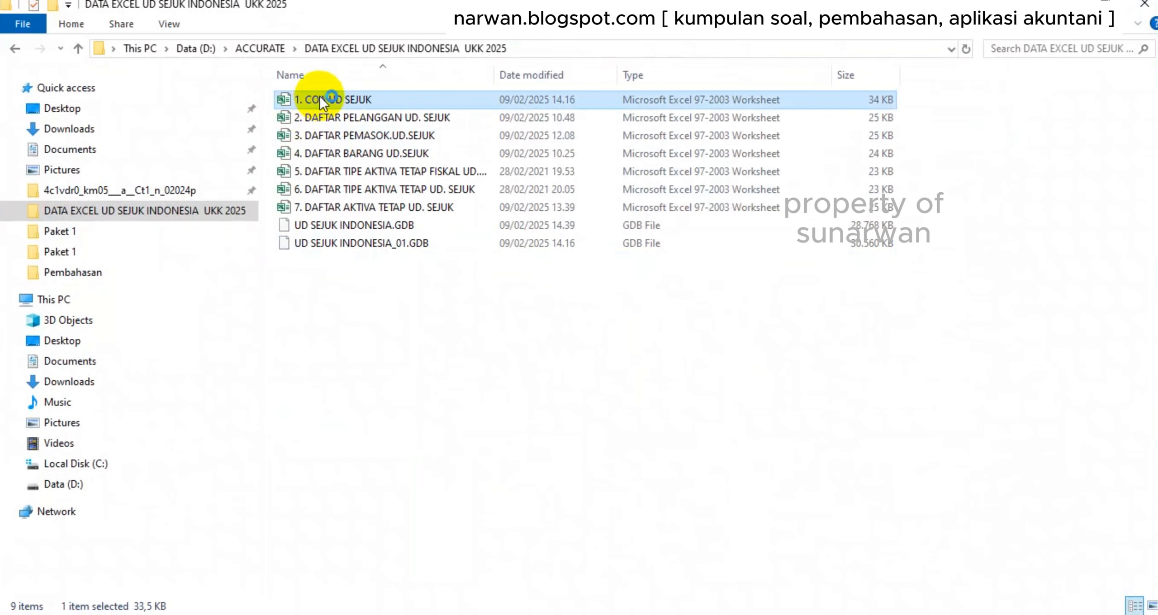
{"action": "double_click", "coordinate": [323, 100]}
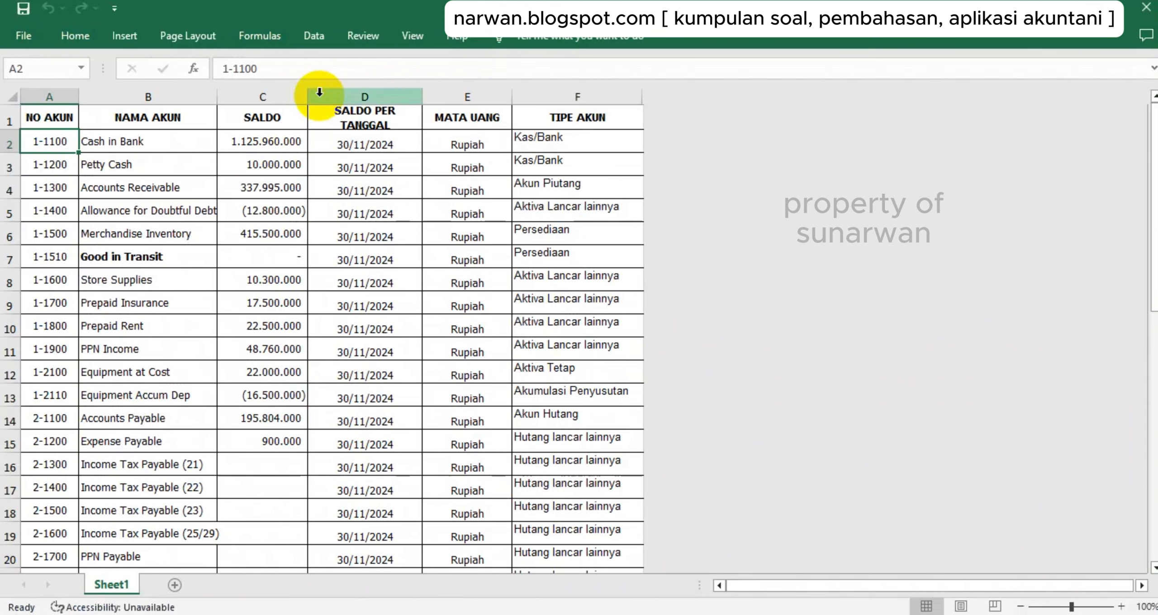
{"action": "left_click", "coordinate": [346, 232]}
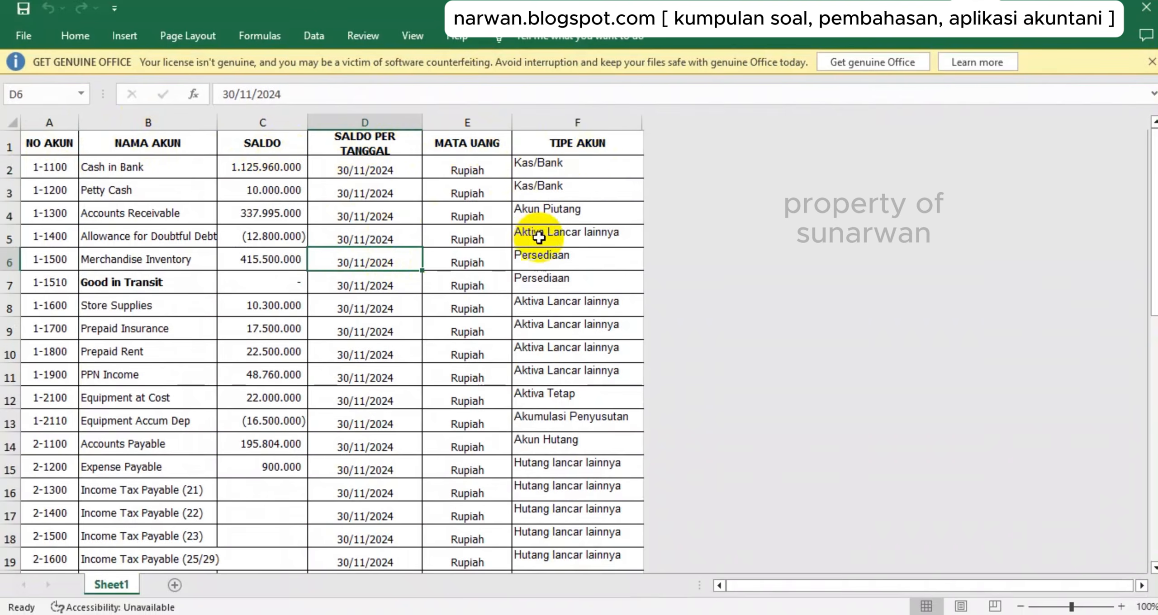
{"action": "scroll", "coordinate": [541, 240], "scroll_direction": "down", "scroll_amount": 5}
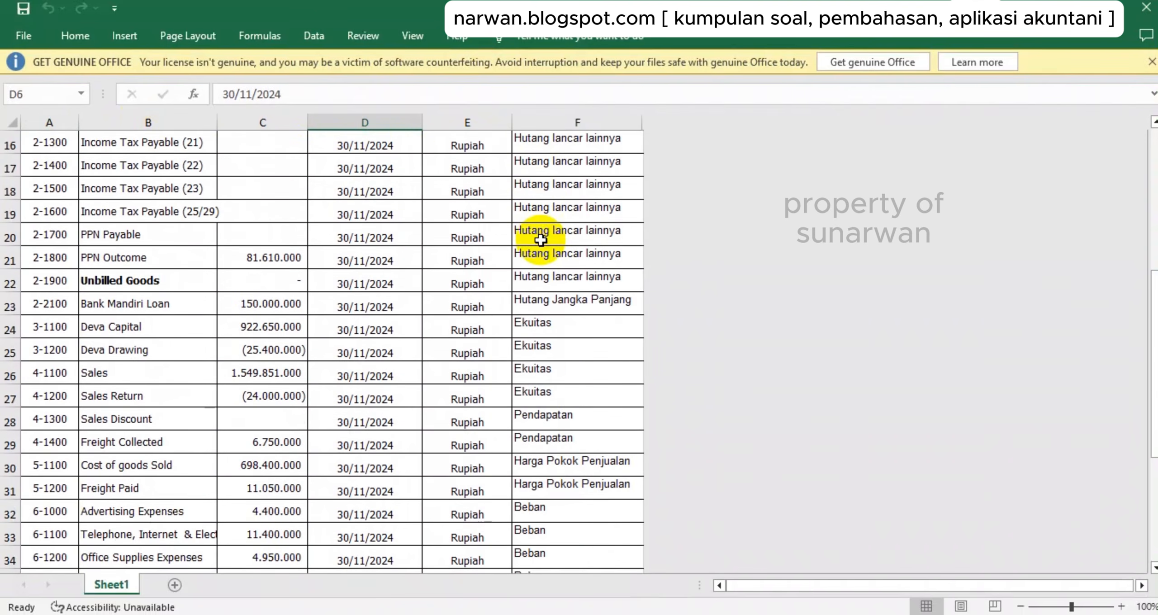
{"action": "scroll", "coordinate": [540, 239], "scroll_direction": "down", "scroll_amount": 5}
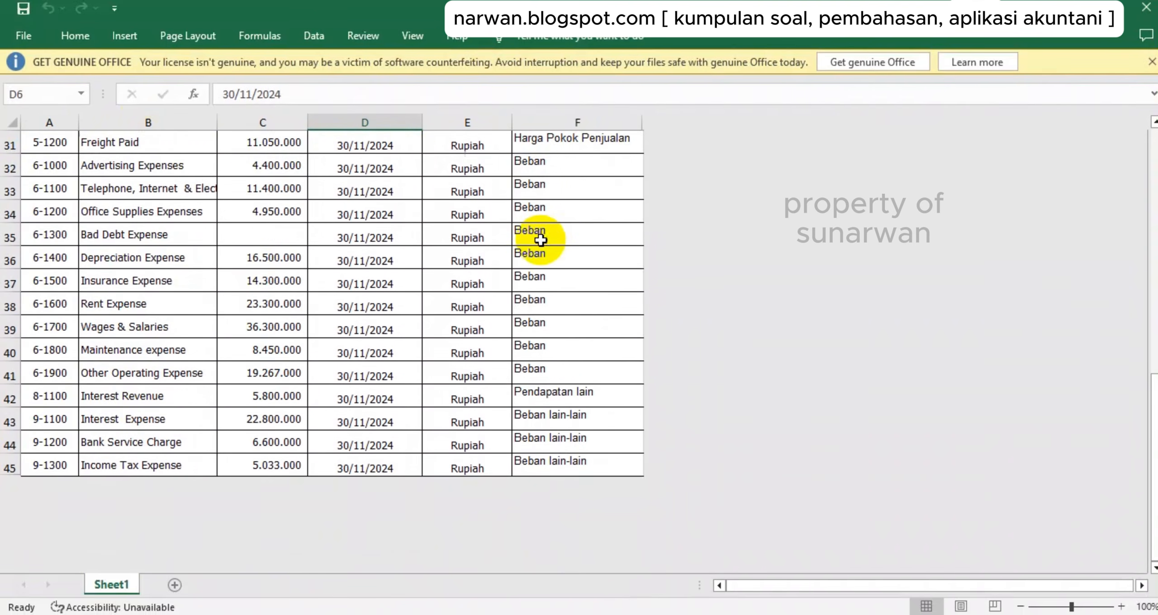
{"action": "left_click", "coordinate": [1147, 11]}
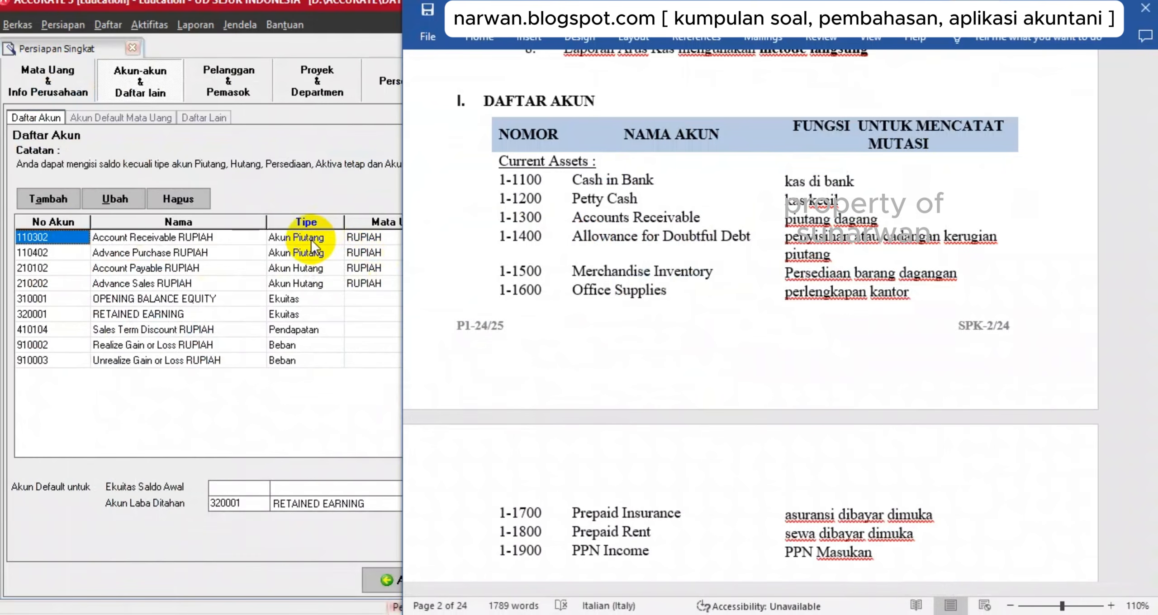
Delete the preset accounts 110302, 110402, 210102 and 210202, confirming each deletion.
{"action": "left_click", "coordinate": [304, 192]}
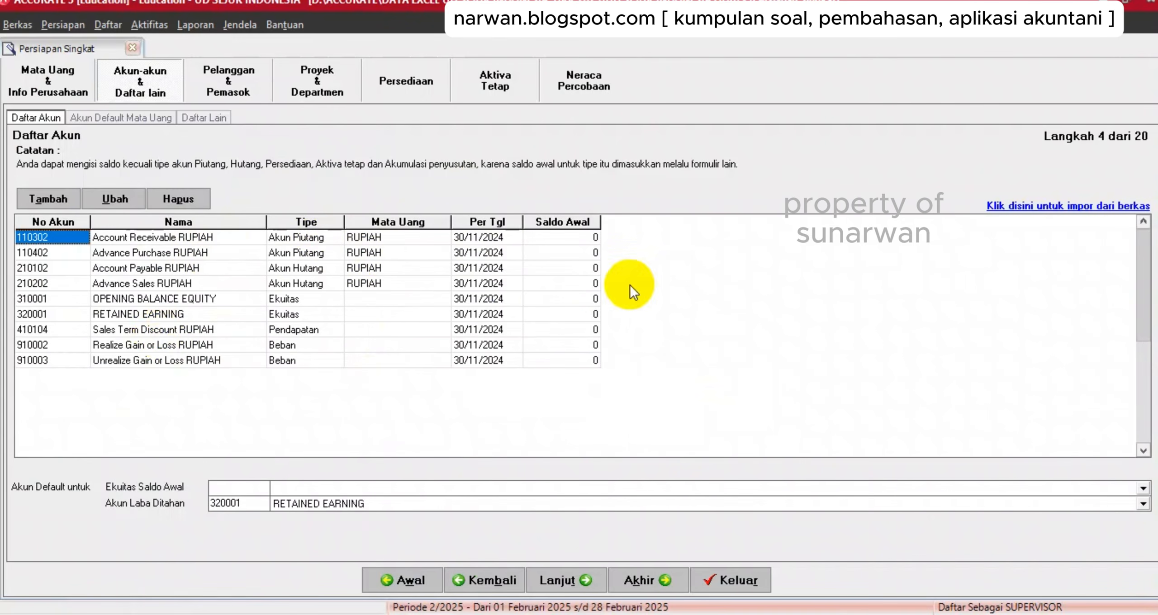
{"action": "left_click", "coordinate": [122, 239]}
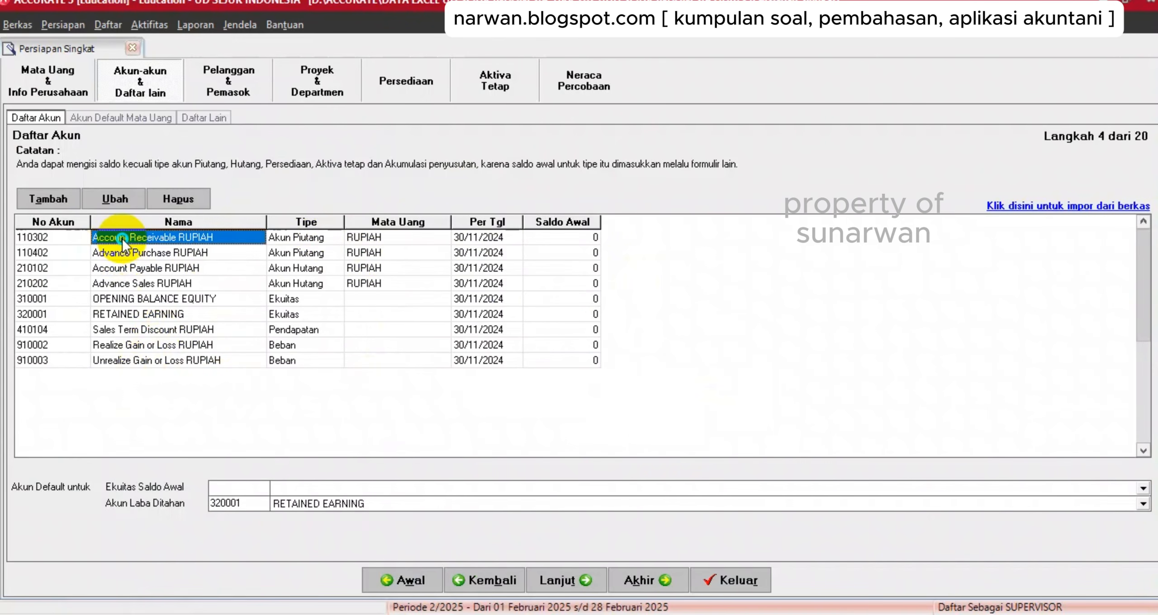
{"action": "right_click", "coordinate": [122, 238]}
{"action": "left_click", "coordinate": [165, 286]}
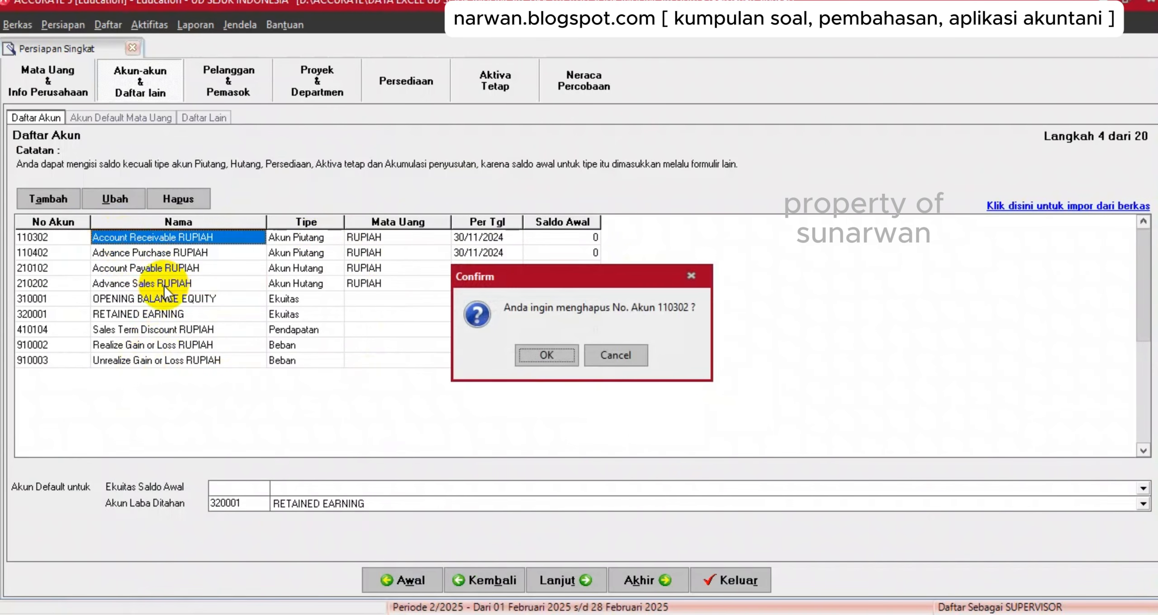
{"action": "key", "text": "Return"}
{"action": "key", "text": "Return"}
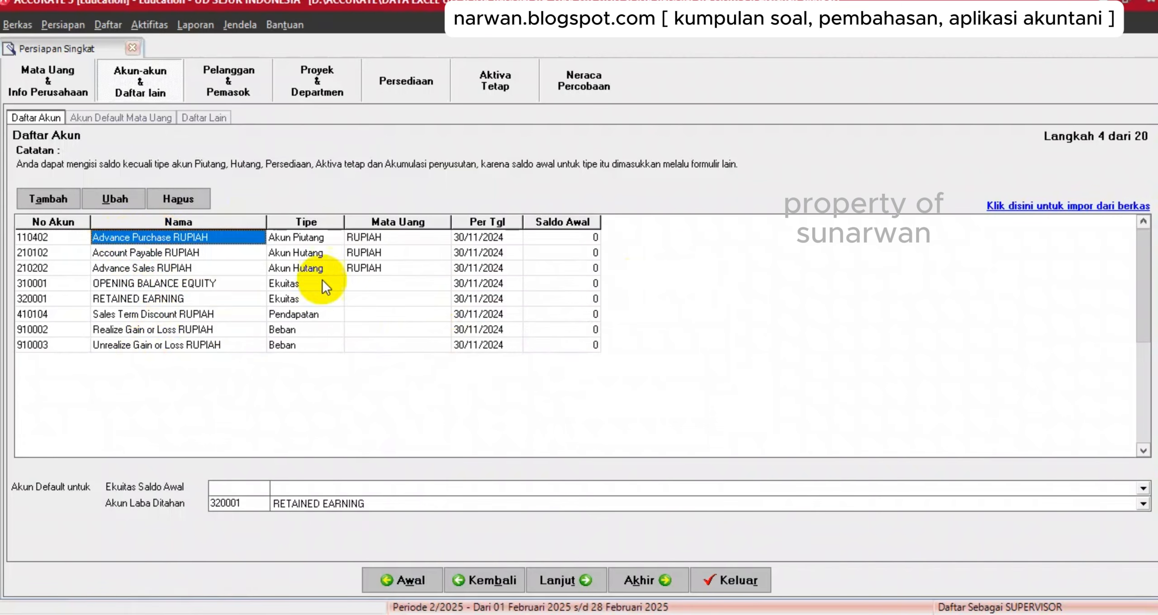
{"action": "right_click", "coordinate": [225, 237]}
{"action": "left_click", "coordinate": [268, 286]}
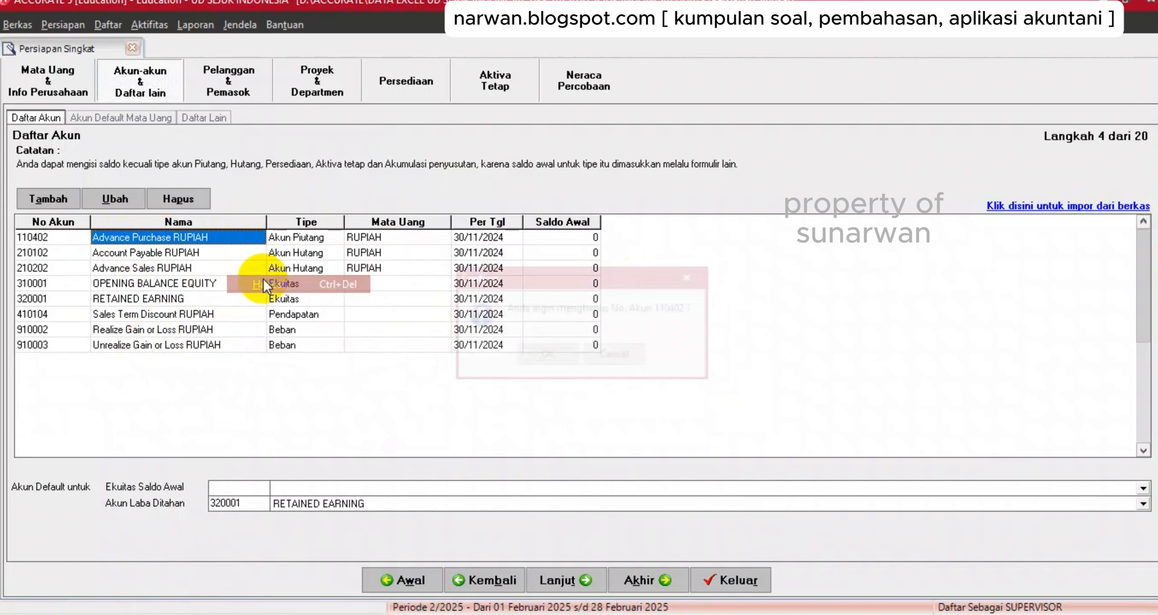
{"action": "key", "text": "Return"}
{"action": "key", "text": "Return"}
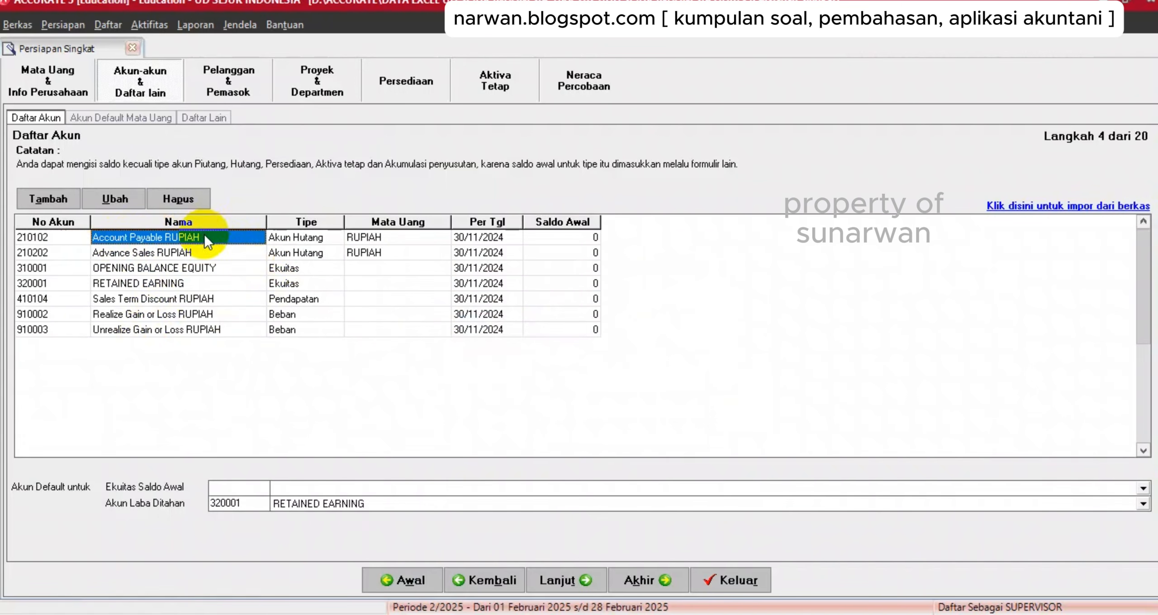
{"action": "right_click", "coordinate": [204, 235]}
{"action": "left_click", "coordinate": [237, 282]}
{"action": "key", "text": "Return"}
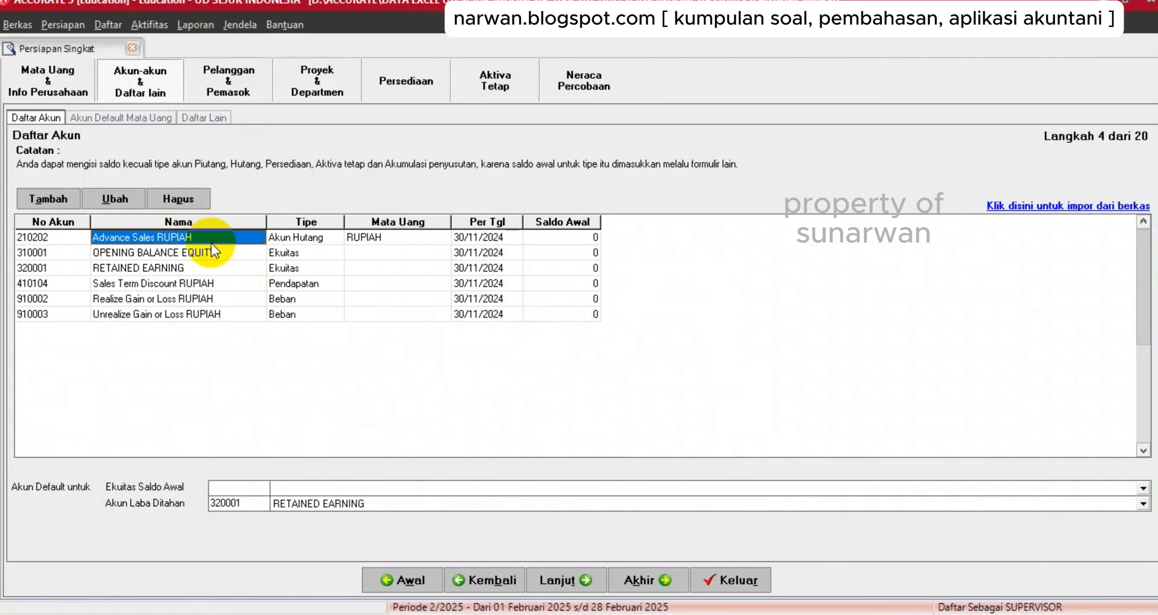
{"action": "right_click", "coordinate": [202, 235]}
{"action": "left_click", "coordinate": [245, 282]}
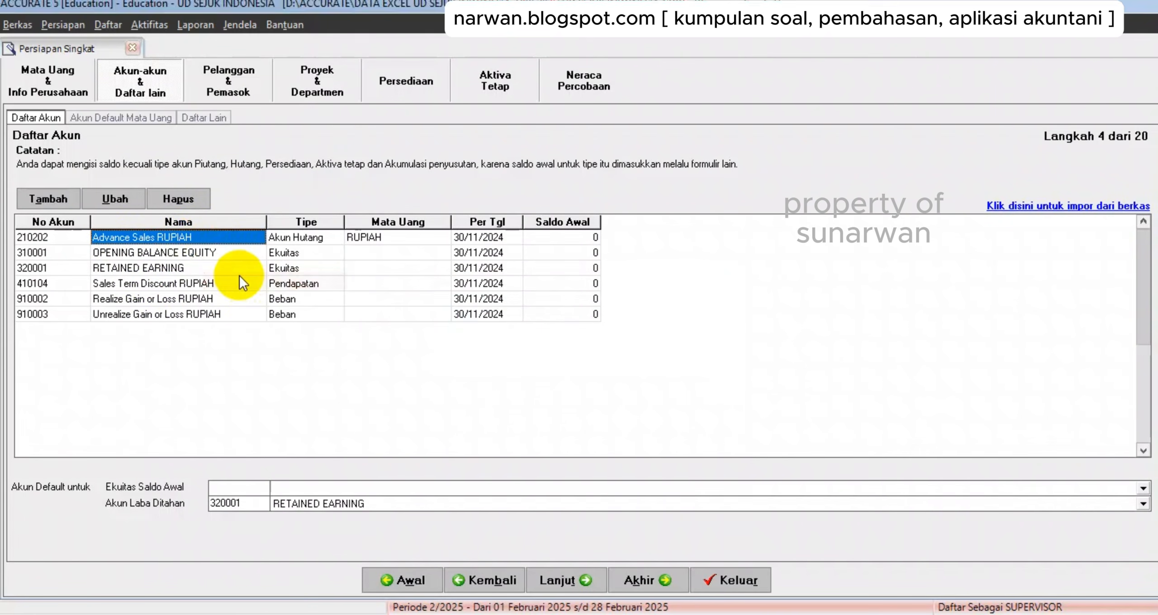
{"action": "key", "text": "Return"}
Delete accounts 410104, 910002 and 910003, leaving only 310001 and 320001.
{"action": "left_click", "coordinate": [198, 270]}
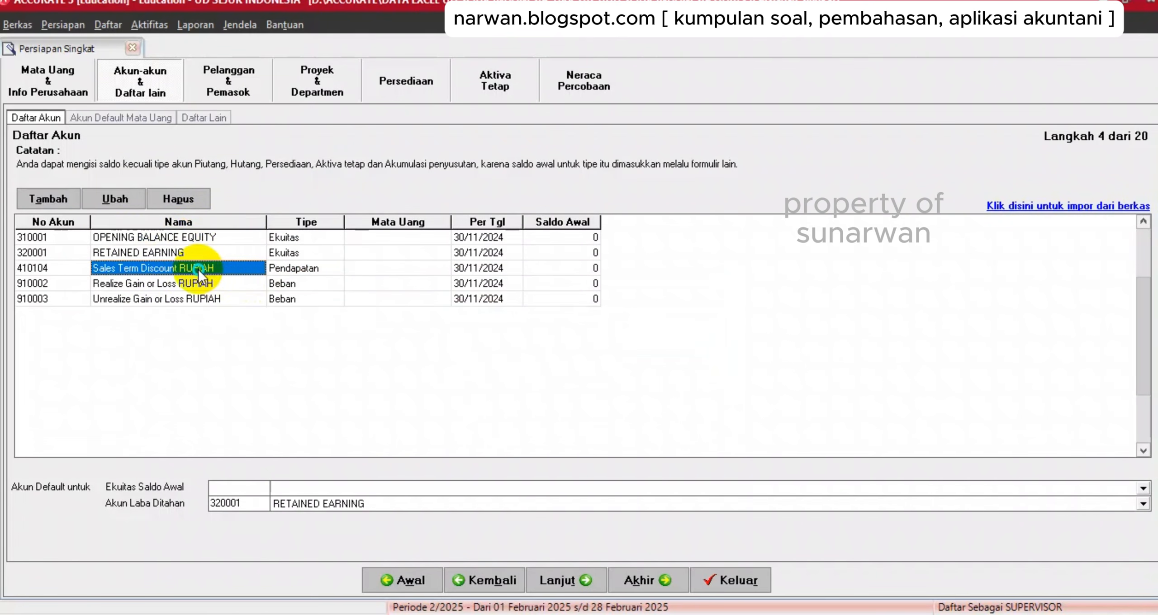
{"action": "right_click", "coordinate": [199, 270]}
{"action": "left_click", "coordinate": [250, 319]}
{"action": "key", "text": "Return"}
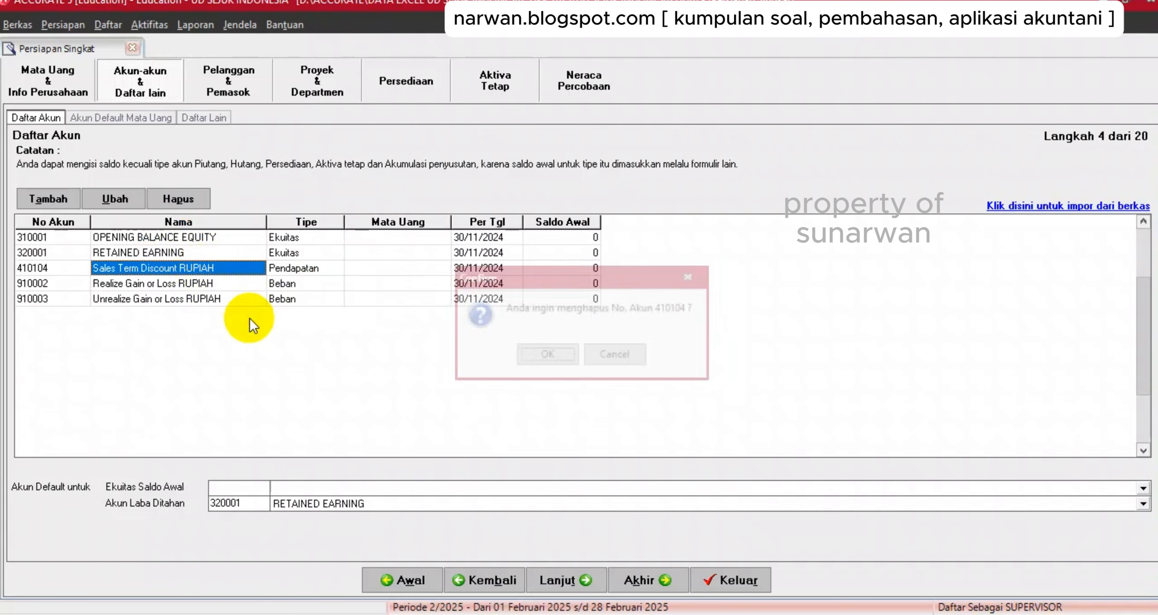
{"action": "key", "text": "Return"}
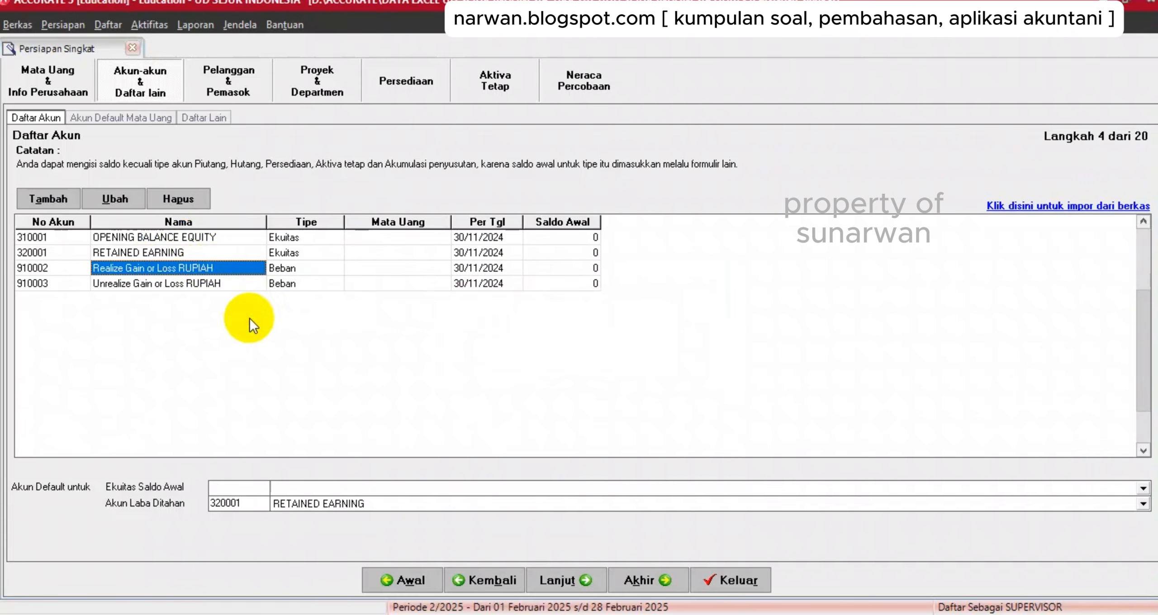
{"action": "left_click", "coordinate": [194, 284]}
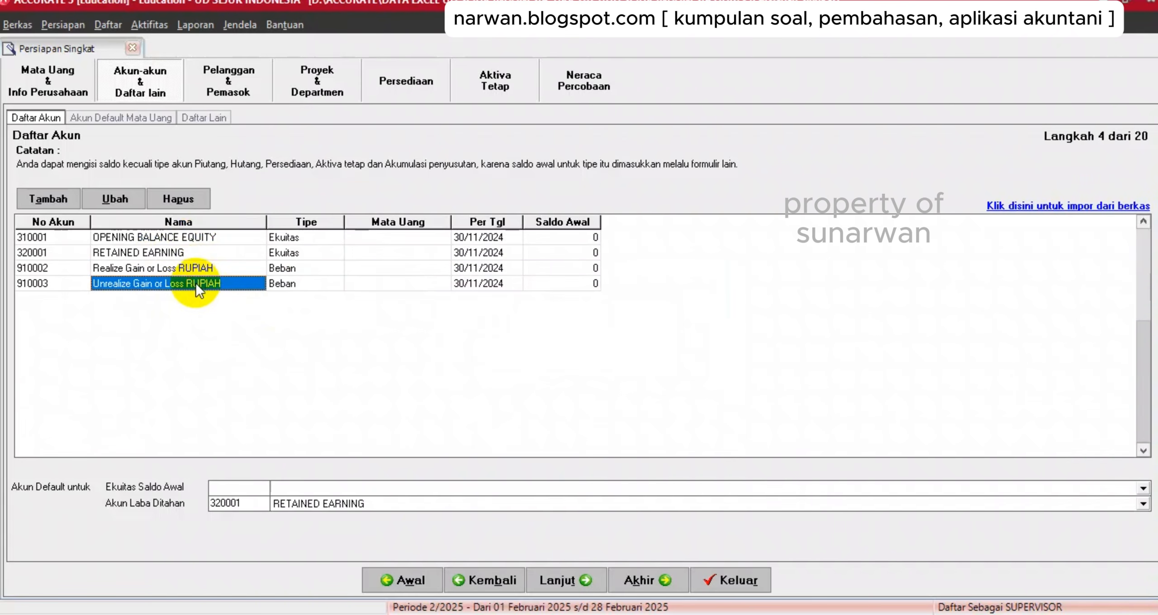
{"action": "left_click", "coordinate": [190, 267]}
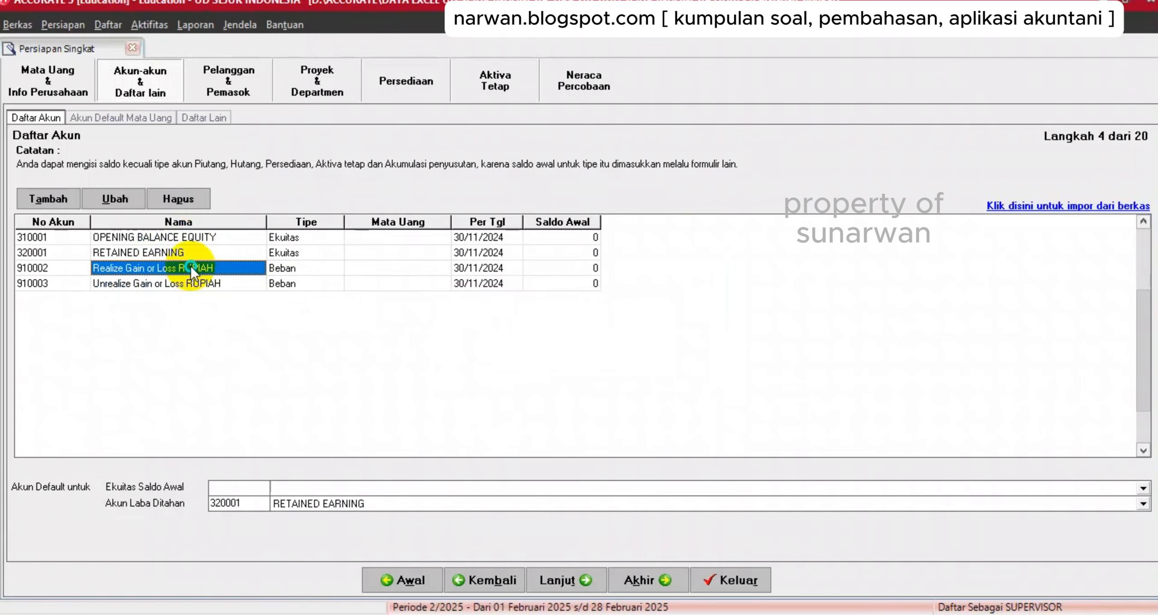
{"action": "right_click", "coordinate": [190, 267]}
{"action": "left_click", "coordinate": [224, 310]}
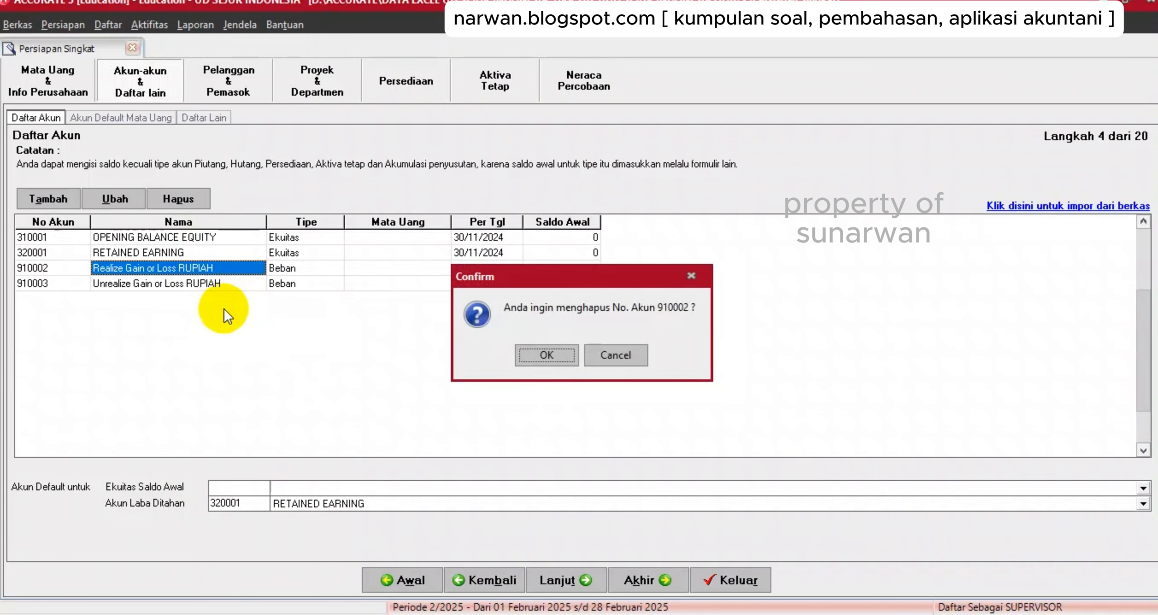
{"action": "key", "text": "Return"}
{"action": "key", "text": "Return"}
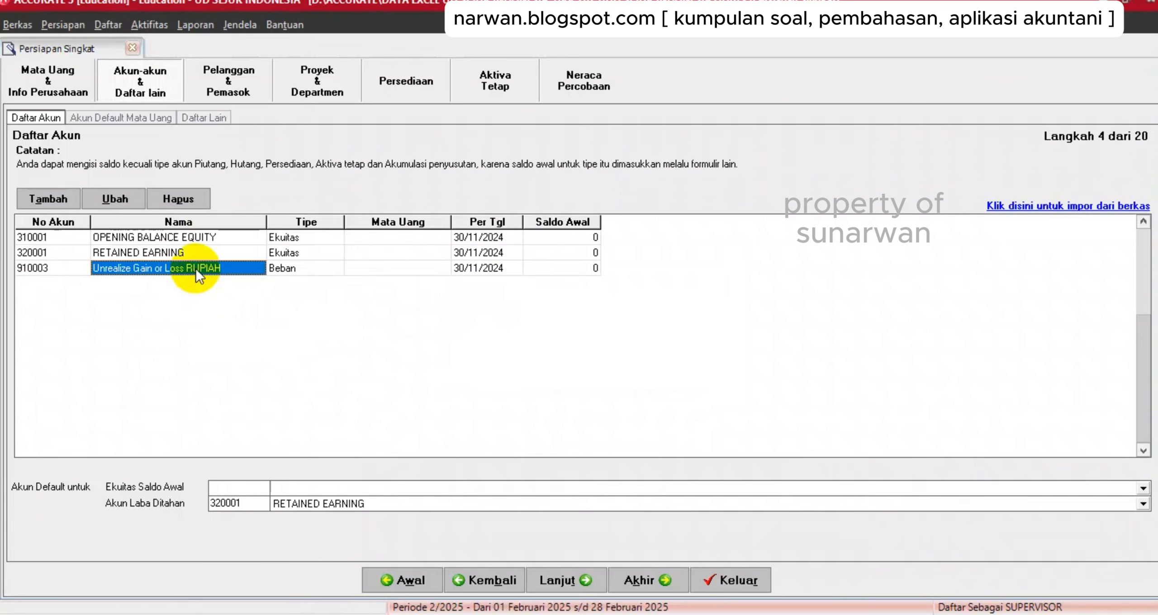
{"action": "right_click", "coordinate": [196, 269]}
{"action": "left_click", "coordinate": [239, 319]}
{"action": "key", "text": "Return"}
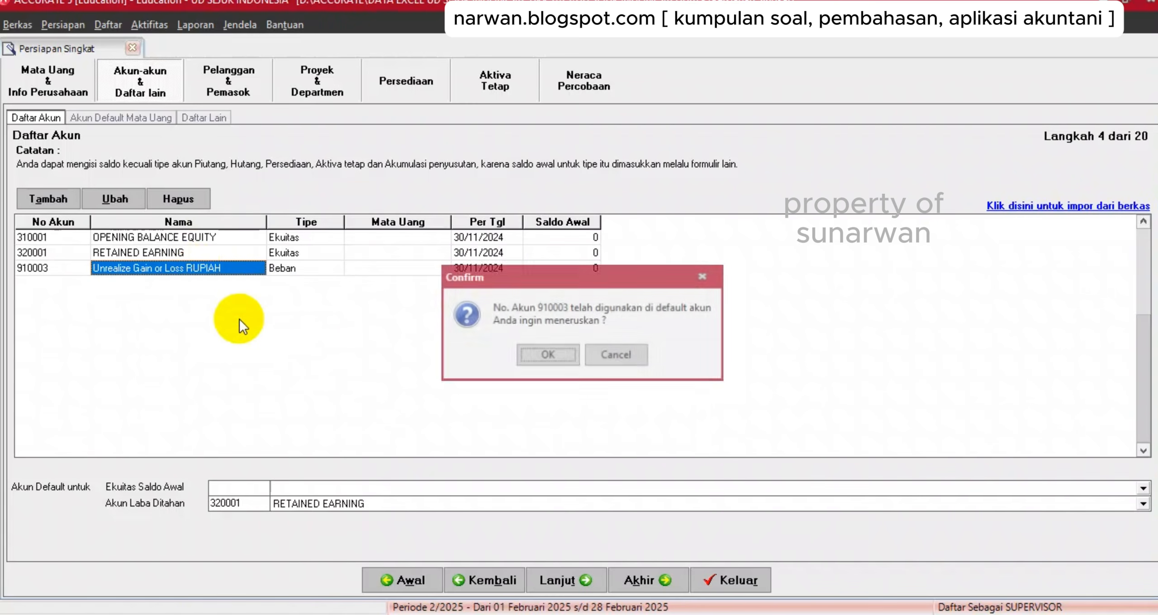
{"action": "key", "text": "Return"}
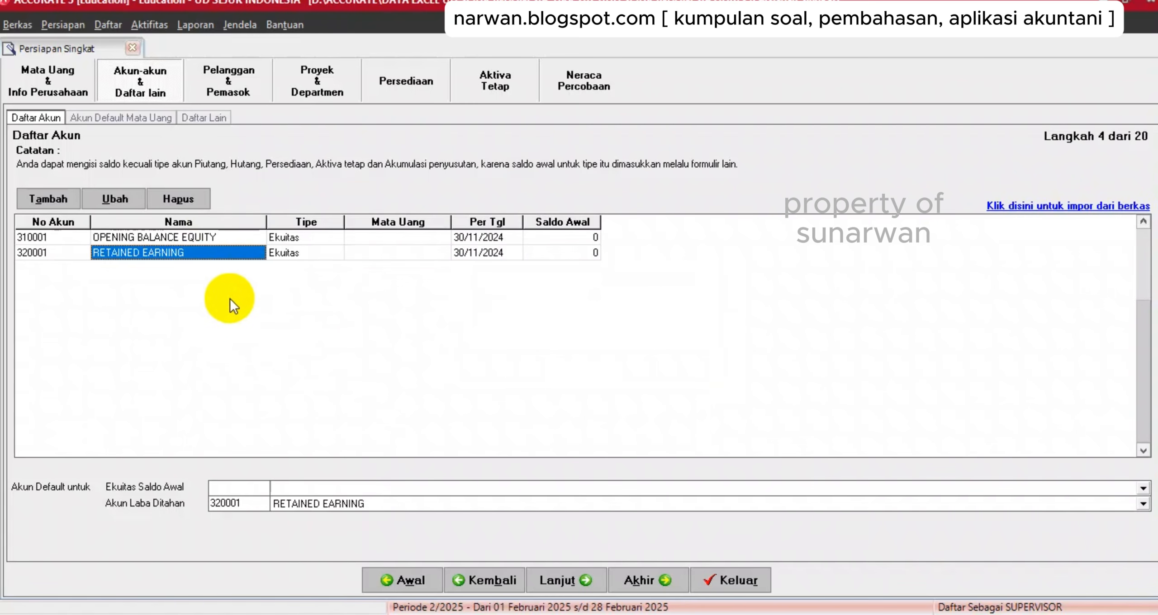
{"action": "left_click", "coordinate": [1098, 206]}
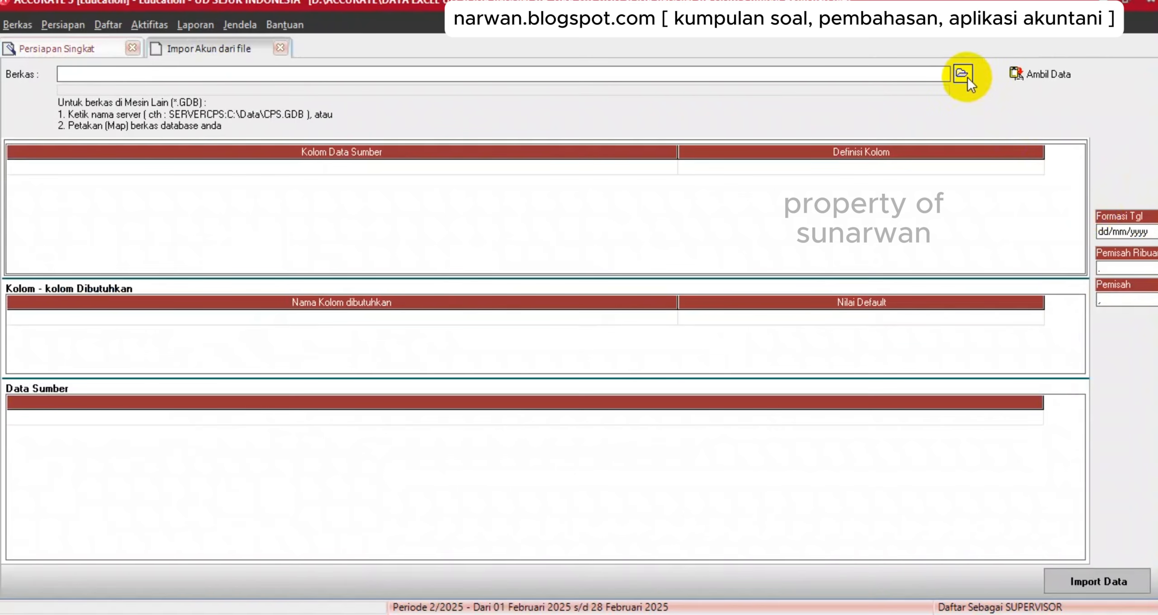
Choose the Excel workbook 1. COA UD SEJUK.xls as the import file and load its data.
{"action": "left_click", "coordinate": [963, 75]}
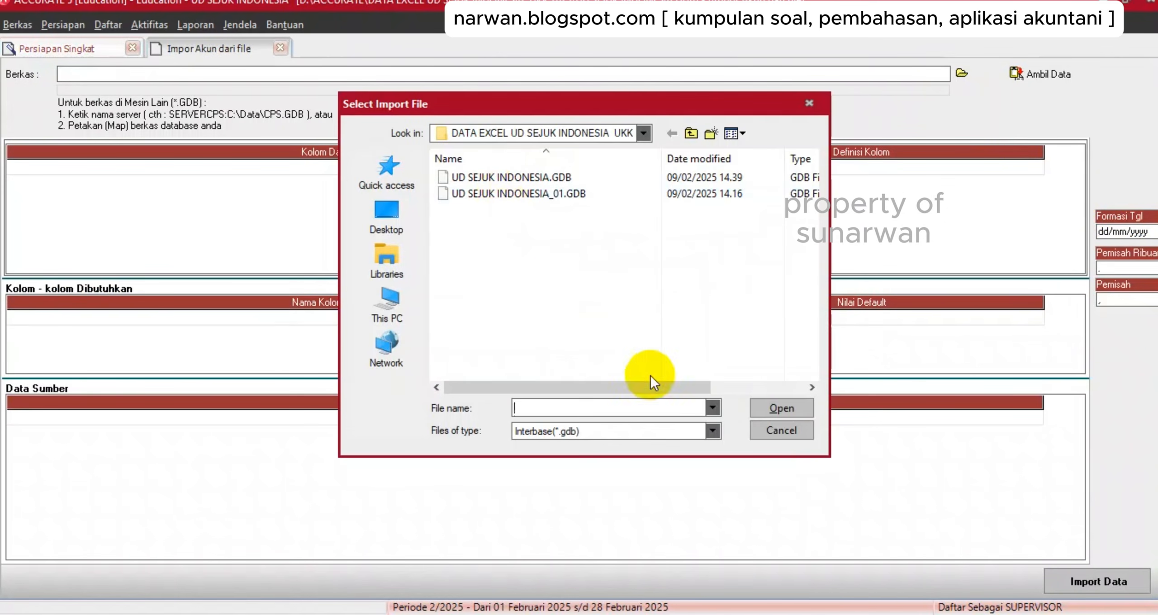
{"action": "left_click", "coordinate": [711, 431]}
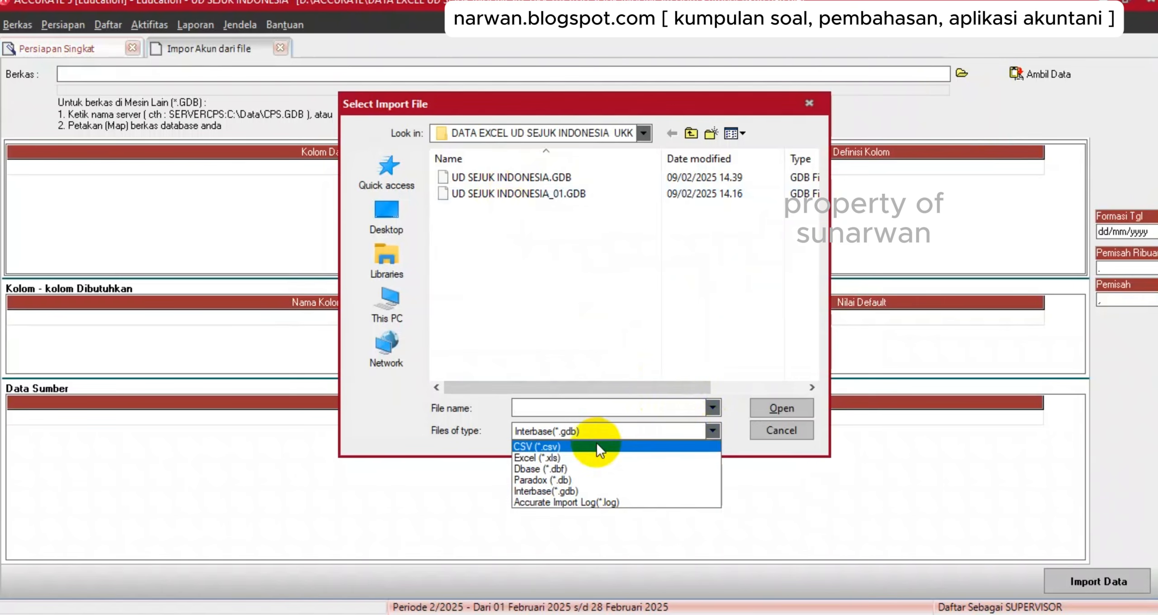
{"action": "left_click", "coordinate": [589, 452]}
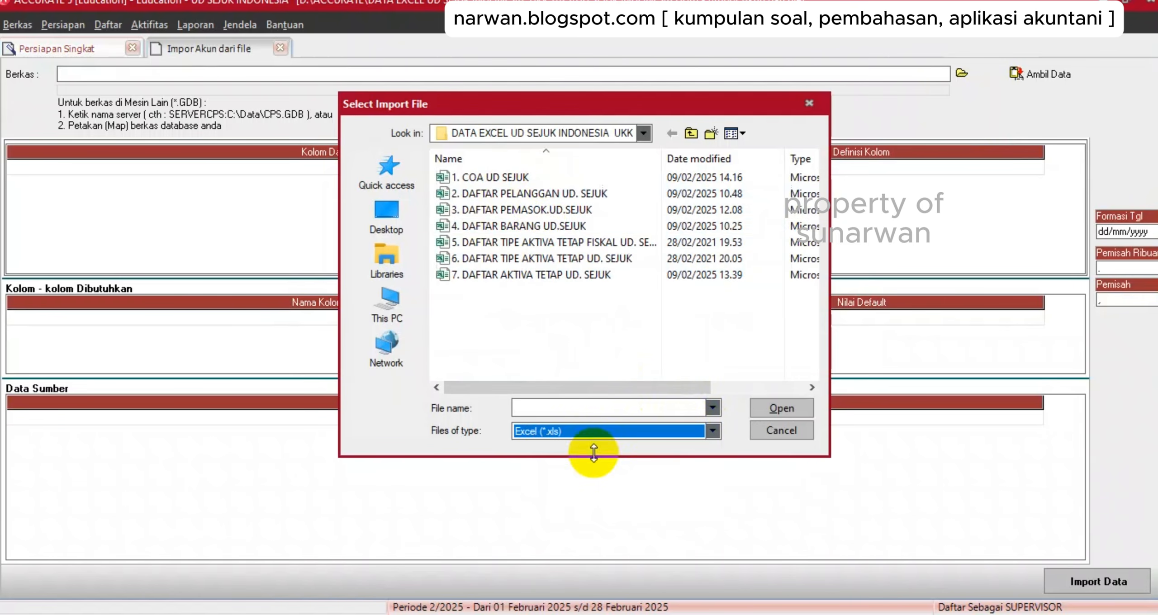
{"action": "left_click", "coordinate": [505, 178]}
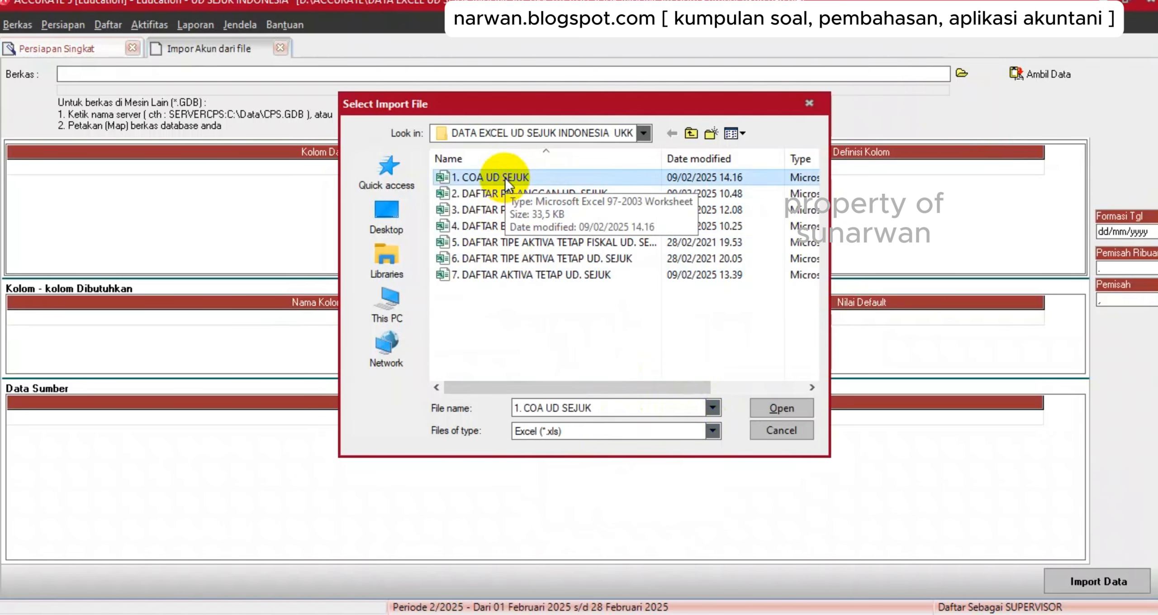
{"action": "double_click", "coordinate": [506, 177]}
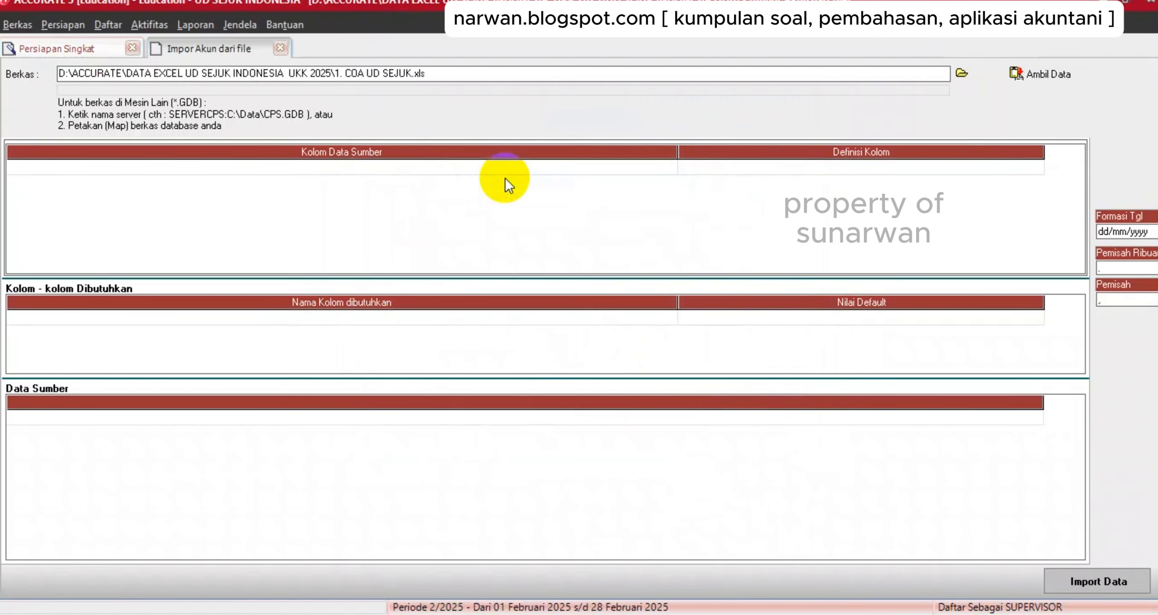
{"action": "left_click", "coordinate": [1024, 75]}
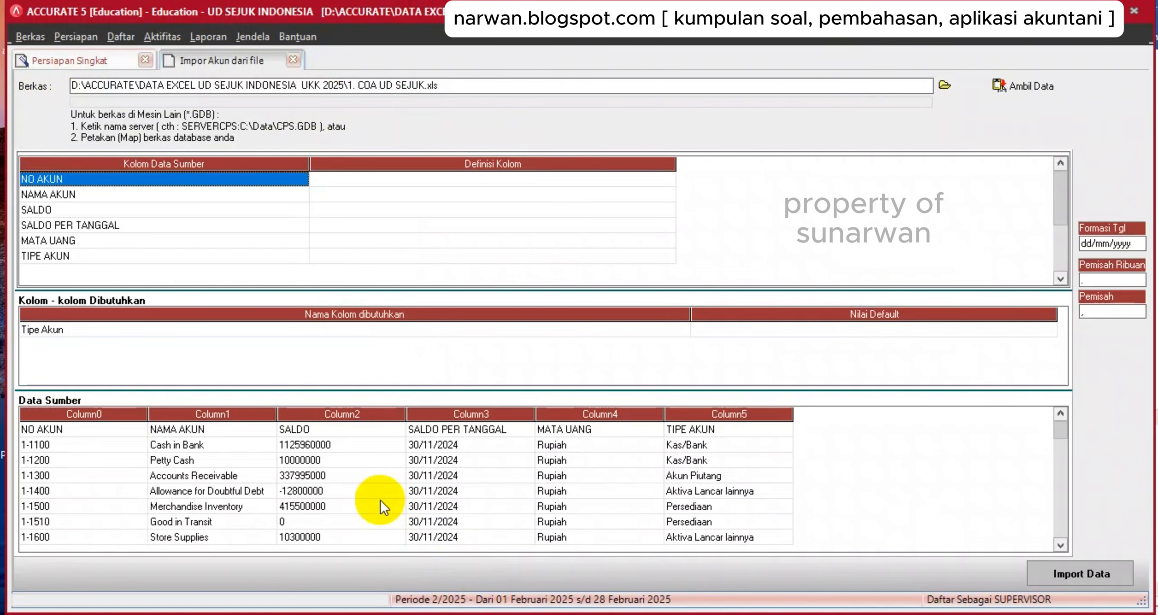
Delete the NO AKUN header row from the import source data.
{"action": "left_click", "coordinate": [210, 429]}
{"action": "right_click", "coordinate": [210, 429]}
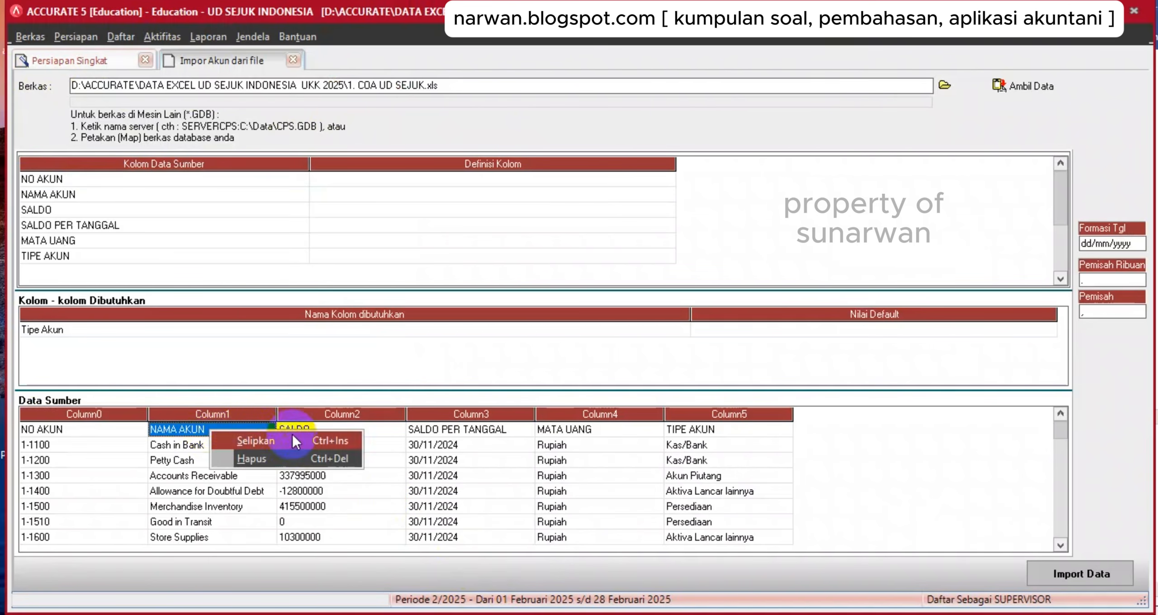
{"action": "left_click", "coordinate": [252, 460]}
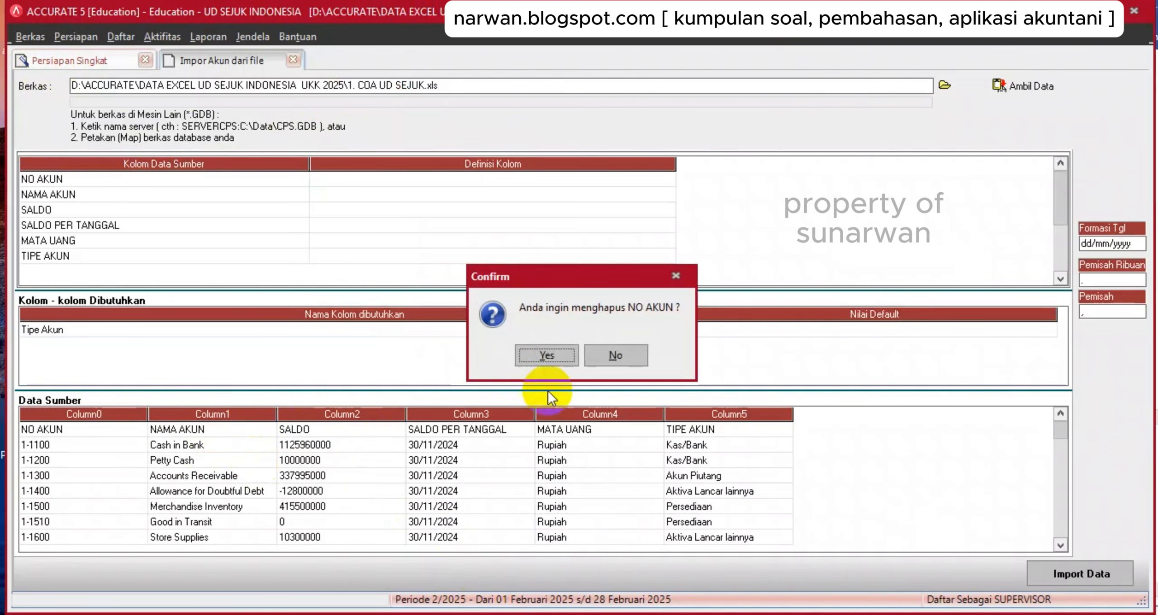
{"action": "left_click", "coordinate": [546, 356]}
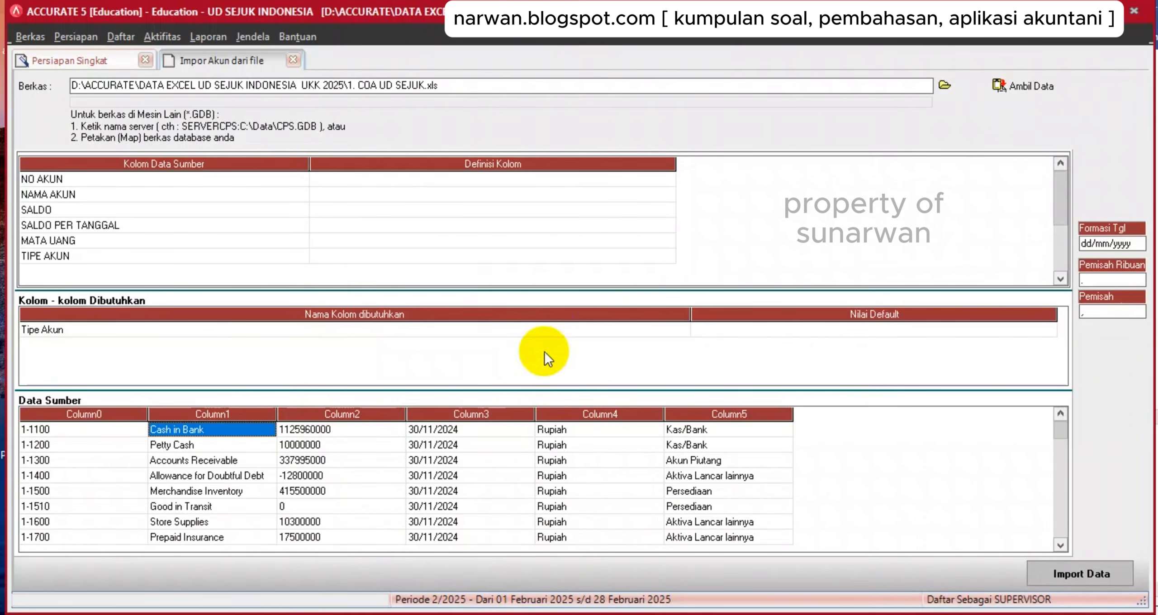
Resize the Kolom Data Sumber and Definisi Kolom columns of the import grid.
{"action": "left_click_drag", "start_coordinate": [677, 167], "coordinate": [434, 168]}
{"action": "left_click_drag", "start_coordinate": [310, 168], "coordinate": [187, 169]}
{"action": "left_click_drag", "start_coordinate": [312, 162], "coordinate": [358, 165]}
Map NO AKUN, NAMA AKUN, SALDO and SALDO PER TANGGAL to No. Akun, Nama Akun, Saldo Awal and Saldo per tgl.
{"action": "left_click", "coordinate": [286, 180]}
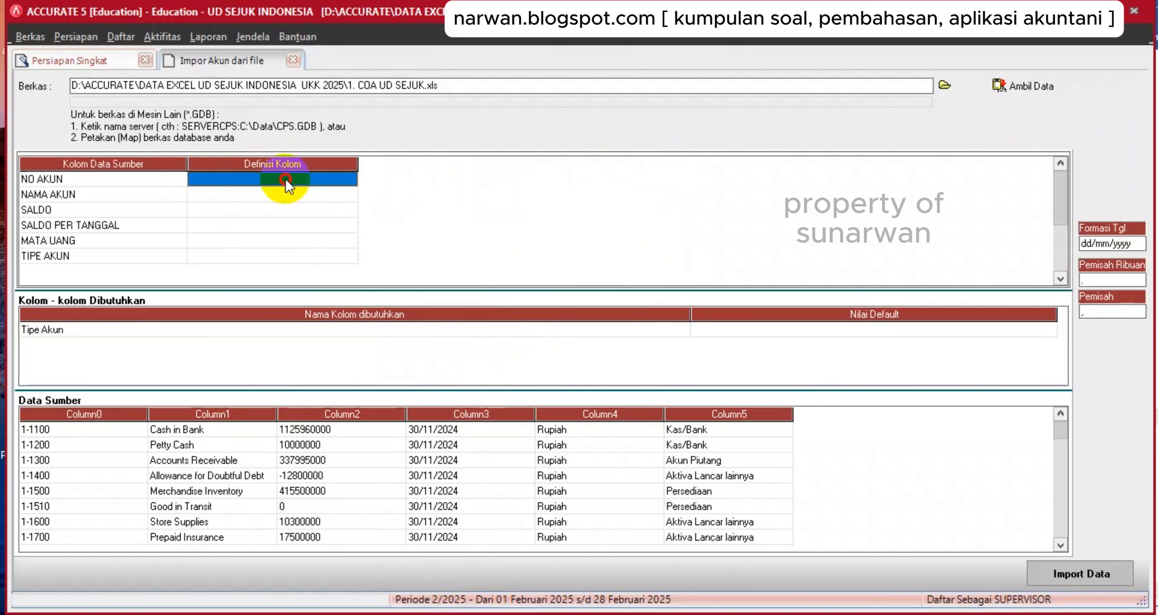
{"action": "left_click", "coordinate": [349, 179]}
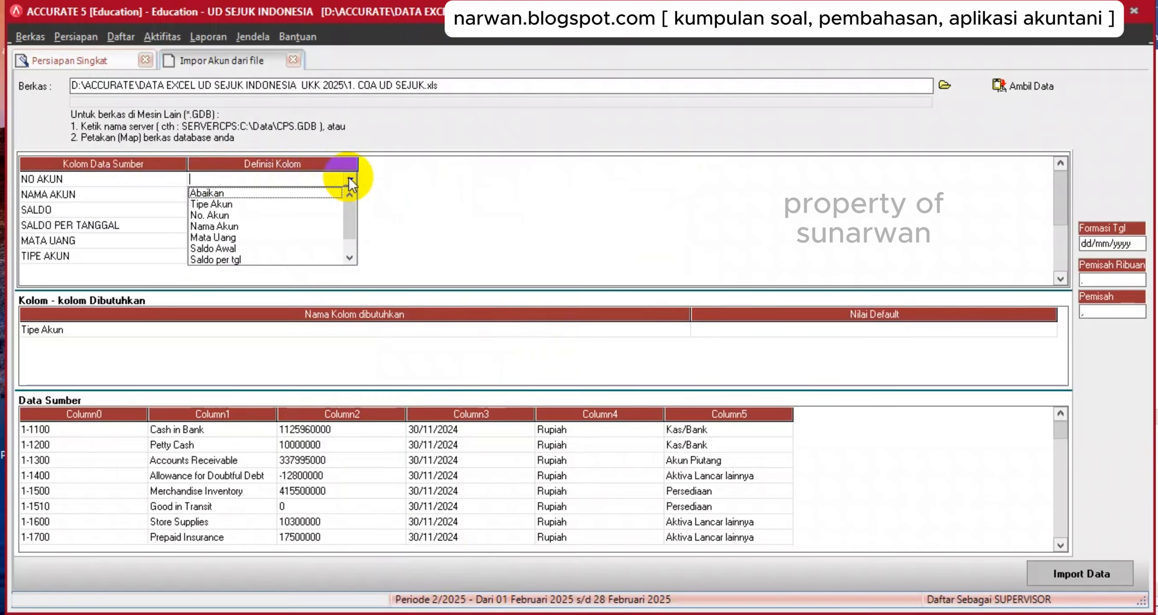
{"action": "left_click", "coordinate": [230, 217]}
{"action": "left_click", "coordinate": [297, 195]}
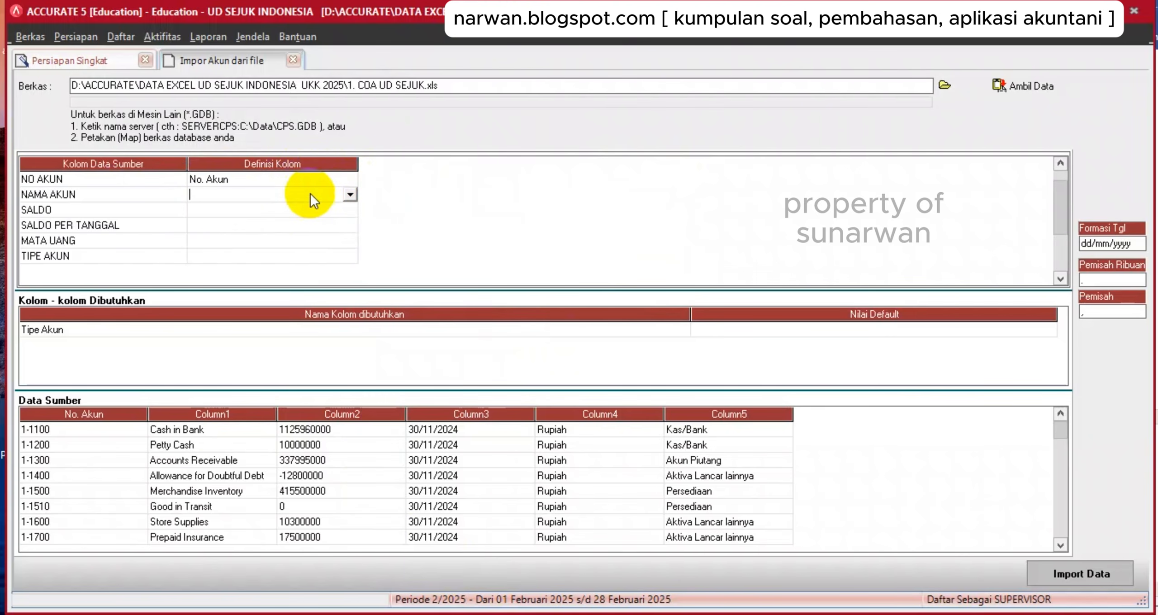
{"action": "left_click", "coordinate": [349, 195]}
{"action": "left_click", "coordinate": [212, 230]}
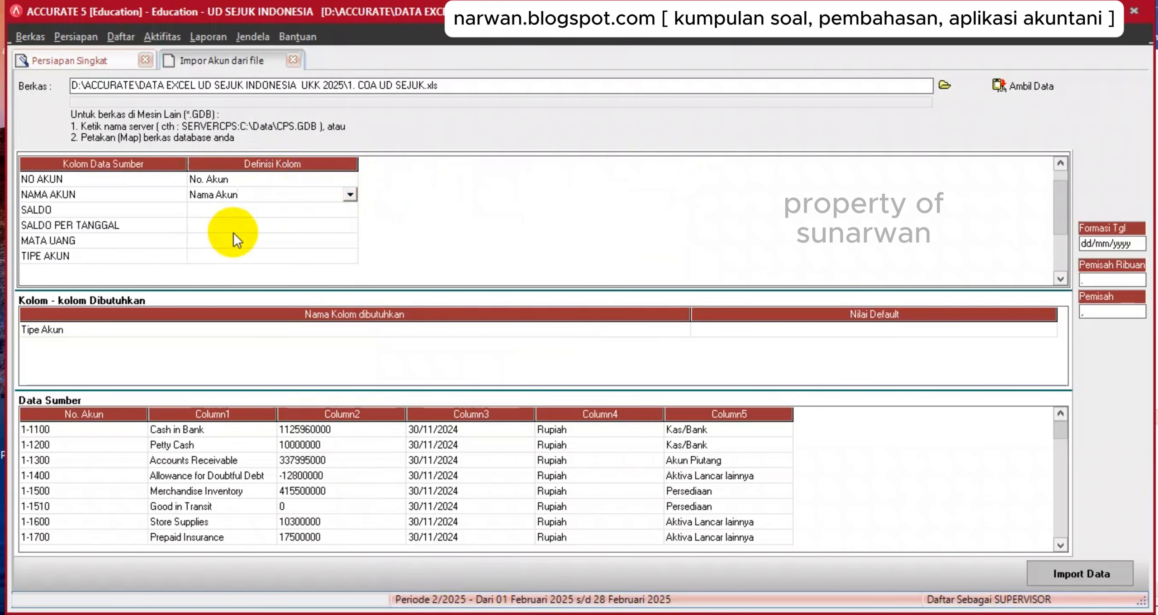
{"action": "left_click", "coordinate": [264, 212]}
{"action": "left_click", "coordinate": [318, 213]}
{"action": "left_click", "coordinate": [349, 210]}
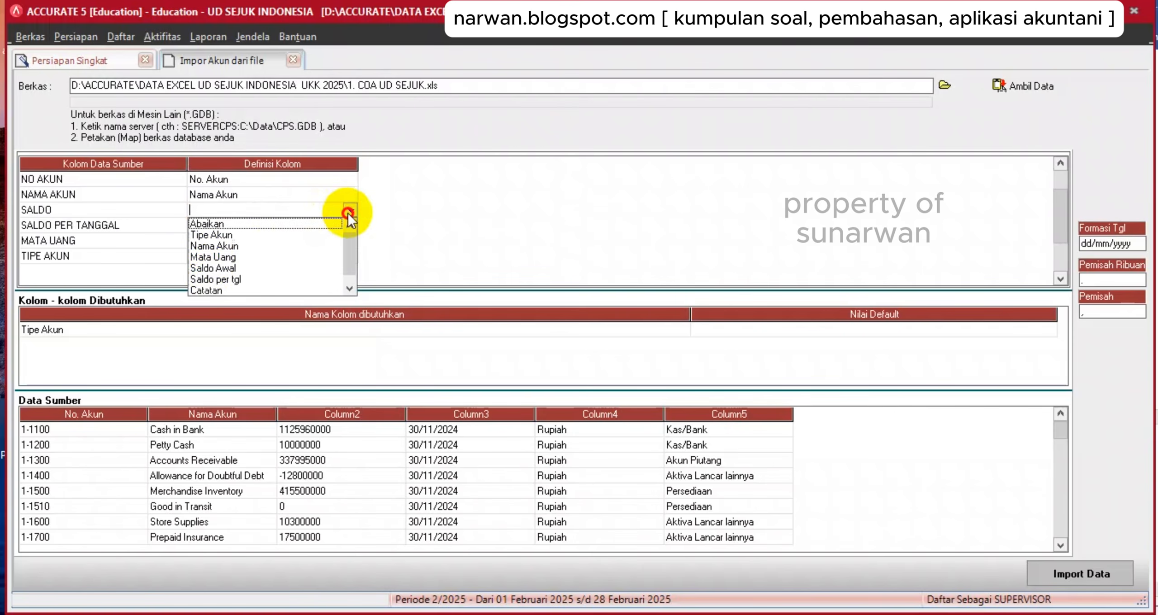
{"action": "left_click", "coordinate": [211, 268]}
{"action": "left_click", "coordinate": [256, 226]}
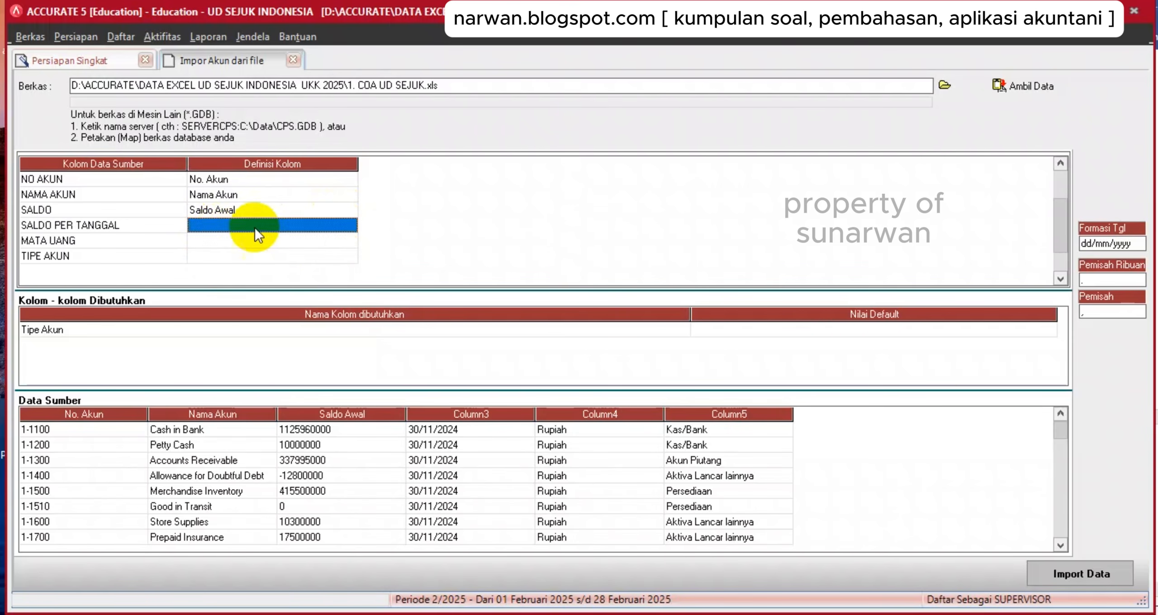
{"action": "left_click", "coordinate": [292, 225]}
{"action": "left_click", "coordinate": [350, 226]}
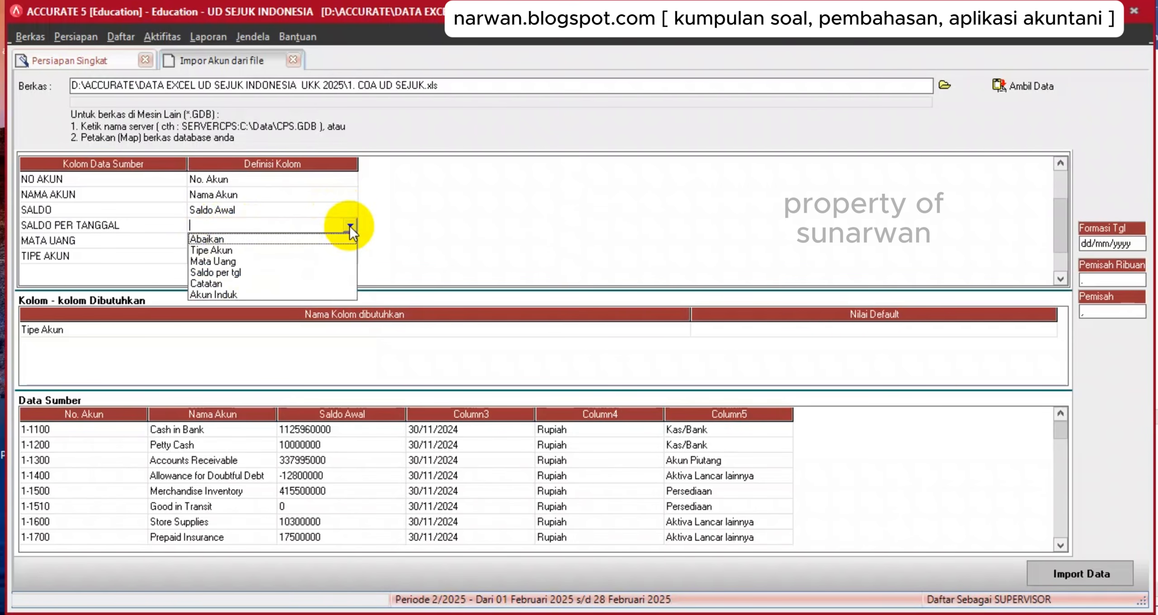
{"action": "left_click", "coordinate": [244, 272]}
Map MATA UANG to Mata Uang with Rupiah matched to RUPIAH, and TIPE AKUN to Tipe Akun.
{"action": "left_click", "coordinate": [233, 240]}
{"action": "left_click", "coordinate": [234, 239]}
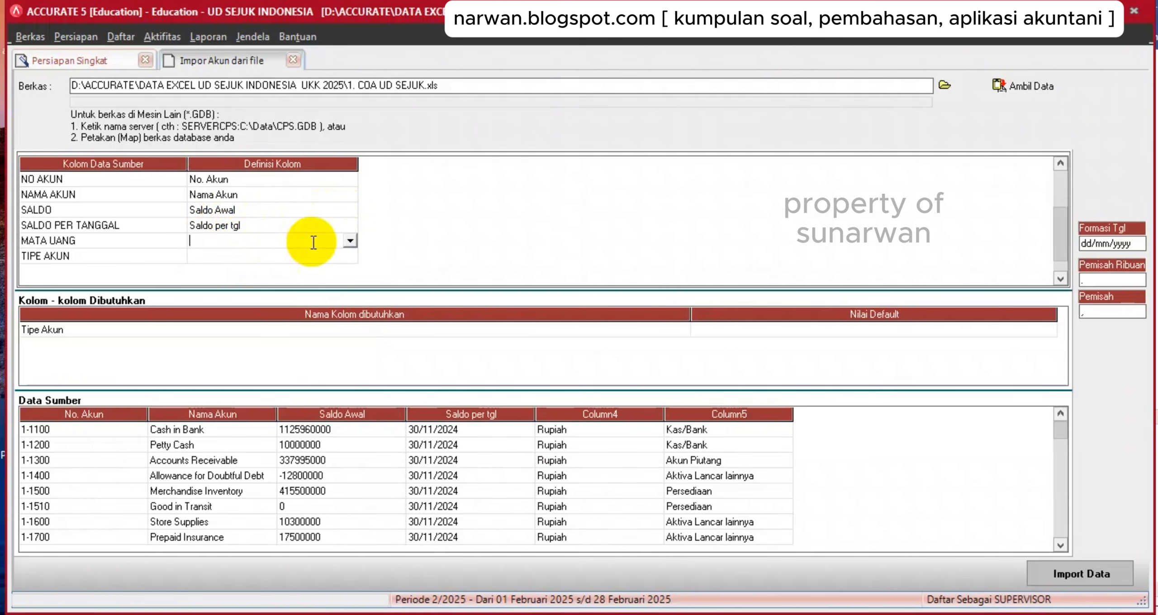
{"action": "left_click", "coordinate": [350, 241]}
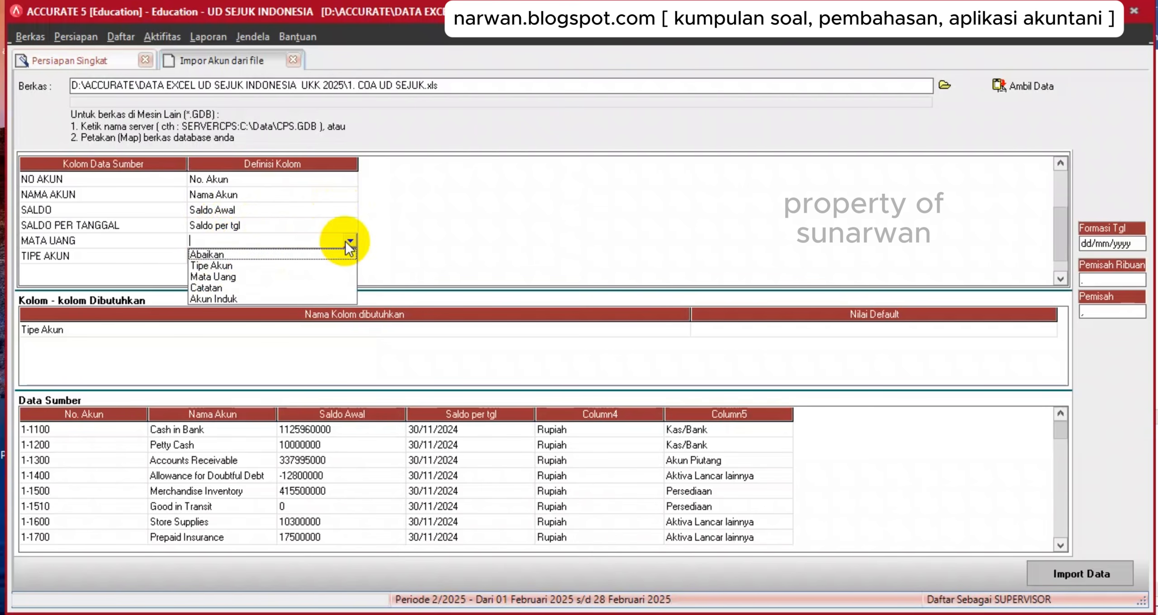
{"action": "left_click", "coordinate": [233, 277]}
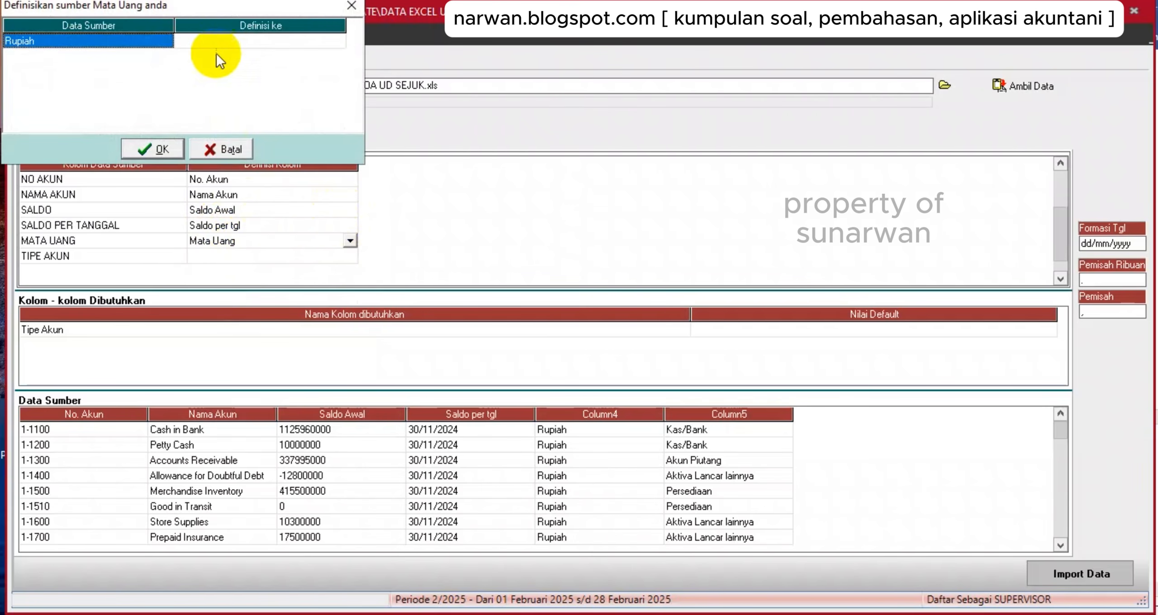
{"action": "left_click", "coordinate": [254, 38]}
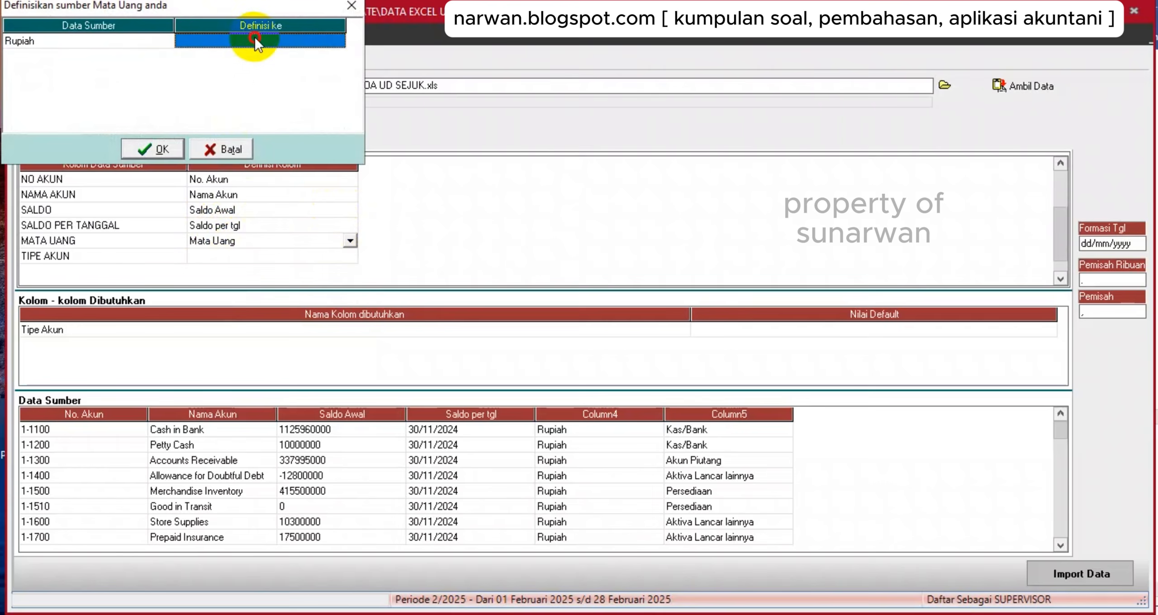
{"action": "left_click", "coordinate": [333, 38]}
{"action": "left_click", "coordinate": [336, 41]}
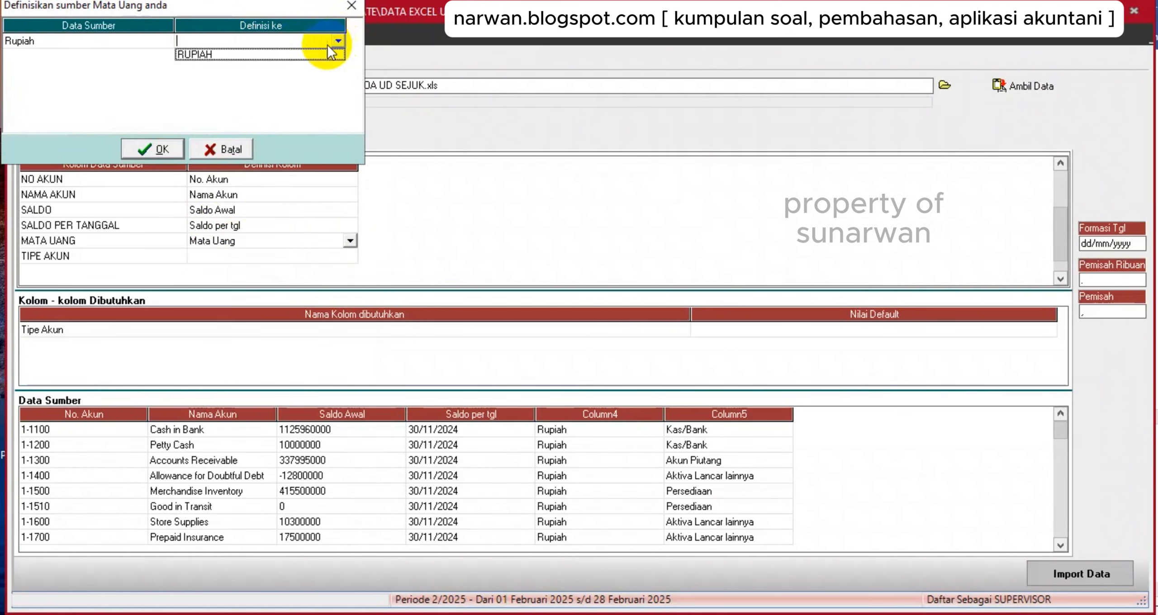
{"action": "left_click", "coordinate": [256, 54]}
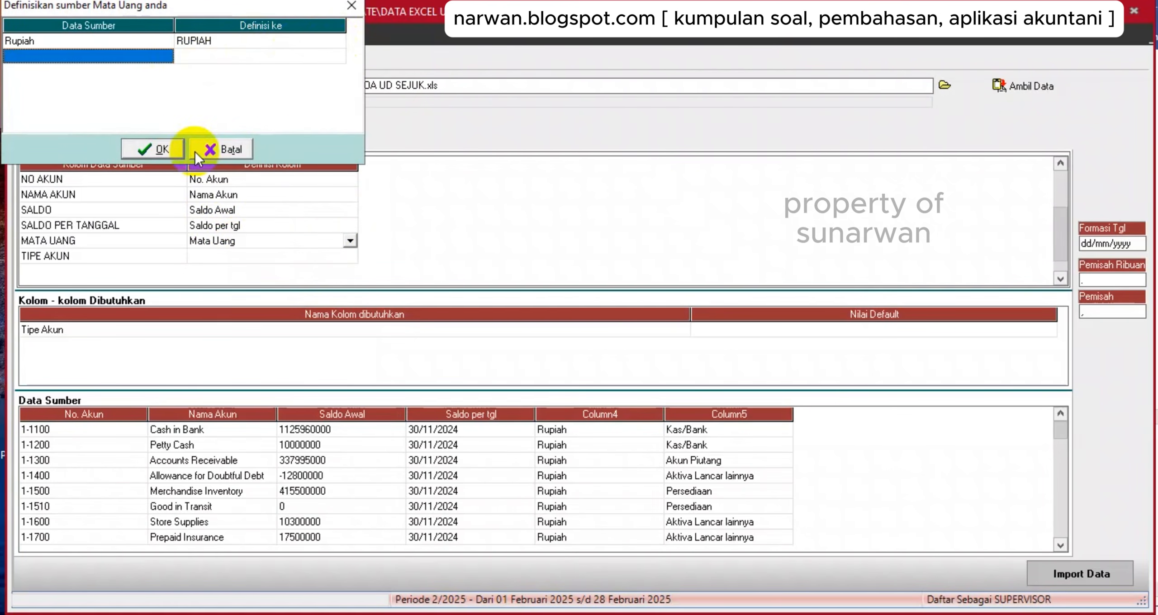
{"action": "left_click", "coordinate": [155, 149]}
{"action": "left_click", "coordinate": [233, 256]}
{"action": "left_click", "coordinate": [261, 256]}
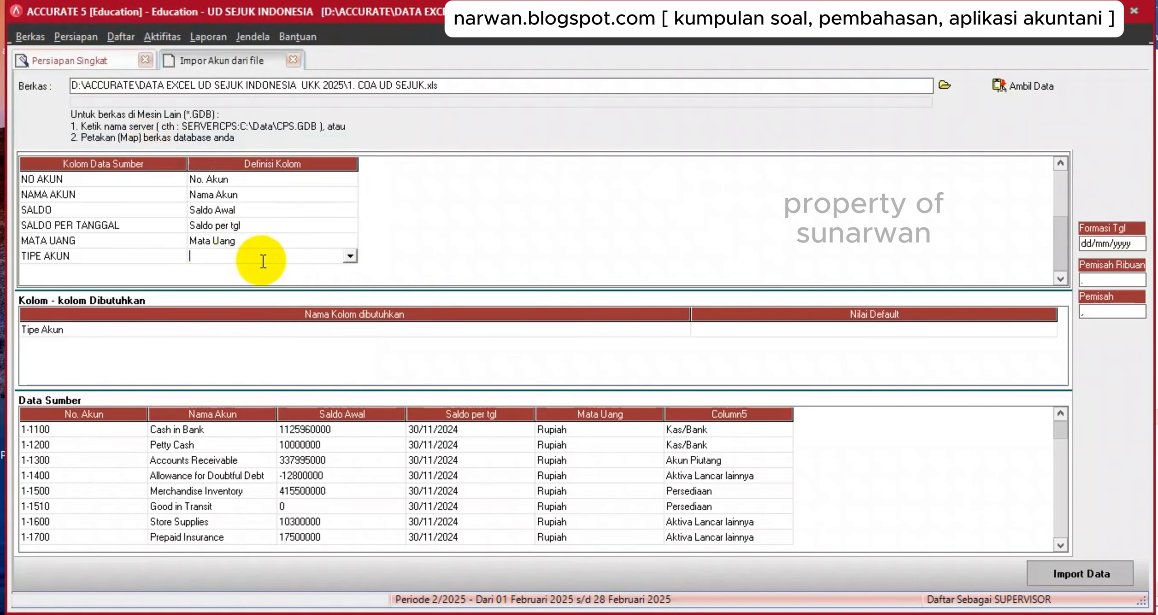
{"action": "left_click", "coordinate": [350, 258]}
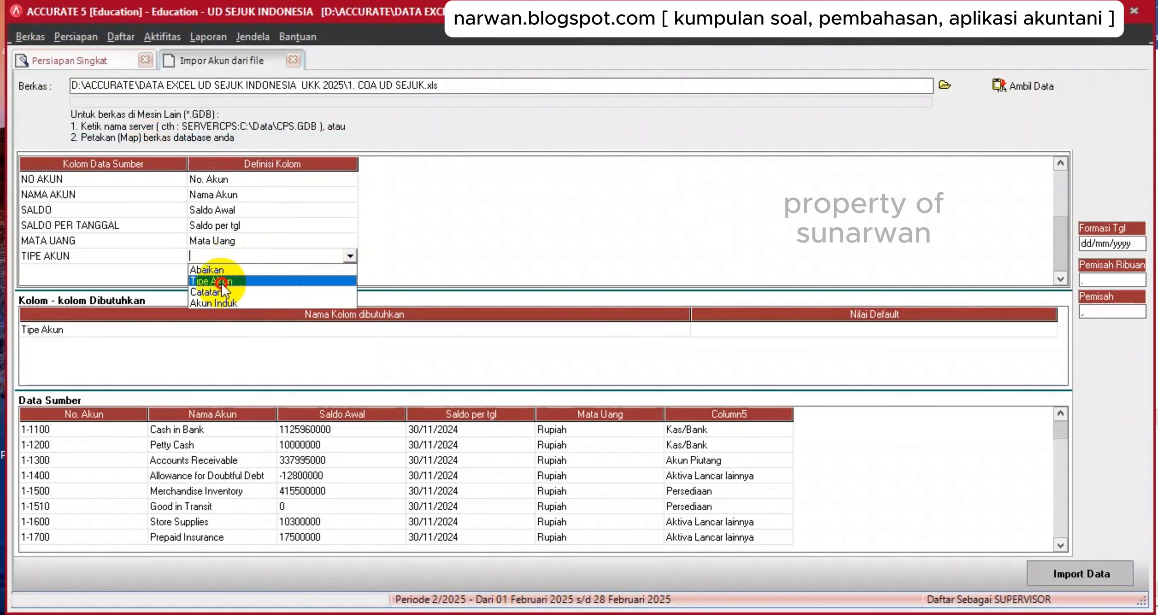
{"action": "left_click", "coordinate": [221, 281]}
Match Kas/Bank, Akun Piutang, Aktiva Lancar lainnya and Persediaan to their identically named account types.
{"action": "left_click_drag", "start_coordinate": [168, 15], "coordinate": [588, 123]}
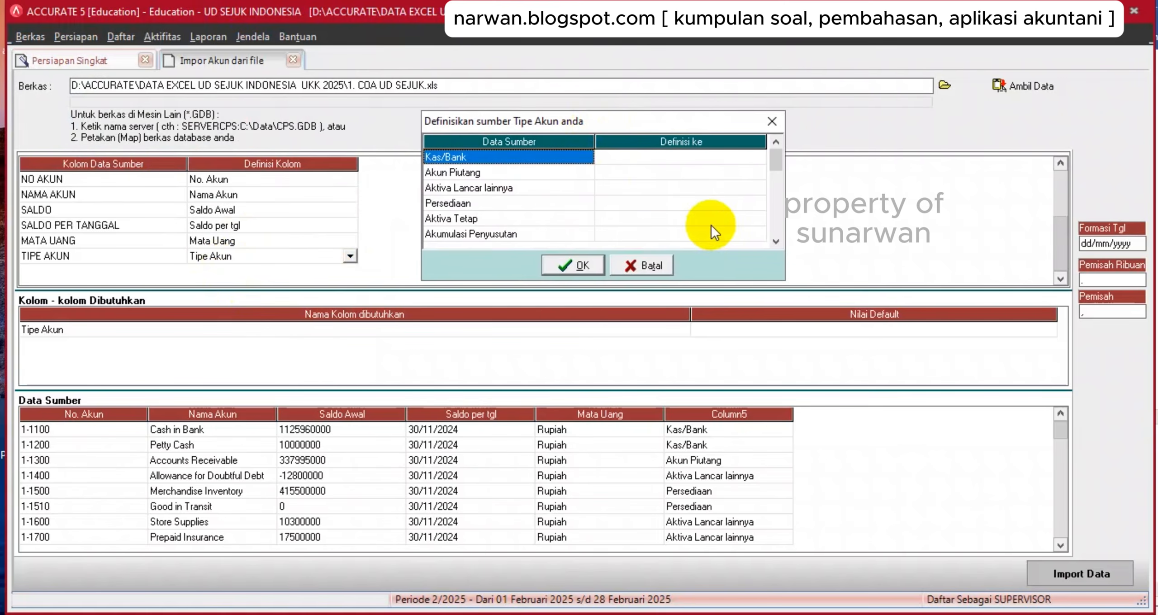
{"action": "left_click", "coordinate": [736, 156]}
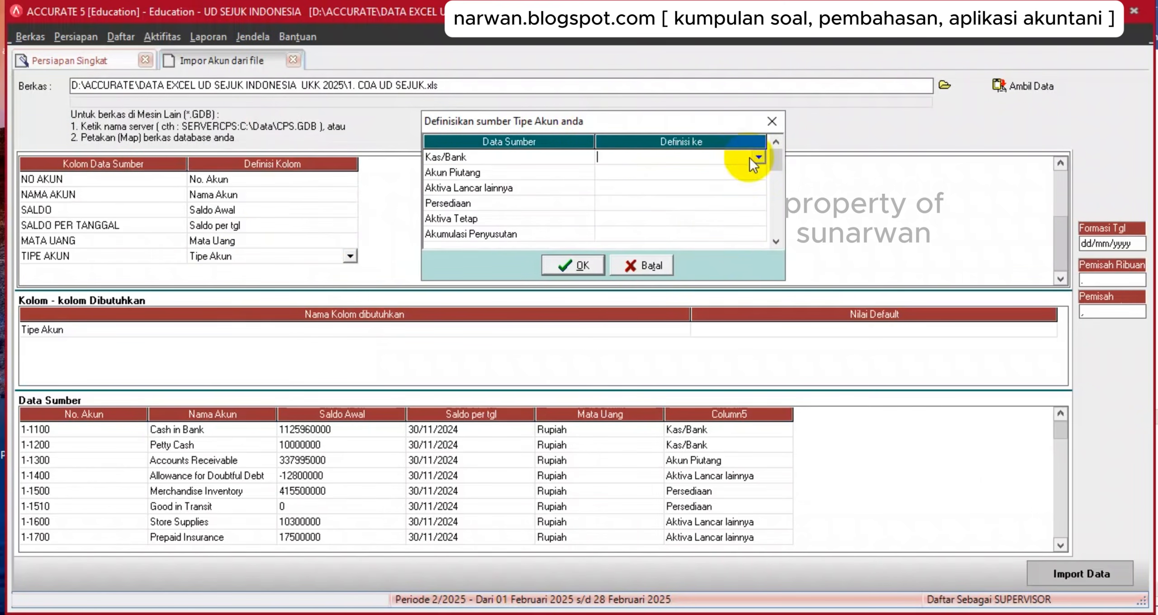
{"action": "left_click", "coordinate": [759, 158]}
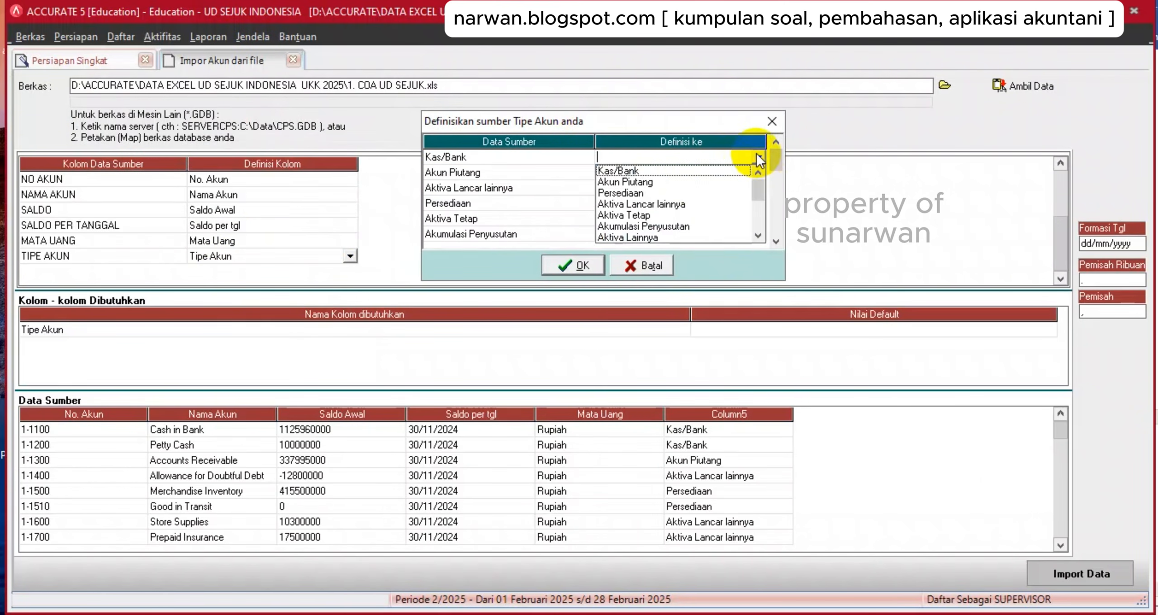
{"action": "left_click", "coordinate": [624, 172]}
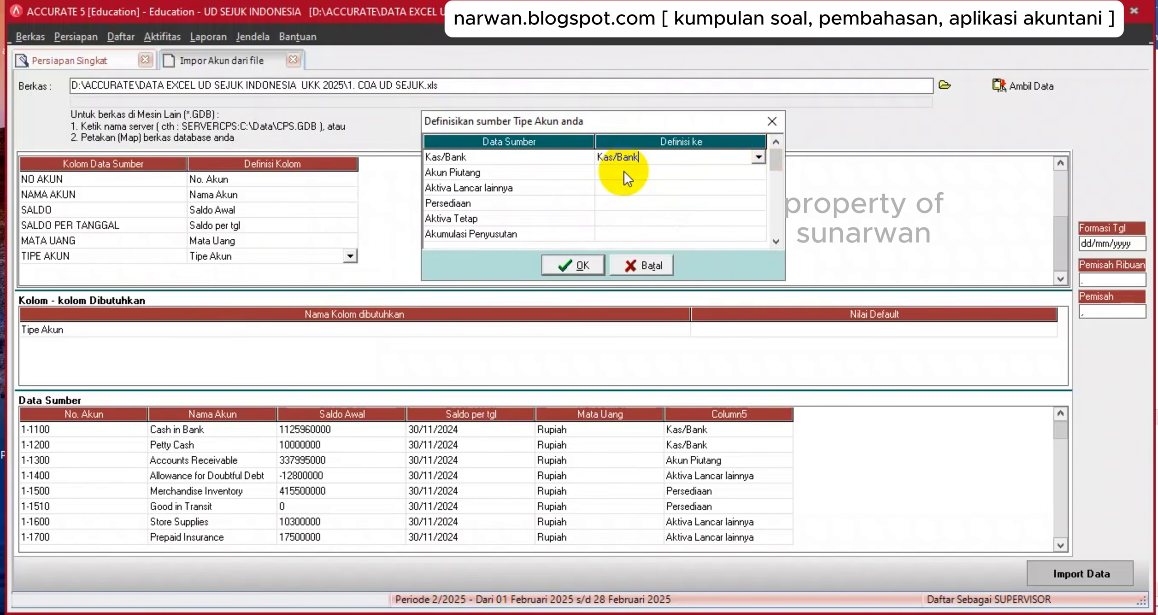
{"action": "left_click", "coordinate": [632, 174]}
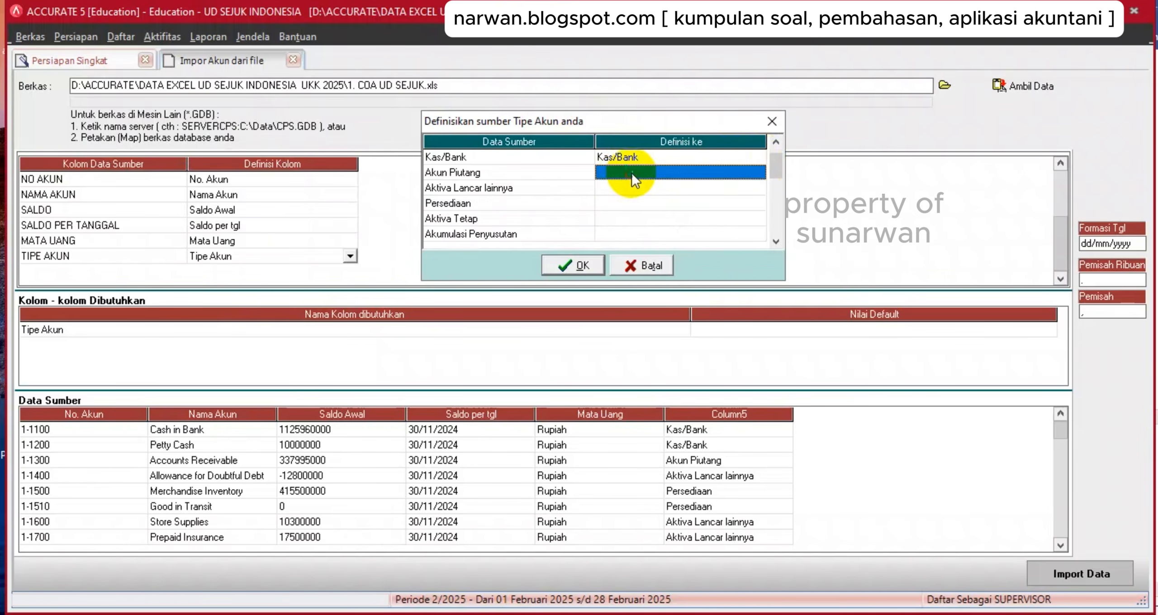
{"action": "left_click", "coordinate": [758, 173]}
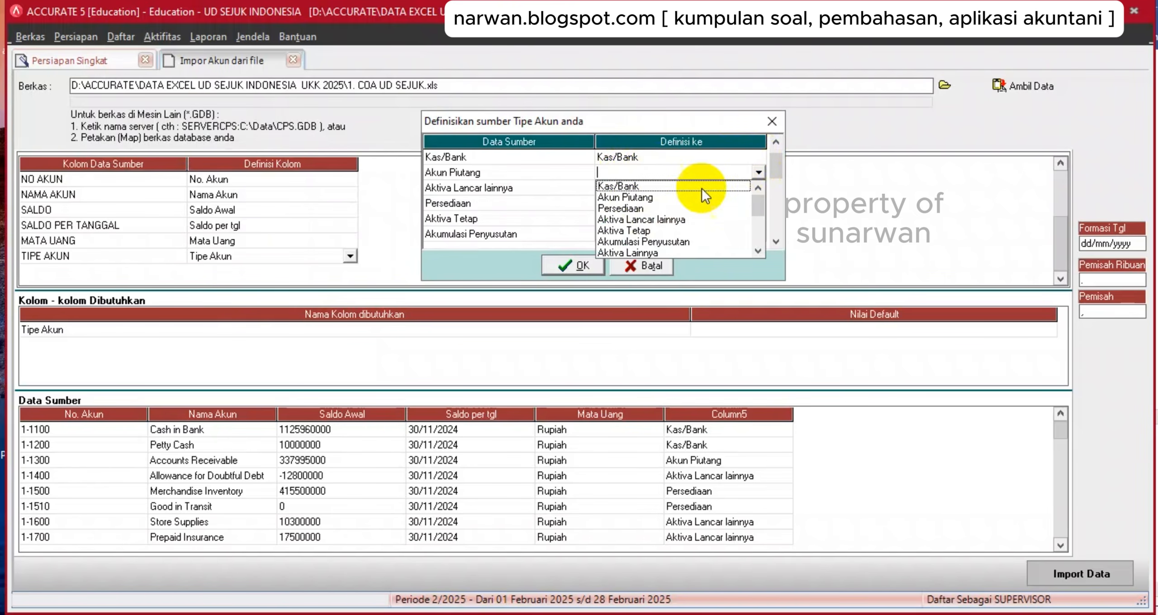
{"action": "left_click", "coordinate": [628, 198]}
{"action": "left_click", "coordinate": [632, 194]}
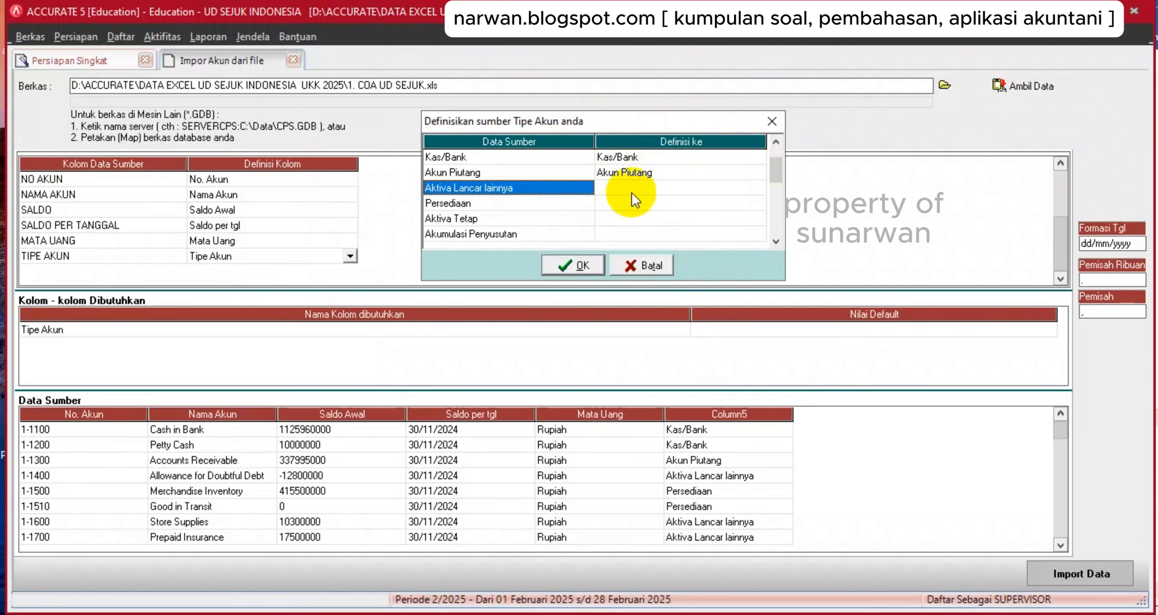
{"action": "left_click", "coordinate": [673, 183]}
{"action": "left_click", "coordinate": [759, 188]}
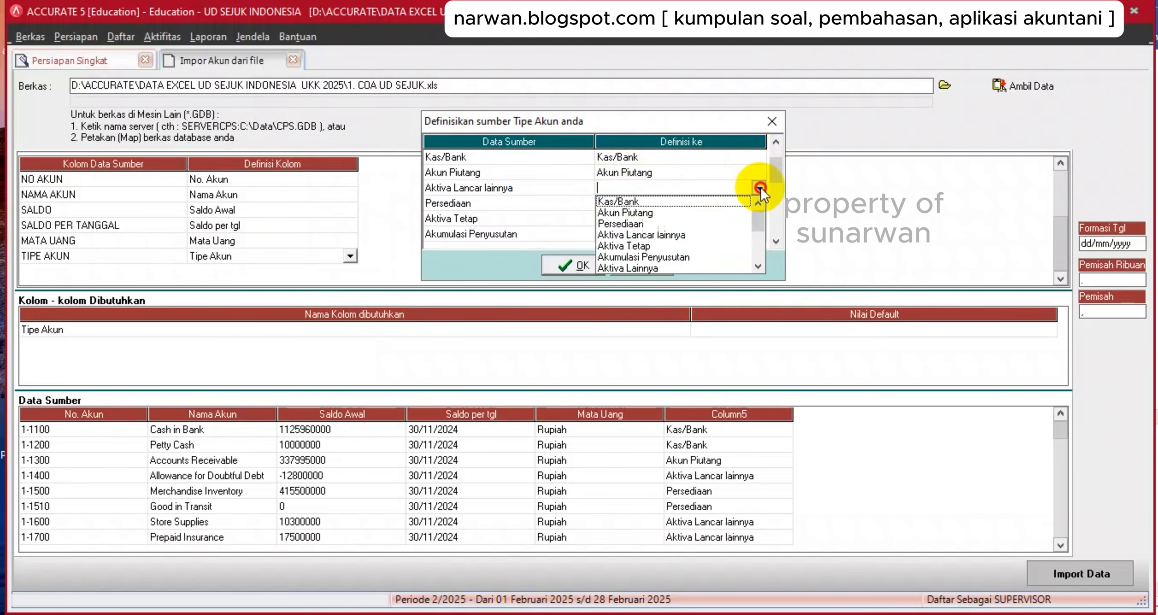
{"action": "left_click", "coordinate": [647, 235]}
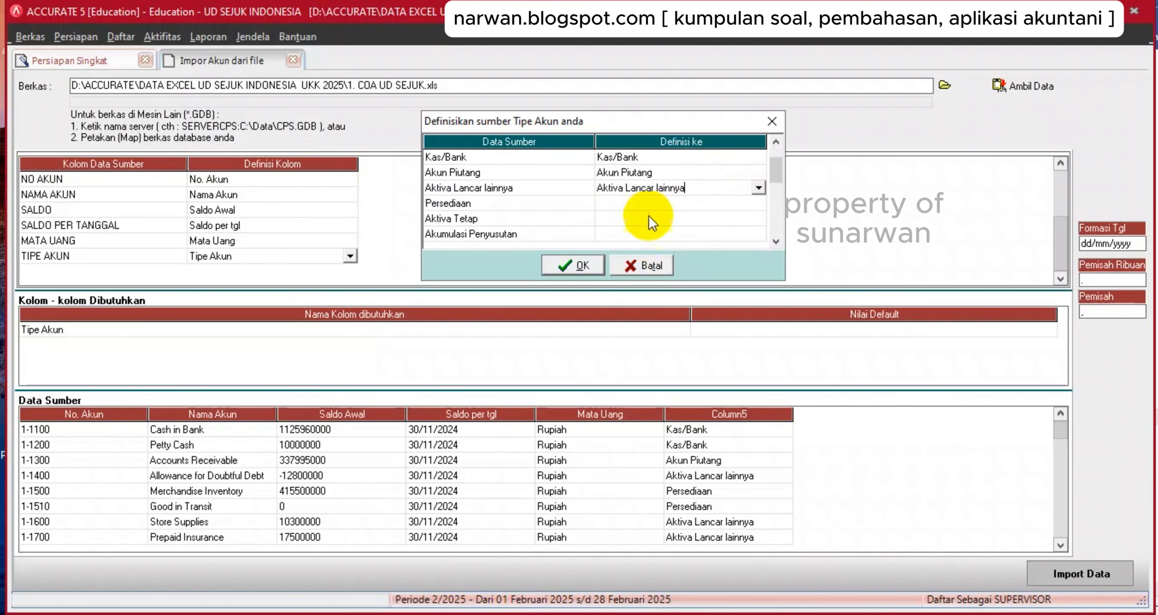
{"action": "left_click", "coordinate": [648, 203]}
{"action": "left_click", "coordinate": [649, 203]}
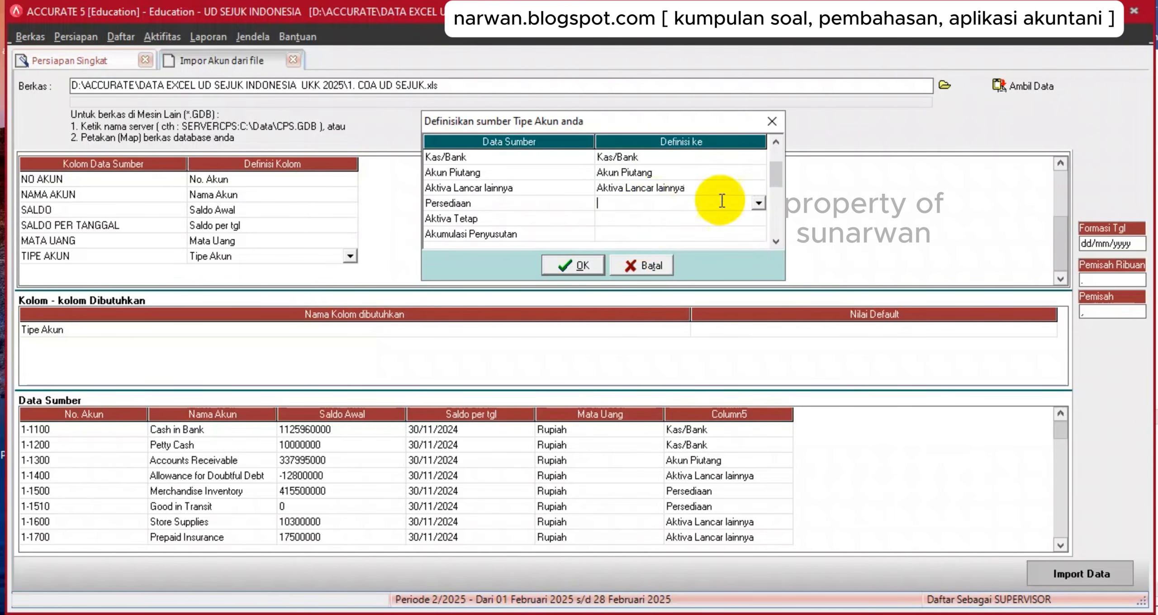
{"action": "left_click", "coordinate": [759, 206]}
{"action": "left_click", "coordinate": [643, 250]}
Match Aktiva Tetap, Akumulasi Penyusutan, Akun Hutang and Hutang lancar lainnya to their same-named types.
{"action": "left_click", "coordinate": [656, 219]}
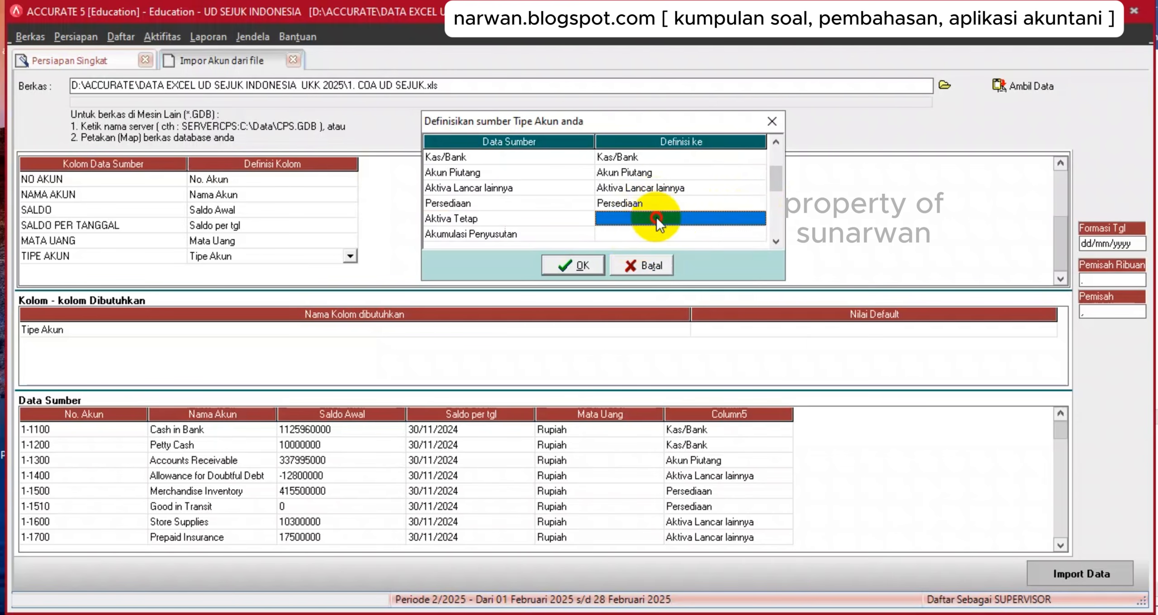
{"action": "left_click", "coordinate": [657, 221]}
{"action": "left_click", "coordinate": [759, 219]}
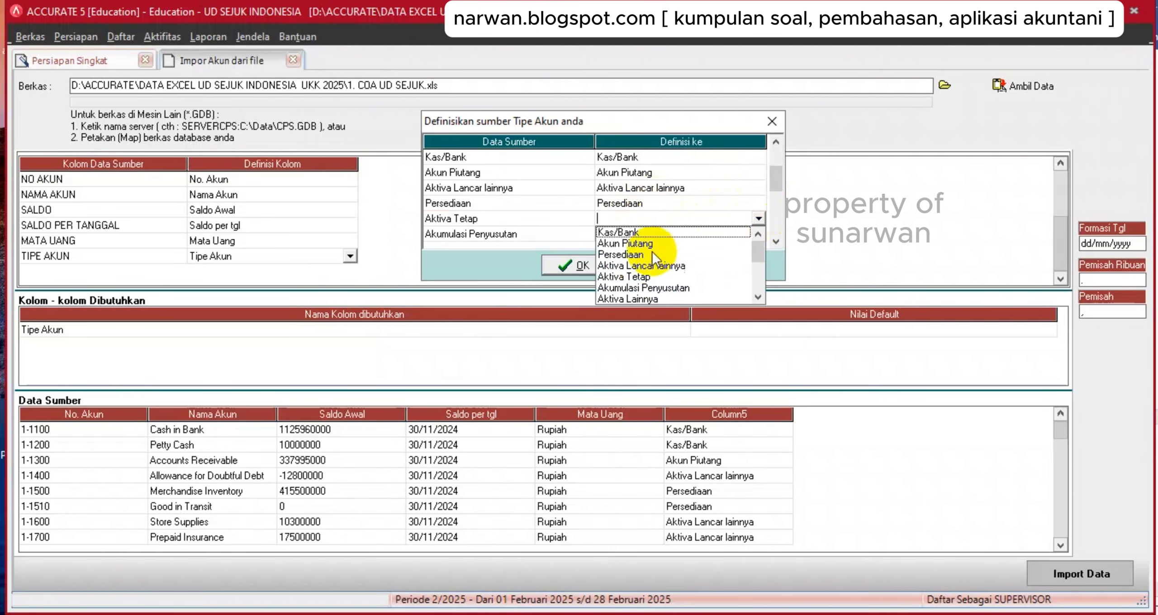
{"action": "left_click", "coordinate": [642, 277]}
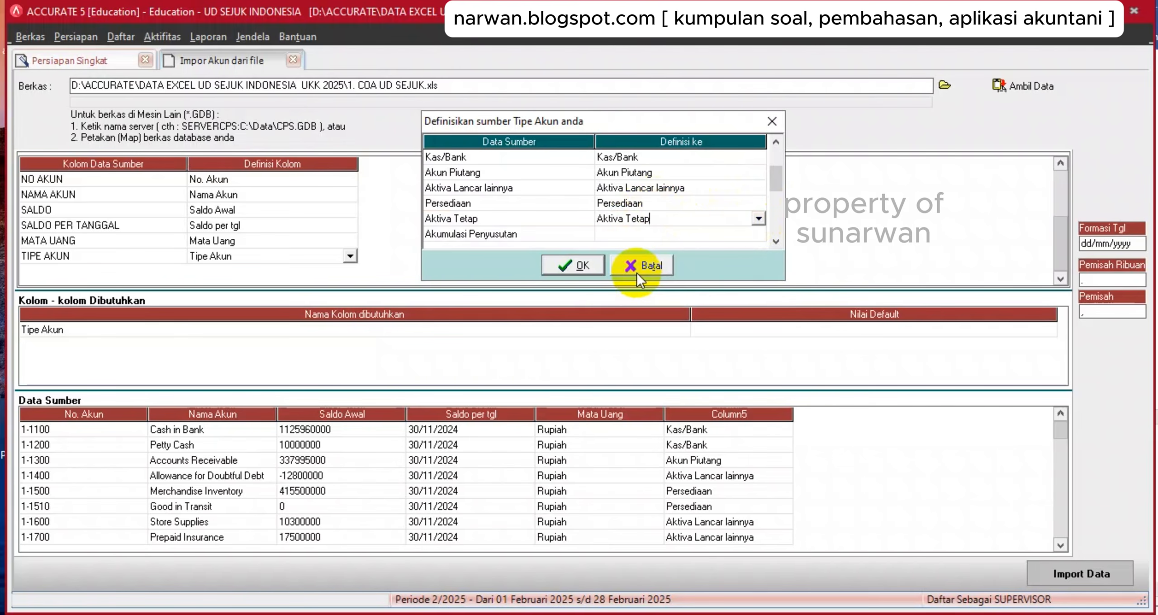
{"action": "left_click", "coordinate": [743, 233]}
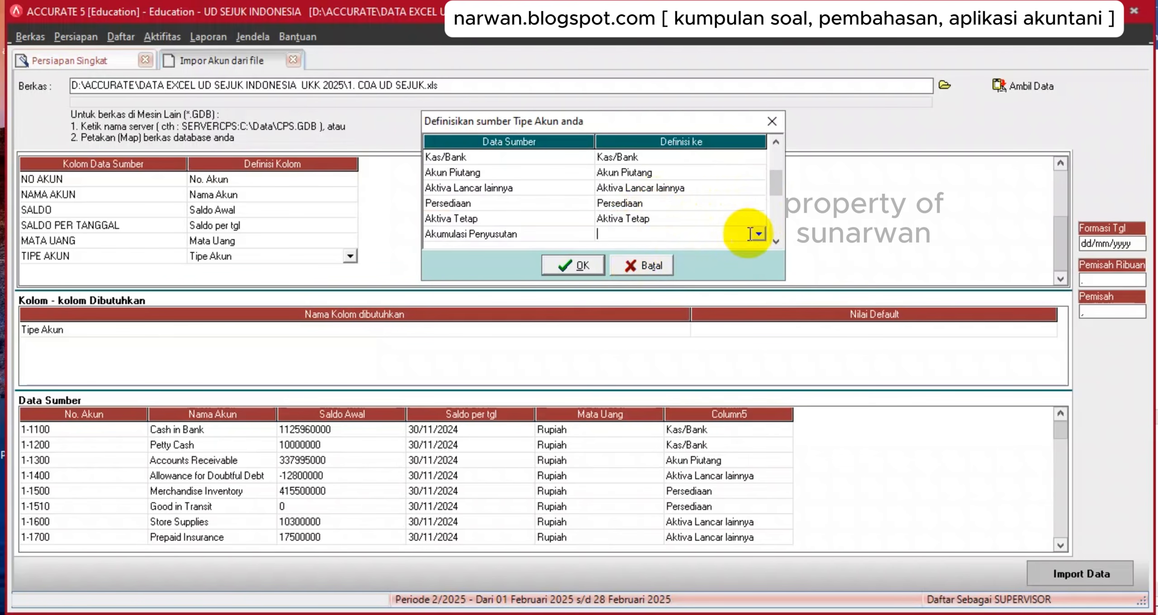
{"action": "left_click", "coordinate": [758, 233]}
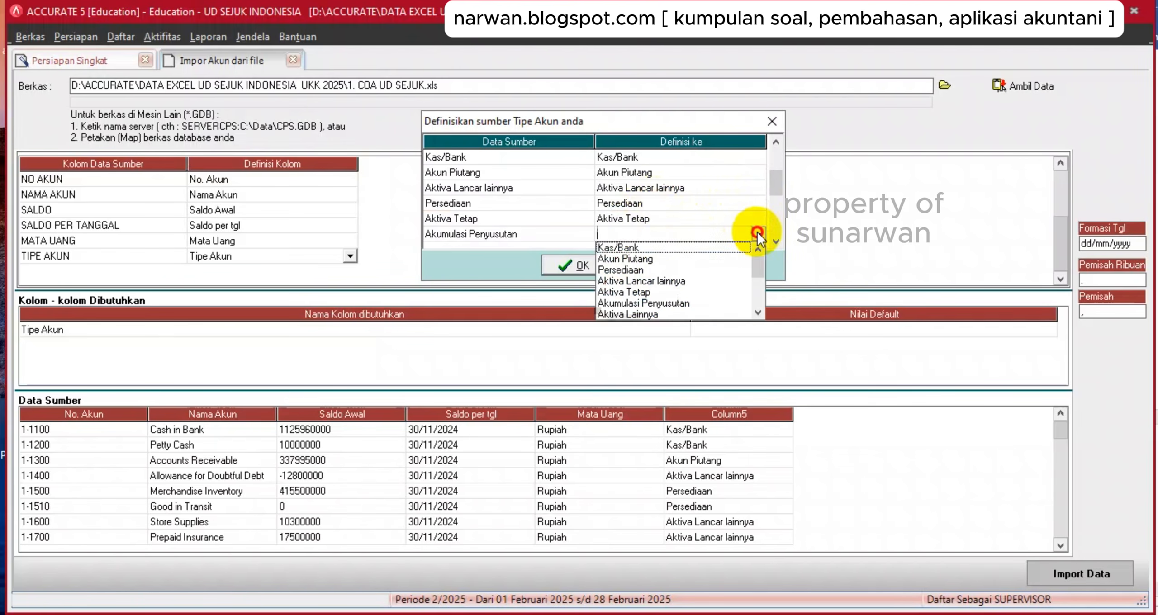
{"action": "left_click", "coordinate": [683, 302]}
{"action": "key", "text": "Tab"}
{"action": "left_click", "coordinate": [710, 231]}
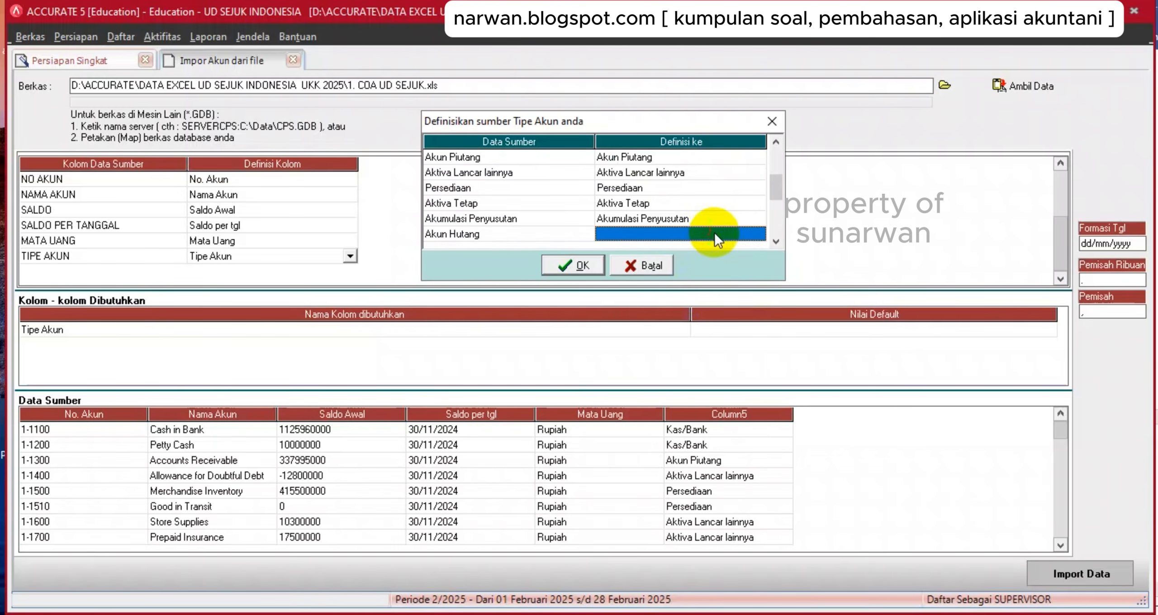
{"action": "left_click", "coordinate": [760, 235]}
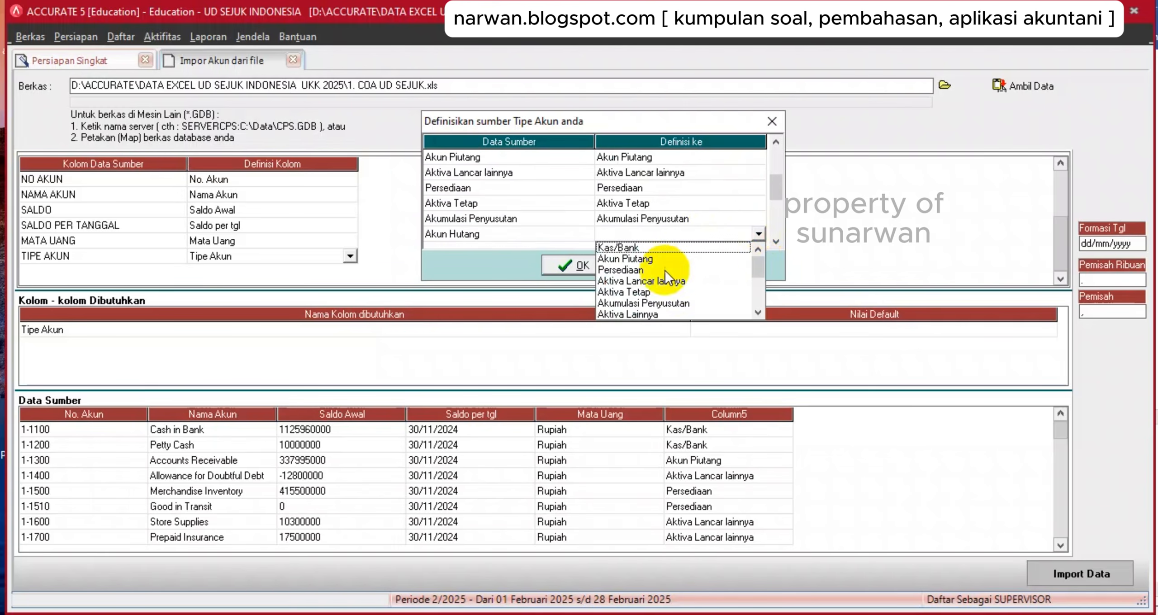
{"action": "scroll", "coordinate": [753, 308], "scroll_direction": "down", "scroll_amount": 3}
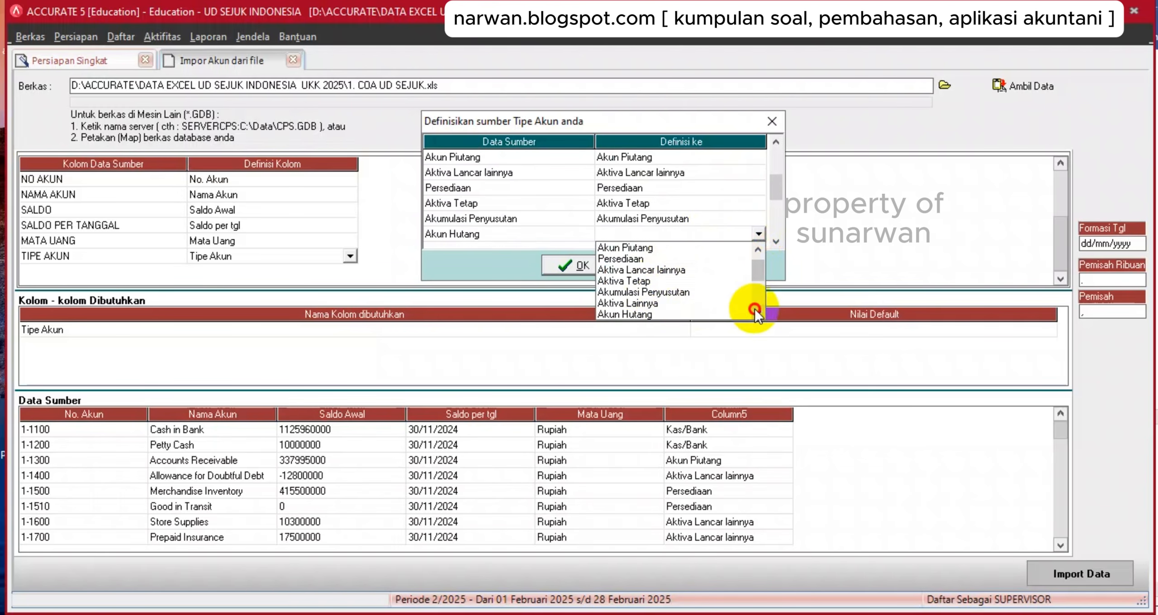
{"action": "left_click", "coordinate": [631, 290]}
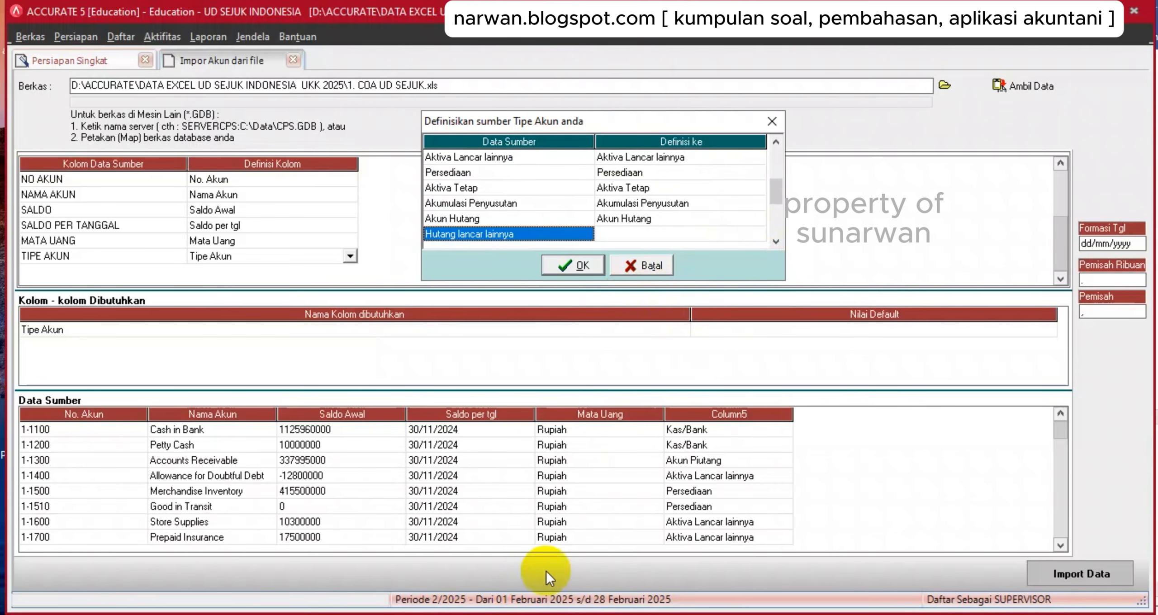
{"action": "left_click", "coordinate": [708, 222]}
{"action": "left_click", "coordinate": [720, 234]}
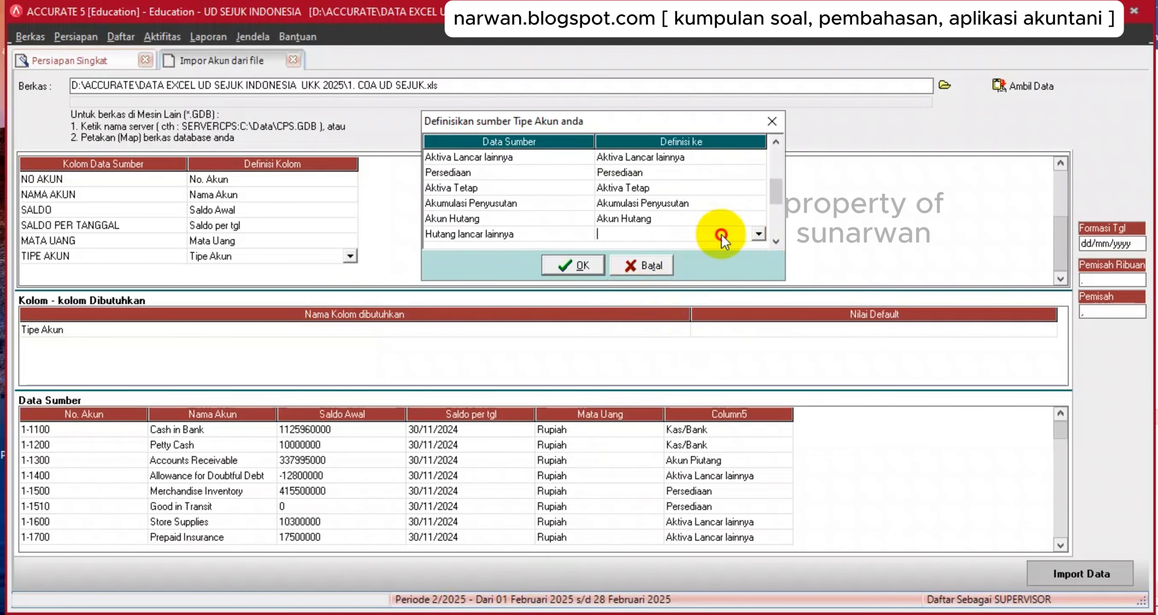
{"action": "left_click", "coordinate": [759, 234]}
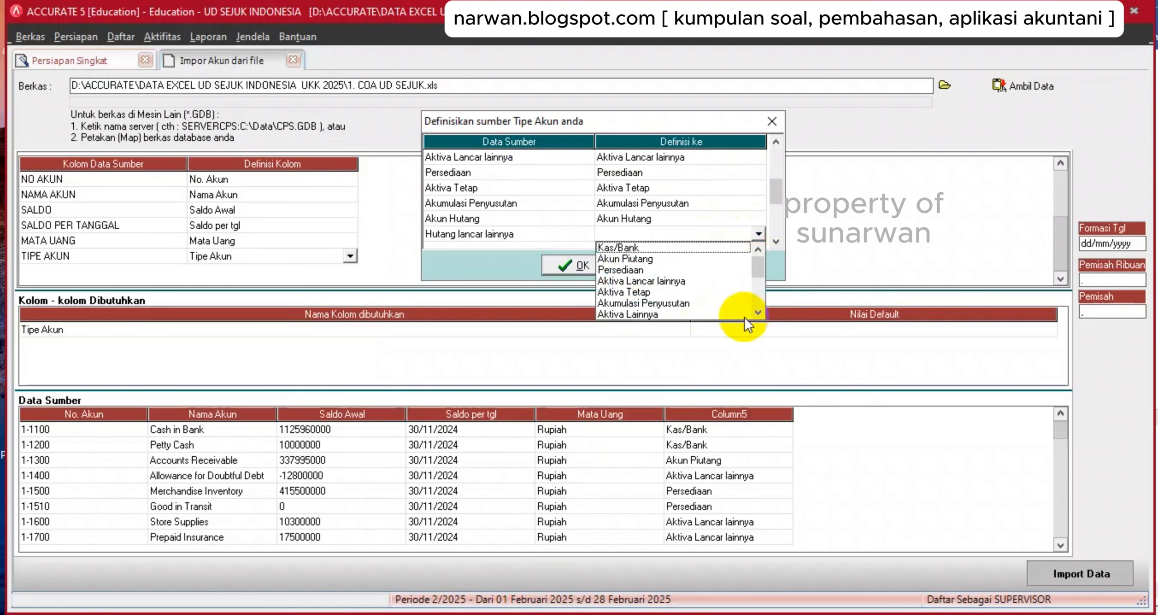
{"action": "scroll", "coordinate": [757, 308], "scroll_direction": "down", "scroll_amount": 3}
{"action": "left_click", "coordinate": [692, 282]}
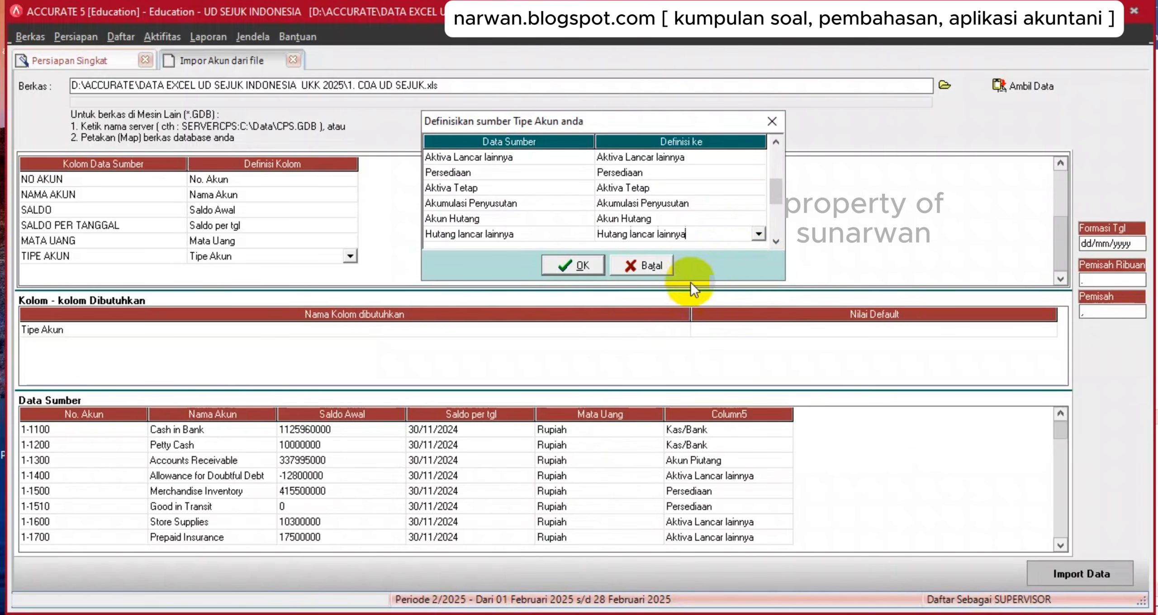
Match Hutang Jangka Panjang, Ekuitas and Pendapatan to their identically named account types.
{"action": "left_click", "coordinate": [775, 241]}
{"action": "left_click", "coordinate": [775, 242]}
{"action": "left_click", "coordinate": [740, 219]}
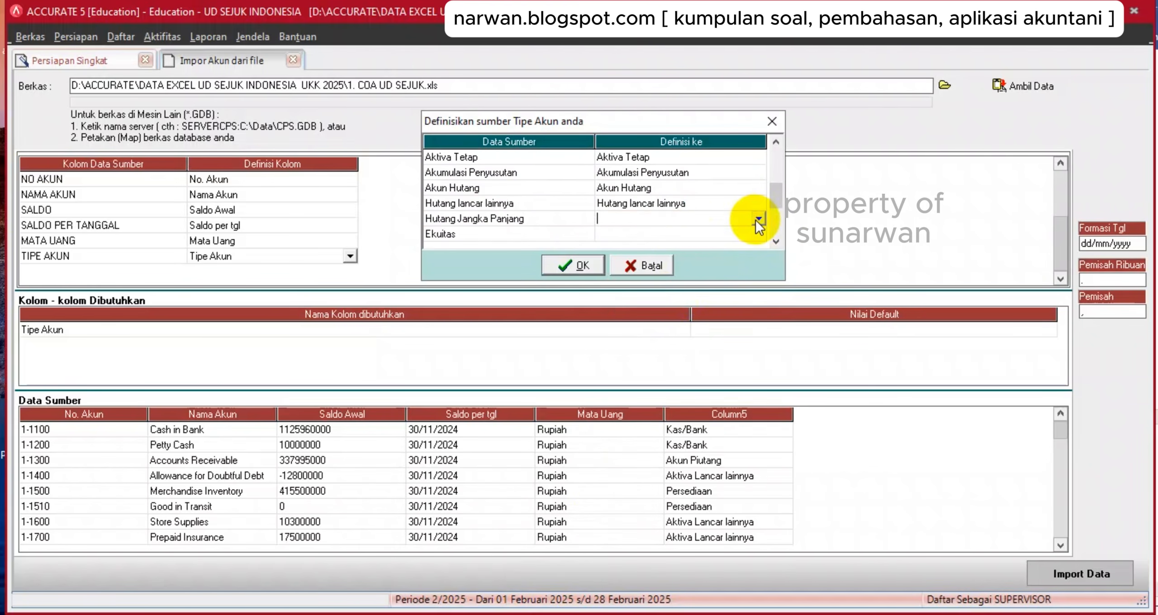
{"action": "left_click", "coordinate": [758, 219]}
{"action": "left_click", "coordinate": [758, 298]}
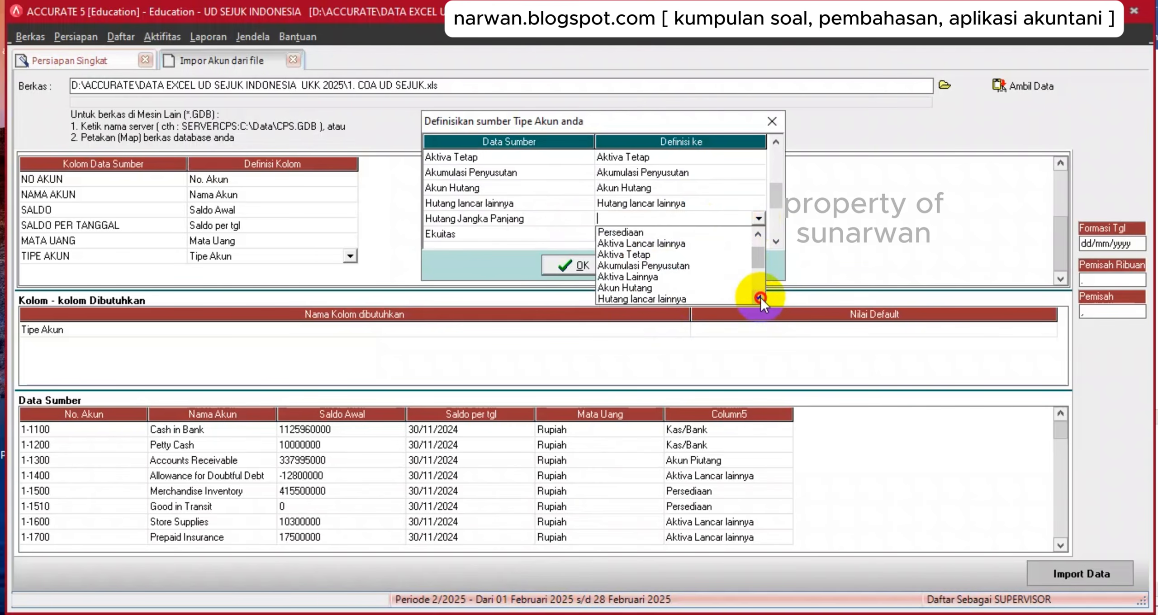
{"action": "left_click", "coordinate": [679, 288]}
{"action": "left_click", "coordinate": [681, 233]}
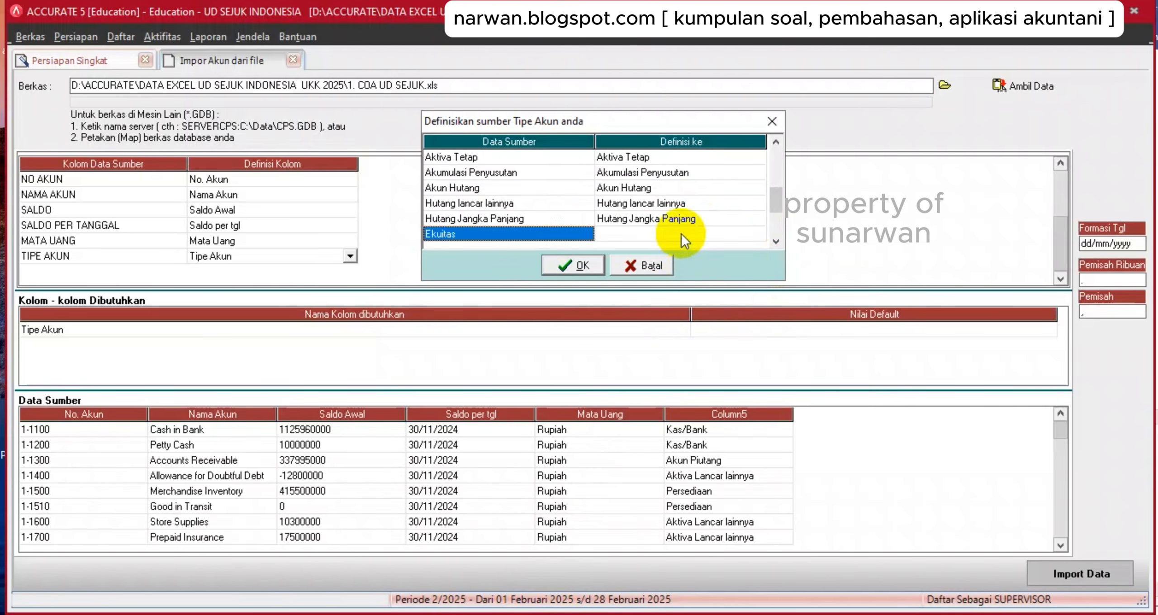
{"action": "left_click", "coordinate": [689, 230]}
{"action": "left_click", "coordinate": [758, 233]}
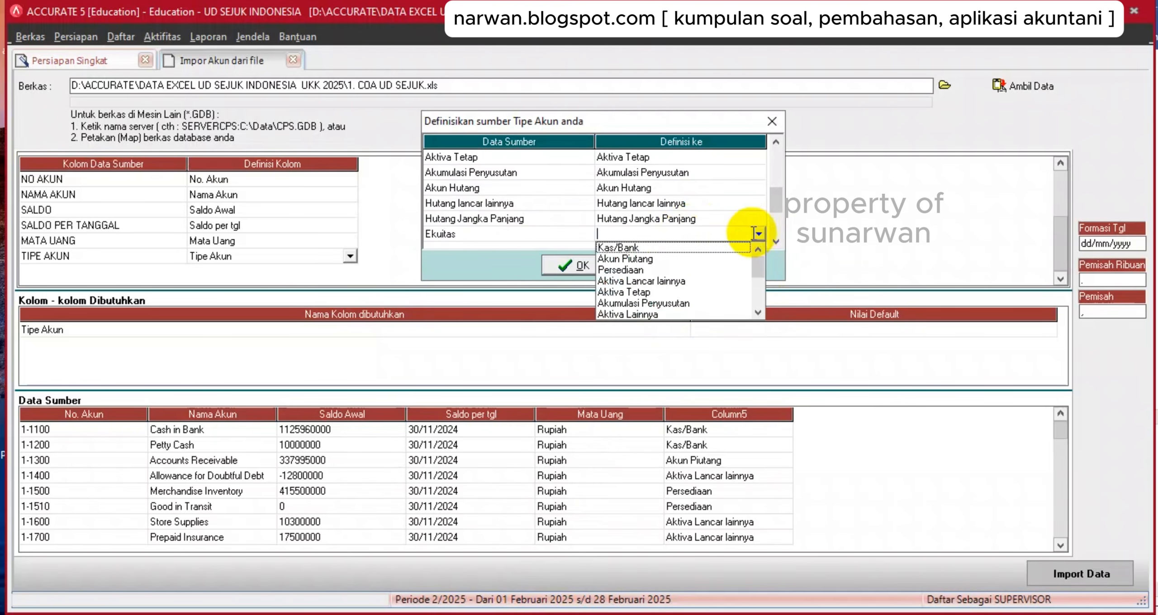
{"action": "left_click", "coordinate": [758, 312]}
{"action": "left_click", "coordinate": [758, 312]}
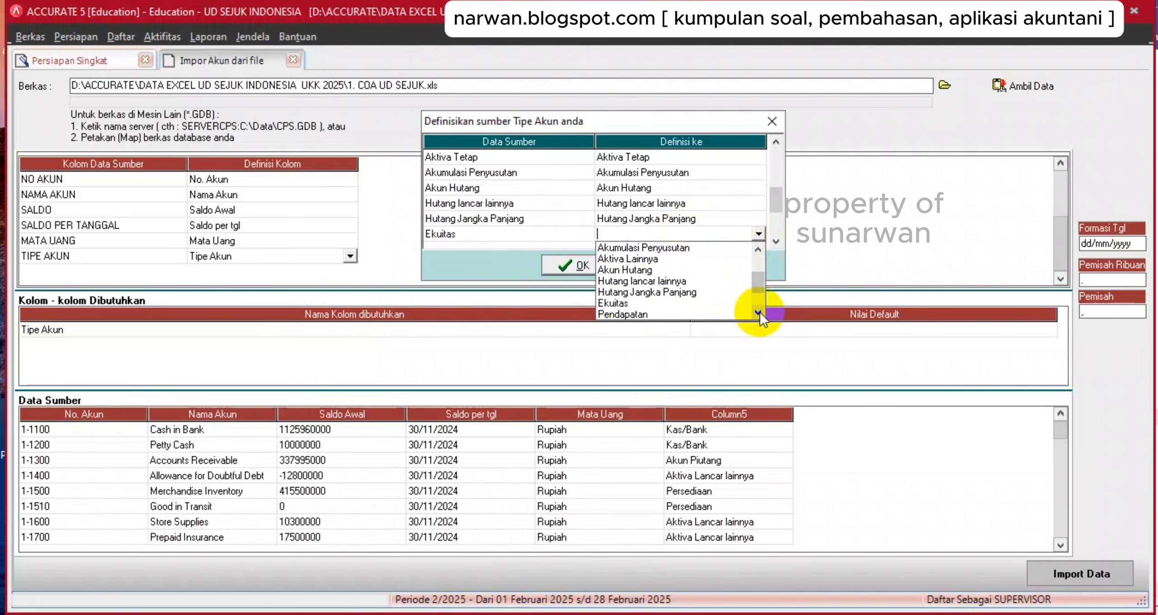
{"action": "left_click", "coordinate": [641, 302]}
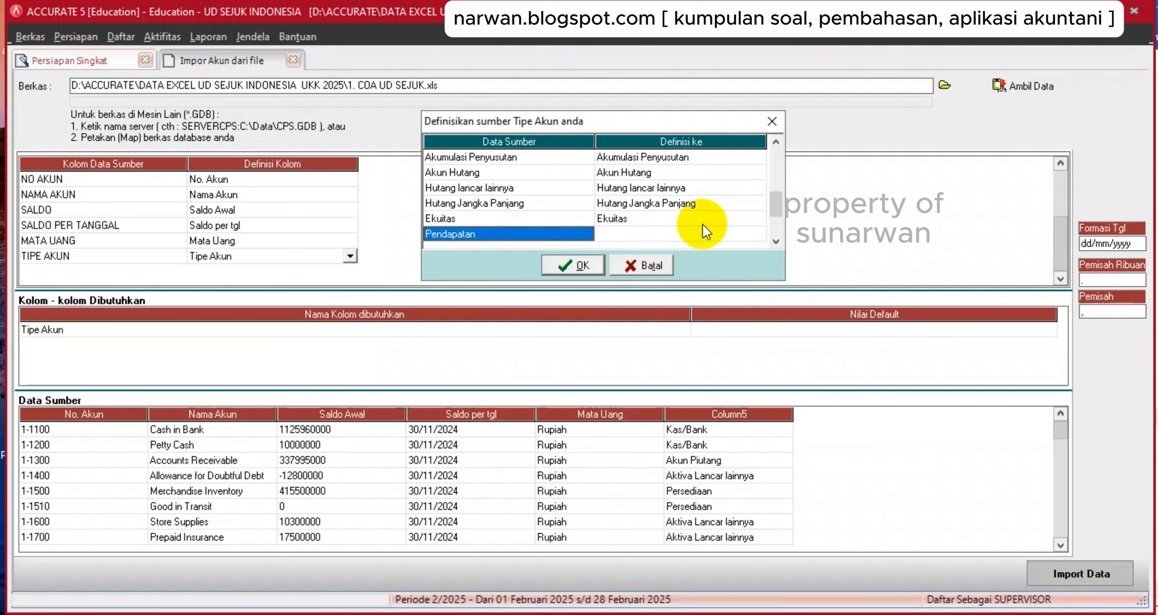
{"action": "left_click", "coordinate": [705, 232]}
{"action": "left_click", "coordinate": [758, 234]}
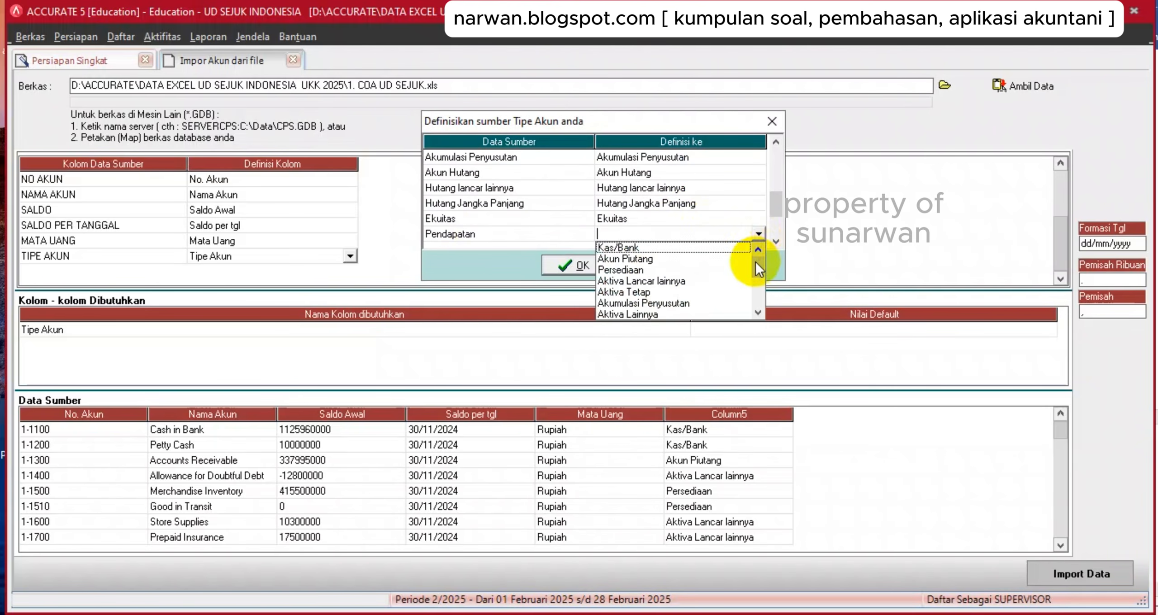
{"action": "left_click_drag", "start_coordinate": [759, 269], "coordinate": [711, 299]}
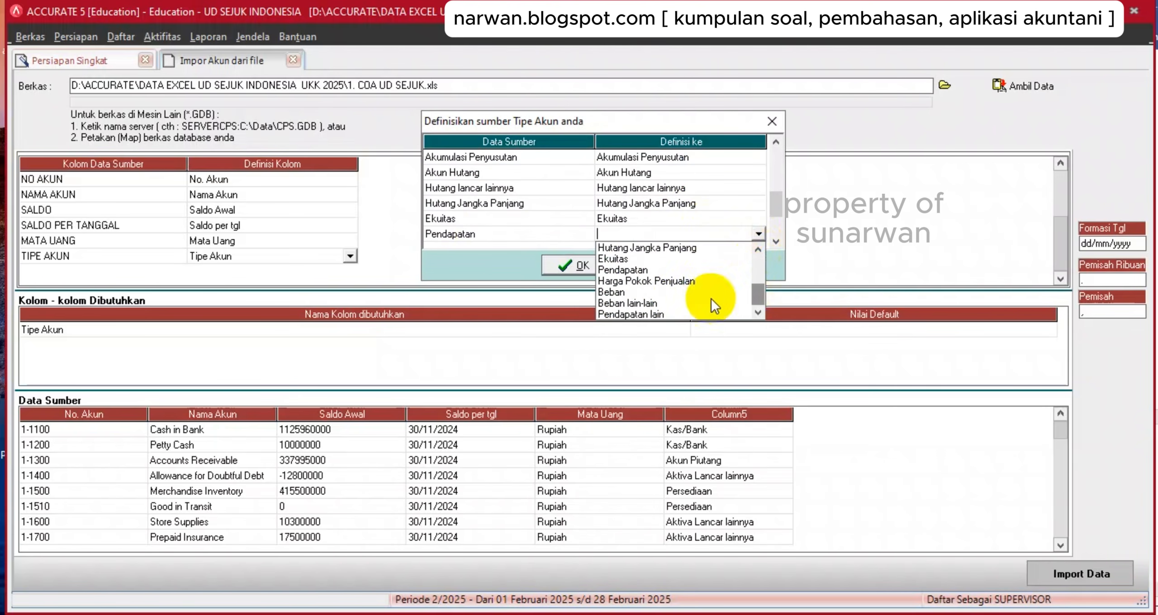
{"action": "left_click", "coordinate": [633, 271]}
Match Harga Pokok Penjualan, Beban, Pendapatan lain and Beban lain-lain to their same-named types.
{"action": "left_click", "coordinate": [686, 235]}
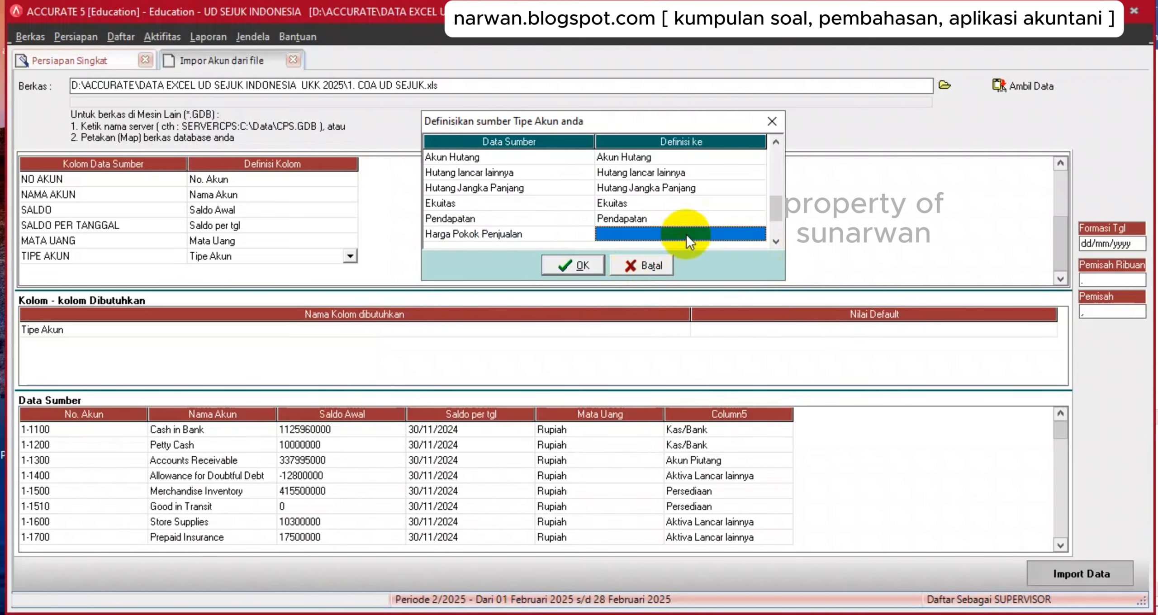
{"action": "left_click", "coordinate": [759, 233]}
{"action": "left_click_drag", "start_coordinate": [759, 270], "coordinate": [761, 304]}
{"action": "left_click", "coordinate": [680, 282]}
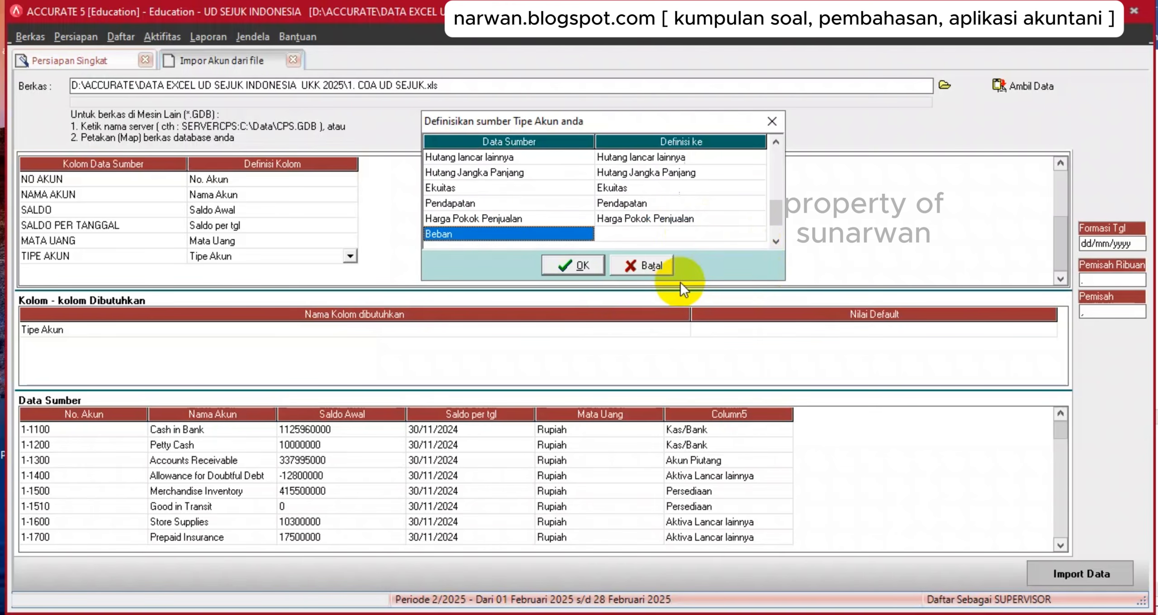
{"action": "left_click", "coordinate": [692, 233]}
{"action": "left_click", "coordinate": [759, 234]}
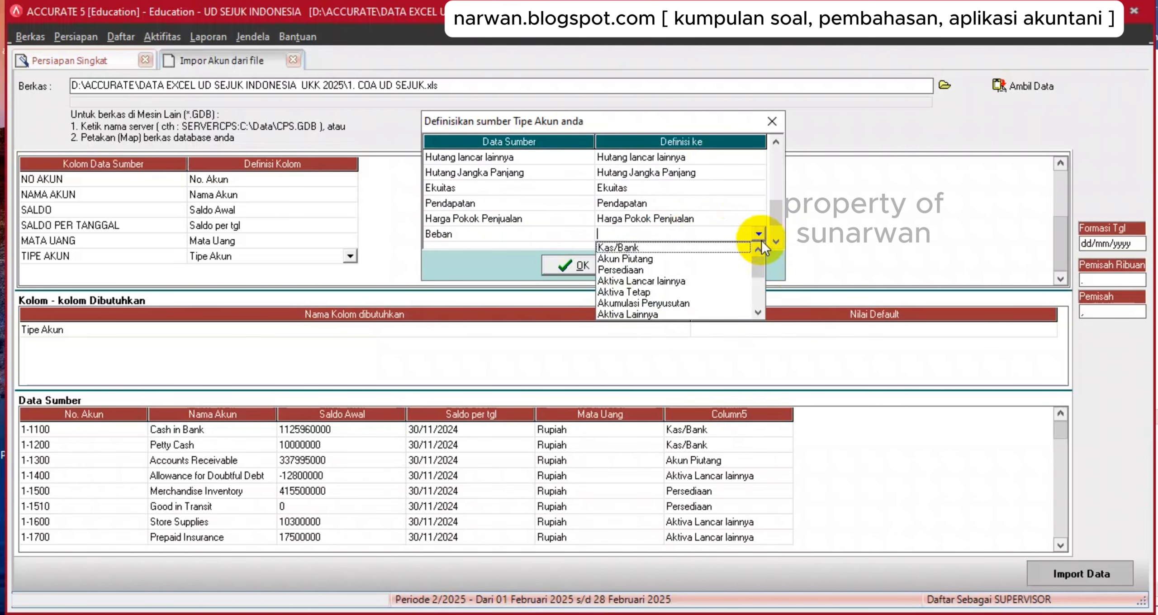
{"action": "left_click_drag", "start_coordinate": [762, 262], "coordinate": [762, 294]}
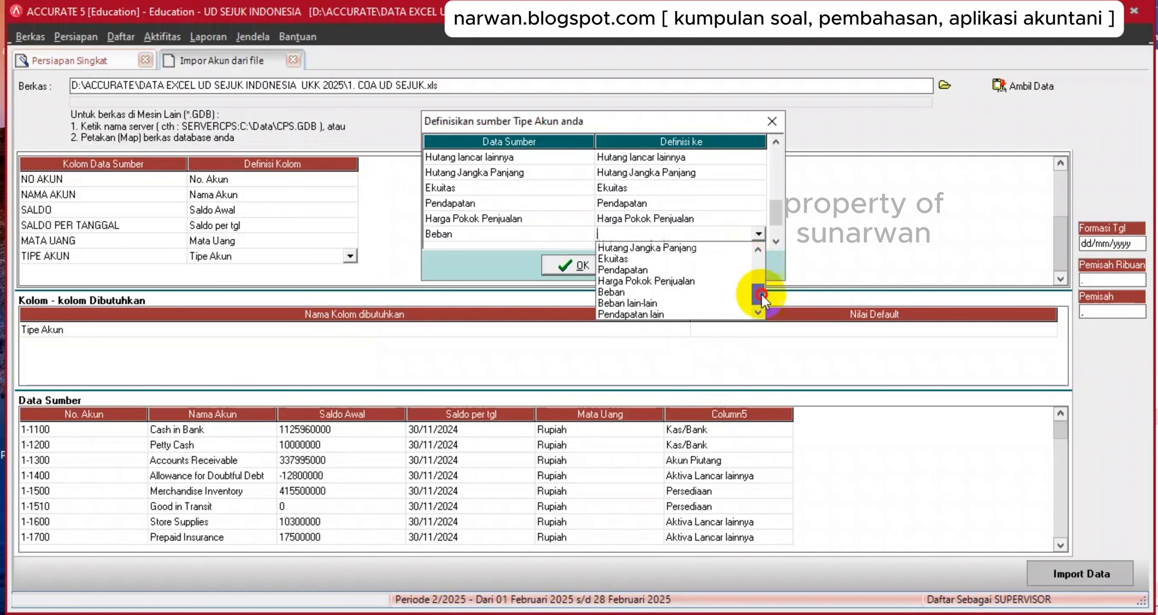
{"action": "left_click", "coordinate": [626, 293]}
{"action": "left_click", "coordinate": [704, 235]}
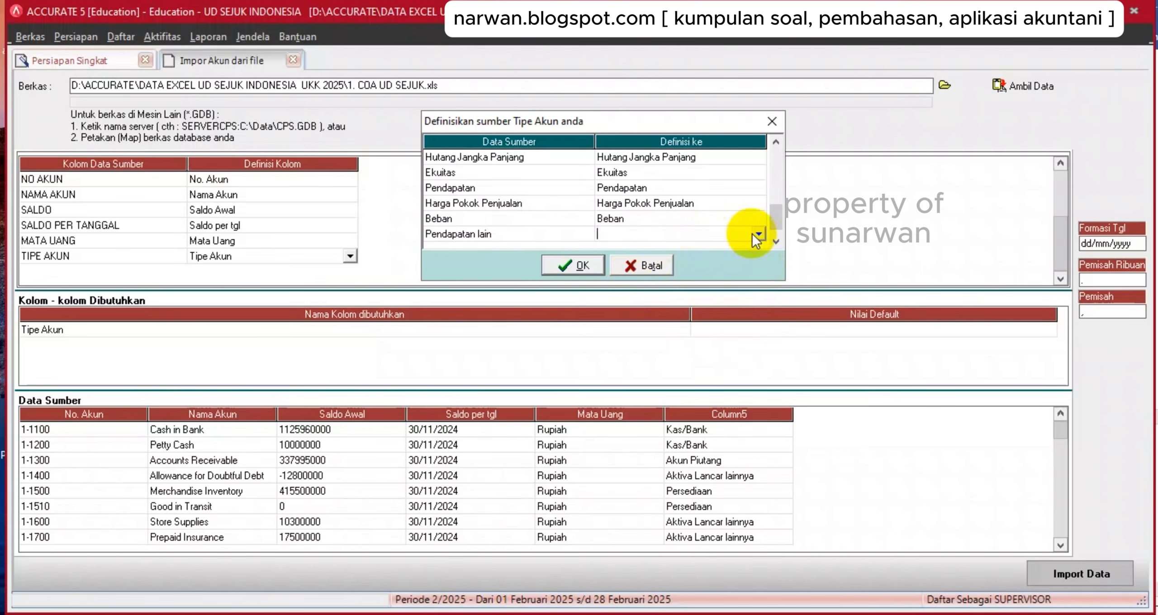
{"action": "left_click", "coordinate": [758, 234]}
{"action": "left_click_drag", "start_coordinate": [757, 262], "coordinate": [767, 334]}
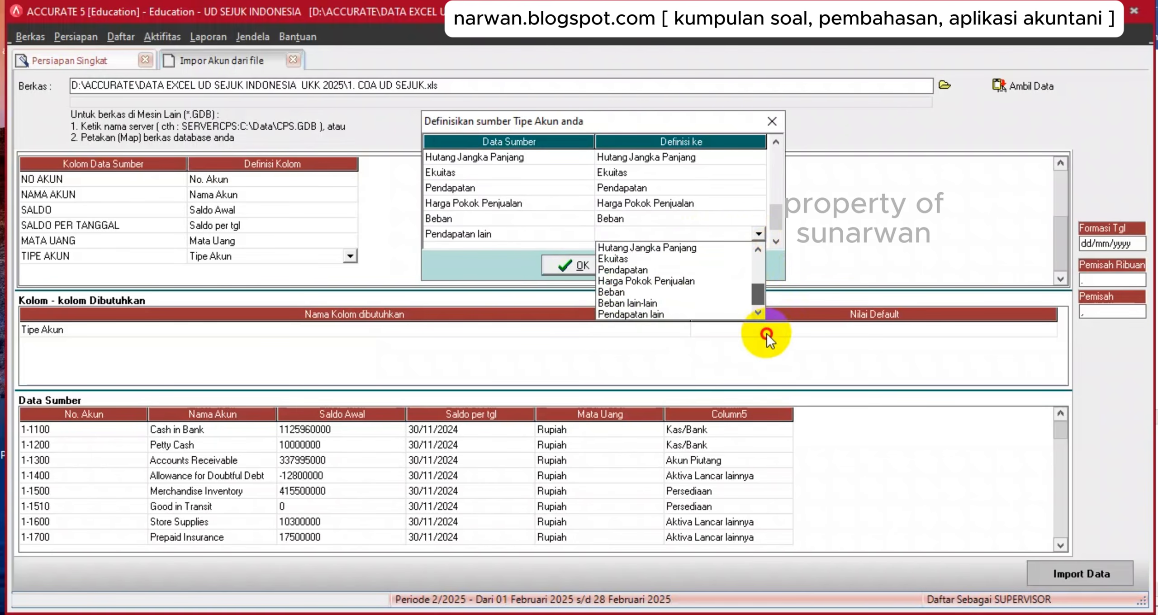
{"action": "left_click", "coordinate": [645, 313]}
{"action": "left_click", "coordinate": [681, 234]}
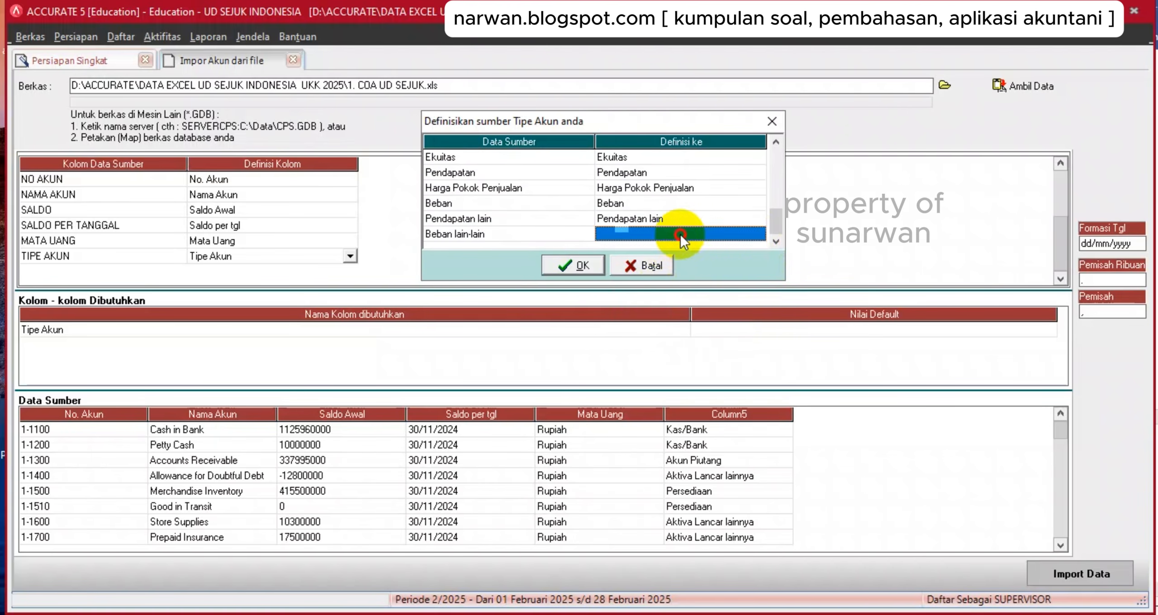
{"action": "left_click", "coordinate": [759, 234]}
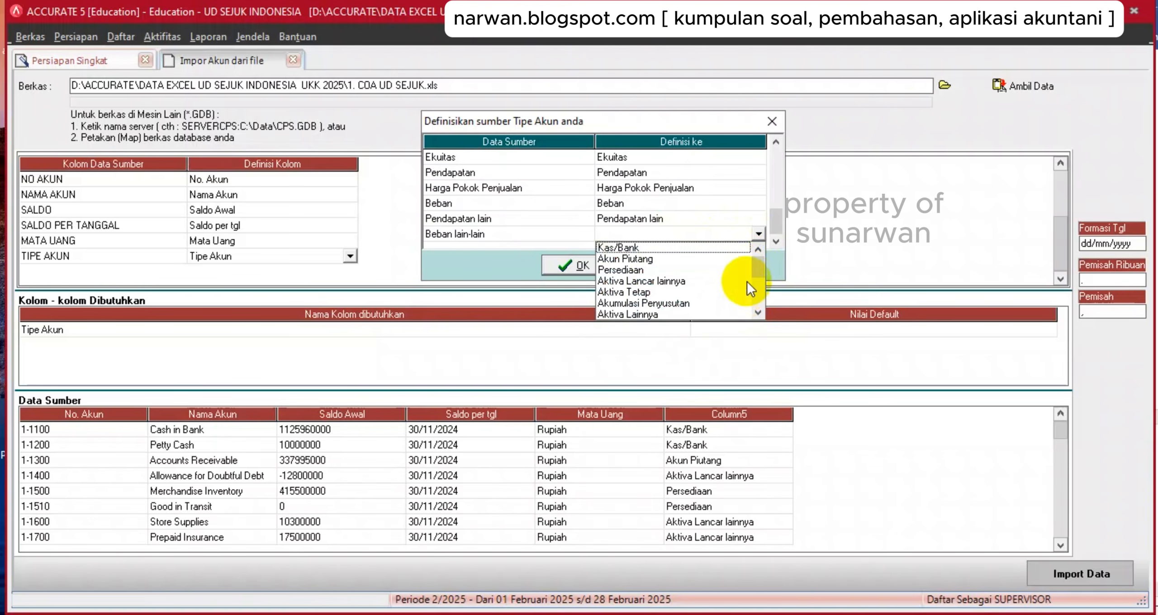
{"action": "left_click_drag", "start_coordinate": [754, 268], "coordinate": [762, 321]}
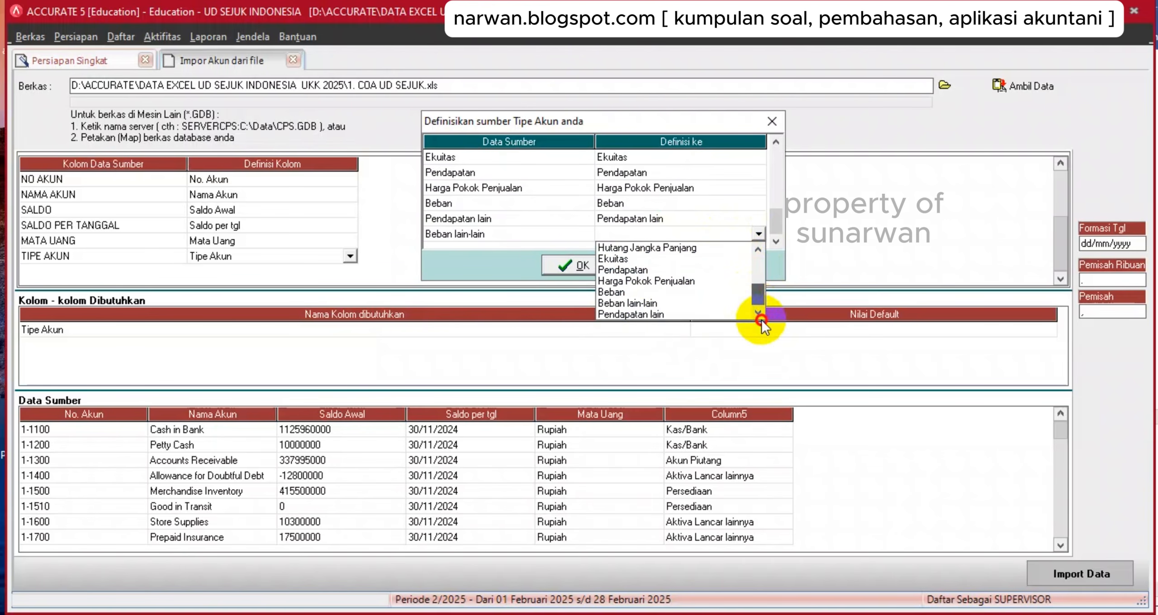
{"action": "left_click", "coordinate": [639, 306]}
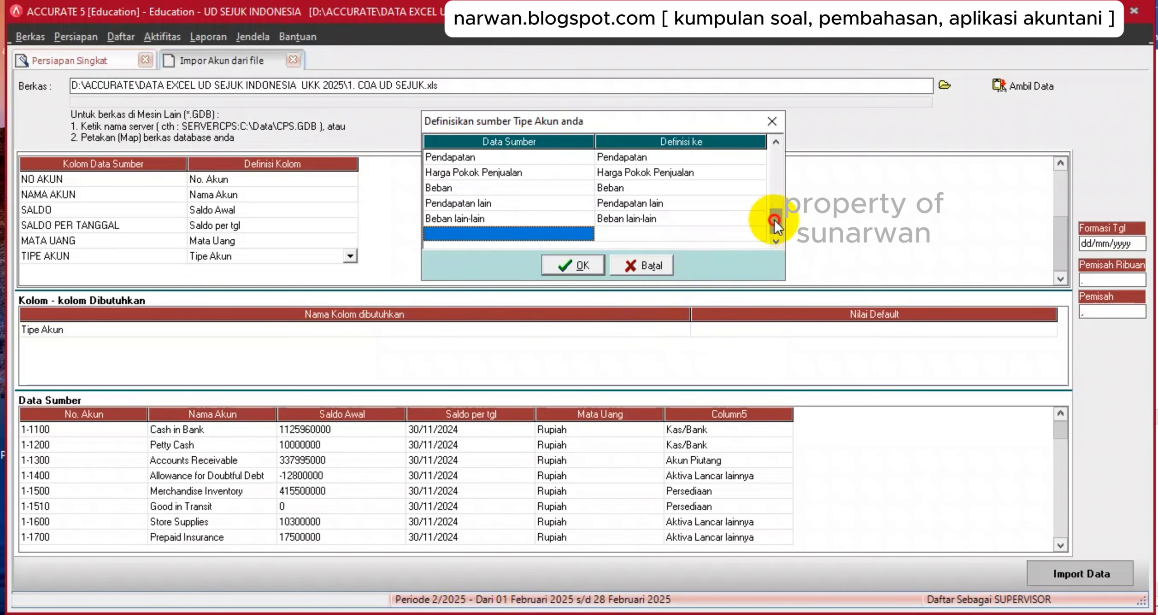
{"action": "left_click_drag", "start_coordinate": [775, 220], "coordinate": [778, 154]}
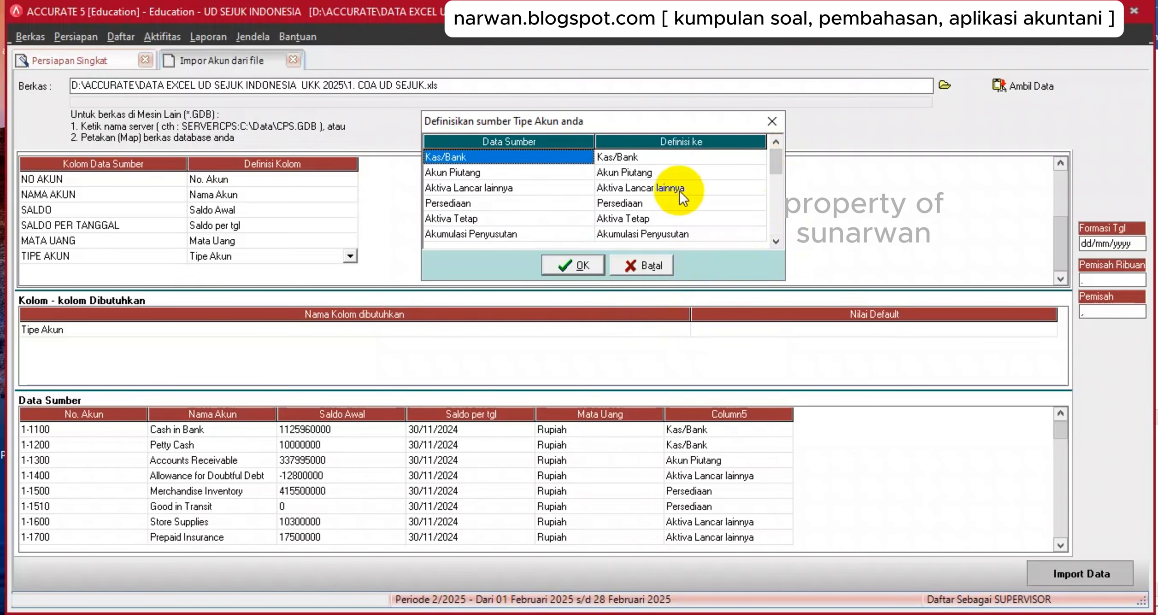
Check the account type mappings and import 1. COA UD SEJUK.xls: 44 records imported, 0 failed.
{"action": "key", "text": "Down"}
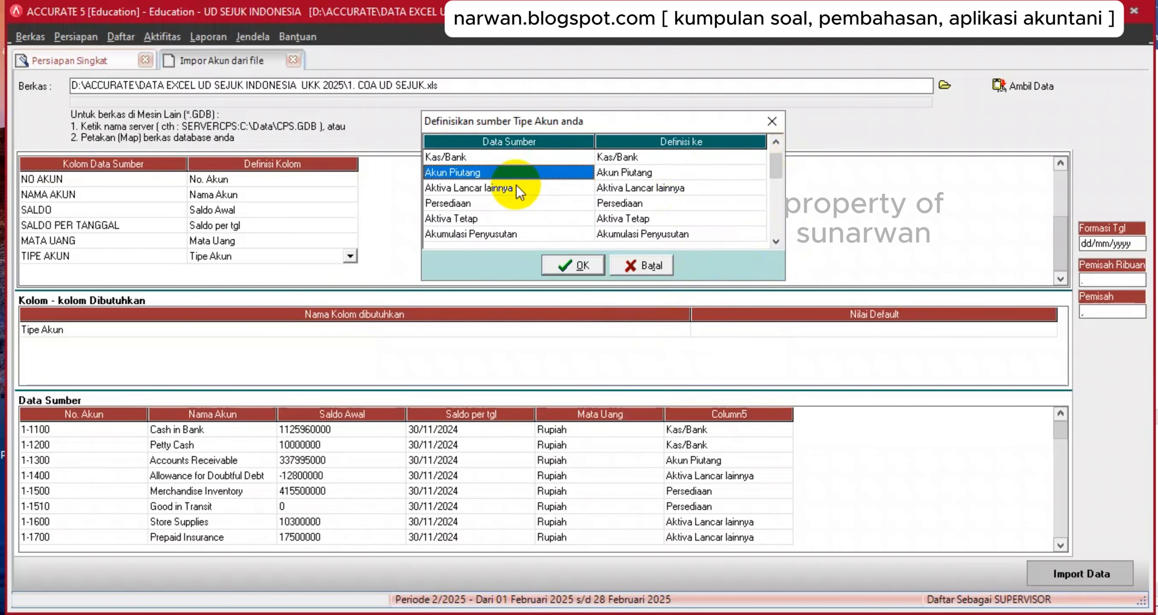
{"action": "left_click", "coordinate": [655, 176]}
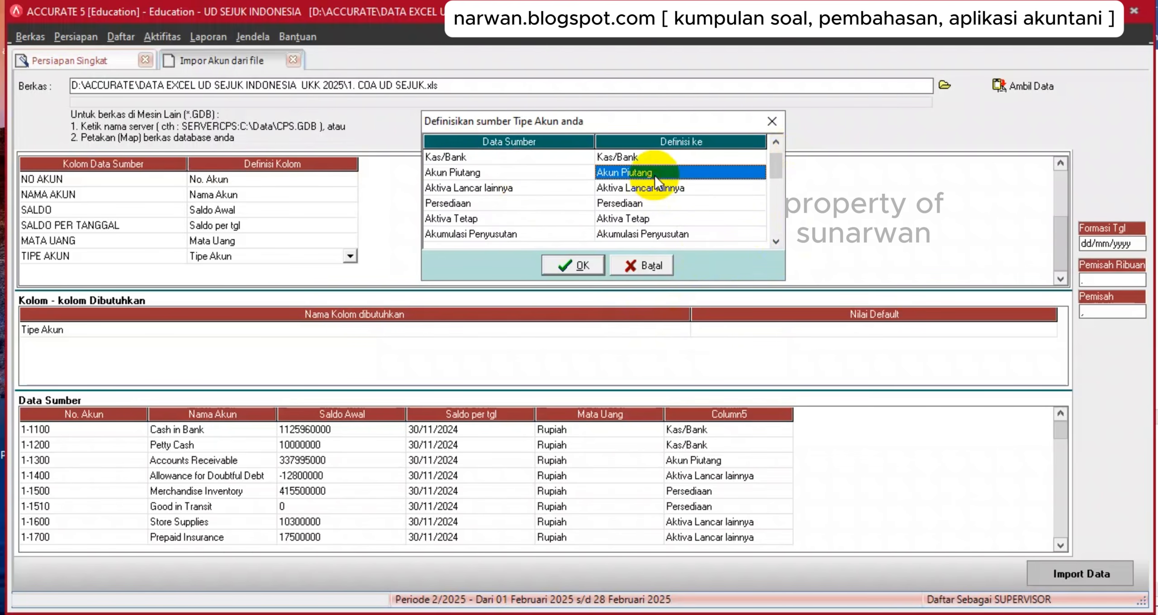
{"action": "key", "text": "Down"}
{"action": "key", "text": "Down"}
{"action": "key", "text": "Down"}
{"action": "key", "text": "Down"}
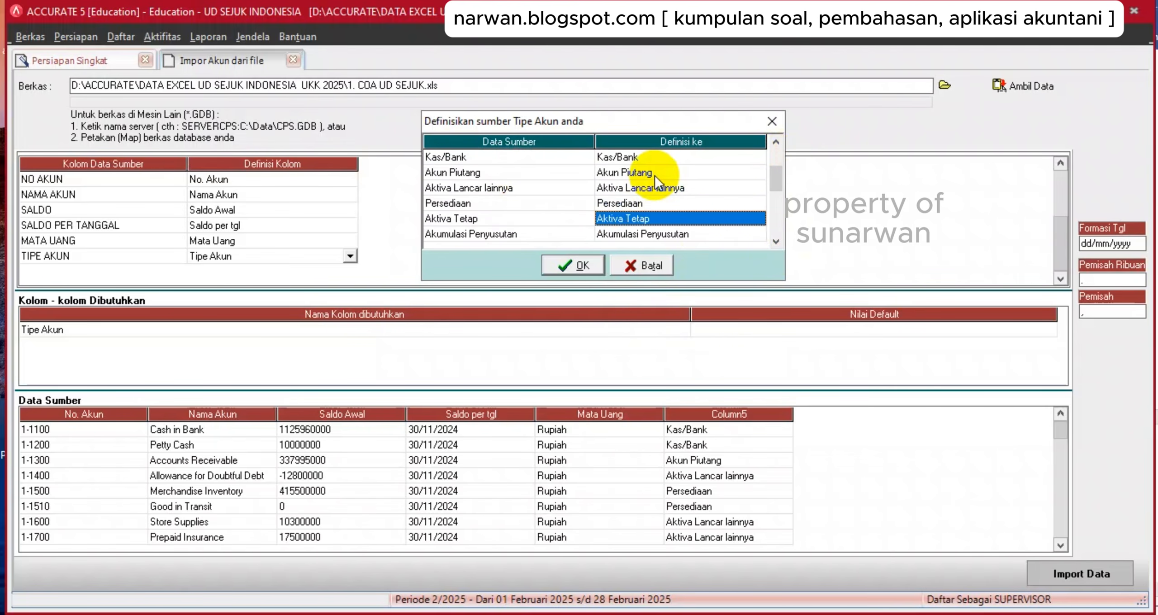
{"action": "key", "text": "Down"}
{"action": "key", "text": "Down"}
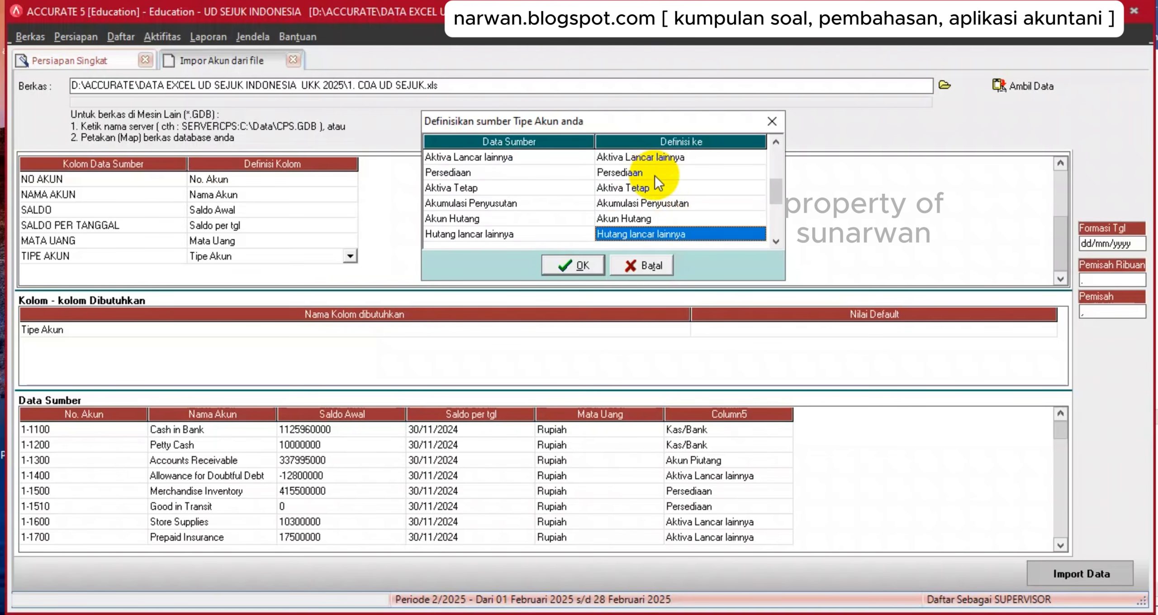
{"action": "key", "text": "Down"}
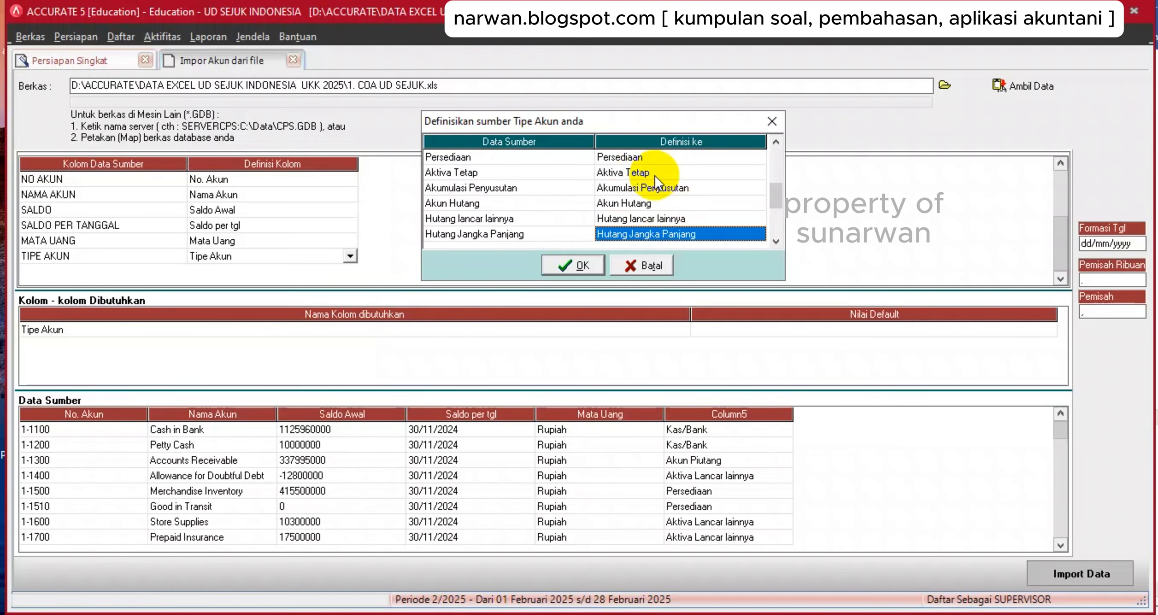
{"action": "key", "text": "Down"}
{"action": "key", "text": "Down"}
{"action": "key", "text": "Down"}
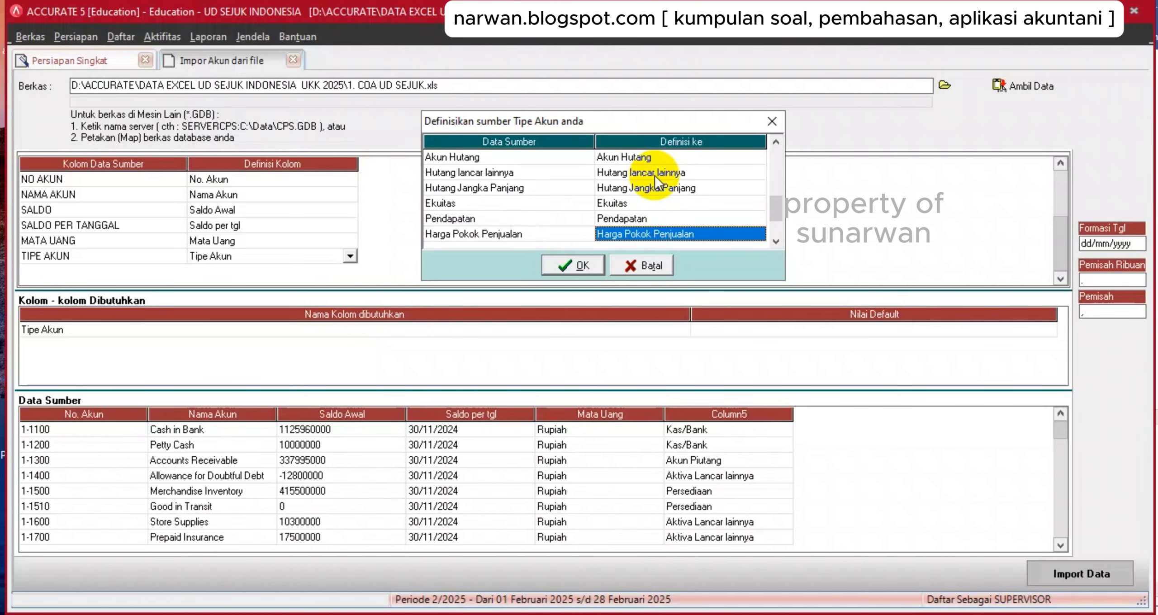
{"action": "key", "text": "Down"}
{"action": "key", "text": "Down"}
{"action": "key", "text": "Down"}
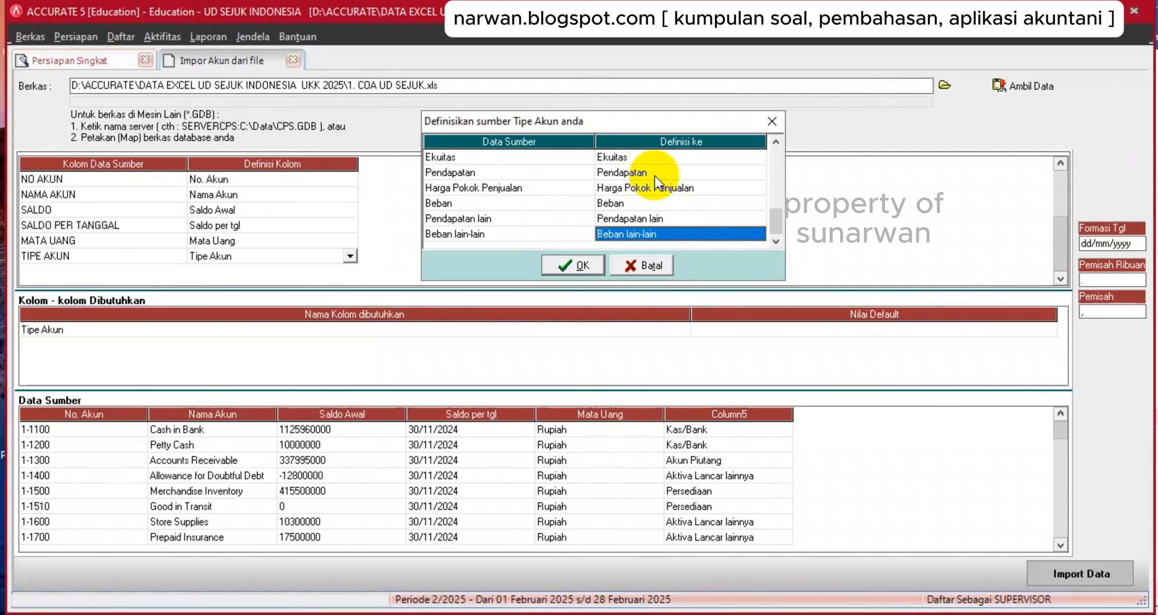
{"action": "key", "text": "Down"}
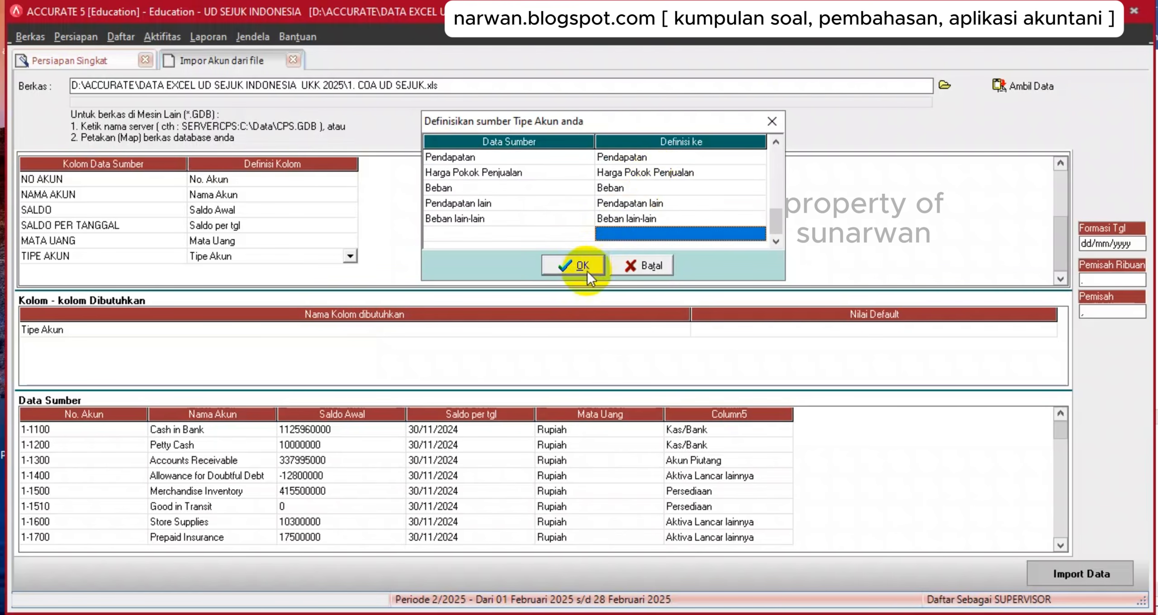
{"action": "left_click", "coordinate": [571, 267]}
{"action": "key", "text": "Down"}
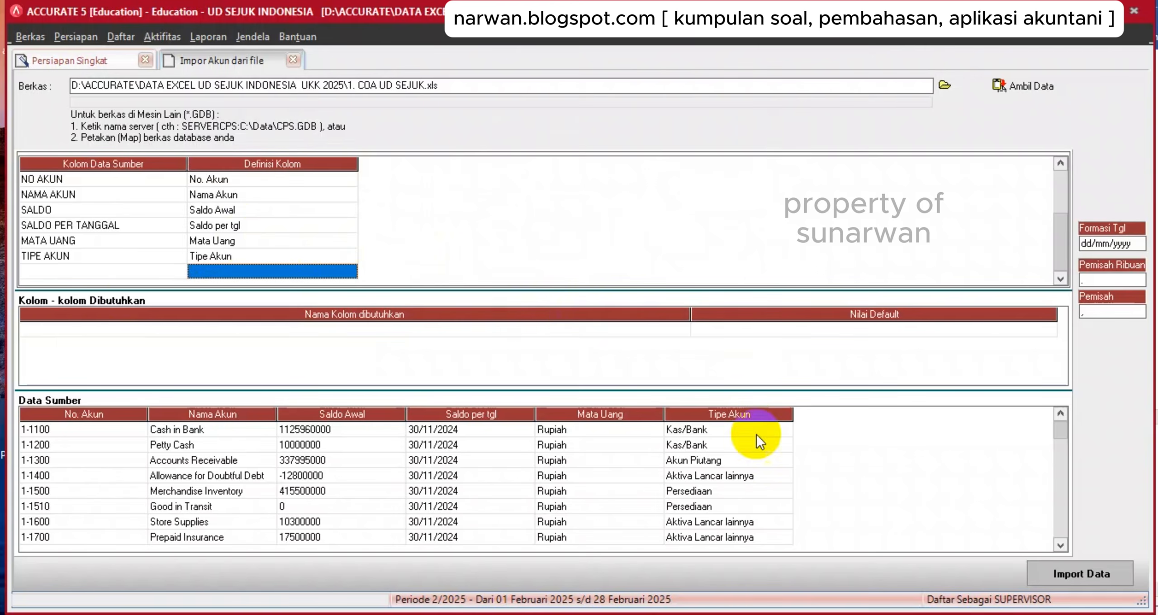
{"action": "left_click", "coordinate": [1082, 580]}
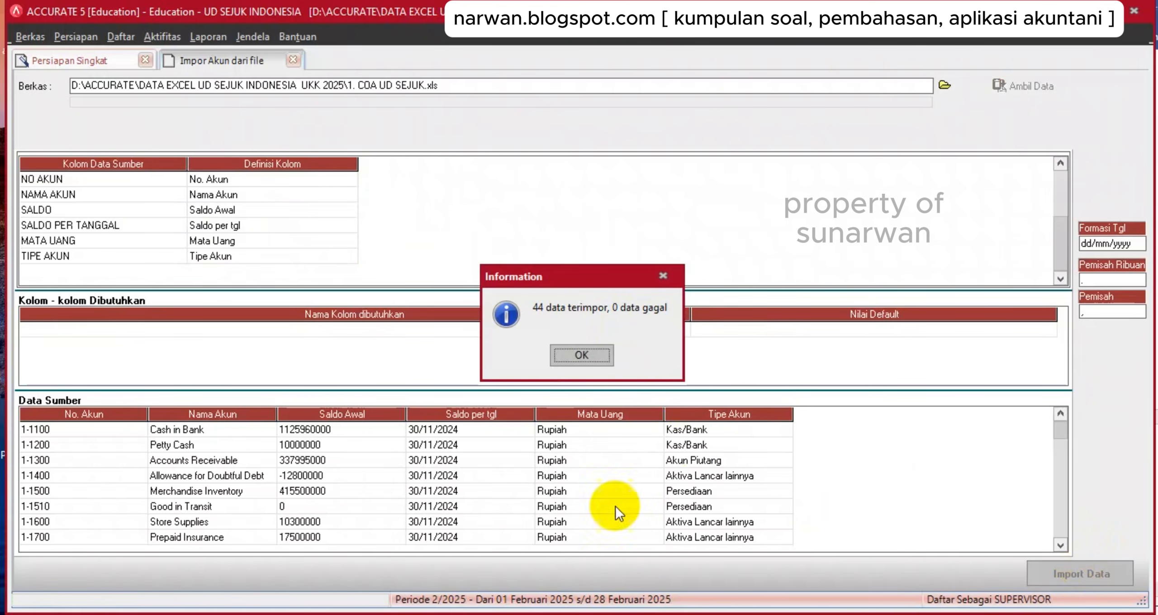
Dismiss the import message and set the opening balance equity account to OPENING BALANCE EQUITY.
{"action": "left_click", "coordinate": [581, 352]}
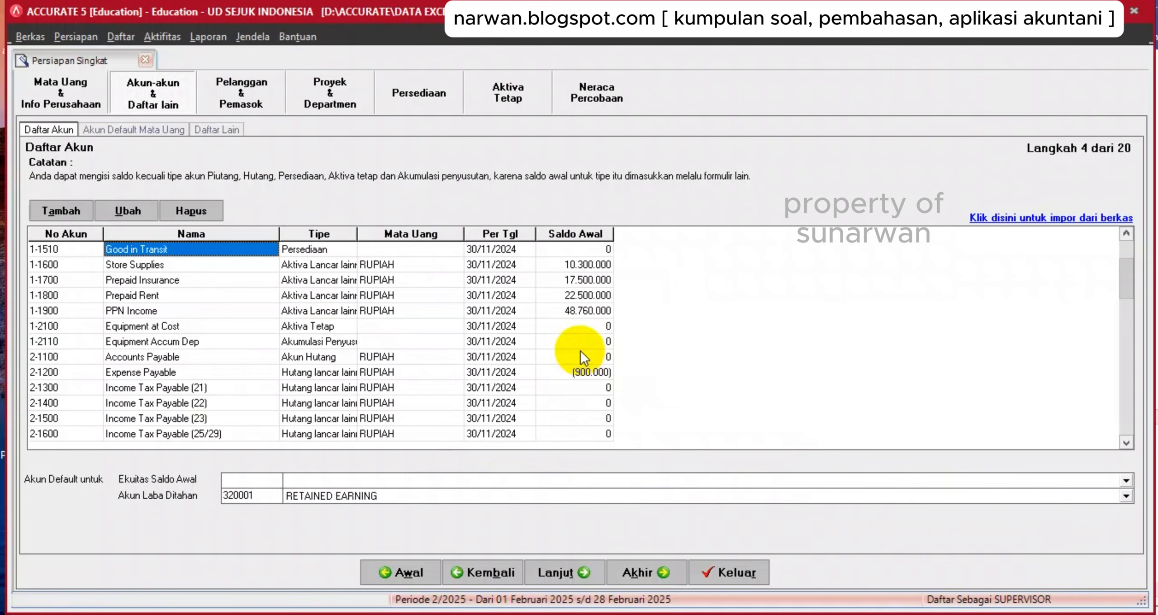
{"action": "left_click", "coordinate": [413, 491]}
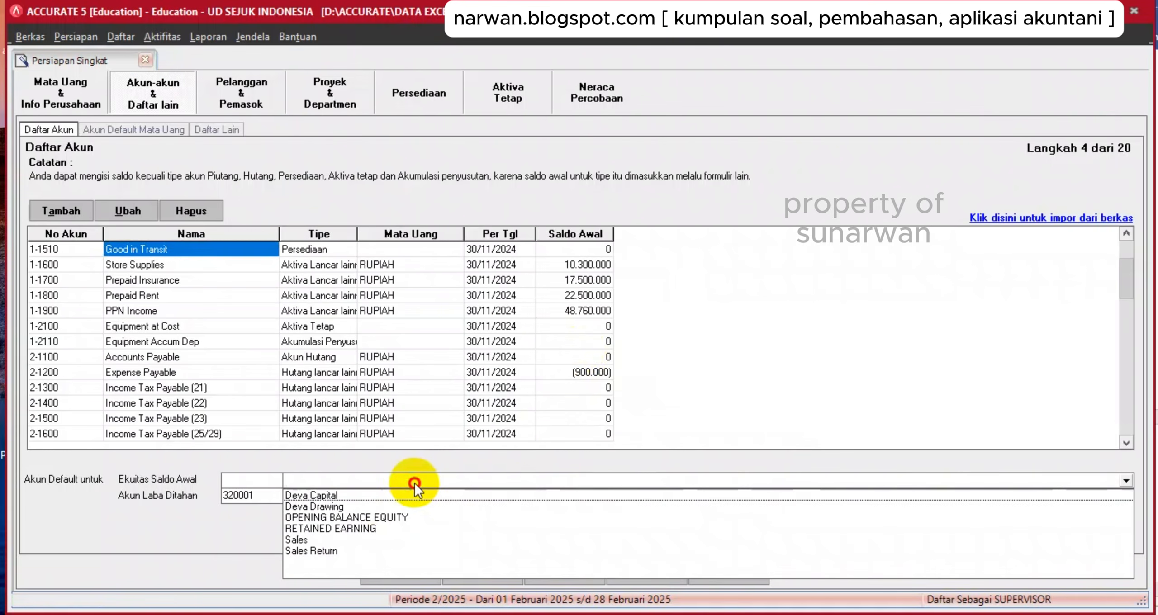
{"action": "left_click", "coordinate": [378, 516]}
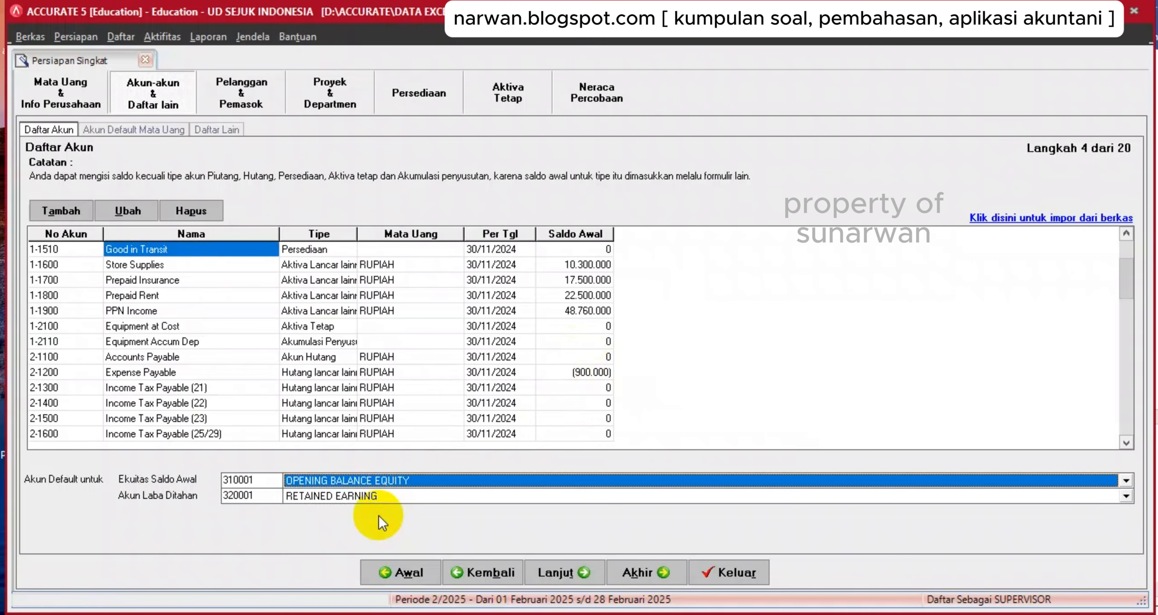
{"action": "left_click", "coordinate": [554, 577]}
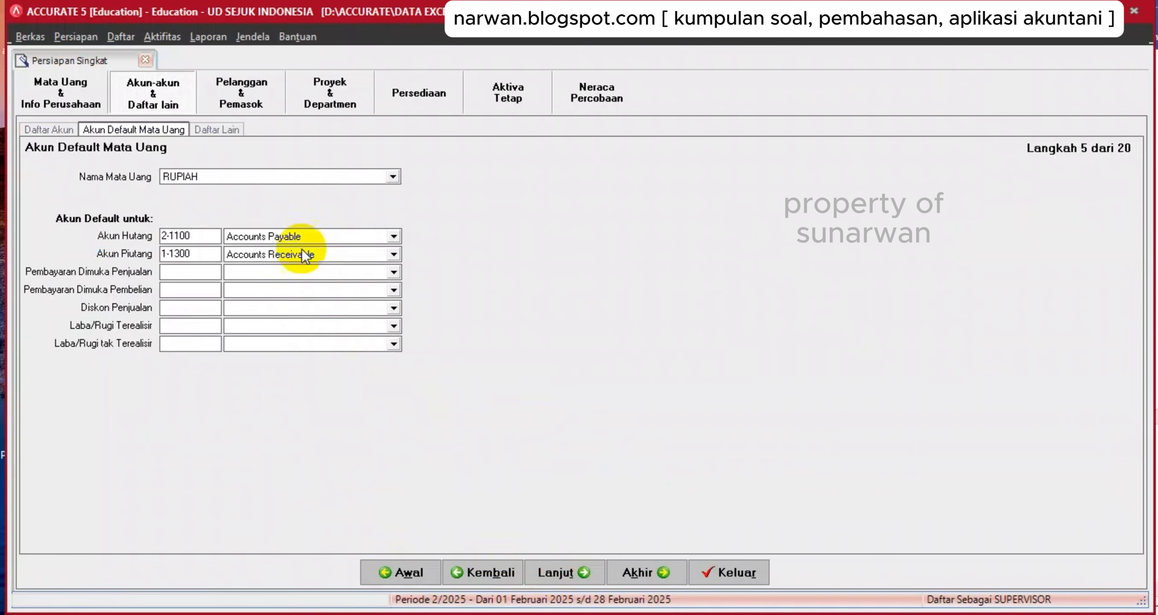
Set the prepayment accounts to Accounts Payable and Accounts Receivable, and sales discount to Sales Discount 4-1300.
{"action": "left_click", "coordinate": [392, 273]}
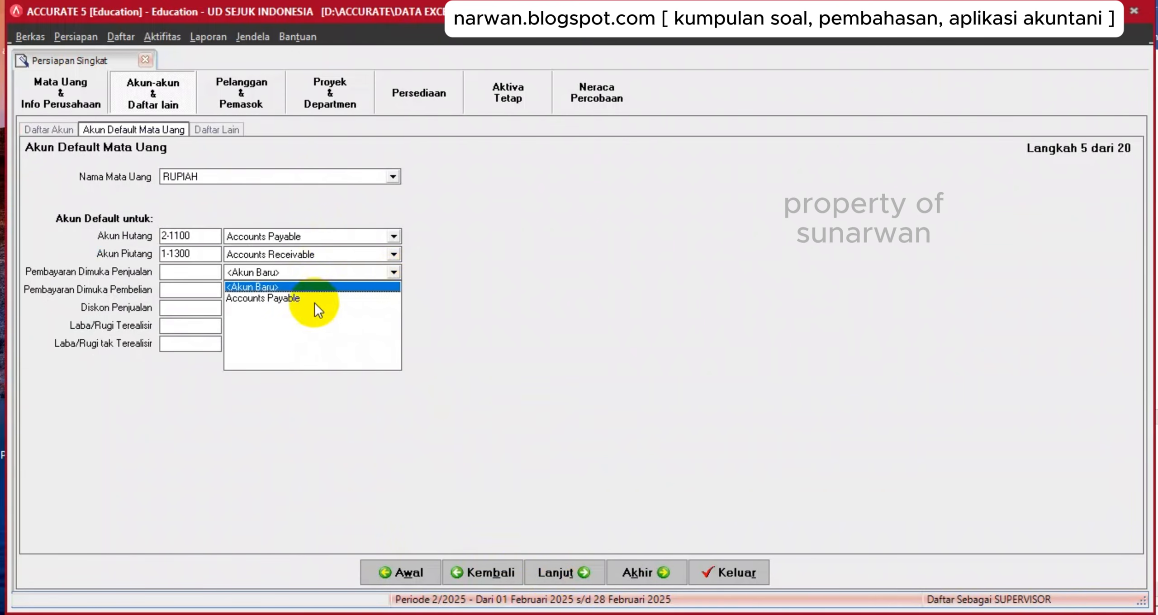
{"action": "left_click", "coordinate": [302, 298]}
{"action": "left_click", "coordinate": [394, 290]}
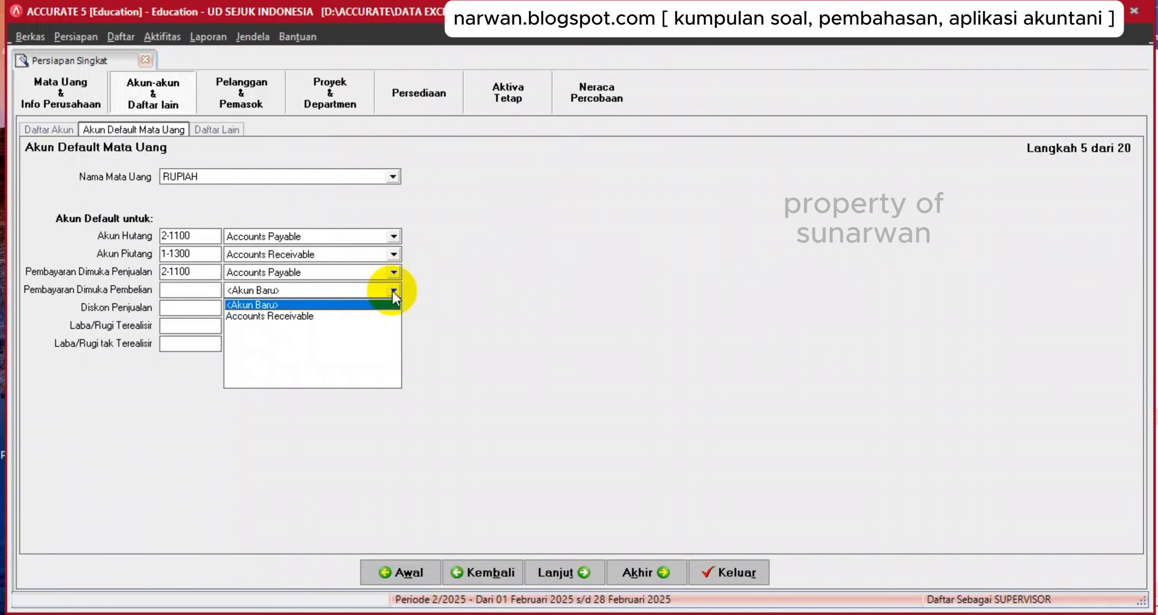
{"action": "left_click", "coordinate": [317, 316]}
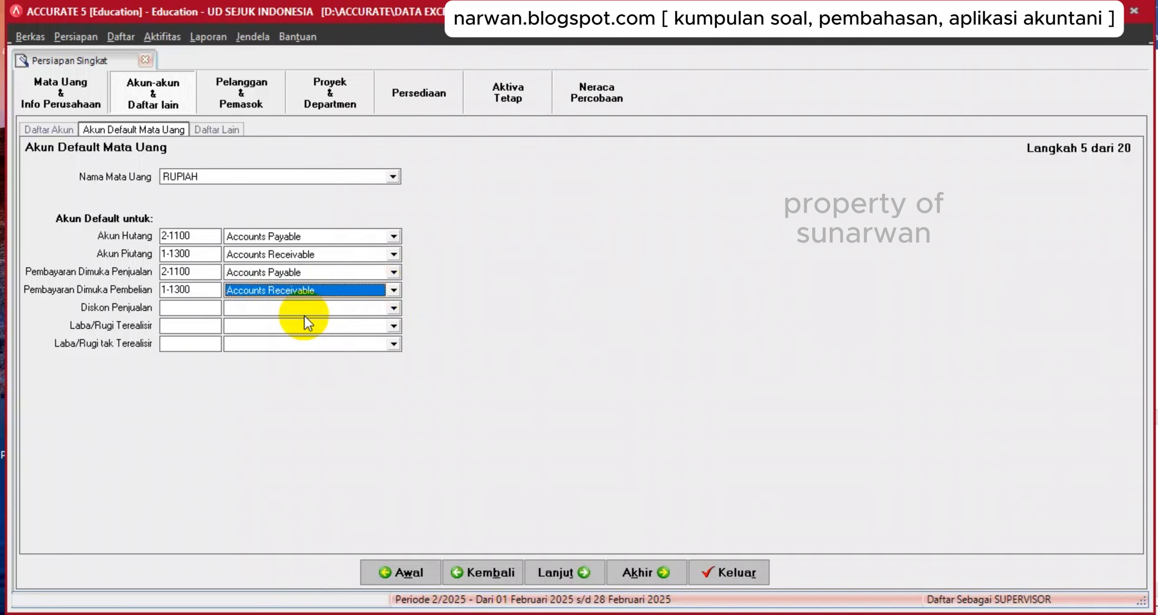
{"action": "left_click", "coordinate": [391, 290]}
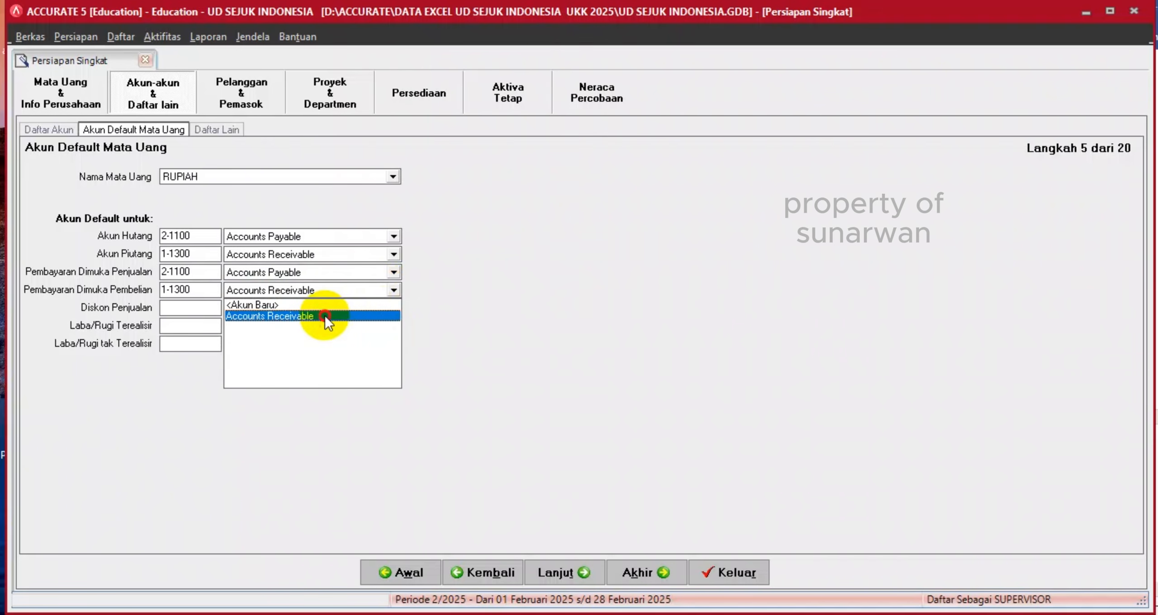
{"action": "left_click", "coordinate": [325, 316]}
{"action": "left_click", "coordinate": [393, 308]}
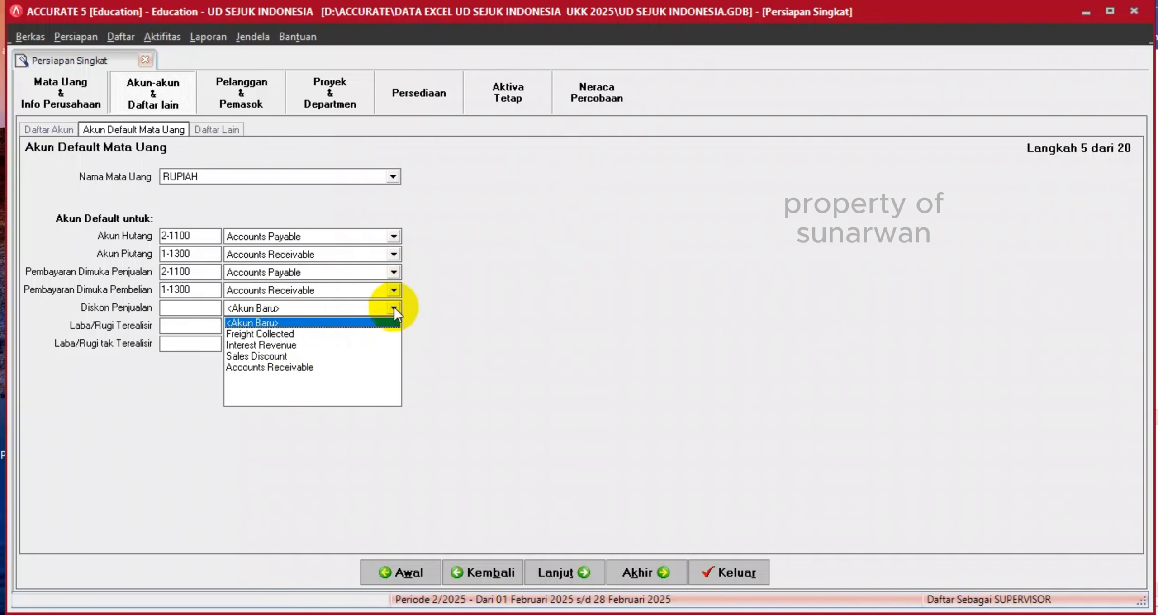
{"action": "left_click", "coordinate": [277, 356]}
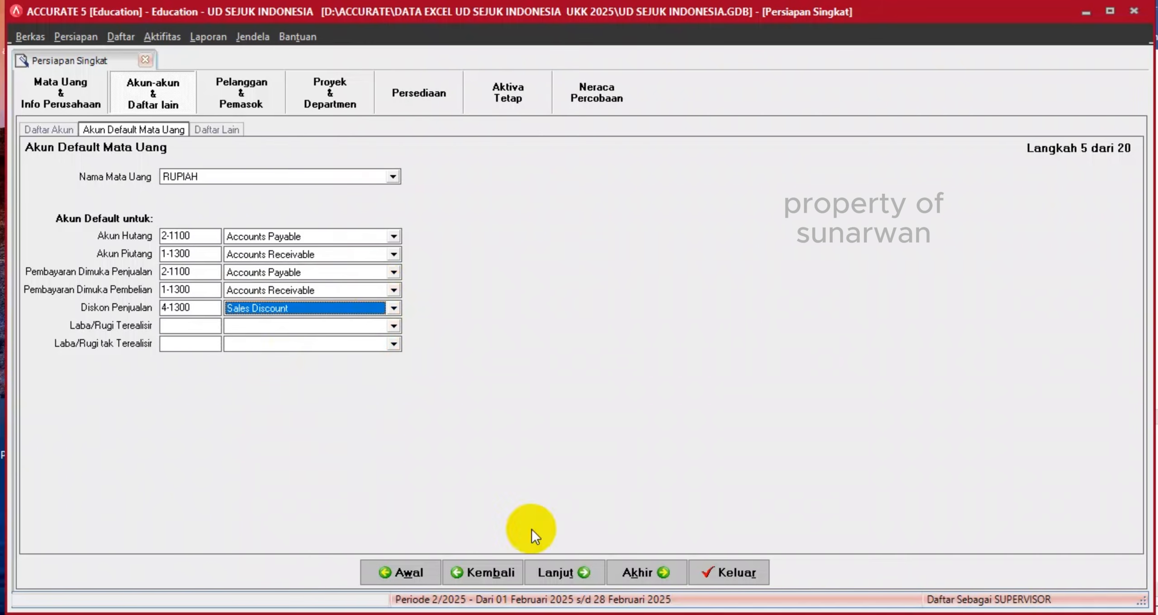
{"action": "left_click", "coordinate": [269, 273]}
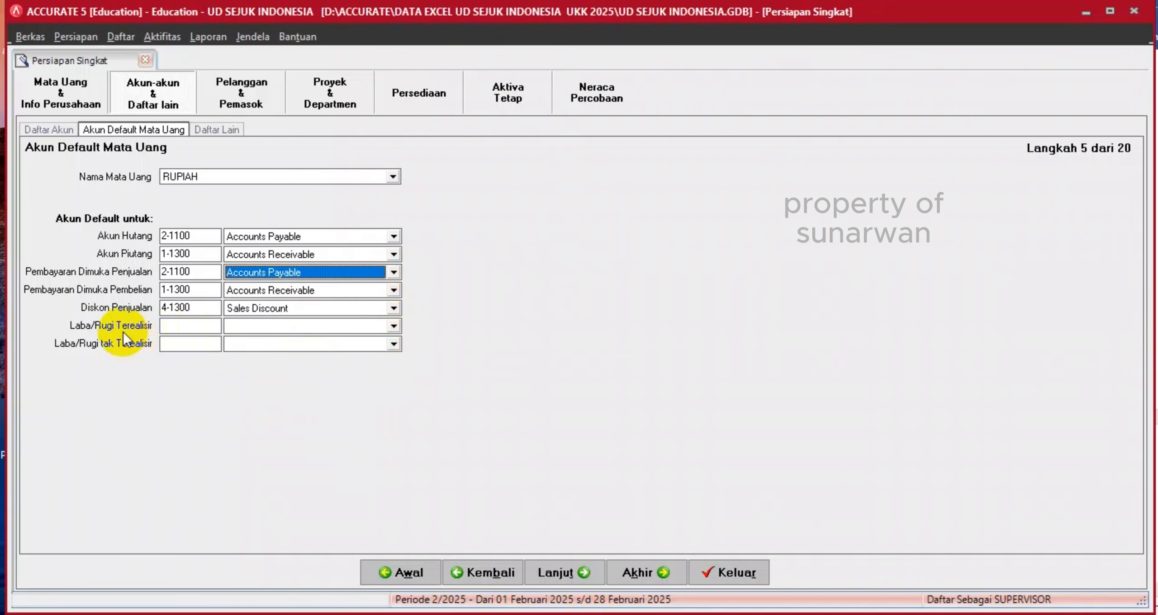
Advance to the empty payment terms and tax page and consult the exam document.
{"action": "left_click", "coordinate": [566, 579]}
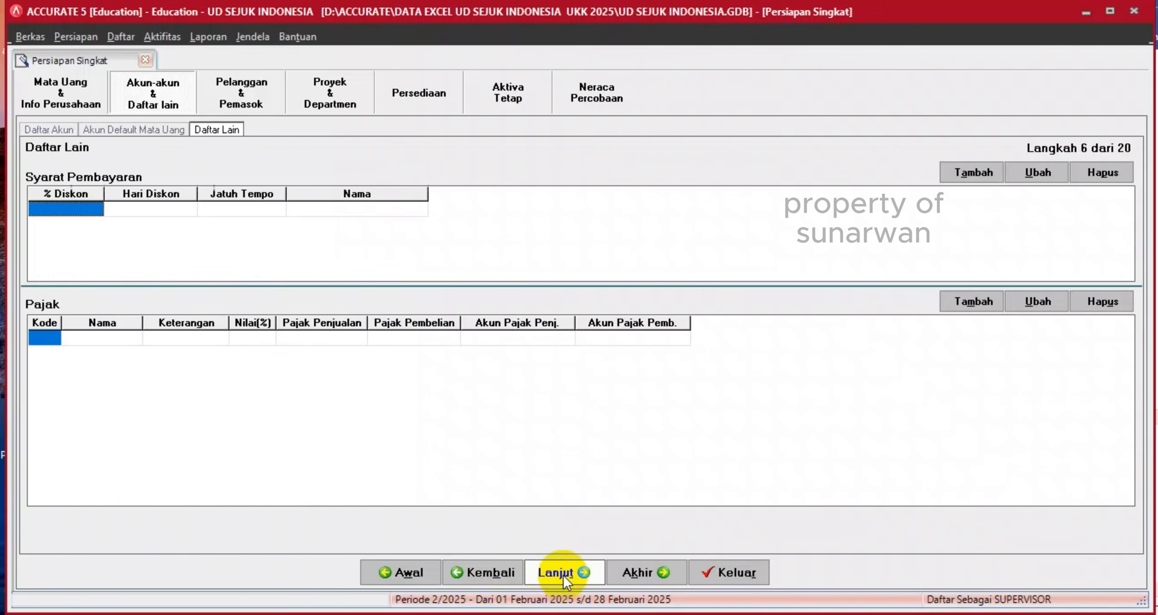
{"action": "left_click", "coordinate": [69, 211]}
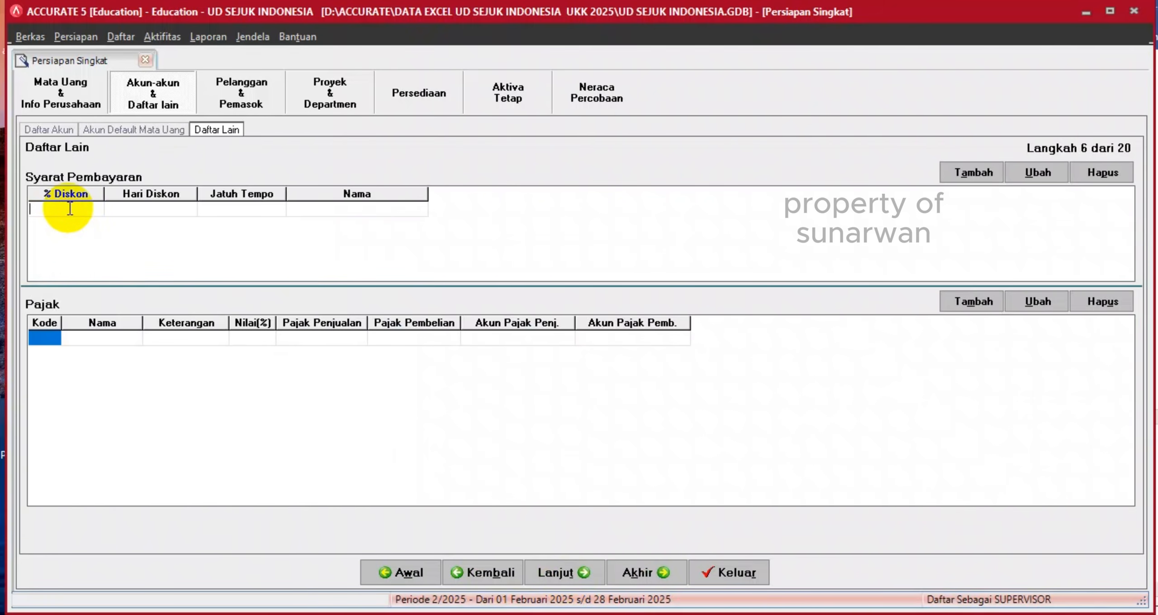
{"action": "left_click", "coordinate": [543, 614]}
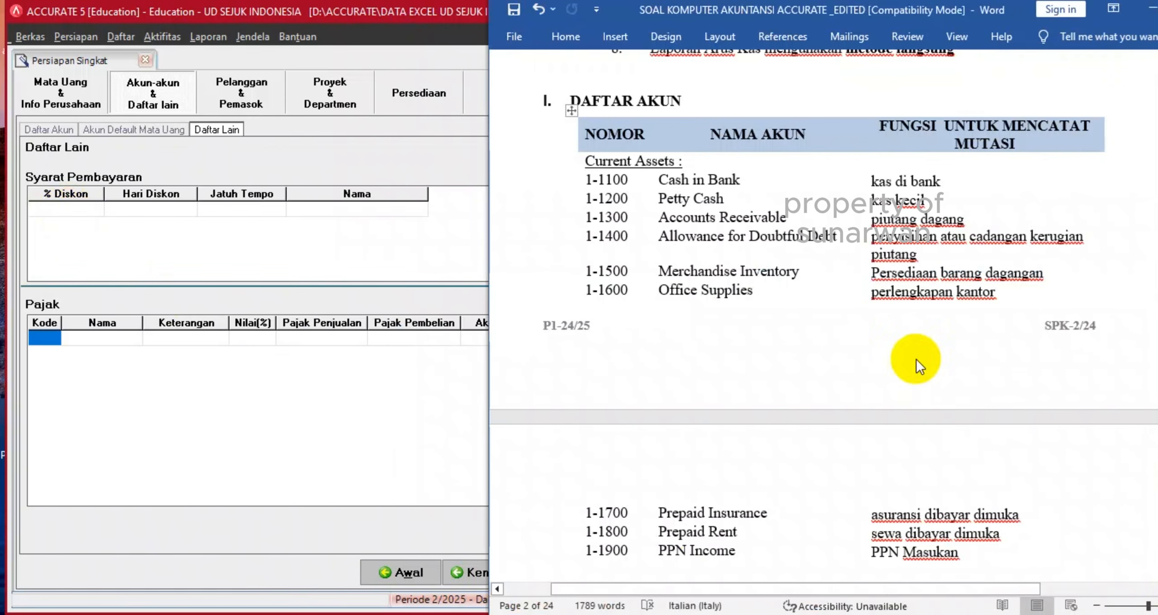
{"action": "scroll", "coordinate": [1096, 349], "scroll_direction": "up", "scroll_amount": 10}
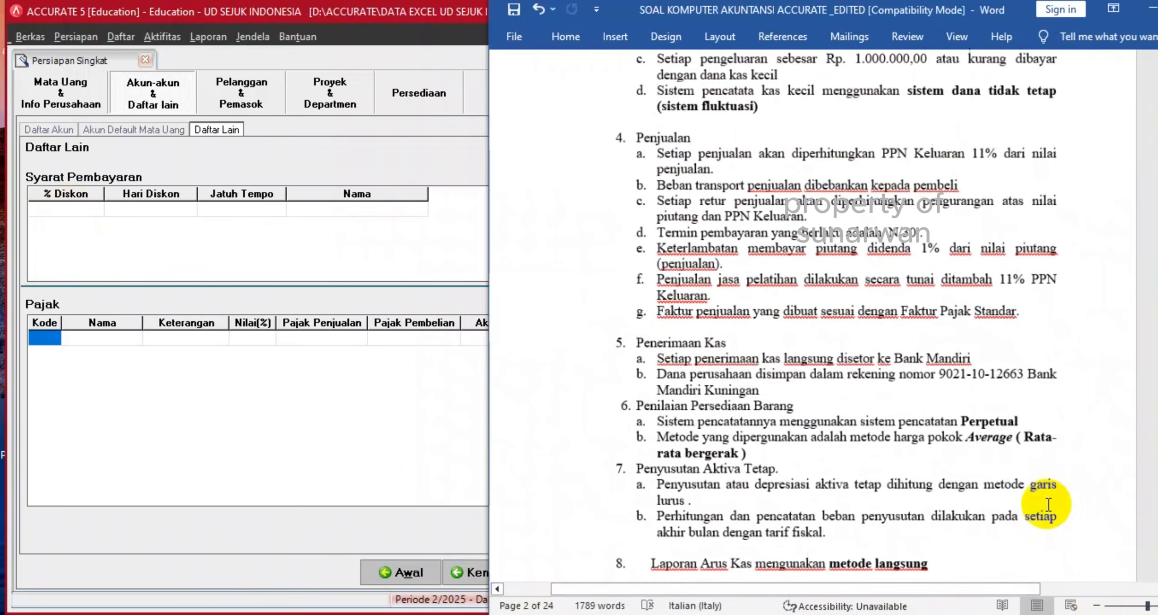
{"action": "left_click_drag", "start_coordinate": [852, 592], "coordinate": [911, 593]}
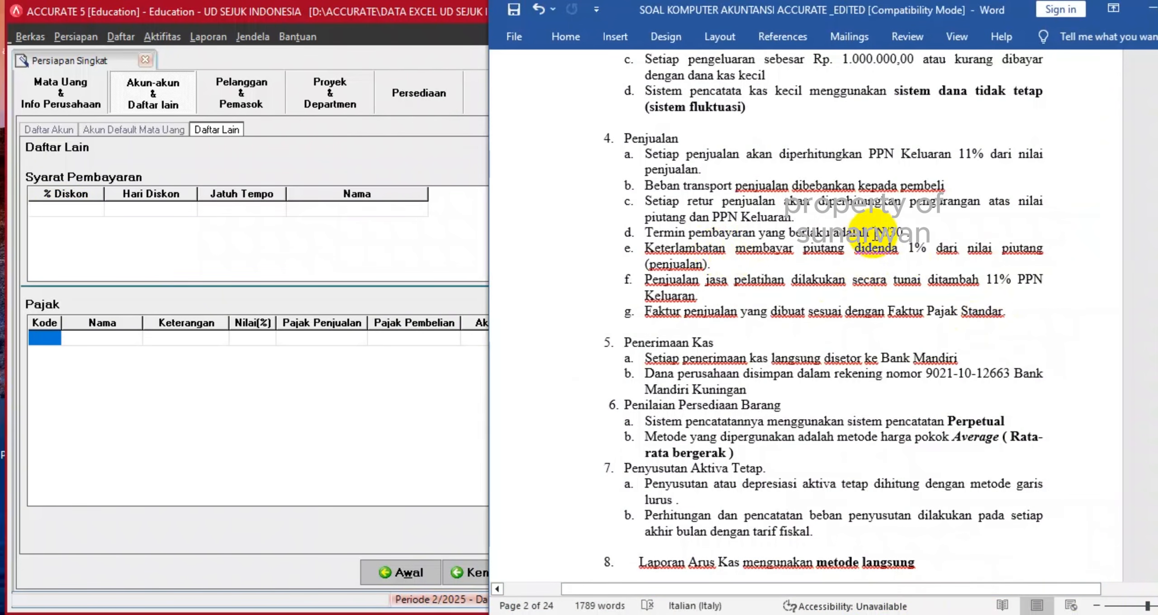
{"action": "left_click_drag", "start_coordinate": [836, 233], "coordinate": [904, 234]}
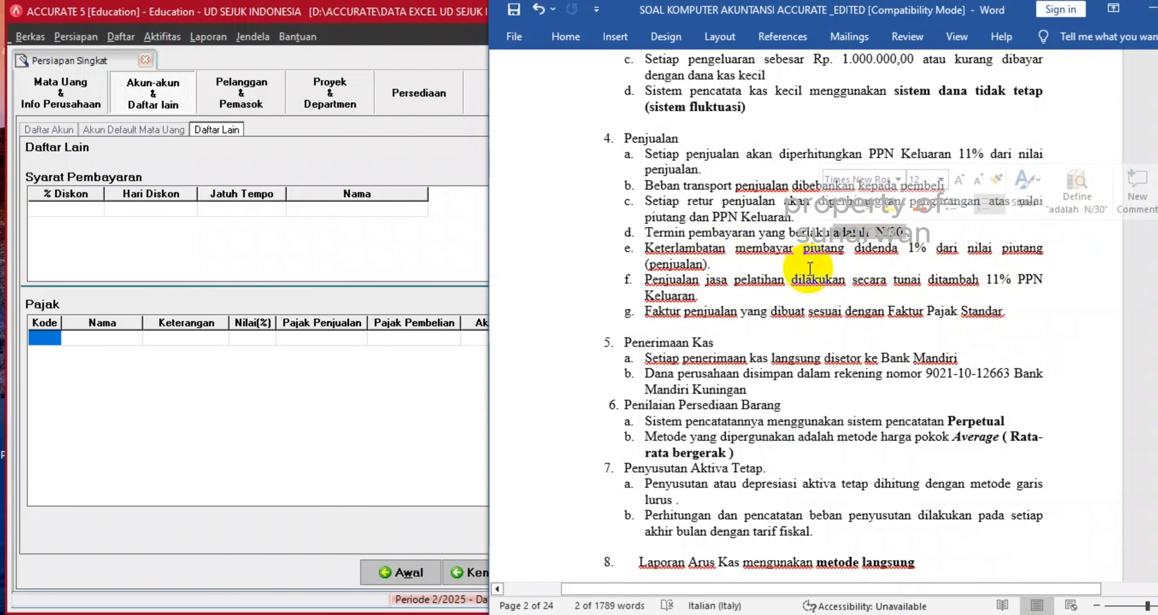
{"action": "scroll", "coordinate": [814, 262], "scroll_direction": "up", "scroll_amount": 3}
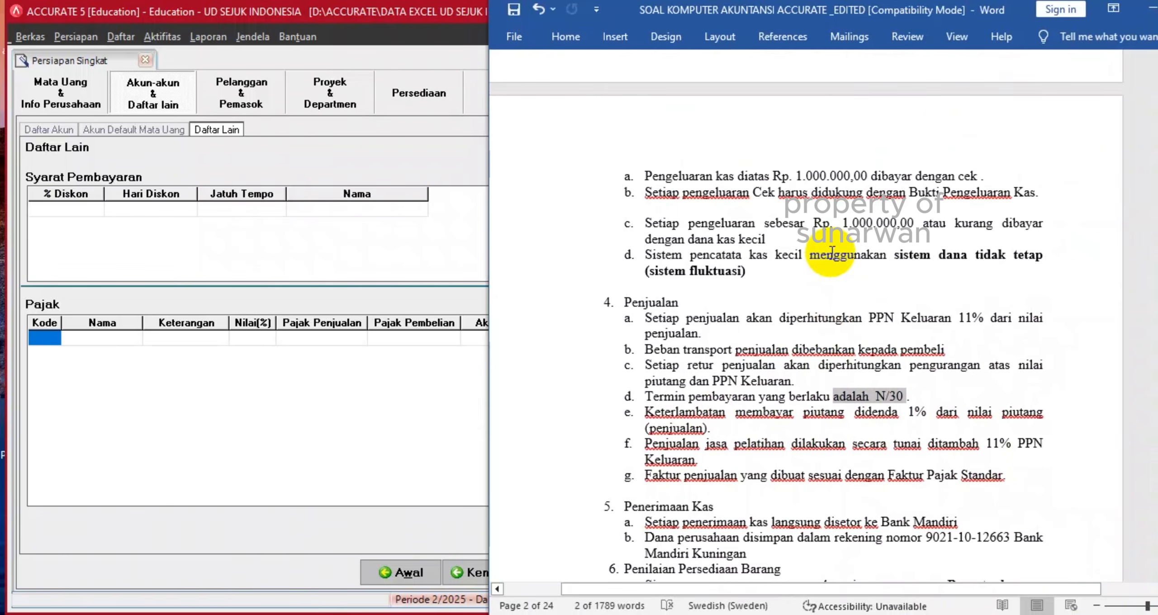
{"action": "scroll", "coordinate": [833, 252], "scroll_direction": "up", "scroll_amount": 7}
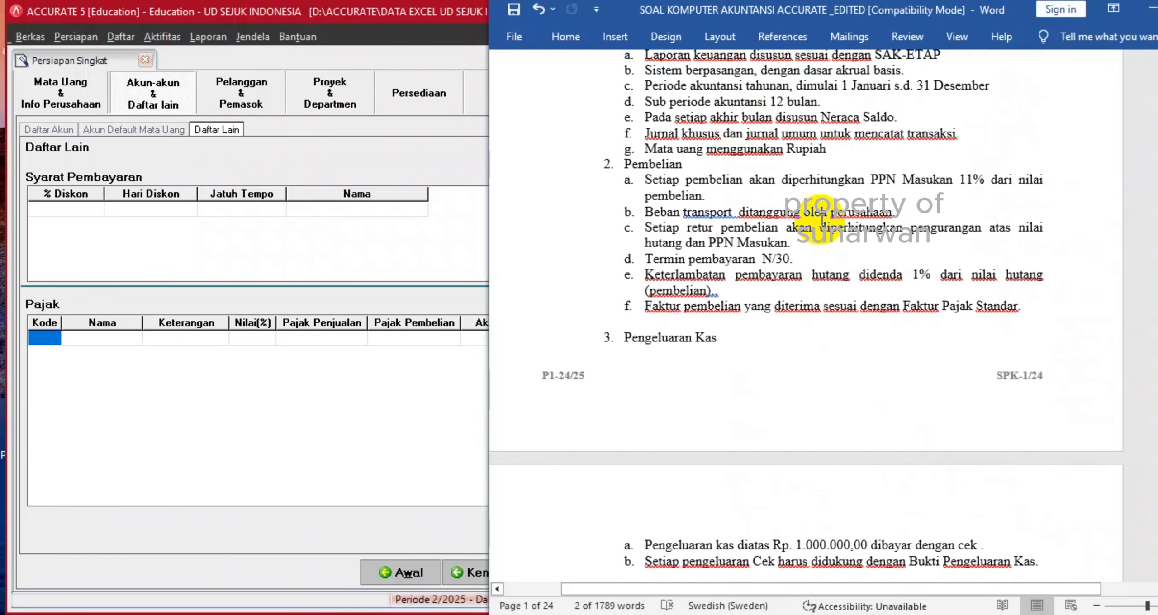
{"action": "left_click", "coordinate": [902, 273]}
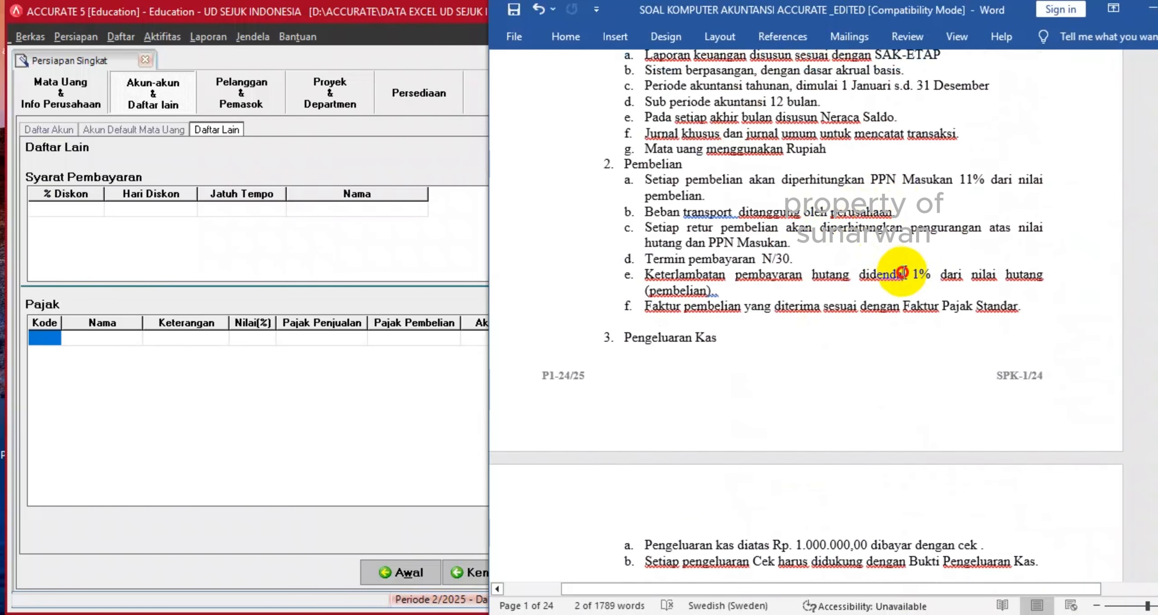
{"action": "left_click_drag", "start_coordinate": [902, 273], "coordinate": [930, 278]}
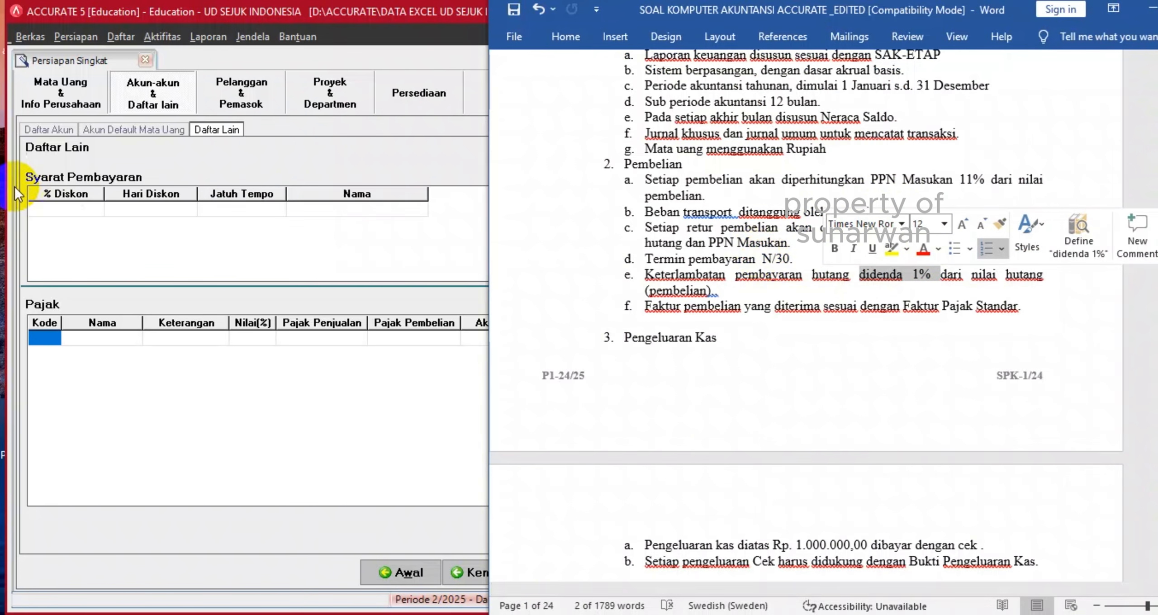
Enter the Net 30 payment term with 0% discount and 30 due days.
{"action": "left_click", "coordinate": [56, 211]}
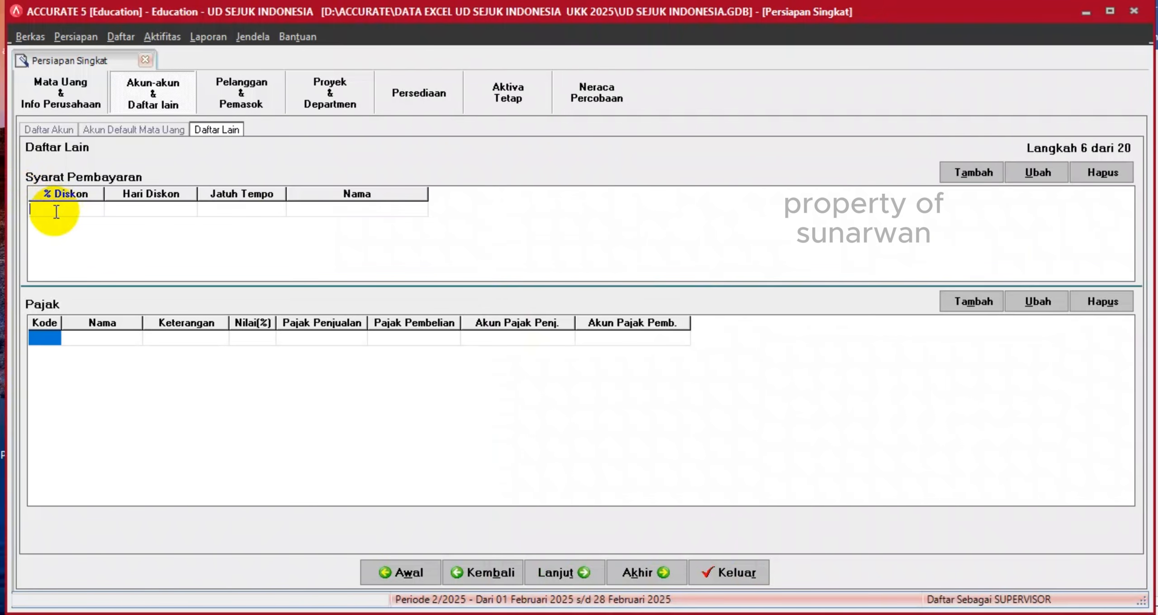
{"action": "type", "text": "0"}
{"action": "key", "text": "Tab"}
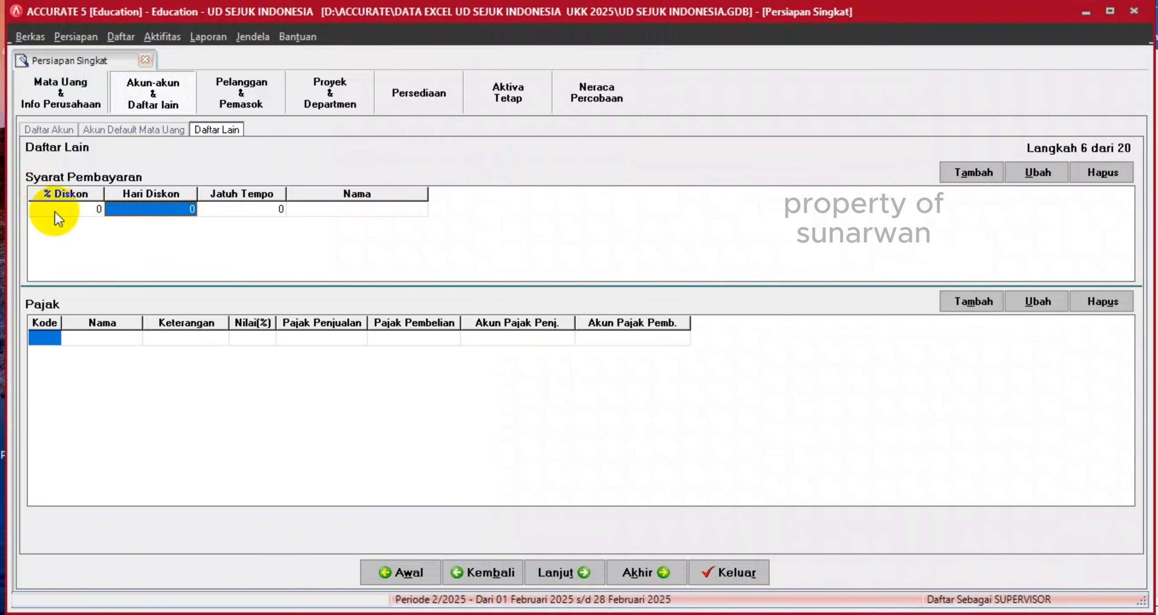
{"action": "key", "text": "Tab"}
{"action": "type", "text": "30"}
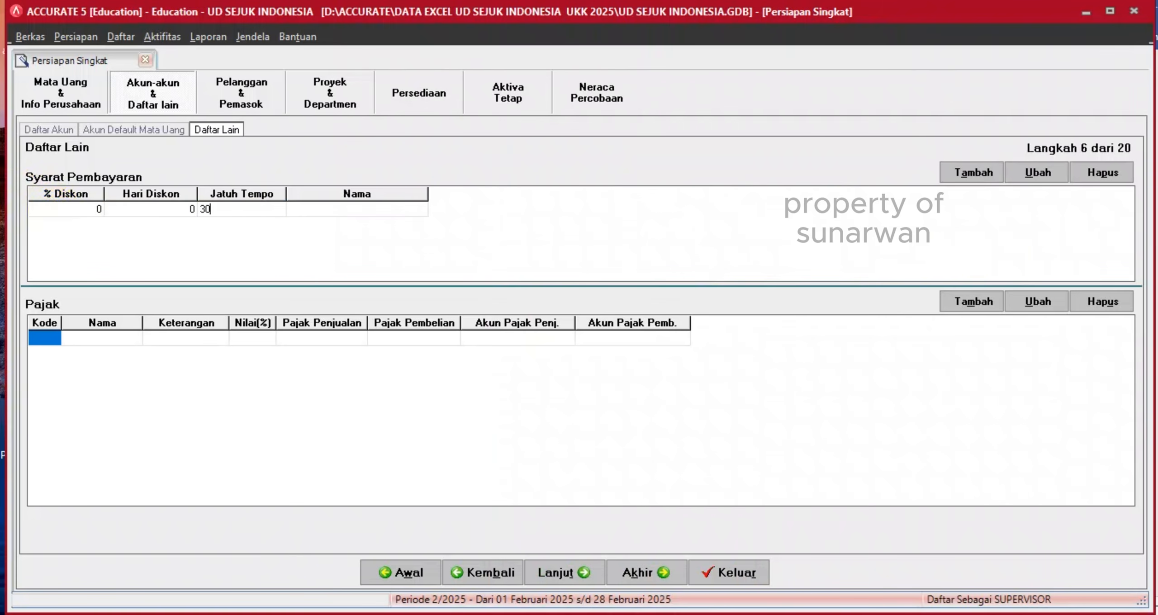
{"action": "key", "text": "Tab"}
{"action": "key", "text": "Return"}
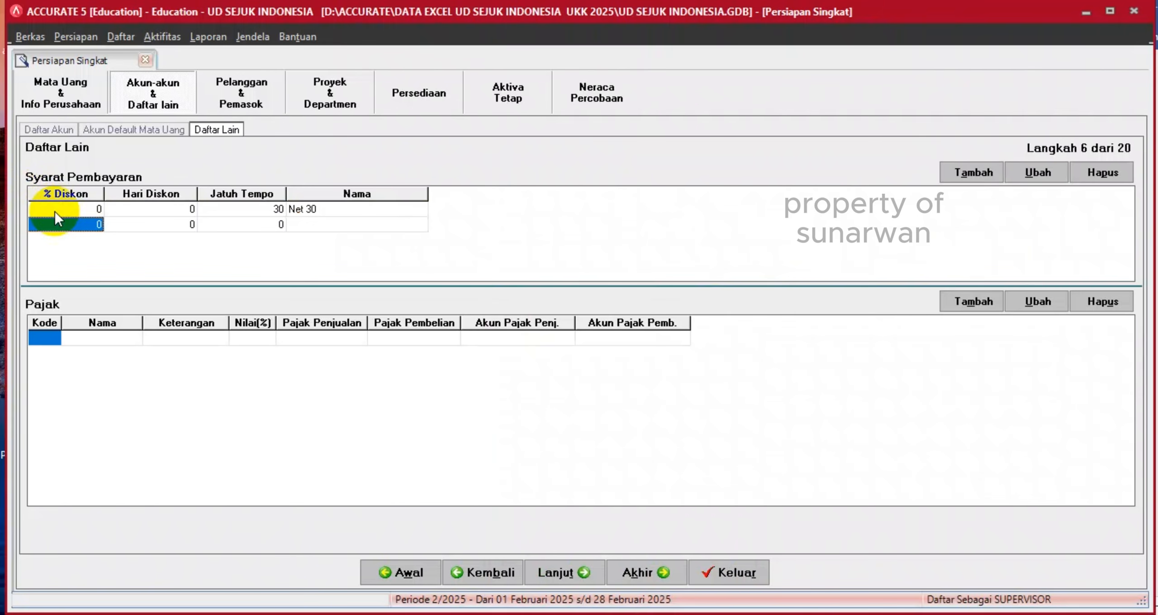
Add the C.O.D payment term with 0 discount, 0 discount days and 0 due days.
{"action": "type", "text": "0"}
{"action": "key", "text": "Tab"}
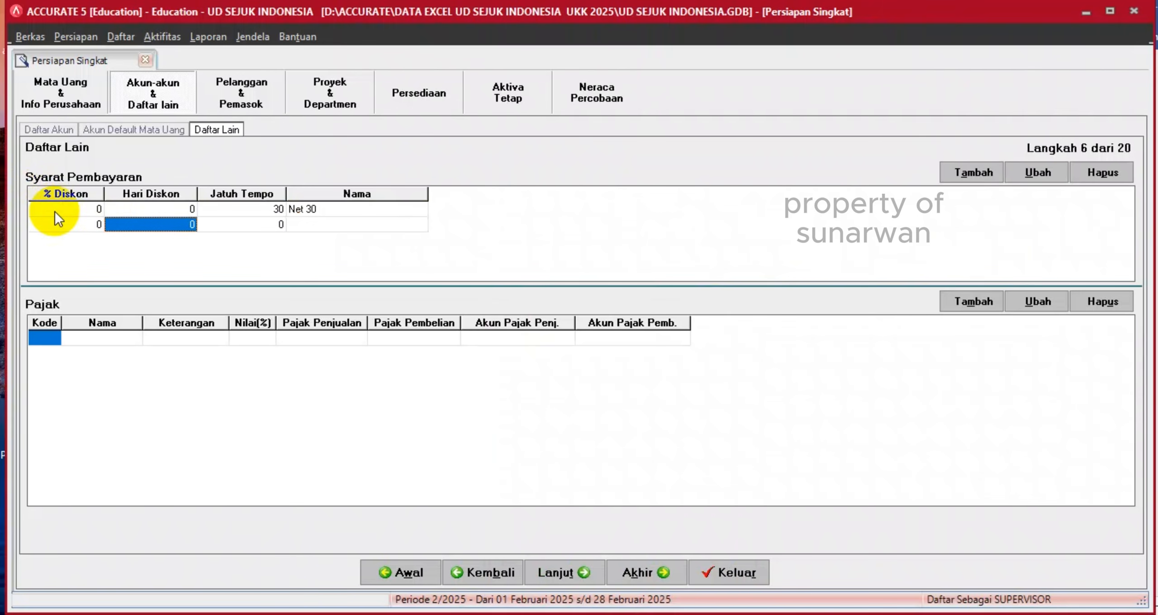
{"action": "type", "text": "0"}
{"action": "key", "text": "Tab"}
{"action": "type", "text": "0"}
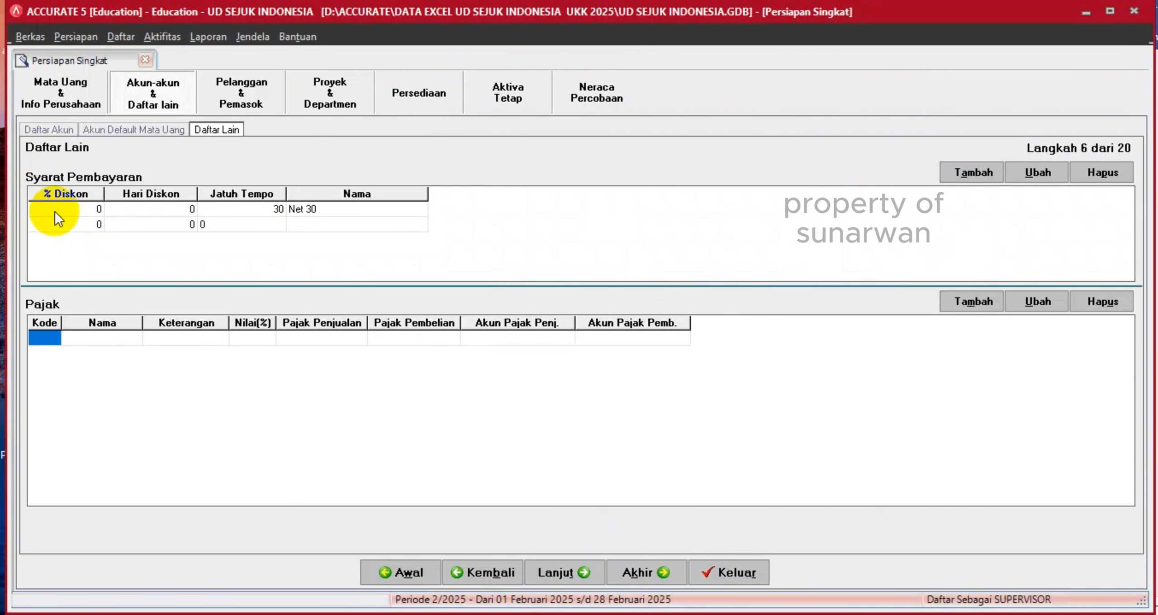
{"action": "key", "text": "Tab"}
{"action": "type", "text": "C.O.D"}
{"action": "key", "text": "Return"}
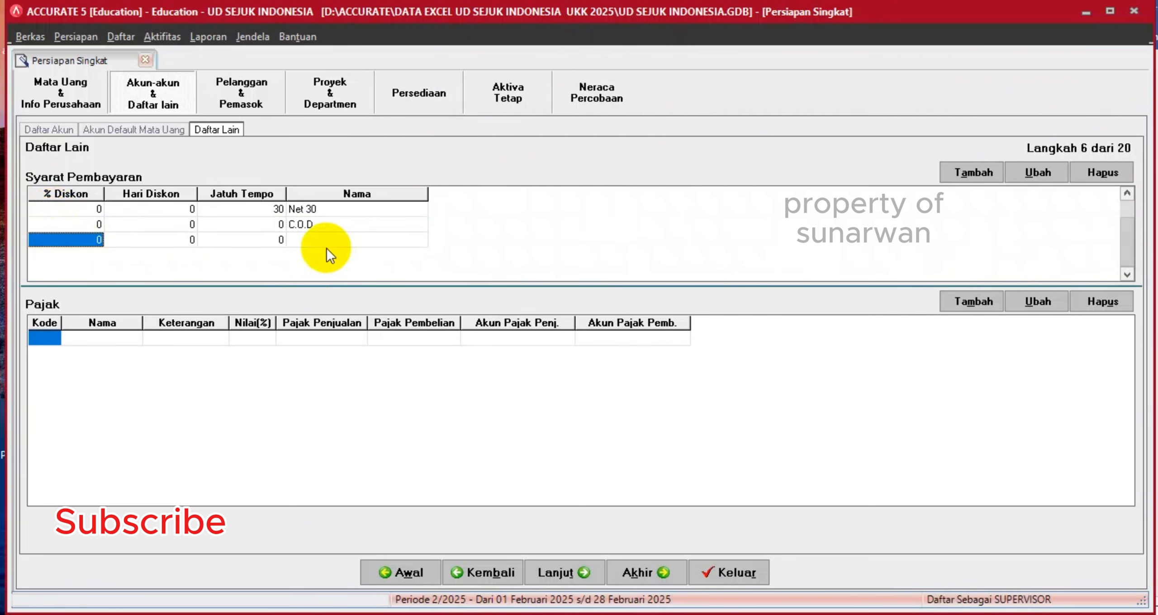
Start a new tax code row, checking the reference document for the tax details.
{"action": "left_click", "coordinate": [37, 338]}
{"action": "key", "text": "alt+Tab"}
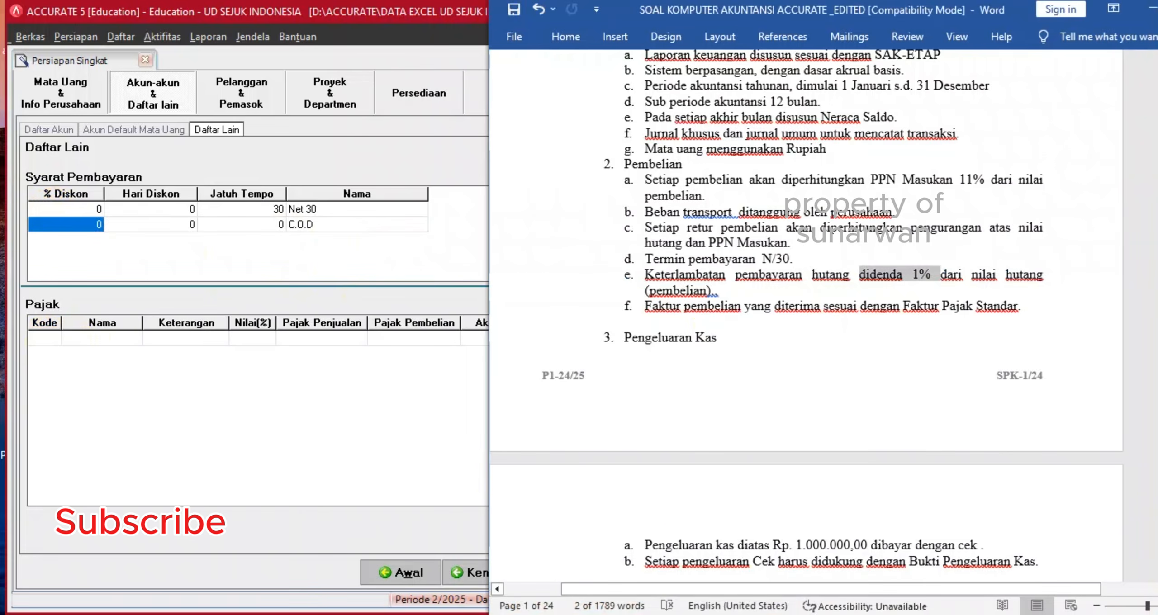
{"action": "scroll", "coordinate": [710, 297], "scroll_direction": "up", "scroll_amount": 5}
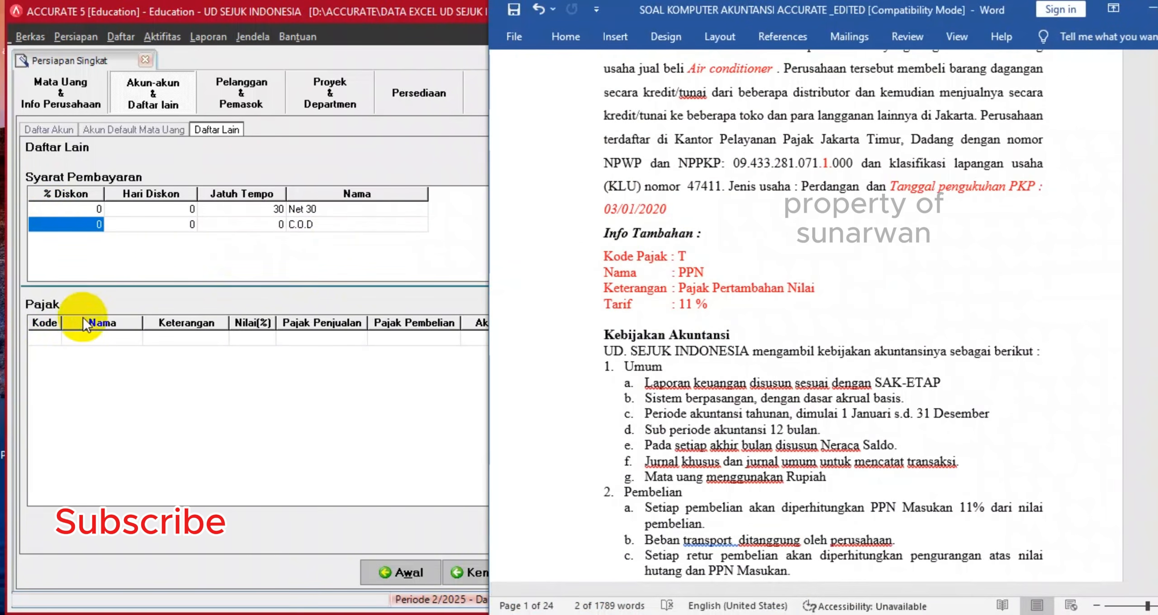
{"action": "left_click", "coordinate": [41, 341]}
Enter tax code T named PPN, described PAJAK PERTAMBAHAN NILAI, at 11%.
{"action": "type", "text": "T"}
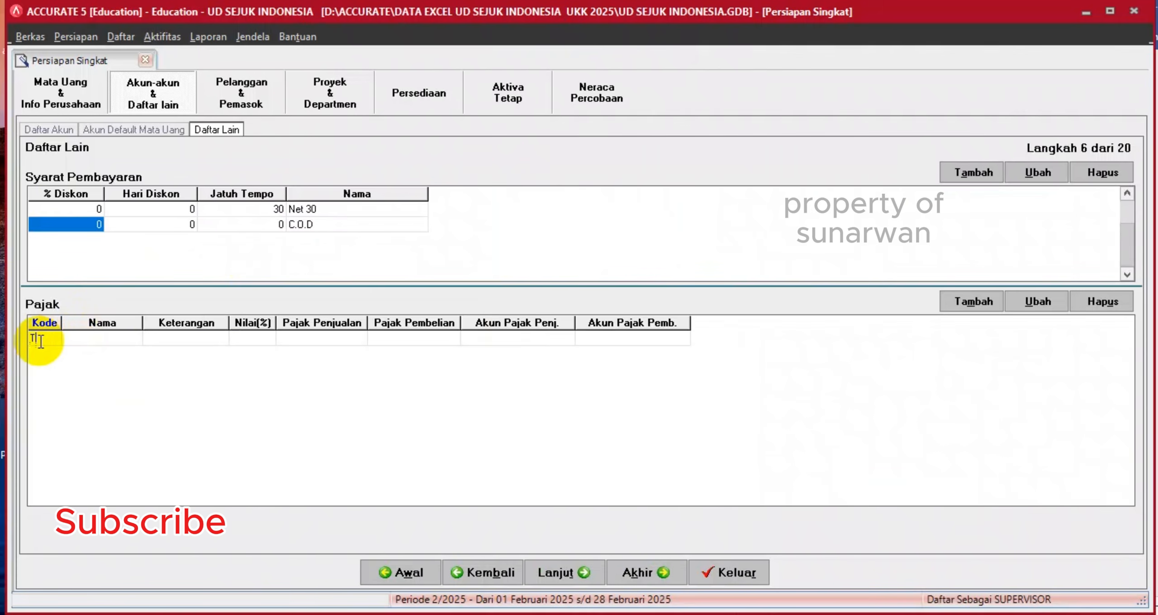
{"action": "key", "text": "Tab"}
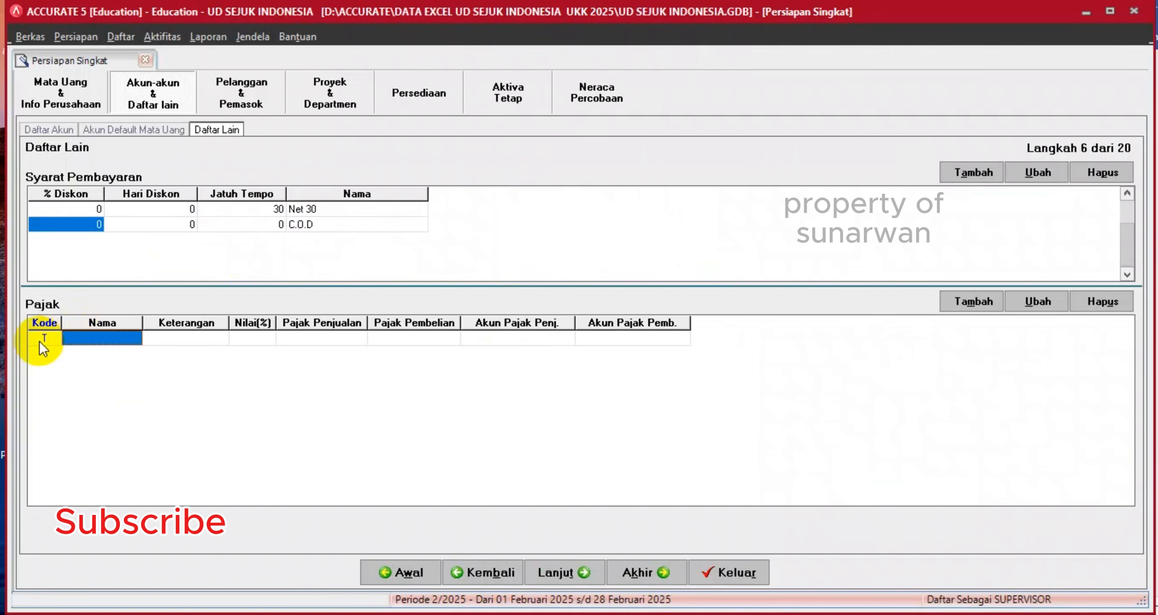
{"action": "type", "text": "p"}
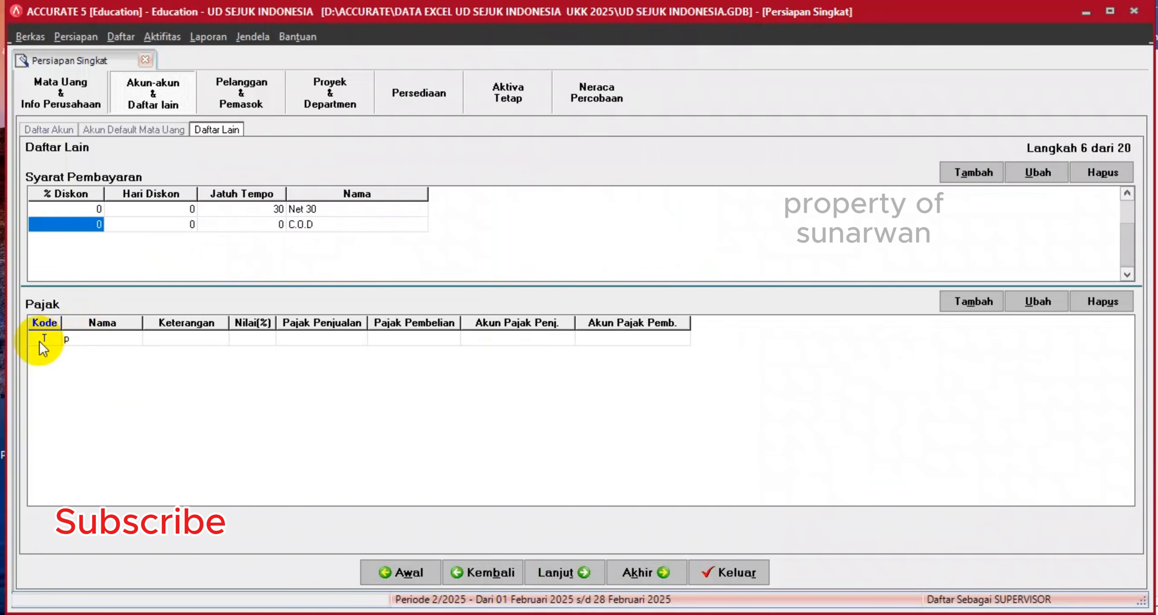
{"action": "type", "text": "PN"}
{"action": "key", "text": "Tab"}
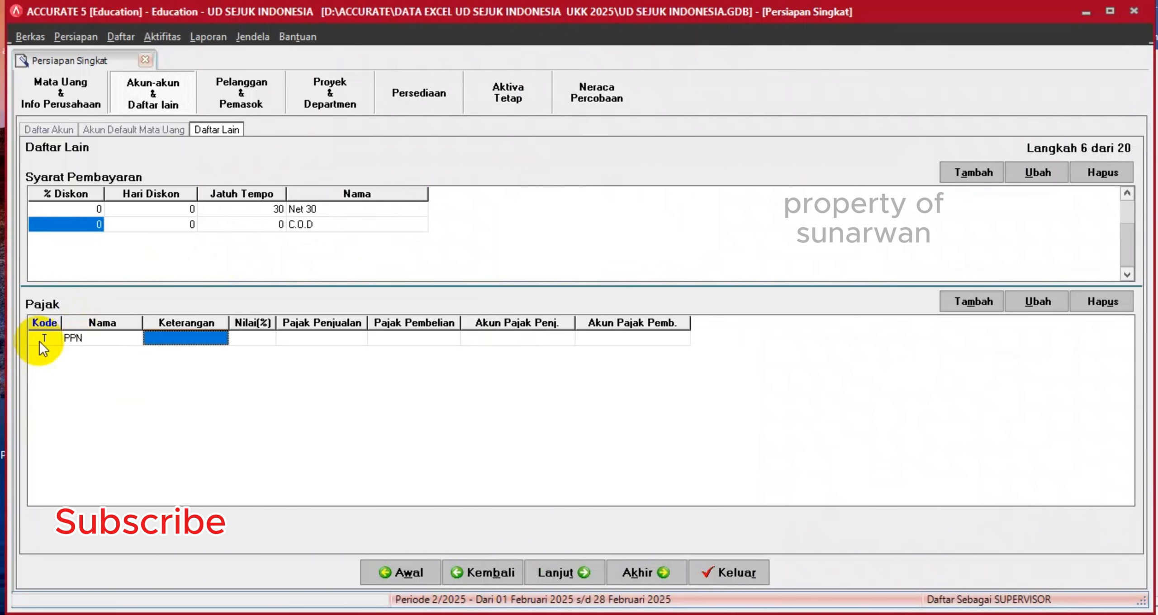
{"action": "type", "text": "PAJAK"}
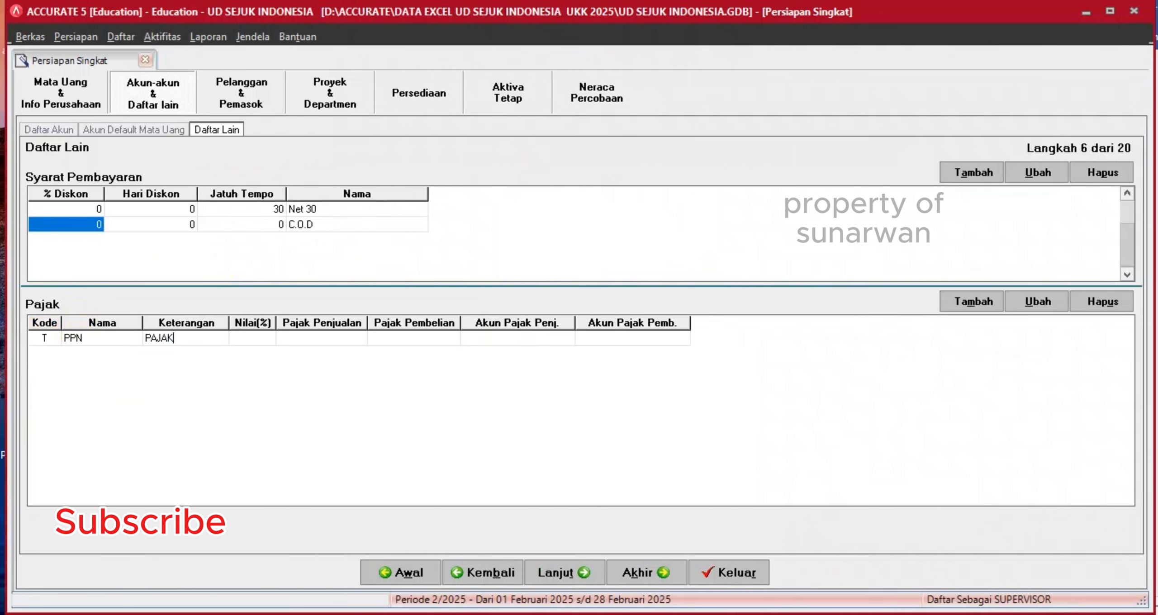
{"action": "type", "text": " PERTA"}
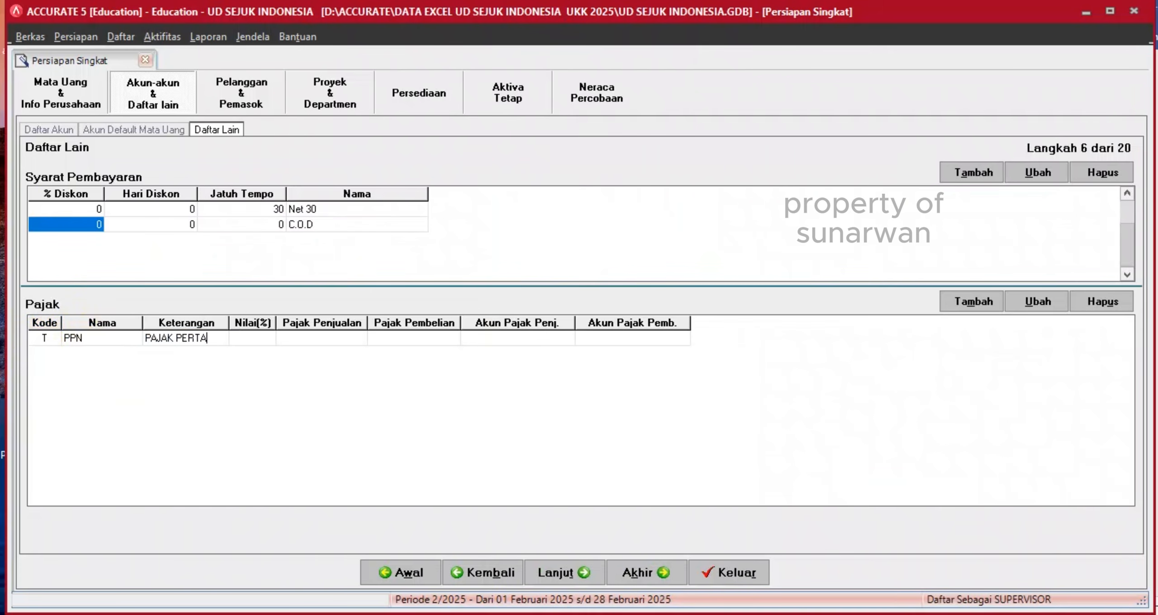
{"action": "type", "text": "MBAHAN NILAI"}
{"action": "left_click", "coordinate": [259, 340]}
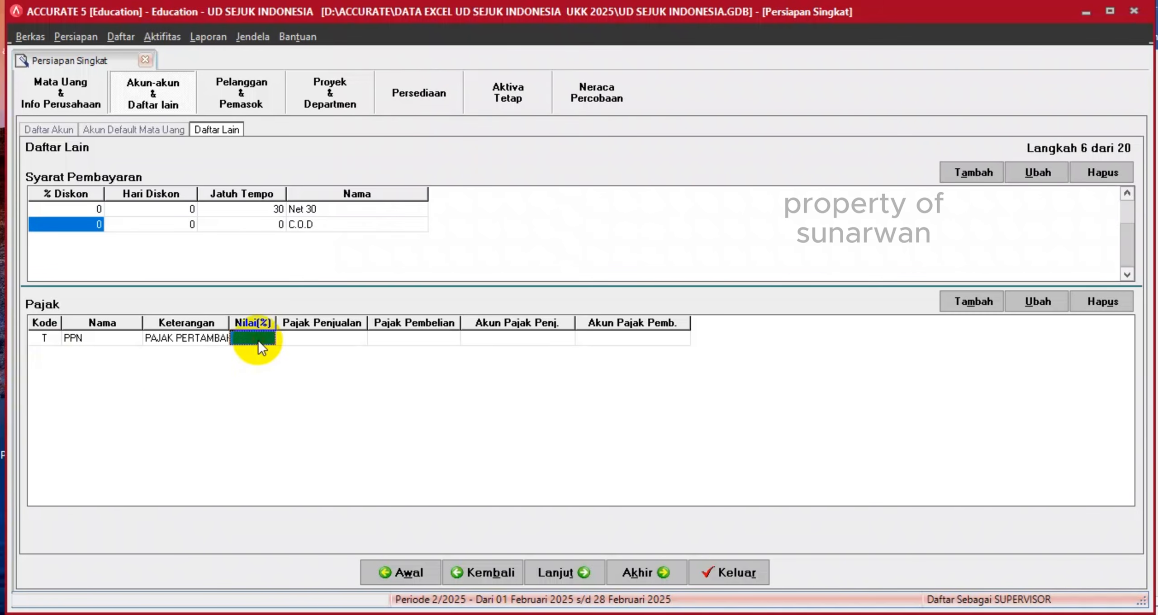
{"action": "type", "text": "11"}
{"action": "key", "text": "Tab"}
Assign 2-1800 PPN Outcome as the sales tax account and 1-1900 PPN Income as the purchase tax account.
{"action": "left_click", "coordinate": [343, 339]}
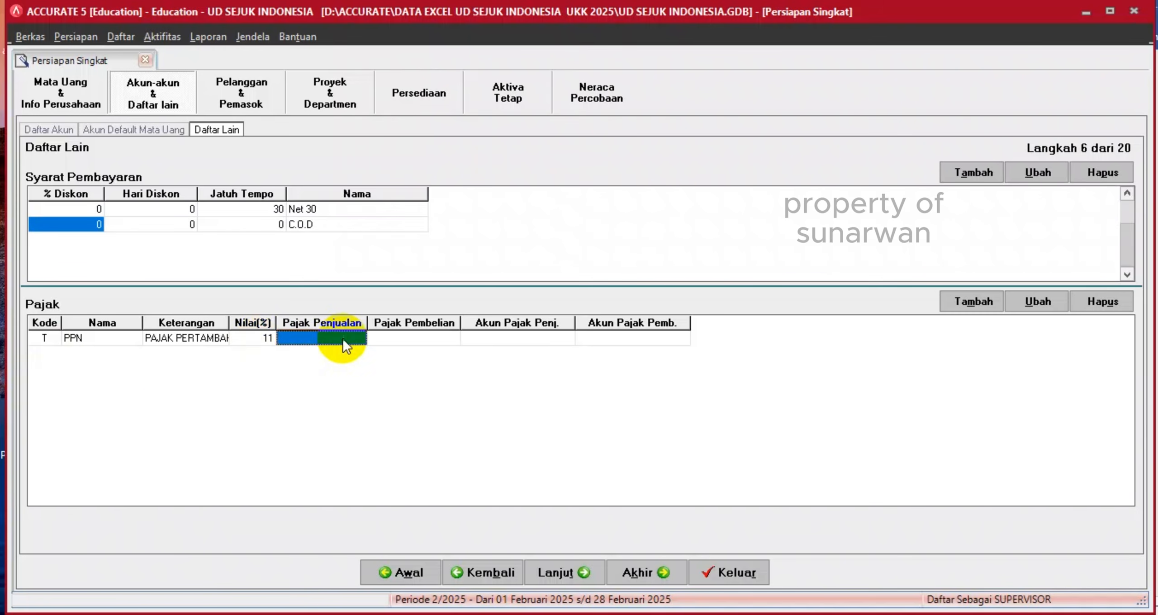
{"action": "left_click", "coordinate": [361, 337]}
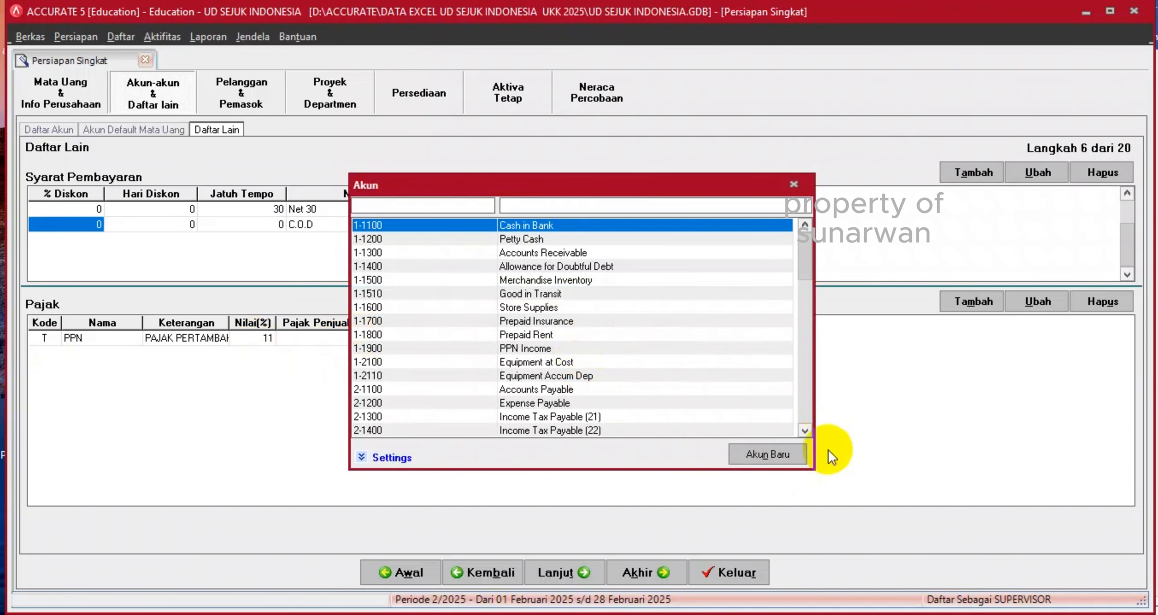
{"action": "left_click", "coordinate": [807, 431]}
{"action": "left_click", "coordinate": [807, 430]}
{"action": "left_click", "coordinate": [807, 431]}
{"action": "left_click", "coordinate": [808, 431]}
{"action": "left_click", "coordinate": [807, 430]}
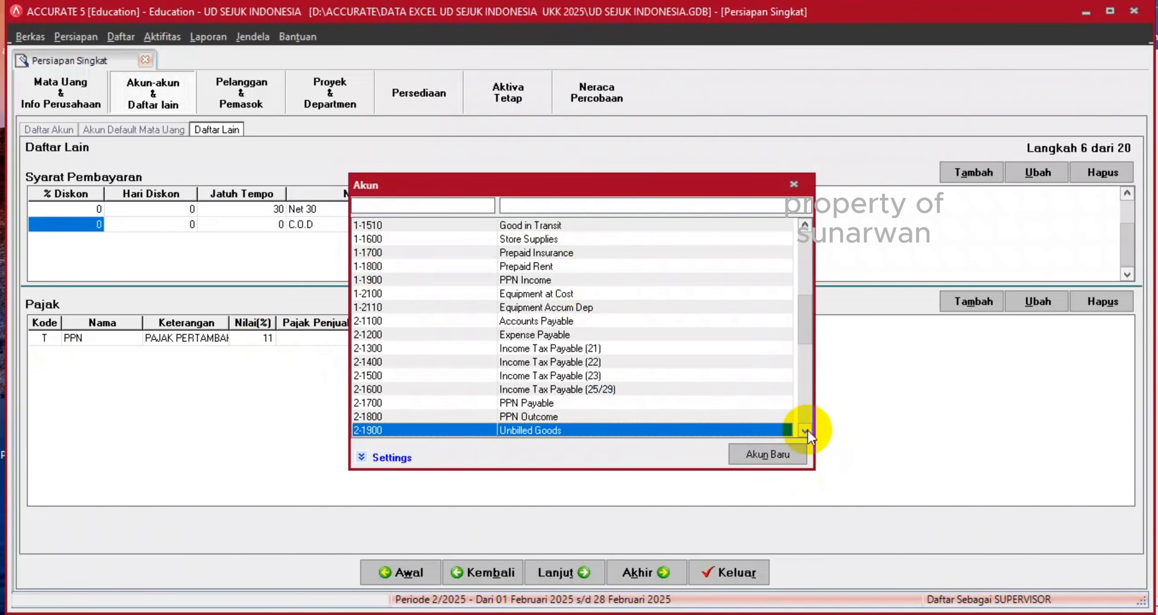
{"action": "double_click", "coordinate": [553, 413]}
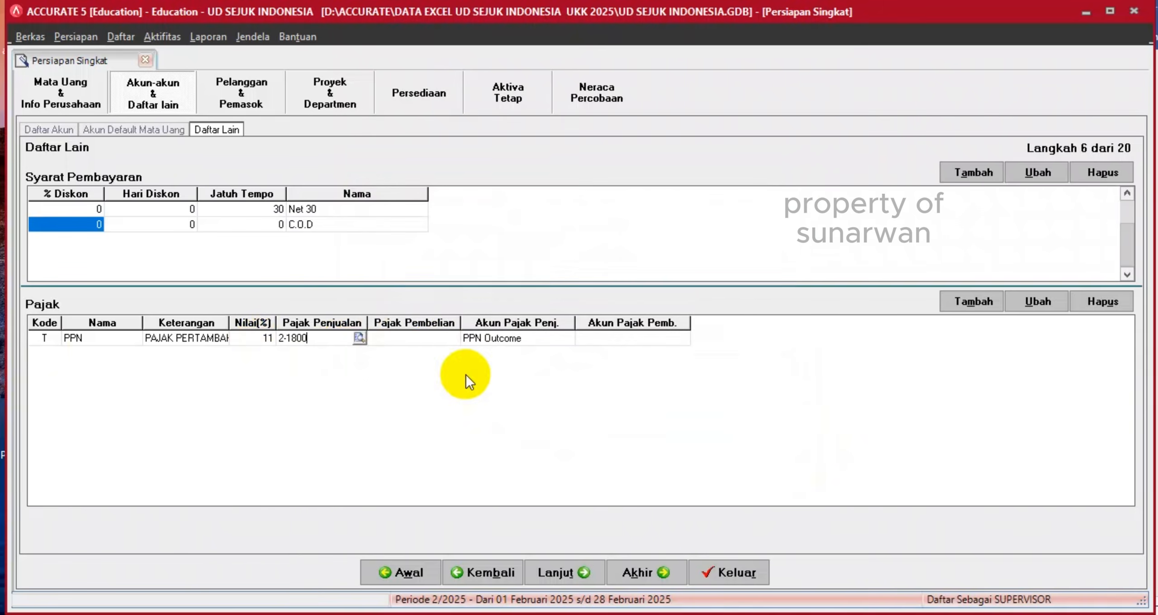
{"action": "left_click", "coordinate": [427, 341]}
{"action": "left_click", "coordinate": [453, 338]}
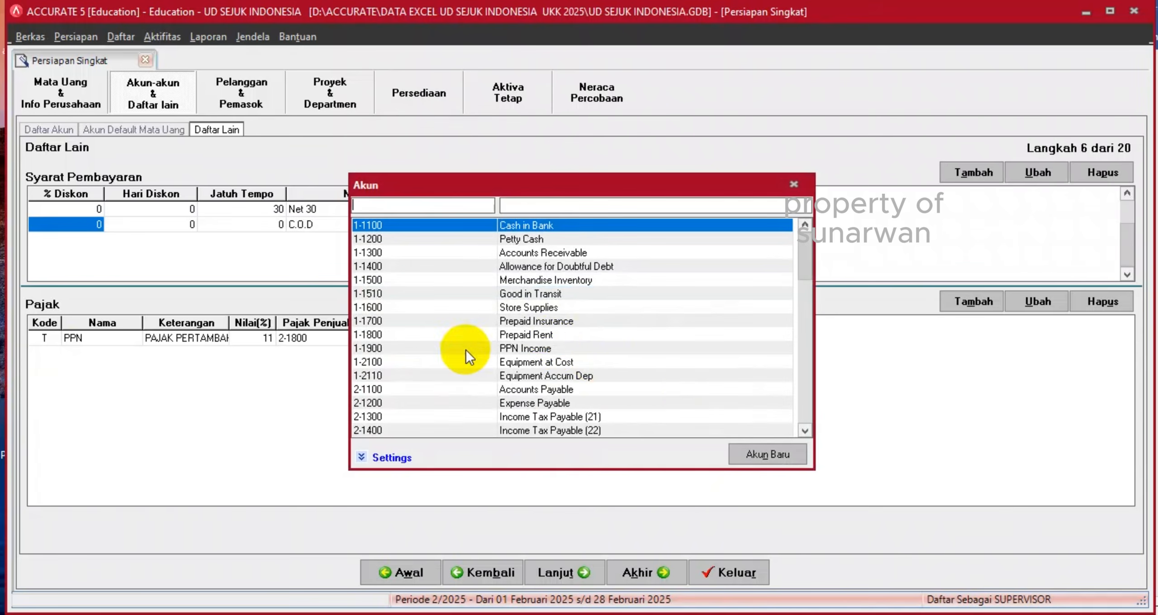
{"action": "double_click", "coordinate": [545, 349]}
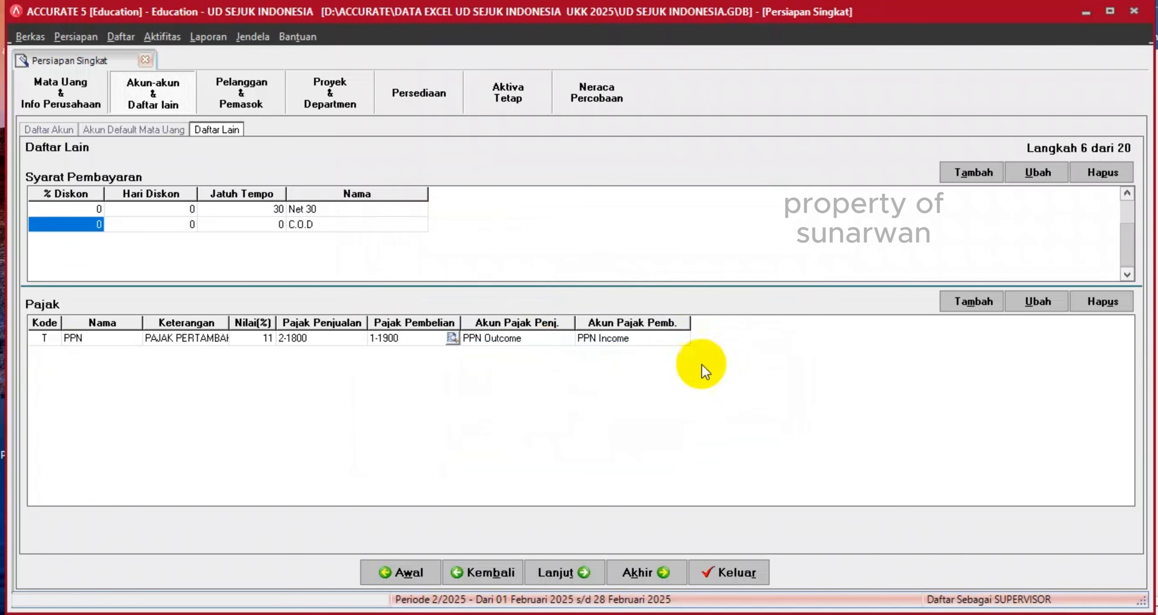
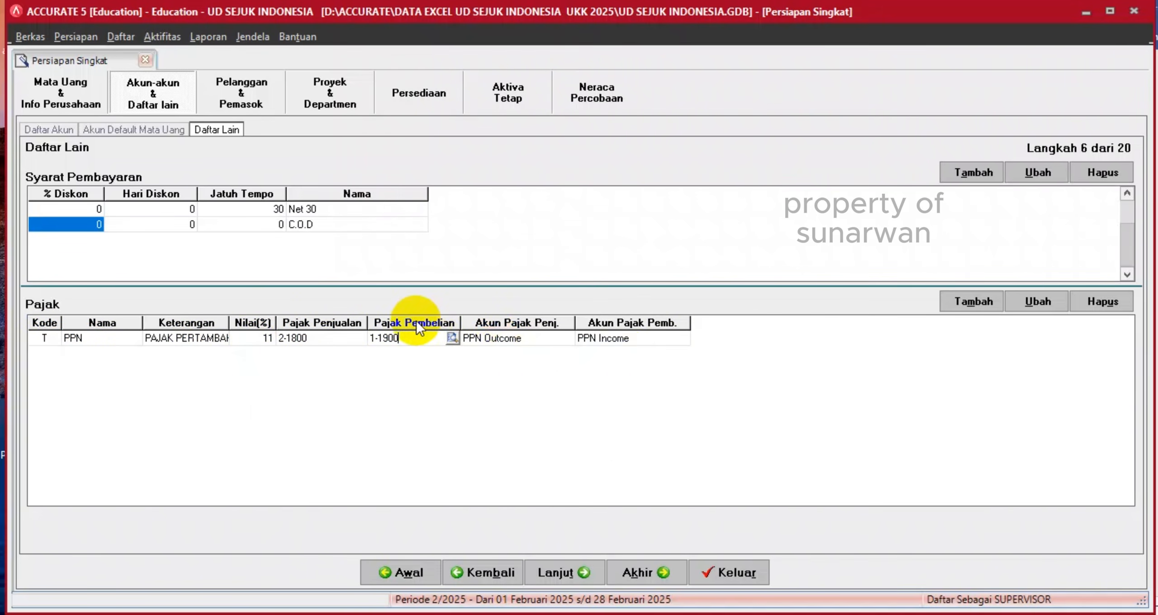
Advance the setup wizard to step 8 (Pelanggan) and open the Impor Pelanggan form.
{"action": "left_click", "coordinate": [574, 554]}
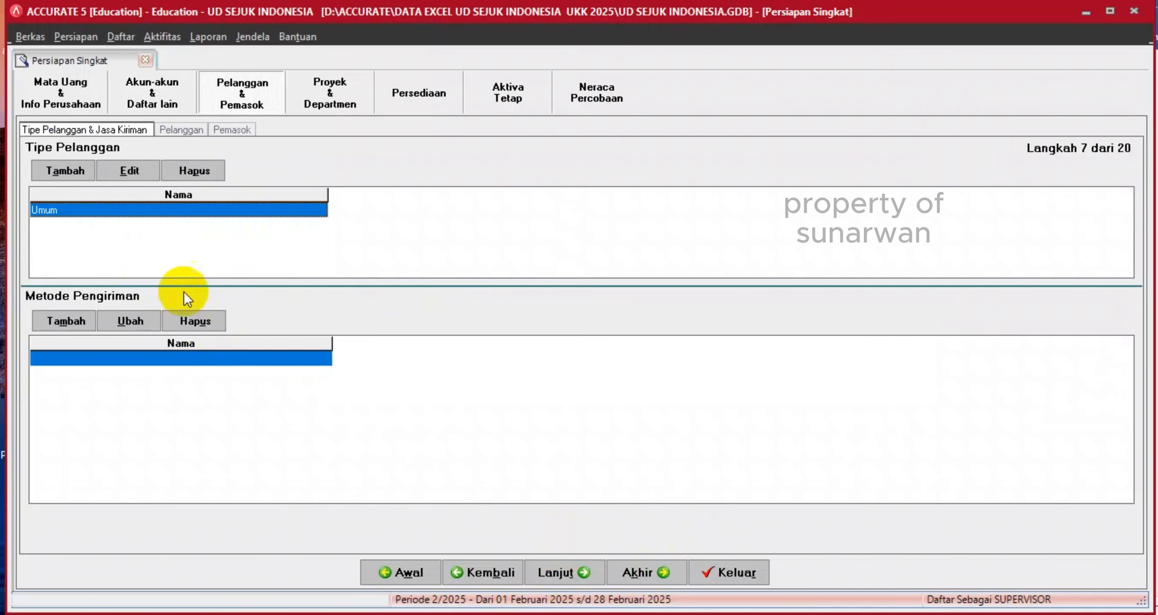
{"action": "left_click", "coordinate": [559, 574]}
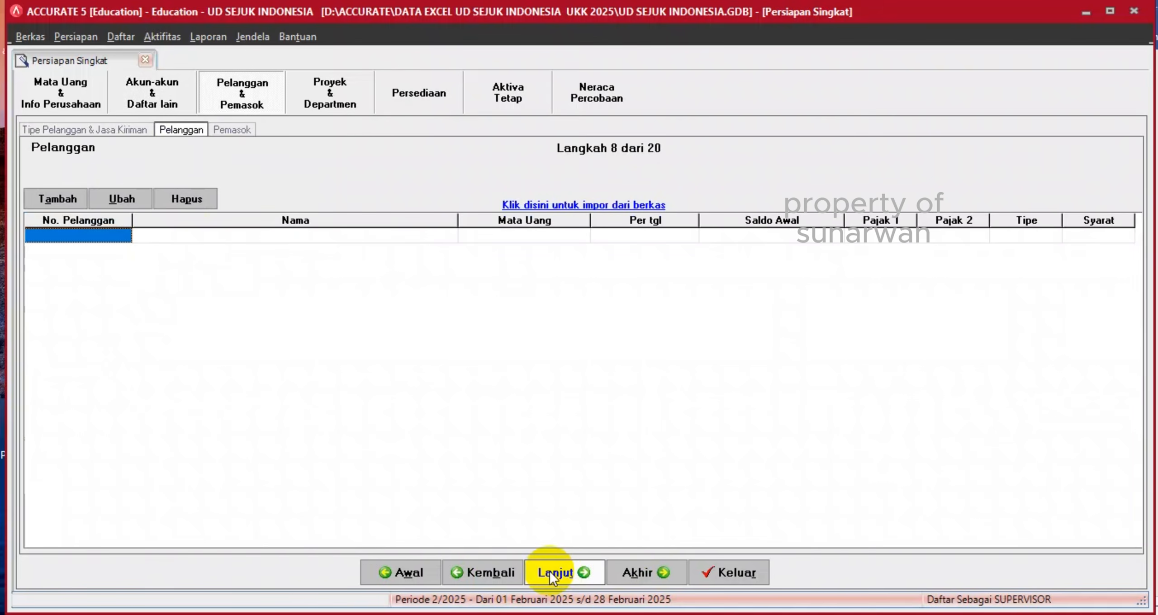
{"action": "left_click", "coordinate": [627, 206]}
{"action": "left_click", "coordinate": [706, 614]}
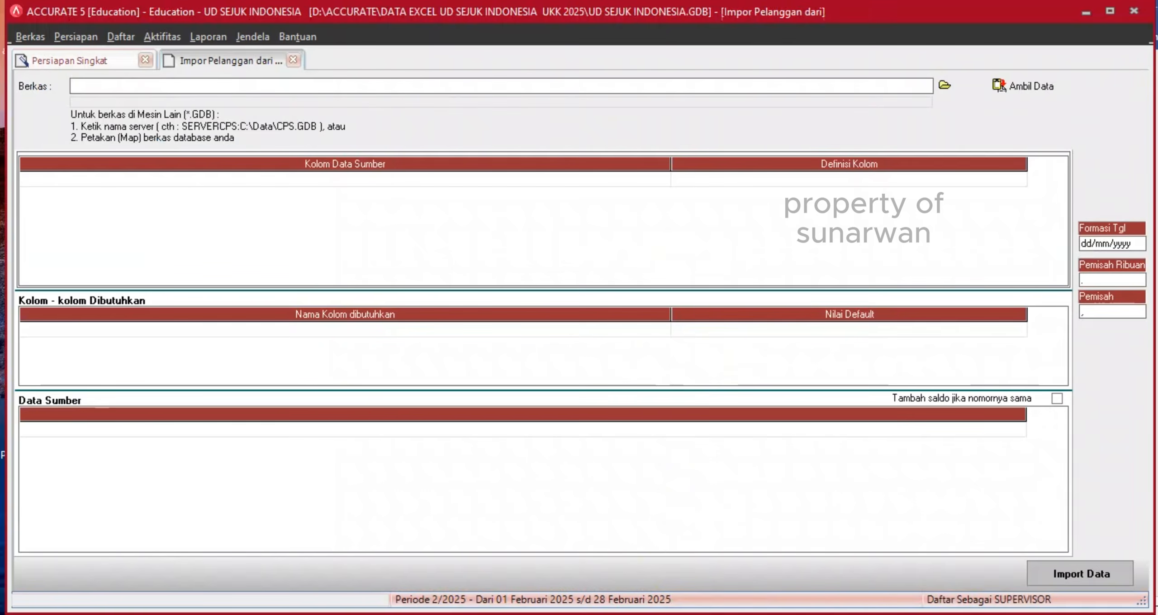
{"action": "scroll", "coordinate": [766, 317], "scroll_direction": "down", "scroll_amount": 5}
{"action": "scroll", "coordinate": [931, 308], "scroll_direction": "down", "scroll_amount": 20}
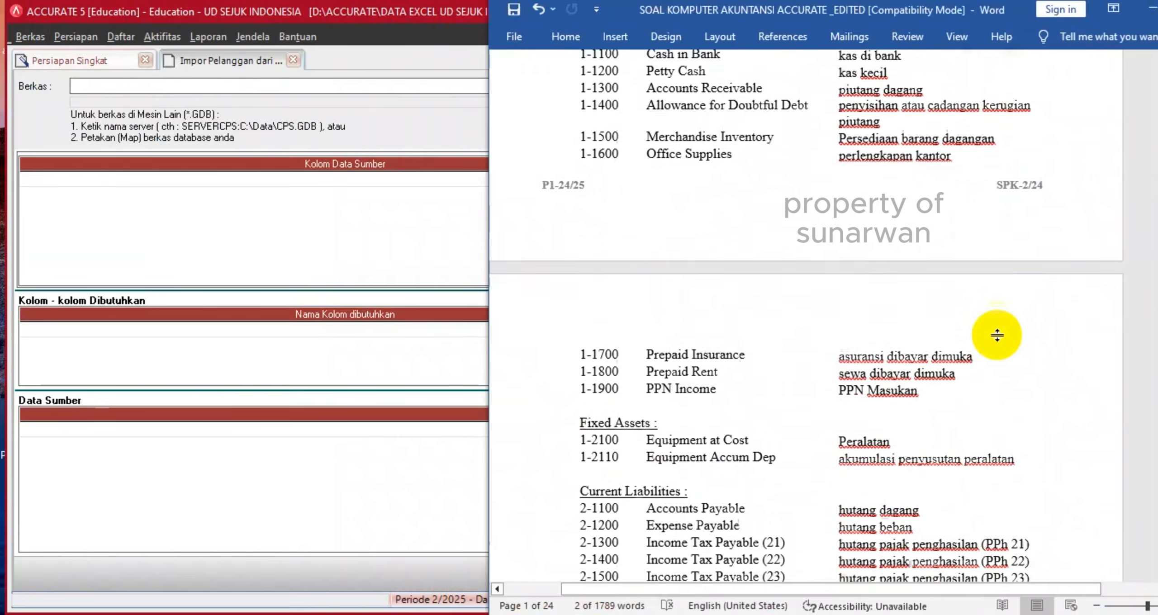
{"action": "scroll", "coordinate": [991, 355], "scroll_direction": "down", "scroll_amount": 20}
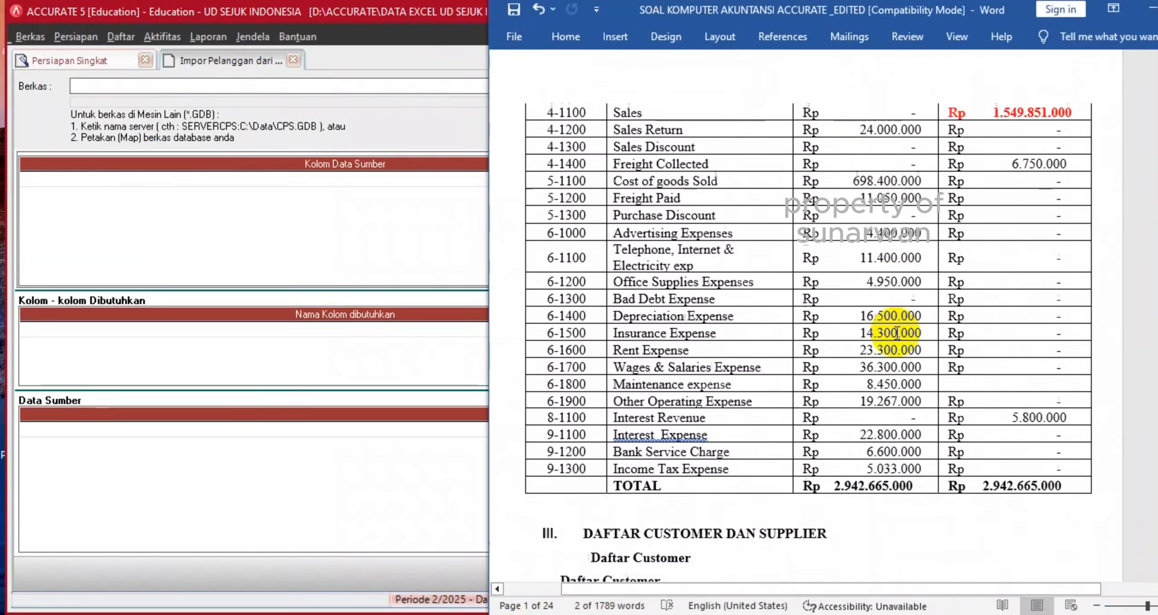
{"action": "scroll", "coordinate": [951, 330], "scroll_direction": "up", "scroll_amount": 8}
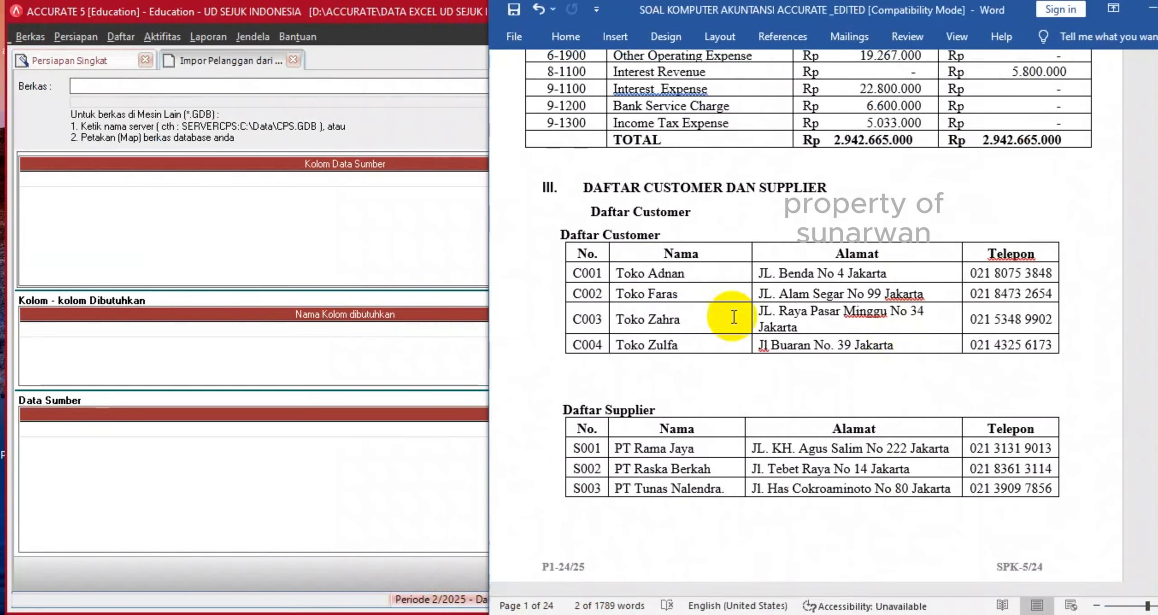
{"action": "scroll", "coordinate": [738, 308], "scroll_direction": "down", "scroll_amount": 8}
{"action": "scroll", "coordinate": [742, 312], "scroll_direction": "down", "scroll_amount": 10}
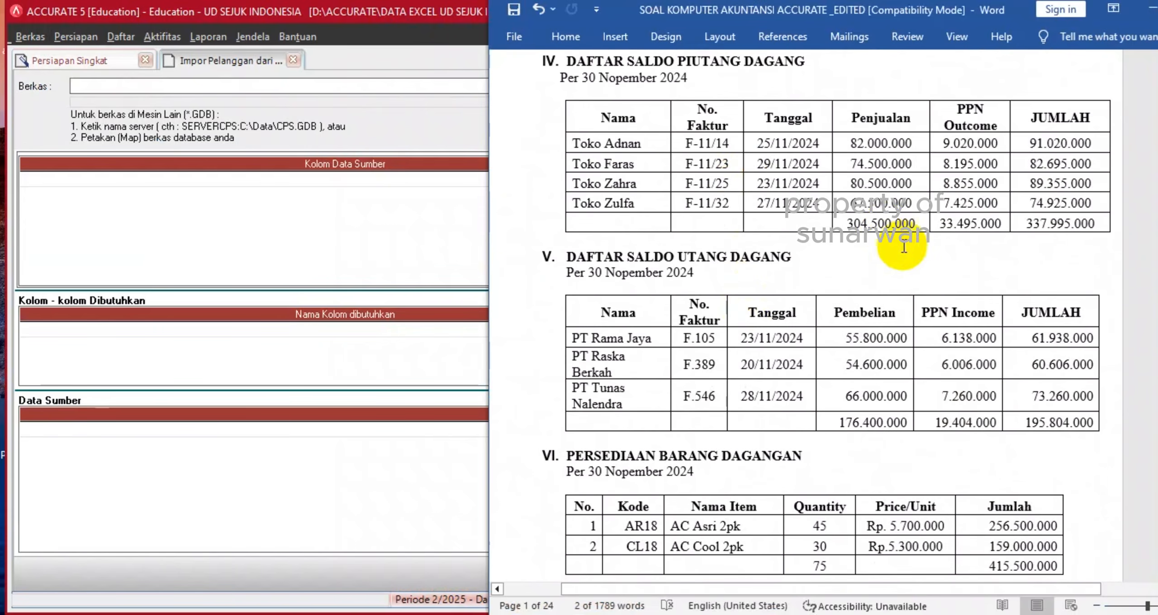
{"action": "scroll", "coordinate": [832, 227], "scroll_direction": "up", "scroll_amount": 1}
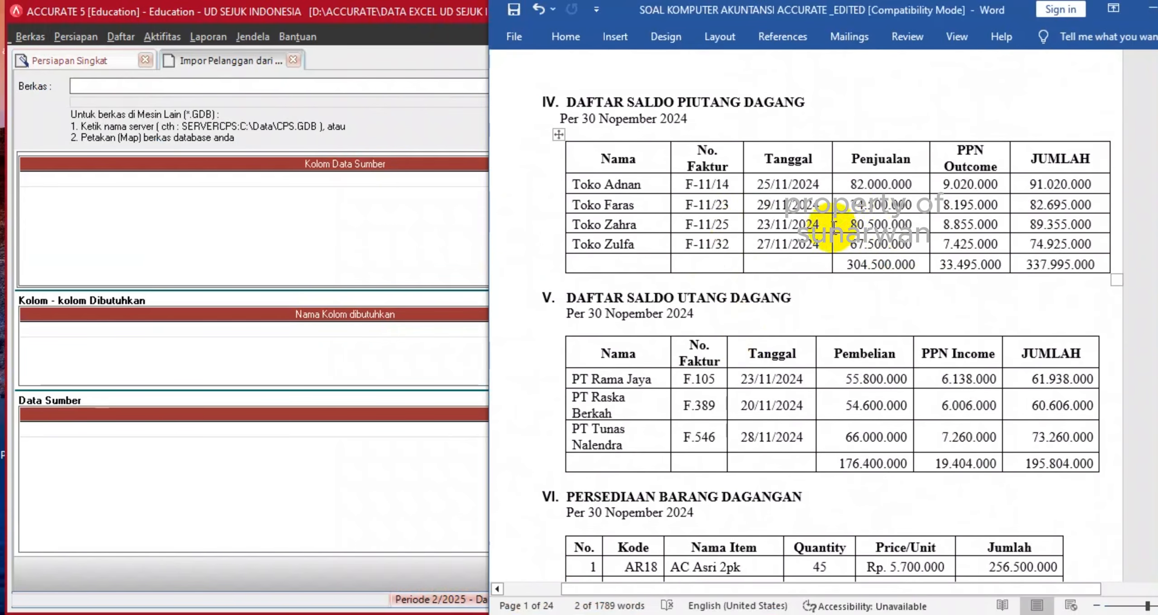
{"action": "left_click", "coordinate": [342, 250]}
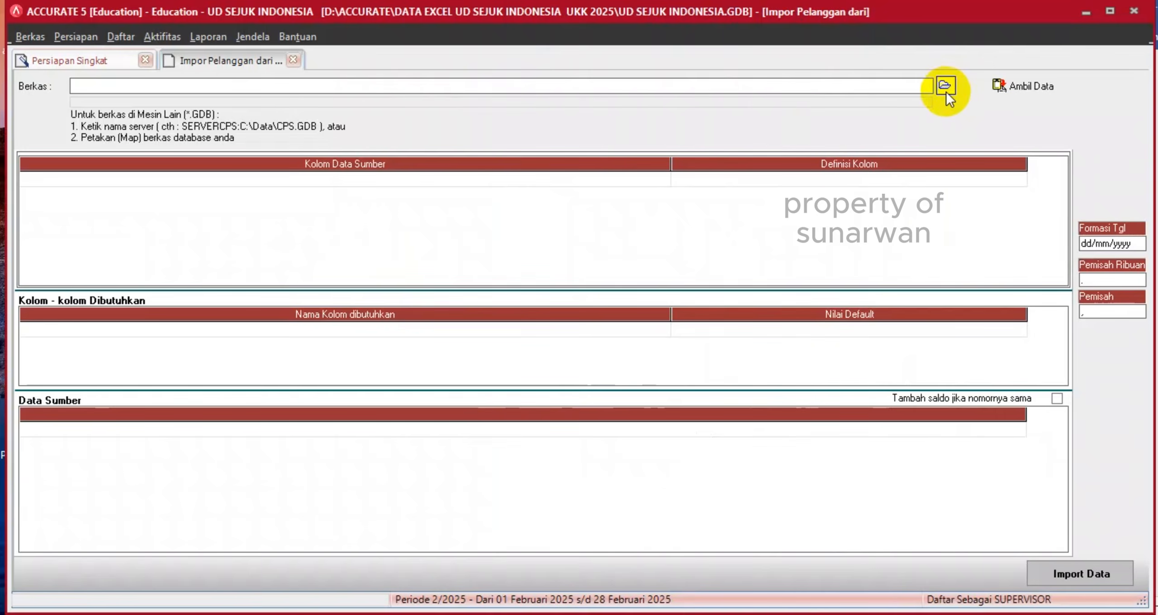
Load the Excel file 2. DAFTAR PELANGGAN UD. SEJUK.xls into the customer import grids.
{"action": "left_click", "coordinate": [947, 92]}
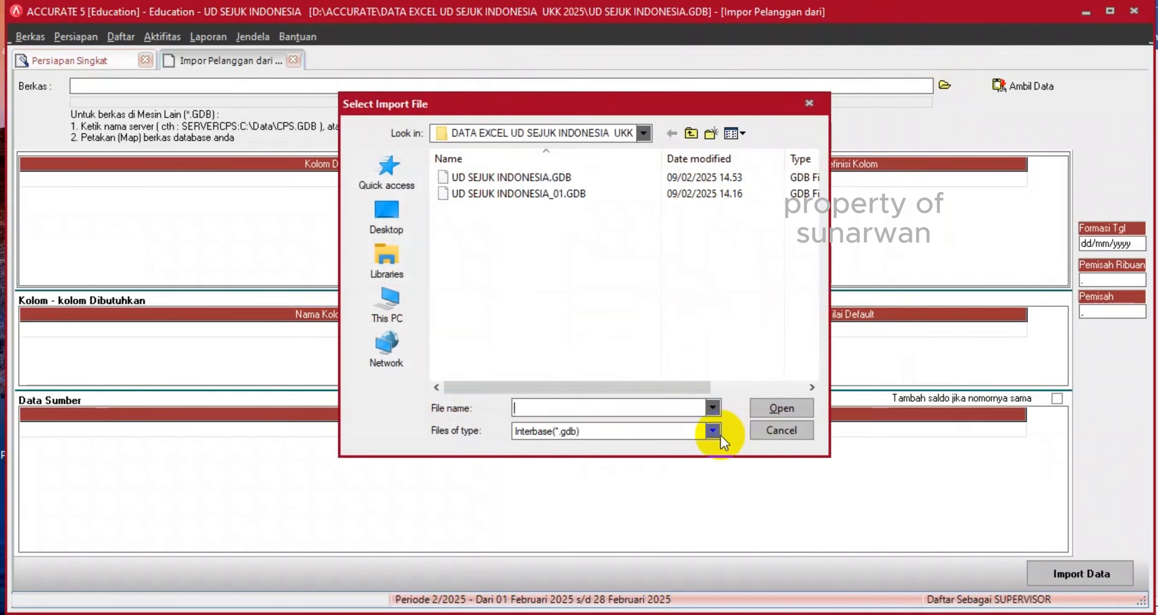
{"action": "left_click", "coordinate": [721, 436]}
{"action": "left_click", "coordinate": [616, 457]}
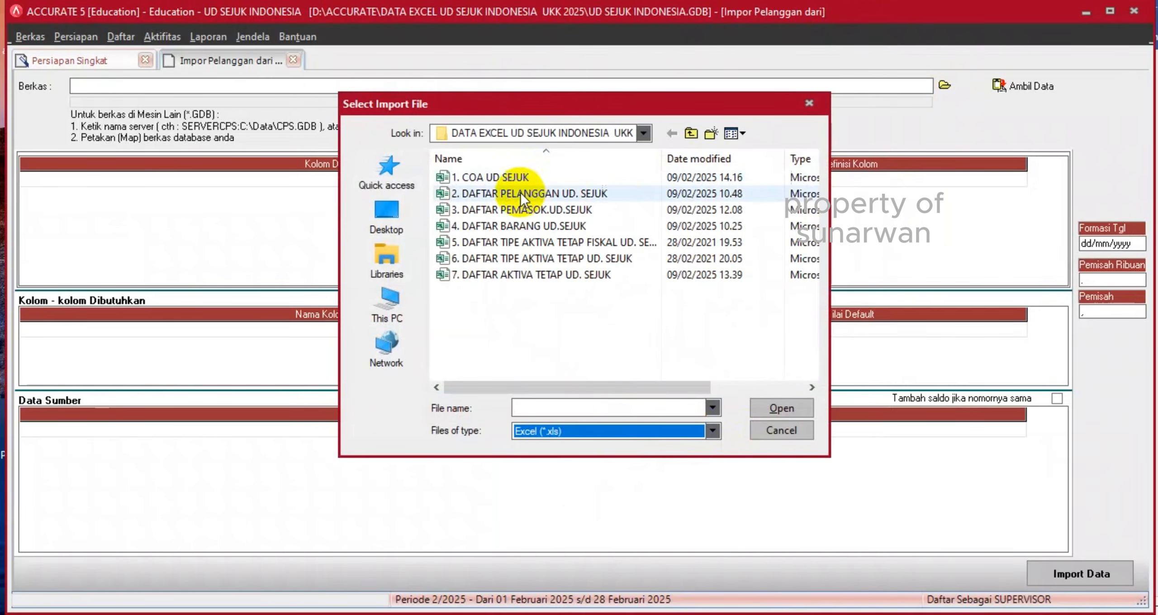
{"action": "double_click", "coordinate": [567, 190]}
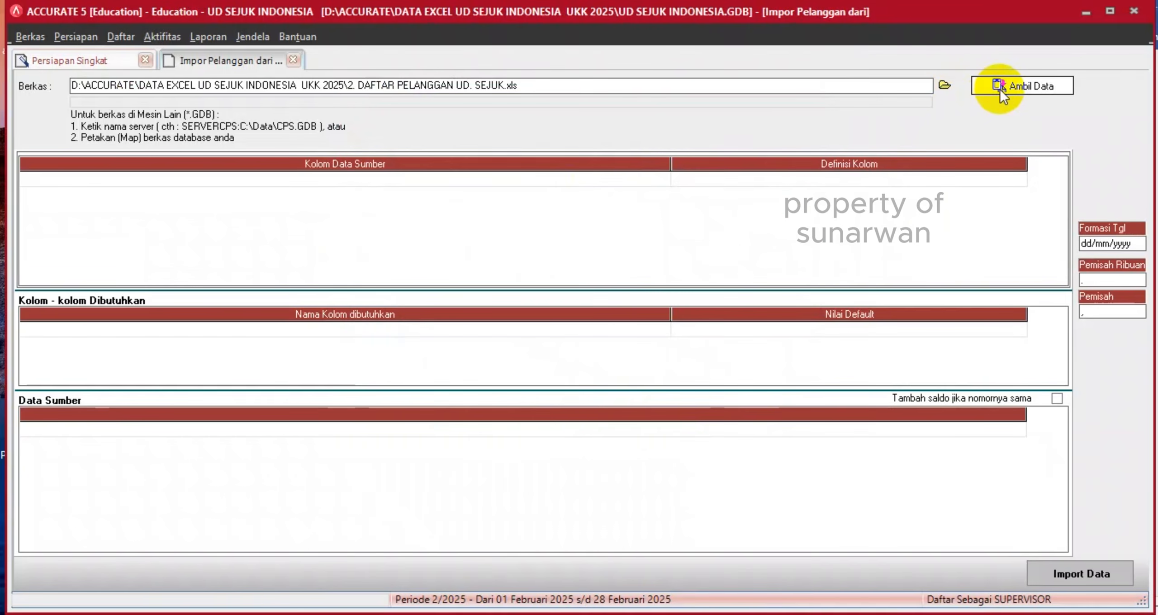
{"action": "left_click", "coordinate": [1005, 86]}
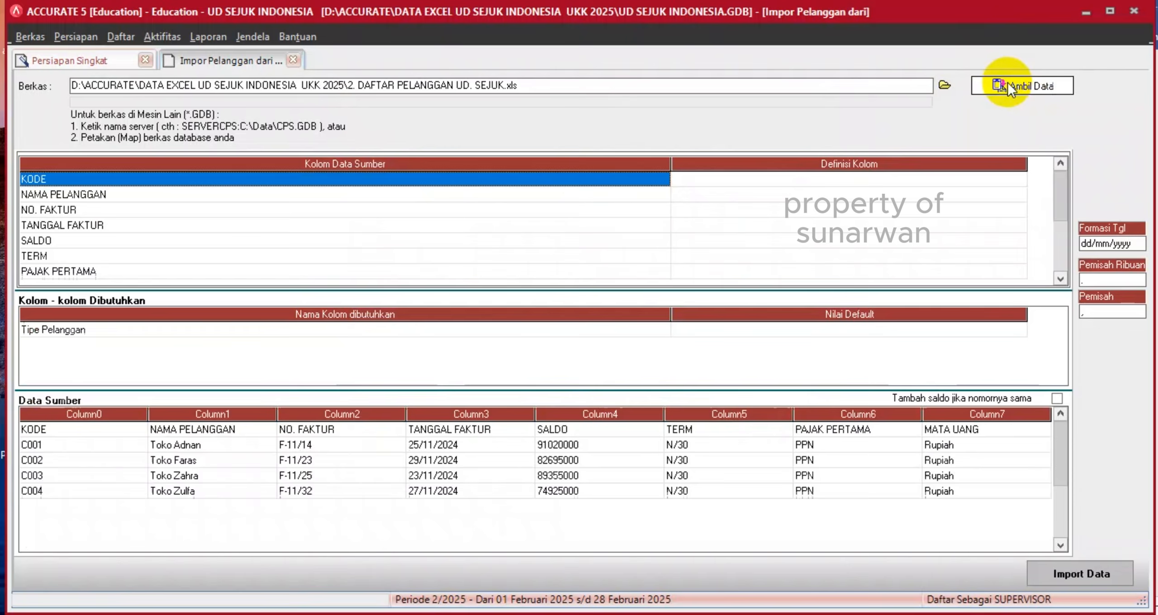
Delete the KODE header row so the source data starts with C001.
{"action": "left_click", "coordinate": [229, 432]}
{"action": "right_click", "coordinate": [229, 433]}
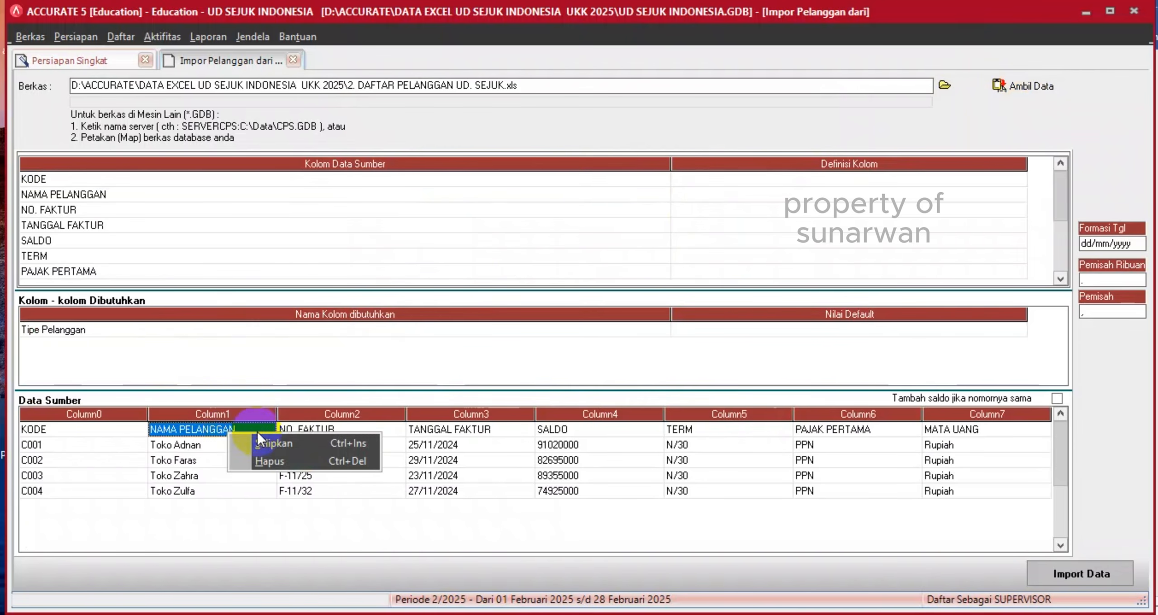
{"action": "left_click", "coordinate": [265, 461]}
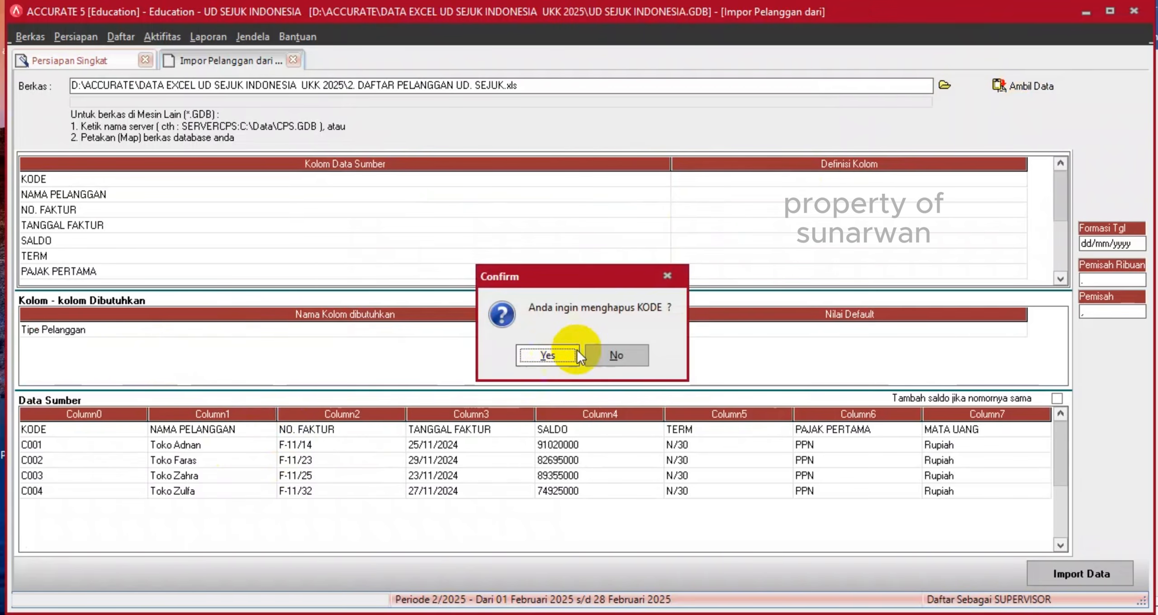
{"action": "left_click", "coordinate": [547, 355]}
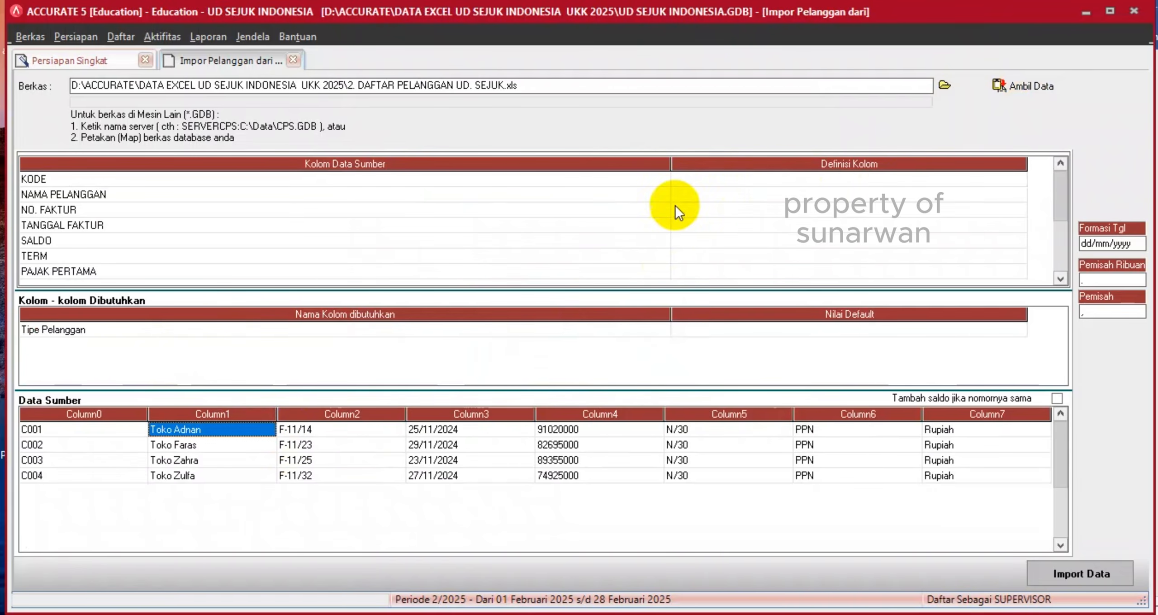
Map KODE to No. Pelanggan and NAMA PELANGGAN to Nama Pelanggan.
{"action": "left_click_drag", "start_coordinate": [673, 175], "coordinate": [300, 180]}
{"action": "left_click_drag", "start_coordinate": [657, 164], "coordinate": [468, 169]}
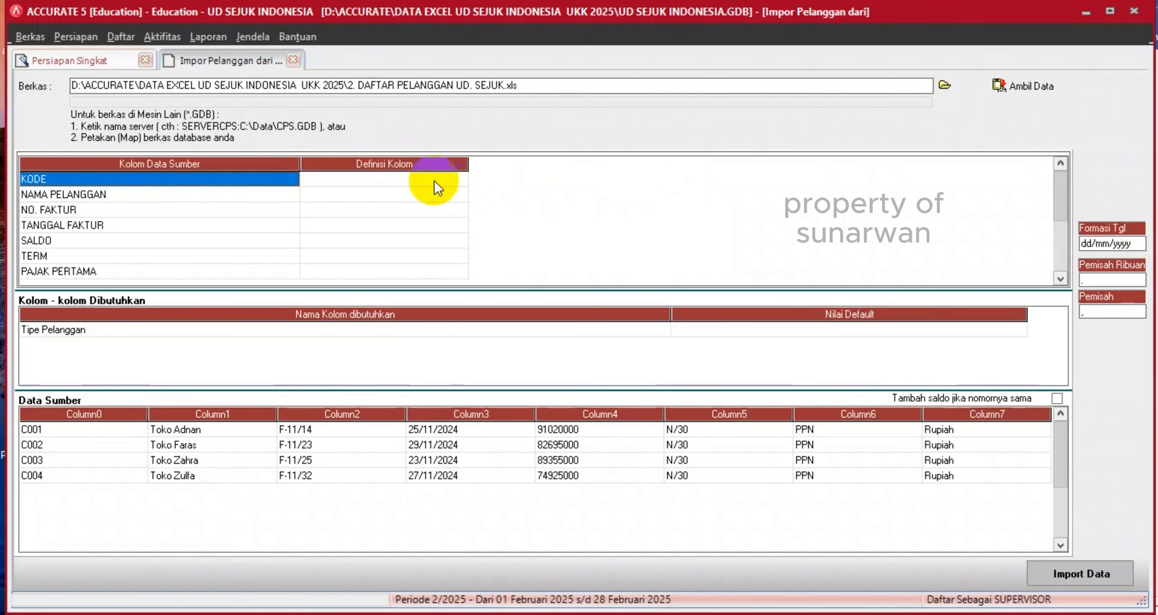
{"action": "left_click", "coordinate": [407, 183]}
{"action": "left_click", "coordinate": [458, 179]}
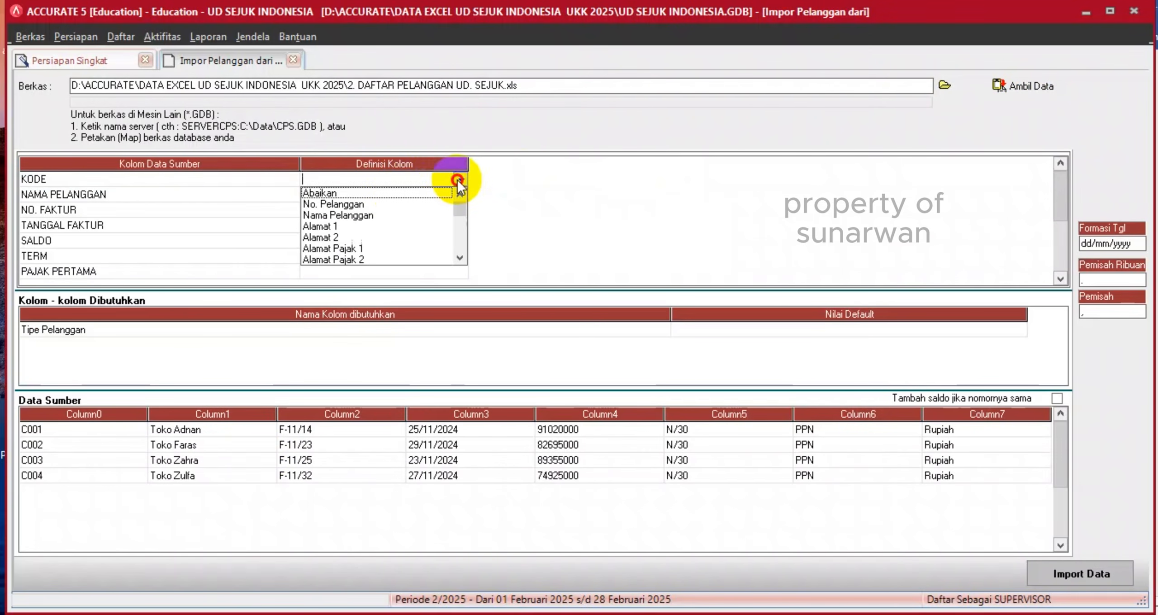
{"action": "left_click", "coordinate": [353, 204]}
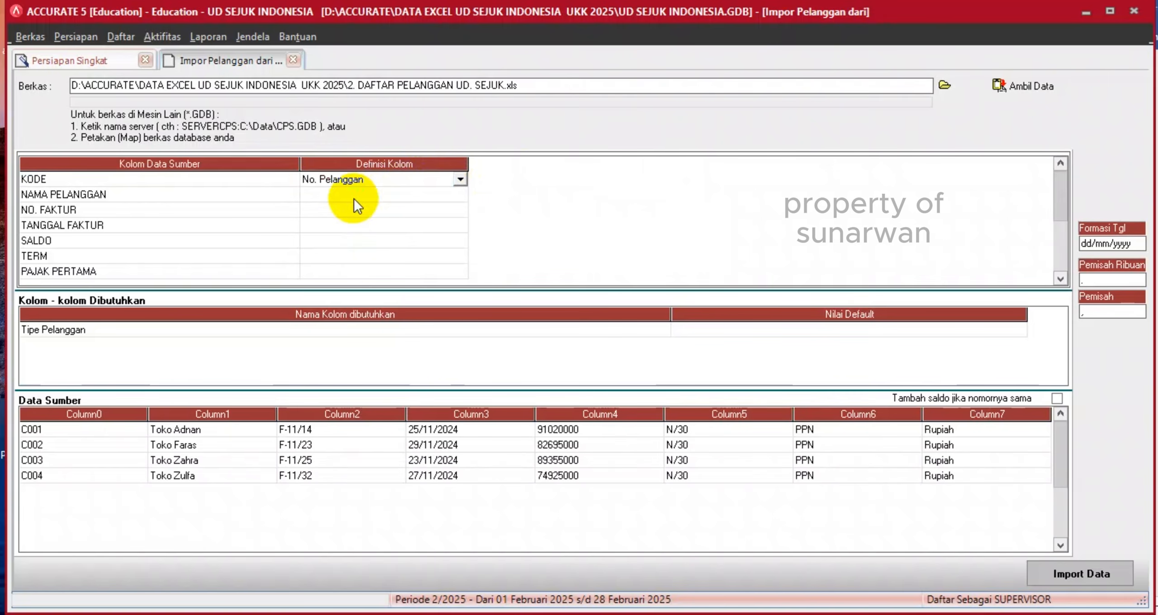
{"action": "left_click", "coordinate": [354, 192]}
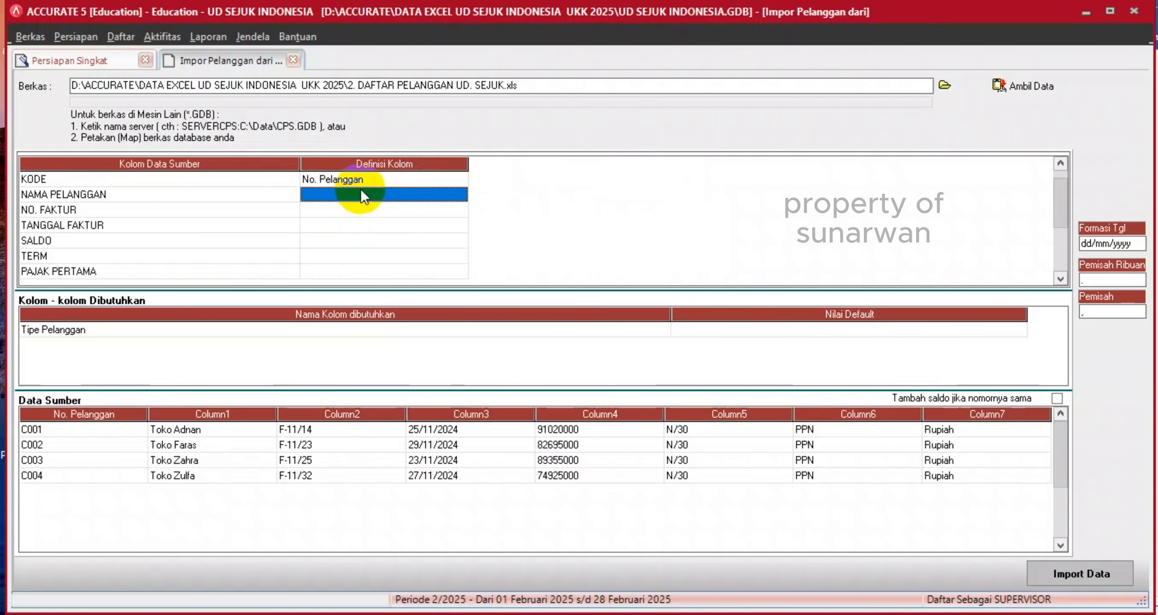
{"action": "left_click", "coordinate": [451, 198]}
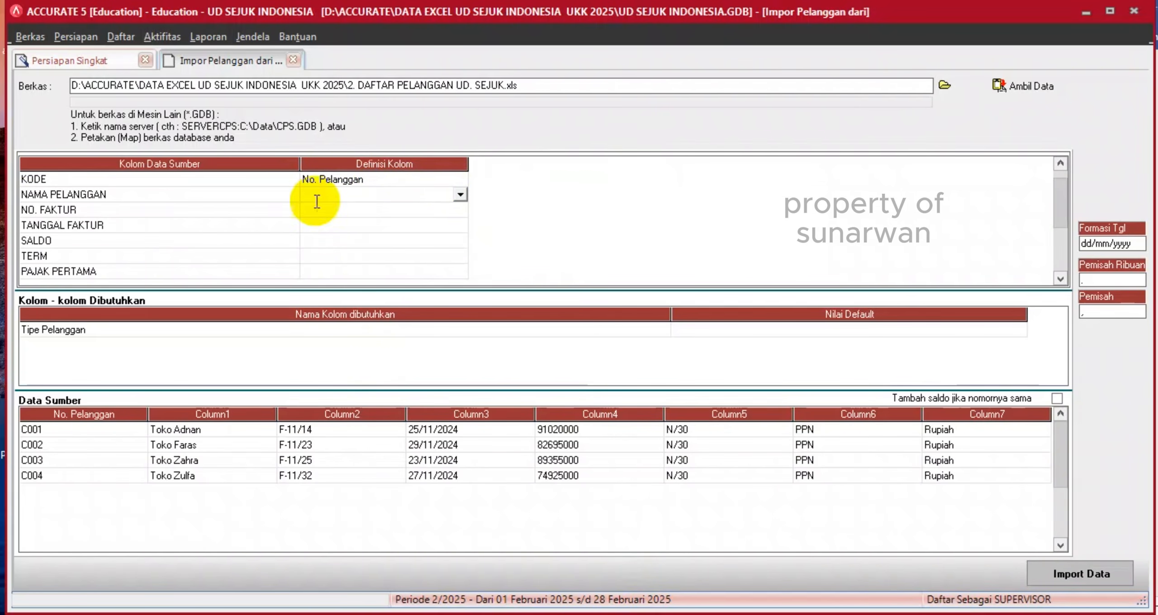
{"action": "left_click_drag", "start_coordinate": [299, 164], "coordinate": [215, 165]}
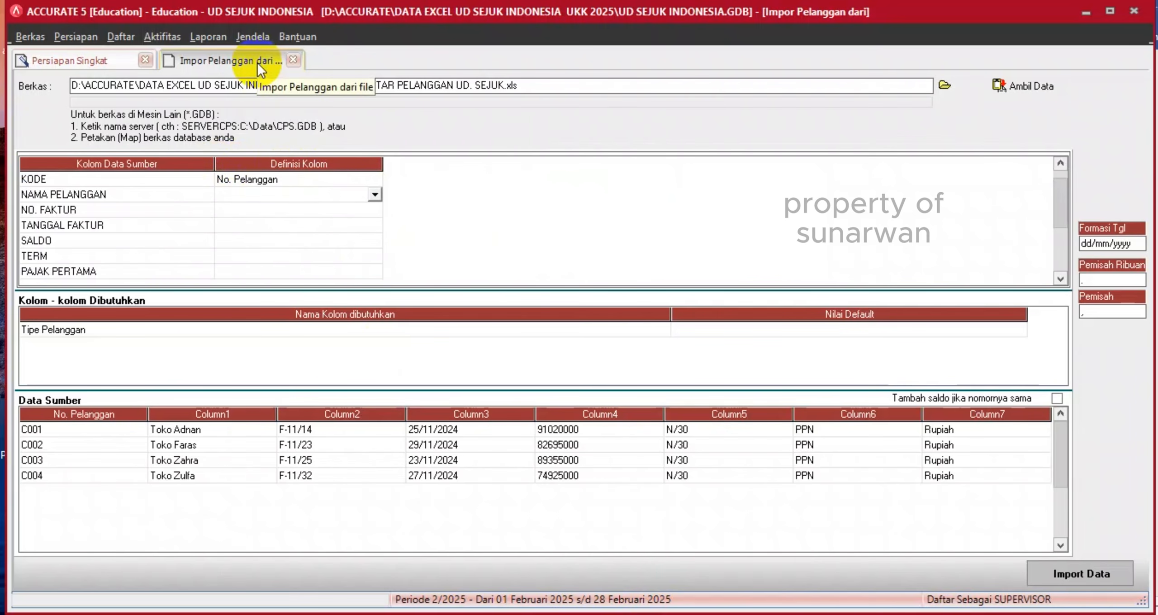
{"action": "left_click", "coordinate": [374, 196]}
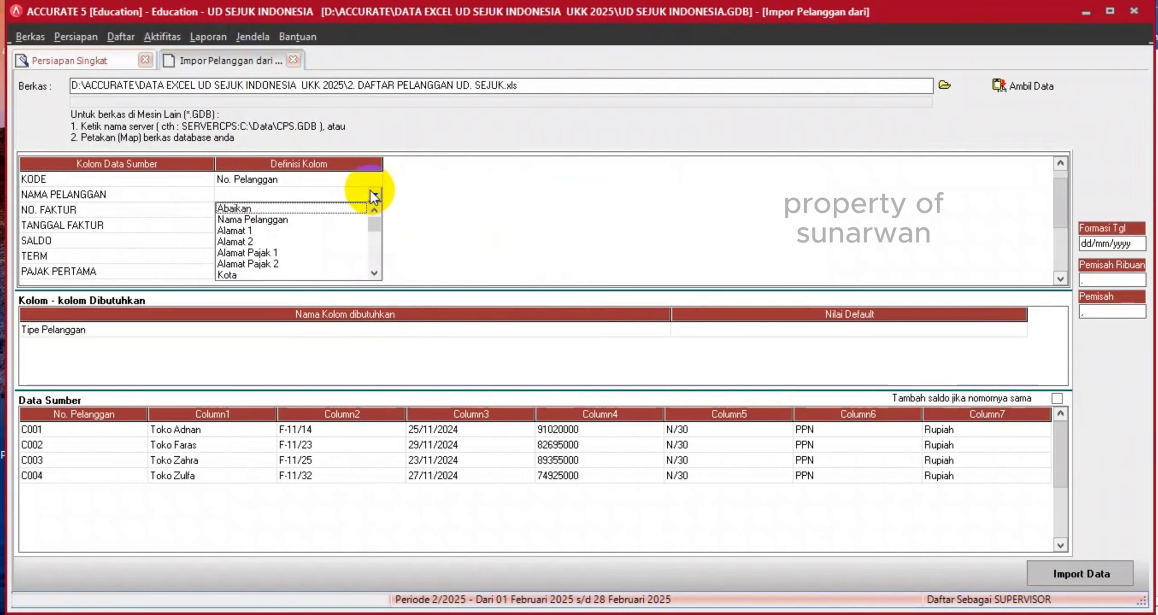
{"action": "left_click", "coordinate": [269, 219]}
Scroll NO. FAKTUR's field list, which assigns Syarat, and dismiss the Syarat value-mapping dialog.
{"action": "left_click", "coordinate": [268, 215]}
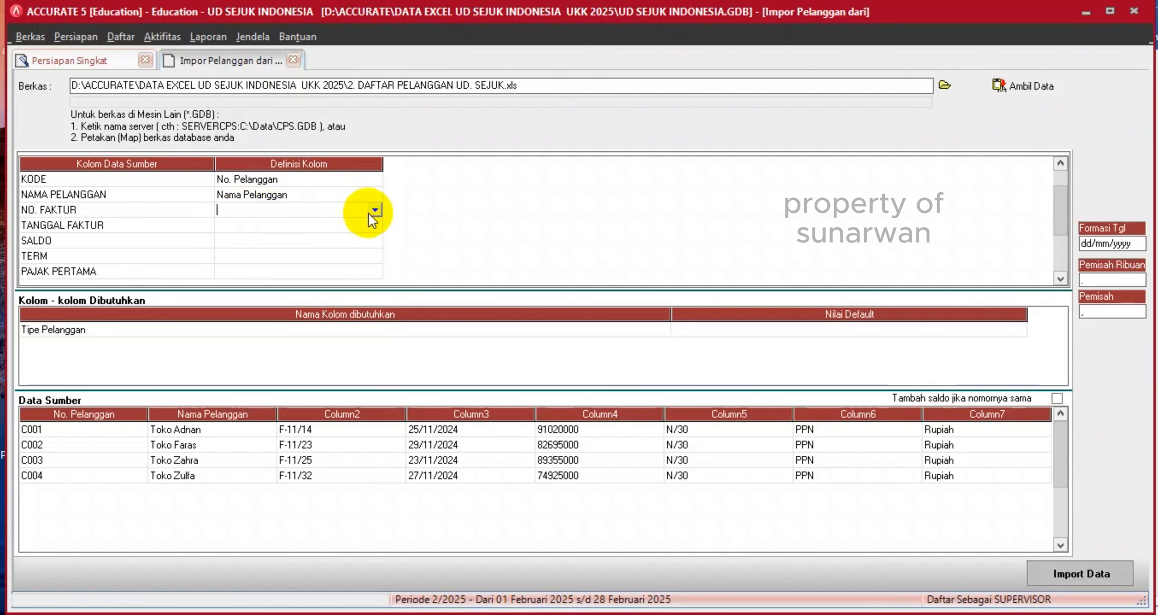
{"action": "left_click", "coordinate": [372, 215]}
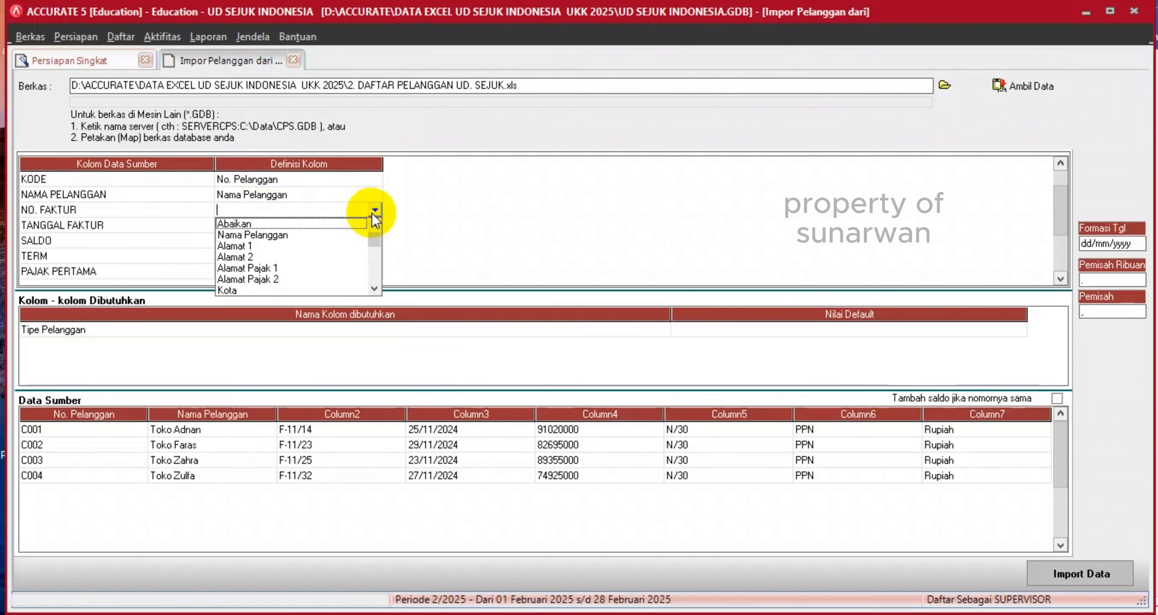
{"action": "left_click", "coordinate": [373, 287]}
{"action": "left_click", "coordinate": [374, 287]}
{"action": "left_click", "coordinate": [373, 287]}
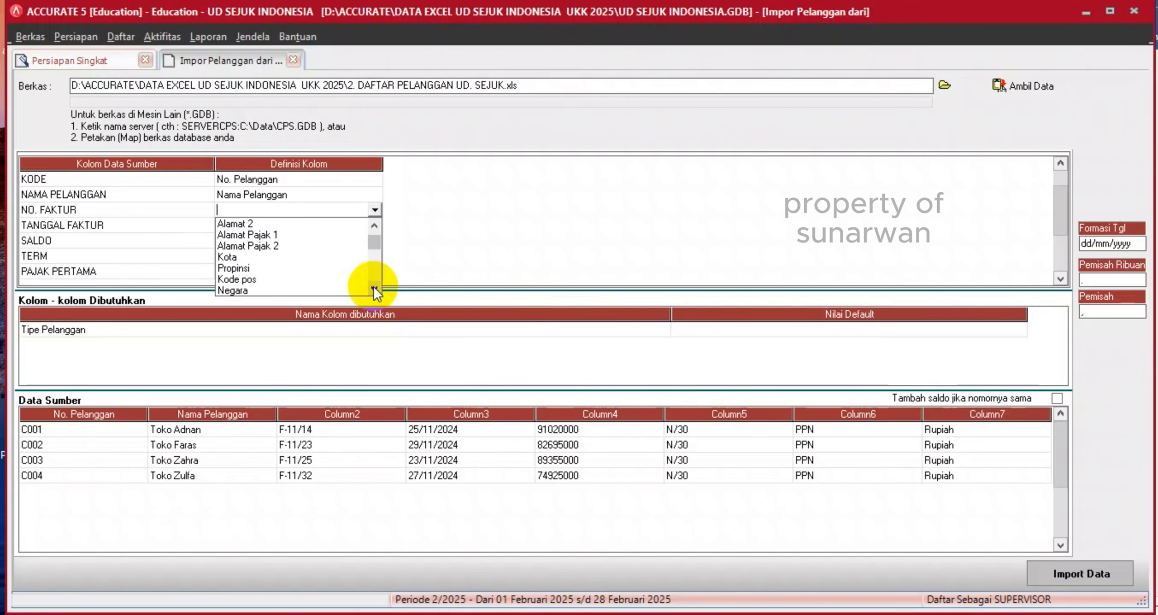
{"action": "left_click", "coordinate": [374, 287]}
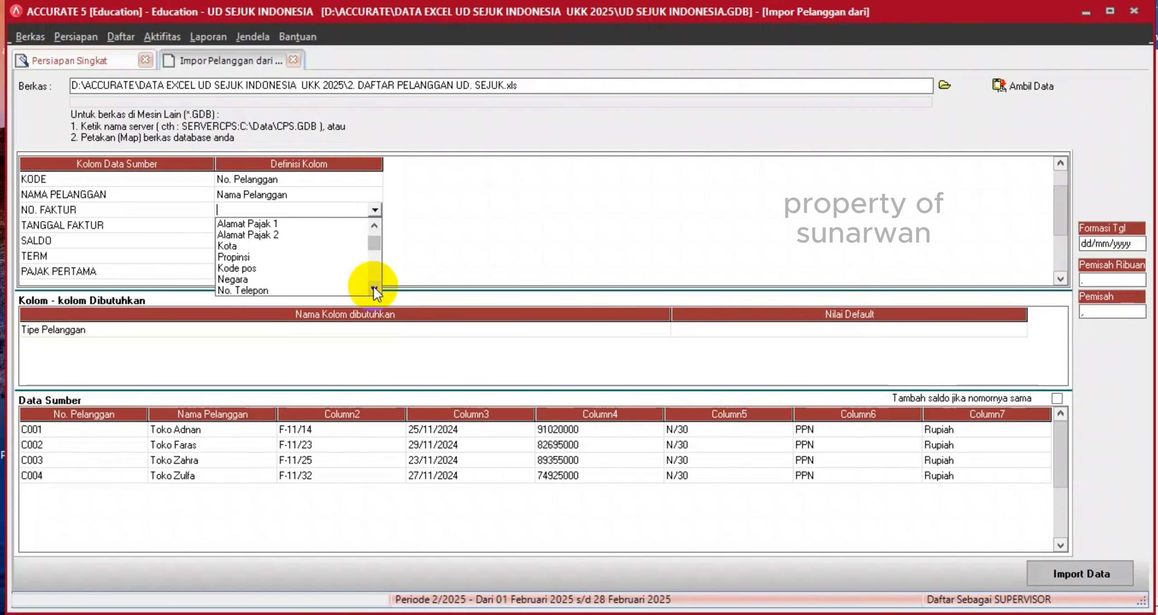
{"action": "left_click", "coordinate": [374, 287]}
{"action": "left_click", "coordinate": [373, 287]}
{"action": "left_click", "coordinate": [374, 287]}
{"action": "left_click", "coordinate": [374, 287]}
{"action": "left_click", "coordinate": [374, 287]}
{"action": "left_click", "coordinate": [374, 287]}
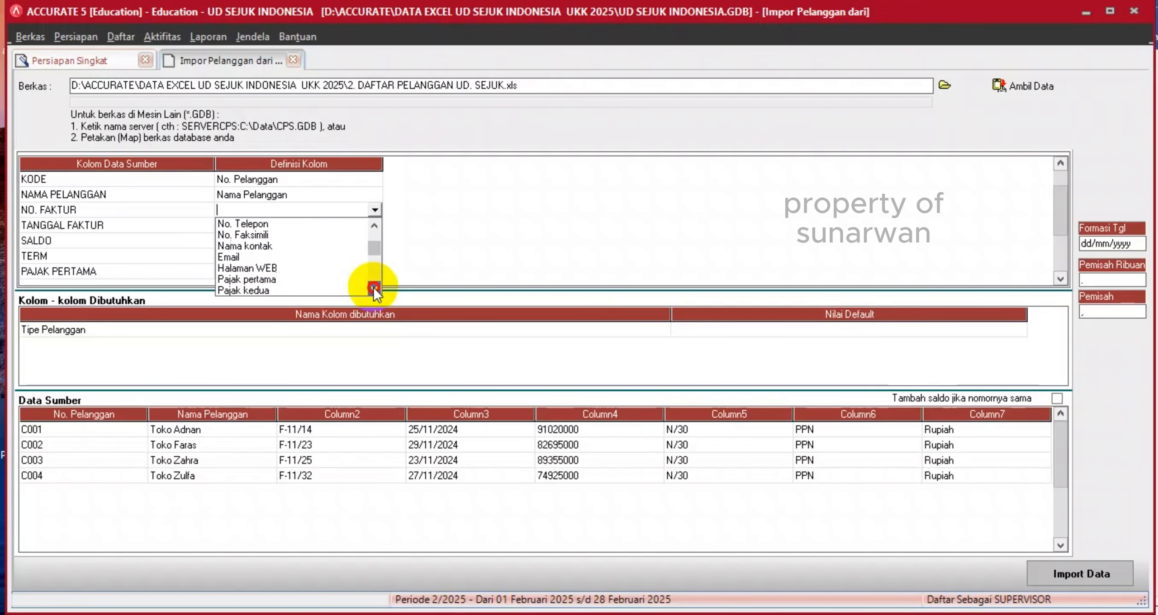
{"action": "left_click", "coordinate": [374, 287]}
{"action": "left_click", "coordinate": [374, 287]}
{"action": "left_click", "coordinate": [374, 287]}
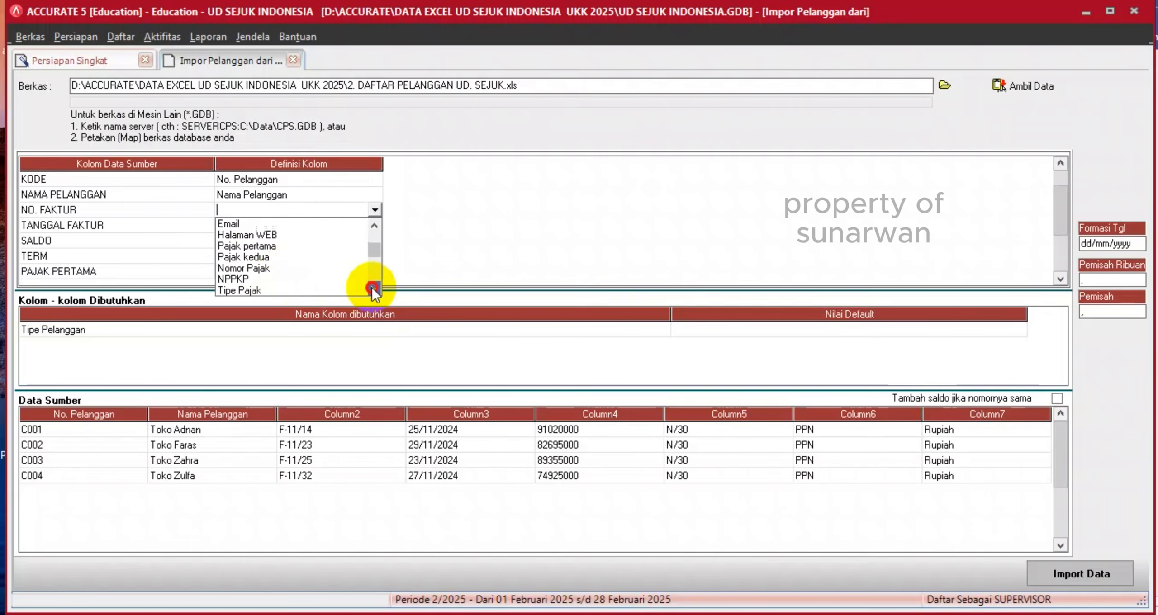
{"action": "left_click", "coordinate": [373, 286]}
{"action": "left_click", "coordinate": [374, 287]}
{"action": "left_click", "coordinate": [374, 287]}
{"action": "left_click", "coordinate": [373, 287]}
{"action": "left_click", "coordinate": [374, 287]}
{"action": "left_click", "coordinate": [374, 287]}
{"action": "left_click", "coordinate": [374, 287]}
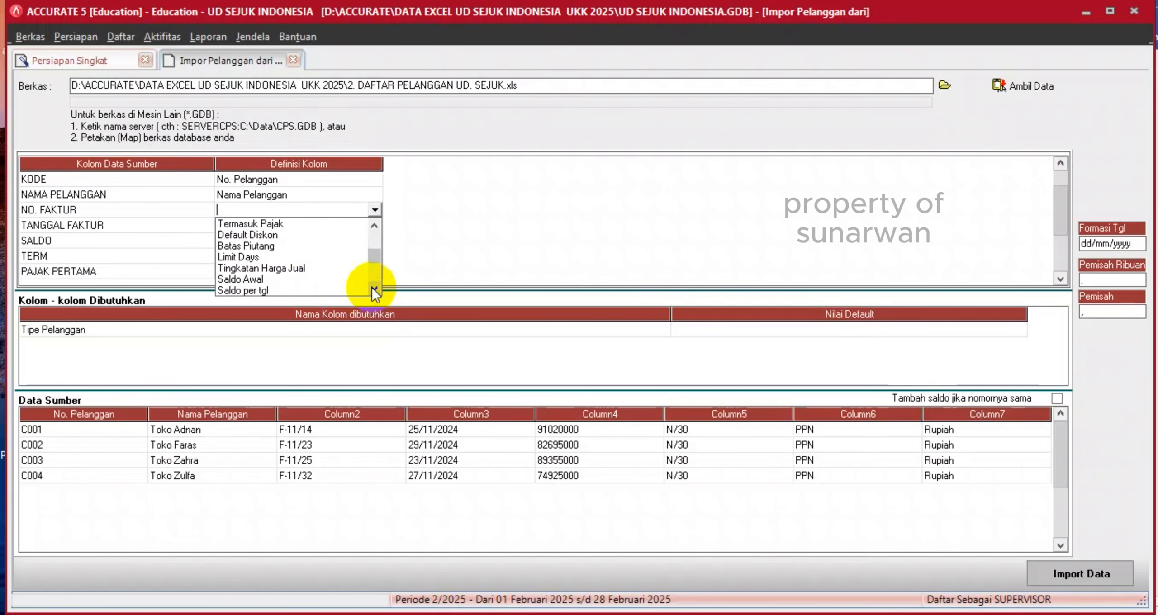
{"action": "left_click", "coordinate": [374, 287]}
{"action": "left_click", "coordinate": [374, 287]}
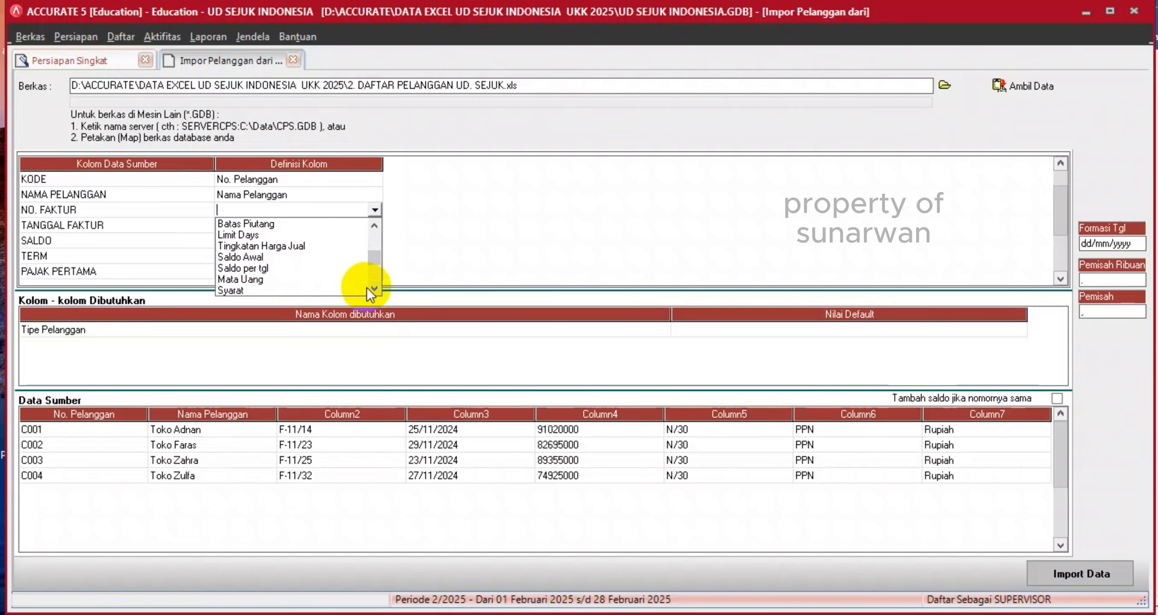
{"action": "left_click", "coordinate": [366, 290]}
{"action": "left_click", "coordinate": [358, 8]}
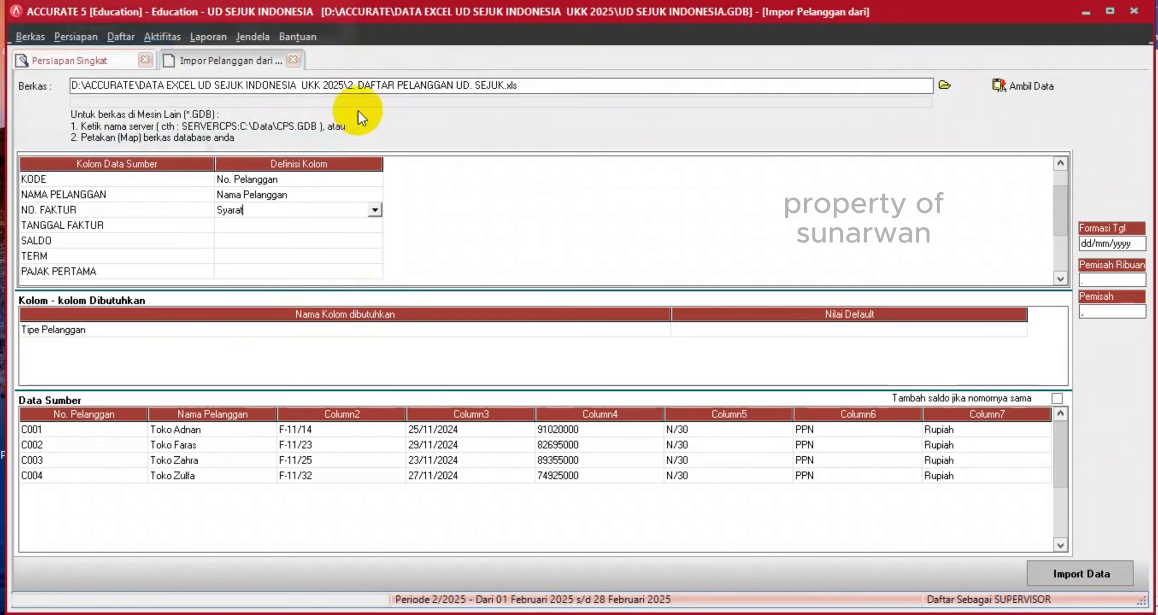
Reopen NO. FAKTUR's field choices and search them for 'no'.
{"action": "left_click", "coordinate": [374, 209]}
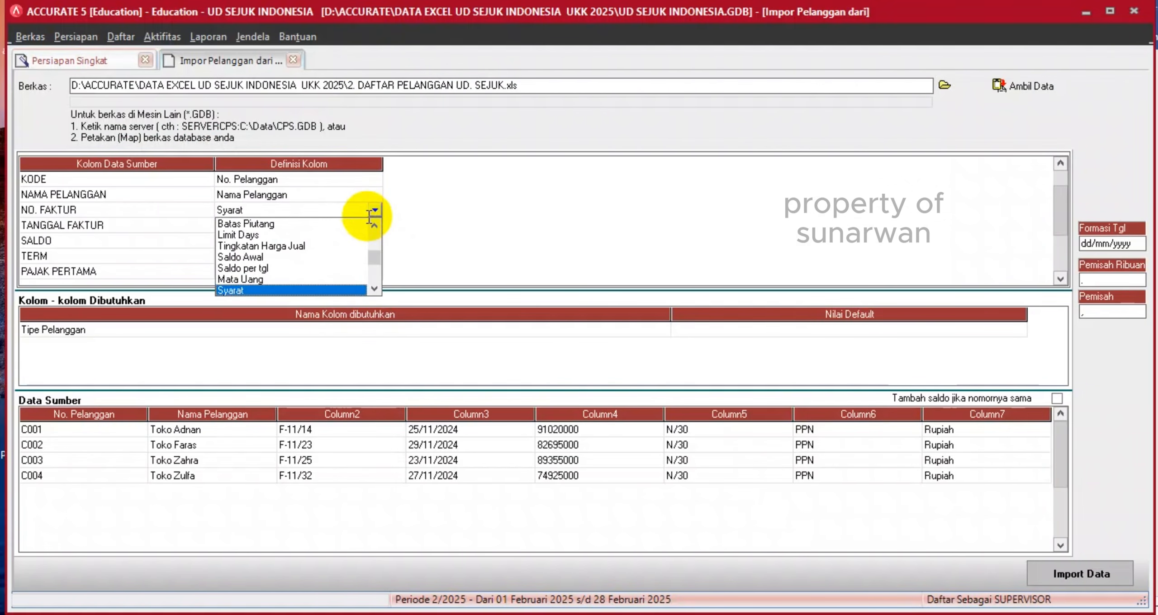
{"action": "type", "text": "no"}
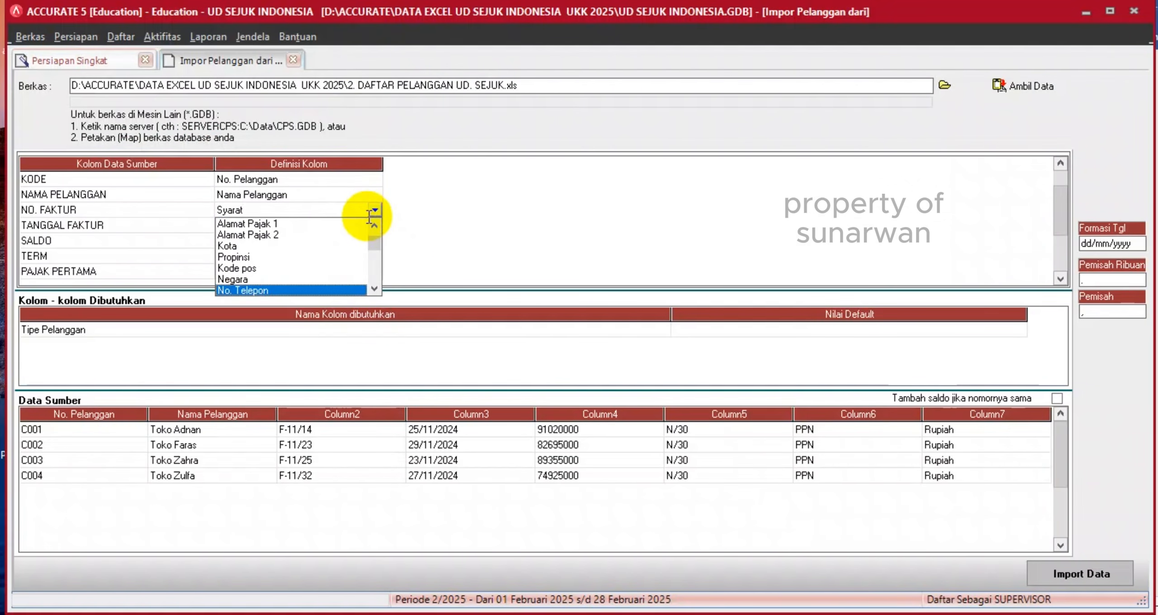
{"action": "left_click", "coordinate": [375, 288]}
{"action": "left_click", "coordinate": [376, 288]}
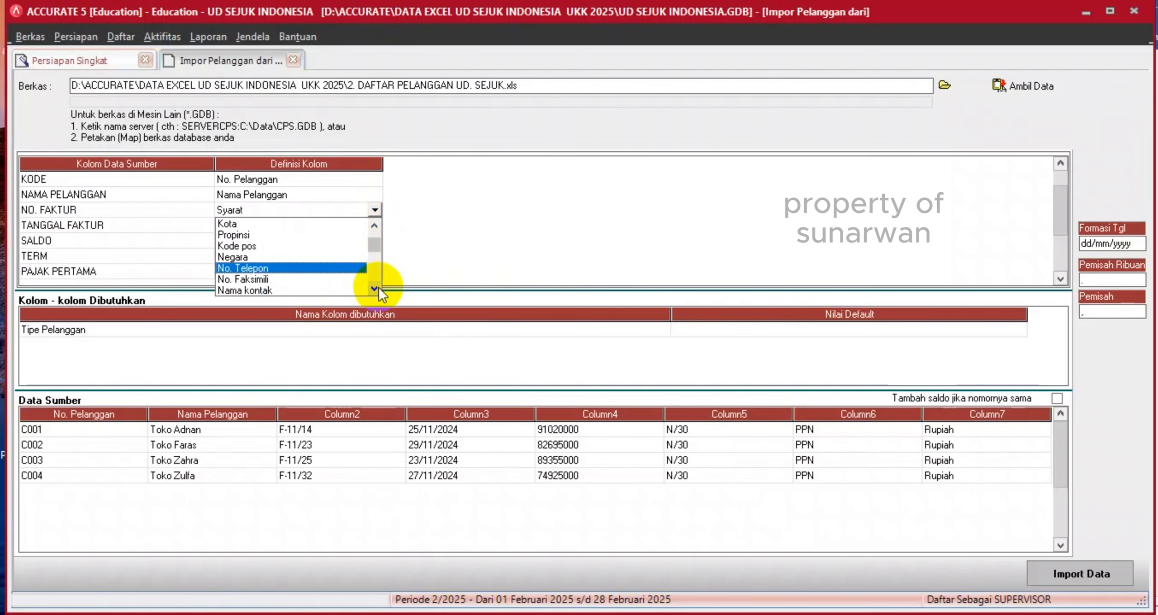
{"action": "left_click", "coordinate": [376, 288]}
{"action": "left_click", "coordinate": [375, 288]}
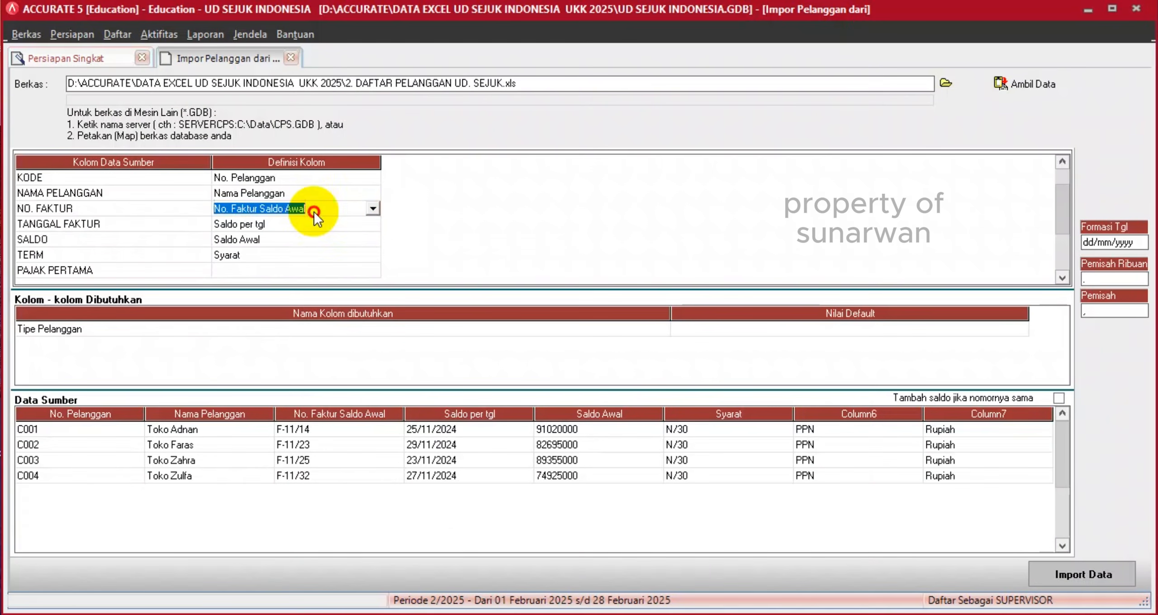
{"action": "left_click", "coordinate": [314, 212]}
{"action": "left_click", "coordinate": [374, 211]}
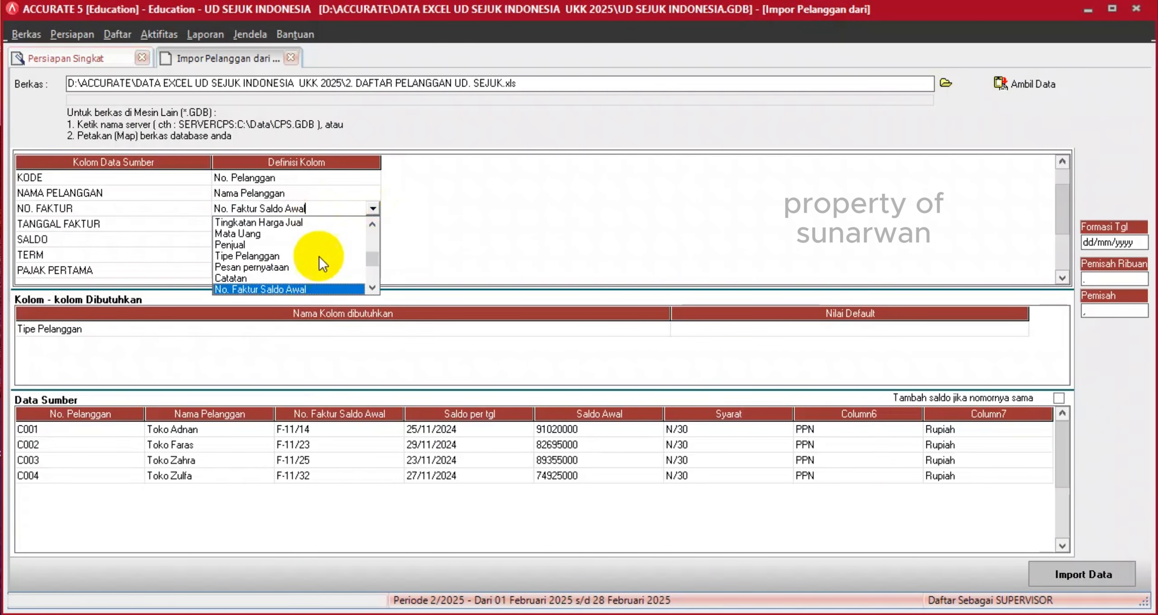
Map NO. FAKTUR to No. Faktur Saldo Awal, TANGGAL FAKTUR to Saldo per tgl, SALDO to Saldo Awal.
{"action": "left_click", "coordinate": [290, 288]}
{"action": "left_click", "coordinate": [286, 225]}
{"action": "left_click", "coordinate": [288, 223]}
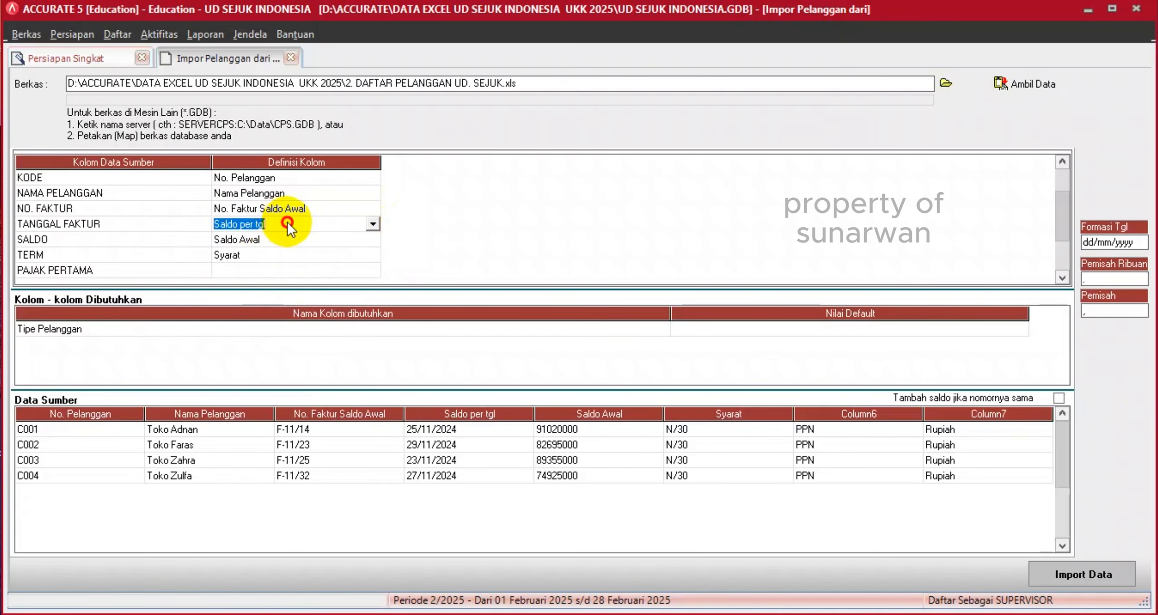
{"action": "left_click", "coordinate": [373, 223]}
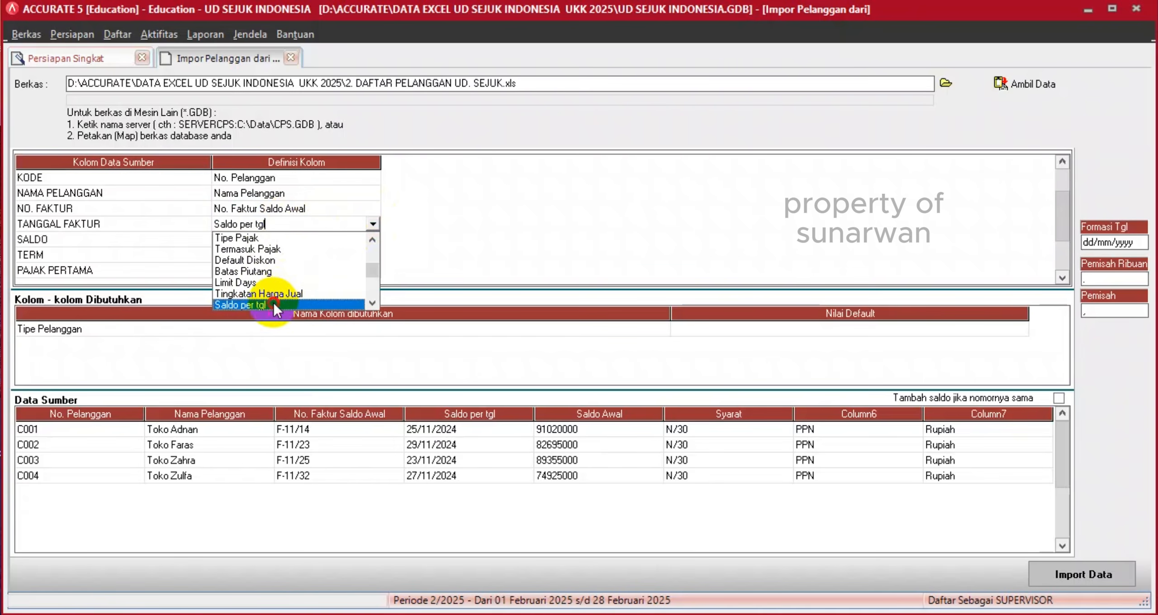
{"action": "left_click", "coordinate": [273, 303]}
{"action": "left_click", "coordinate": [275, 240]}
{"action": "left_click", "coordinate": [358, 240]}
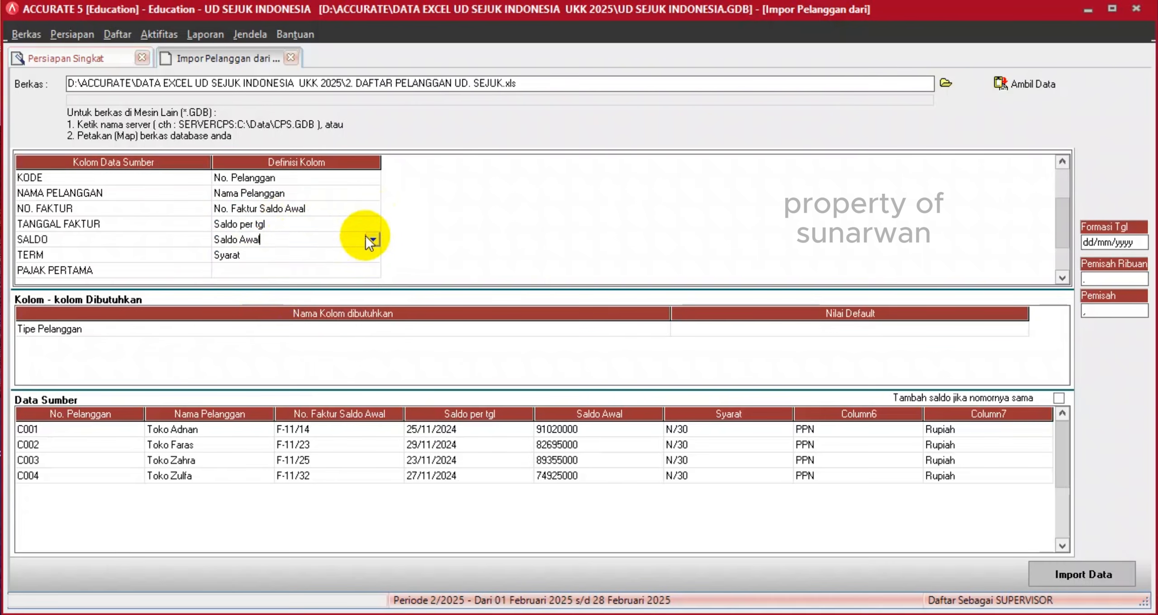
{"action": "left_click", "coordinate": [373, 239]}
{"action": "left_click", "coordinate": [280, 319]}
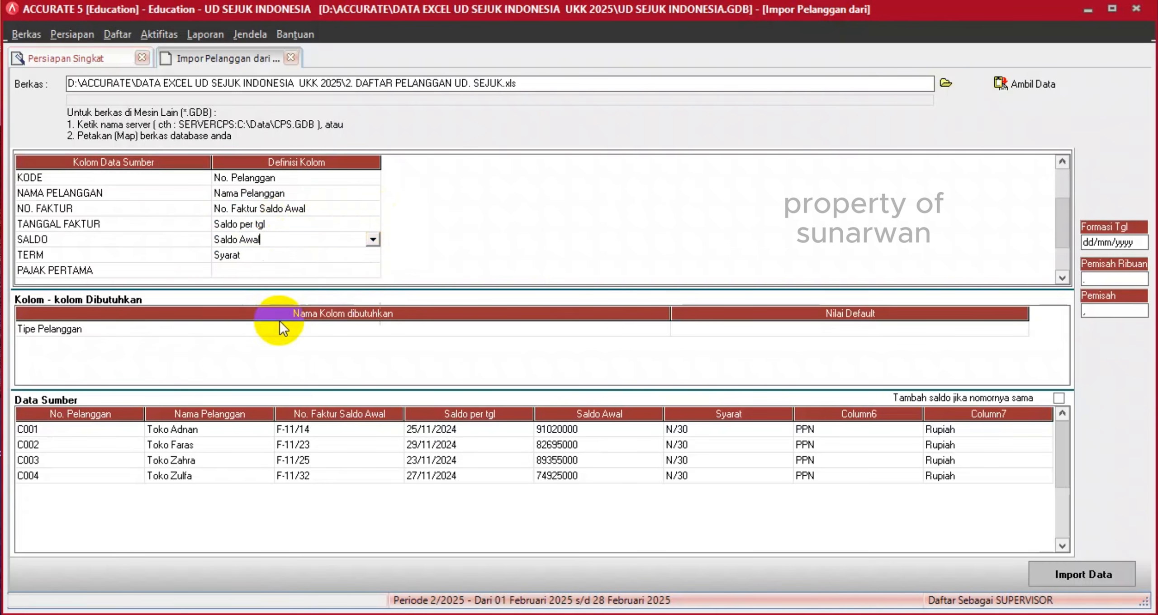
Map TERM to Syarat, matching the N/30 value to Net 30.
{"action": "left_click", "coordinate": [335, 257]}
{"action": "left_click", "coordinate": [368, 261]}
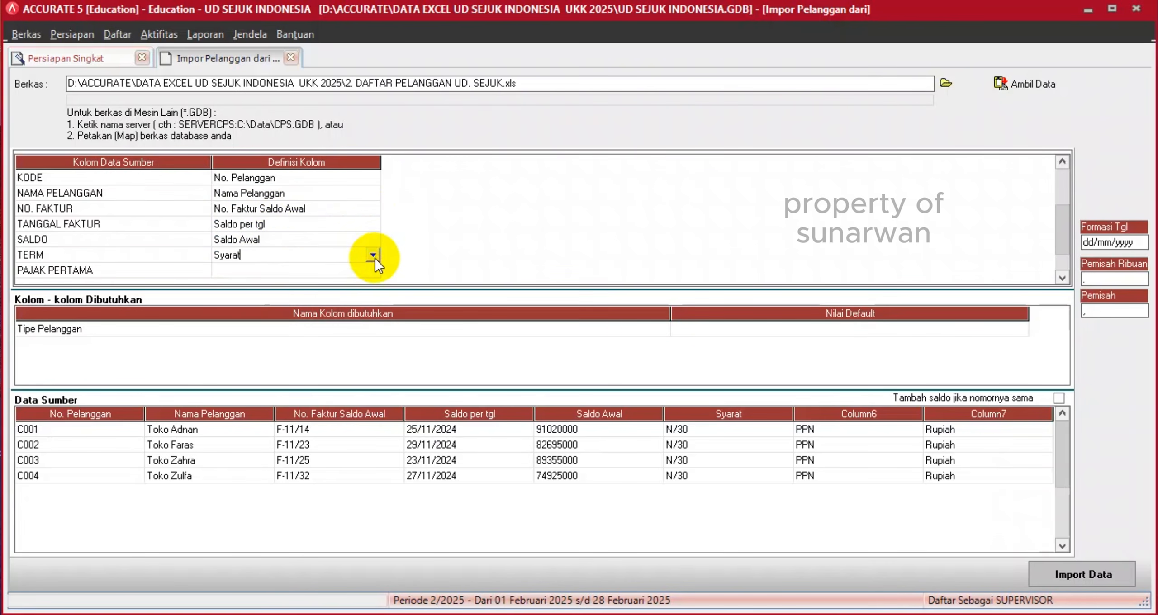
{"action": "left_click", "coordinate": [372, 256]}
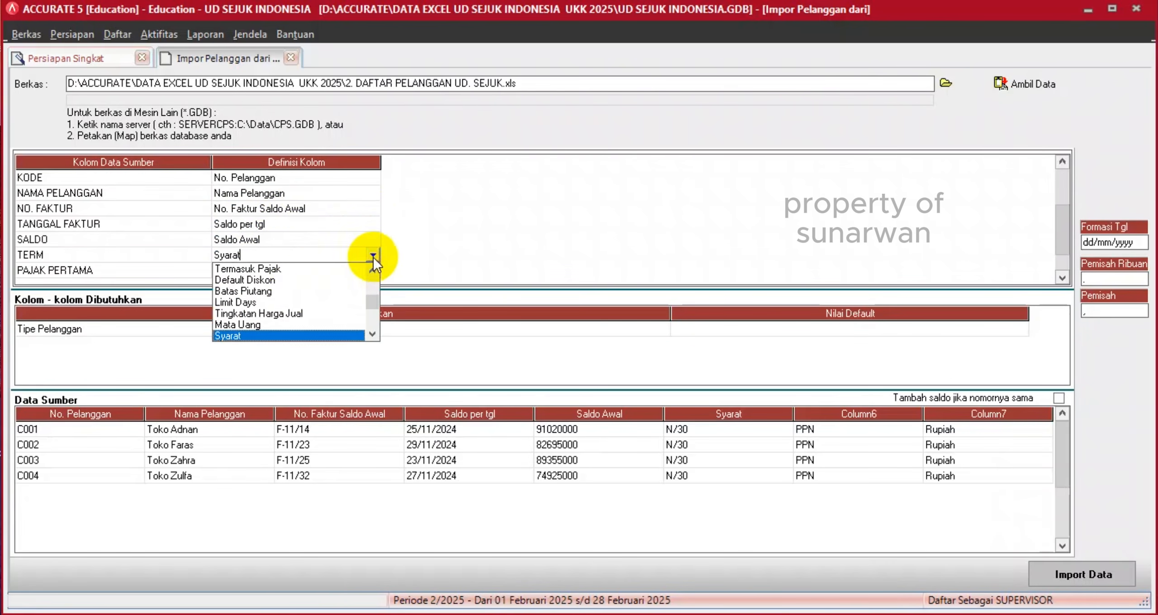
{"action": "left_click", "coordinate": [267, 337]}
{"action": "left_click", "coordinate": [194, 42]}
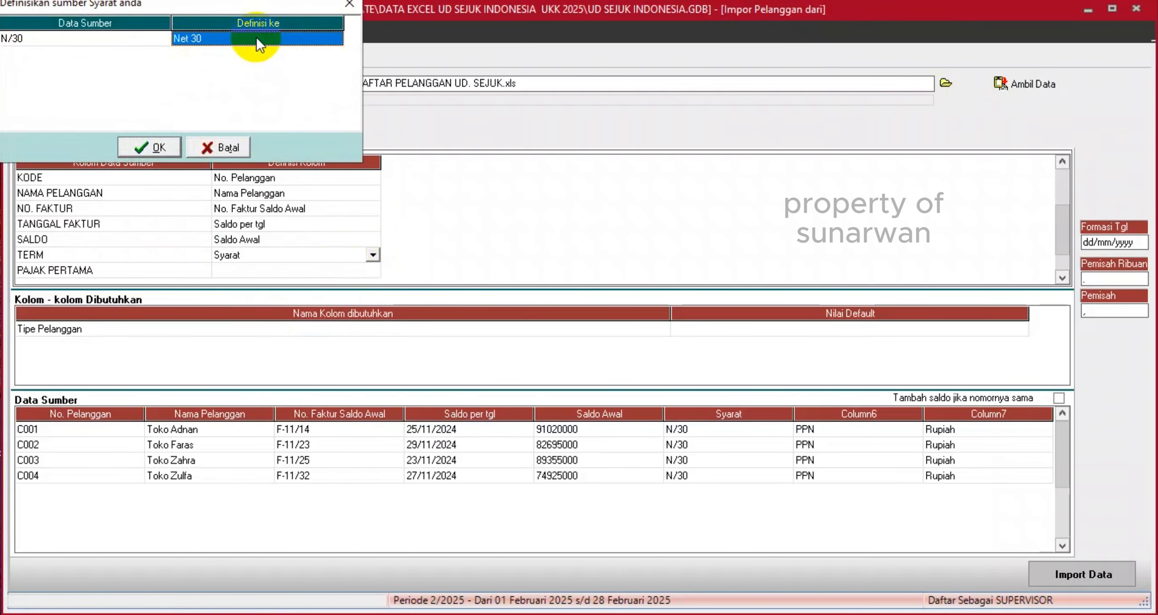
{"action": "left_click", "coordinate": [336, 39]}
{"action": "left_click", "coordinate": [188, 52]}
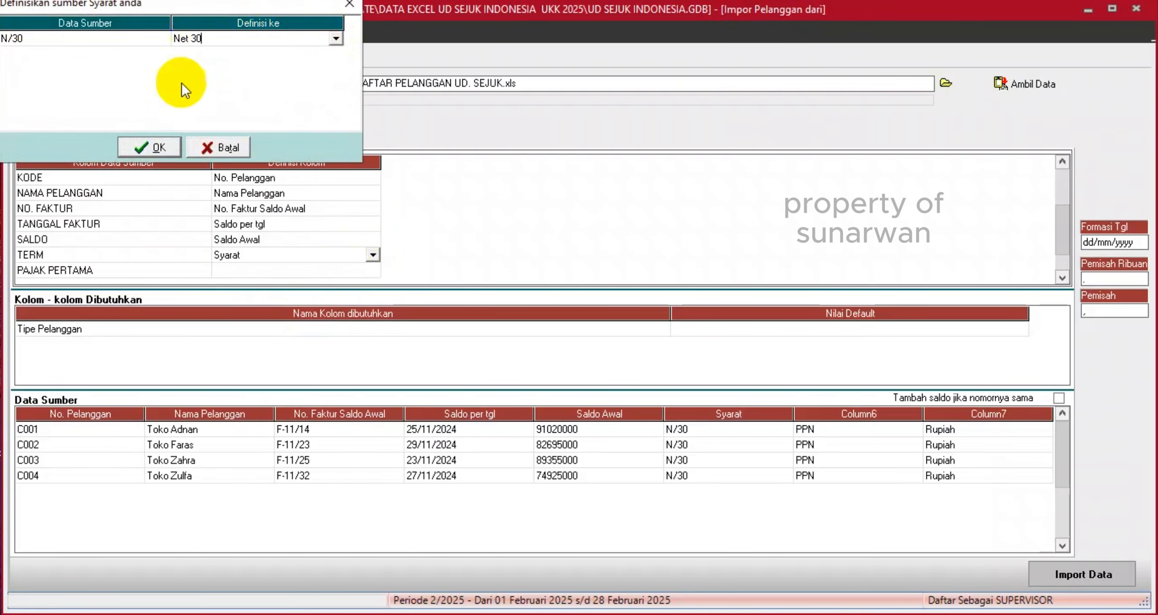
{"action": "left_click", "coordinate": [148, 146]}
Map PAJAK PERTAMA to Pajak pertama, matching the PPN source value to PPN.
{"action": "left_click", "coordinate": [281, 270]}
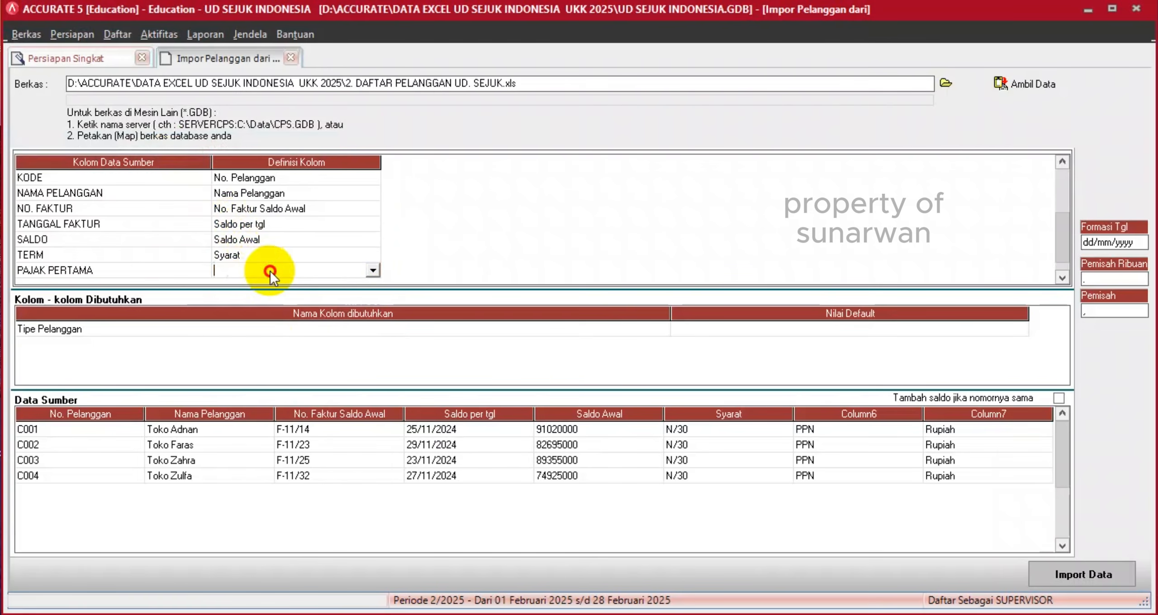
{"action": "left_click", "coordinate": [371, 270]}
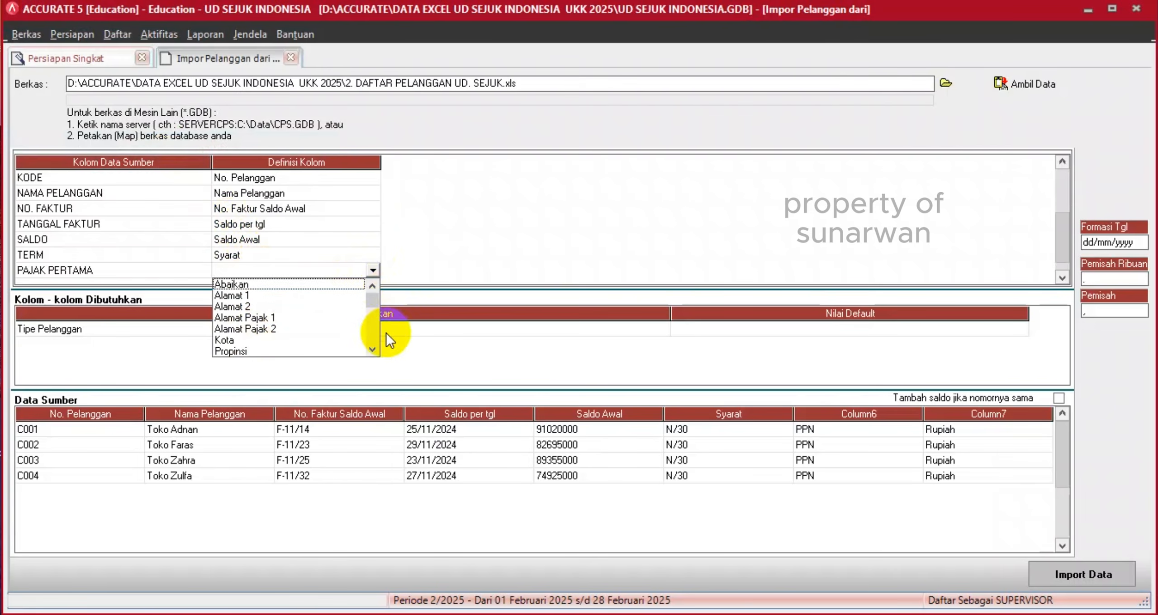
{"action": "scroll", "coordinate": [372, 350], "scroll_direction": "down", "scroll_amount": 4}
{"action": "scroll", "coordinate": [372, 349], "scroll_direction": "down", "scroll_amount": 2}
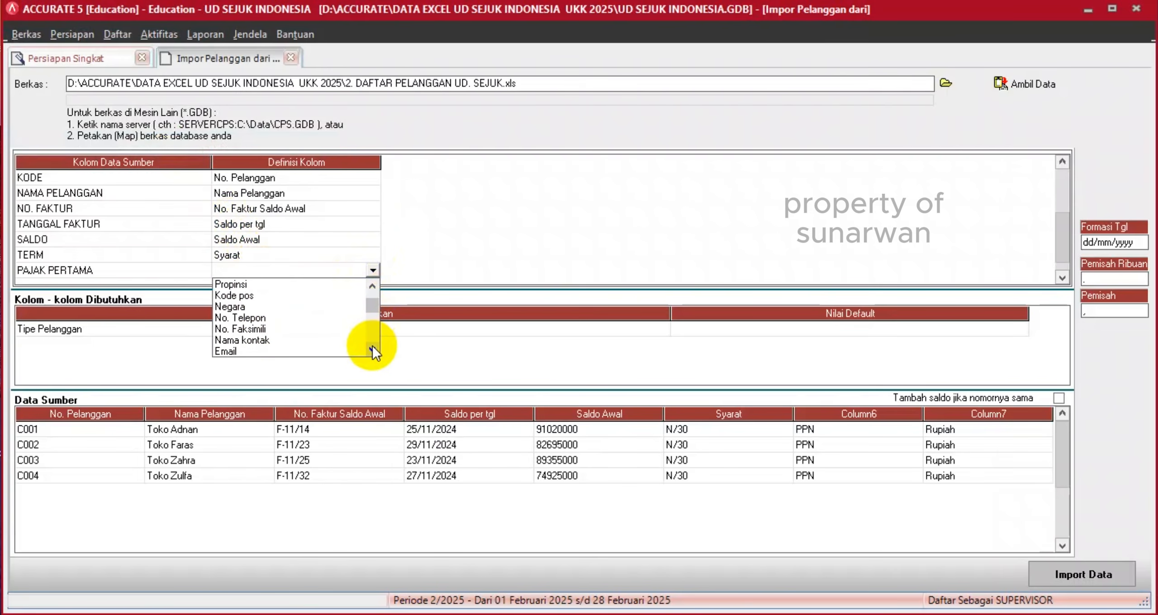
{"action": "scroll", "coordinate": [373, 349], "scroll_direction": "down", "scroll_amount": 14}
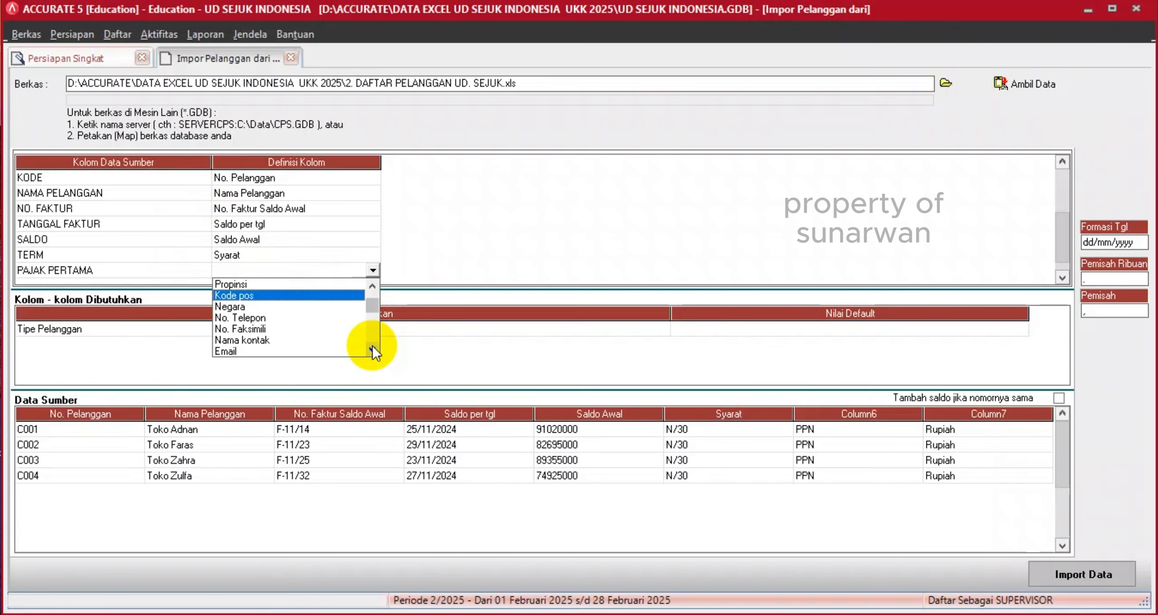
{"action": "scroll", "coordinate": [373, 348], "scroll_direction": "up", "scroll_amount": 8}
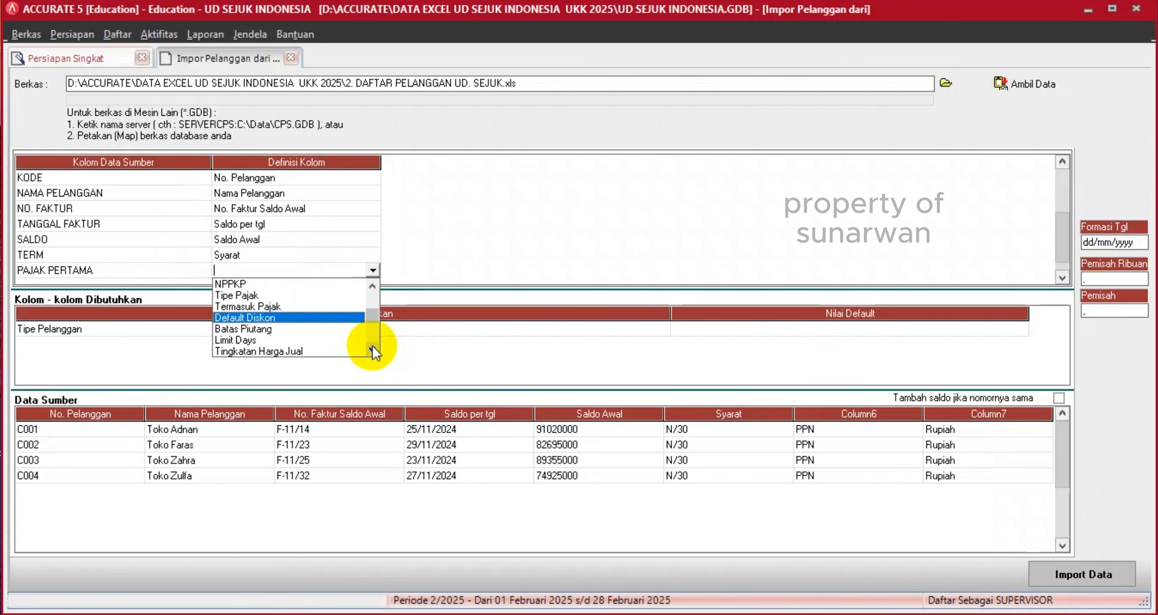
{"action": "scroll", "coordinate": [373, 345], "scroll_direction": "up", "scroll_amount": 2}
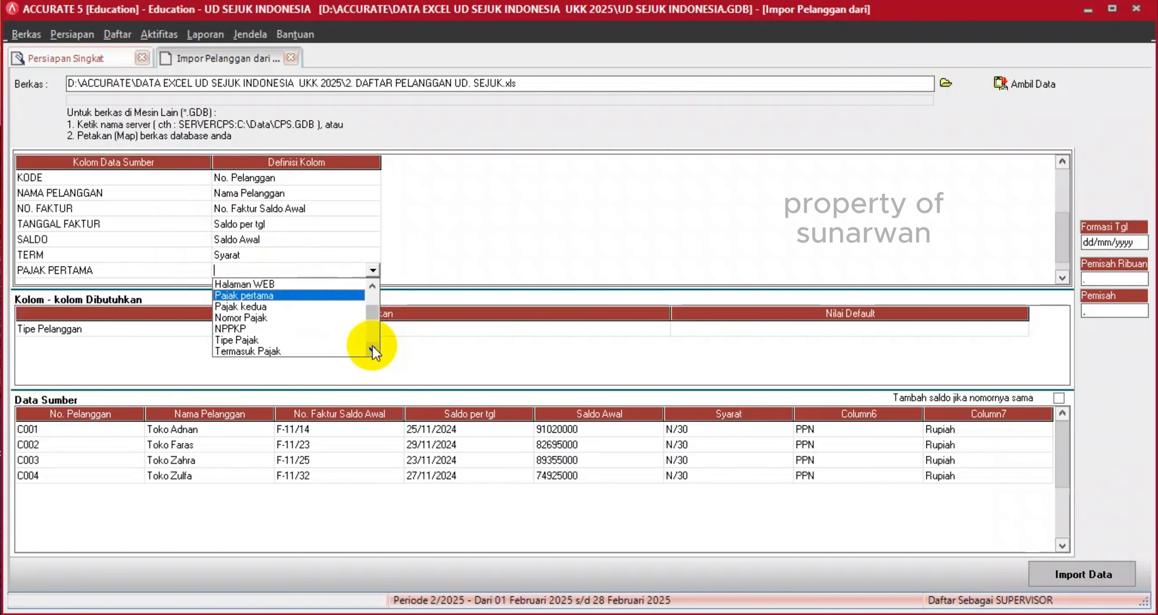
{"action": "key", "text": "Return"}
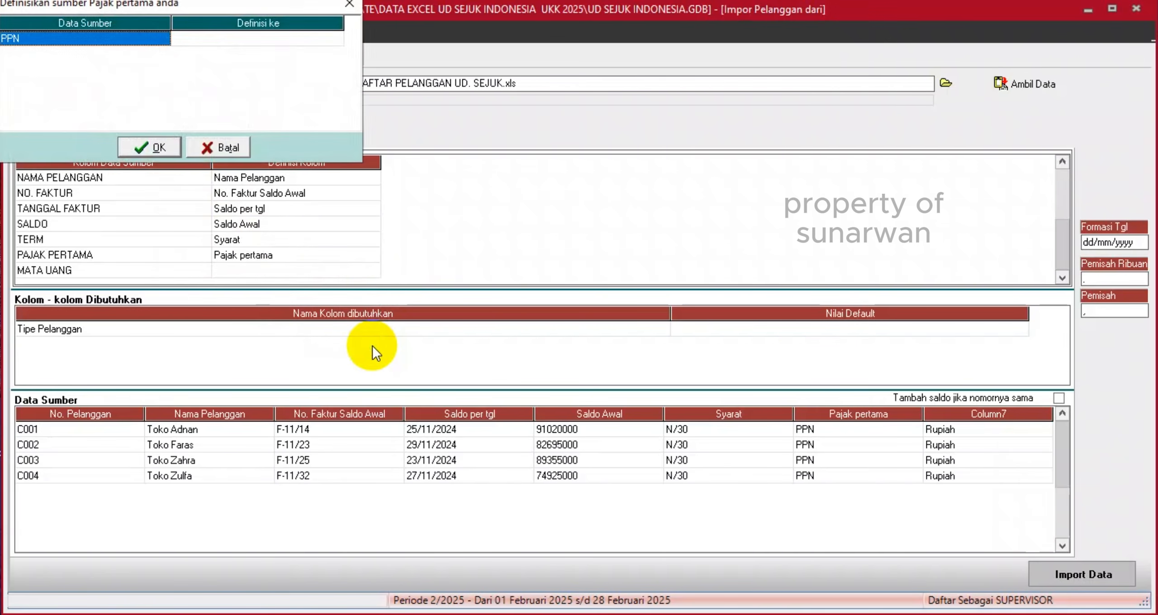
{"action": "left_click", "coordinate": [206, 38]}
{"action": "left_click_drag", "start_coordinate": [239, 10], "coordinate": [443, 77]}
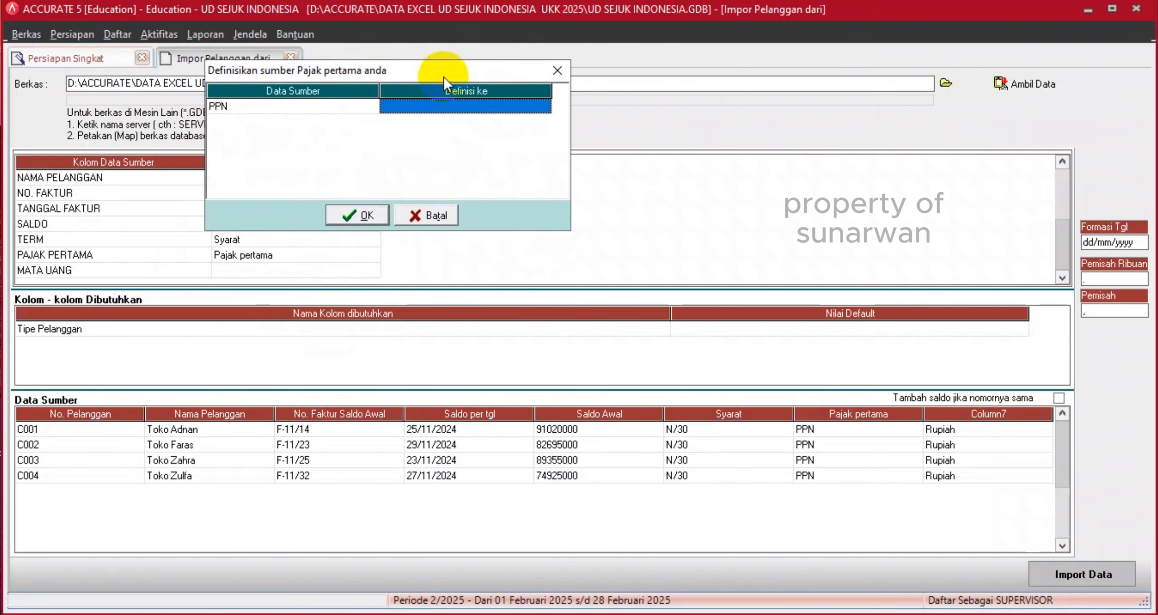
{"action": "left_click", "coordinate": [503, 106]}
{"action": "left_click", "coordinate": [543, 107]}
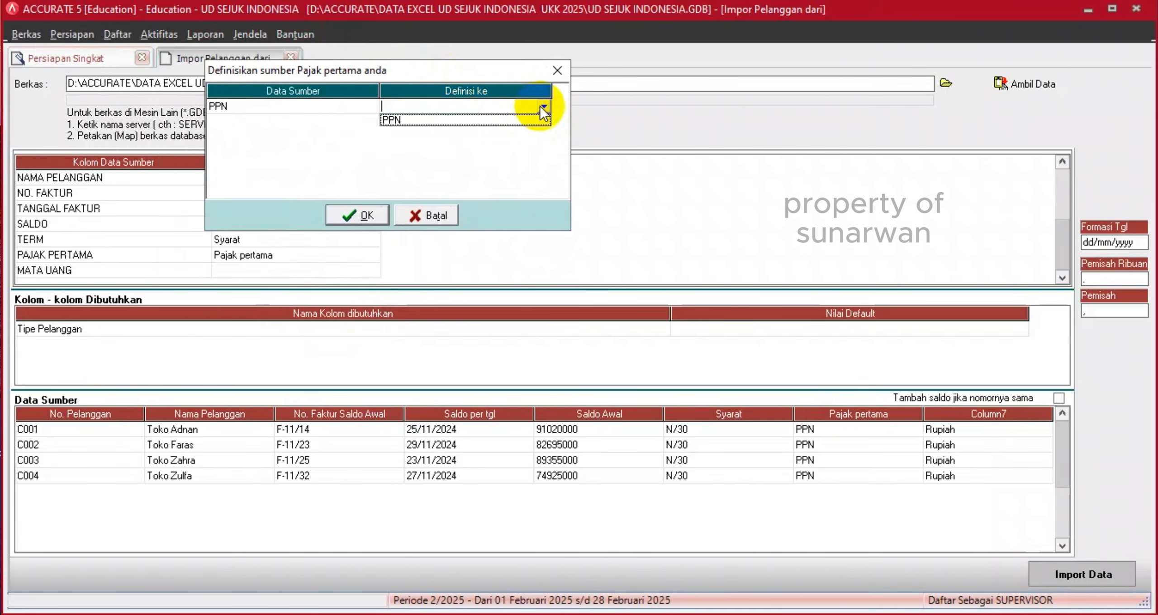
{"action": "left_click", "coordinate": [451, 119]}
{"action": "key", "text": "Return"}
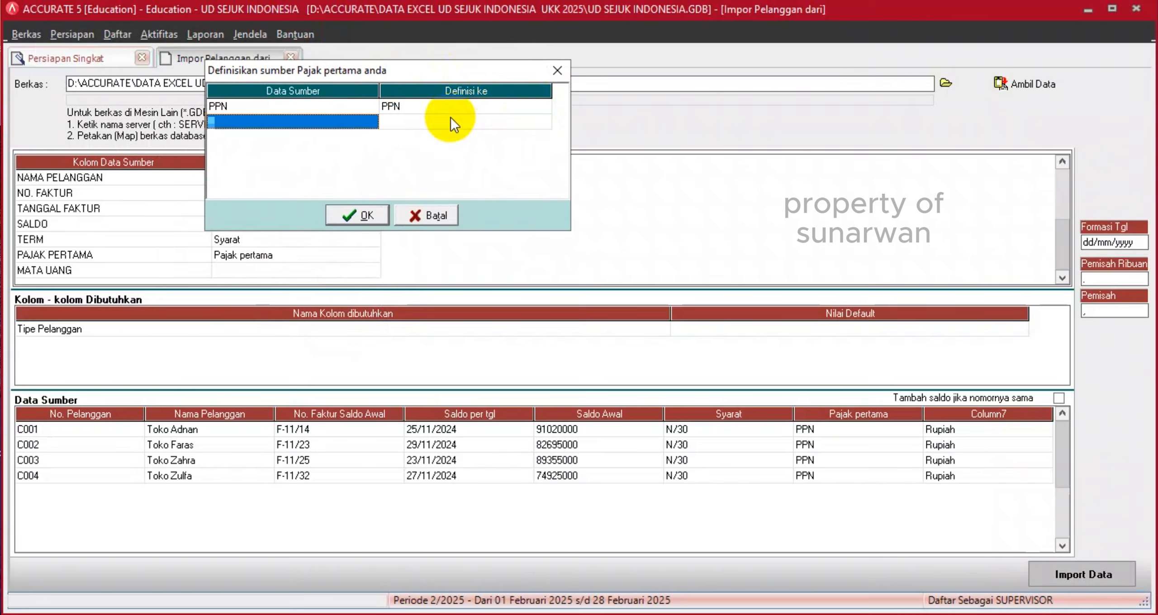
{"action": "left_click", "coordinate": [366, 215]}
Map MATA UANG to Mata Uang and define Rupiah as the RUPIAH currency.
{"action": "left_click", "coordinate": [334, 270]}
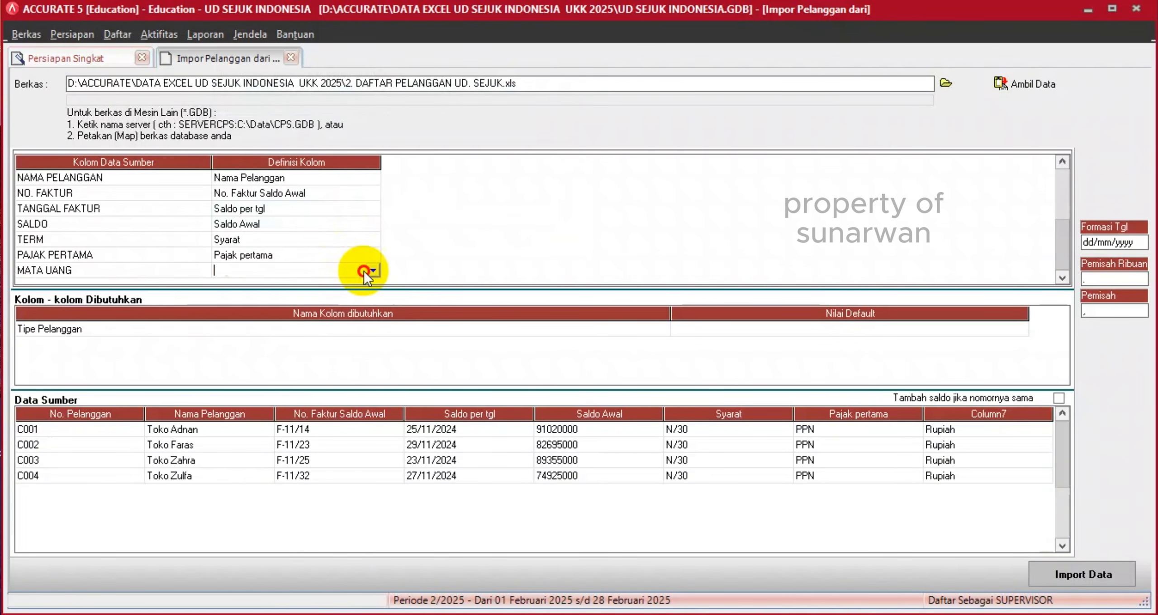
{"action": "left_click", "coordinate": [372, 271]}
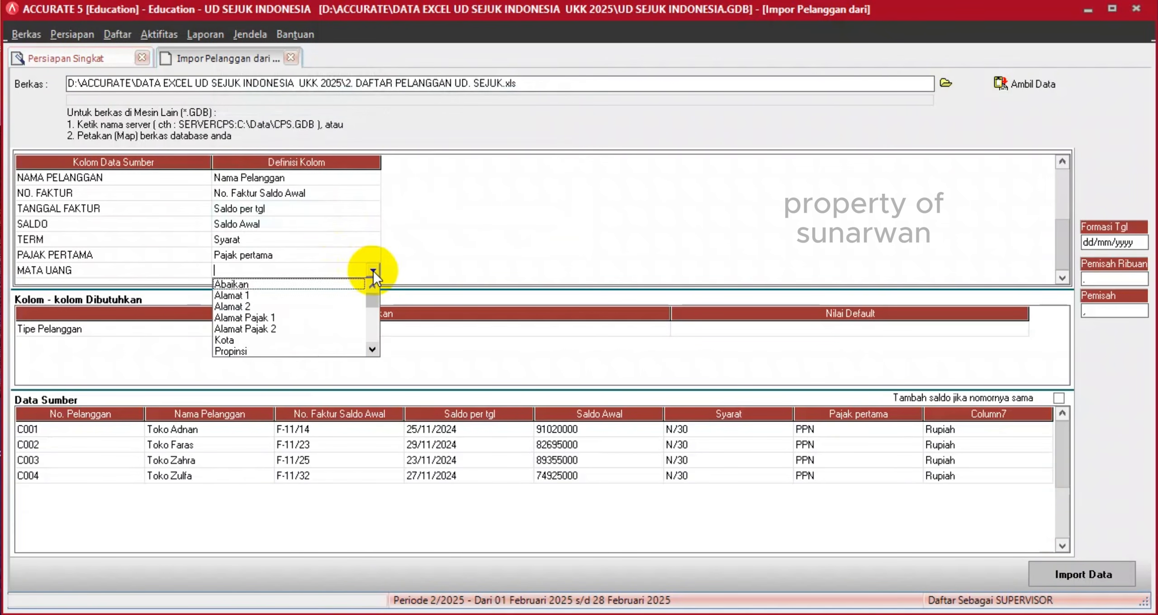
{"action": "left_click", "coordinate": [373, 271]}
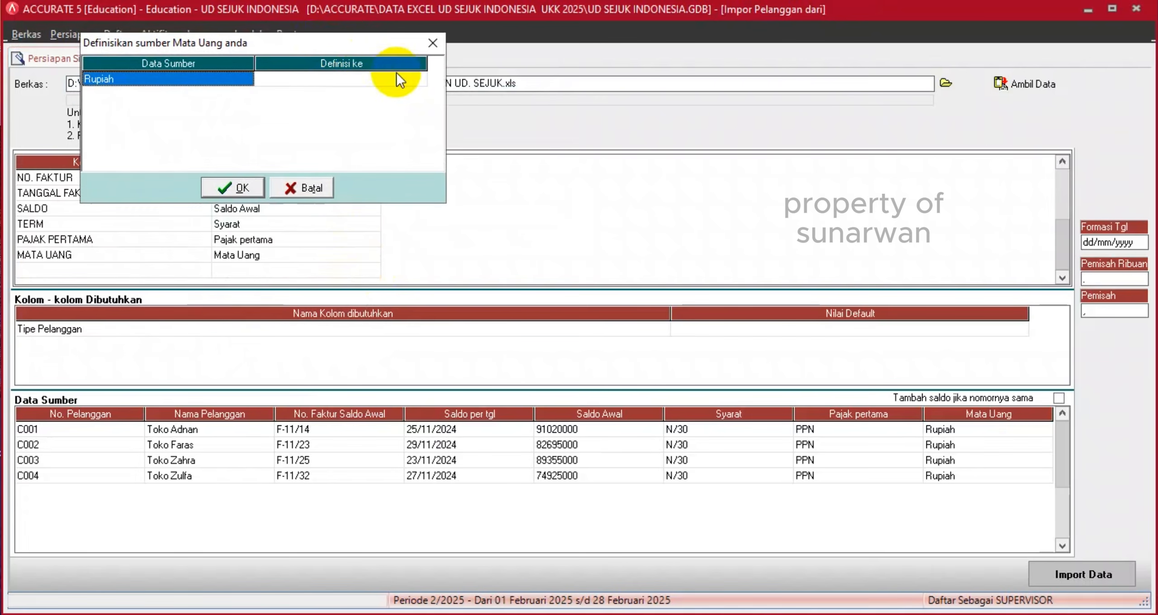
{"action": "left_click", "coordinate": [398, 80]}
{"action": "left_click", "coordinate": [419, 79]}
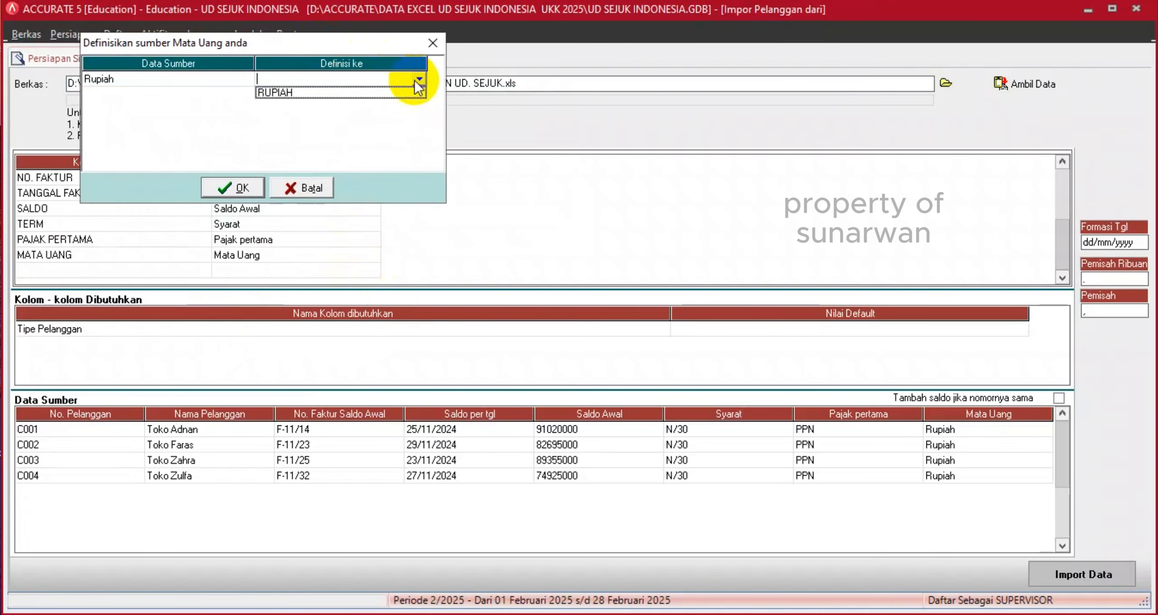
{"action": "left_click", "coordinate": [322, 92]}
{"action": "left_click", "coordinate": [233, 188]}
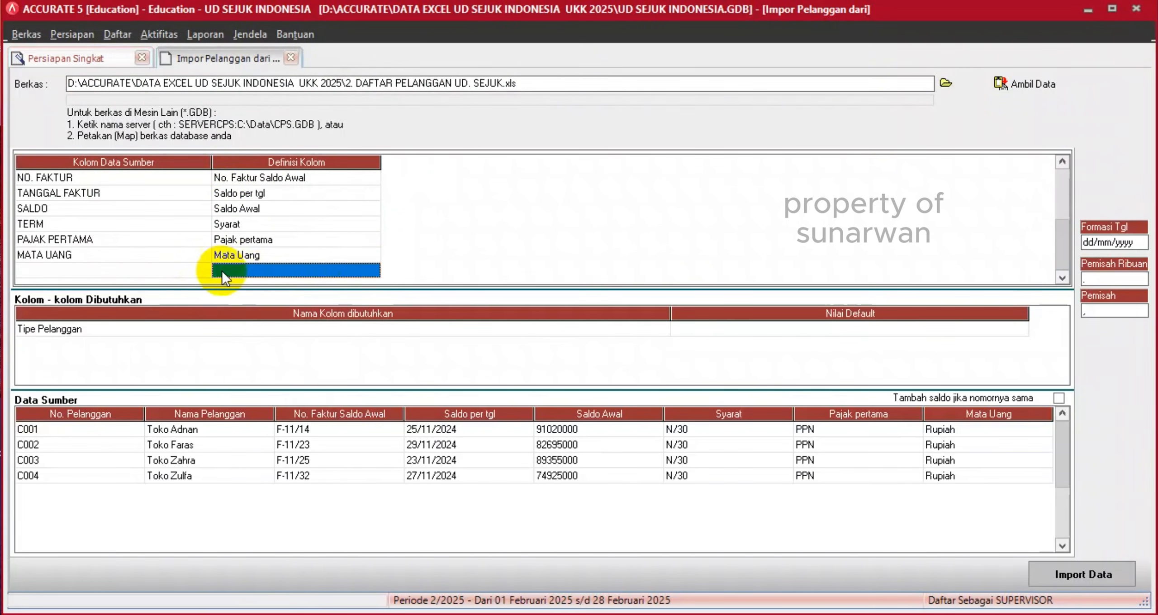
{"action": "left_click", "coordinate": [785, 334]}
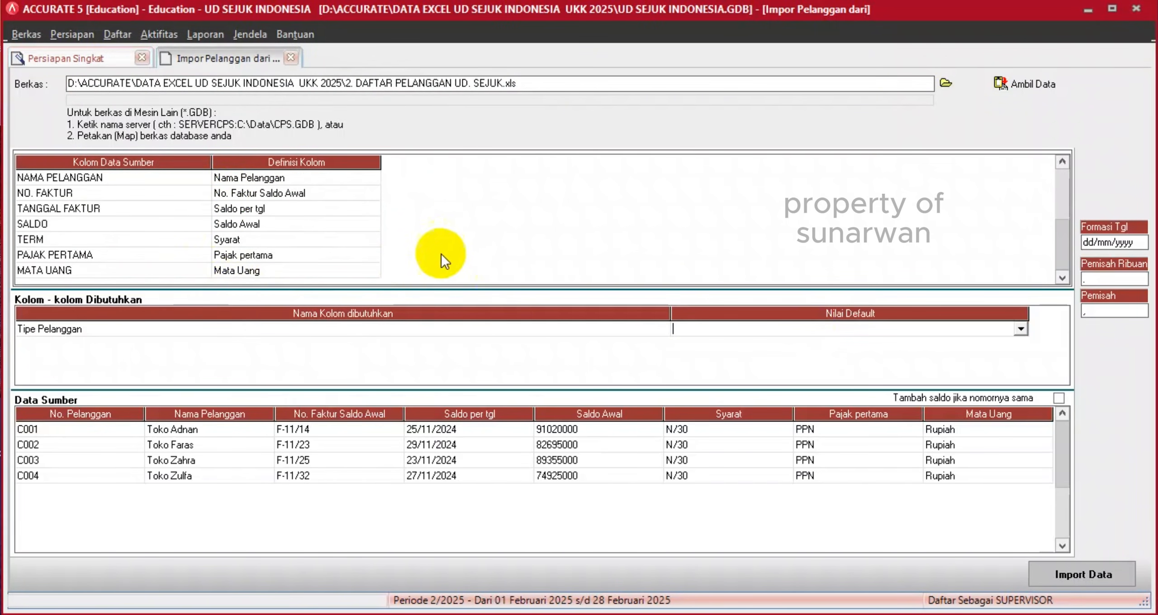
Set Tipe Pelanggan's default value to Umum.
{"action": "left_click", "coordinate": [293, 178]}
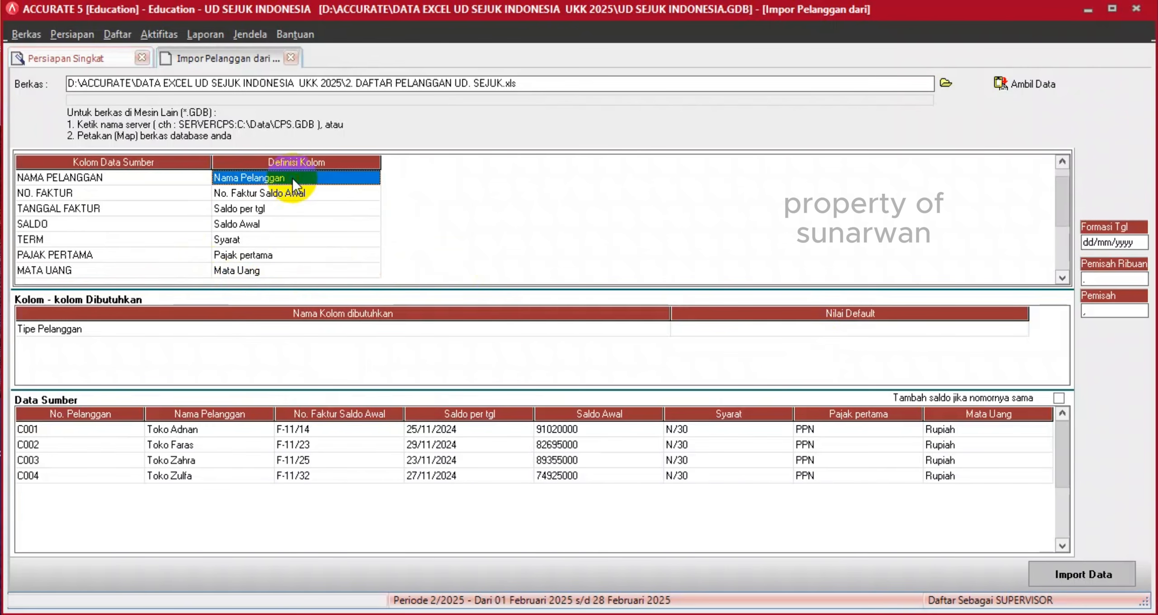
{"action": "scroll", "coordinate": [292, 177], "scroll_direction": "down", "scroll_amount": 1}
{"action": "scroll", "coordinate": [292, 177], "scroll_direction": "up", "scroll_amount": 2}
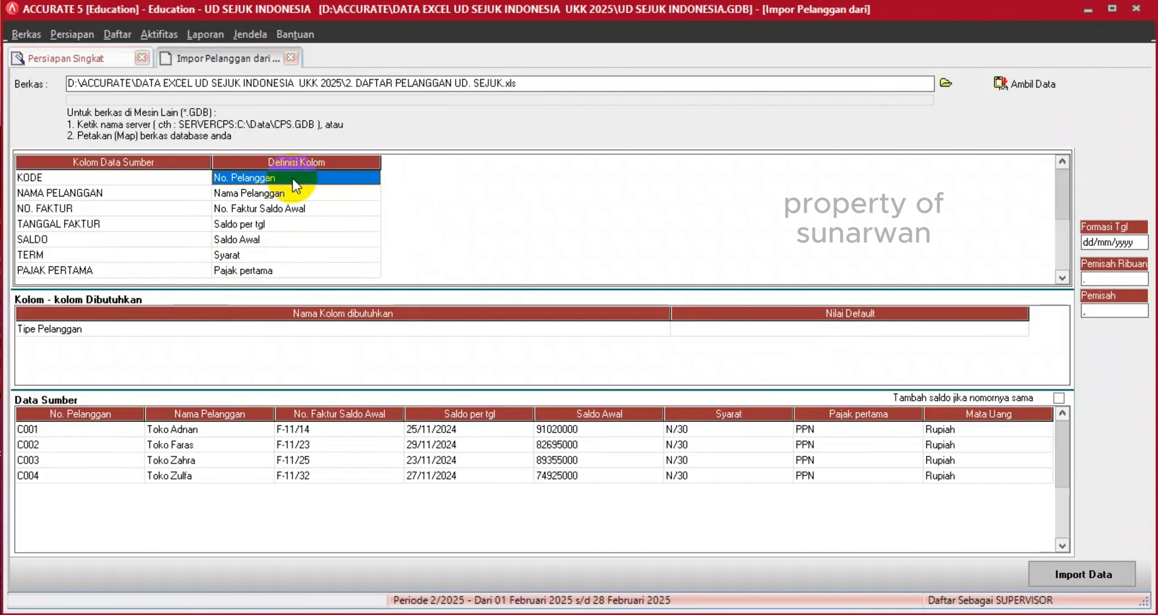
{"action": "scroll", "coordinate": [293, 178], "scroll_direction": "down", "scroll_amount": 4}
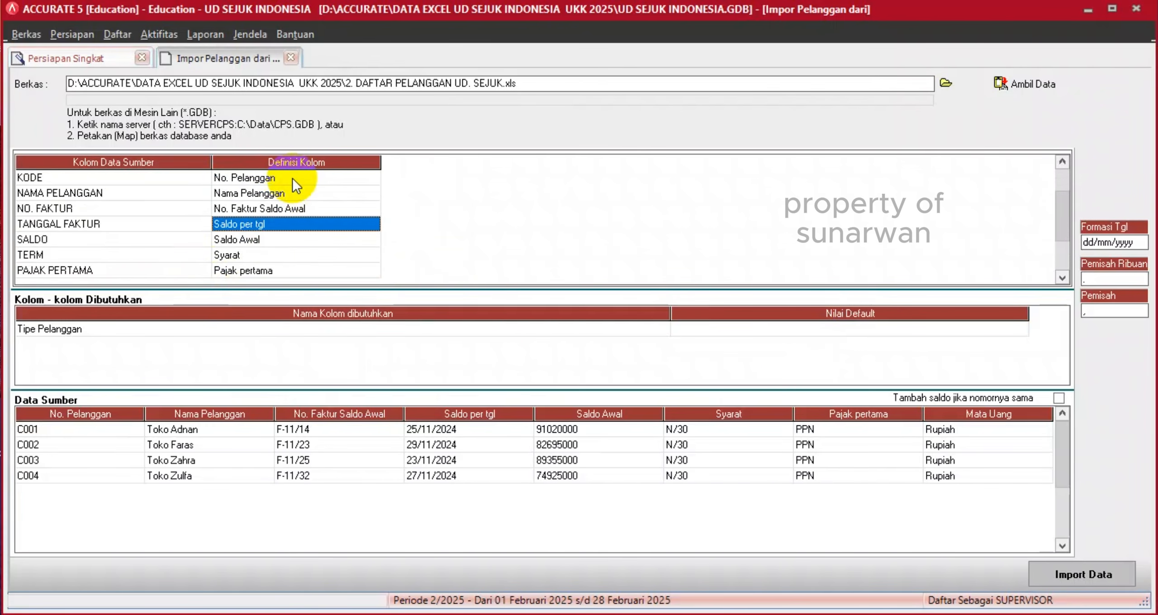
{"action": "scroll", "coordinate": [292, 179], "scroll_direction": "down", "scroll_amount": 3}
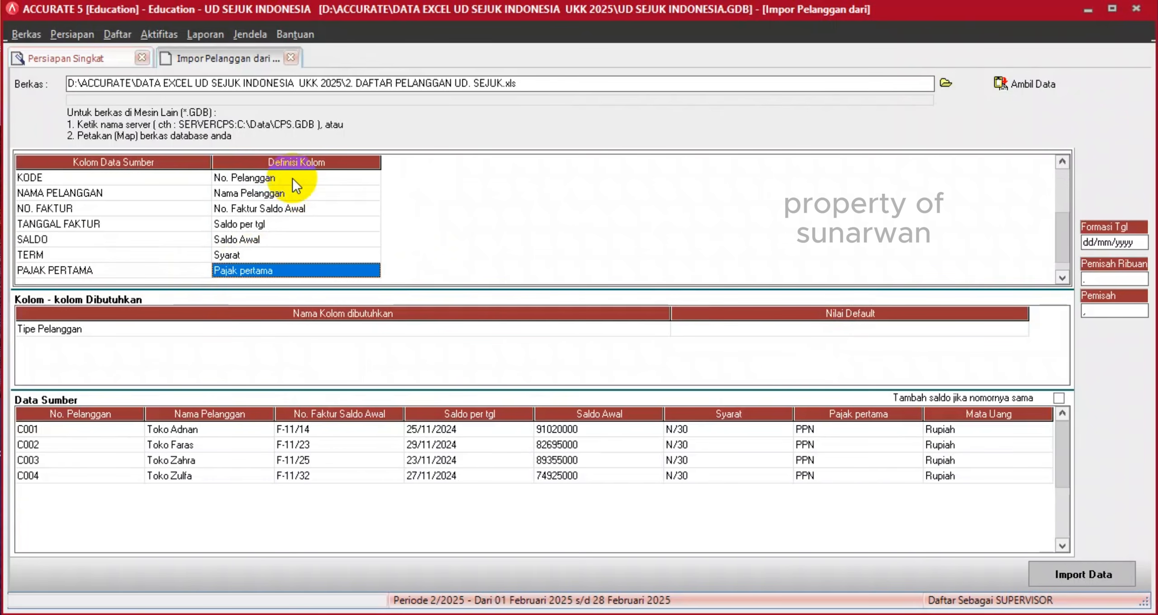
{"action": "scroll", "coordinate": [292, 178], "scroll_direction": "down", "scroll_amount": 1}
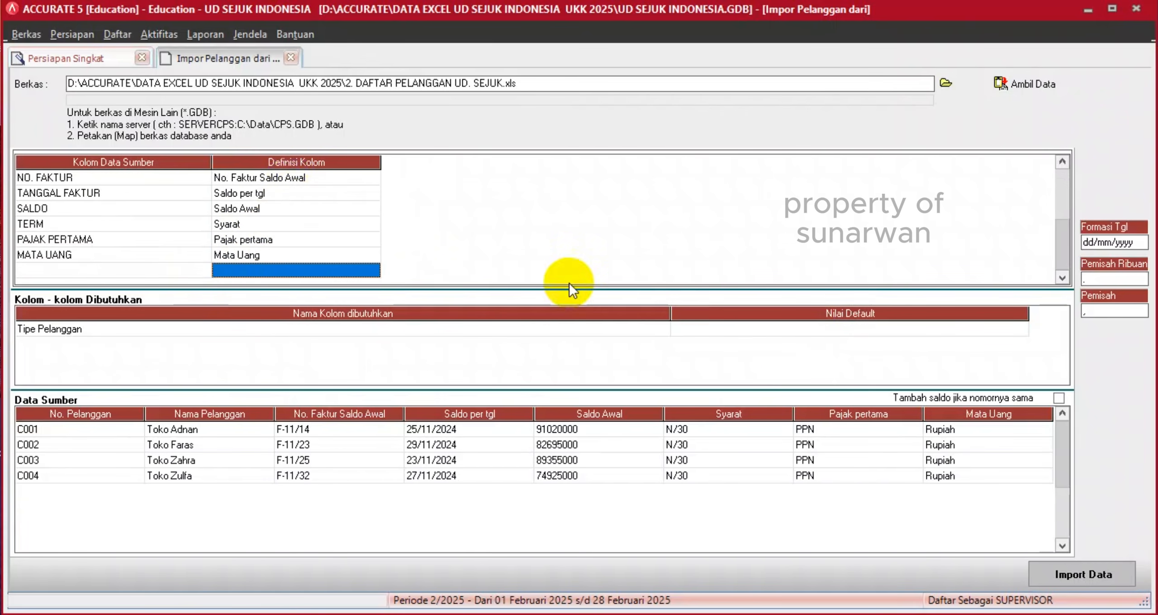
{"action": "left_click", "coordinate": [765, 327]}
{"action": "left_click", "coordinate": [1020, 329]}
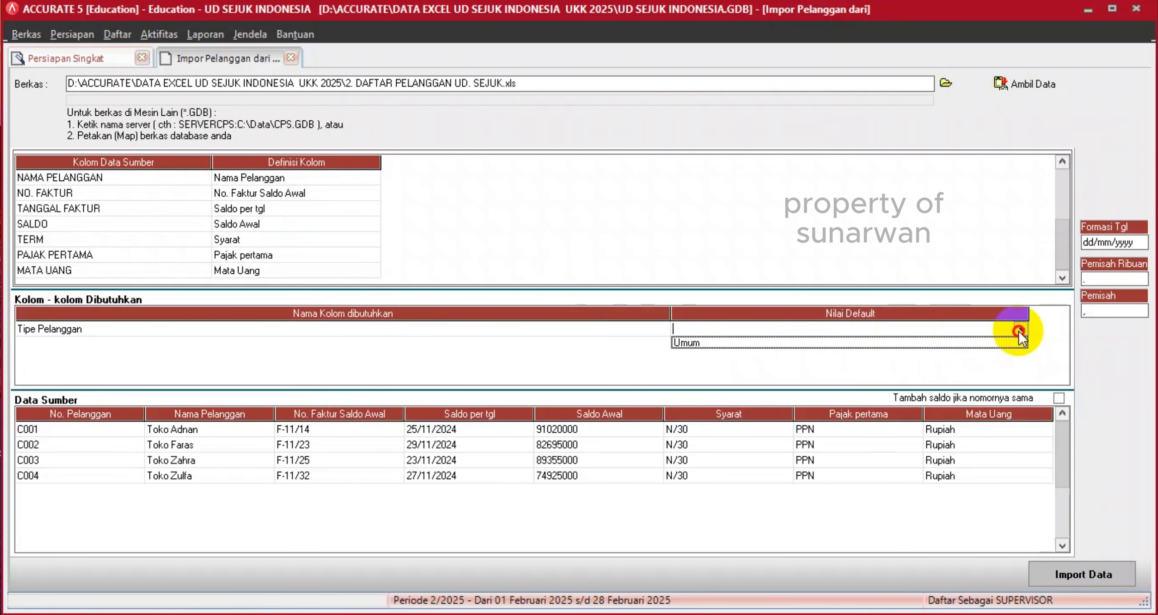
{"action": "left_click", "coordinate": [765, 340]}
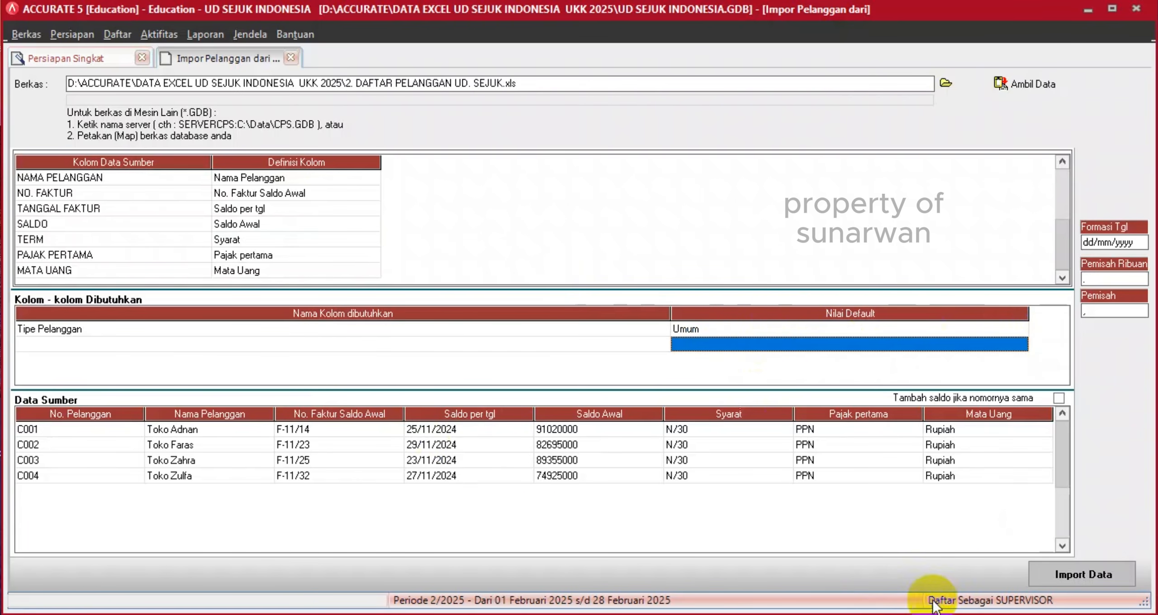
Import the four customers, acknowledge the result, and advance to the supplier step.
{"action": "left_click", "coordinate": [1066, 582]}
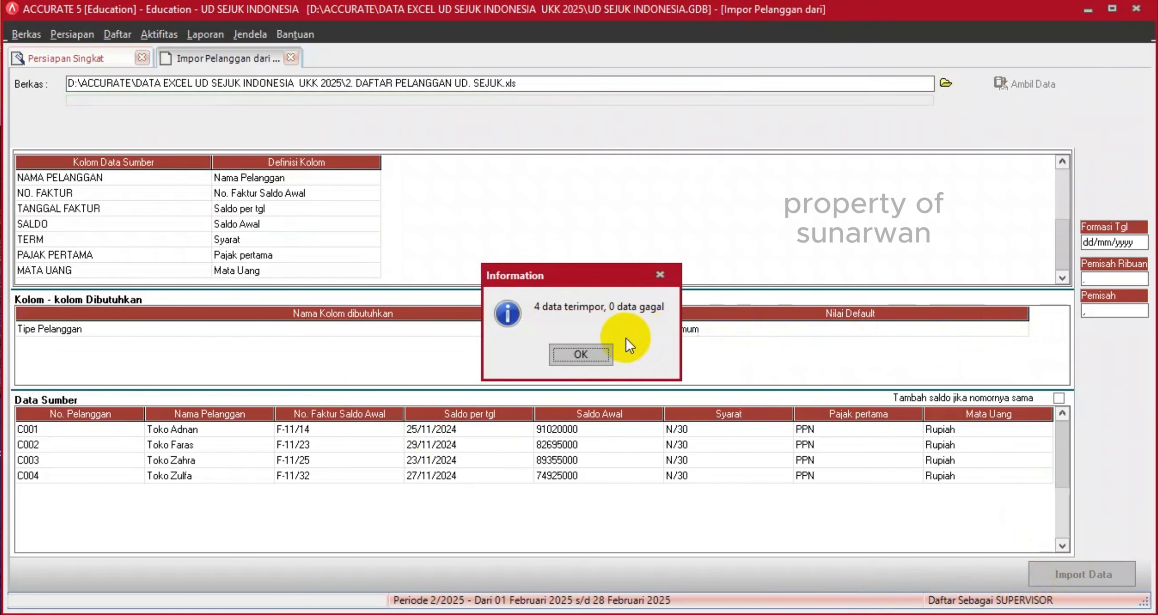
{"action": "left_click", "coordinate": [589, 353]}
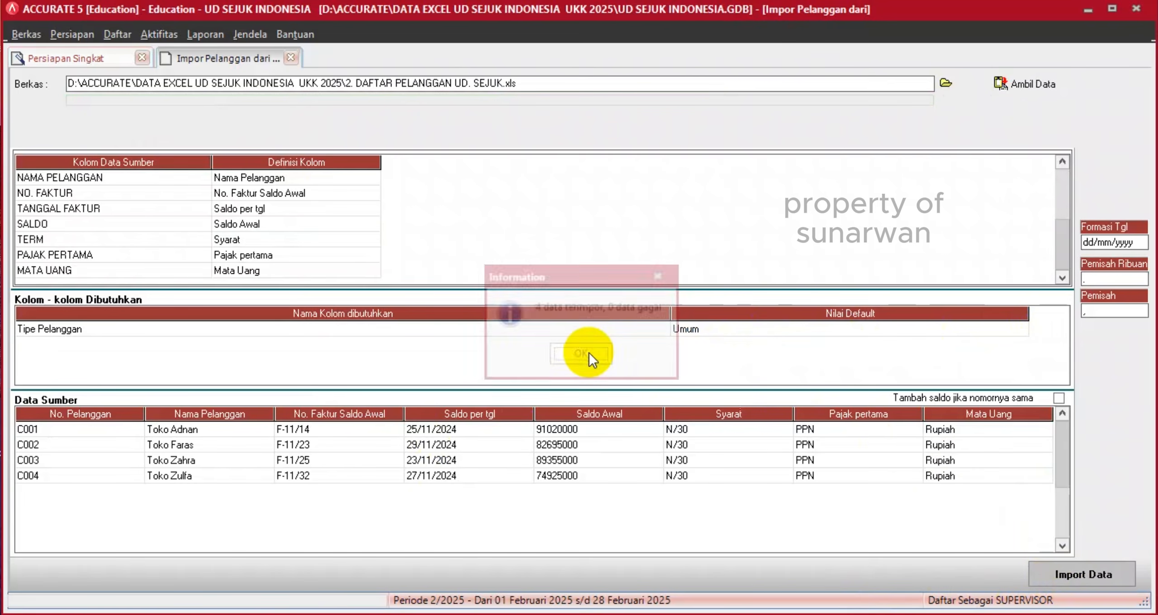
{"action": "left_click", "coordinate": [561, 571]}
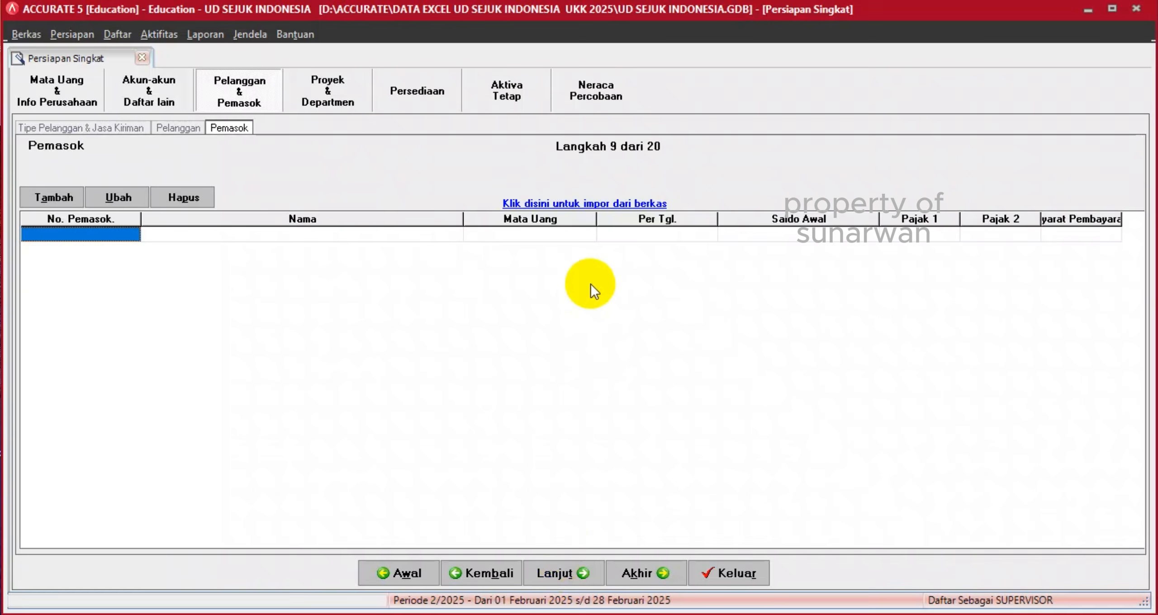
Load the Excel file 3. DAFTAR PEMASOK.UD.SEJUK.xls into a new supplier import.
{"action": "left_click", "coordinate": [567, 205]}
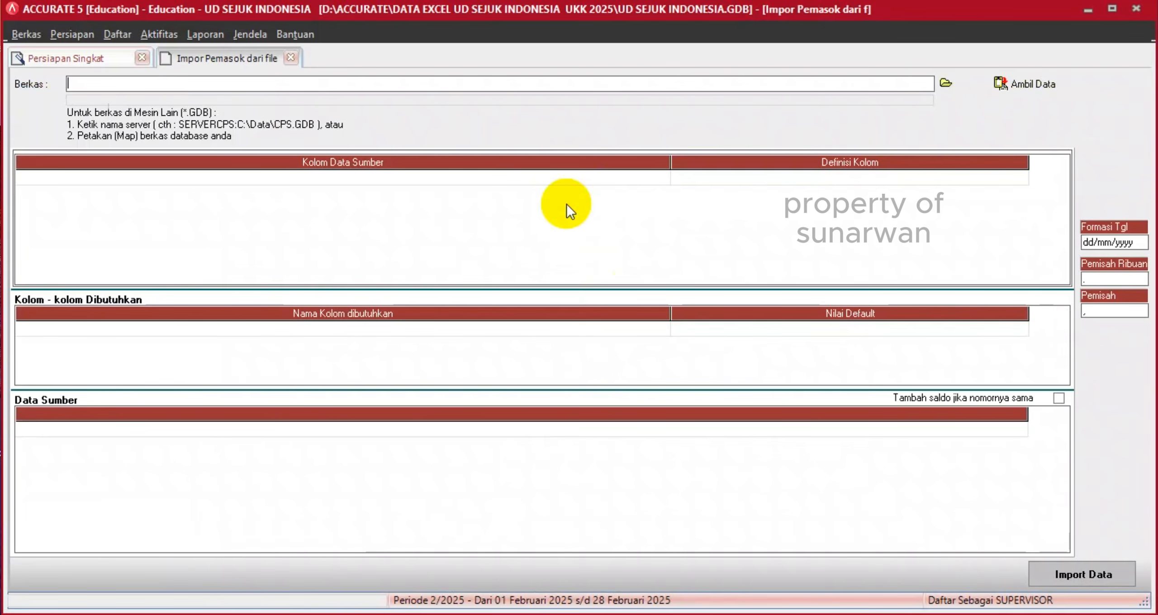
{"action": "left_click", "coordinate": [947, 83]}
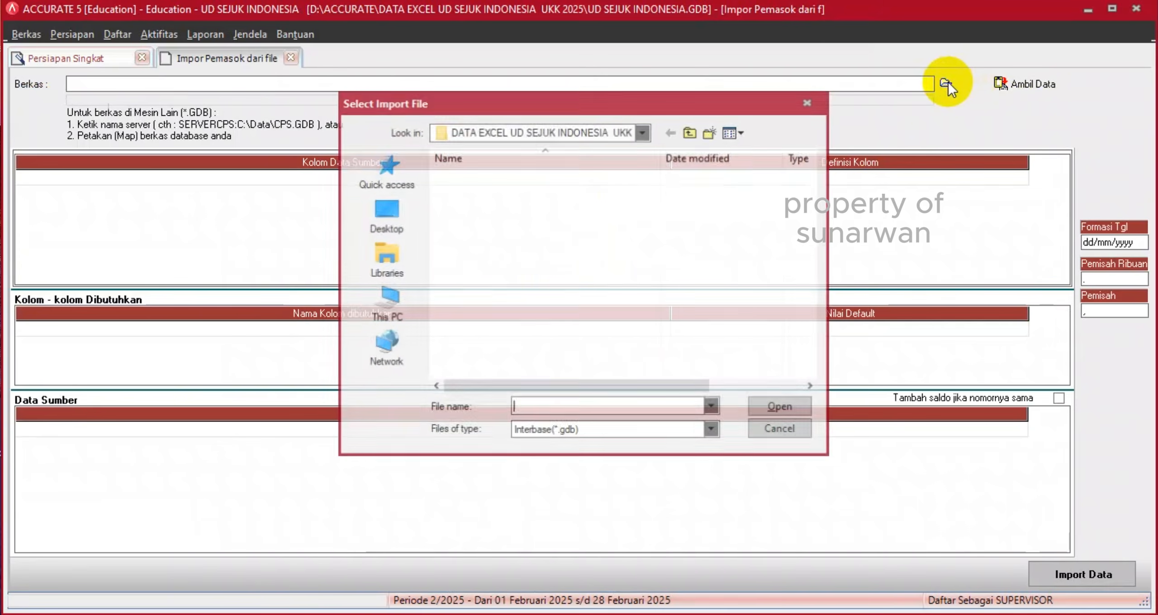
{"action": "left_click", "coordinate": [610, 432]}
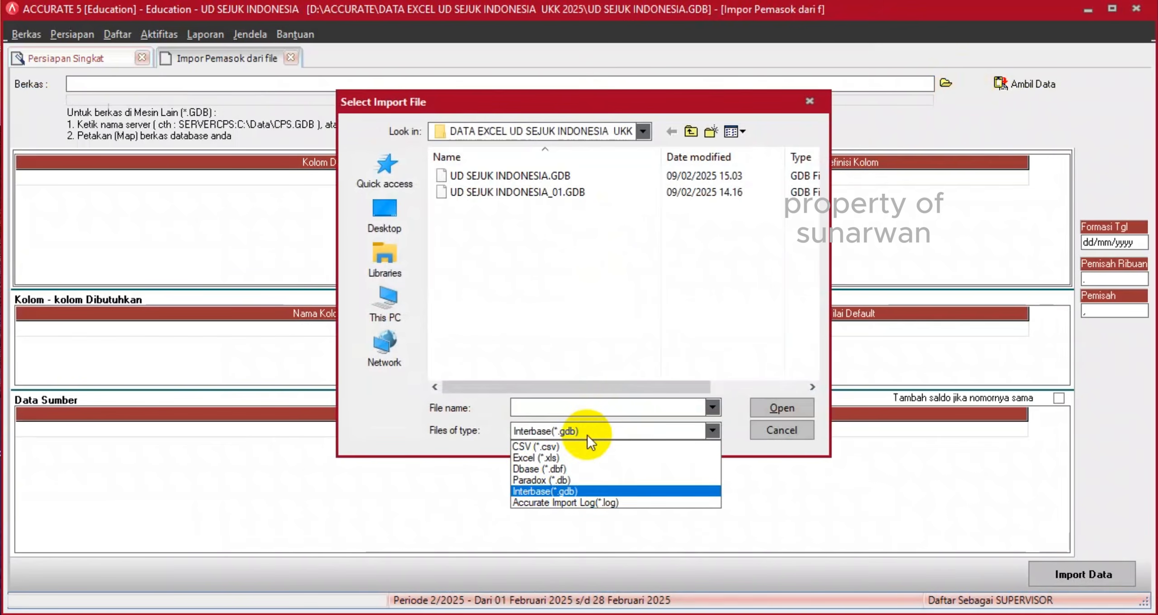
{"action": "left_click", "coordinate": [560, 457]}
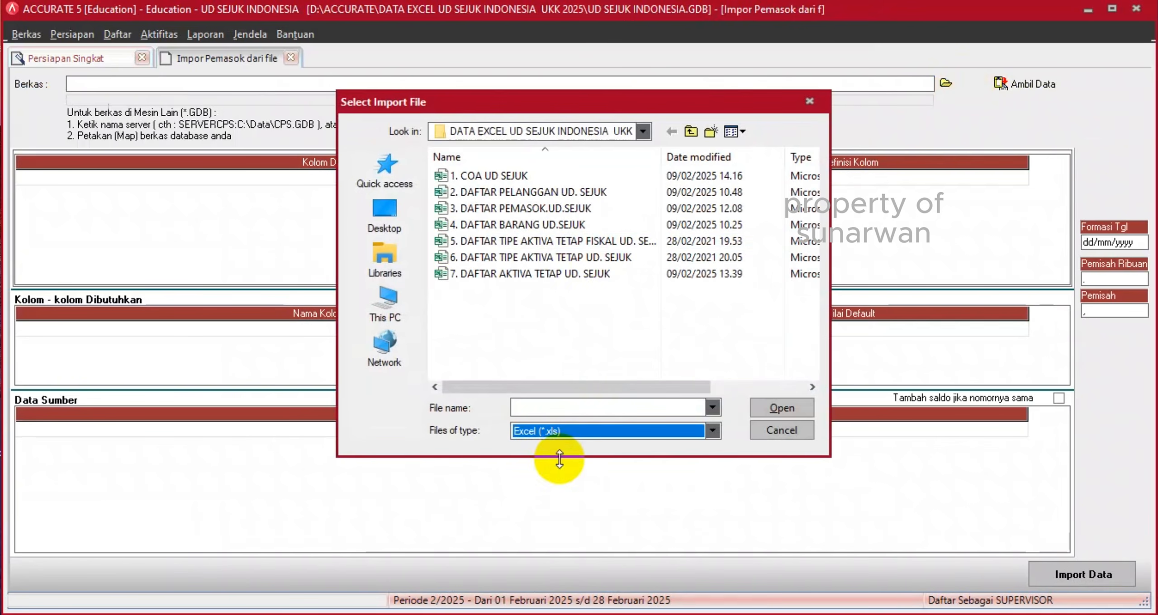
{"action": "double_click", "coordinate": [545, 208]}
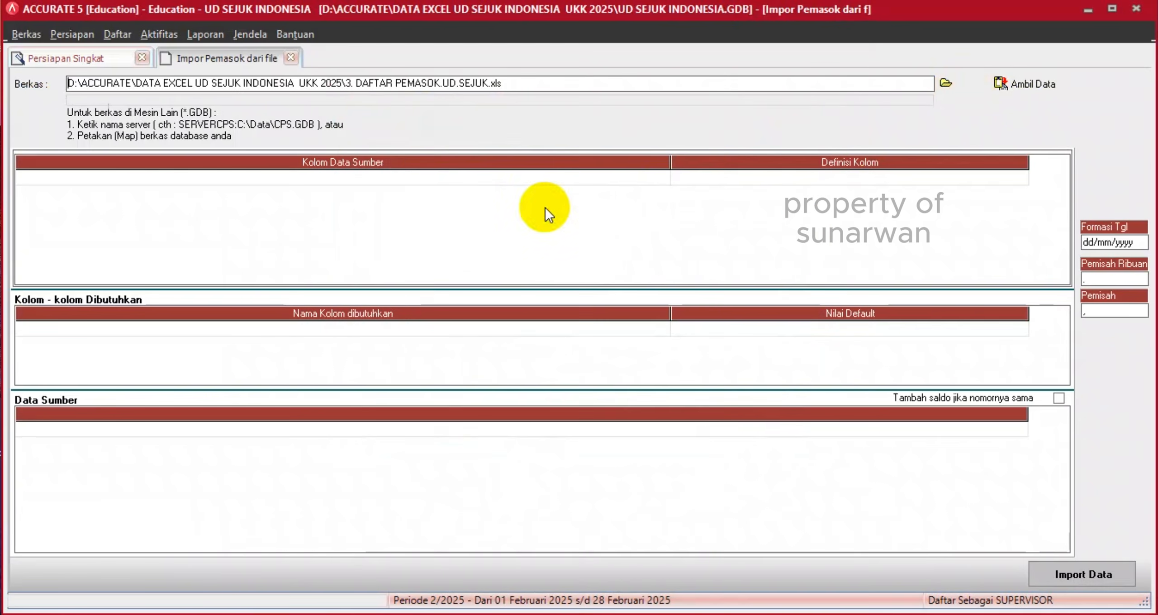
{"action": "left_click", "coordinate": [1014, 87]}
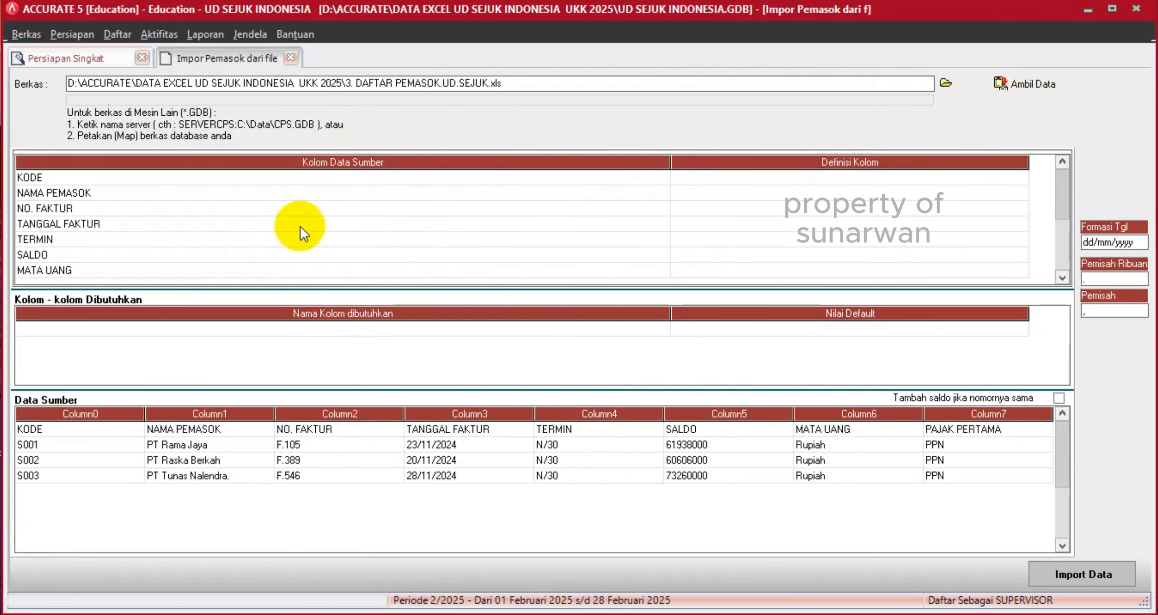
Delete the KODE heading row, leaving three supplier rows.
{"action": "right_click", "coordinate": [297, 427]}
{"action": "left_click", "coordinate": [329, 457]}
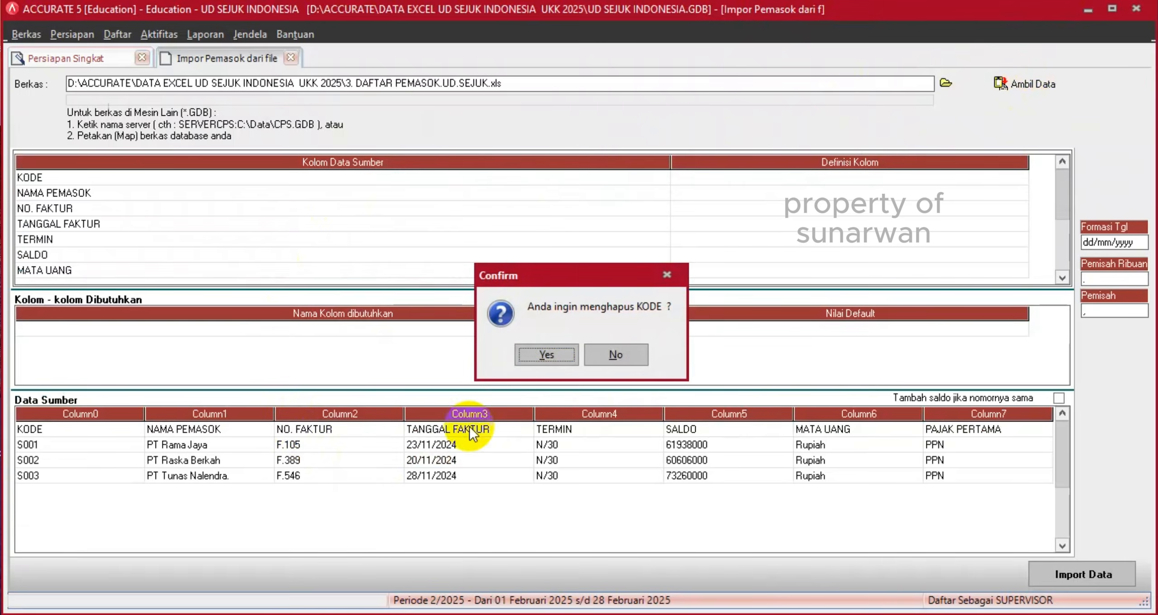
{"action": "left_click", "coordinate": [546, 355]}
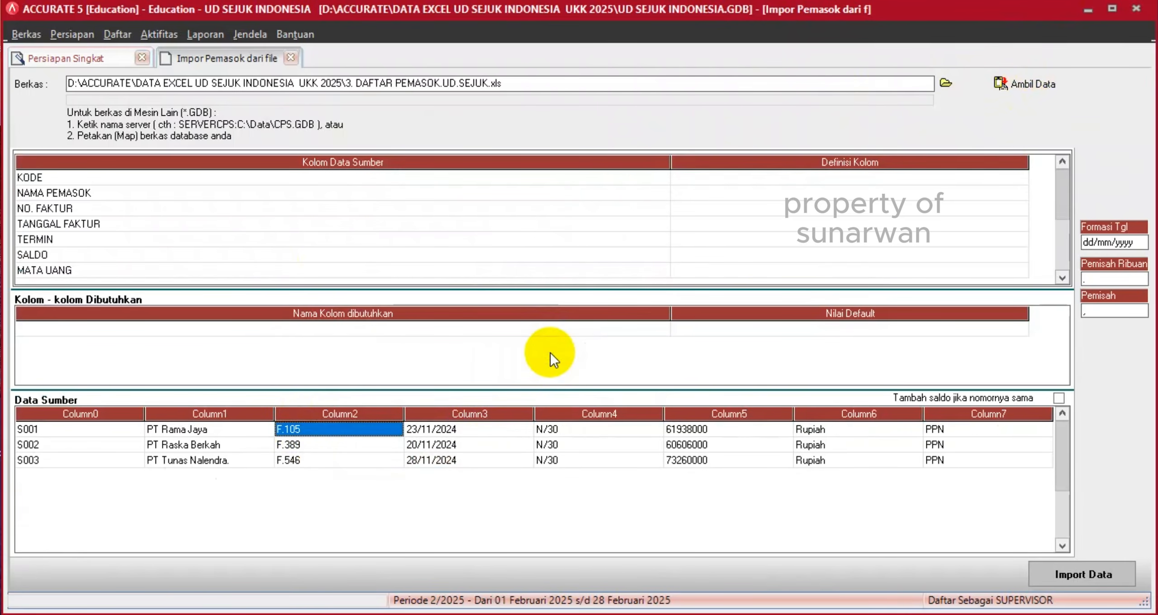
{"action": "left_click_drag", "start_coordinate": [671, 161], "coordinate": [220, 170]}
{"action": "left_click_drag", "start_coordinate": [575, 165], "coordinate": [341, 165]}
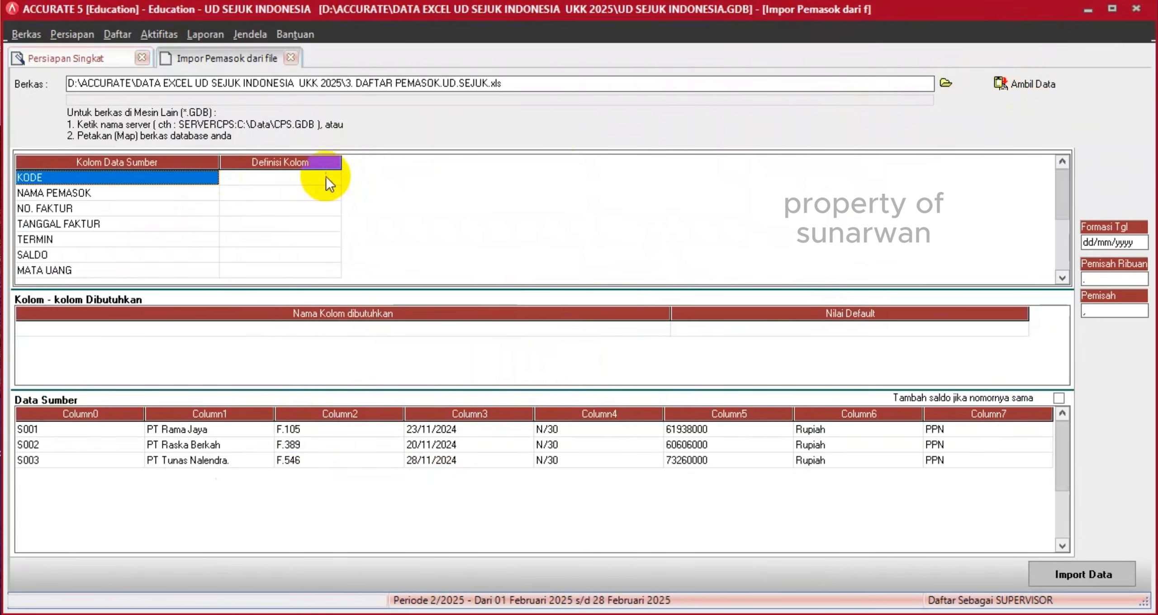
Map the KODE column to No Pemasok and NAMA PEMASOK to Nama Pemasok.
{"action": "left_click", "coordinate": [318, 179]}
{"action": "left_click", "coordinate": [328, 179]}
{"action": "left_click", "coordinate": [332, 179]}
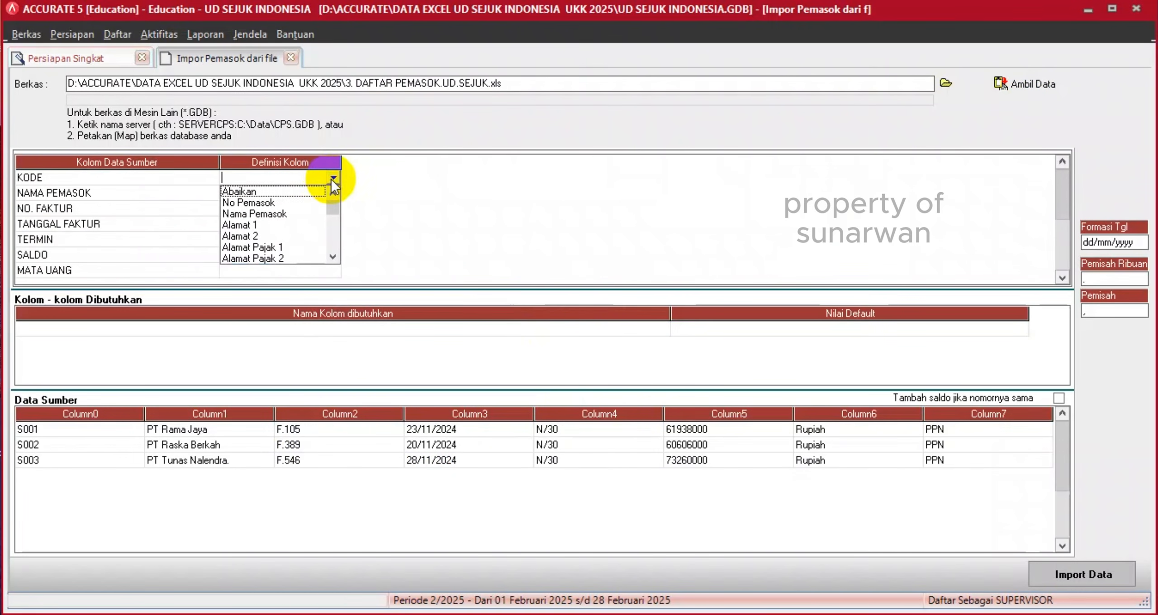
{"action": "left_click", "coordinate": [255, 203]}
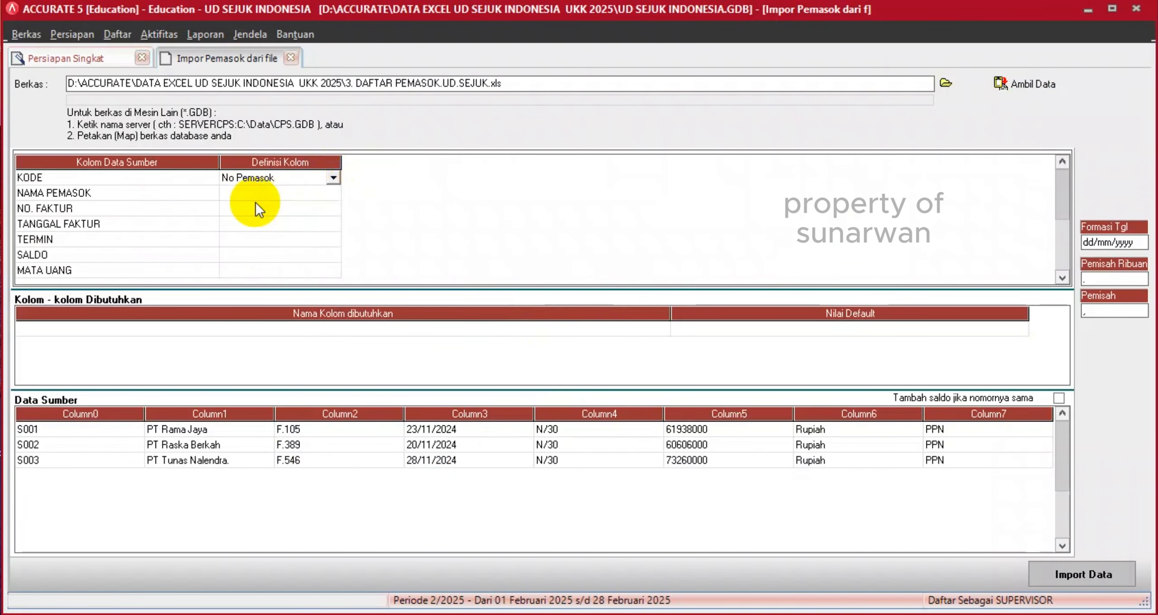
{"action": "left_click", "coordinate": [257, 200]}
{"action": "left_click", "coordinate": [259, 193]}
{"action": "left_click", "coordinate": [333, 193]}
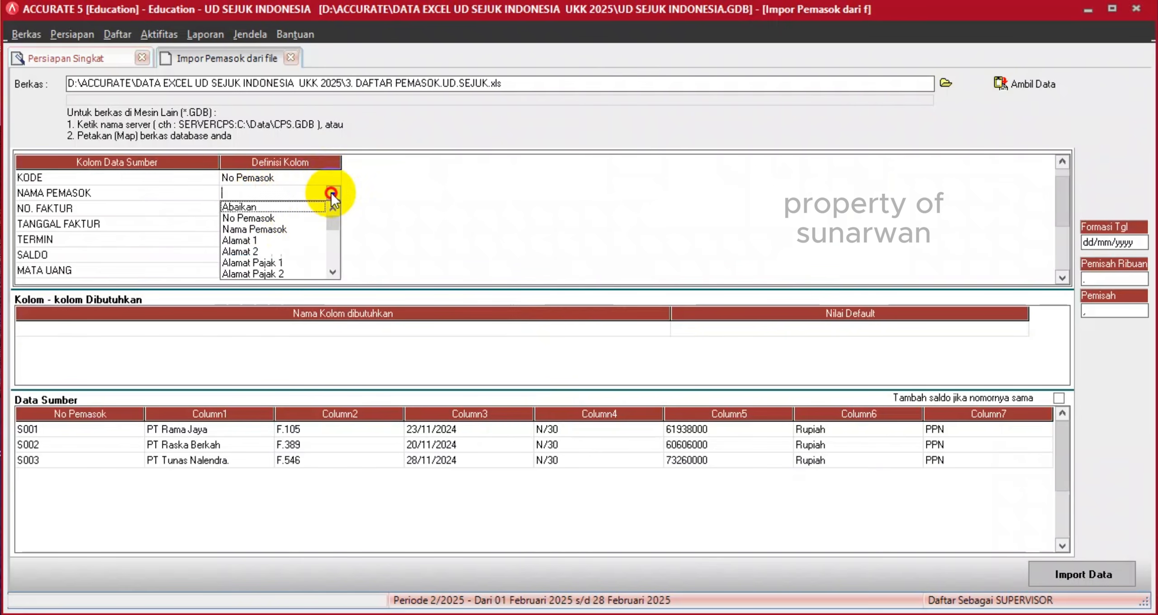
{"action": "left_click", "coordinate": [274, 231]}
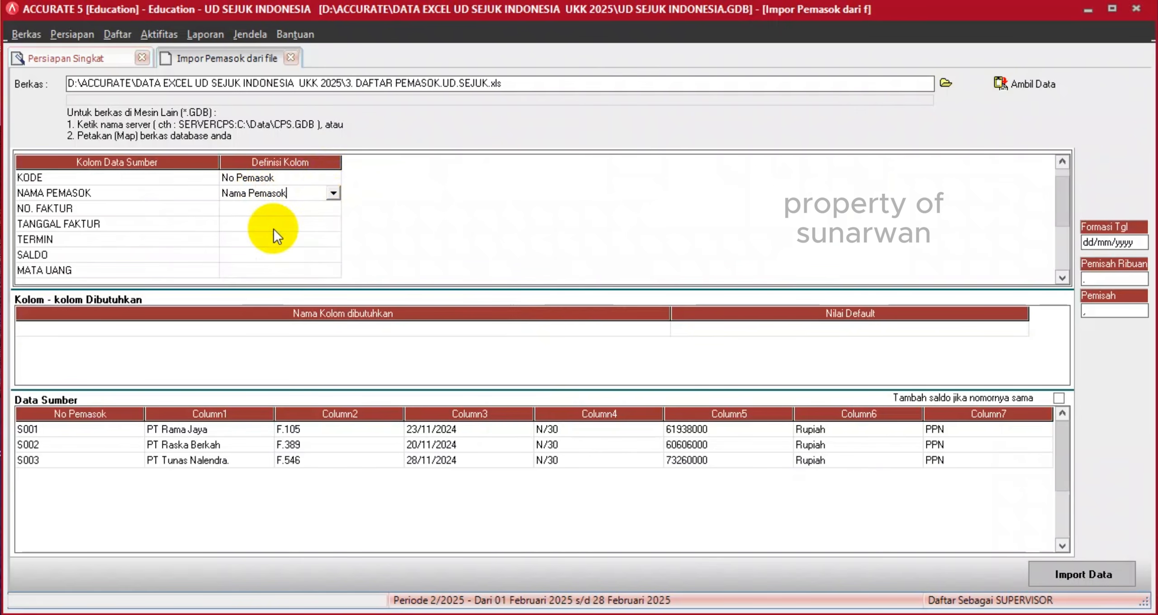
Map the NO. FAKTUR column to No. Faktur Saldo Awal.
{"action": "left_click", "coordinate": [286, 208]}
{"action": "left_click", "coordinate": [333, 209]}
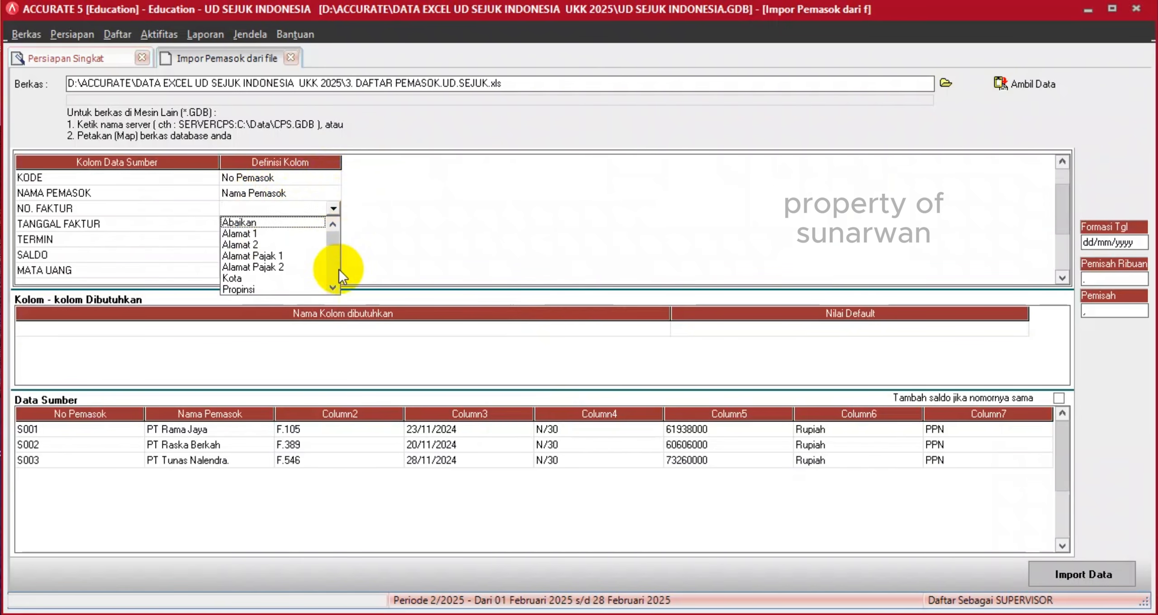
{"action": "left_click", "coordinate": [333, 288]}
{"action": "left_click", "coordinate": [333, 288]}
{"action": "left_click", "coordinate": [333, 288]}
{"action": "left_click", "coordinate": [333, 288]}
{"action": "left_click", "coordinate": [333, 288]}
{"action": "left_click", "coordinate": [333, 288]}
{"action": "left_click", "coordinate": [333, 287]}
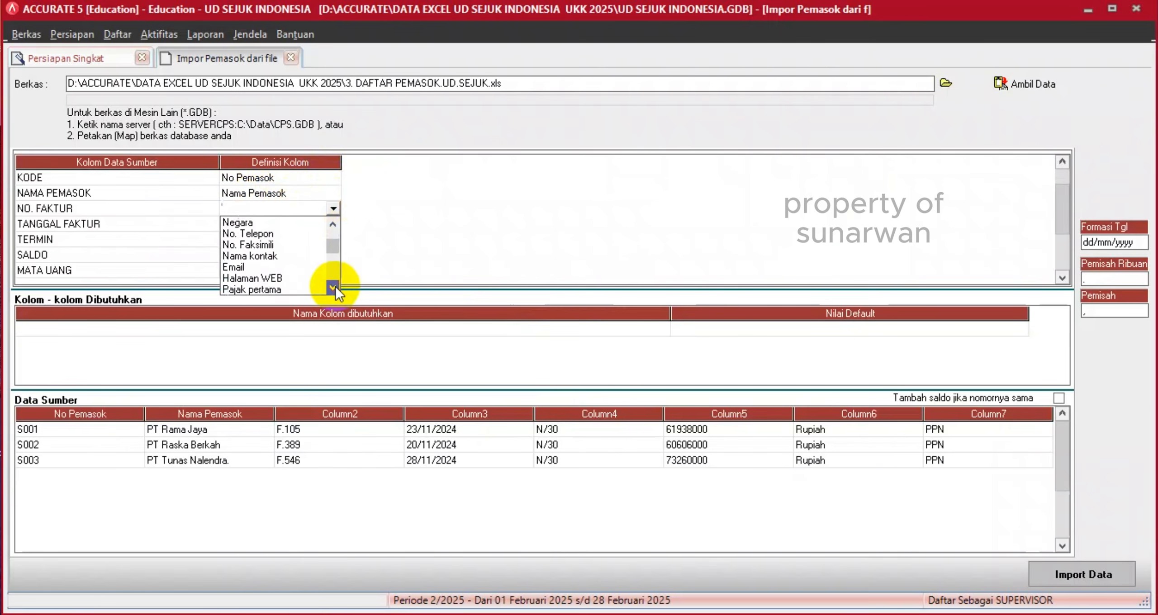
{"action": "left_click", "coordinate": [333, 288]}
{"action": "left_click", "coordinate": [333, 288]}
{"action": "left_click", "coordinate": [333, 288]}
{"action": "left_click", "coordinate": [333, 288]}
{"action": "left_click", "coordinate": [333, 288]}
{"action": "left_click", "coordinate": [333, 288]}
{"action": "left_click", "coordinate": [333, 288]}
{"action": "left_click", "coordinate": [333, 288]}
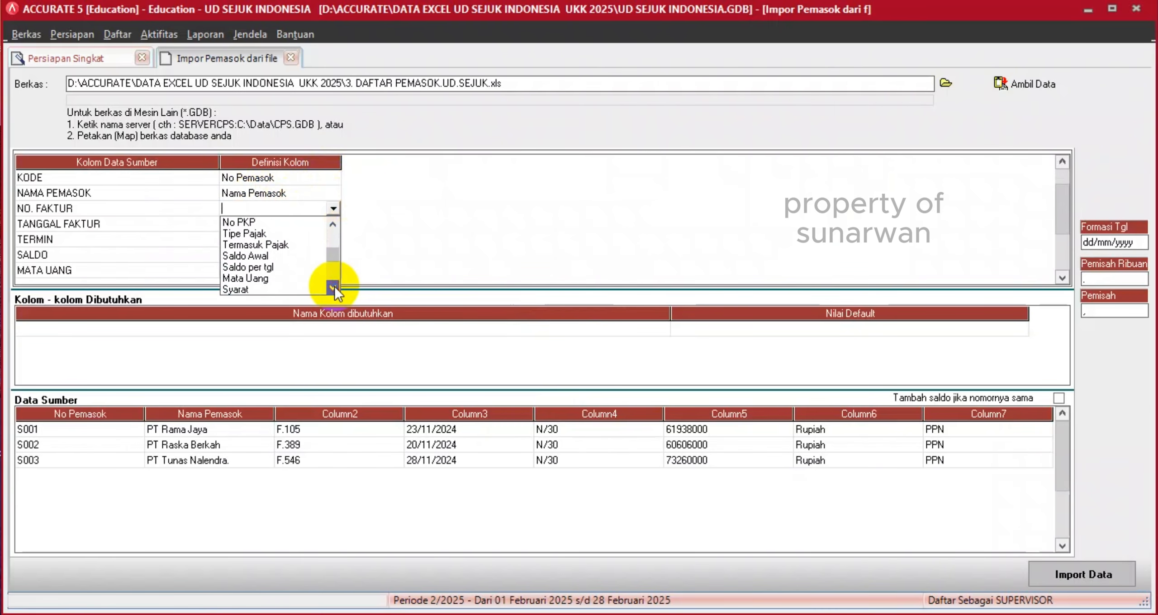
{"action": "left_click", "coordinate": [333, 287]}
{"action": "left_click", "coordinate": [333, 288]}
{"action": "left_click", "coordinate": [334, 288]}
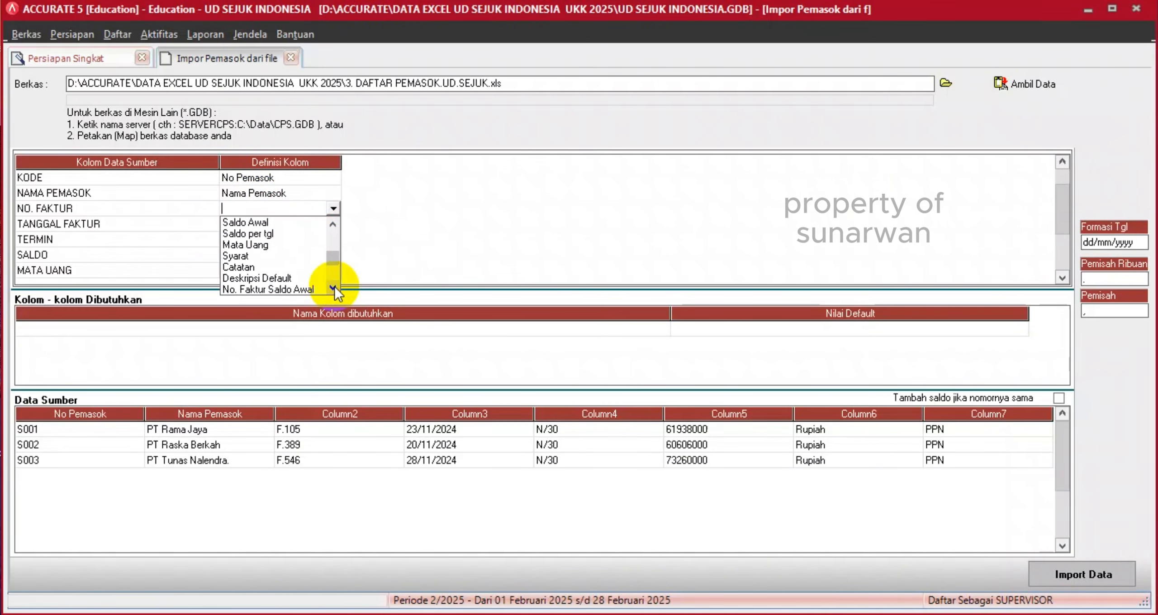
{"action": "left_click", "coordinate": [303, 289]}
Map the TANGGAL FAKTUR column to Saldo per tgl.
{"action": "left_click", "coordinate": [307, 223]}
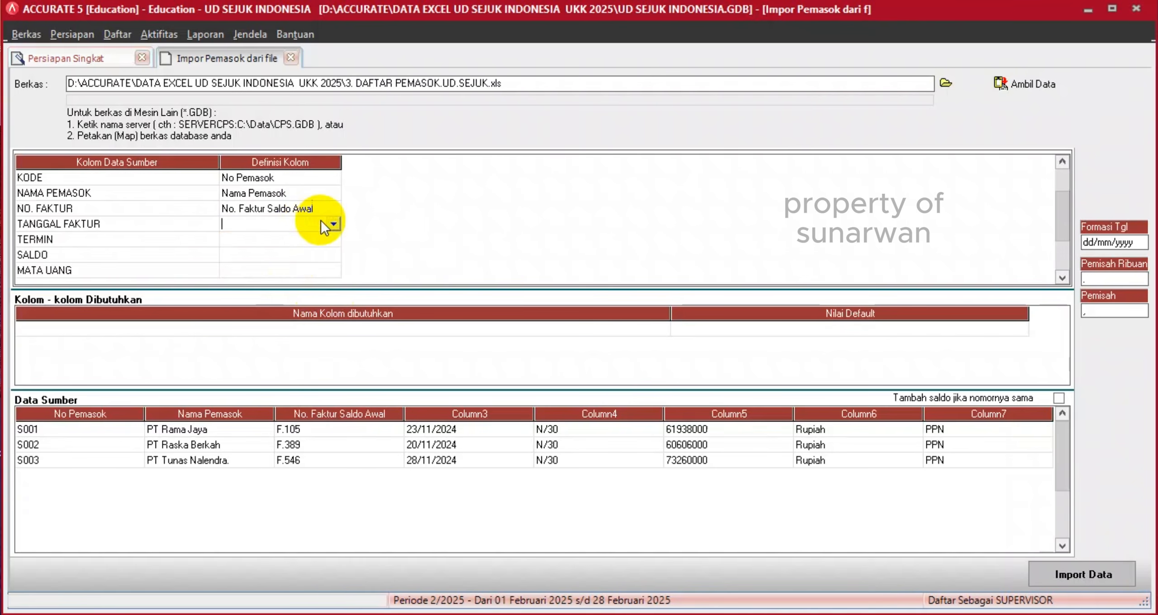
{"action": "left_click", "coordinate": [334, 221]}
{"action": "key", "text": "s"}
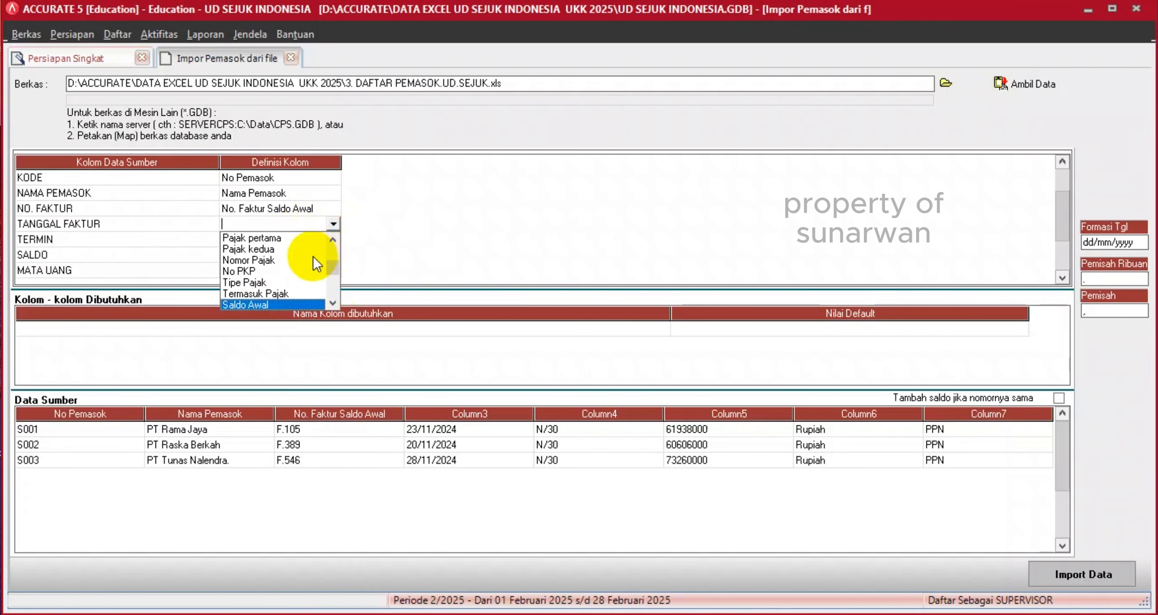
{"action": "key", "text": "Down"}
{"action": "key", "text": "Return"}
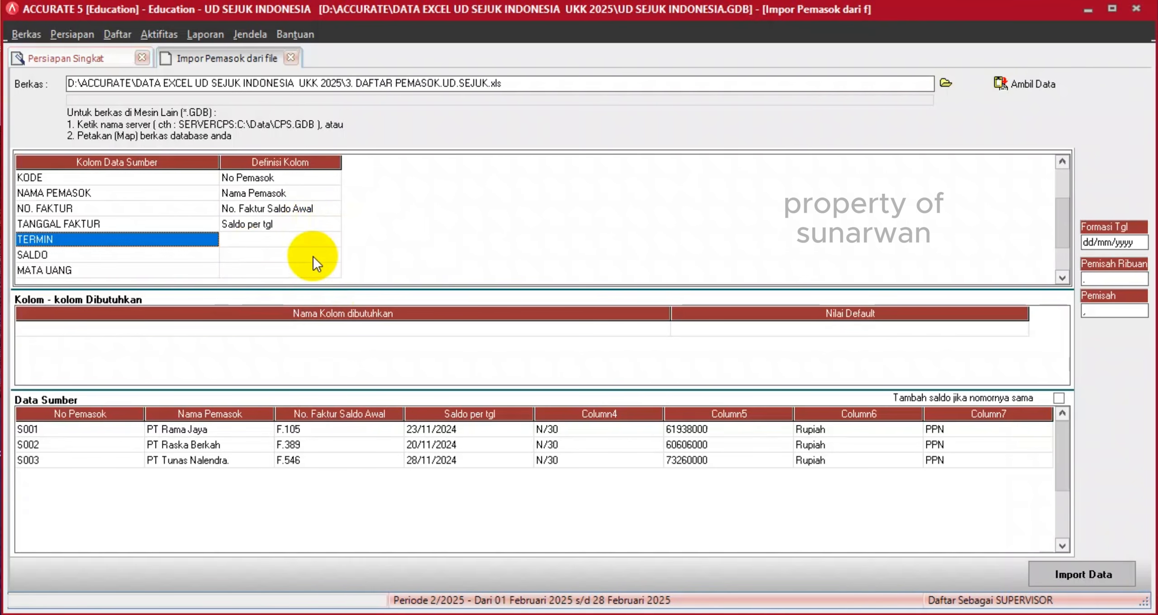
Map TERMIN to Syarat, translating term N/30 to Net 30.
{"action": "left_click", "coordinate": [289, 239]}
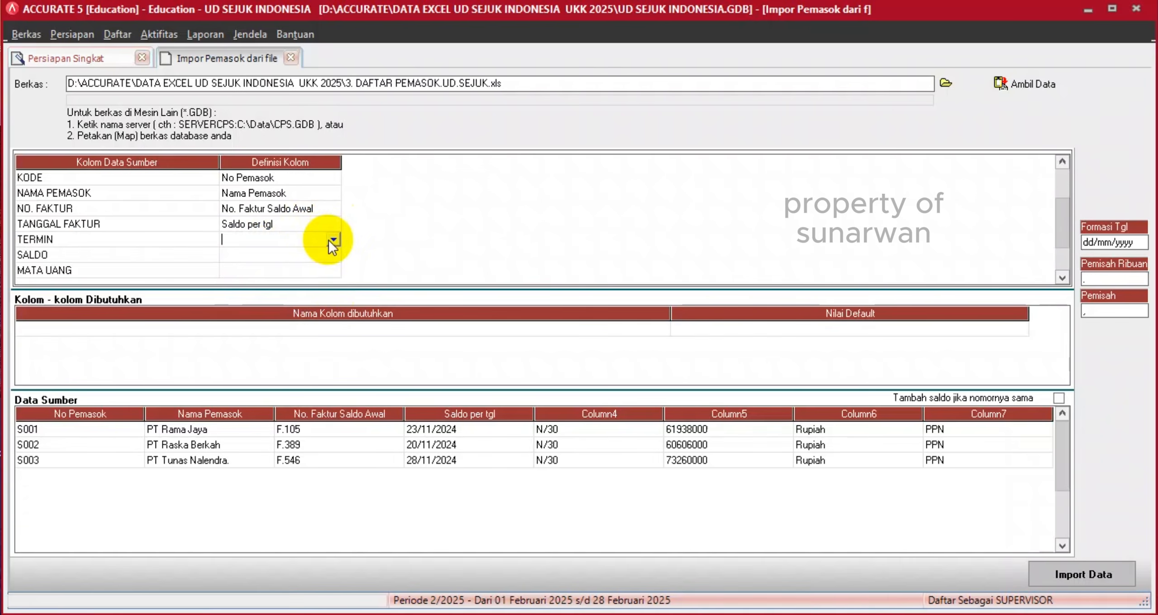
{"action": "left_click", "coordinate": [333, 240]}
{"action": "key", "text": "s"}
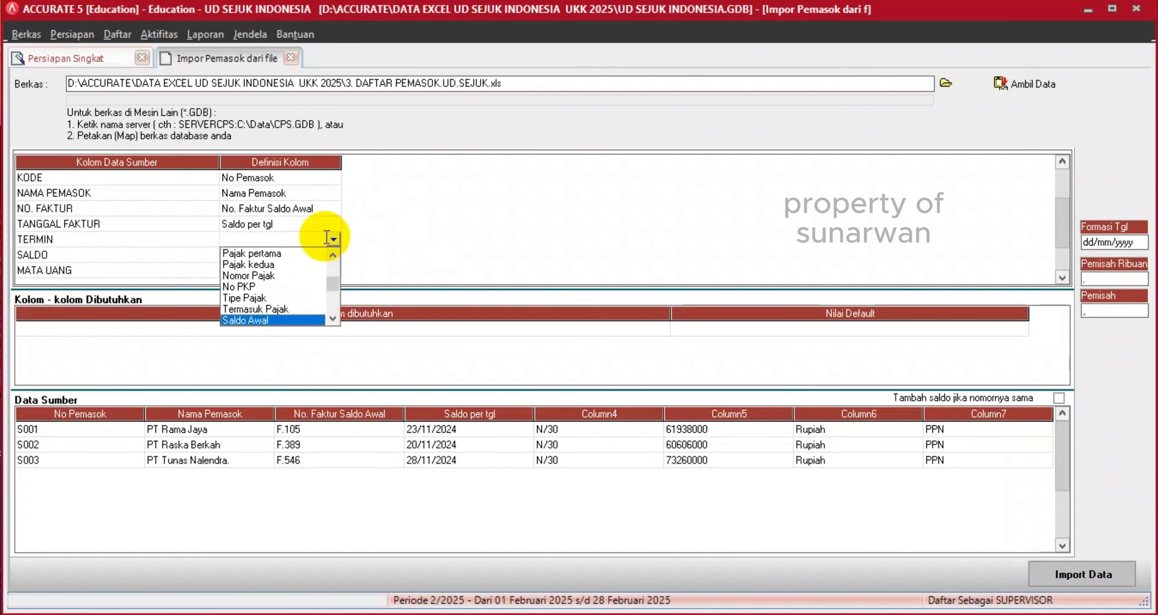
{"action": "key", "text": "Down"}
{"action": "key", "text": "Down"}
{"action": "left_click", "coordinate": [251, 317]}
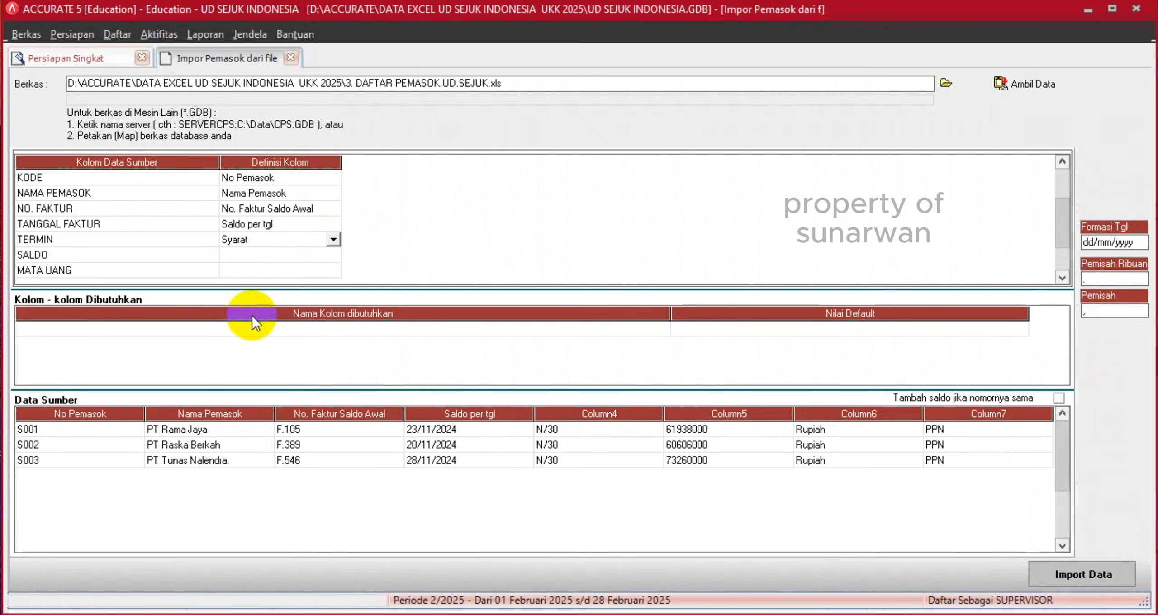
{"action": "left_click_drag", "start_coordinate": [234, 8], "coordinate": [660, 87]}
{"action": "left_click", "coordinate": [701, 125]}
{"action": "left_click", "coordinate": [763, 125]}
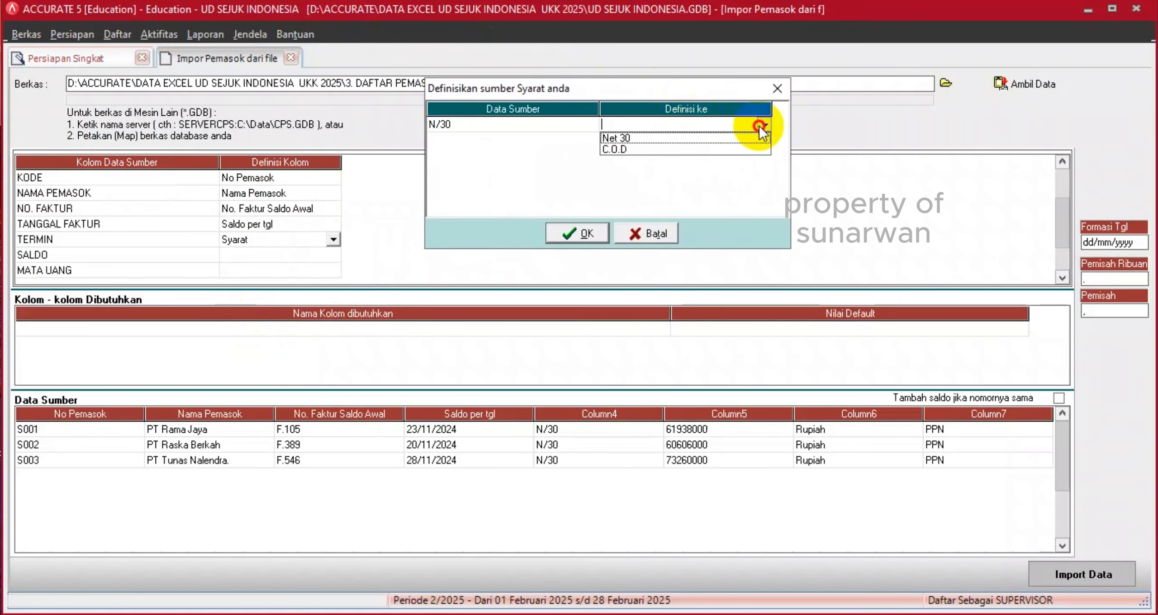
{"action": "left_click", "coordinate": [690, 138]}
{"action": "key", "text": "Tab"}
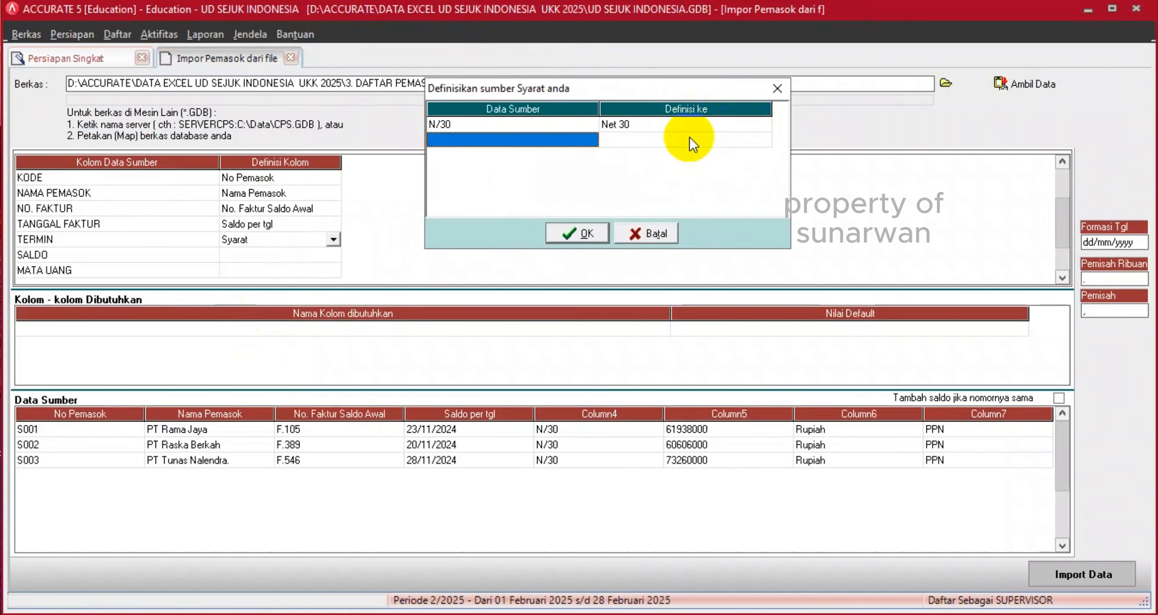
{"action": "left_click", "coordinate": [581, 233]}
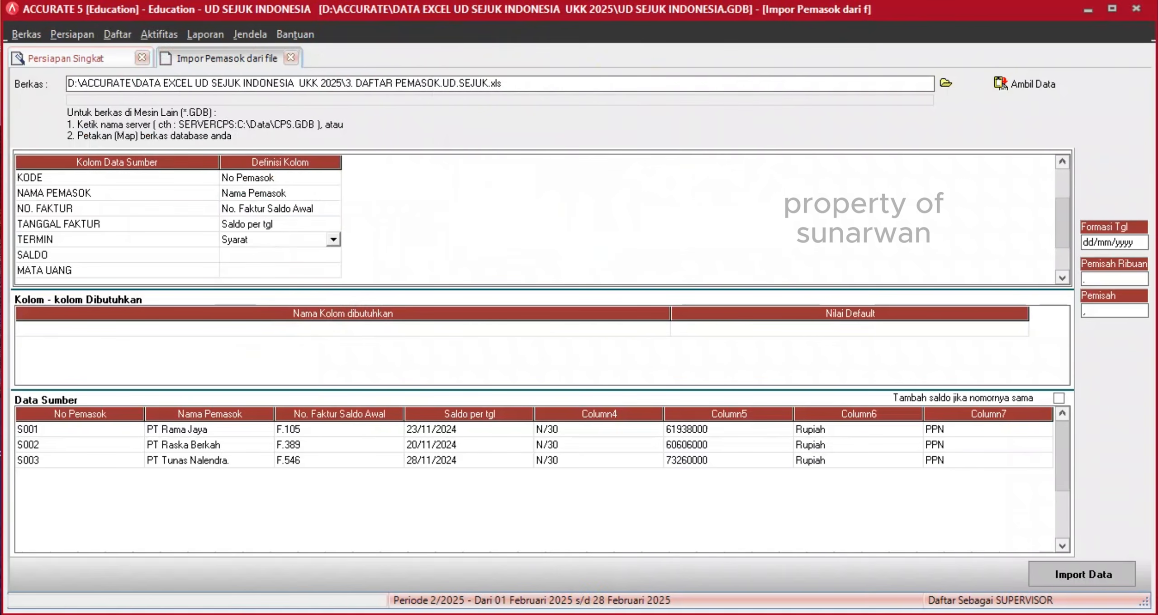
Map the SALDO column to Saldo Awal.
{"action": "left_click", "coordinate": [297, 261]}
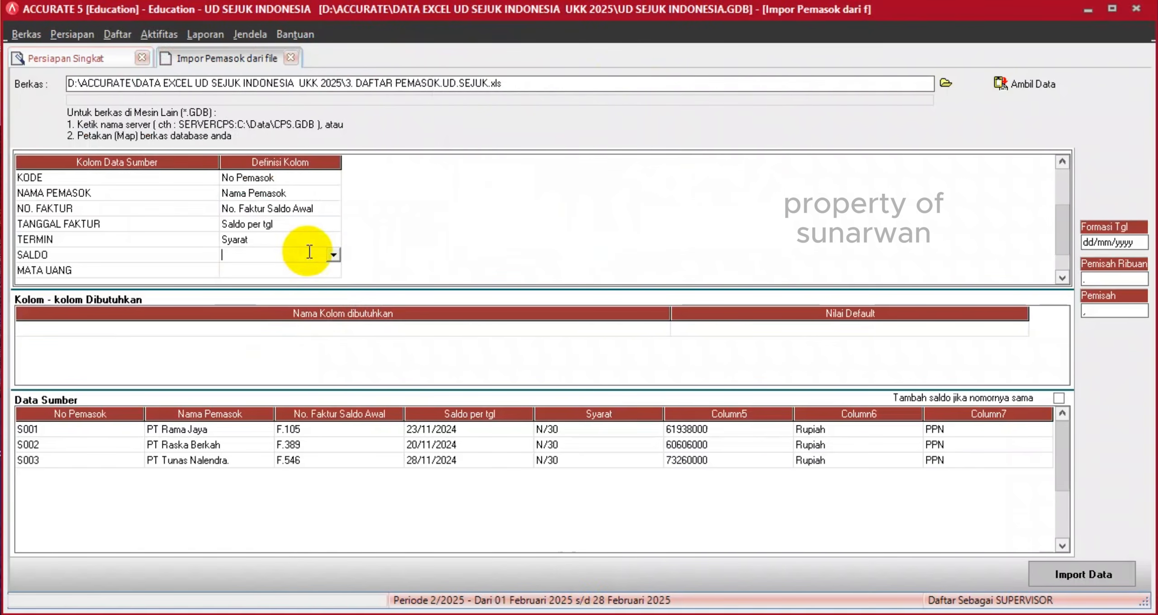
{"action": "left_click", "coordinate": [333, 259]}
{"action": "key", "text": "s"}
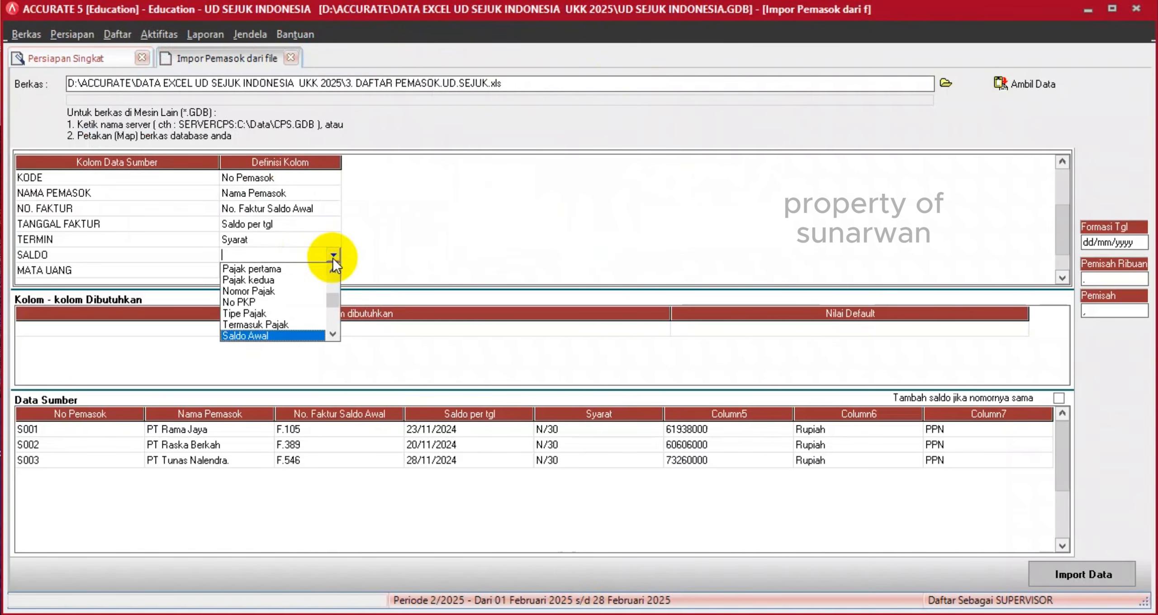
{"action": "left_click", "coordinate": [279, 339]}
{"action": "key", "text": "Return"}
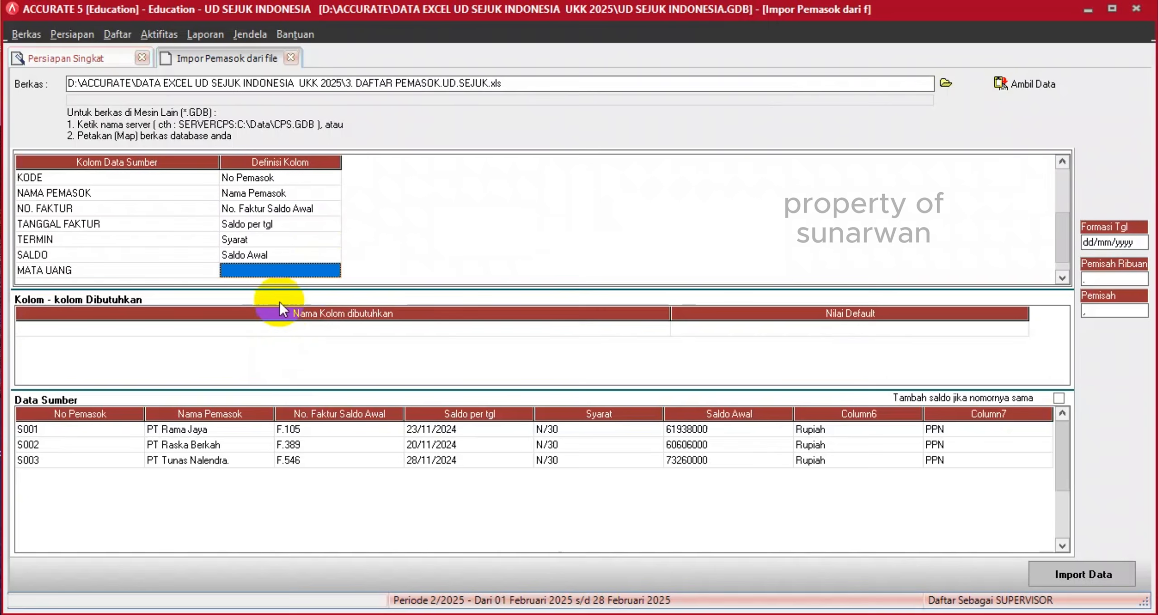
Map MATA UANG to Mata Uang, with Rupiah defined as the RUPIAH currency.
{"action": "left_click", "coordinate": [312, 269]}
{"action": "left_click", "coordinate": [332, 270]}
{"action": "key", "text": "m"}
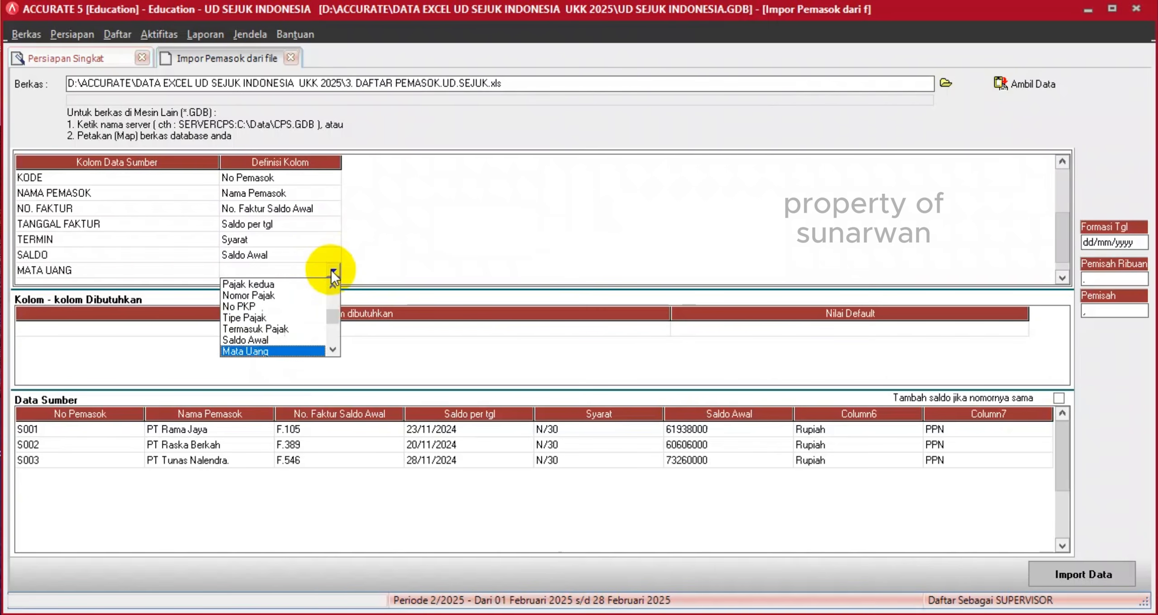
{"action": "key", "text": "Return"}
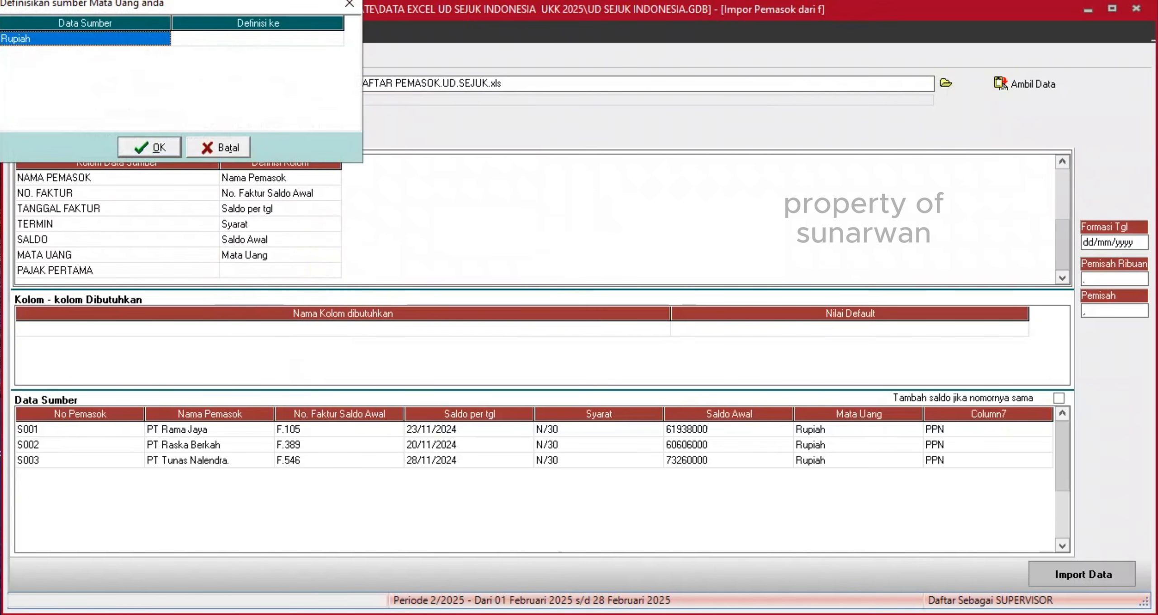
{"action": "left_click_drag", "start_coordinate": [163, 5], "coordinate": [253, 34]}
{"action": "left_click", "coordinate": [303, 69]}
{"action": "left_click", "coordinate": [327, 75]}
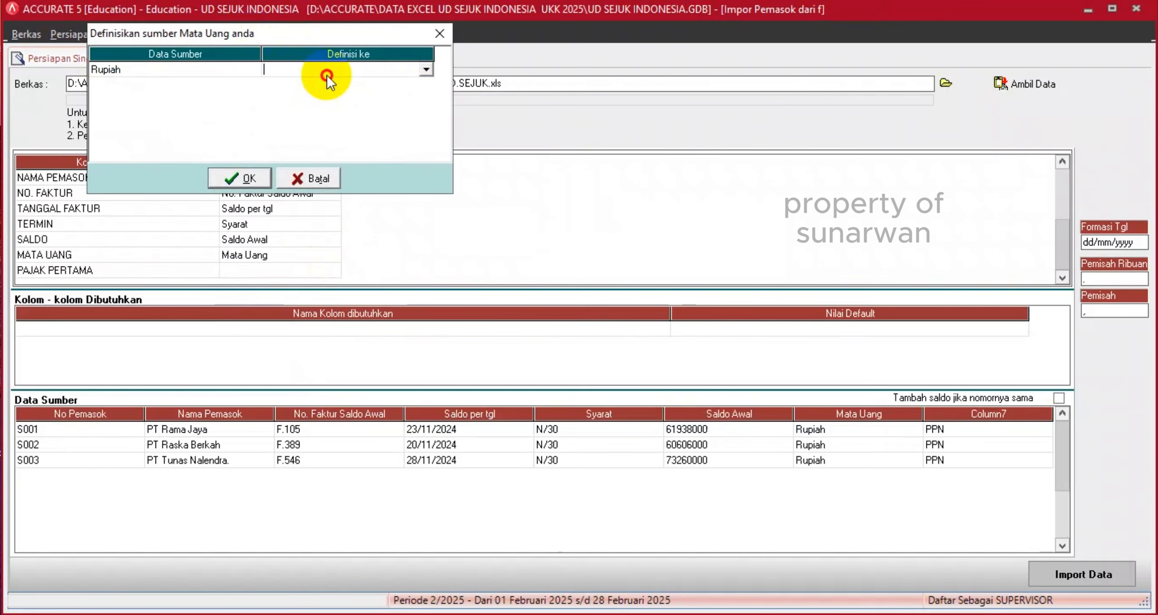
{"action": "left_click", "coordinate": [425, 69]}
{"action": "left_click", "coordinate": [359, 83]}
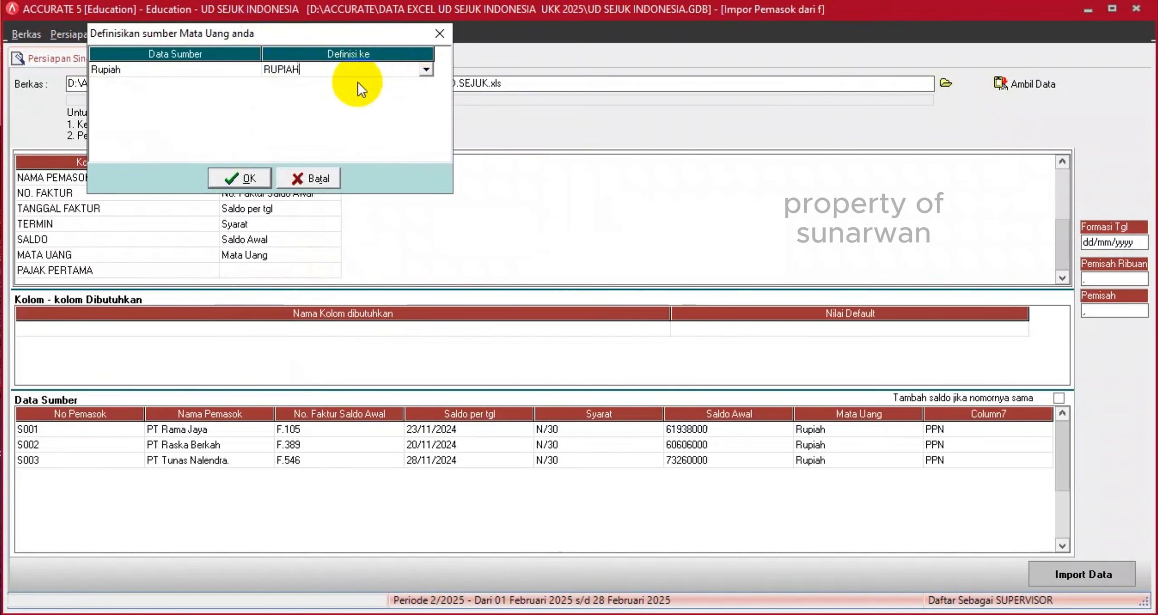
{"action": "key", "text": "Return"}
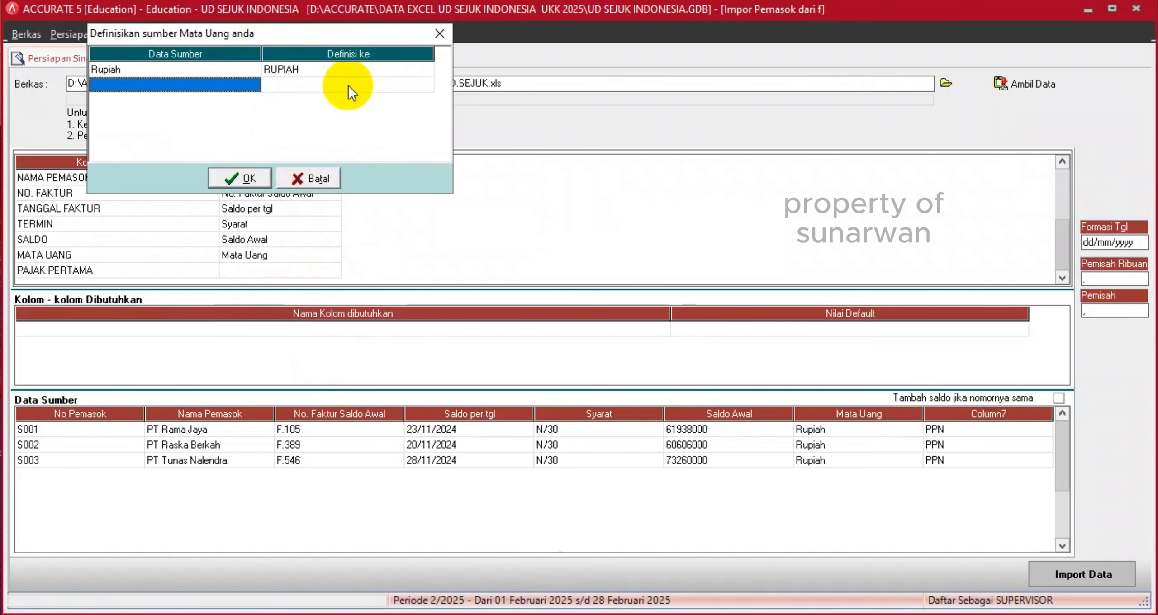
{"action": "left_click", "coordinate": [250, 179]}
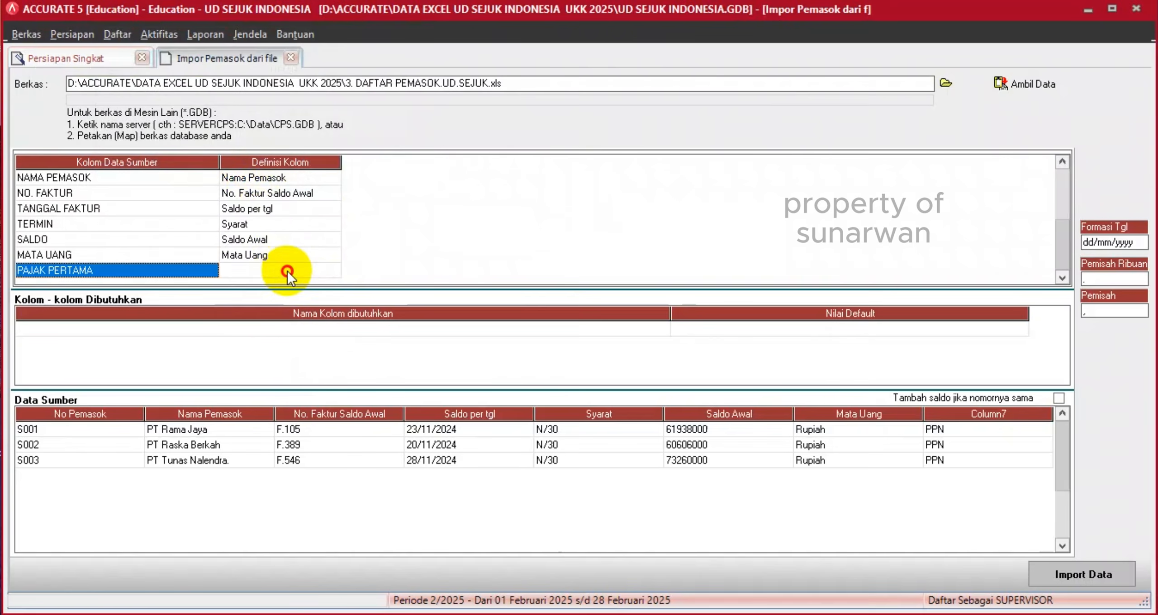
Map PAJAK PERTAMA to Pajak pertama, with PPN defined as the PPN tax.
{"action": "left_click", "coordinate": [288, 271]}
{"action": "left_click", "coordinate": [332, 271]}
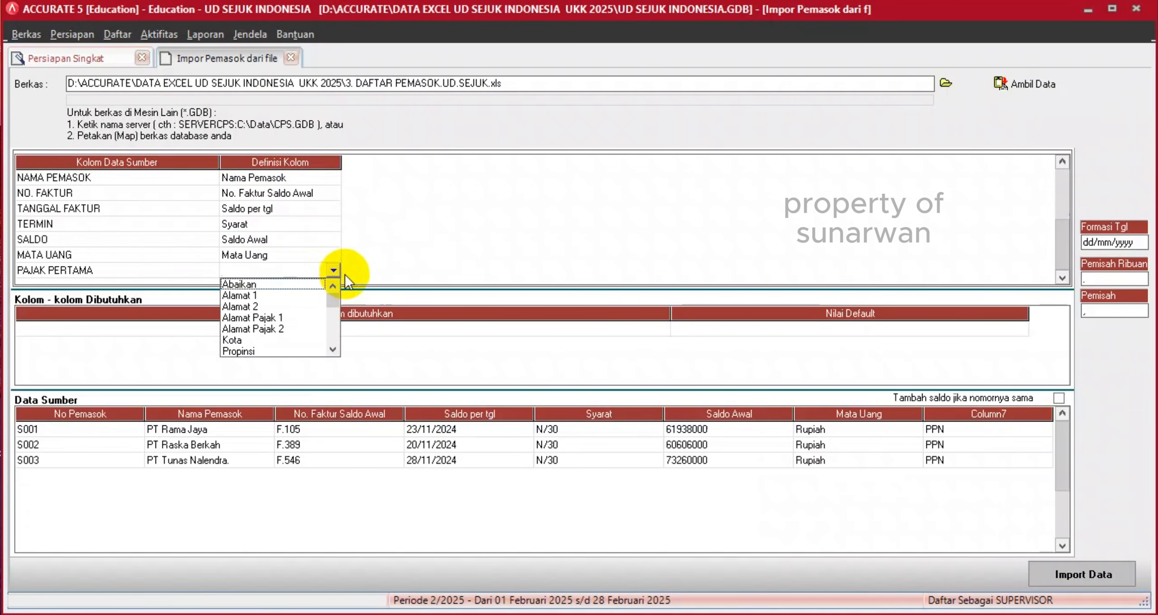
{"action": "left_click", "coordinate": [333, 349]}
{"action": "left_click", "coordinate": [334, 349]}
{"action": "left_click", "coordinate": [333, 349]}
{"action": "left_click", "coordinate": [333, 349]}
{"action": "left_click", "coordinate": [333, 349]}
{"action": "left_click", "coordinate": [333, 349]}
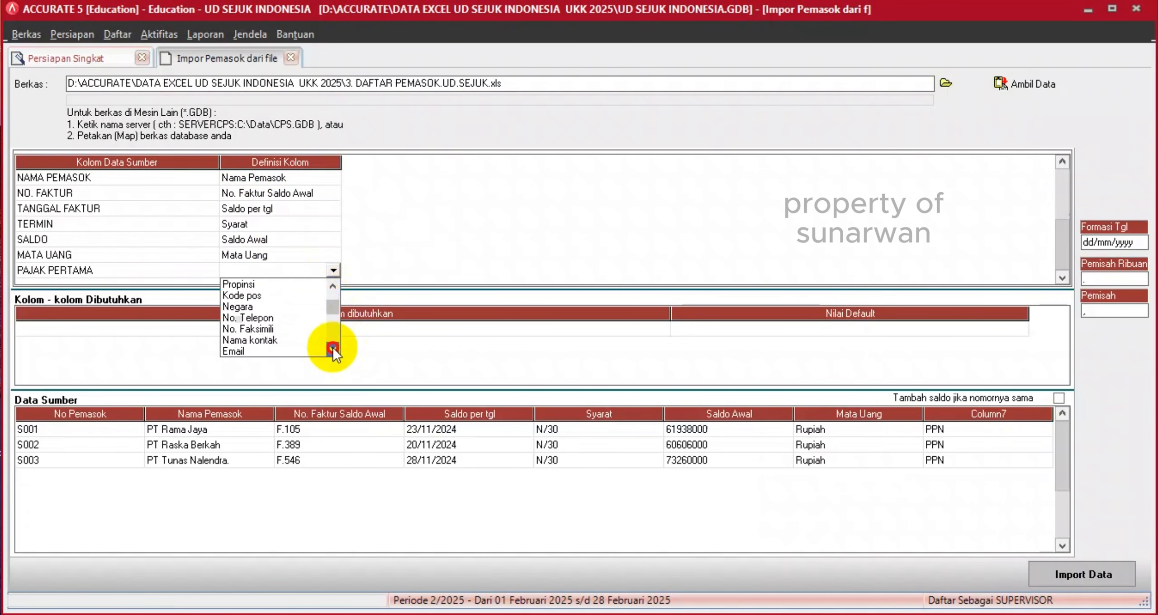
{"action": "left_click", "coordinate": [333, 349]}
{"action": "left_click", "coordinate": [333, 349]}
{"action": "left_click", "coordinate": [333, 350]}
{"action": "left_click", "coordinate": [301, 343]}
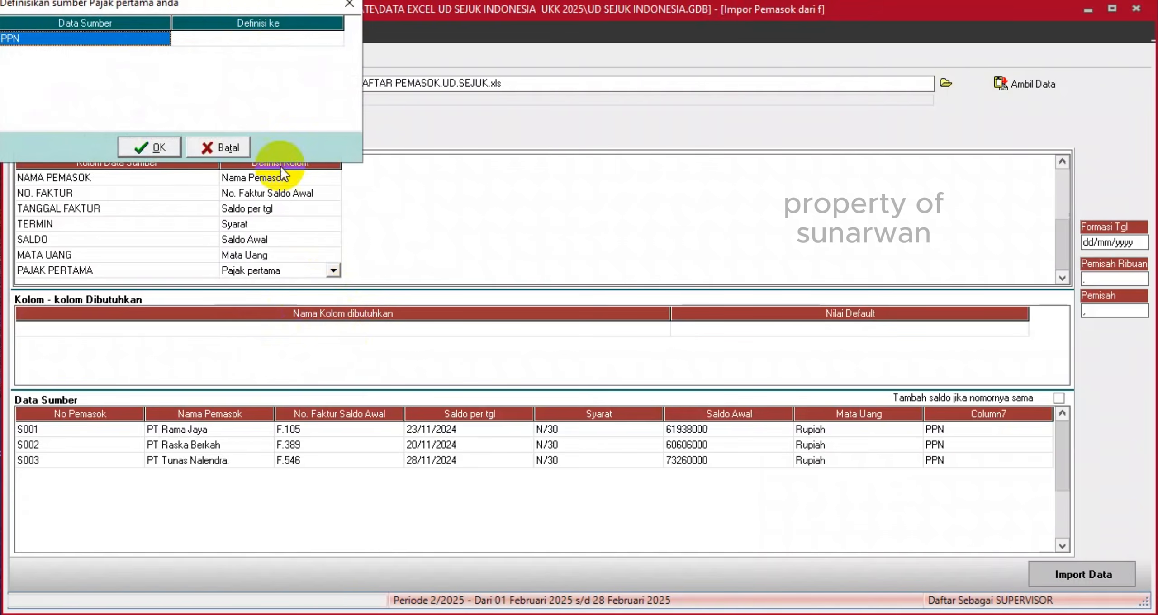
{"action": "left_click_drag", "start_coordinate": [244, 5], "coordinate": [428, 53]}
{"action": "left_click", "coordinate": [429, 88]}
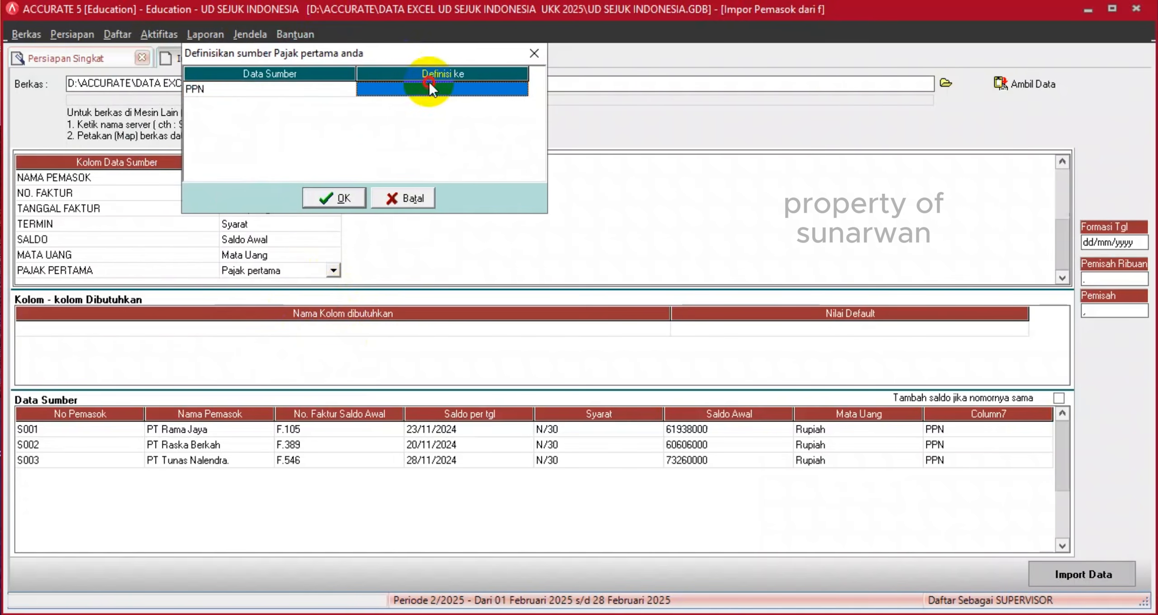
{"action": "left_click", "coordinate": [429, 86]}
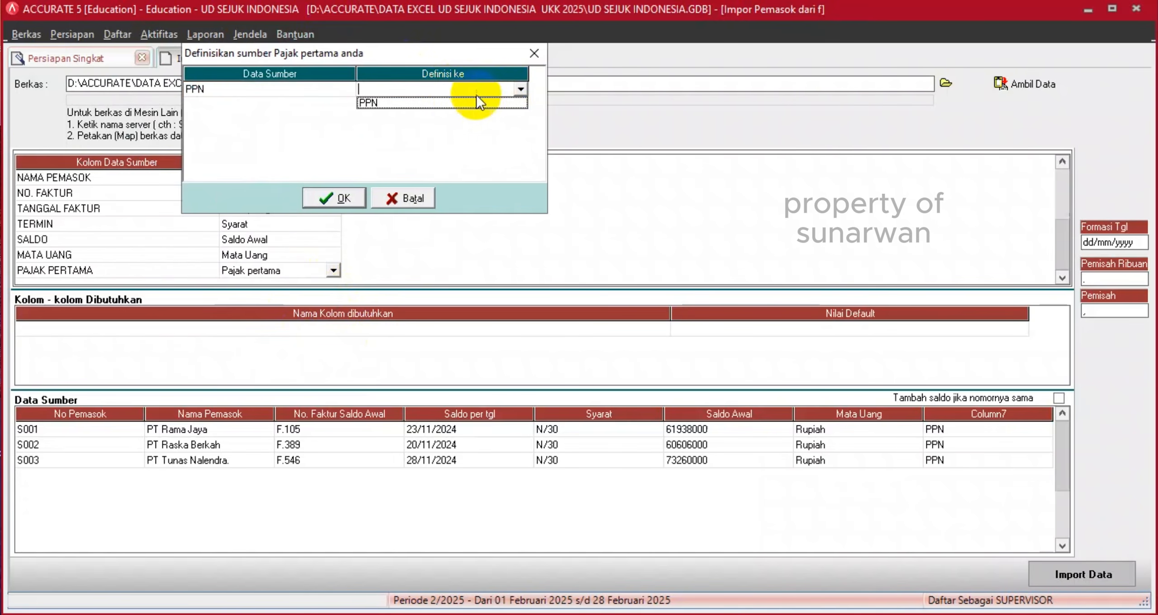
{"action": "left_click", "coordinate": [425, 105]}
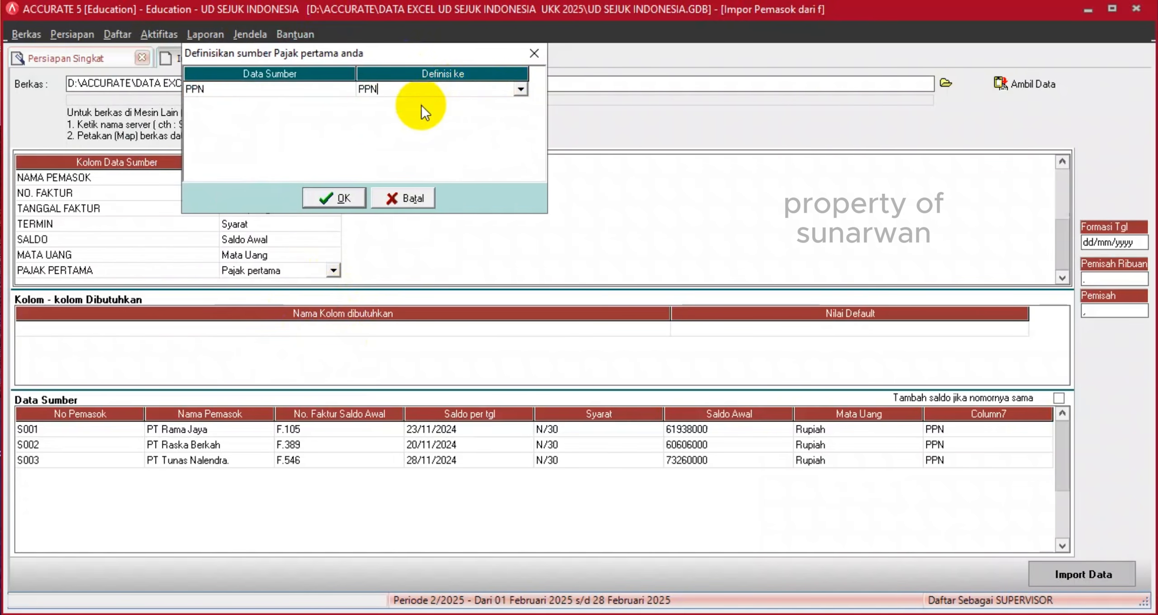
{"action": "left_click", "coordinate": [340, 200]}
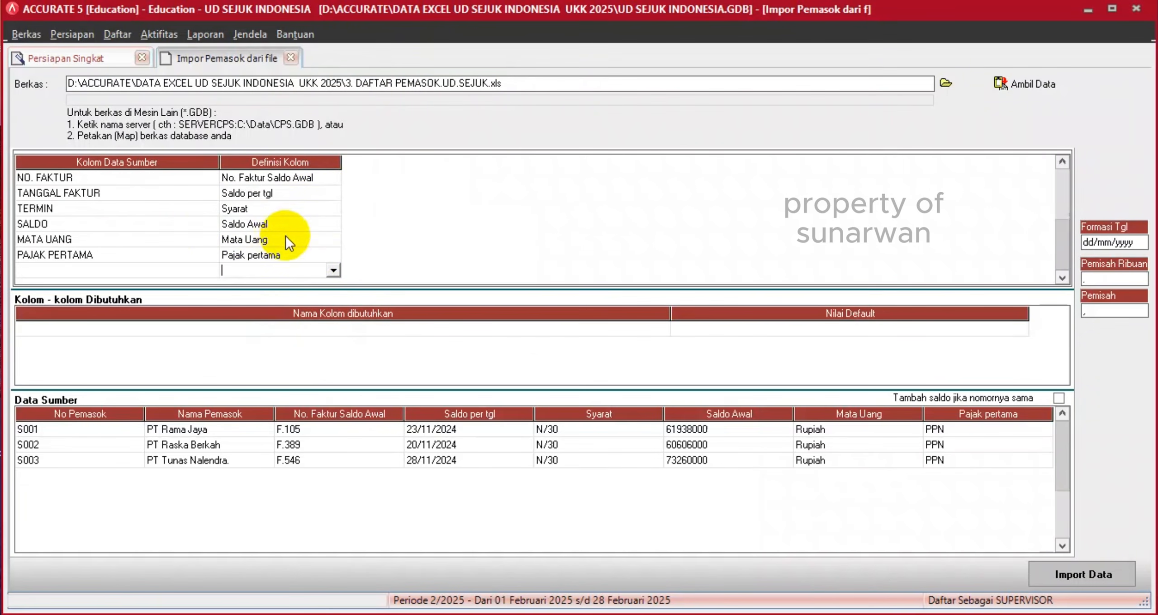
Run Import Data for the three supplier rows and dismiss the 3 imported, 0 failed message.
{"action": "scroll", "coordinate": [299, 217], "scroll_direction": "up", "scroll_amount": 7}
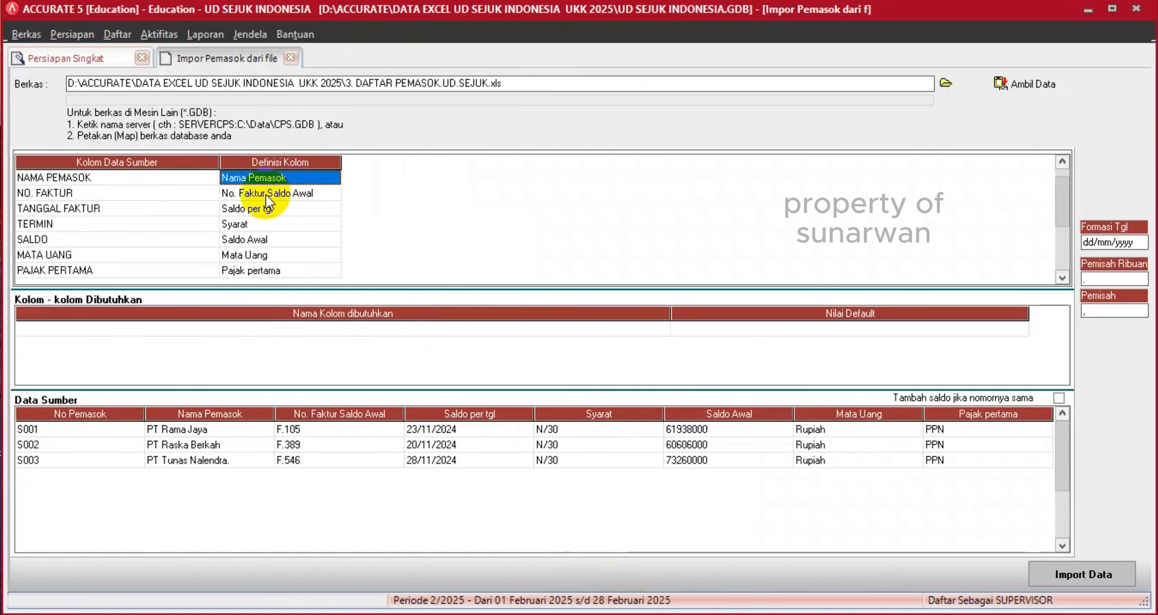
{"action": "scroll", "coordinate": [254, 240], "scroll_direction": "down", "scroll_amount": 5}
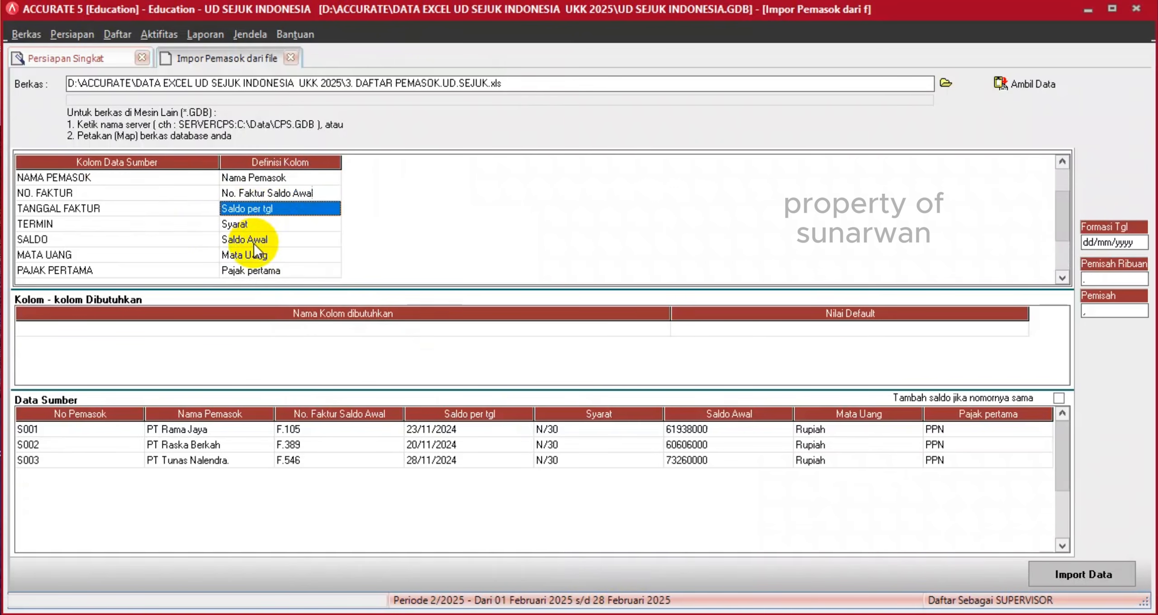
{"action": "scroll", "coordinate": [253, 245], "scroll_direction": "down", "scroll_amount": 1}
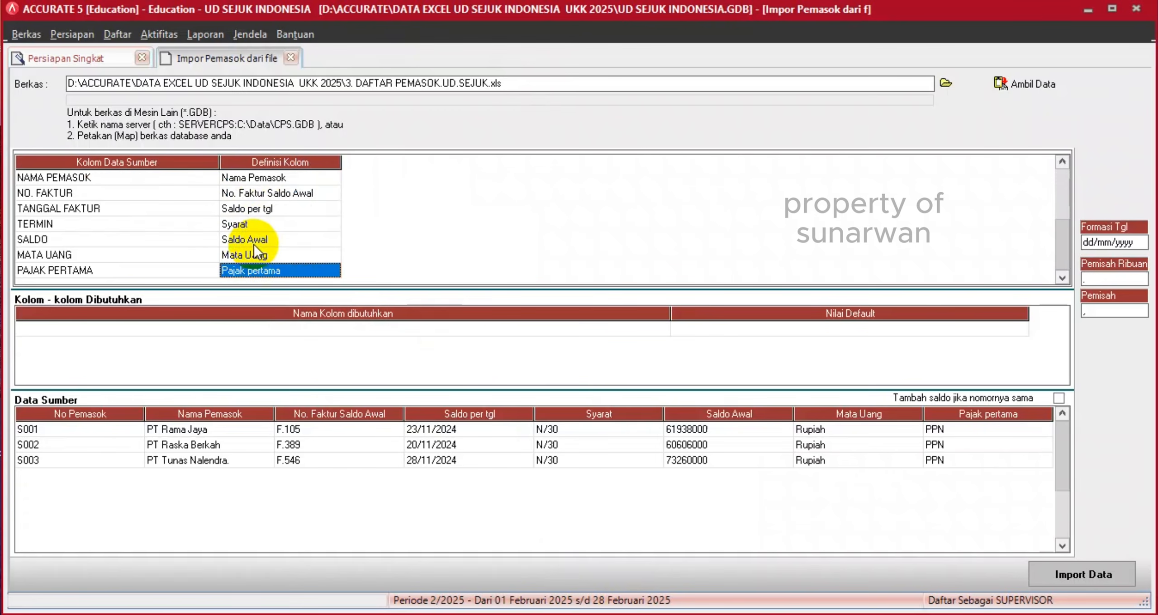
{"action": "scroll", "coordinate": [259, 280], "scroll_direction": "down", "scroll_amount": 1}
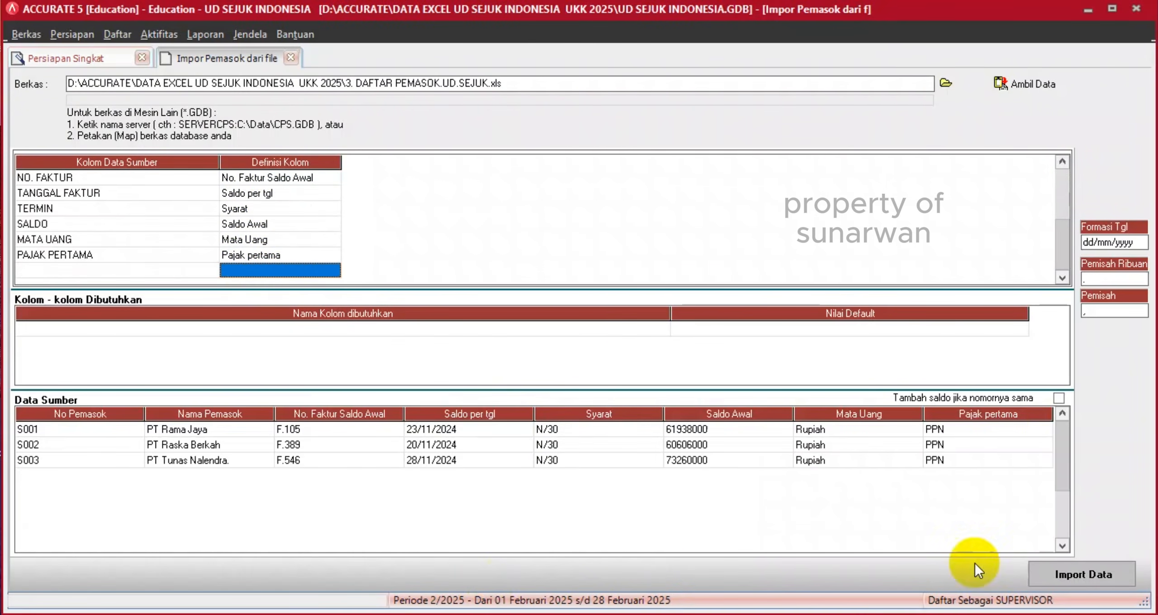
{"action": "left_click", "coordinate": [1080, 581]}
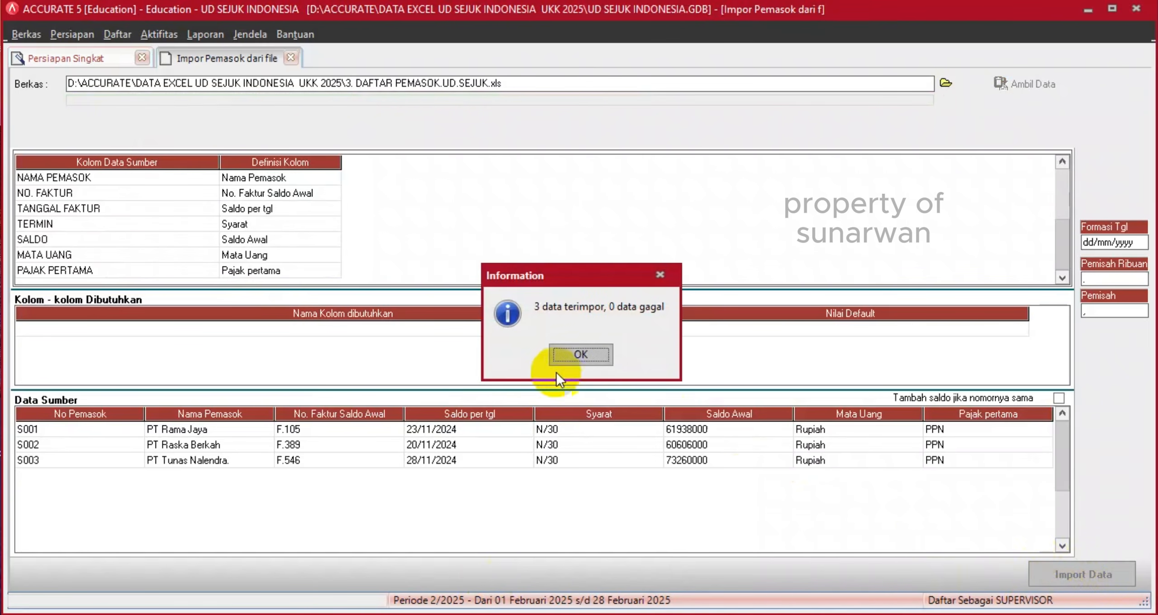
{"action": "left_click", "coordinate": [581, 356]}
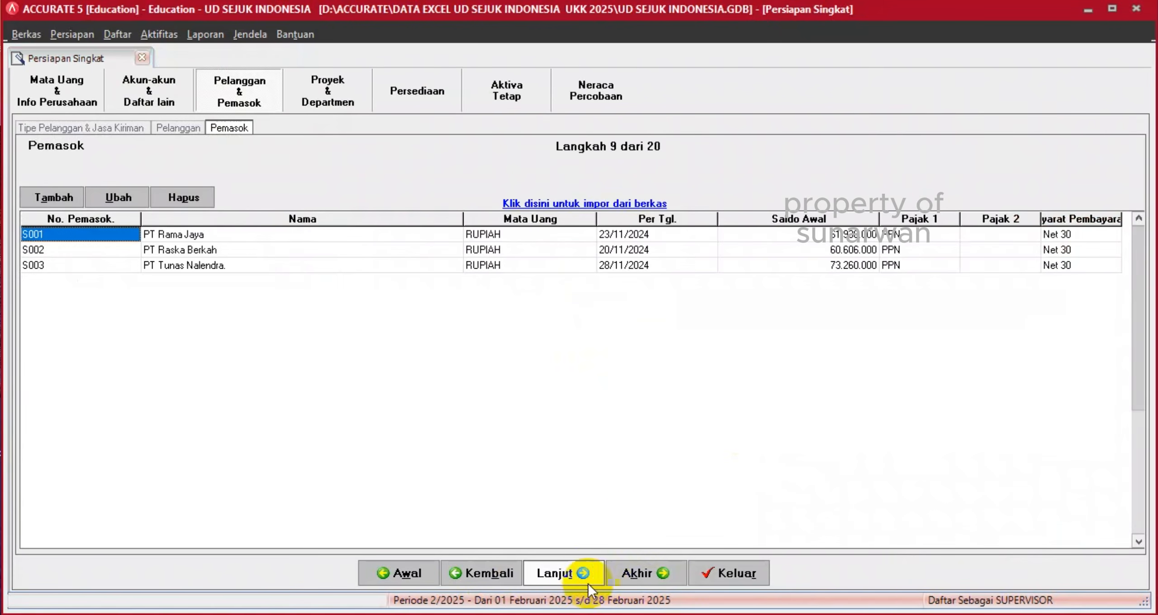
Advance the wizard through Proyek & Departemen and Gudang to Akun Def. Barang, step 12 of 20.
{"action": "left_click", "coordinate": [588, 583]}
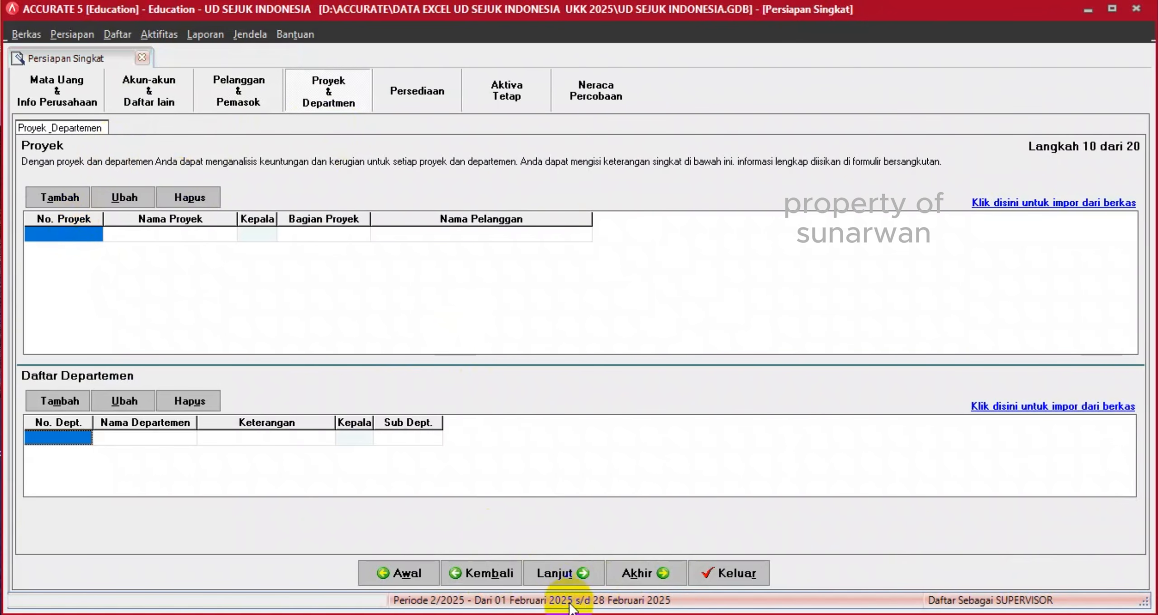
{"action": "left_click", "coordinate": [556, 575]}
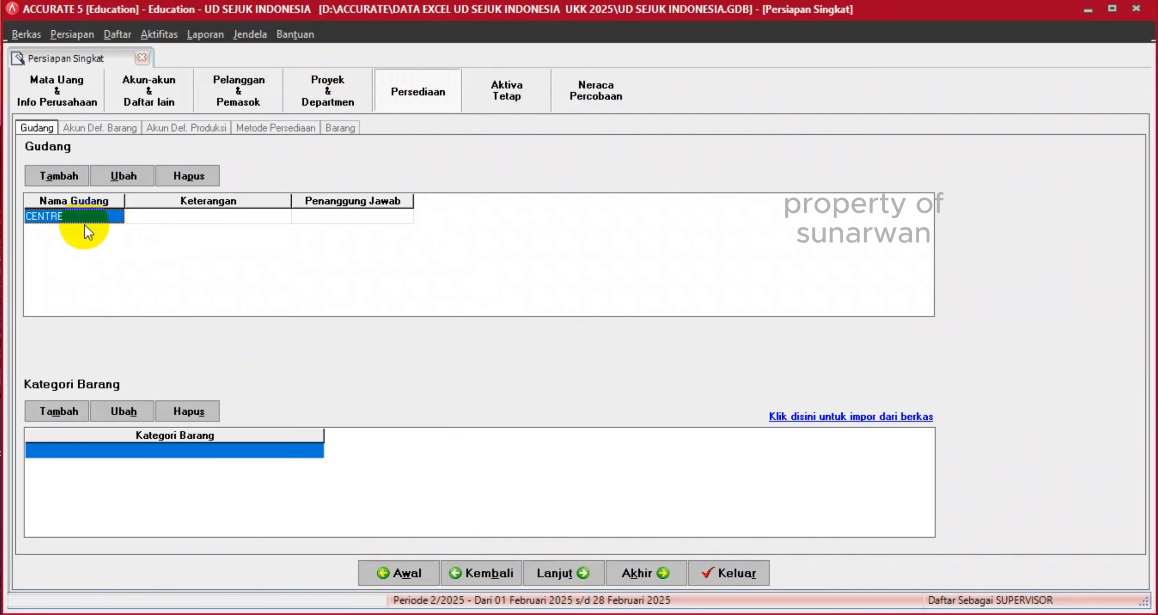
{"action": "left_click", "coordinate": [551, 578]}
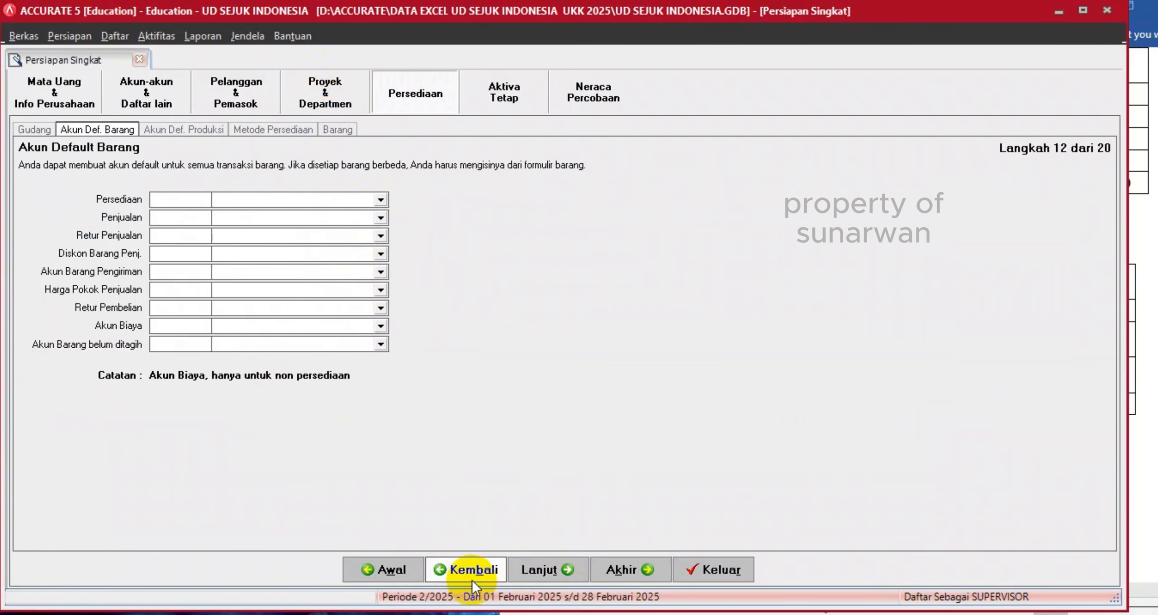
Set the inventory account to Merchandise Inventory and the sales account to Sales.
{"action": "left_click", "coordinate": [472, 580]}
{"action": "left_click", "coordinate": [528, 575]}
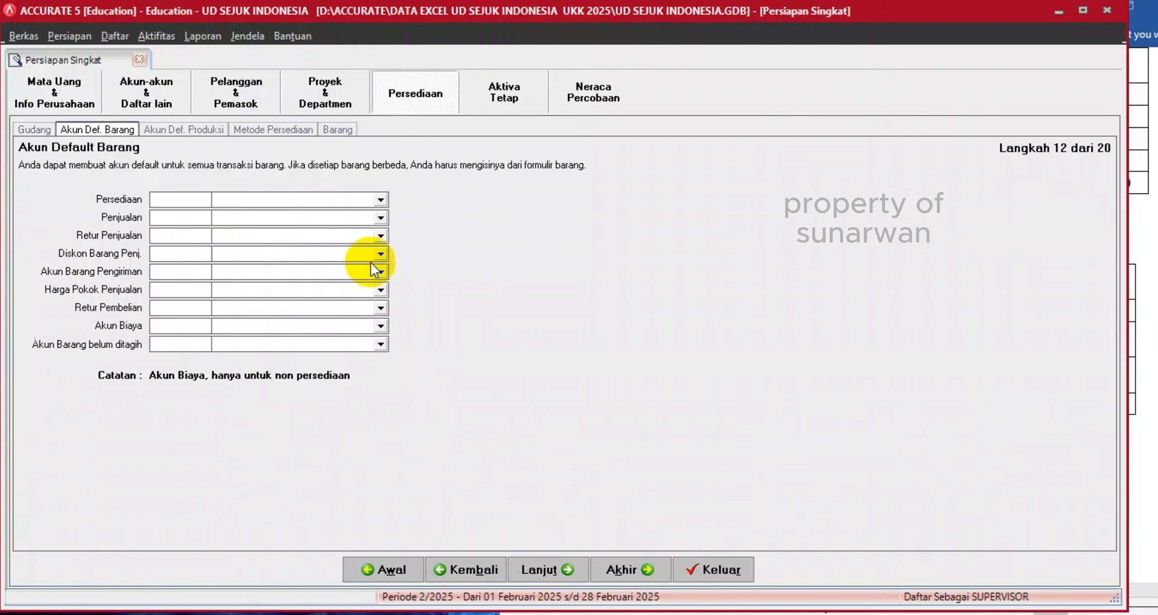
{"action": "left_click", "coordinate": [380, 199]}
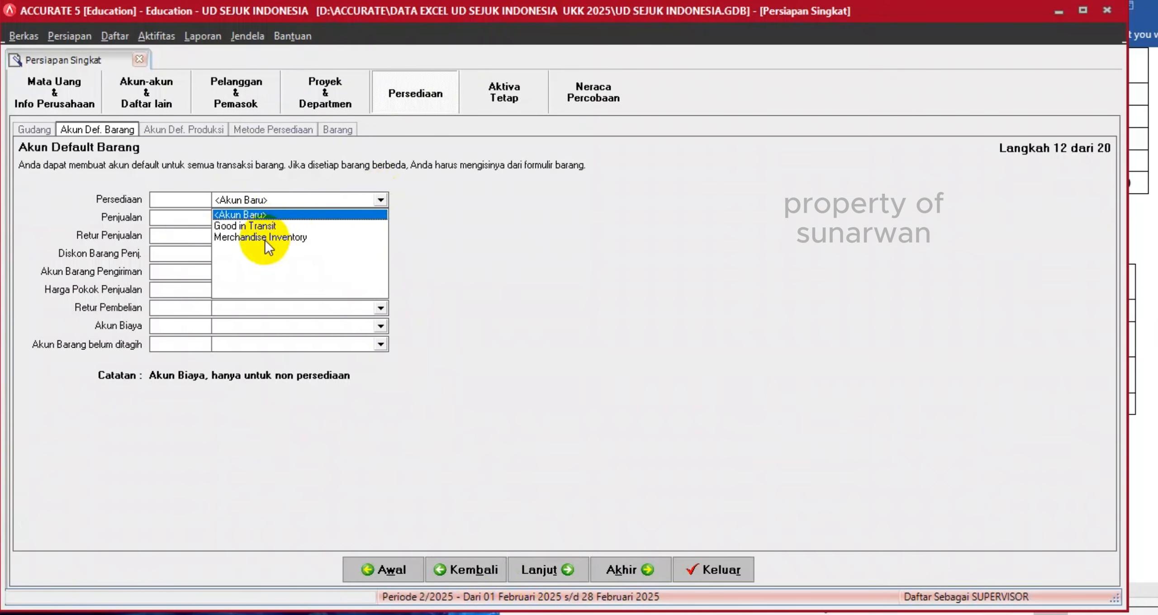
{"action": "left_click", "coordinate": [265, 238]}
{"action": "left_click", "coordinate": [381, 200]}
{"action": "left_click", "coordinate": [292, 237]}
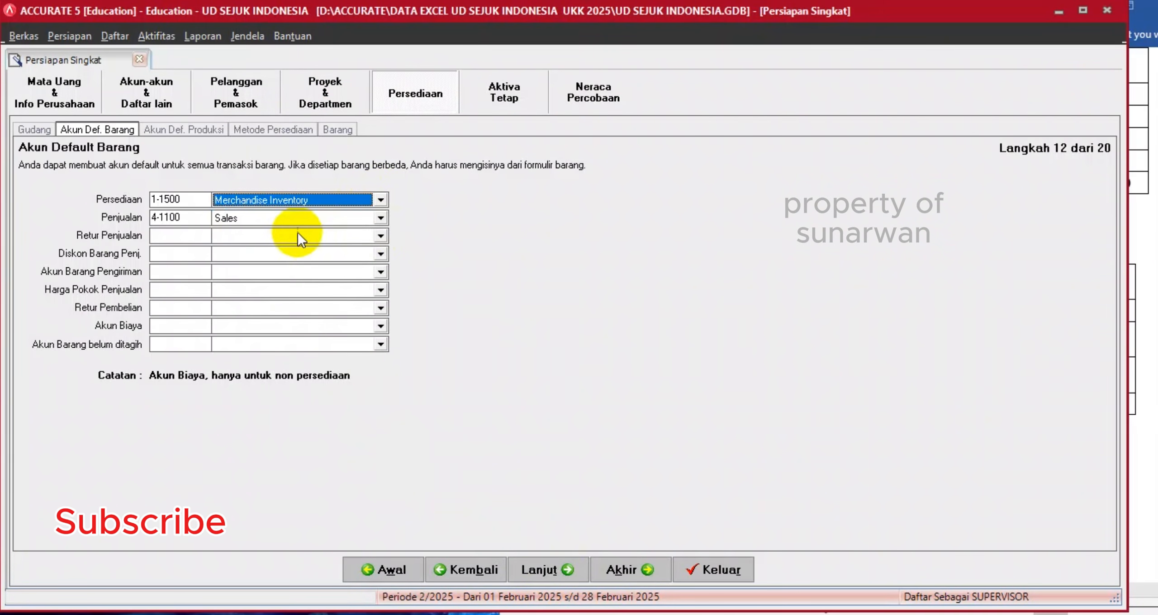
{"action": "left_click", "coordinate": [381, 219]}
{"action": "left_click", "coordinate": [264, 267]}
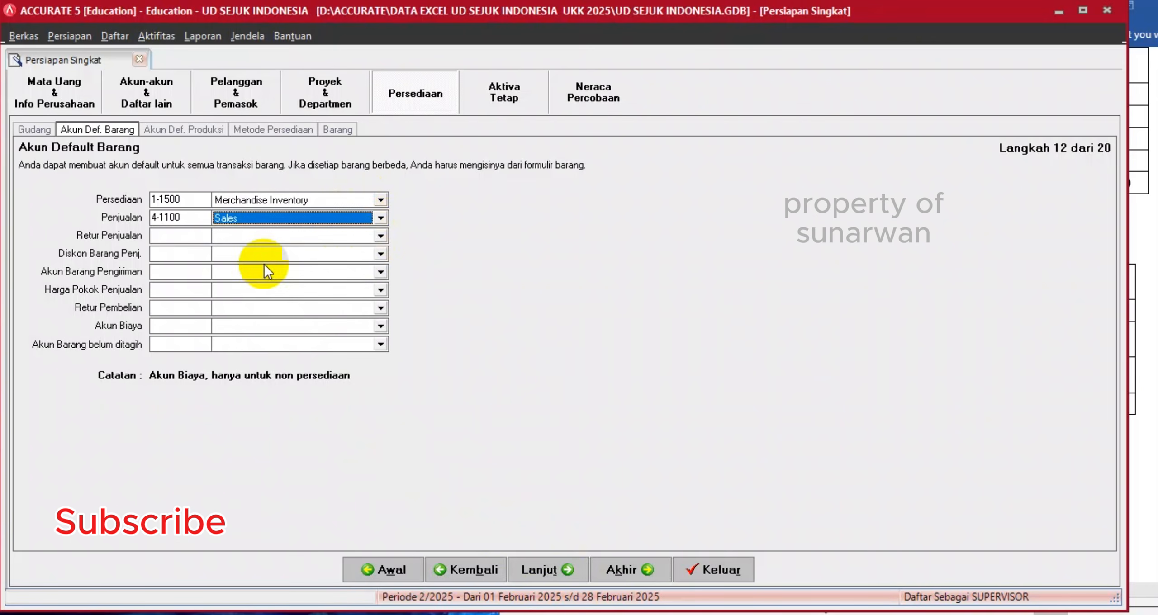
Set Sales Return, Sales Discount, Good in Transit, Cost of goods Sold and Merchandise Inventory for purchase returns.
{"action": "left_click", "coordinate": [379, 236]}
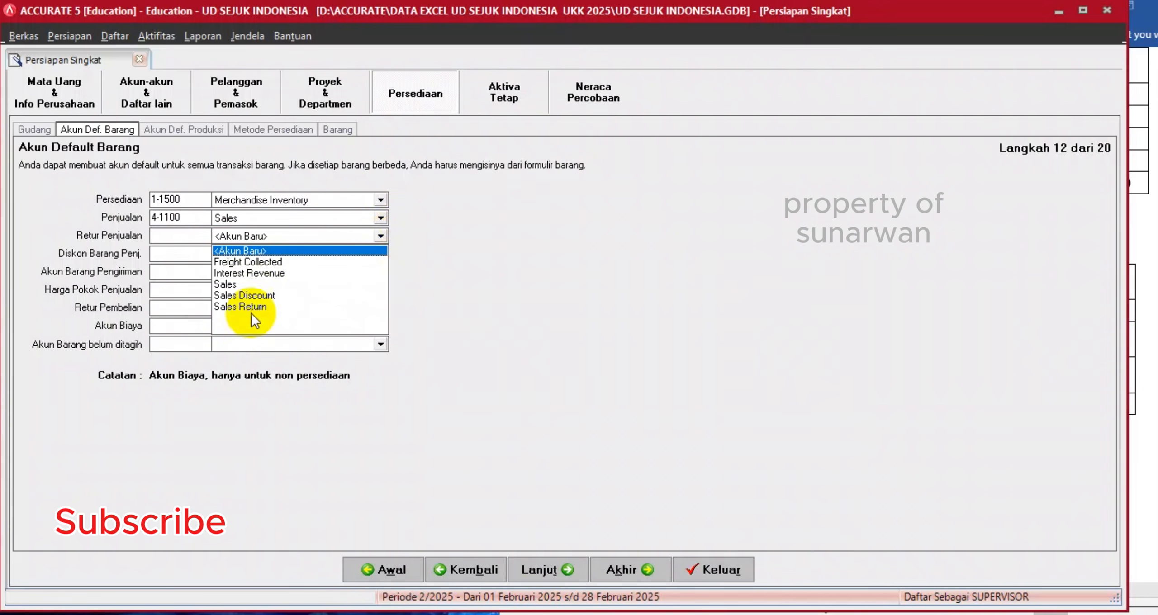
{"action": "left_click", "coordinate": [253, 308]}
{"action": "left_click", "coordinate": [381, 254]}
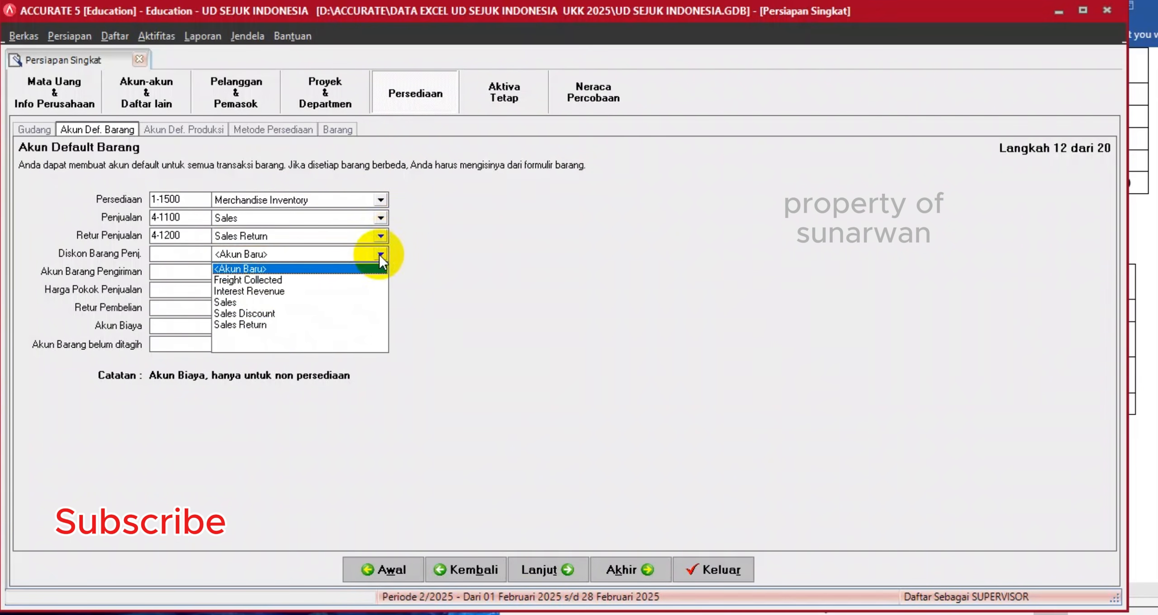
{"action": "left_click", "coordinate": [269, 314]}
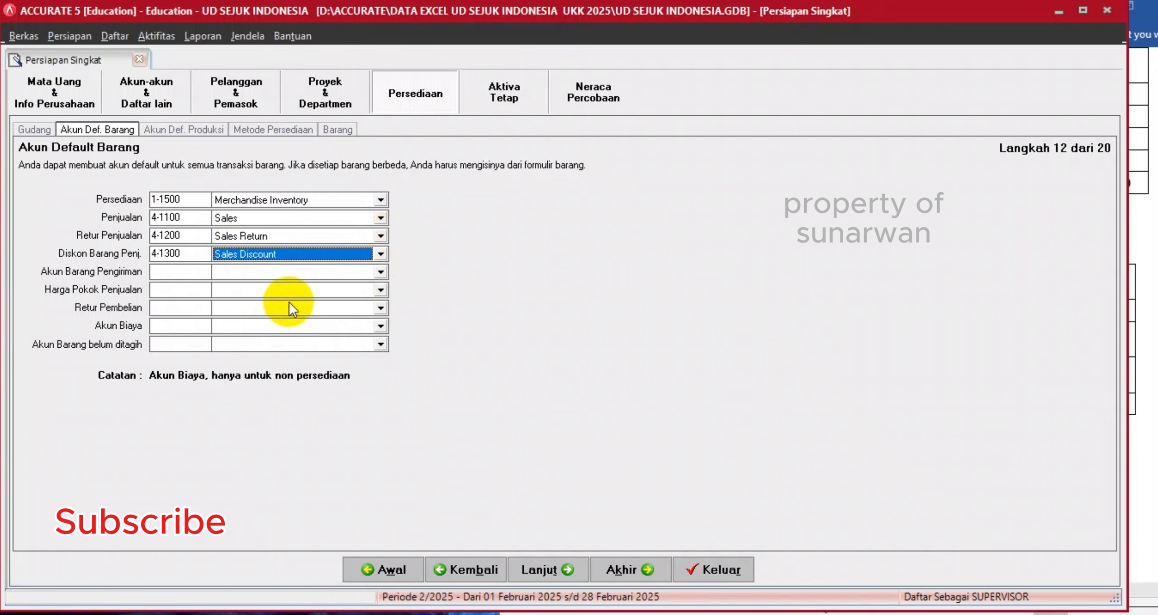
{"action": "left_click", "coordinate": [380, 272]}
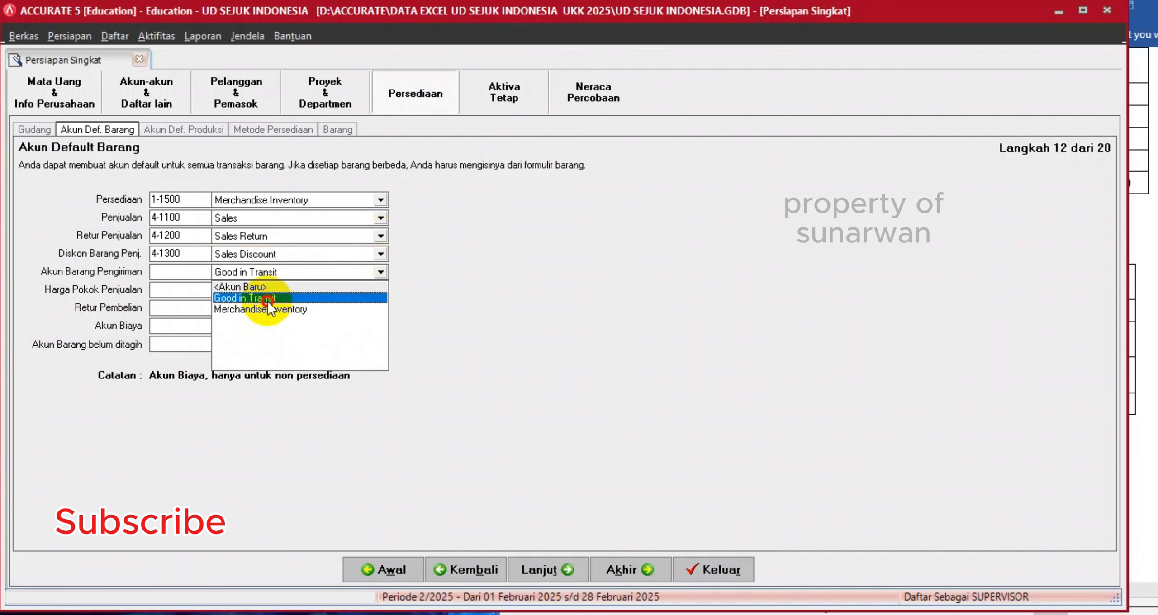
{"action": "left_click", "coordinate": [291, 299]}
{"action": "left_click", "coordinate": [381, 290]}
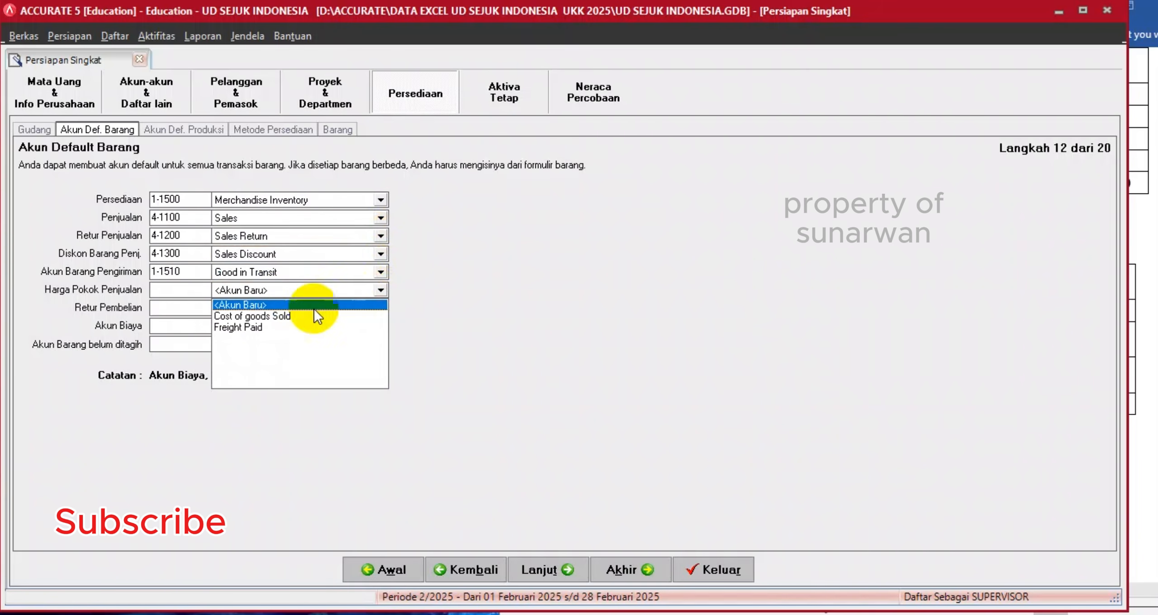
{"action": "left_click", "coordinate": [295, 316]}
{"action": "left_click", "coordinate": [380, 308]}
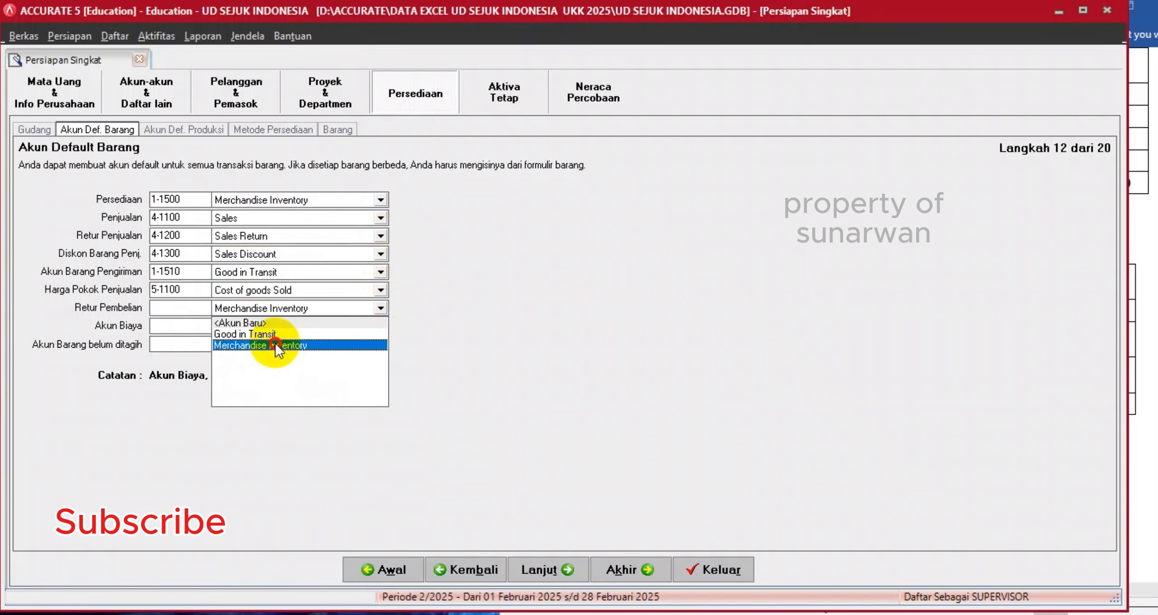
{"action": "left_click", "coordinate": [275, 344]}
Set the expense account to Freight Paid and unbilled goods to 2-1900 Unbilled Goods, then reach Metode Persediaan.
{"action": "left_click", "coordinate": [380, 327]}
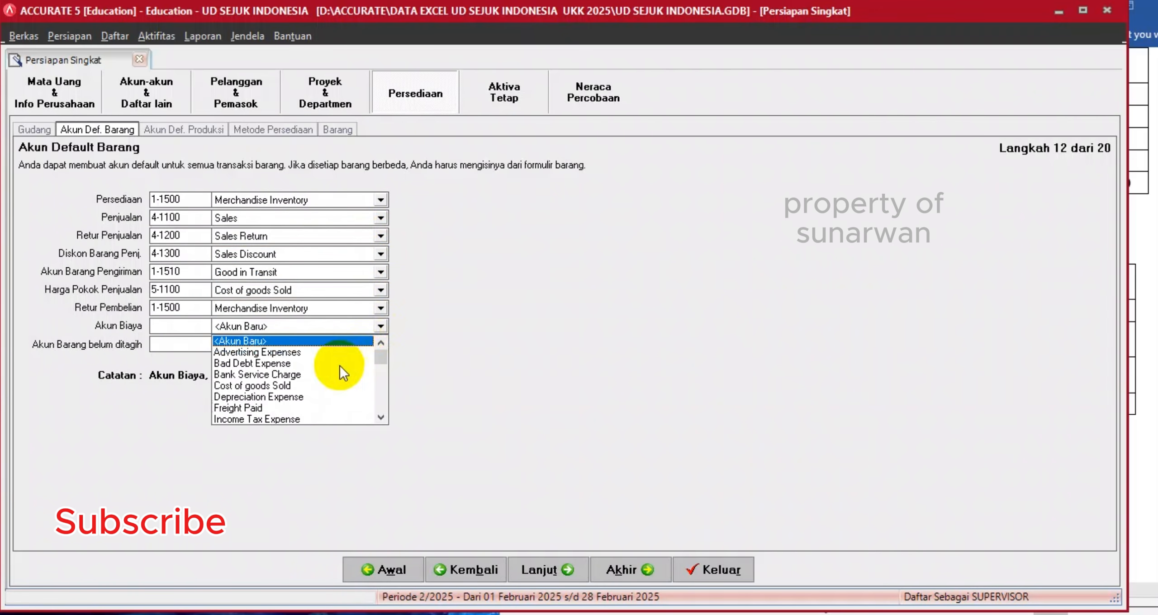
{"action": "left_click", "coordinate": [381, 416]}
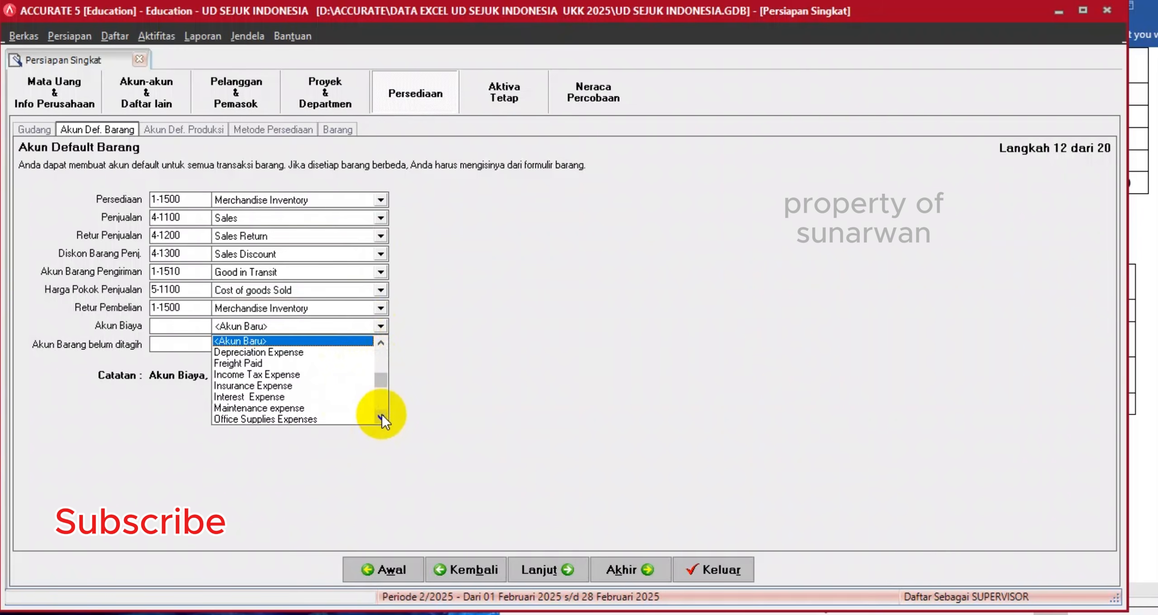
{"action": "left_click", "coordinate": [382, 416]}
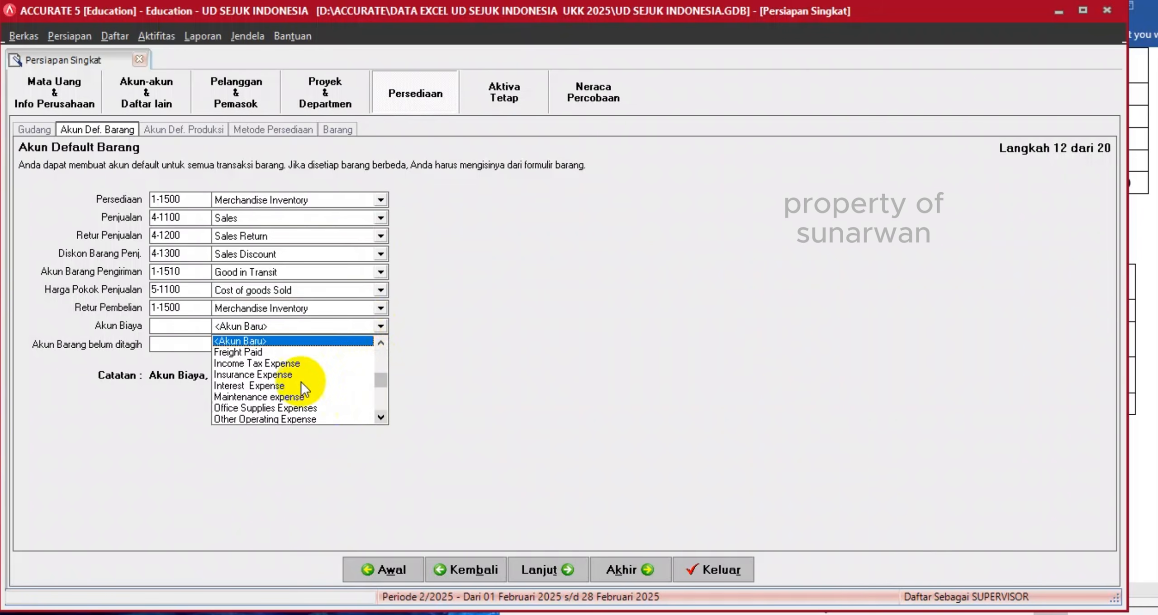
{"action": "left_click", "coordinate": [261, 353]}
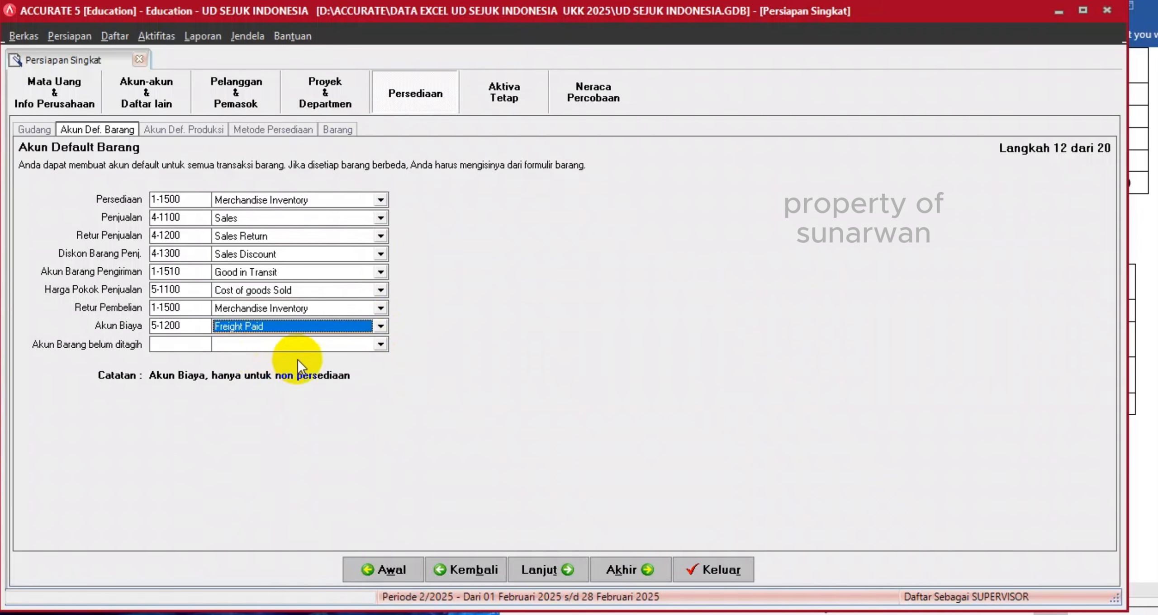
{"action": "left_click", "coordinate": [380, 345]}
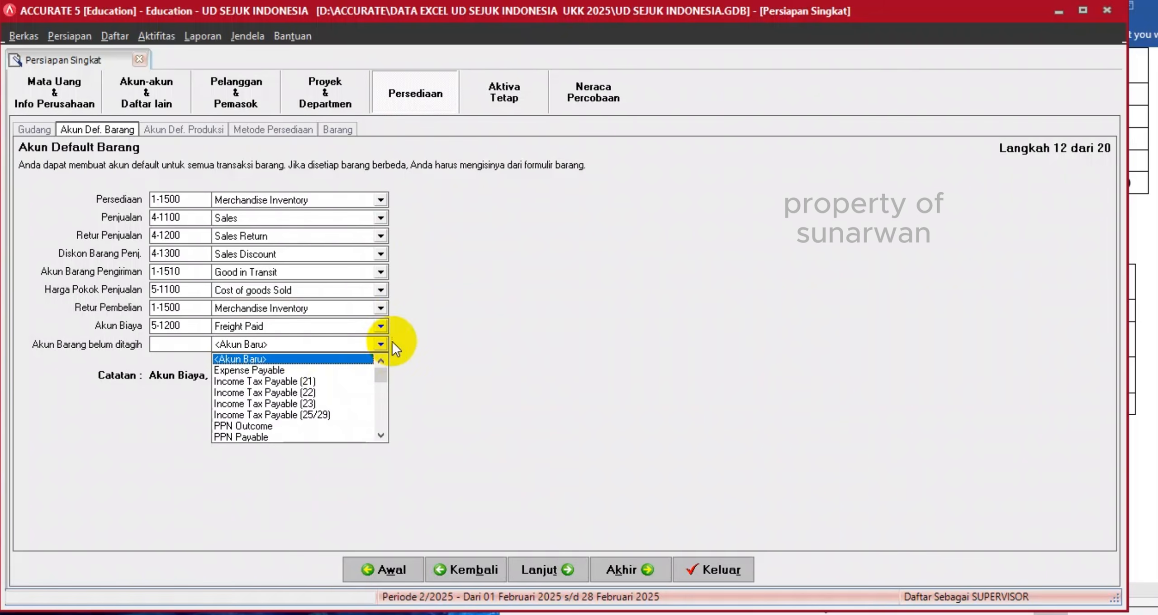
{"action": "left_click", "coordinate": [380, 435]}
{"action": "left_click", "coordinate": [254, 438]}
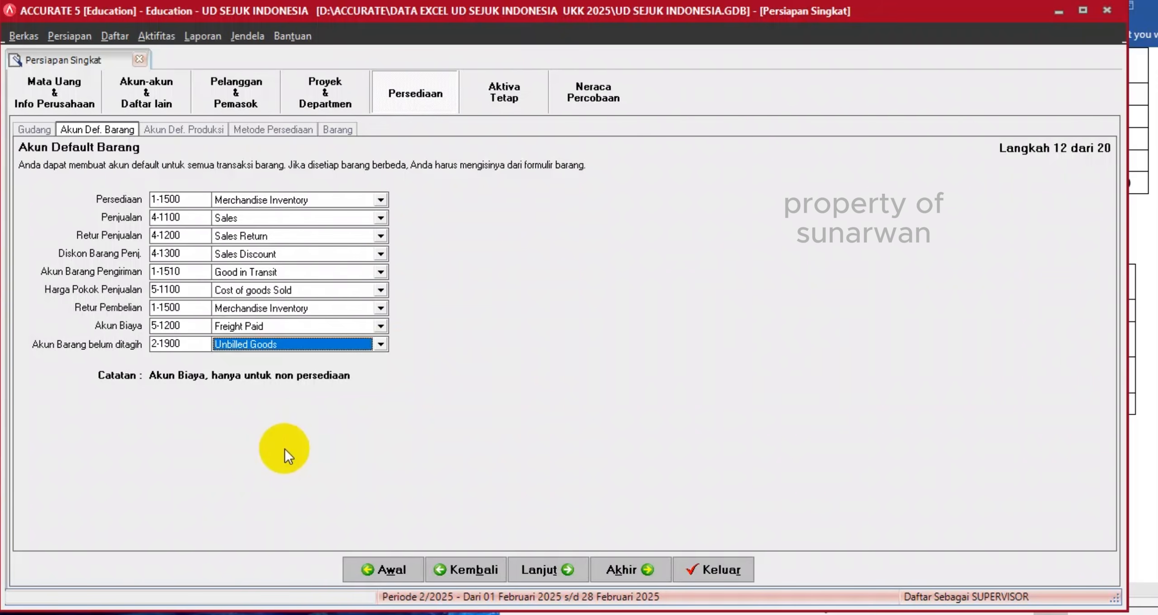
{"action": "left_click", "coordinate": [284, 449]}
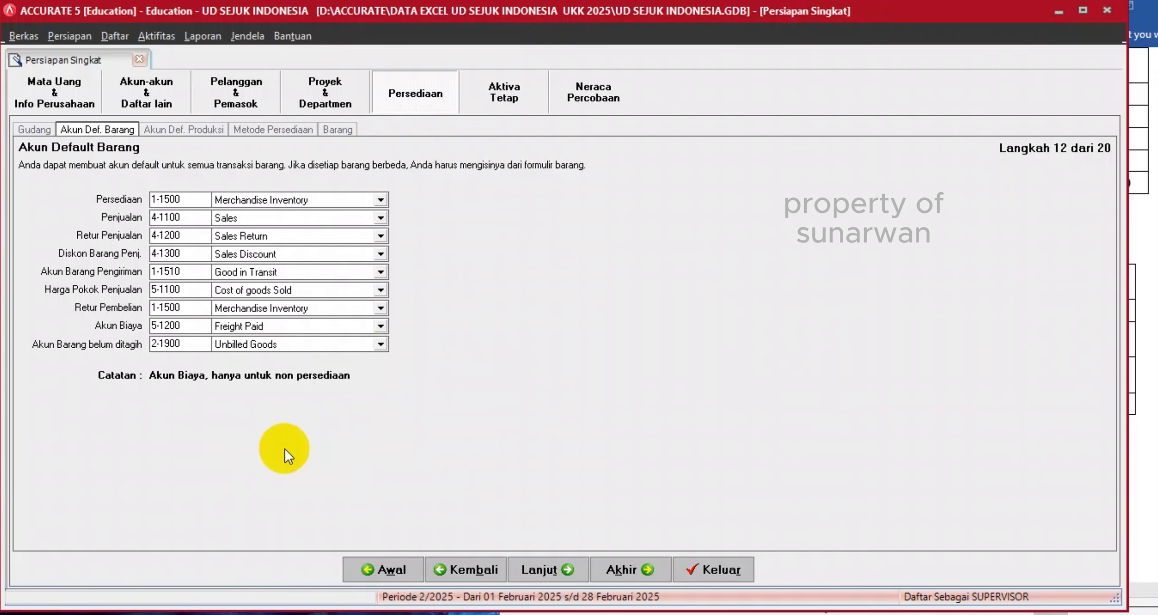
{"action": "left_click", "coordinate": [537, 571]}
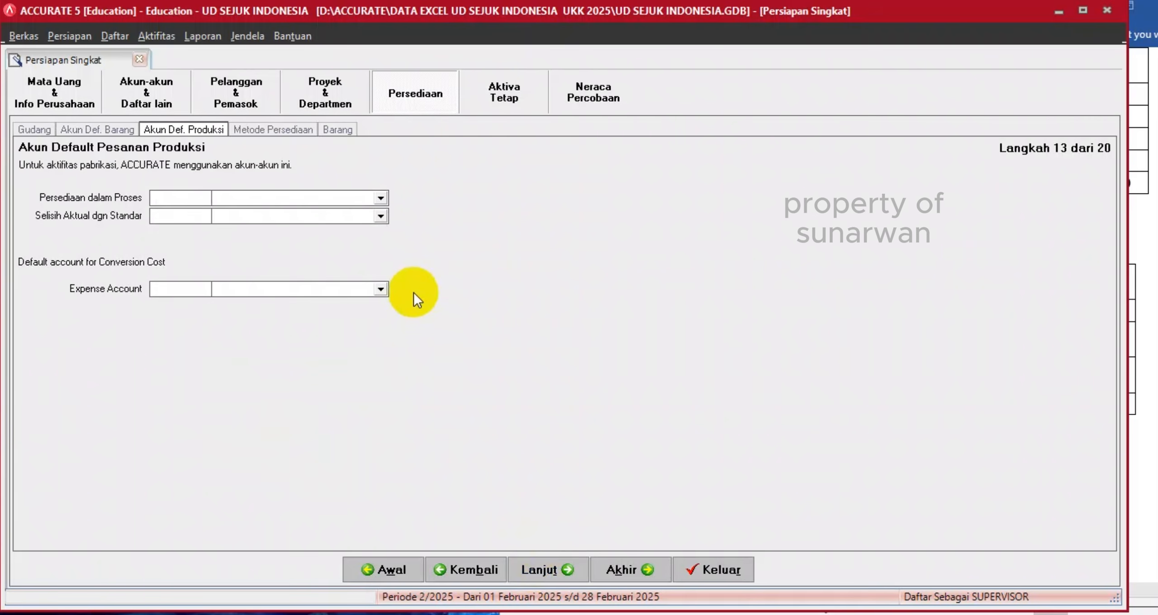
{"action": "left_click", "coordinate": [536, 571]}
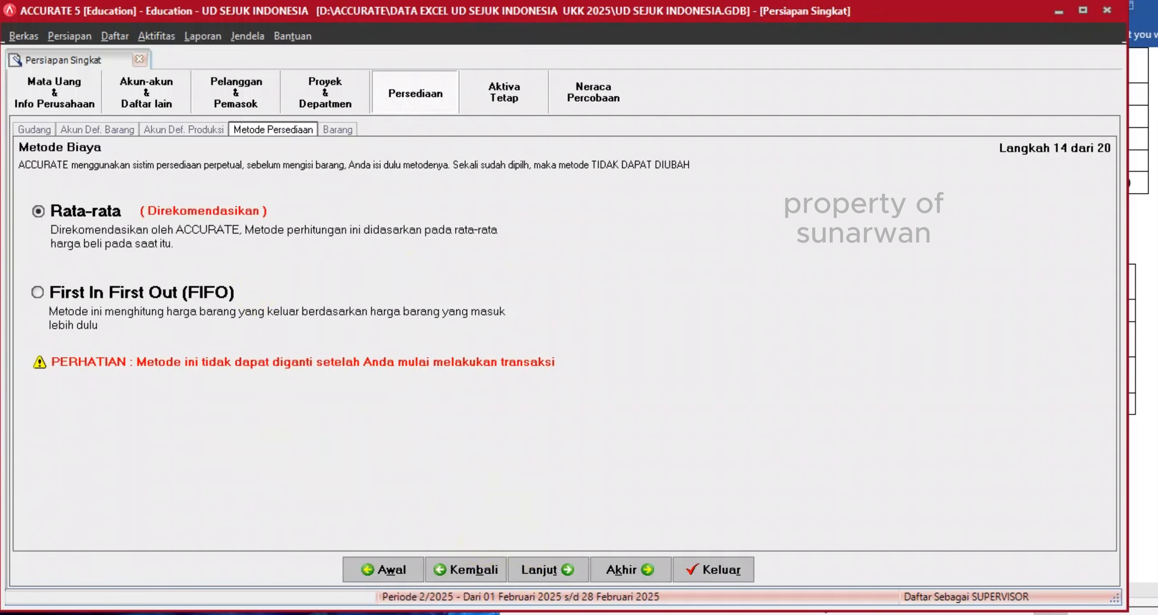
{"action": "key", "text": "alt+Tab"}
{"action": "scroll", "coordinate": [830, 425], "scroll_direction": "down", "scroll_amount": 12}
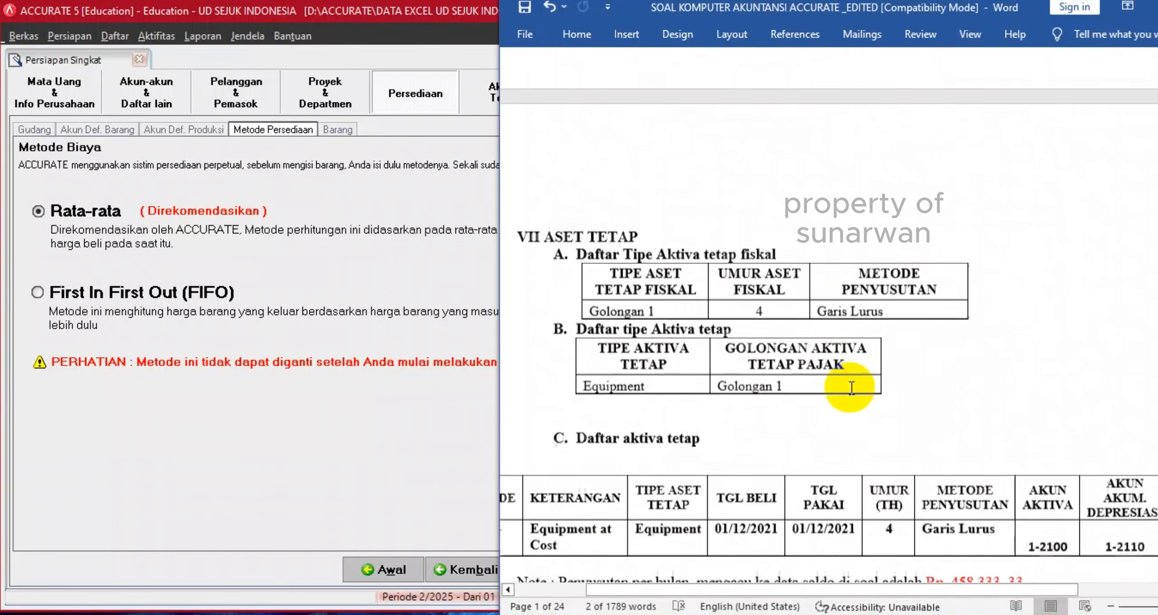
{"action": "scroll", "coordinate": [852, 388], "scroll_direction": "down", "scroll_amount": 10}
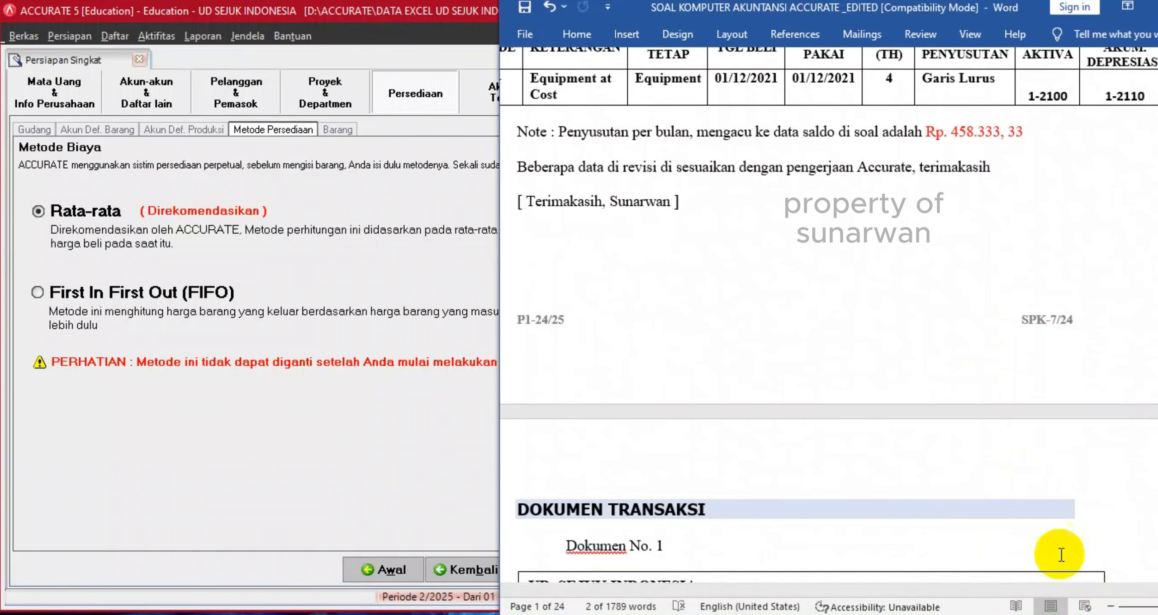
{"action": "scroll", "coordinate": [1062, 555], "scroll_direction": "down", "scroll_amount": 5}
{"action": "scroll", "coordinate": [918, 439], "scroll_direction": "up", "scroll_amount": 11}
{"action": "left_click", "coordinate": [1111, 607]}
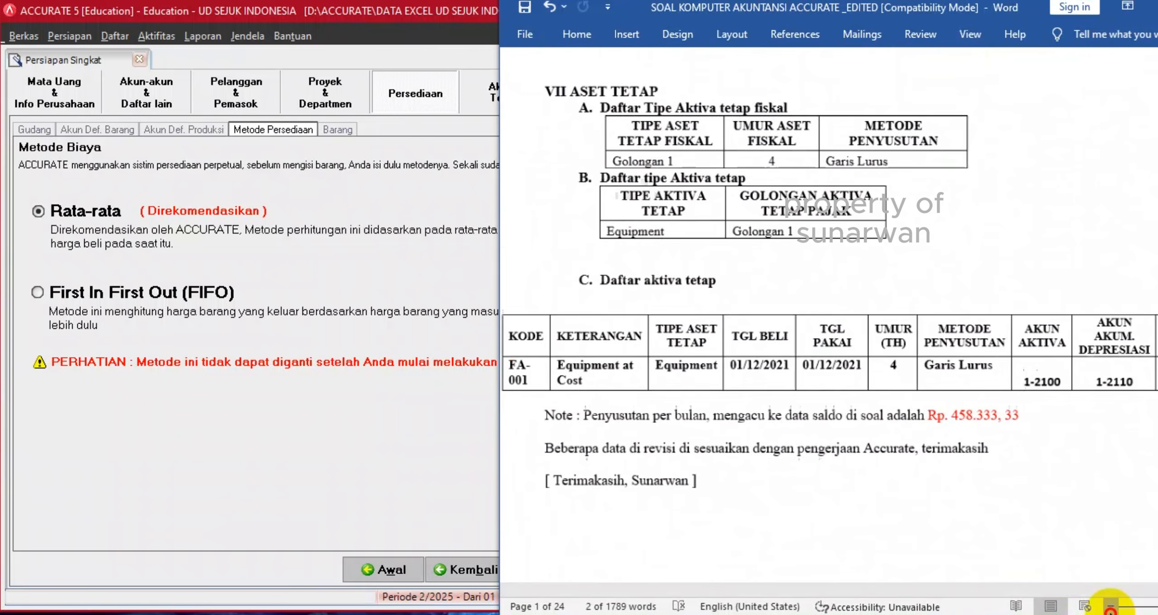
{"action": "scroll", "coordinate": [923, 294], "scroll_direction": "up", "scroll_amount": 8}
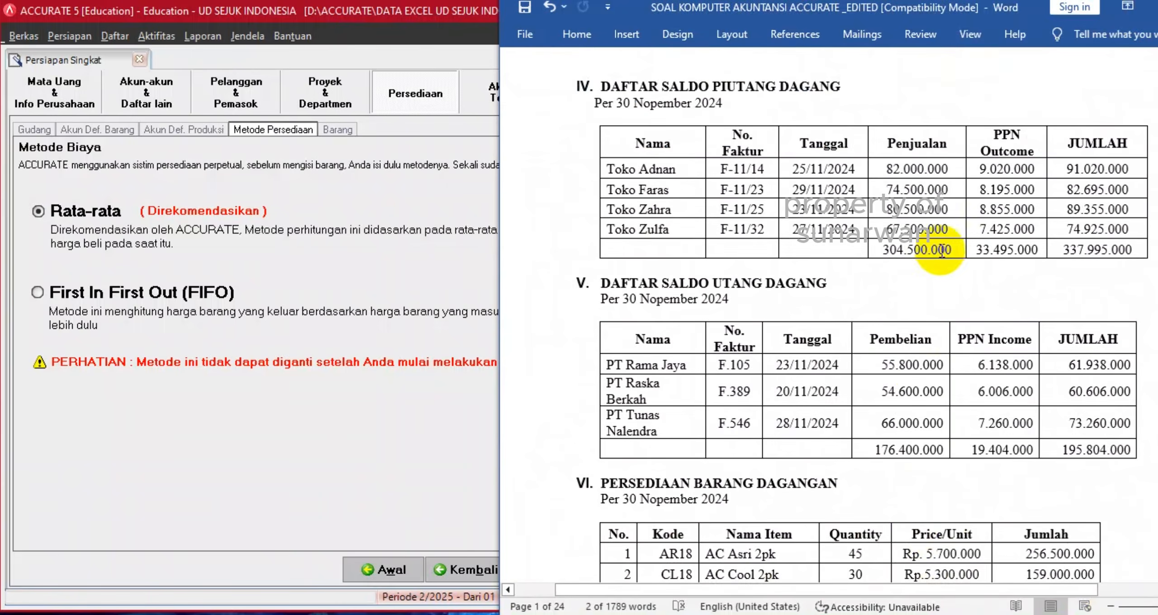
{"action": "scroll", "coordinate": [942, 250], "scroll_direction": "up", "scroll_amount": 20}
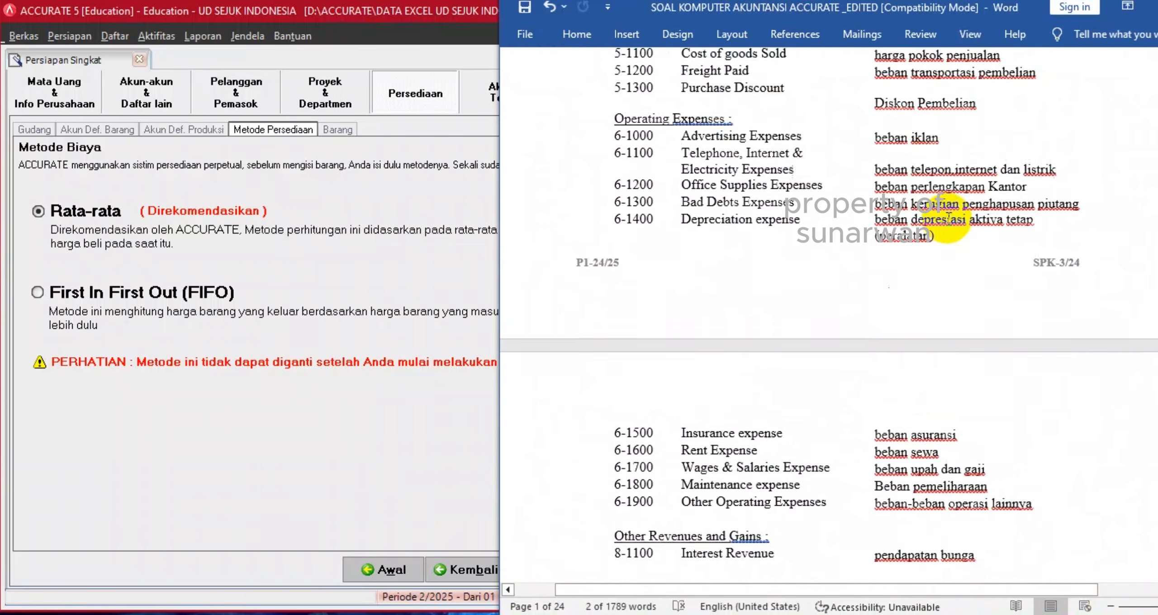
{"action": "scroll", "coordinate": [948, 219], "scroll_direction": "up", "scroll_amount": 20}
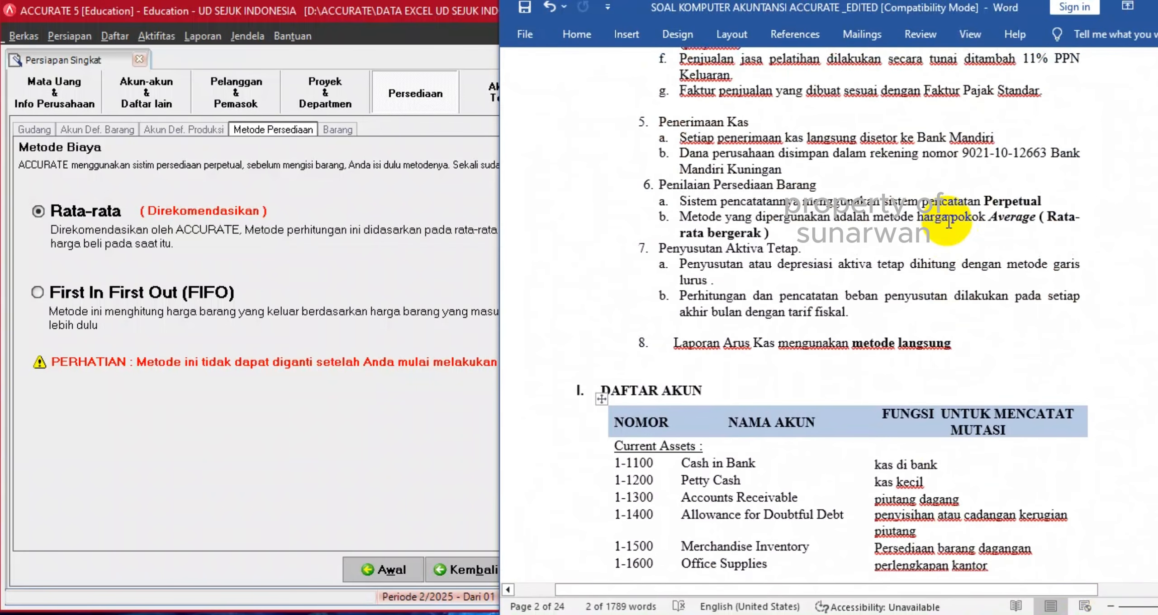
Load the Excel (*.xls) workbook 4. DAFTAR BARANG UD.SEJUK.xls into the item import with Ambil Data.
{"action": "left_click", "coordinate": [333, 276]}
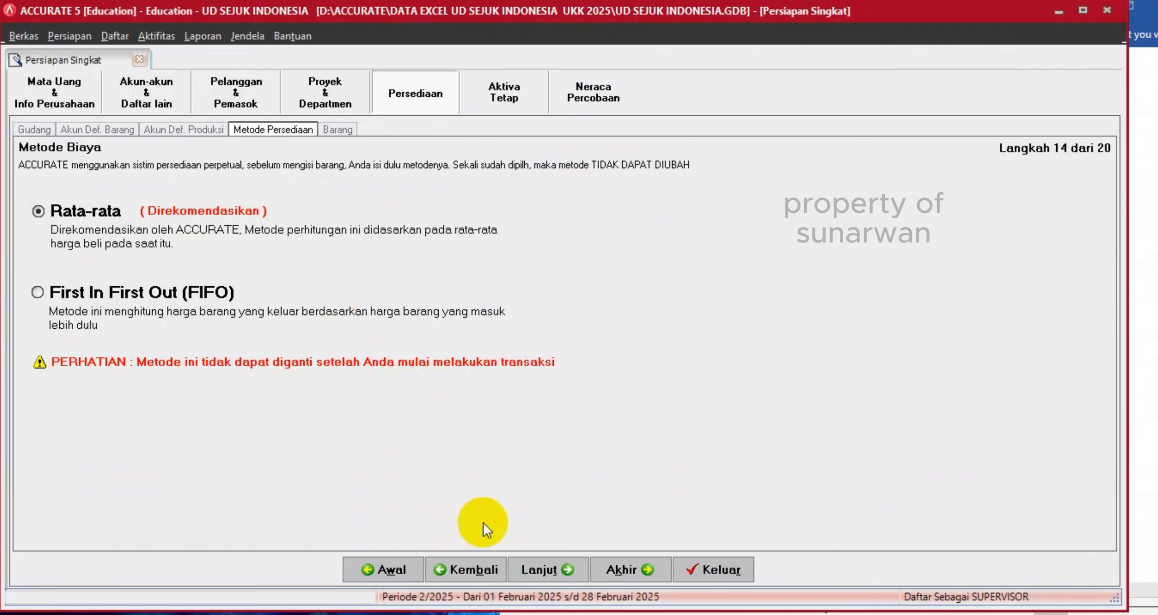
{"action": "left_click", "coordinate": [540, 569]}
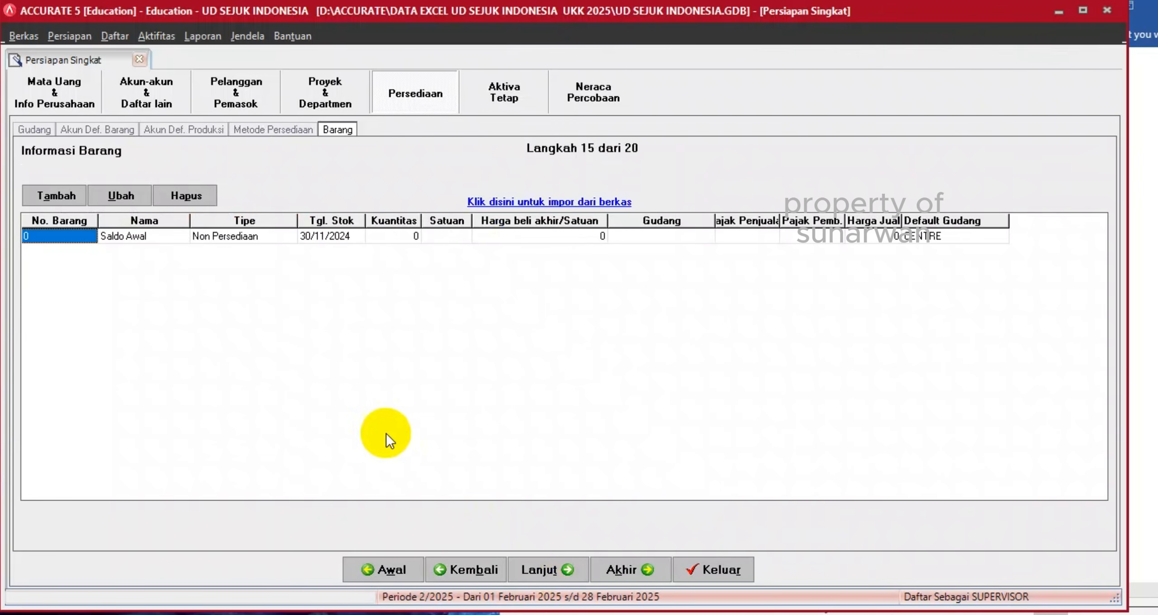
{"action": "left_click", "coordinate": [520, 205]}
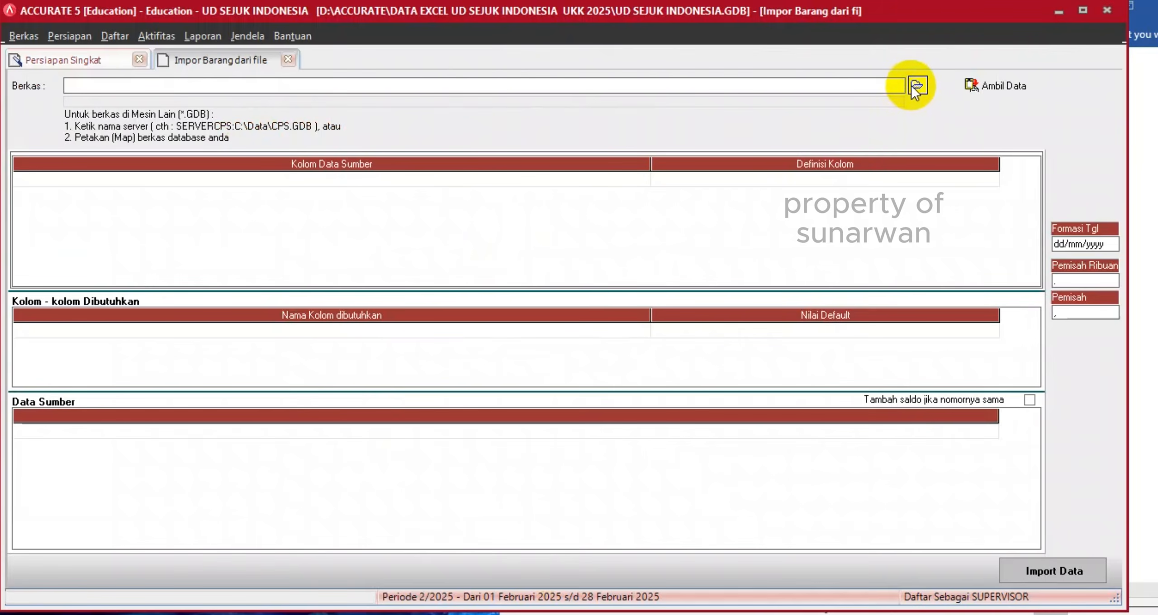
{"action": "left_click", "coordinate": [916, 86]}
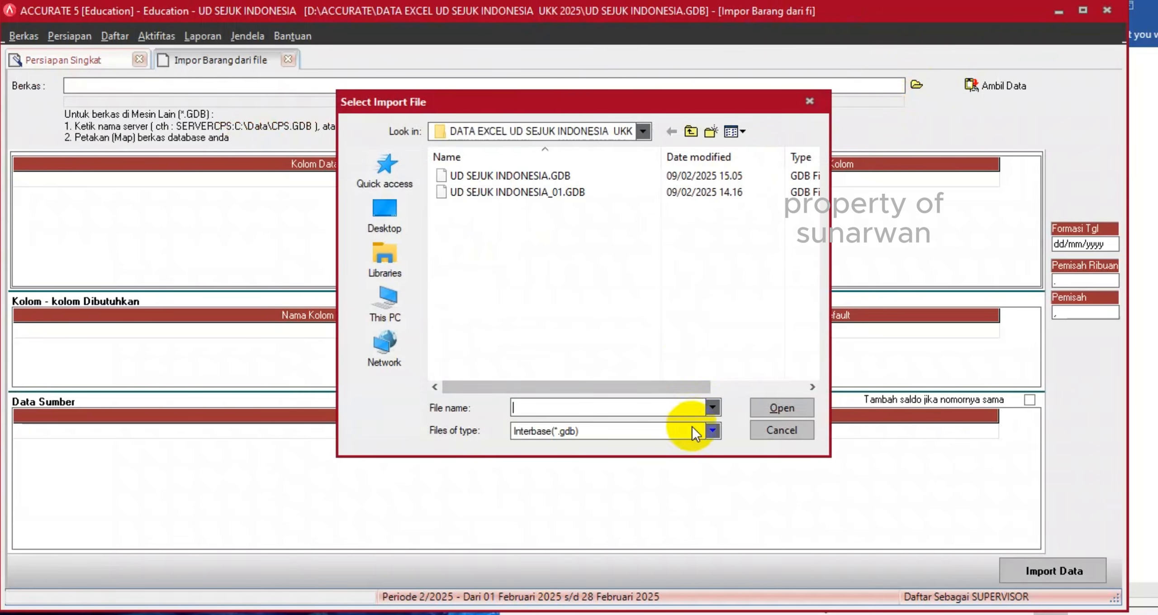
{"action": "left_click", "coordinate": [696, 434]}
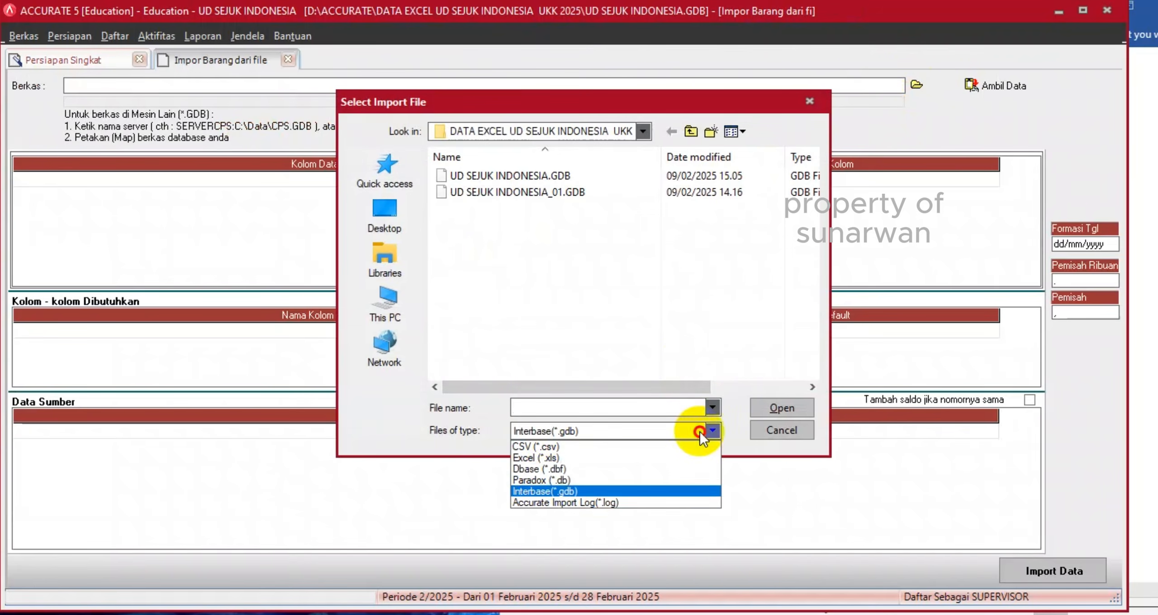
{"action": "left_click", "coordinate": [547, 458]}
{"action": "double_click", "coordinate": [543, 218]}
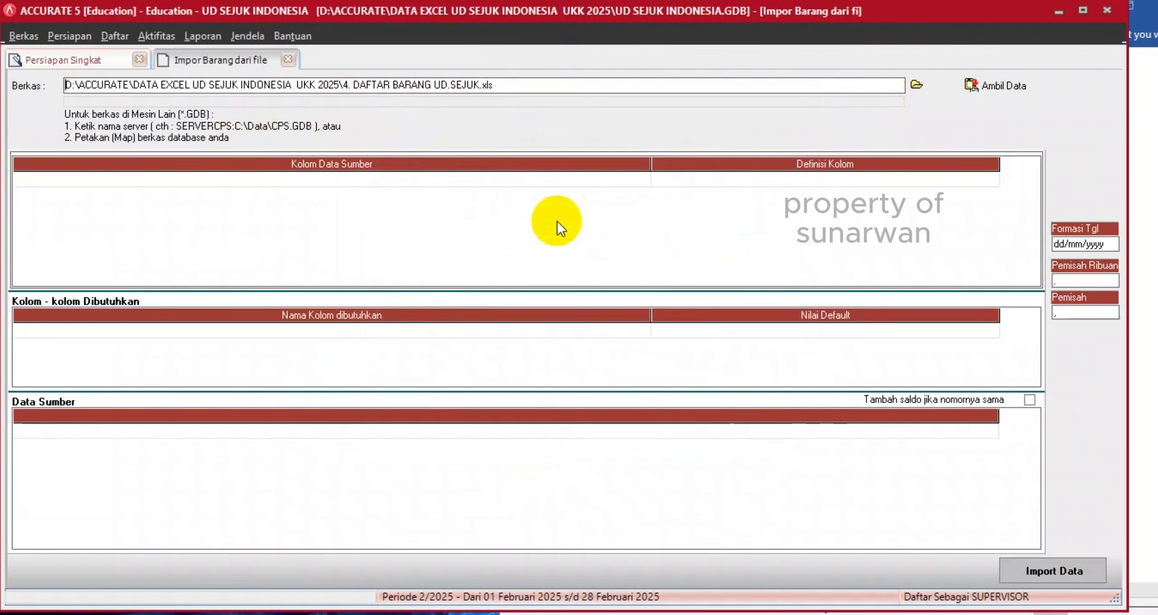
{"action": "left_click", "coordinate": [984, 87]}
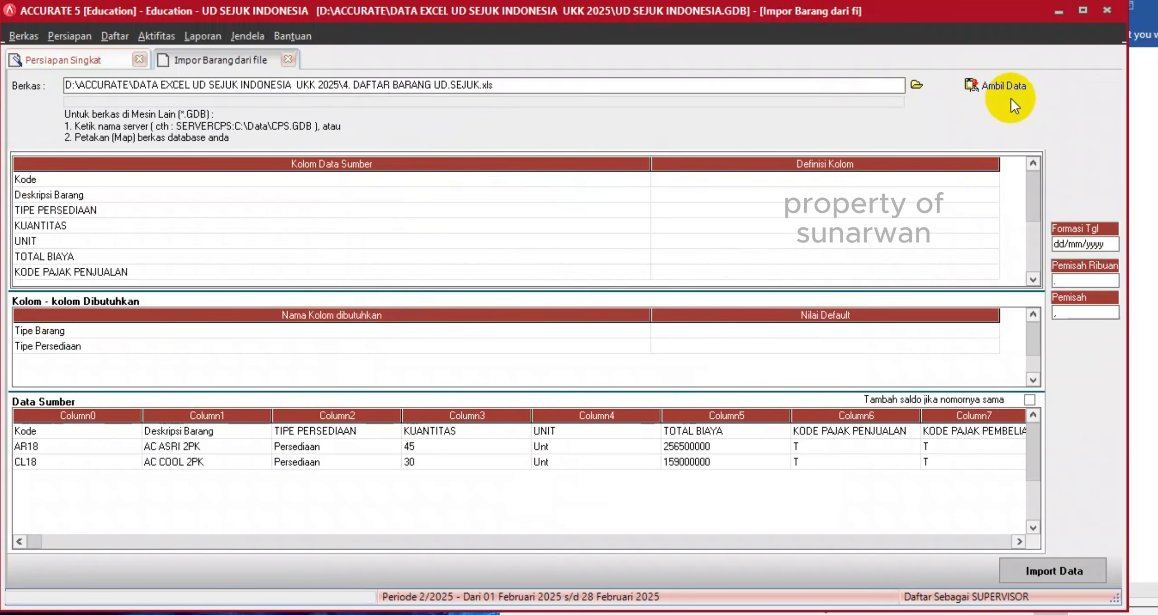
Delete the heading row from the item source data and narrow the mapping columns.
{"action": "right_click", "coordinate": [429, 431]}
{"action": "left_click", "coordinate": [470, 461]}
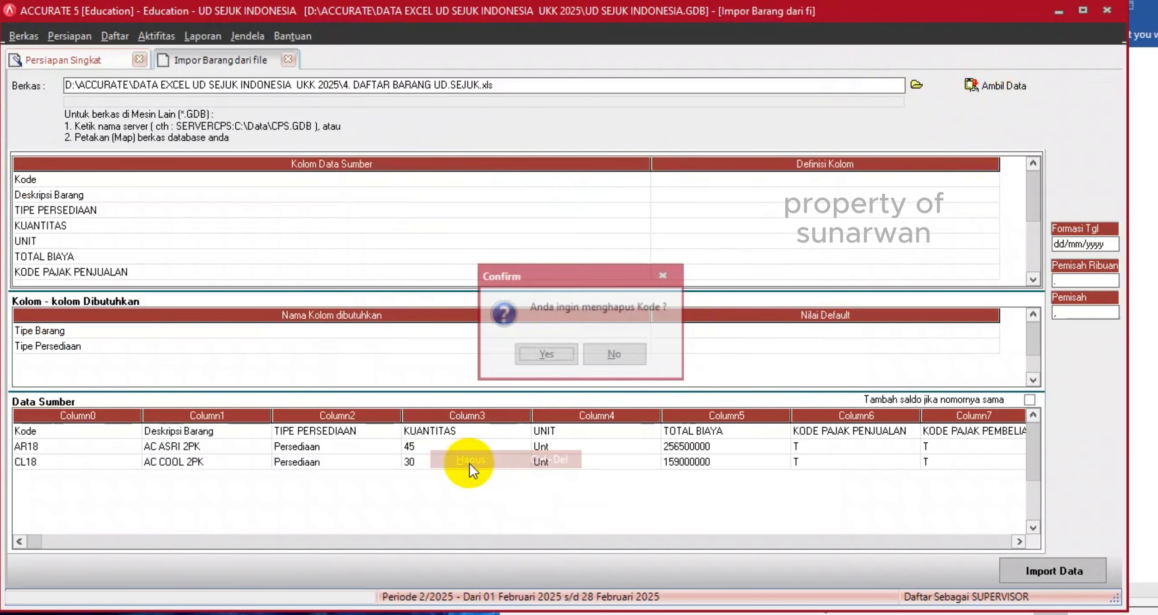
{"action": "left_click", "coordinate": [550, 355]}
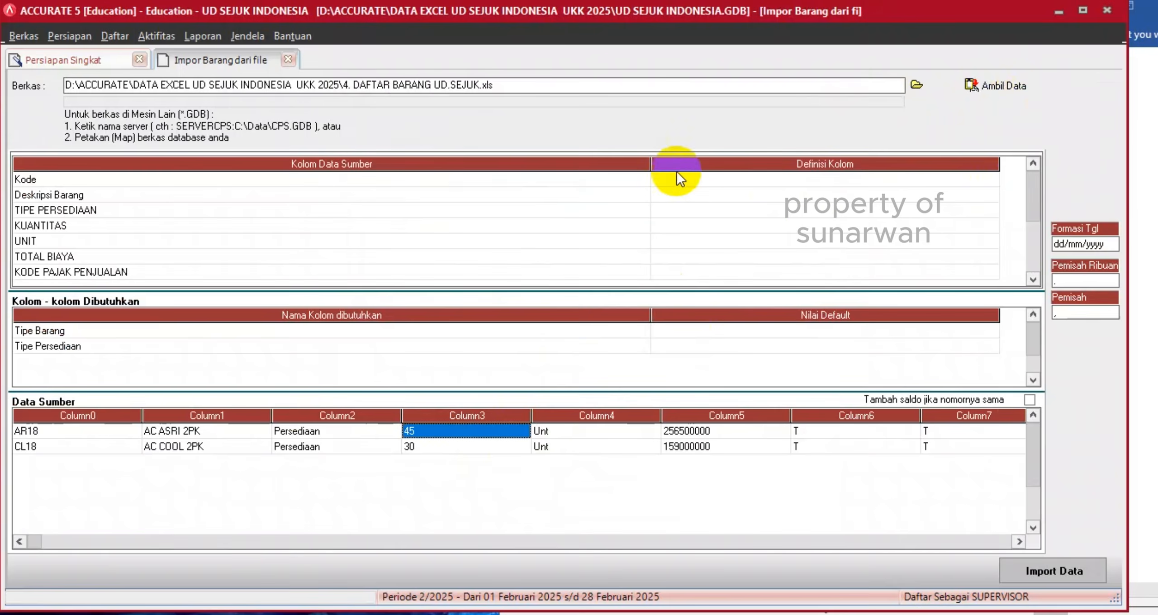
{"action": "left_click_drag", "start_coordinate": [650, 164], "coordinate": [339, 164]}
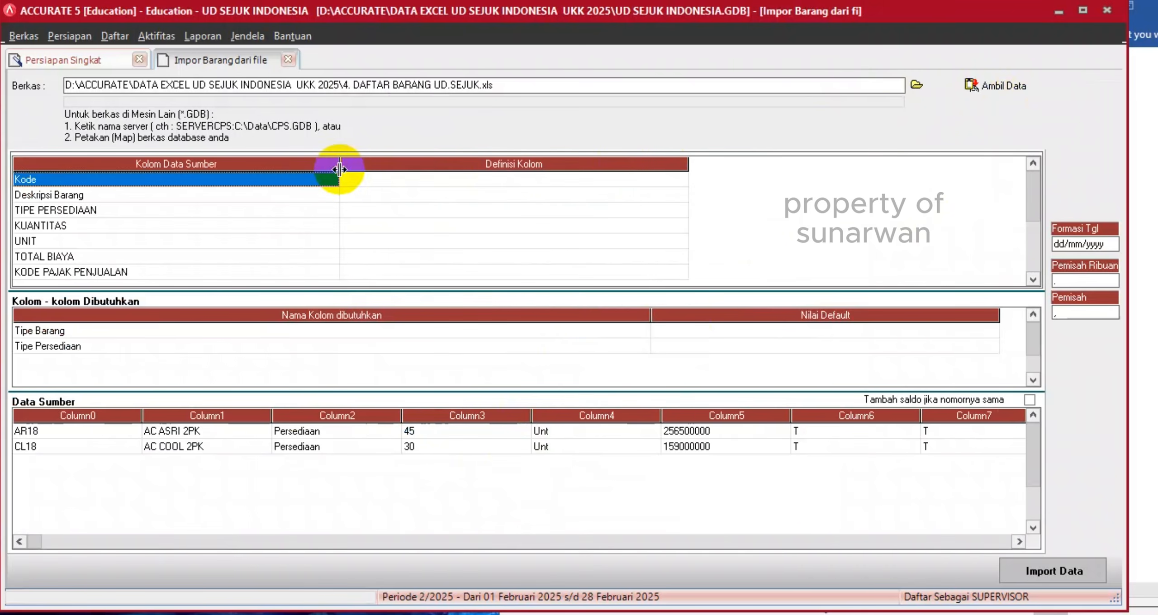
{"action": "left_click_drag", "start_coordinate": [688, 163], "coordinate": [523, 168]}
Map Kode to No. Barang, Deskripsi Barang to Deskripsi Barang, and TIPE PERSEDIAAN to Tipe Persediaan.
{"action": "left_click", "coordinate": [469, 178]}
{"action": "left_click", "coordinate": [514, 178]}
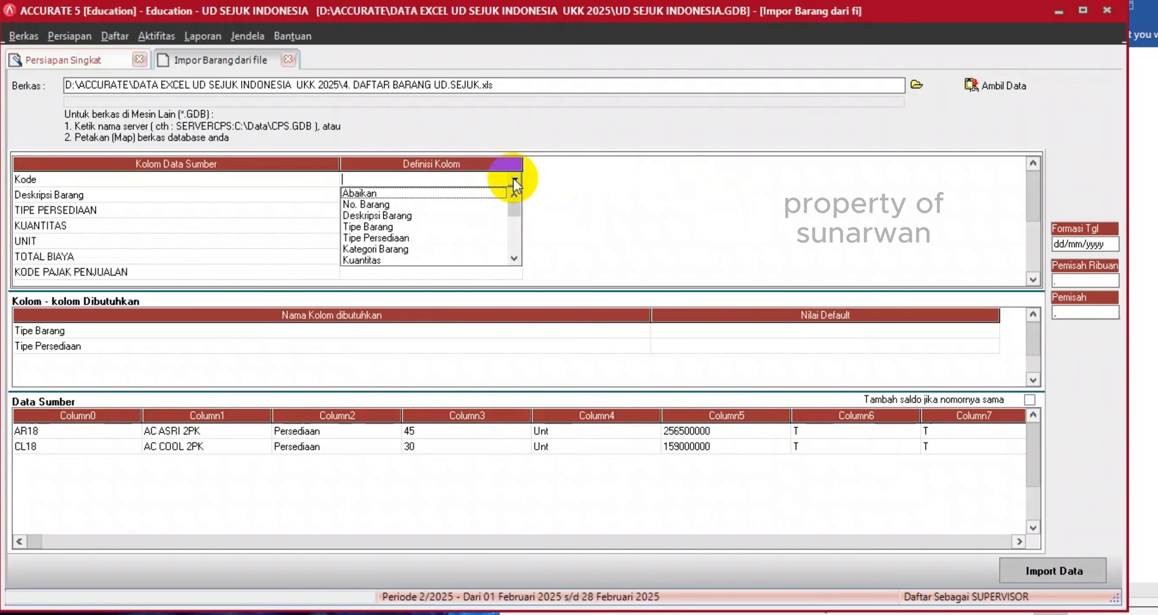
{"action": "left_click", "coordinate": [413, 206]}
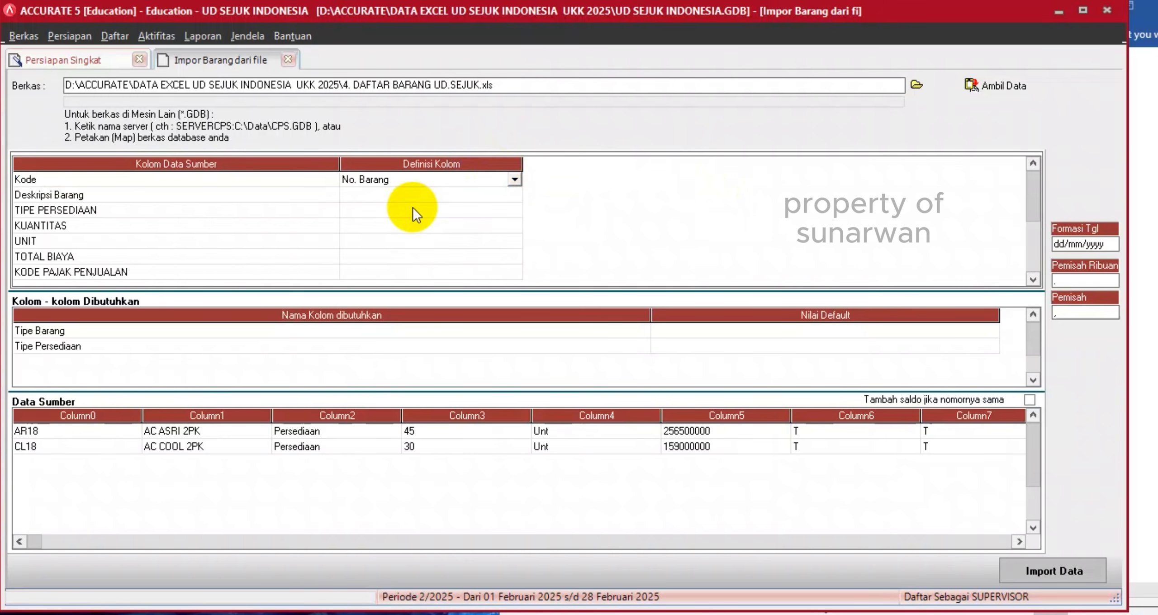
{"action": "left_click", "coordinate": [420, 198]}
{"action": "left_click", "coordinate": [515, 195]}
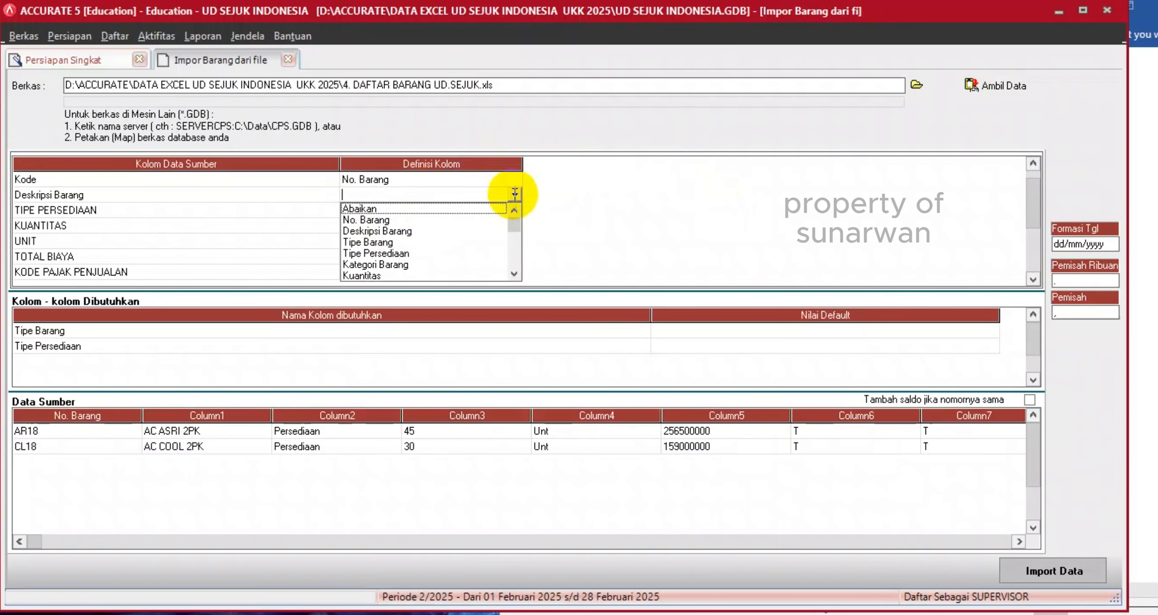
{"action": "left_click", "coordinate": [382, 231]}
{"action": "left_click", "coordinate": [415, 212]}
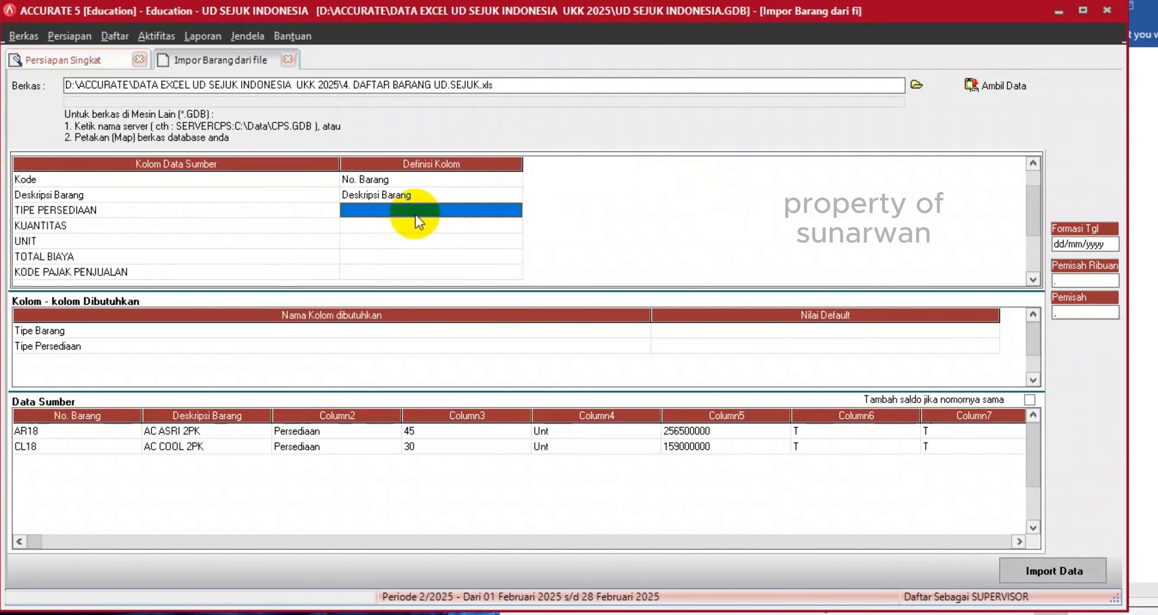
{"action": "left_click", "coordinate": [493, 211]}
{"action": "left_click", "coordinate": [514, 211]}
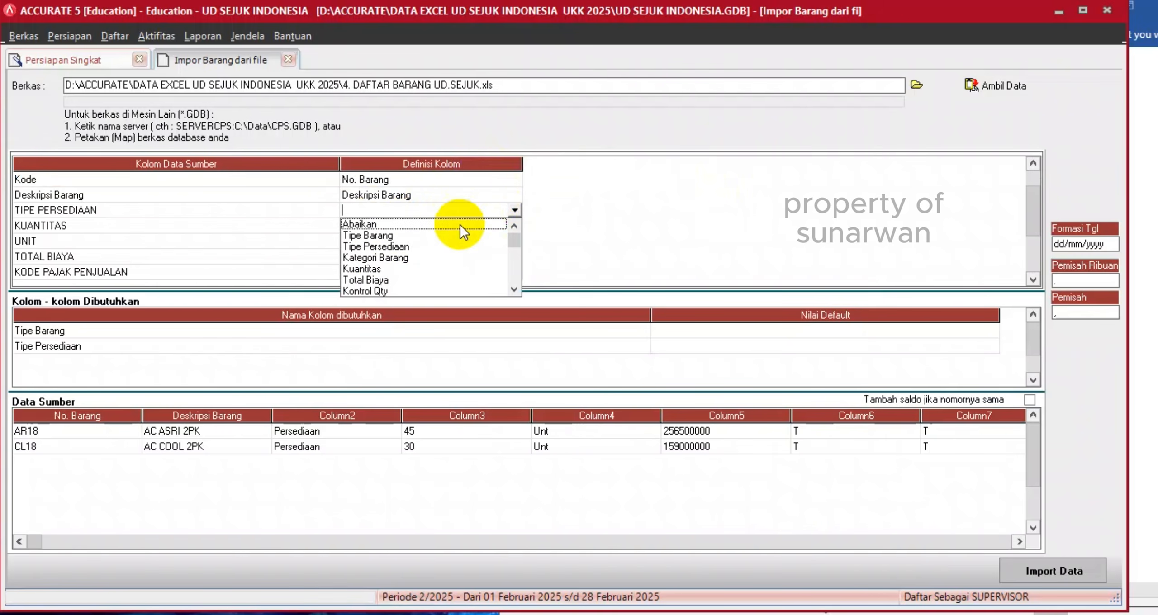
{"action": "left_click", "coordinate": [385, 247]}
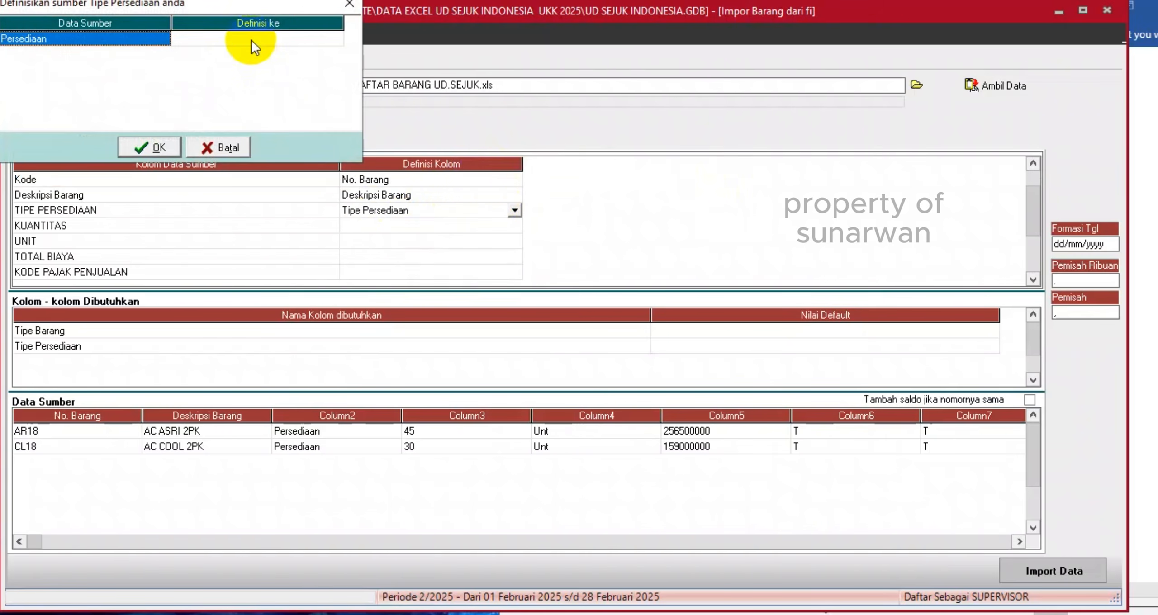
Map the Tipe Persediaan value Persediaan to Barang Jadi.
{"action": "left_click_drag", "start_coordinate": [248, 5], "coordinate": [292, 26]}
{"action": "left_click", "coordinate": [313, 59]}
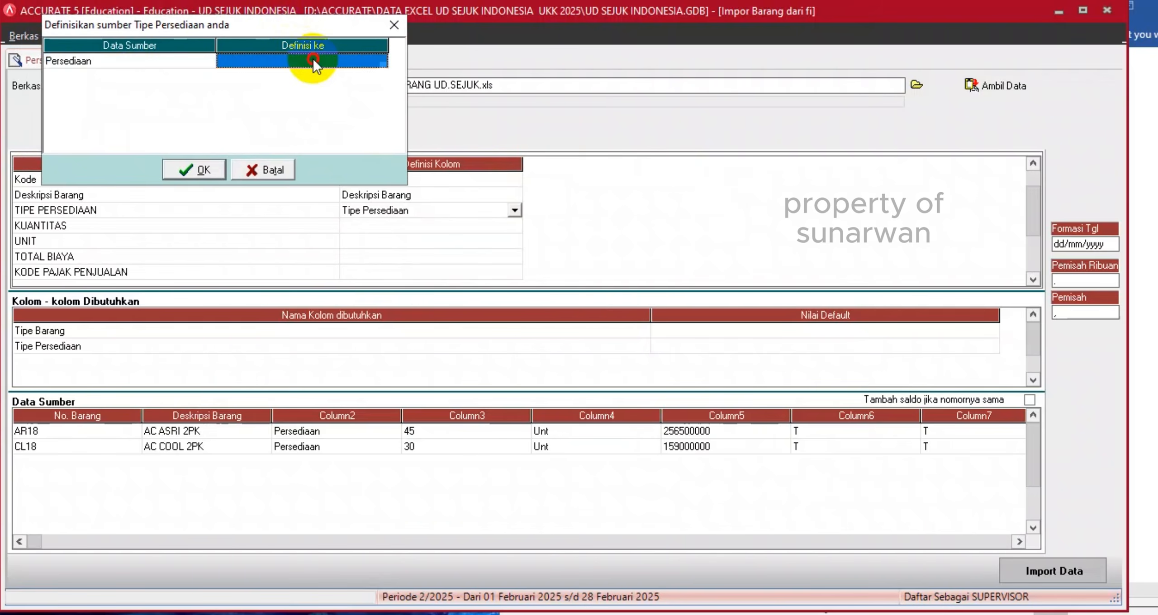
{"action": "left_click", "coordinate": [379, 62]}
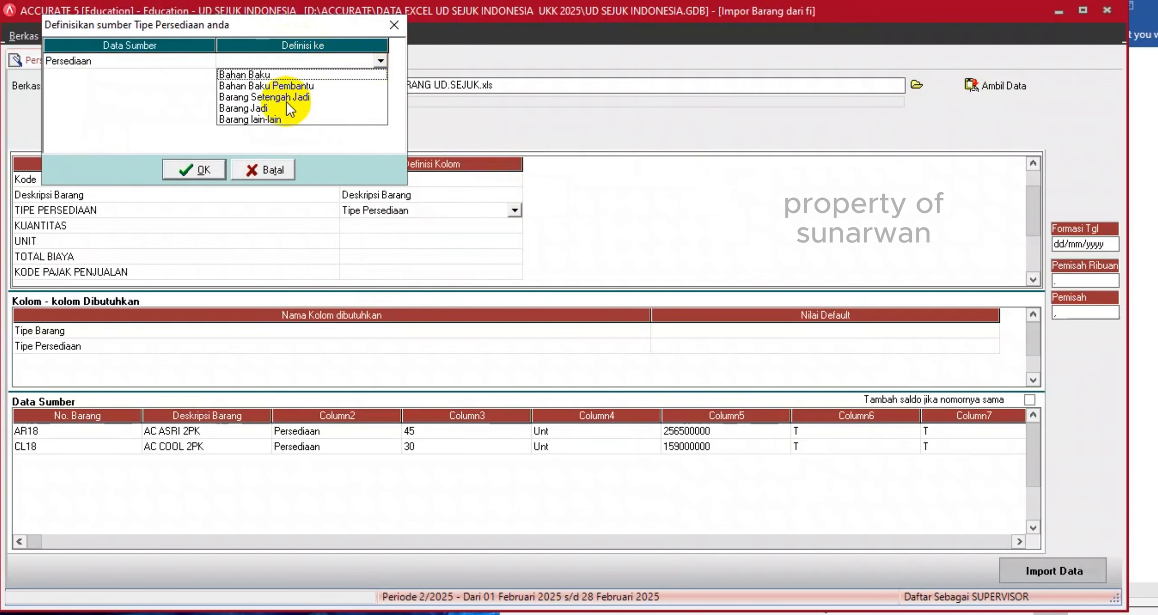
{"action": "left_click", "coordinate": [265, 108]}
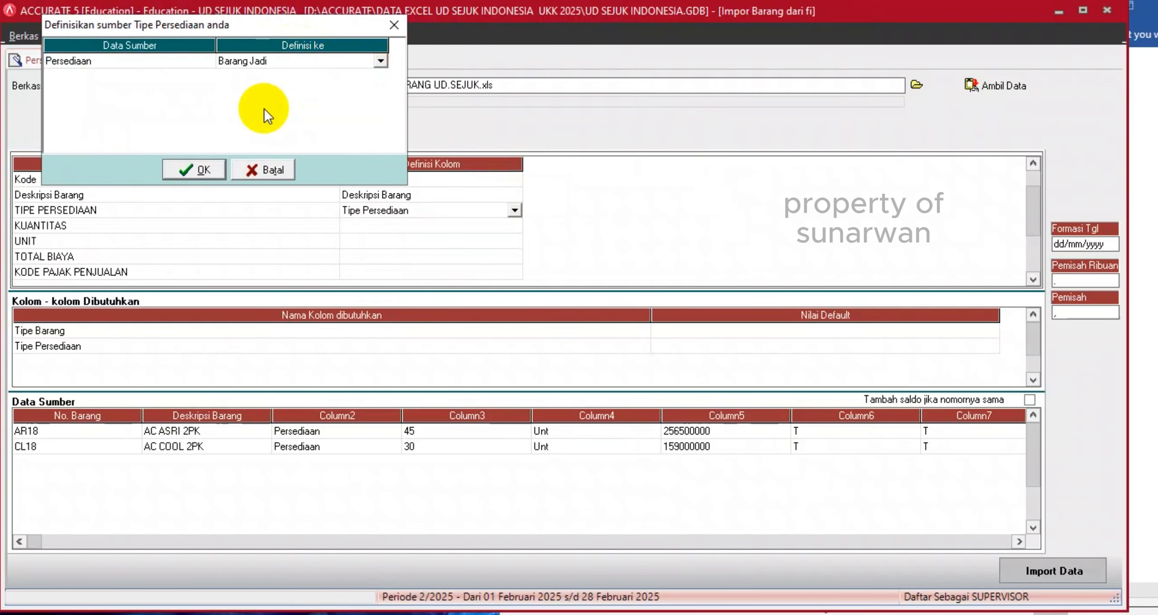
{"action": "key", "text": "Tab"}
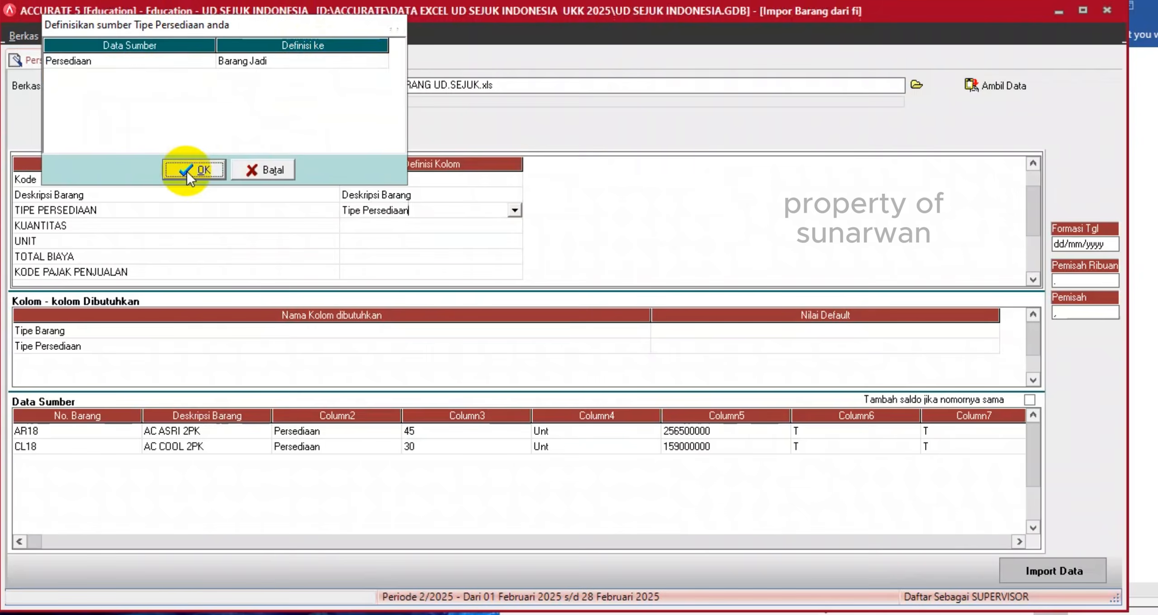
{"action": "left_click", "coordinate": [186, 171]}
Map KUANTITAS to Kuantitas and UNIT to Unit 1.
{"action": "left_click", "coordinate": [407, 225]}
{"action": "left_click", "coordinate": [506, 231]}
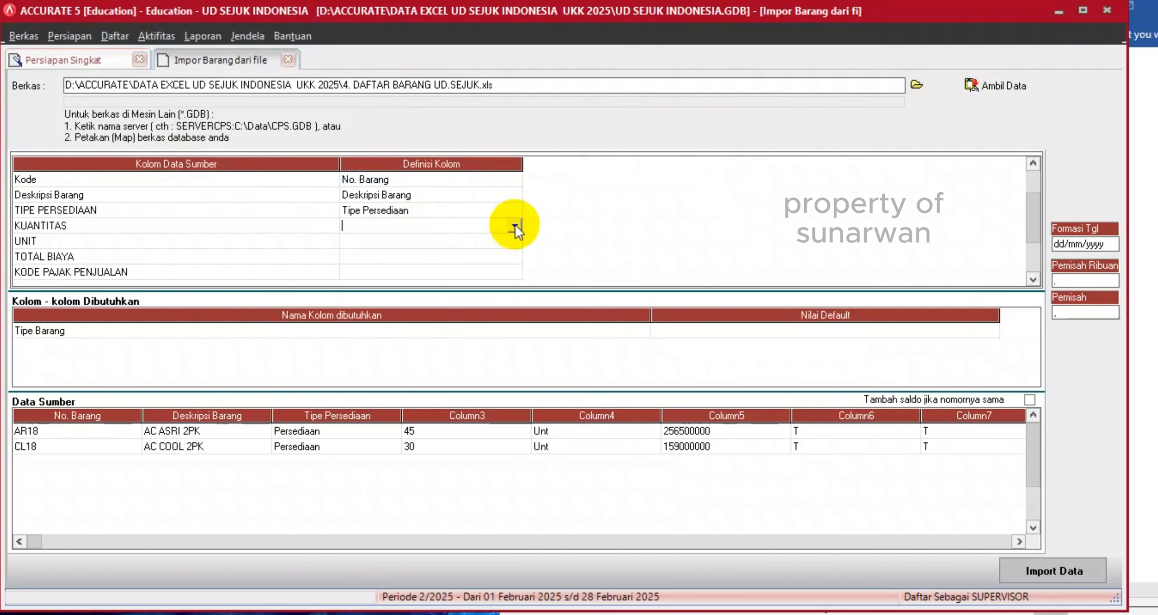
{"action": "left_click", "coordinate": [515, 226]}
{"action": "left_click", "coordinate": [373, 274]}
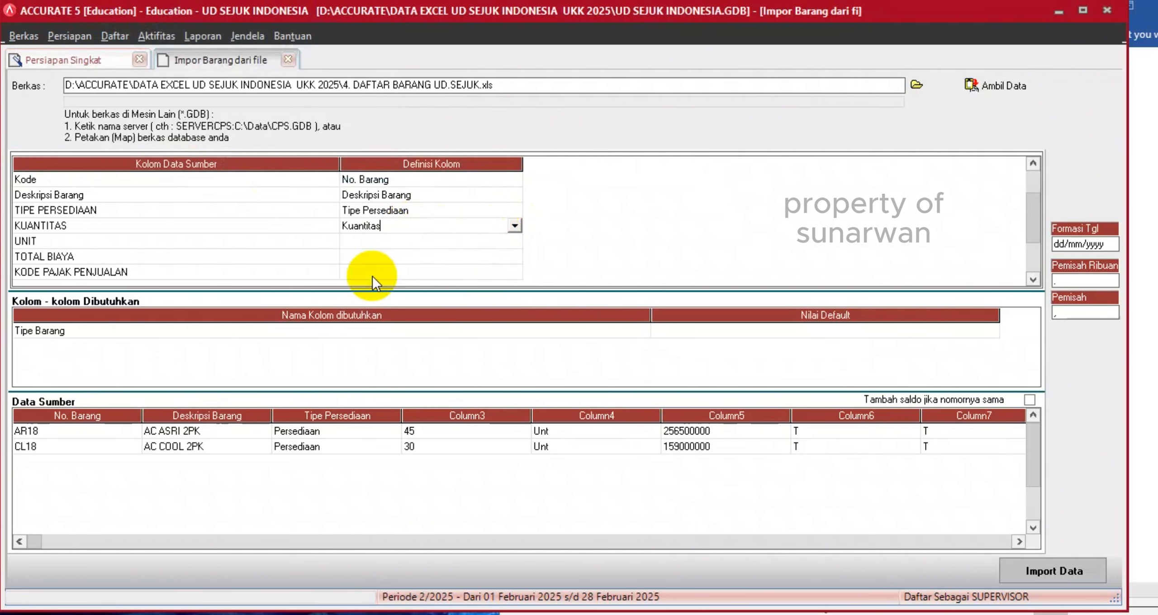
{"action": "left_click", "coordinate": [382, 244]}
{"action": "left_click", "coordinate": [426, 245]}
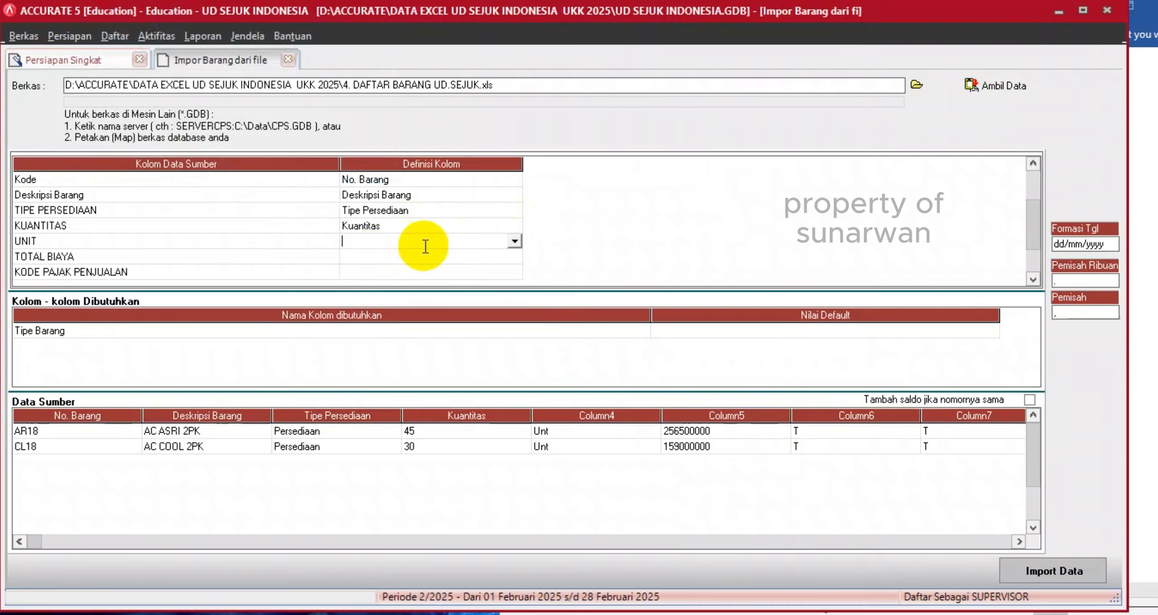
{"action": "left_click", "coordinate": [515, 242]}
{"action": "left_click", "coordinate": [514, 321]}
{"action": "left_click", "coordinate": [514, 320]}
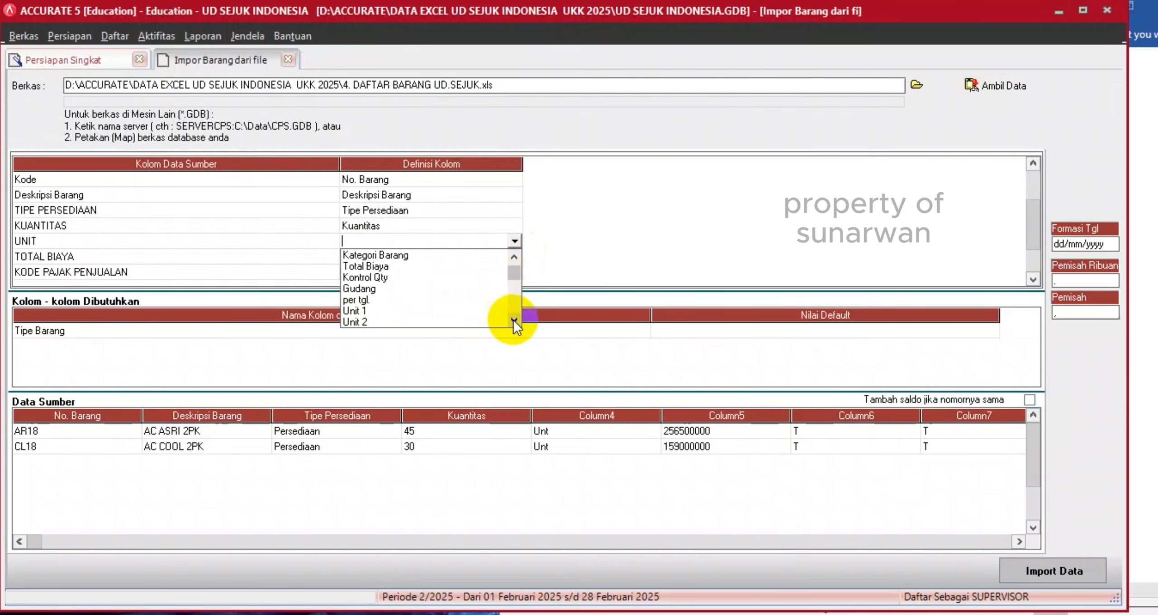
{"action": "left_click", "coordinate": [355, 312]}
Map the TOTAL BIAYA column to the Total Biaya field.
{"action": "left_click", "coordinate": [389, 258]}
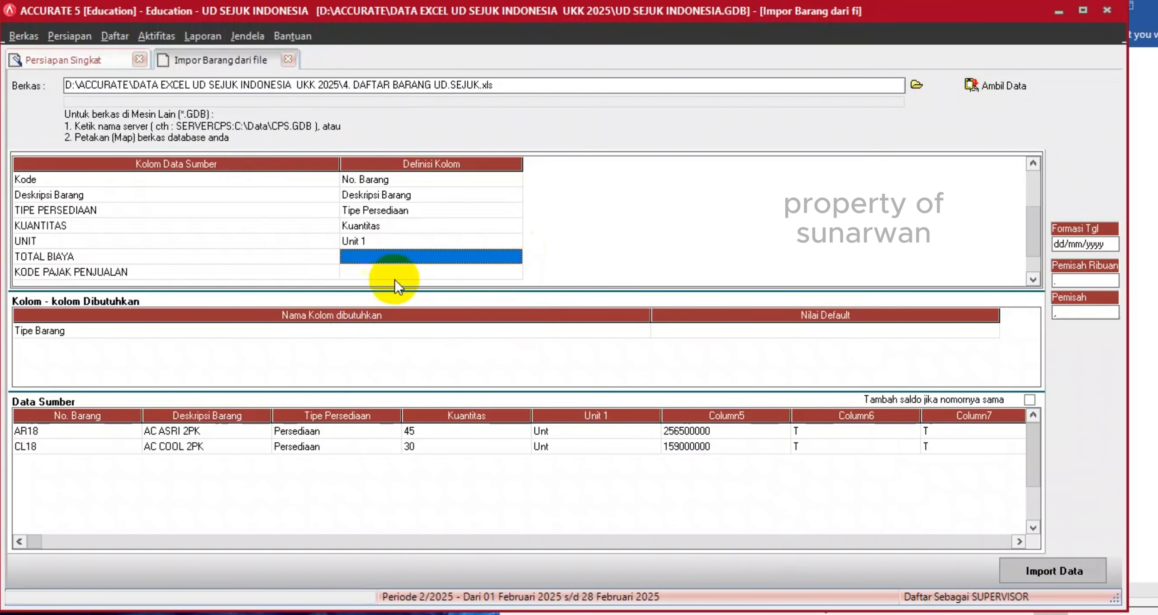
{"action": "left_click", "coordinate": [472, 259]}
{"action": "left_click", "coordinate": [514, 256]}
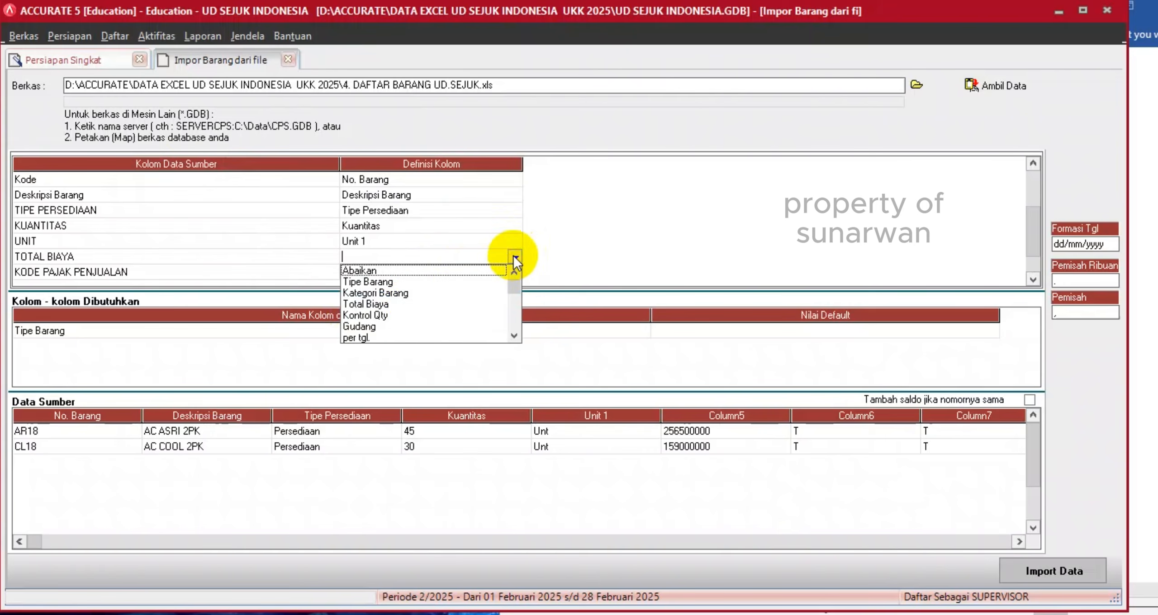
{"action": "left_click", "coordinate": [375, 304]}
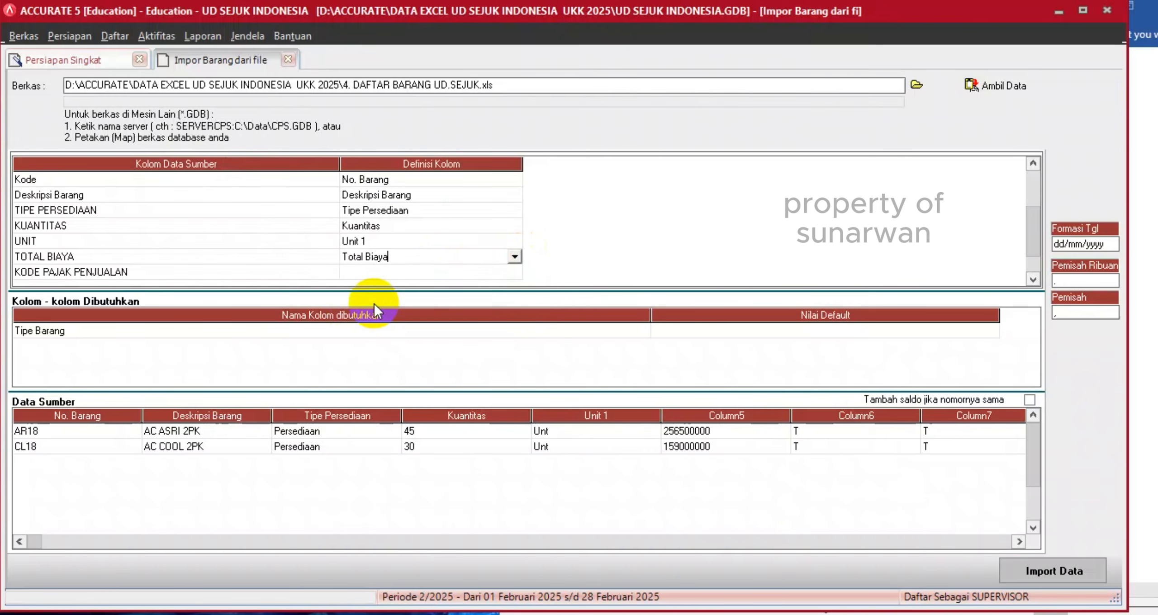
{"action": "key", "text": "Down"}
Map KODE PAJAK PENJUALAN to Kode pajak penjualan.
{"action": "left_click", "coordinate": [498, 271]}
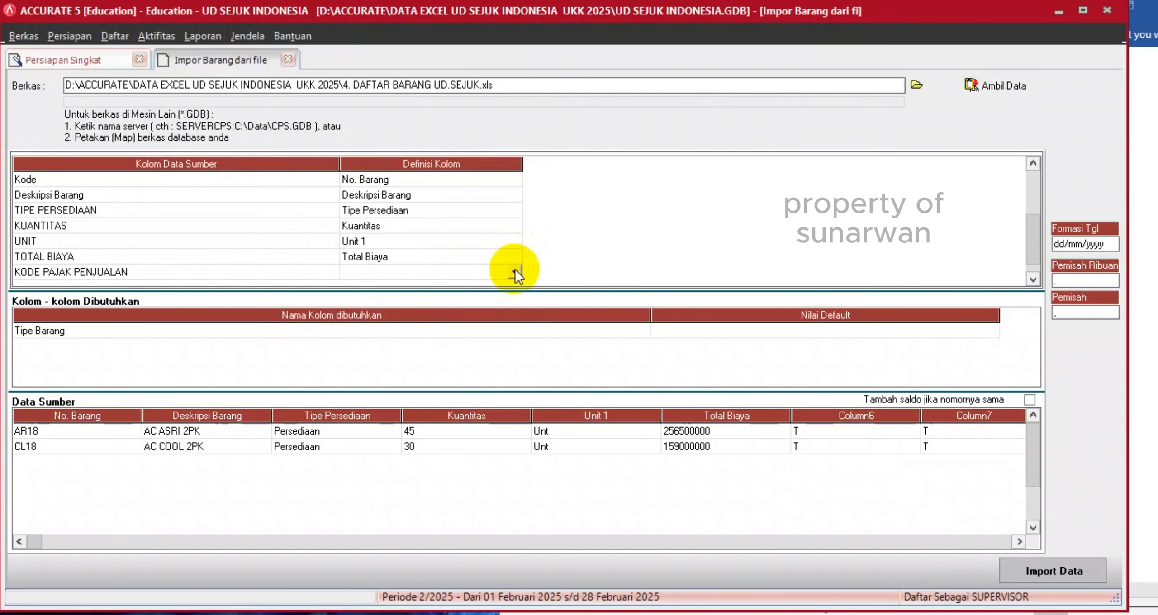
{"action": "left_click", "coordinate": [515, 271]}
{"action": "left_click", "coordinate": [514, 352]}
{"action": "left_click", "coordinate": [514, 352]}
{"action": "left_click", "coordinate": [514, 352]}
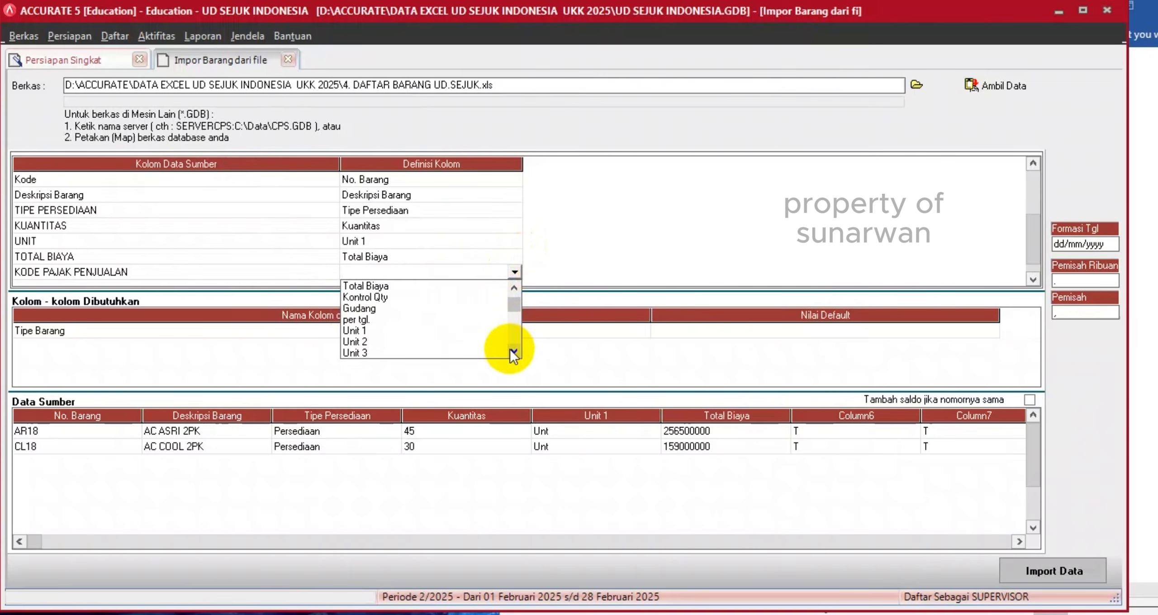
{"action": "left_click", "coordinate": [514, 352]}
{"action": "left_click", "coordinate": [514, 352]}
{"action": "left_click", "coordinate": [514, 352]}
{"action": "left_click", "coordinate": [514, 352]}
{"action": "left_click", "coordinate": [514, 352]}
{"action": "left_click", "coordinate": [514, 352]}
{"action": "left_click", "coordinate": [514, 352]}
{"action": "left_click", "coordinate": [514, 352]}
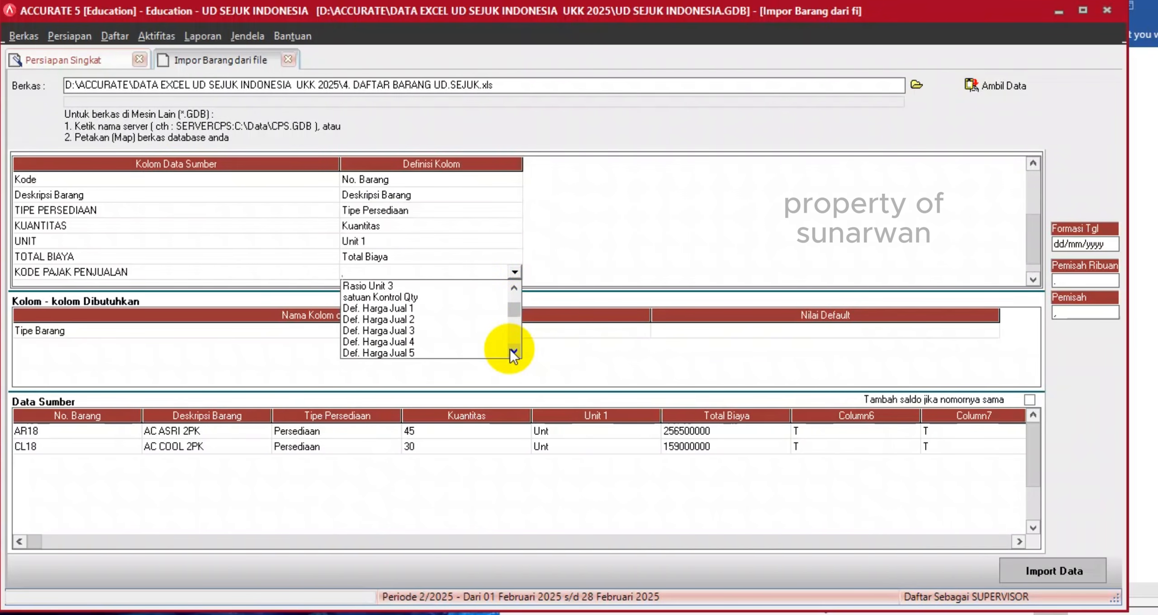
{"action": "left_click", "coordinate": [514, 352]}
{"action": "left_click", "coordinate": [514, 352]}
{"action": "left_click", "coordinate": [514, 352]}
{"action": "left_click", "coordinate": [422, 342]}
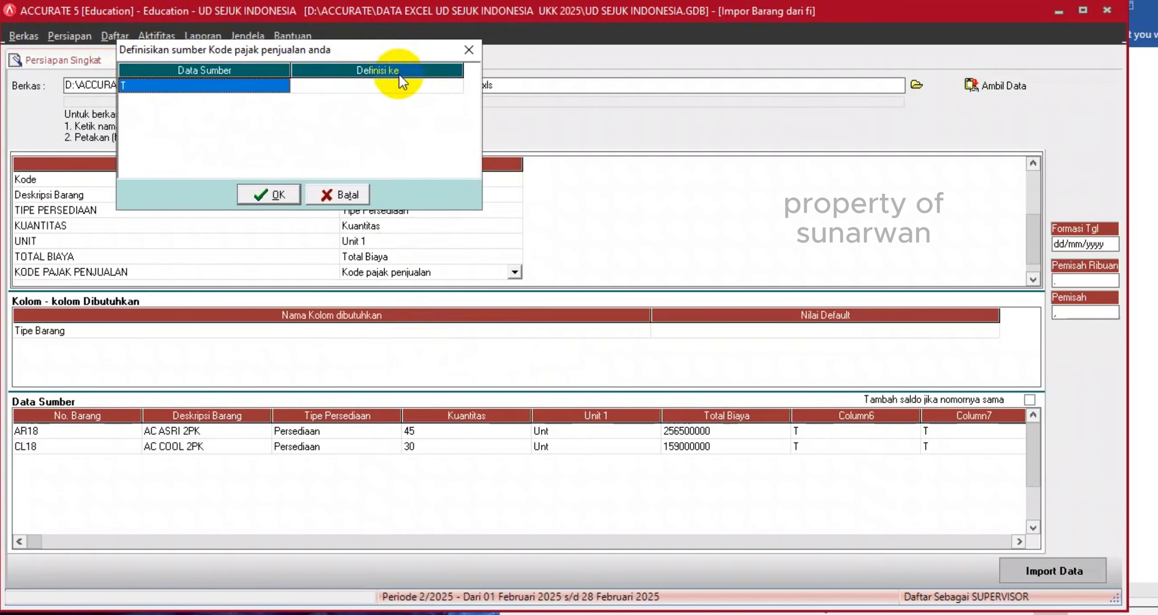
Define sales tax code T as PPN.
{"action": "left_click", "coordinate": [405, 87]}
{"action": "left_click", "coordinate": [405, 86]}
{"action": "left_click", "coordinate": [455, 85]}
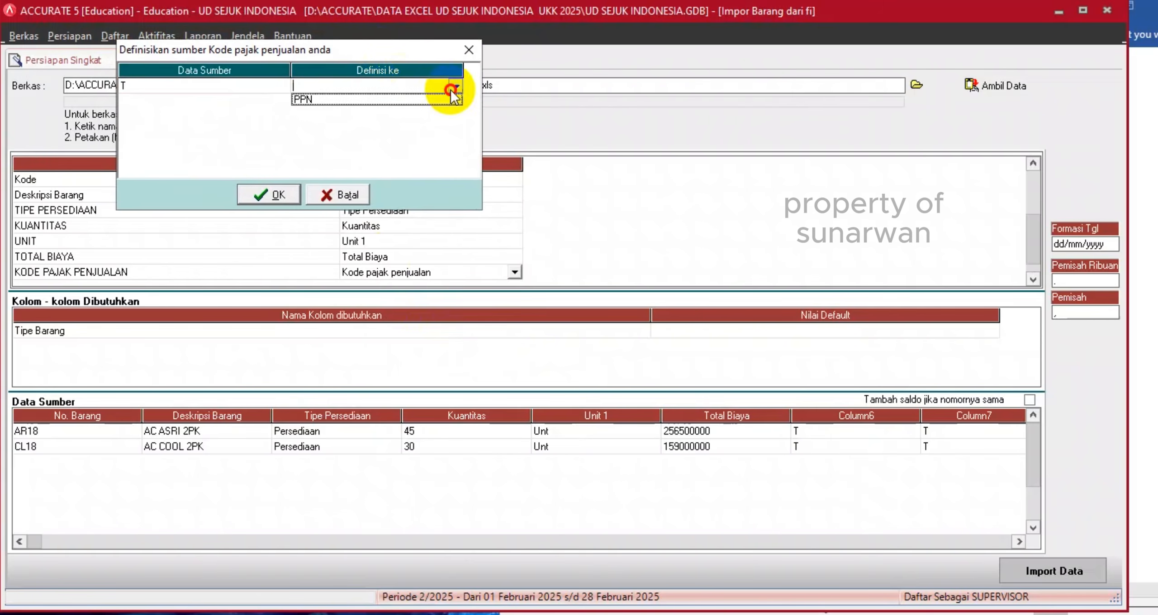
{"action": "left_click", "coordinate": [382, 102]}
{"action": "key", "text": "Tab"}
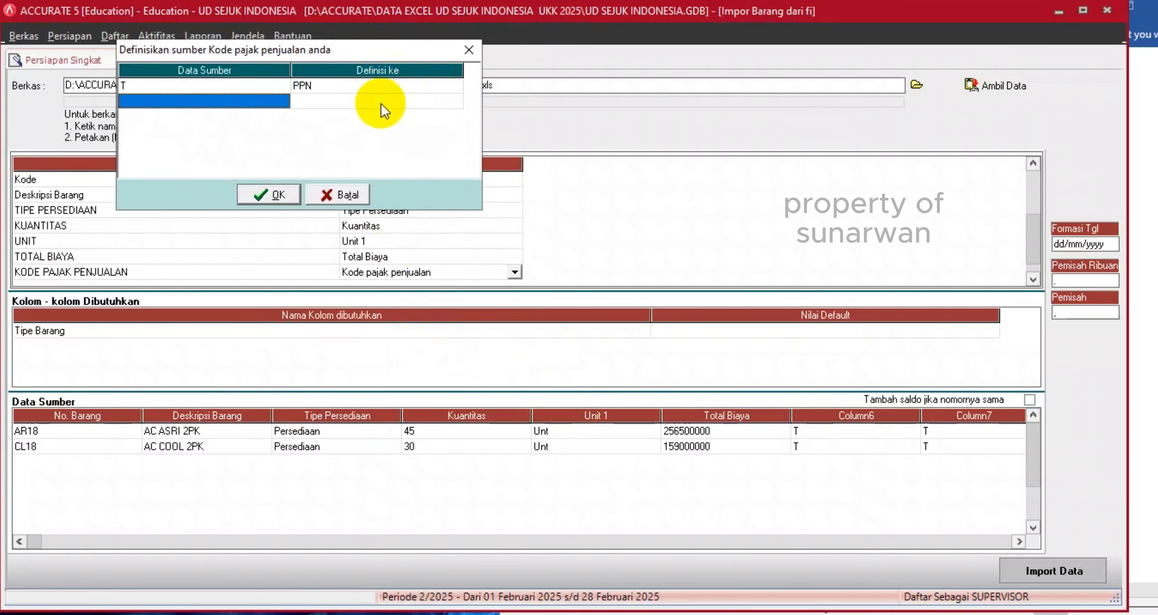
{"action": "left_click", "coordinate": [276, 196]}
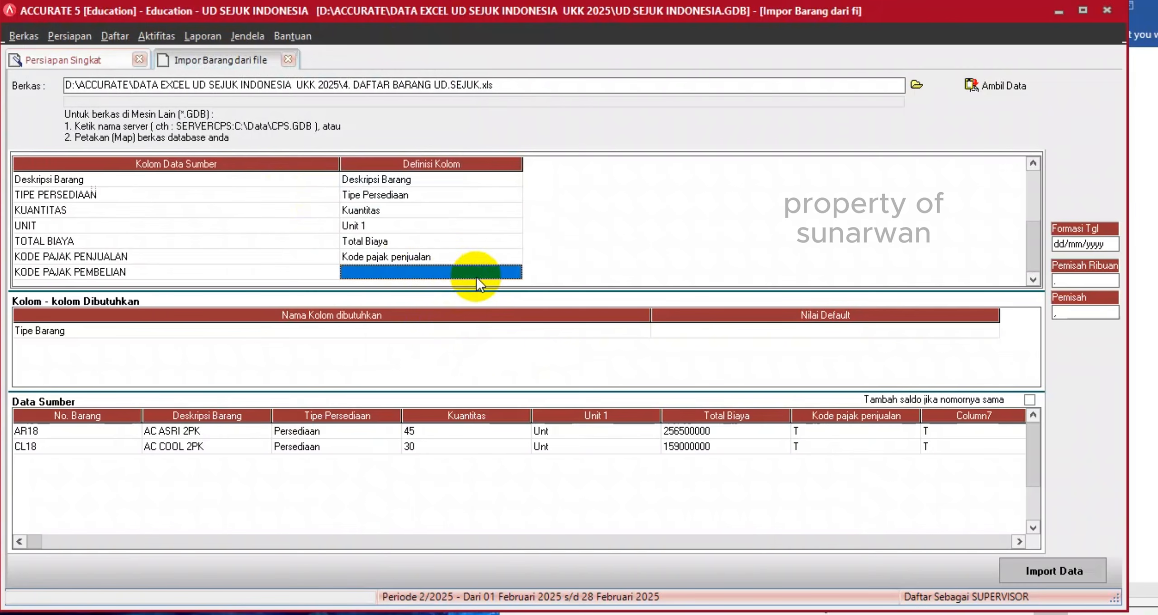
Map KODE PAJAK PEMBELIAN to Kode pajak pembelian.
{"action": "left_click", "coordinate": [512, 274]}
{"action": "left_click", "coordinate": [514, 273]}
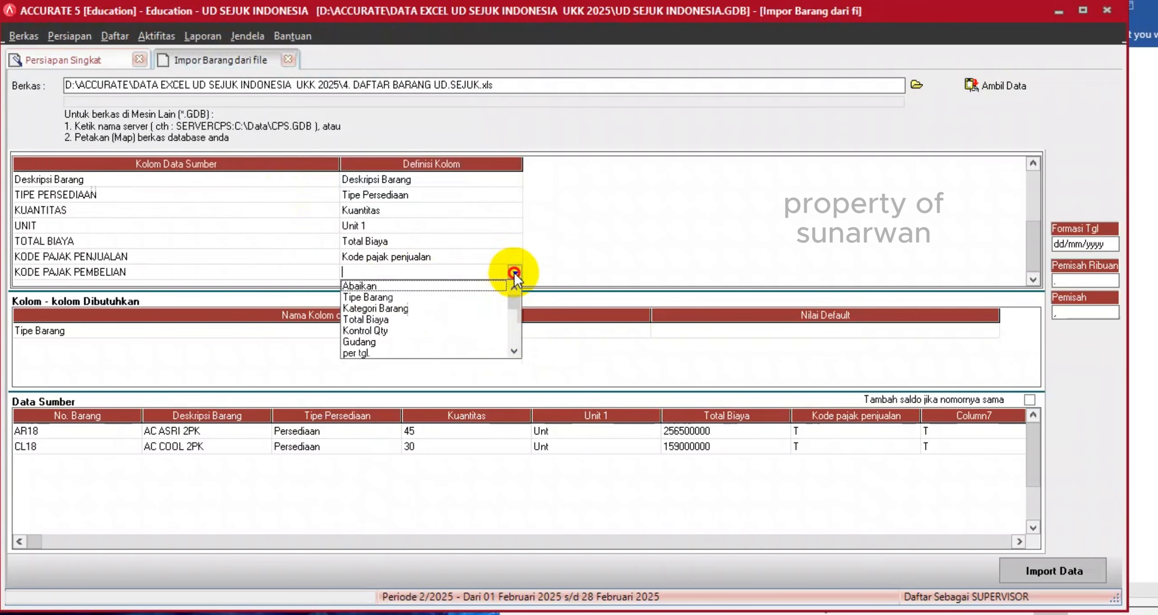
{"action": "left_click", "coordinate": [514, 355]}
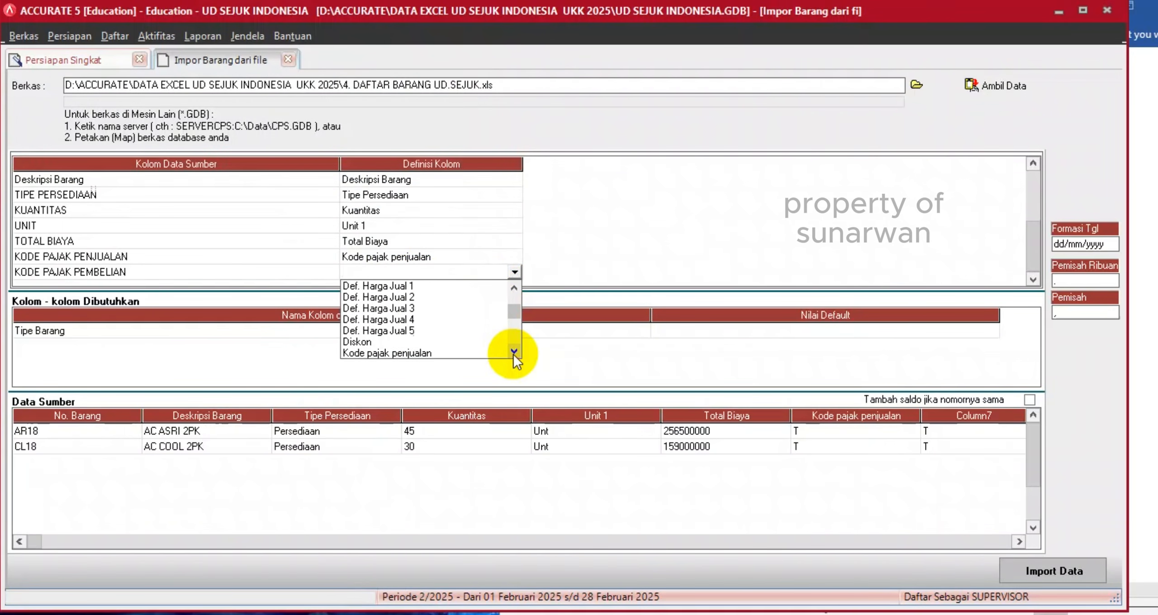
{"action": "left_click", "coordinate": [514, 351]}
{"action": "left_click", "coordinate": [514, 351]}
{"action": "left_click", "coordinate": [514, 351]}
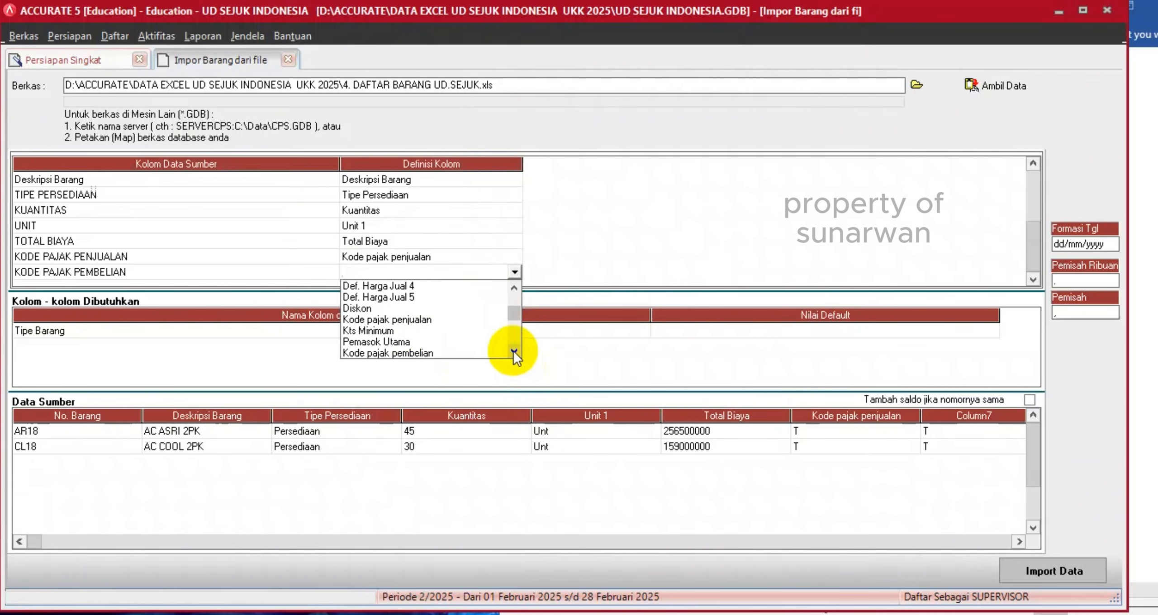
{"action": "left_click", "coordinate": [419, 353]}
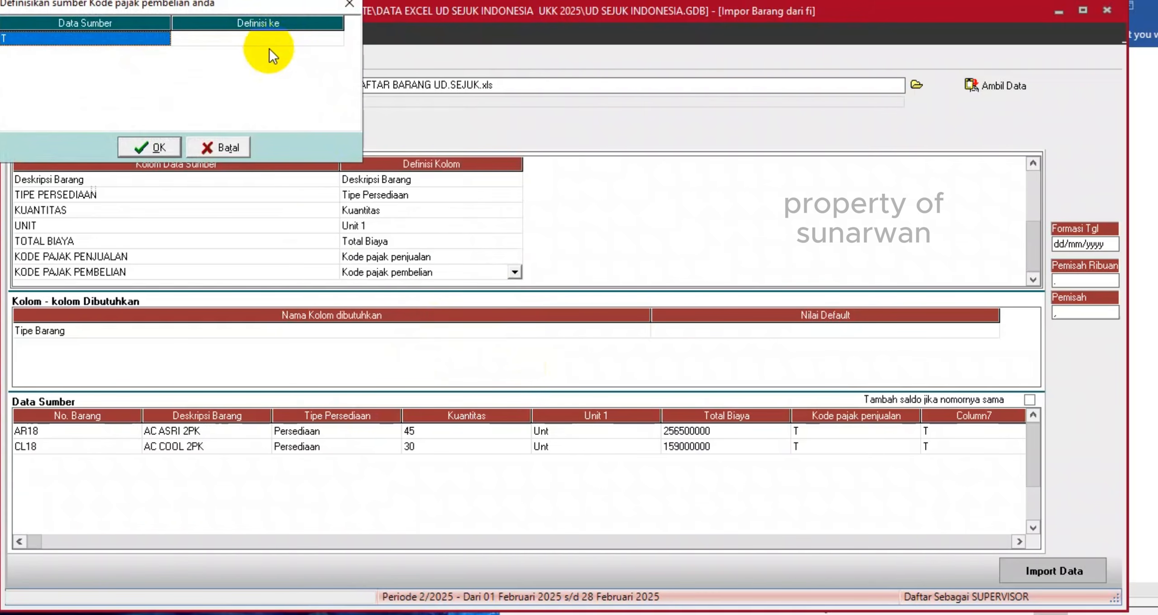
Define purchase tax code T as PPN and review the completed column mappings.
{"action": "left_click", "coordinate": [271, 43]}
{"action": "left_click", "coordinate": [334, 40]}
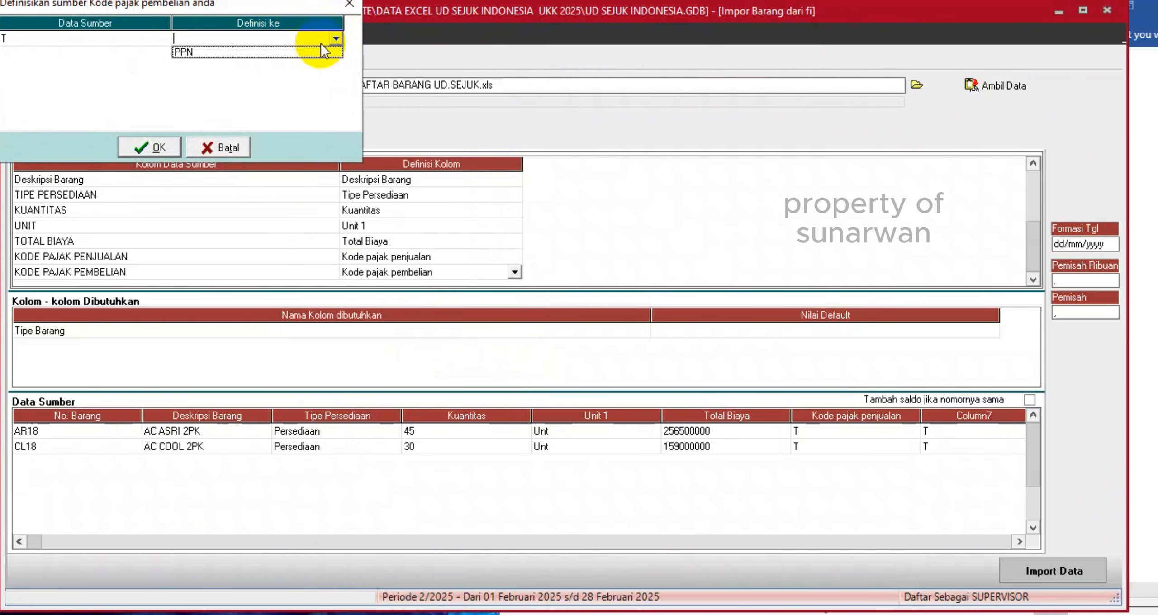
{"action": "left_click", "coordinate": [288, 53]}
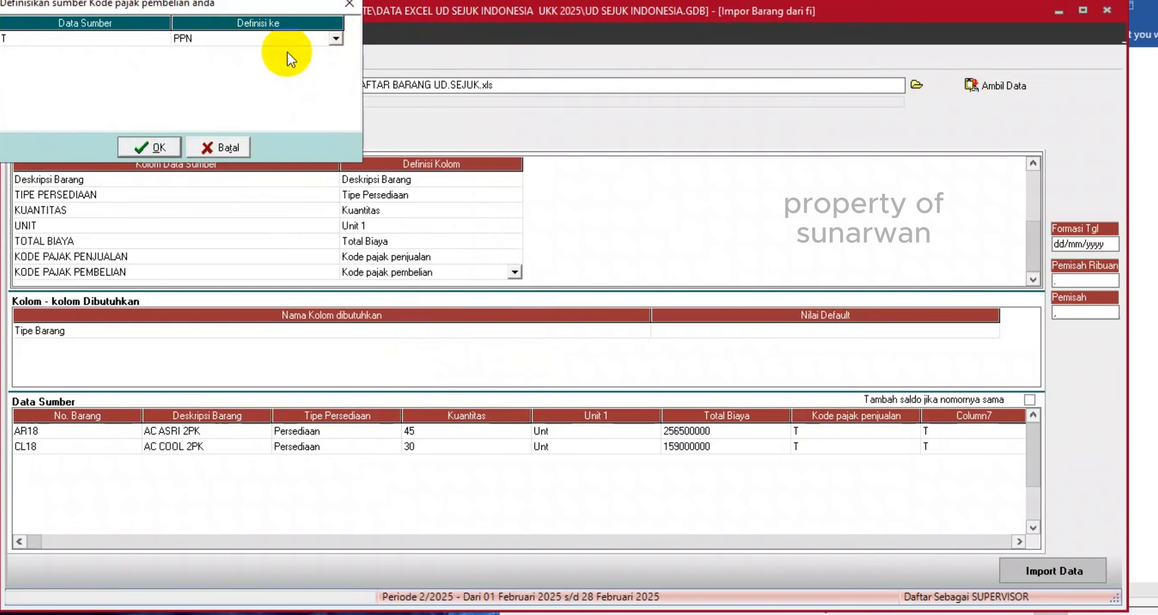
{"action": "key", "text": "Tab"}
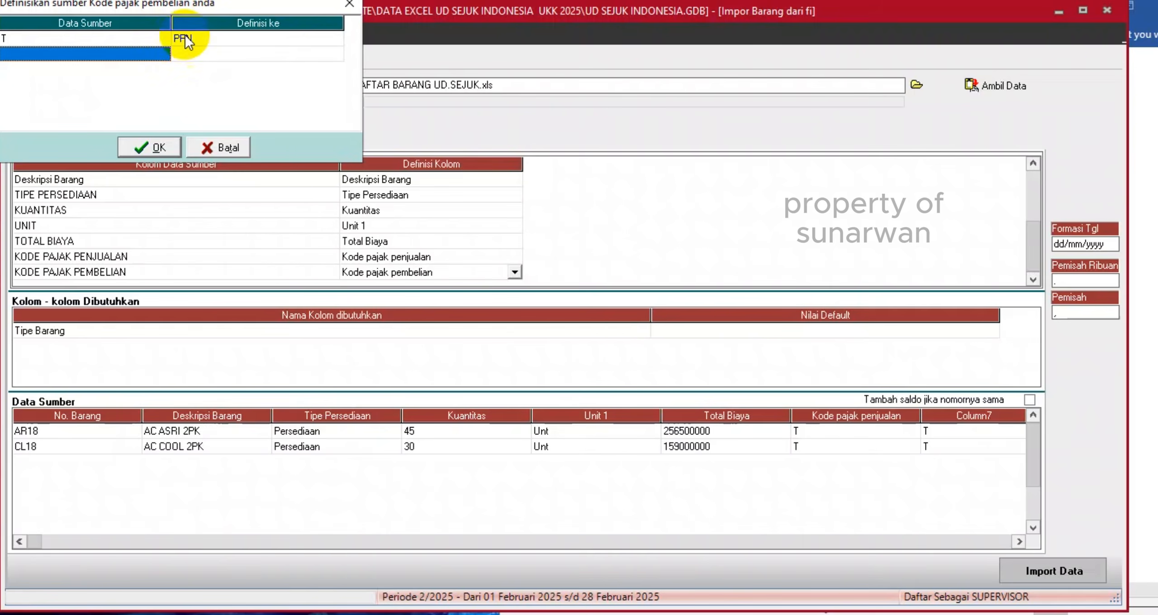
{"action": "left_click", "coordinate": [149, 148]}
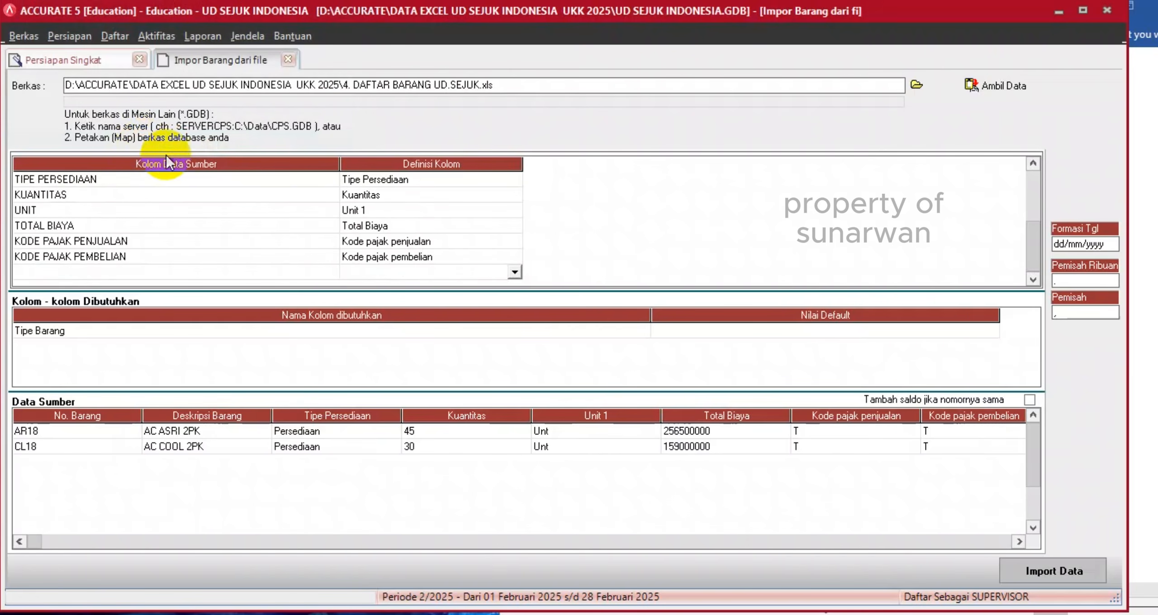
{"action": "scroll", "coordinate": [422, 254], "scroll_direction": "up", "scroll_amount": 8}
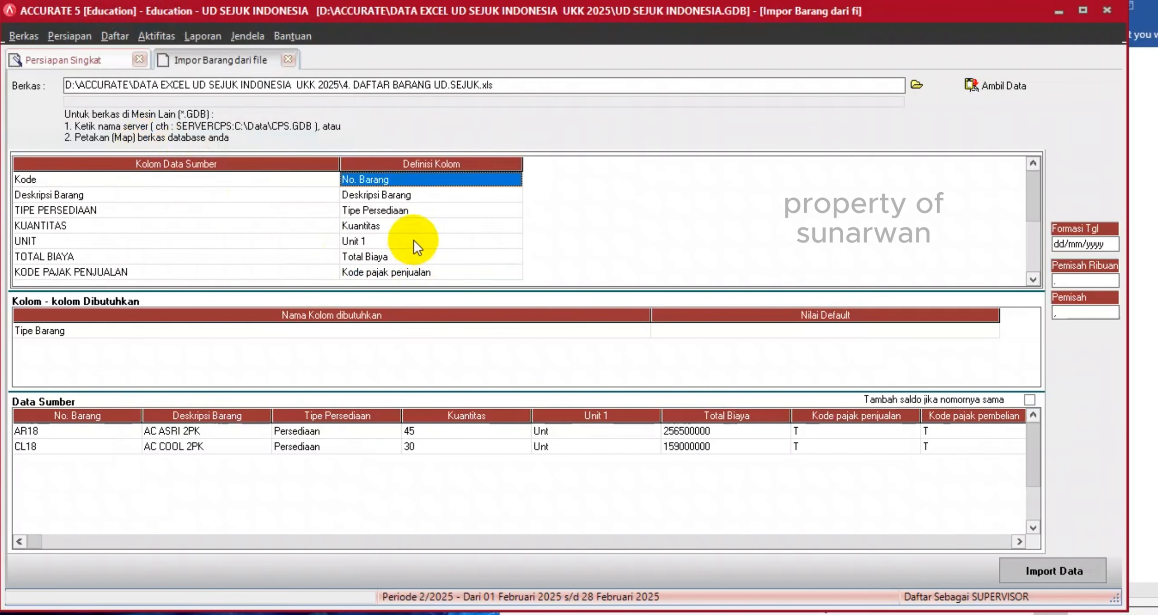
{"action": "scroll", "coordinate": [391, 218], "scroll_direction": "down", "scroll_amount": 3}
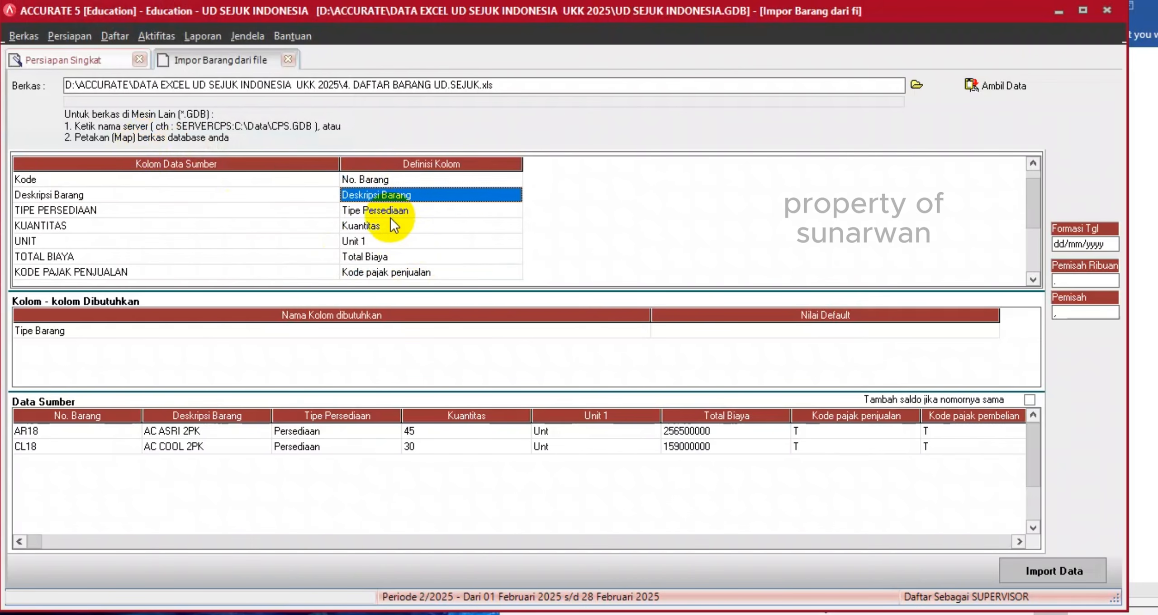
{"action": "scroll", "coordinate": [392, 225], "scroll_direction": "down", "scroll_amount": 1}
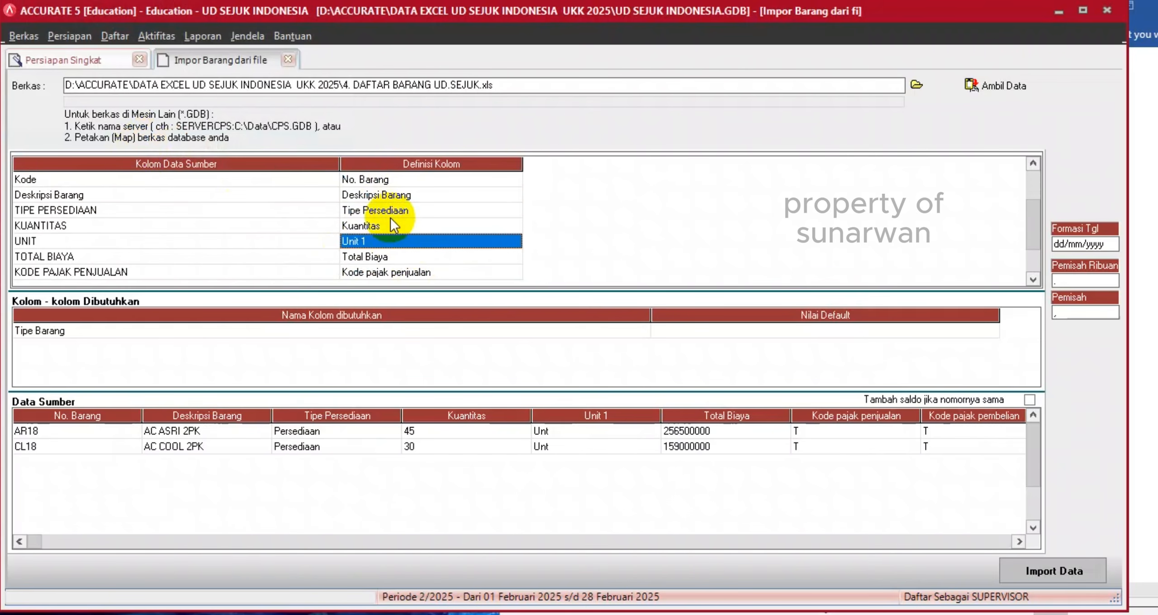
{"action": "scroll", "coordinate": [390, 218], "scroll_direction": "down", "scroll_amount": 2}
{"action": "scroll", "coordinate": [391, 219], "scroll_direction": "down", "scroll_amount": 1}
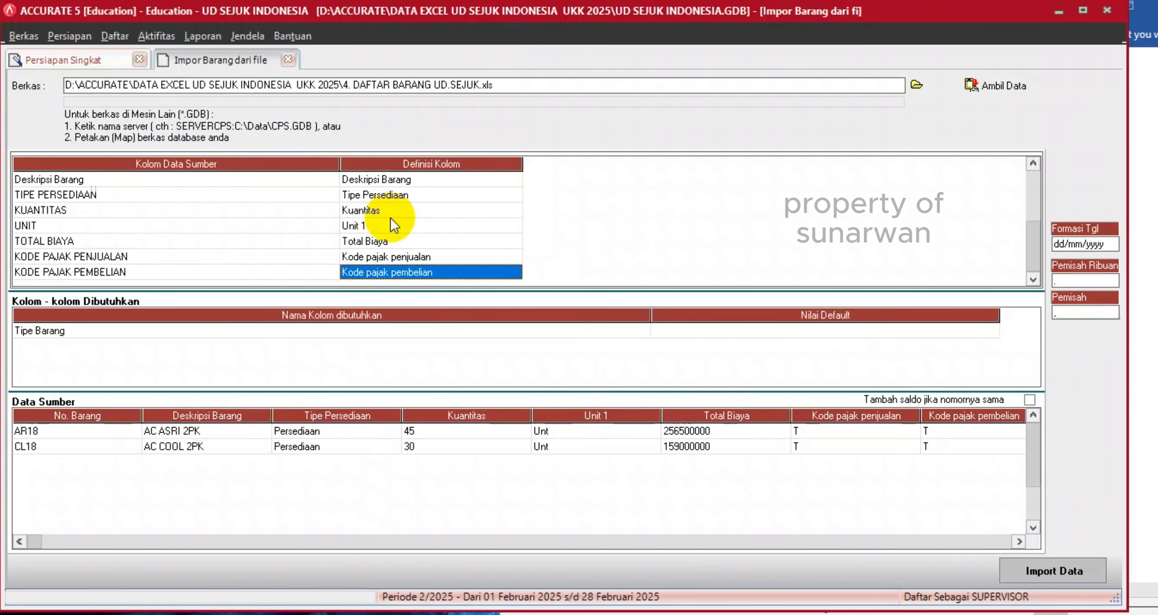
{"action": "scroll", "coordinate": [391, 218], "scroll_direction": "down", "scroll_amount": 1}
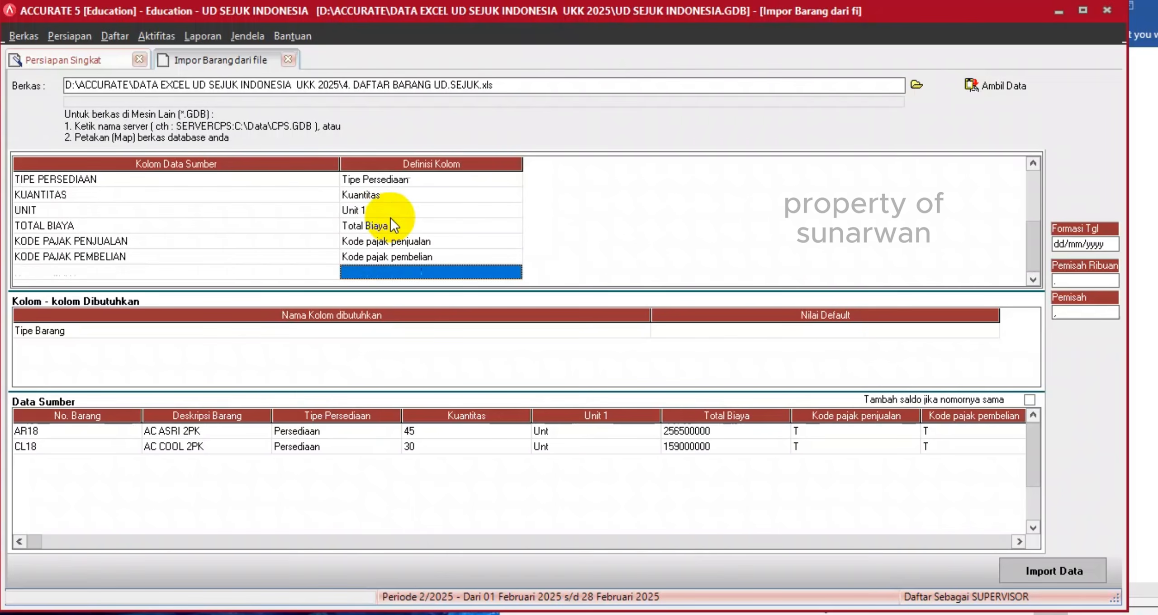
Set the default Tipe Barang to Persediaan.
{"action": "left_click", "coordinate": [717, 325]}
{"action": "left_click", "coordinate": [751, 330]}
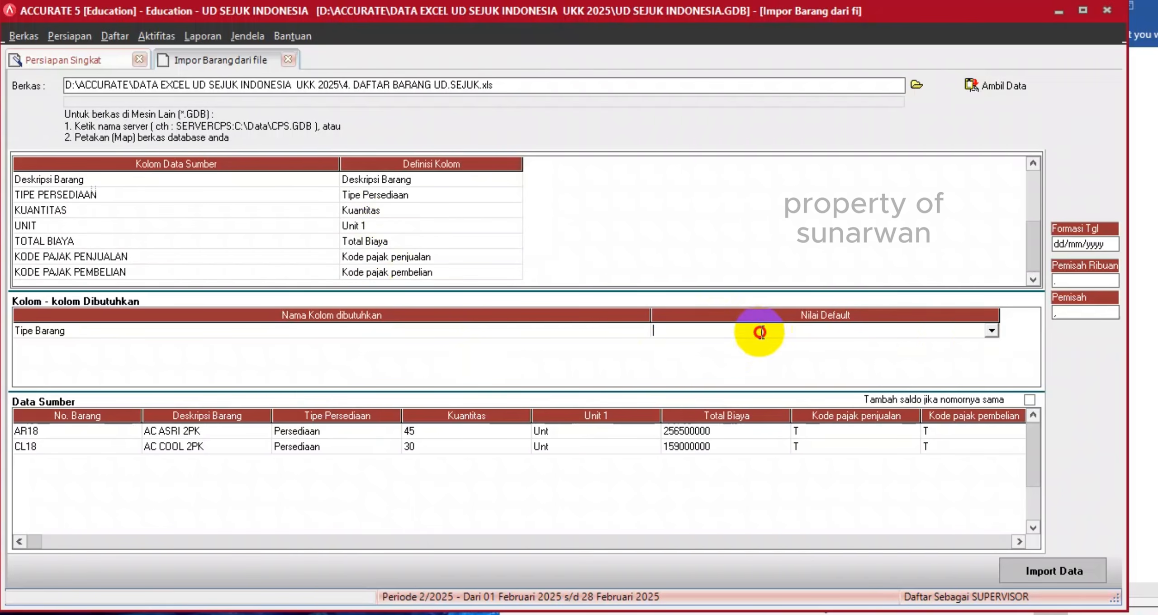
{"action": "left_click", "coordinate": [990, 334]}
{"action": "left_click", "coordinate": [702, 339]}
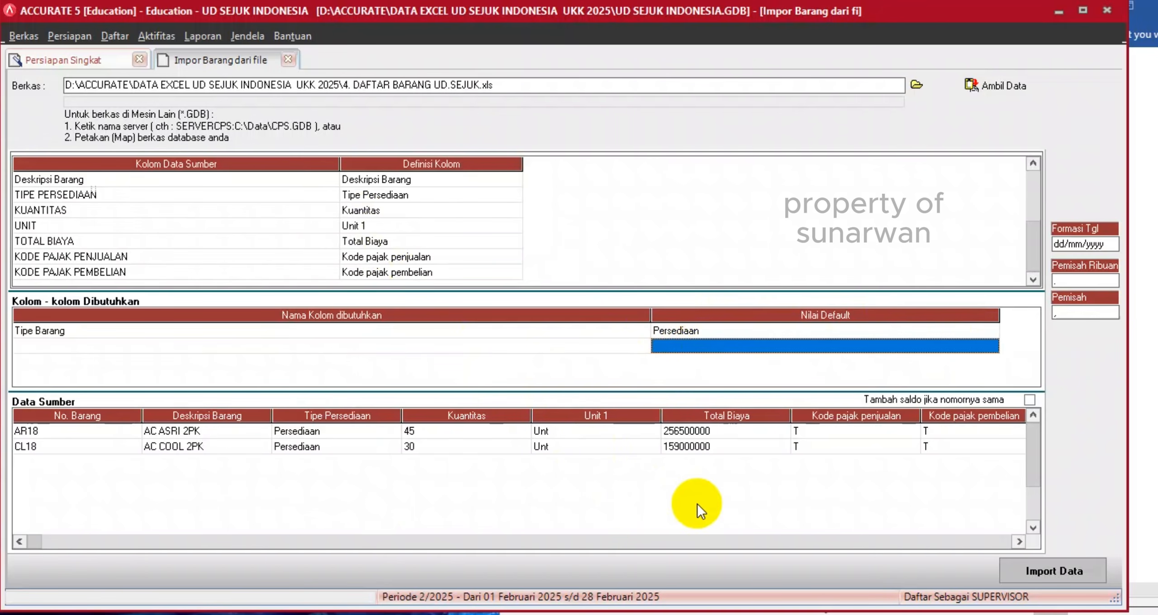
Import items AR18 and CL18, then open the fiscal fixed-asset type import form.
{"action": "left_click", "coordinate": [1056, 569]}
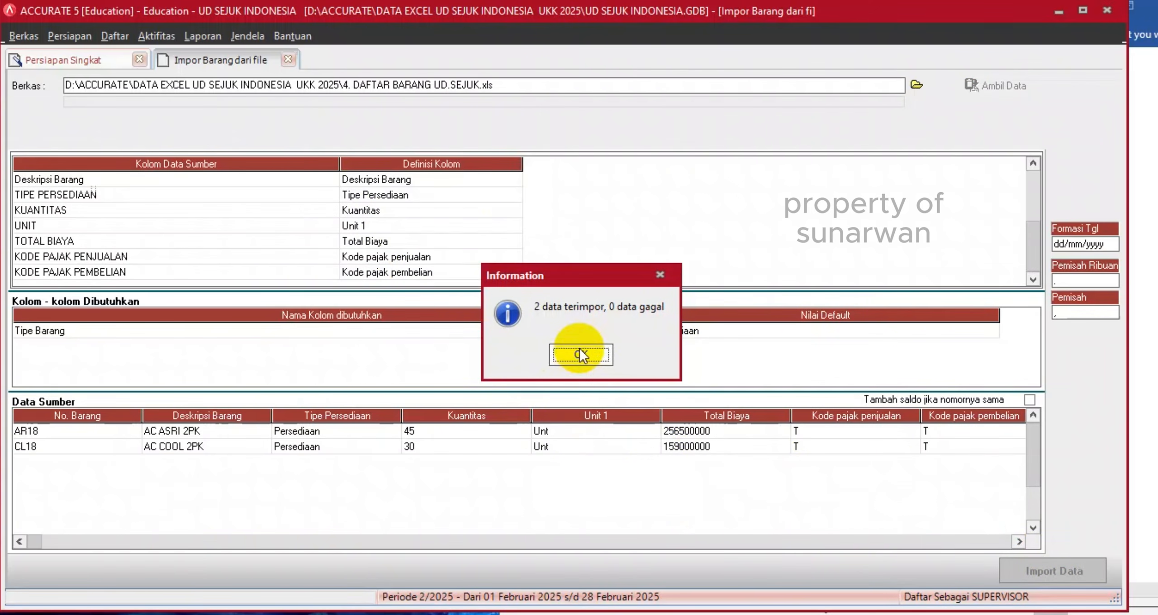
{"action": "left_click", "coordinate": [582, 355]}
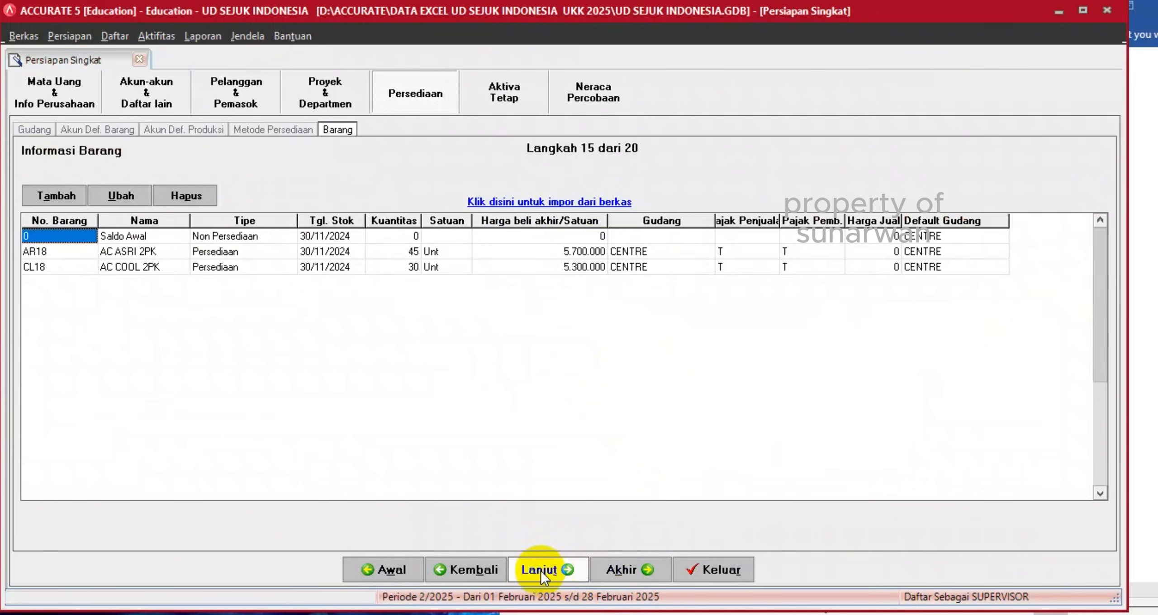
{"action": "left_click", "coordinate": [542, 572]}
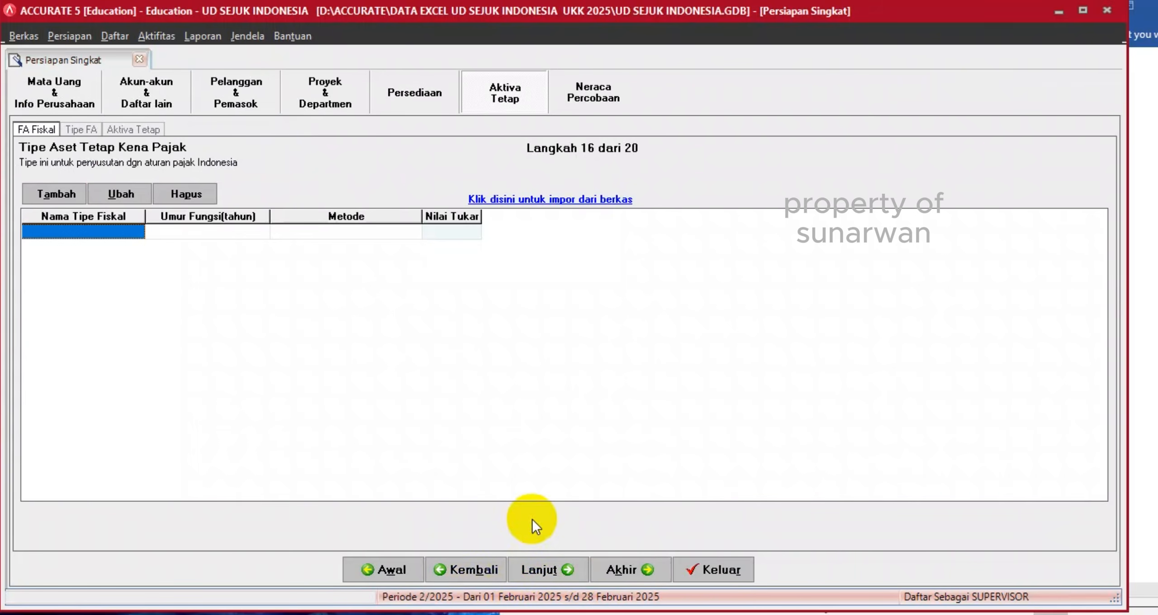
{"action": "left_click", "coordinate": [519, 202]}
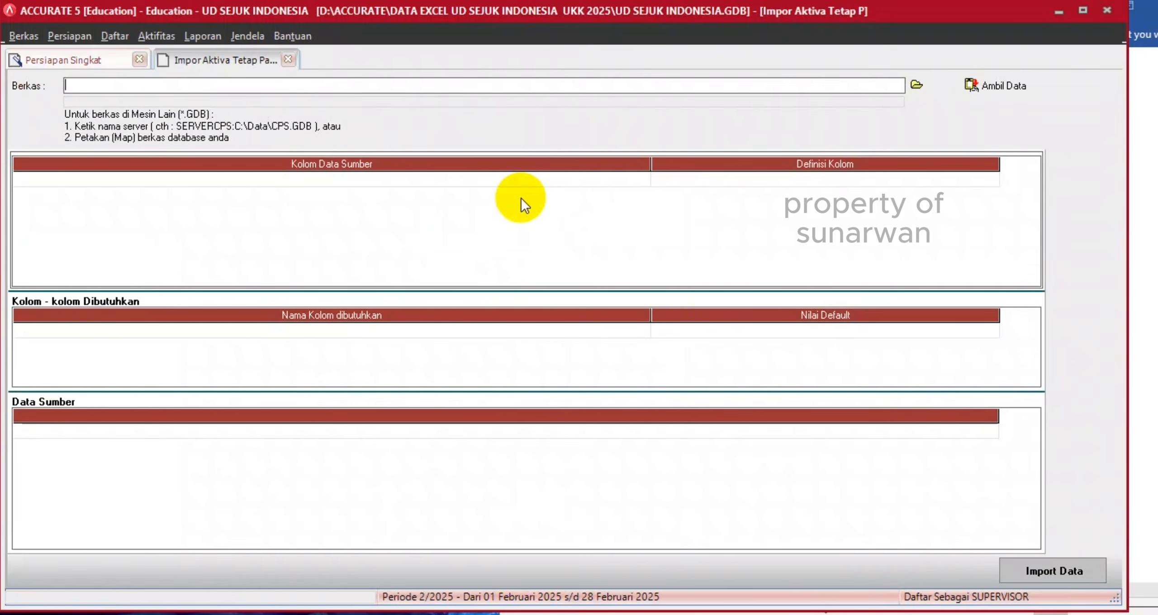
Read the VII ASET TETAP fiscal type table in Word: Golongan 1, 4 years, Garis Lurus.
{"action": "key", "text": "alt+Tab"}
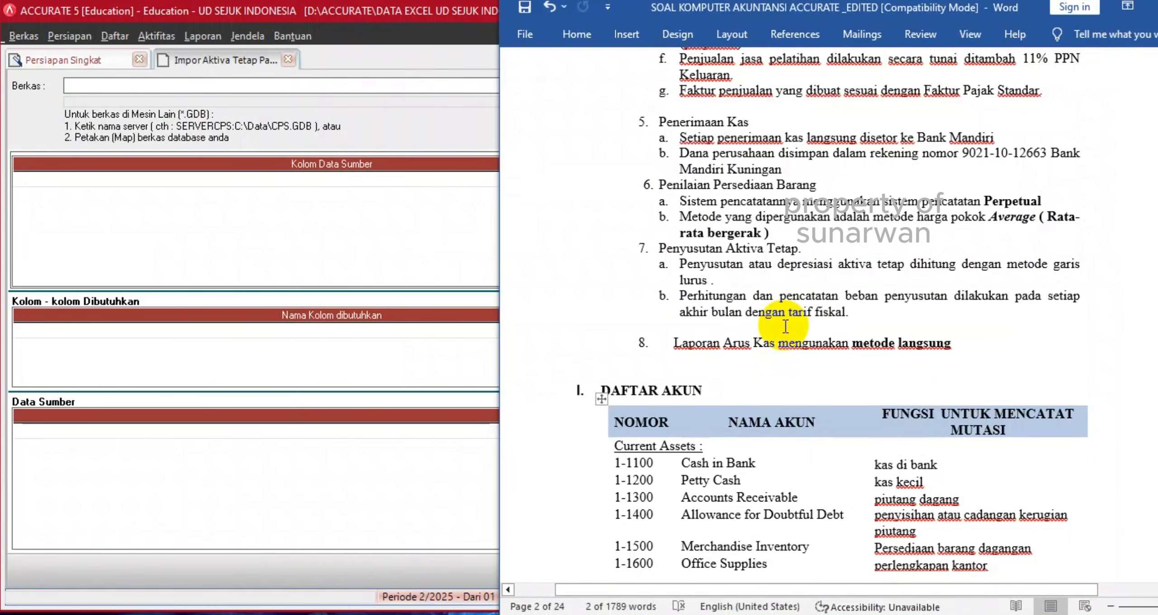
{"action": "scroll", "coordinate": [806, 349], "scroll_direction": "down", "scroll_amount": 20}
{"action": "scroll", "coordinate": [811, 334], "scroll_direction": "down", "scroll_amount": 20}
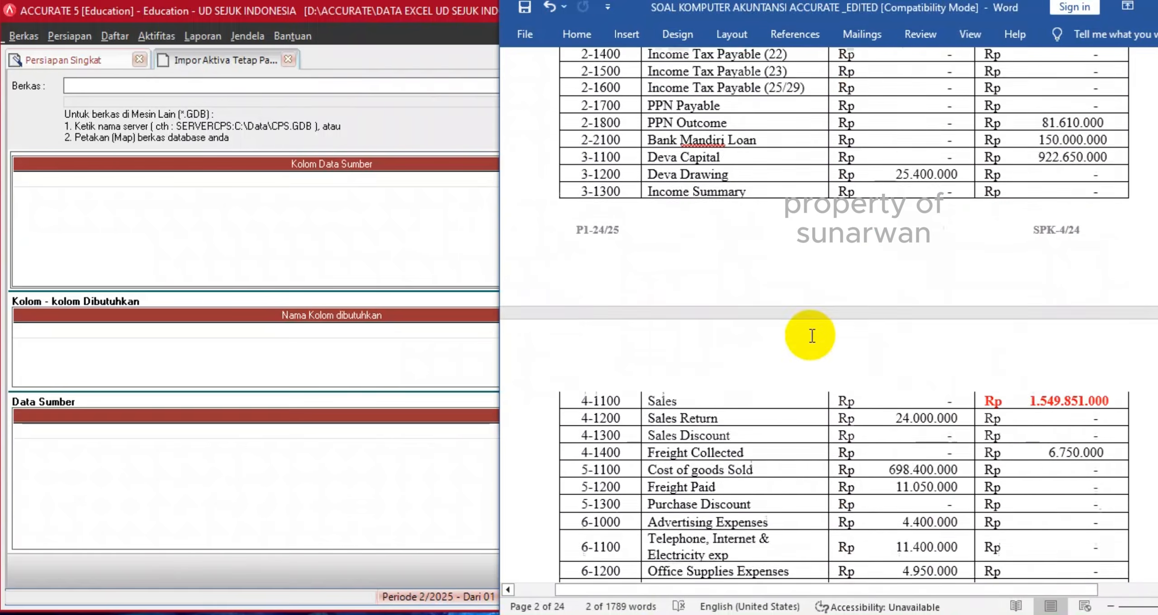
{"action": "scroll", "coordinate": [811, 326], "scroll_direction": "down", "scroll_amount": 15}
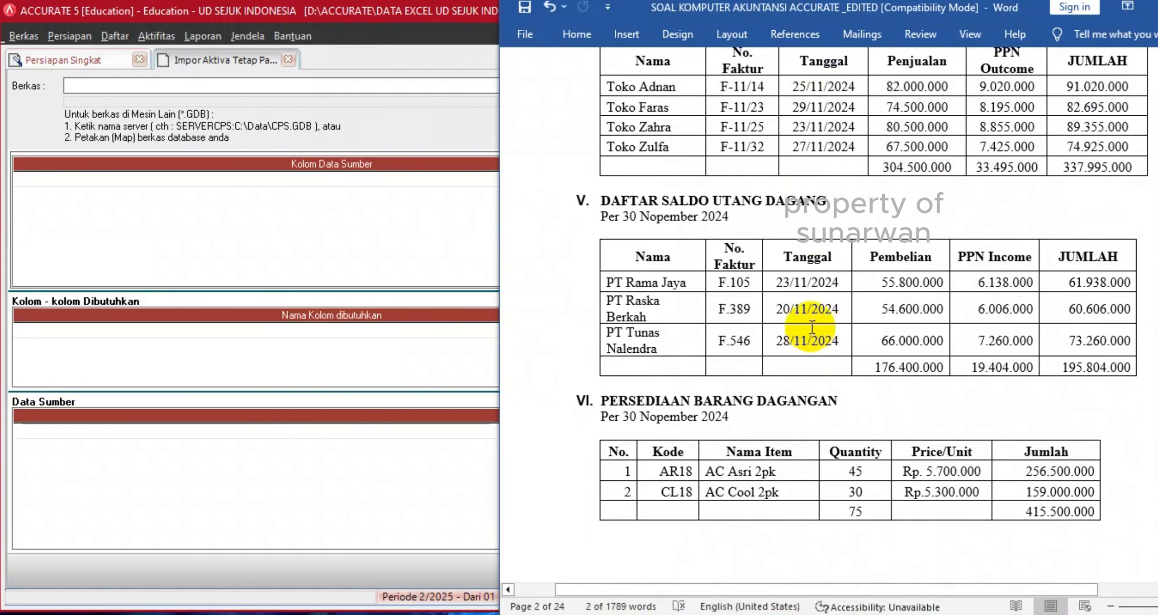
{"action": "scroll", "coordinate": [813, 326], "scroll_direction": "up", "scroll_amount": 3}
{"action": "scroll", "coordinate": [813, 324], "scroll_direction": "down", "scroll_amount": 12}
{"action": "scroll", "coordinate": [813, 323], "scroll_direction": "down", "scroll_amount": 1}
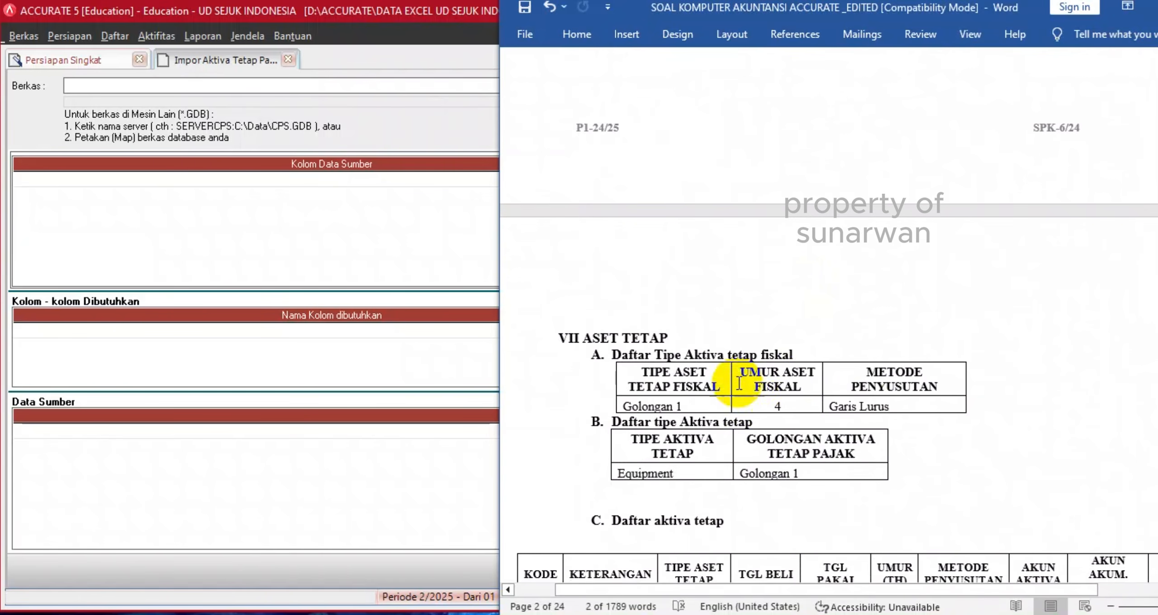
{"action": "scroll", "coordinate": [705, 400], "scroll_direction": "down", "scroll_amount": 3}
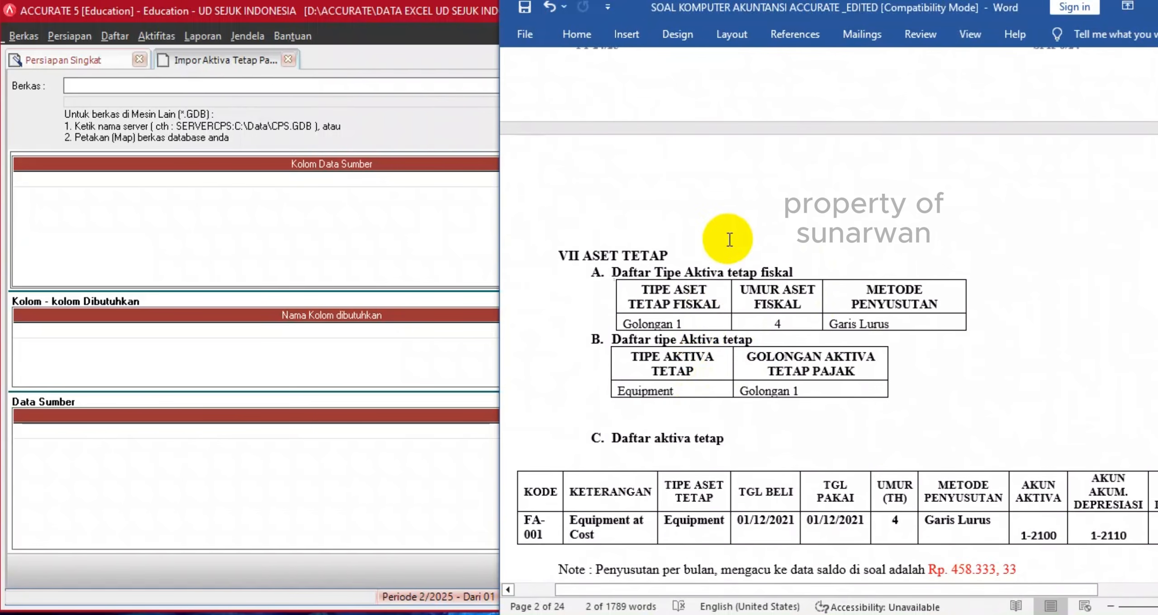
Load 5. DAFTAR TIPE AKTIVA TETAP FISKAL UD. SEJUK.xls and fetch its data.
{"action": "left_click", "coordinate": [431, 128]}
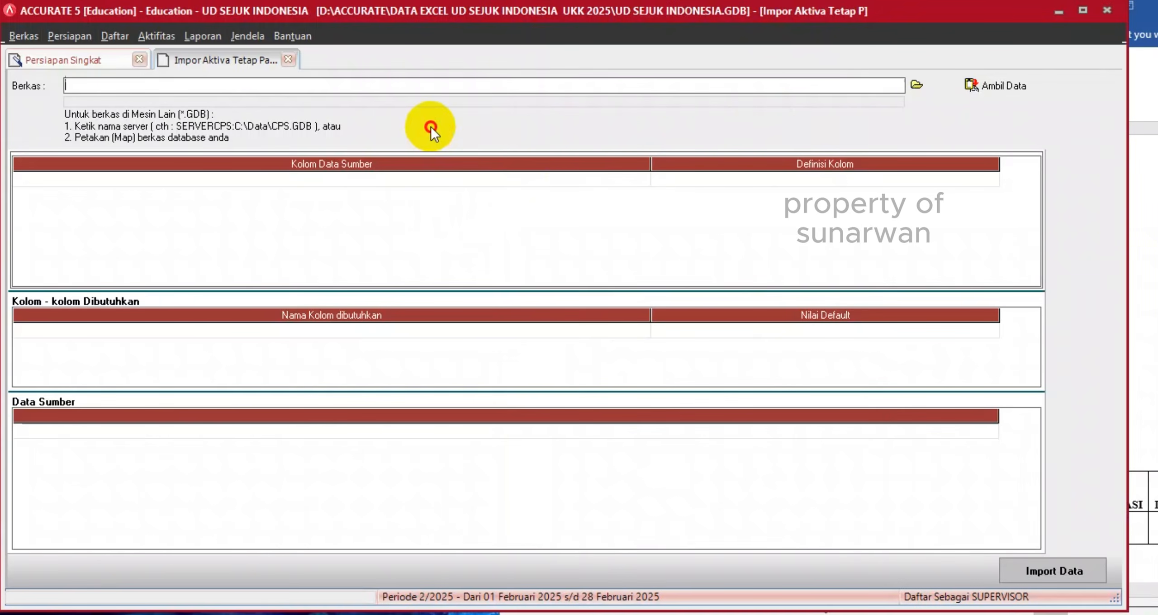
{"action": "left_click", "coordinate": [918, 86]}
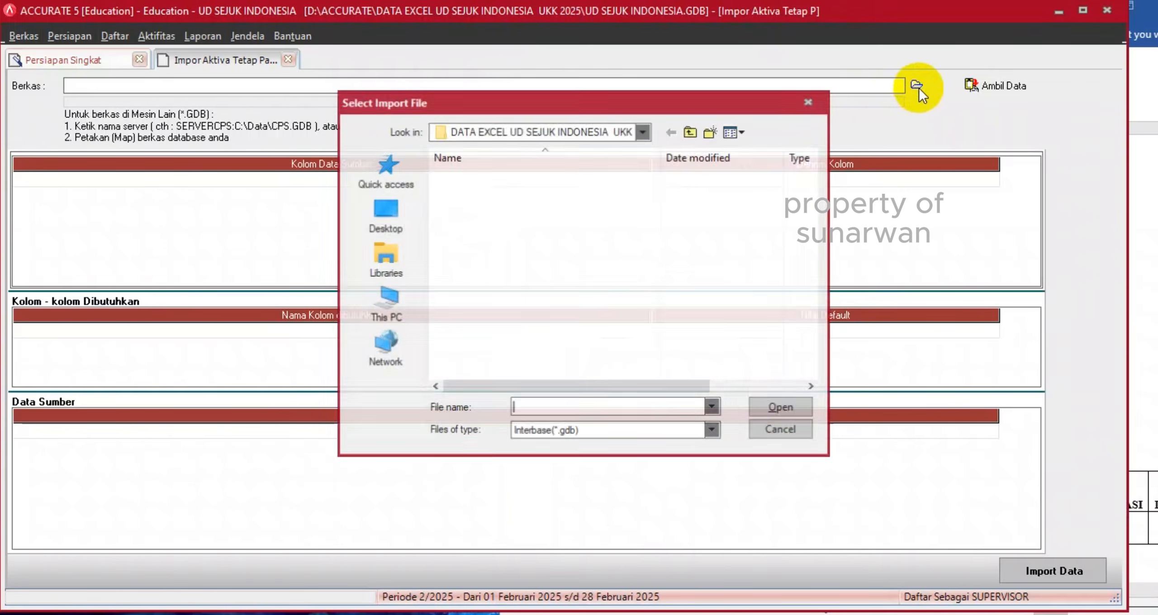
{"action": "left_click", "coordinate": [585, 429]}
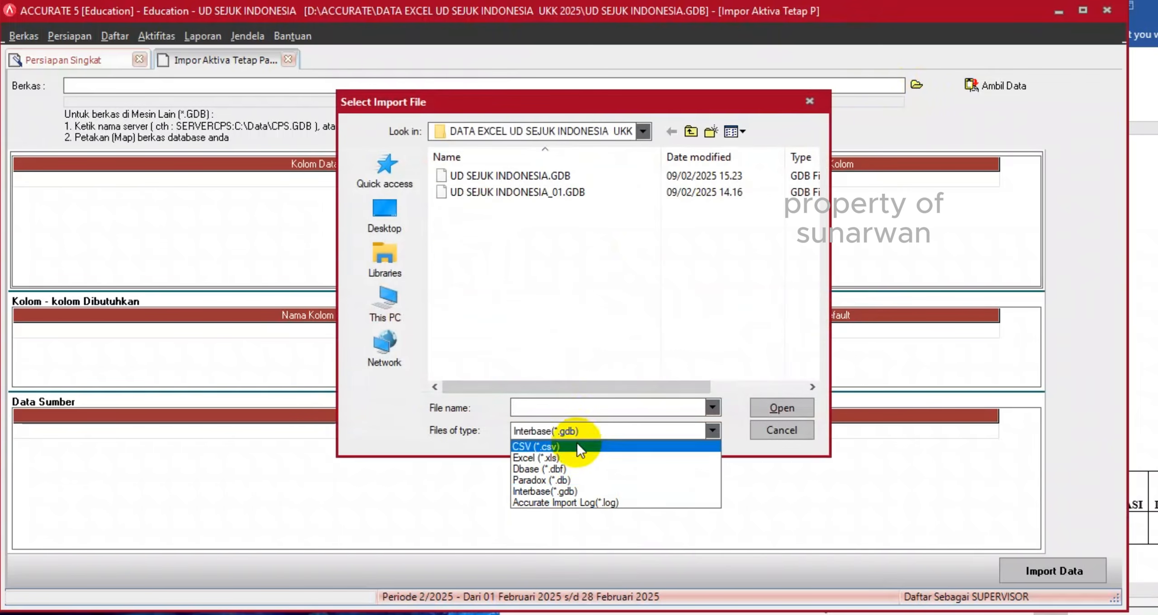
{"action": "left_click", "coordinate": [573, 456]}
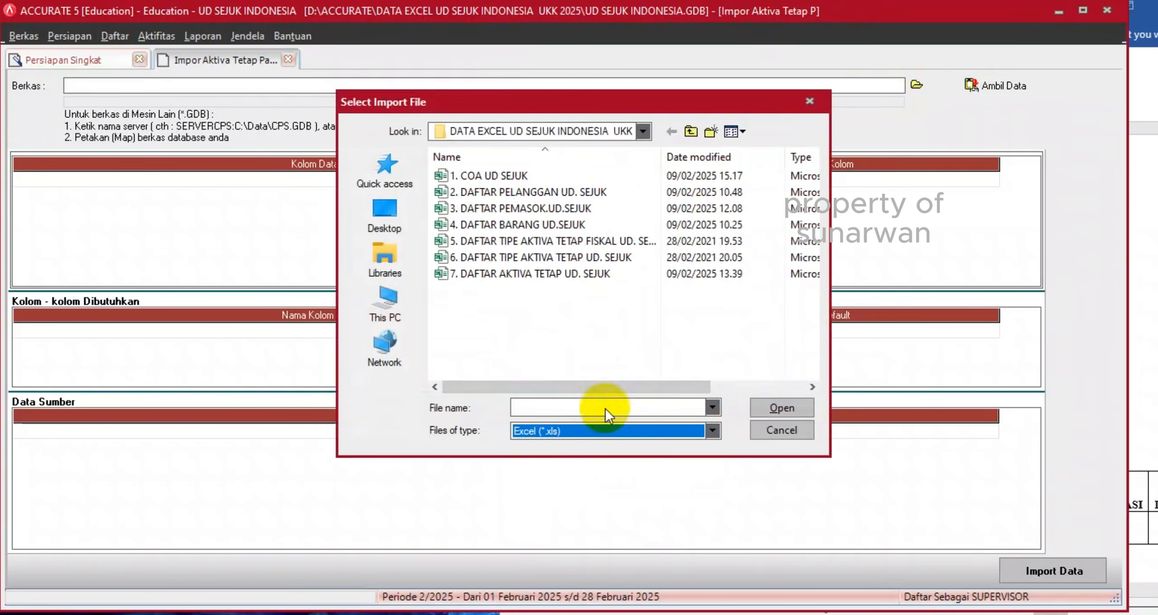
{"action": "left_click", "coordinate": [531, 241]}
{"action": "double_click", "coordinate": [532, 242]}
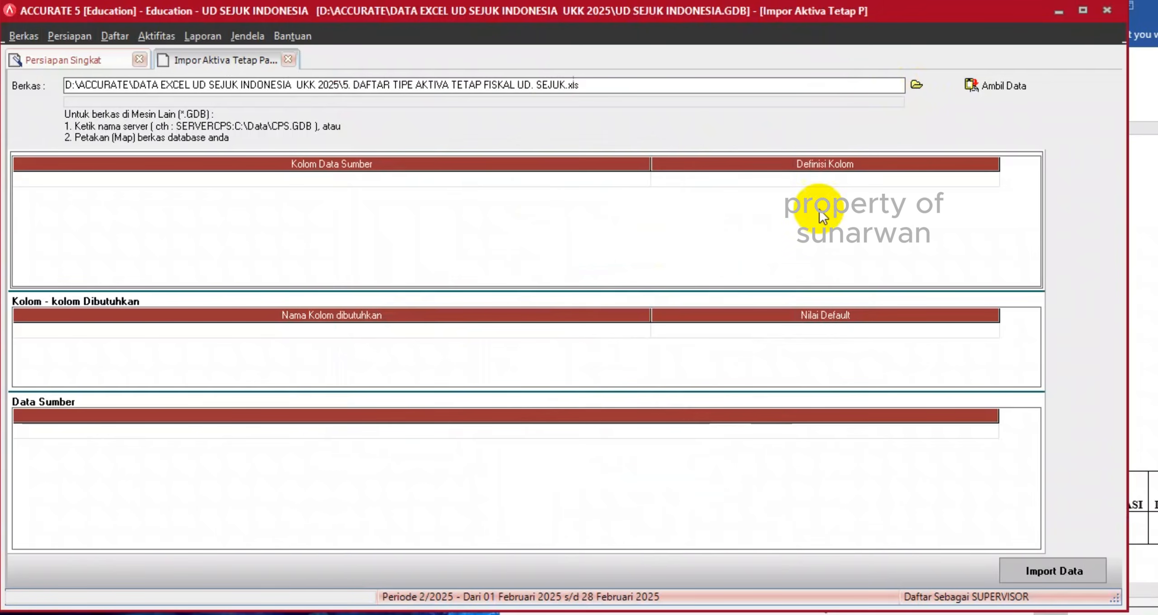
{"action": "left_click", "coordinate": [984, 85]}
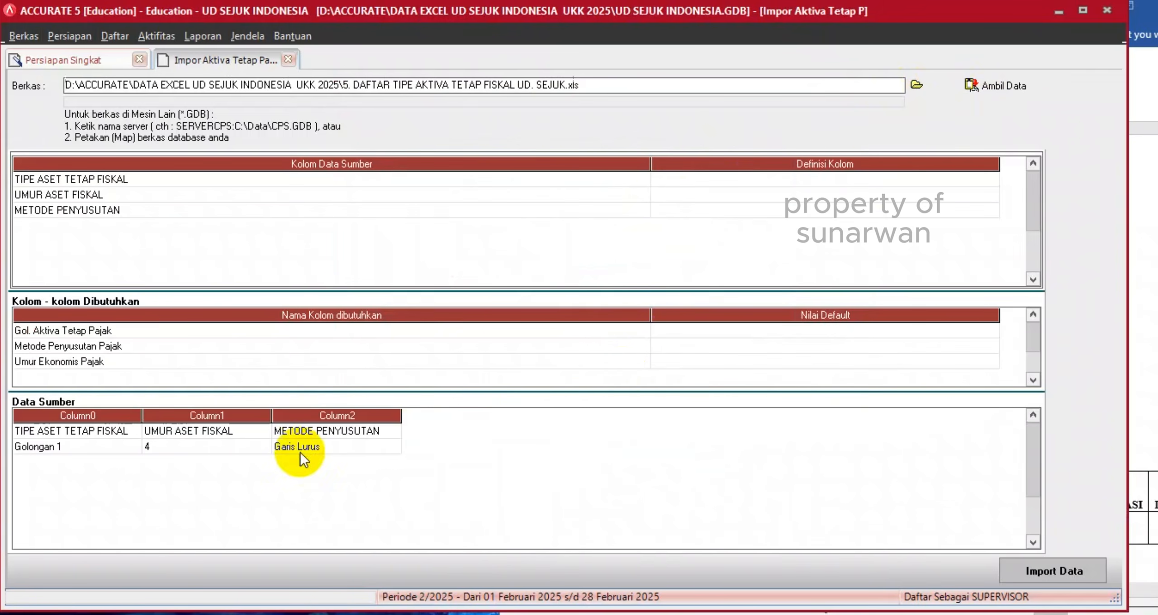
Delete the header row from the source data and narrow the source column.
{"action": "right_click", "coordinate": [288, 432]}
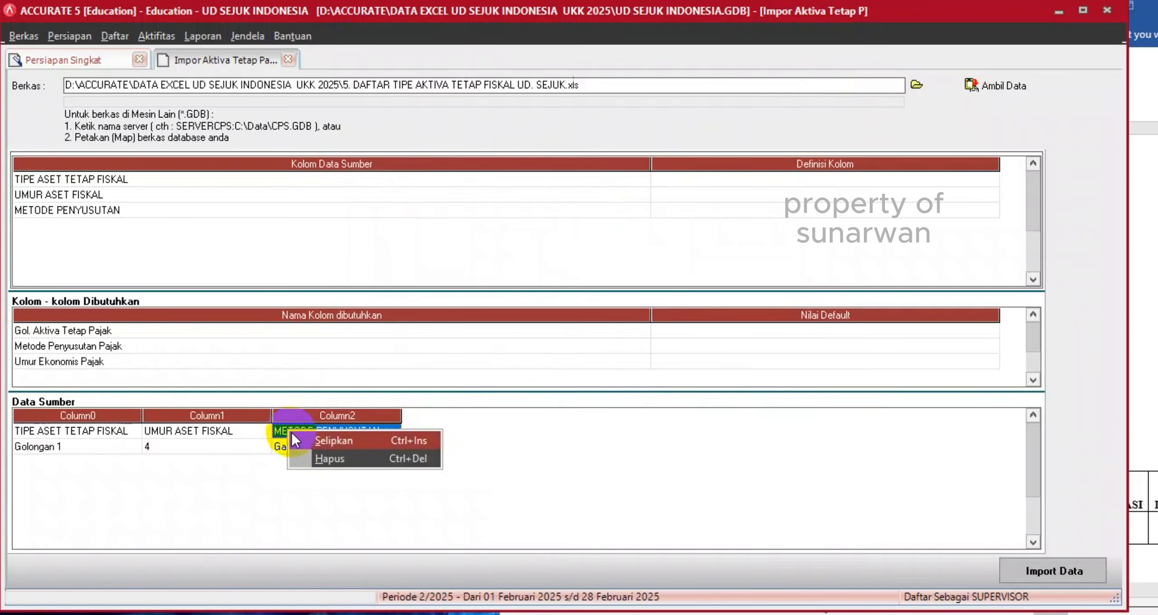
{"action": "left_click", "coordinate": [312, 458]}
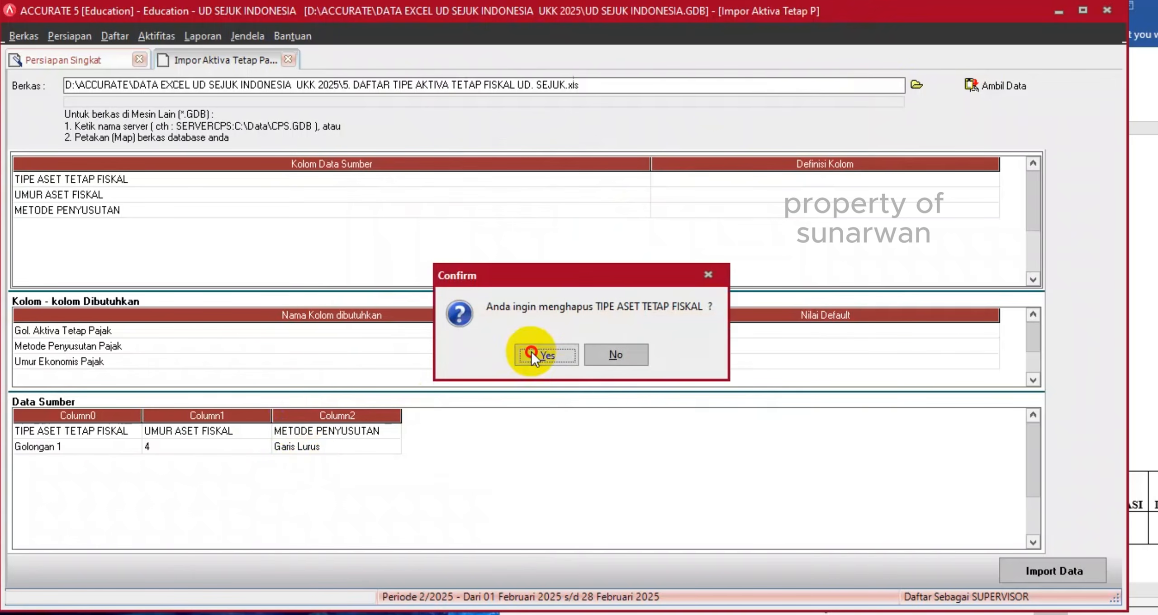
{"action": "left_click", "coordinate": [533, 353]}
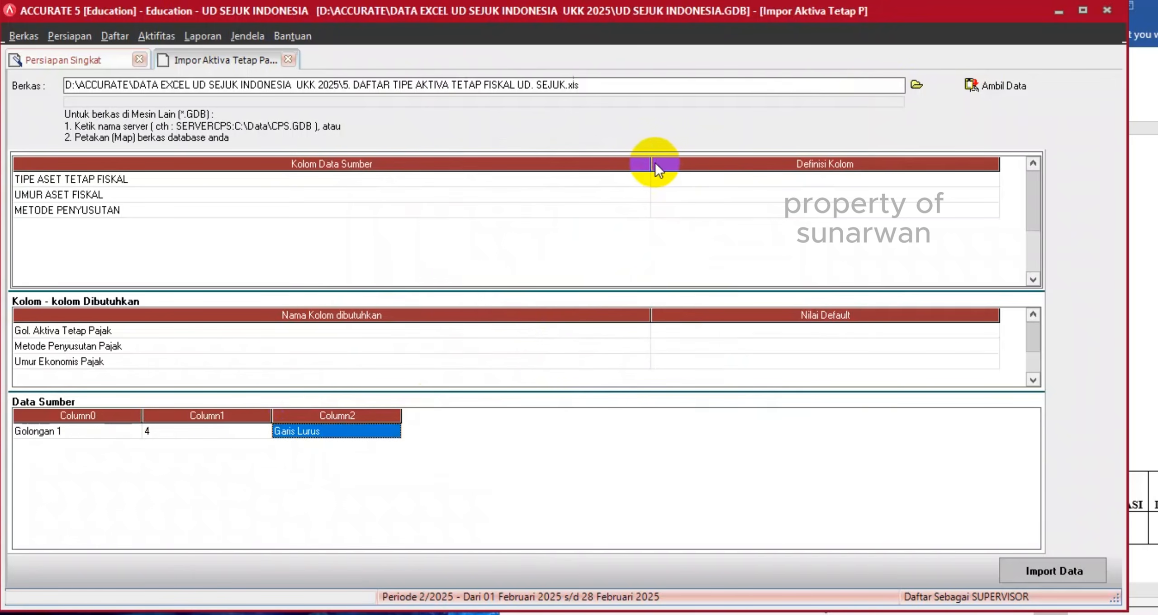
{"action": "left_click_drag", "start_coordinate": [654, 164], "coordinate": [295, 183]}
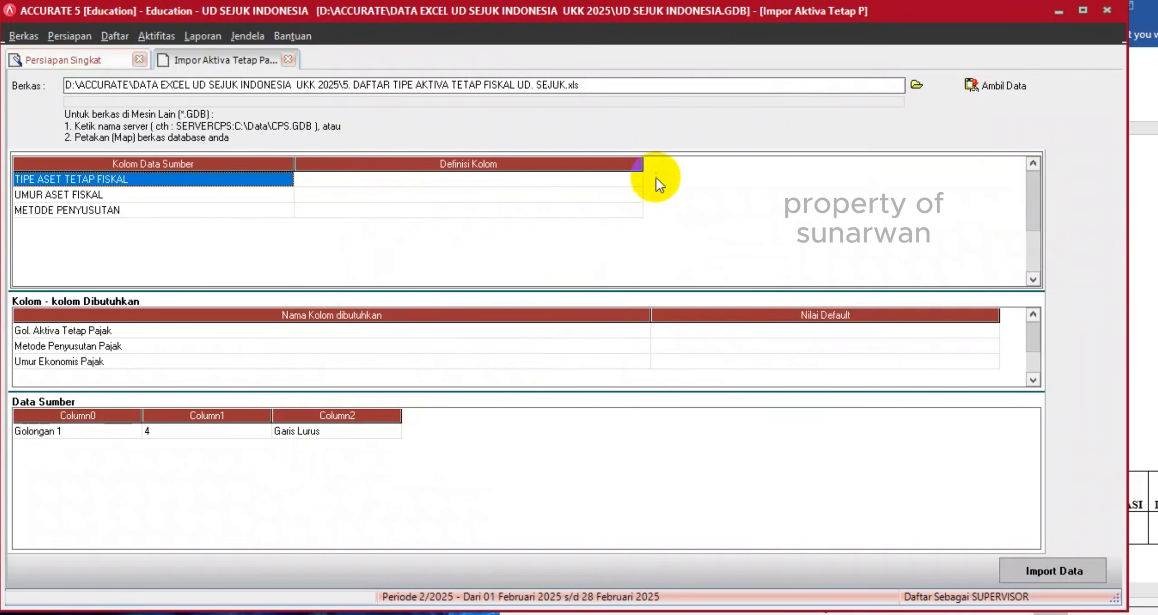
Map the columns to Gol. Aktiva Tetap Pajak, Umur Ekonomis Pajak and Metode Penyusutan Pajak.
{"action": "left_click_drag", "start_coordinate": [644, 164], "coordinate": [489, 166]}
{"action": "left_click", "coordinate": [414, 185]}
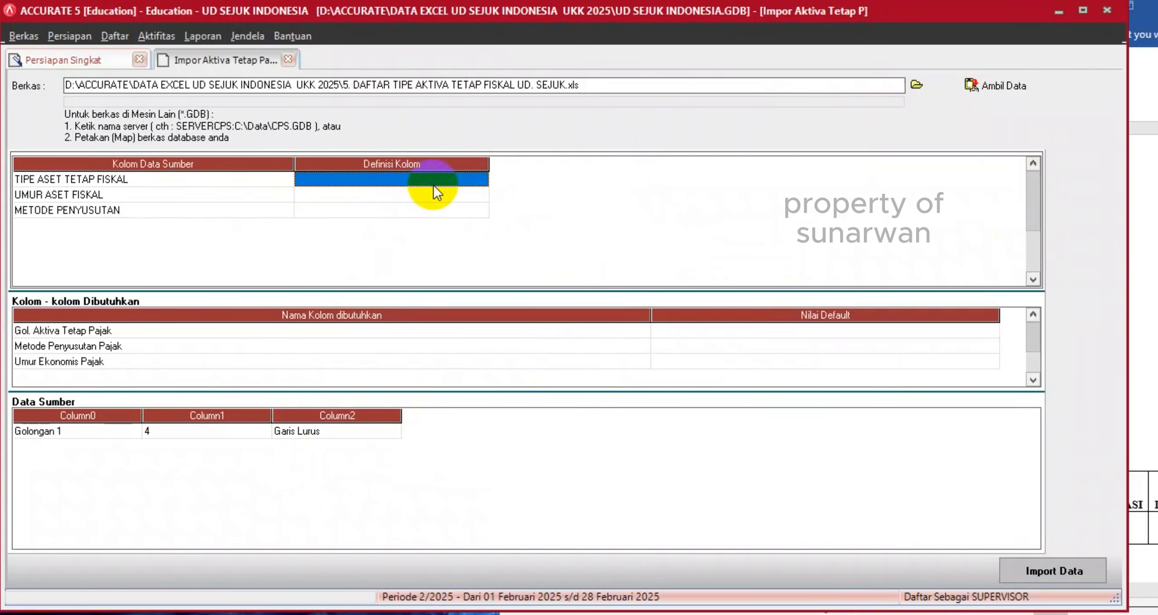
{"action": "left_click", "coordinate": [434, 185]}
{"action": "left_click", "coordinate": [480, 180]}
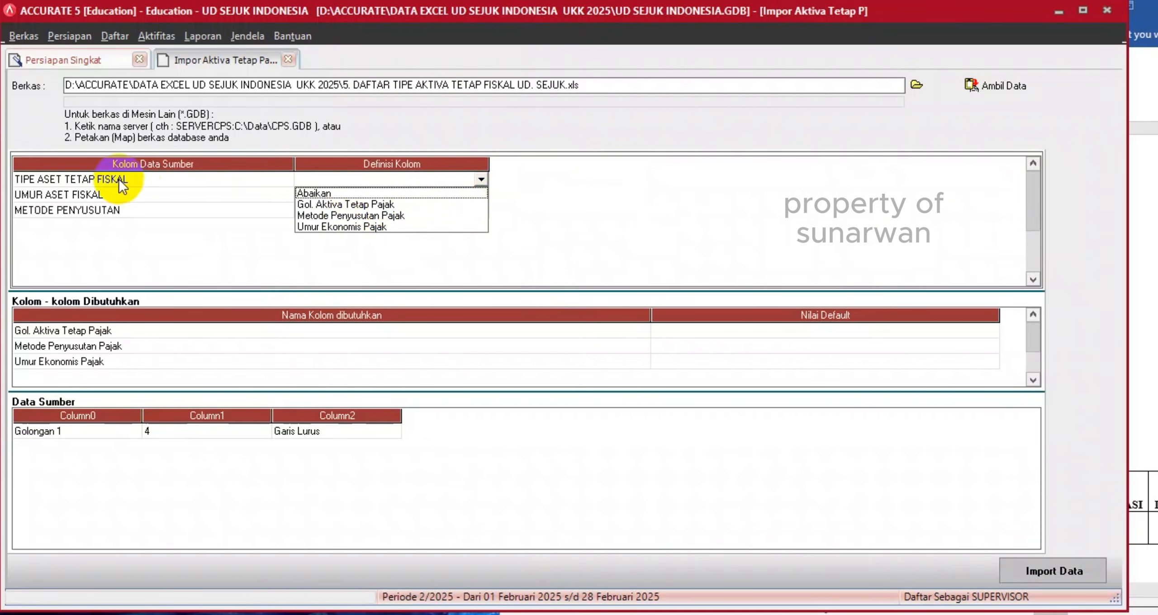
{"action": "left_click", "coordinate": [338, 206]}
{"action": "left_click", "coordinate": [363, 190]}
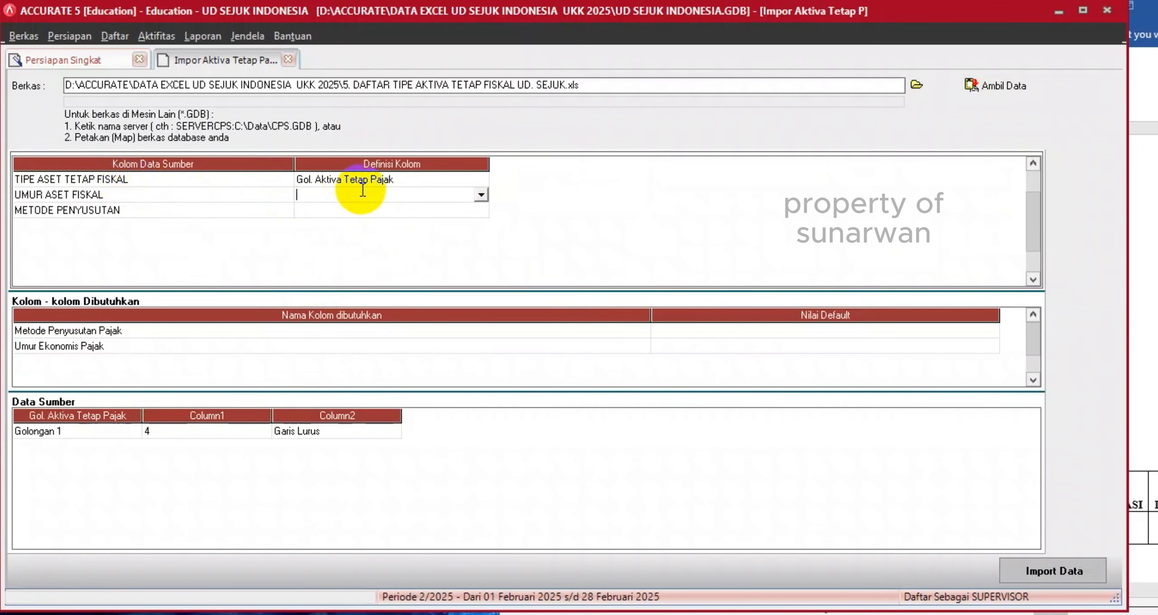
{"action": "left_click", "coordinate": [481, 195]}
{"action": "left_click", "coordinate": [349, 231]}
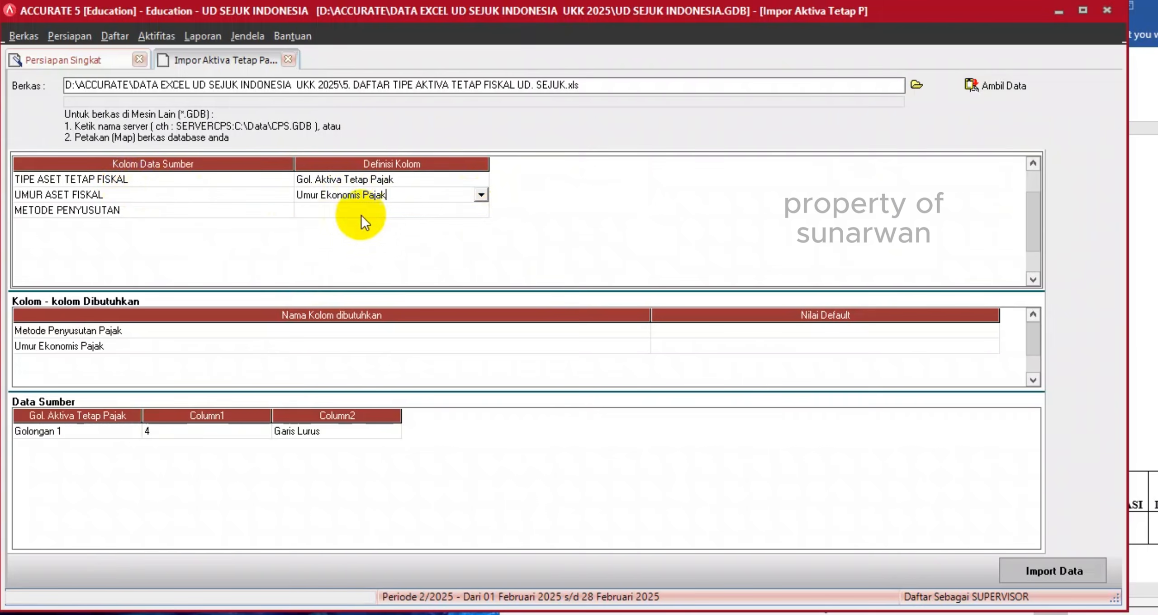
{"action": "left_click", "coordinate": [366, 211]}
{"action": "left_click", "coordinate": [481, 211]}
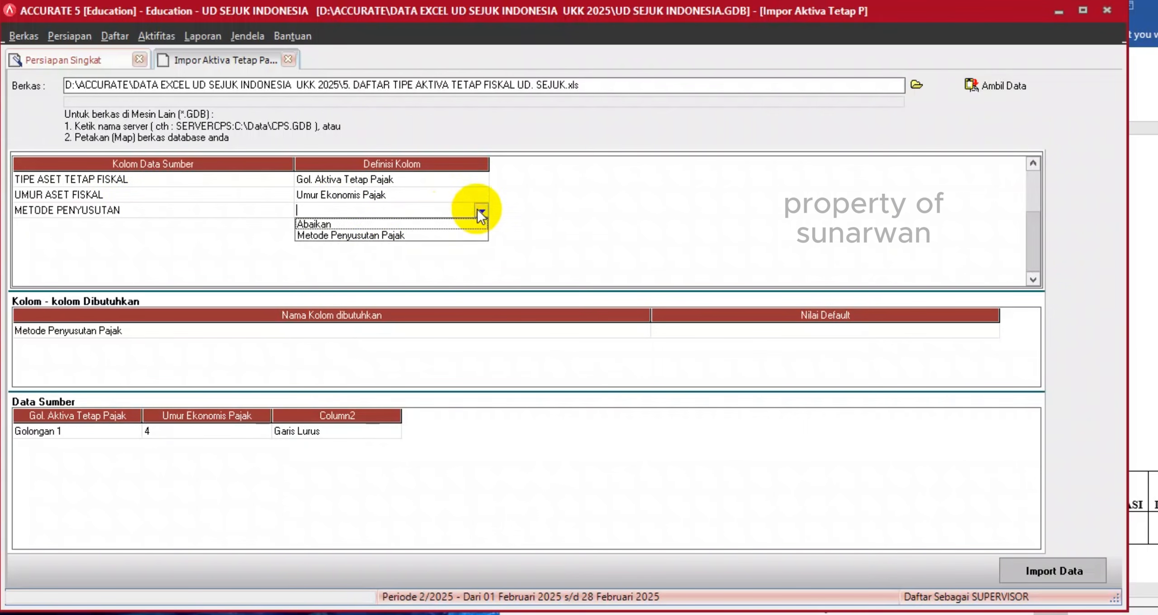
{"action": "left_click", "coordinate": [353, 236]}
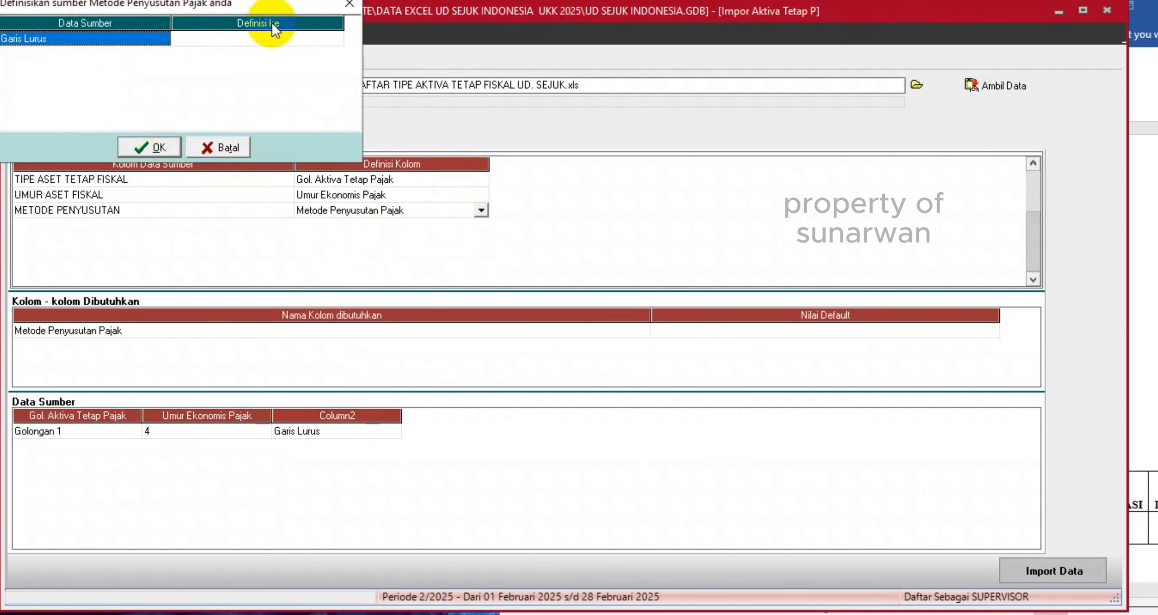
Define the depreciation value Garis Lurus as Metode Garis Lurus.
{"action": "left_click", "coordinate": [275, 39]}
{"action": "left_click", "coordinate": [335, 39]}
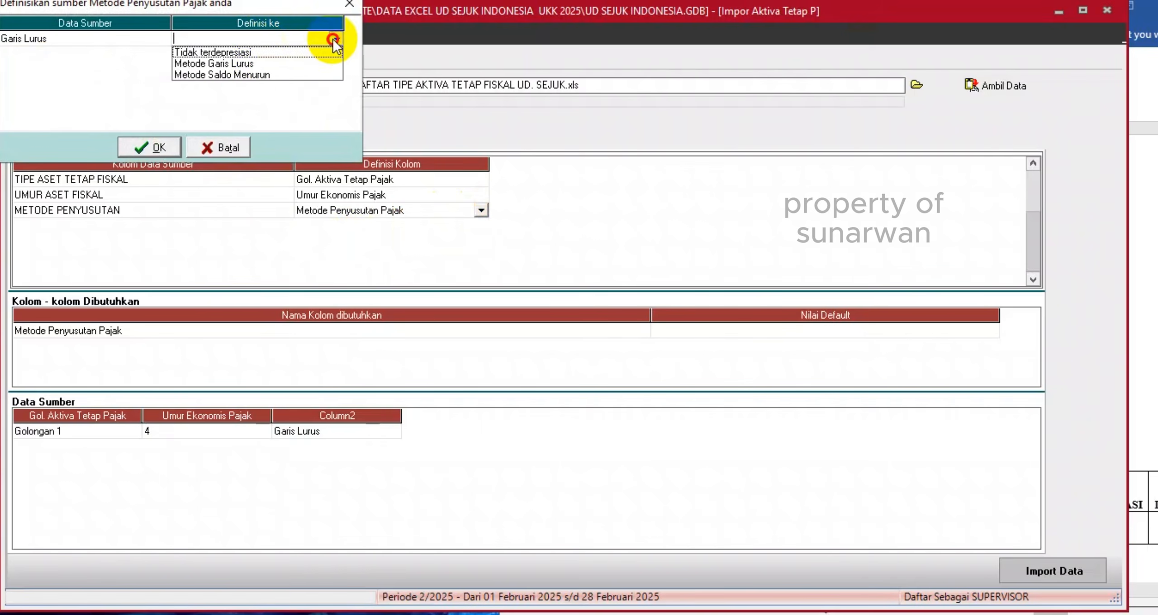
{"action": "left_click", "coordinate": [256, 63]}
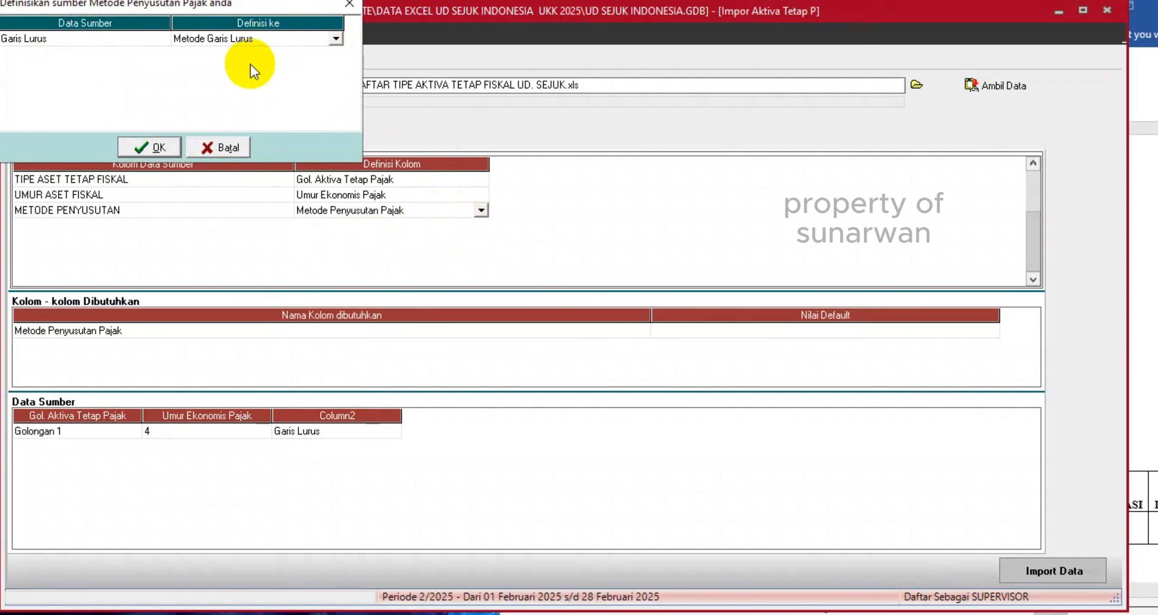
{"action": "key", "text": "Tab"}
{"action": "left_click", "coordinate": [148, 147]}
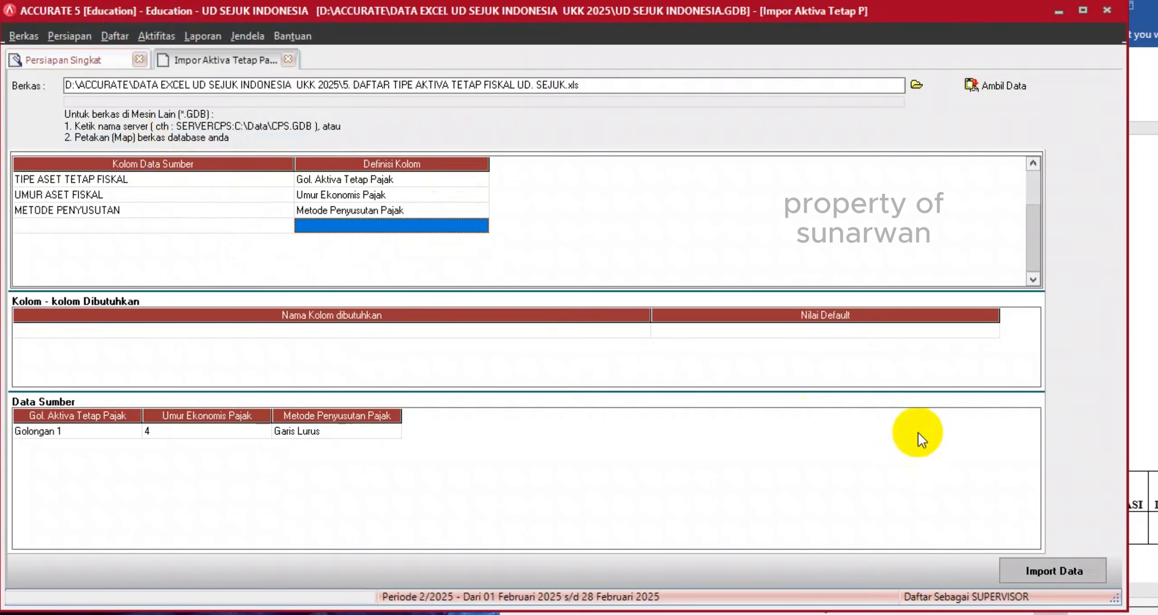
Import fiscal asset type Golongan 1 (4 years, Metode Garis Lurus) and dismiss the result.
{"action": "left_click", "coordinate": [1055, 568]}
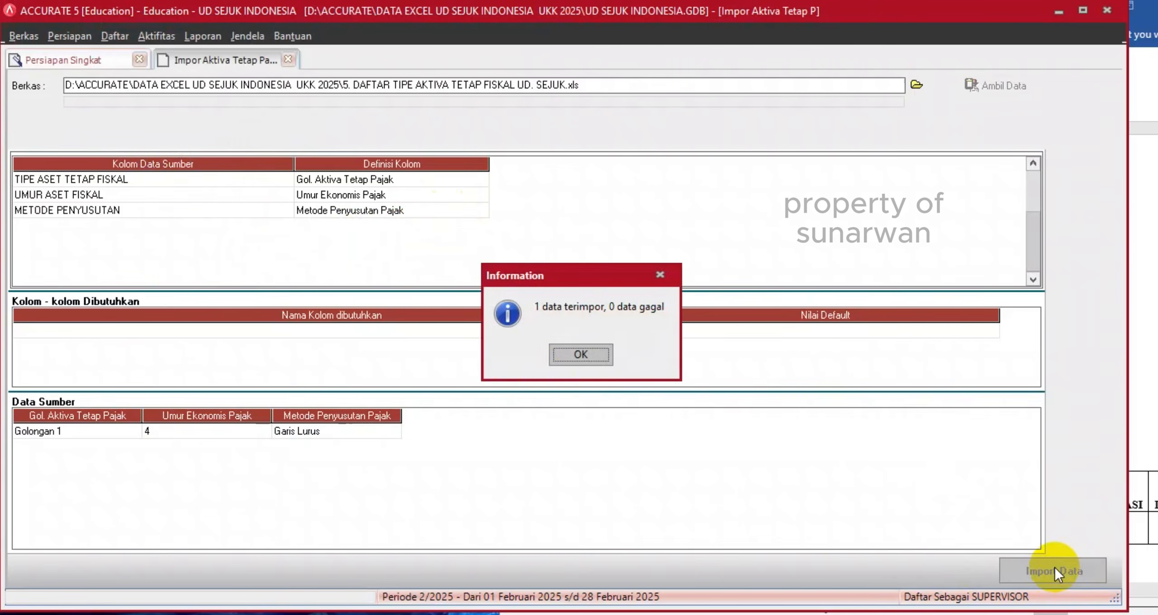
{"action": "left_click", "coordinate": [581, 355]}
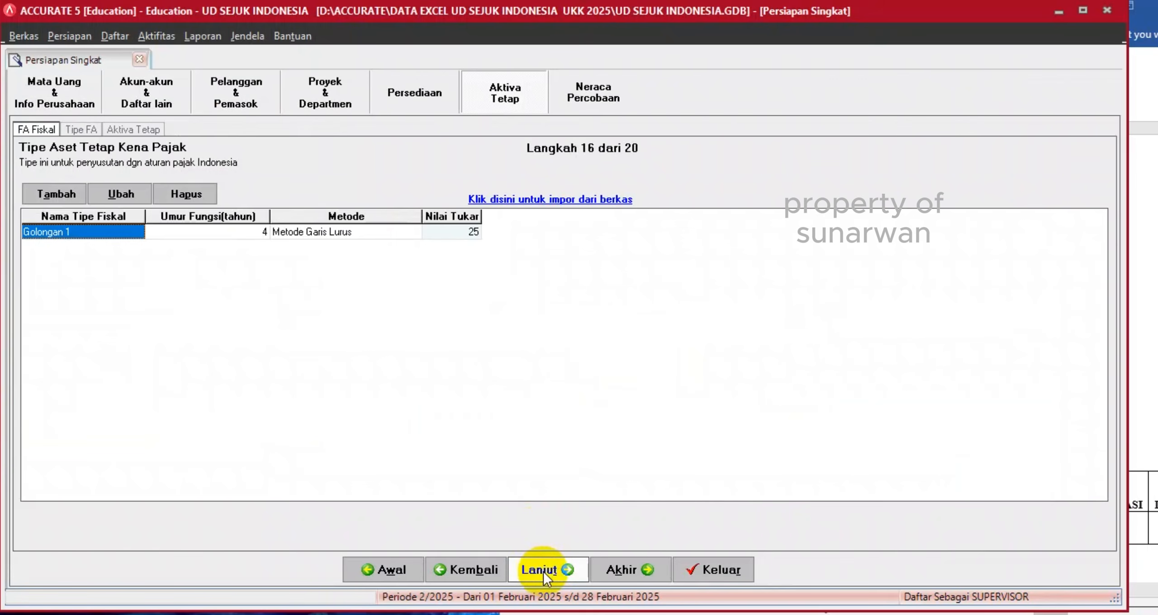
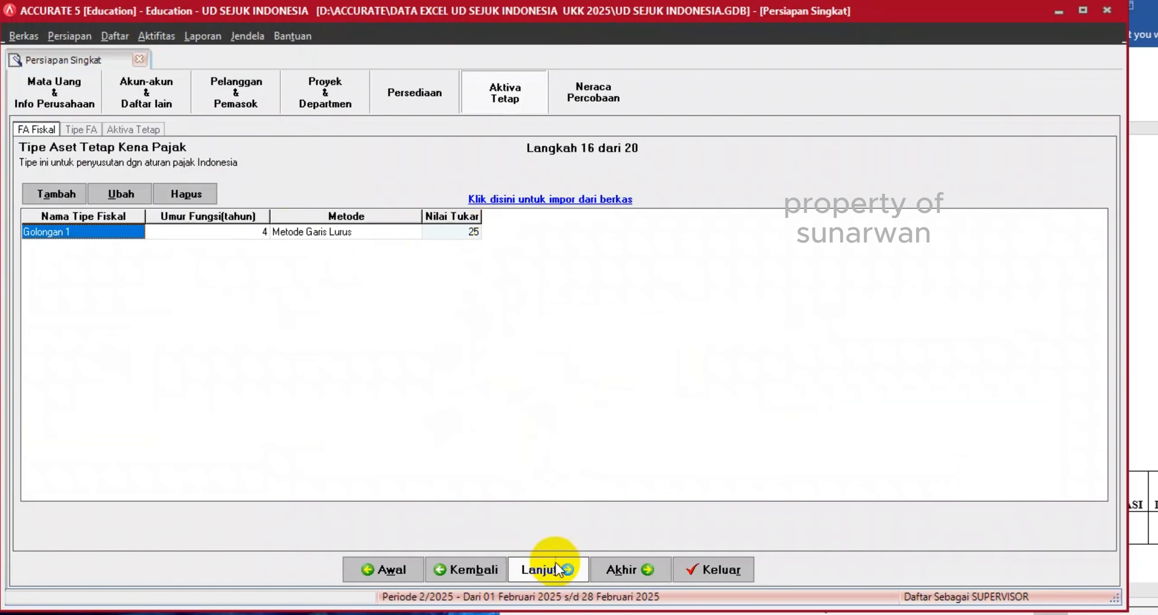
Advance the wizard from the FA Fiskal step to step 17, Tipe Aset Tetap.
{"action": "left_click", "coordinate": [554, 577]}
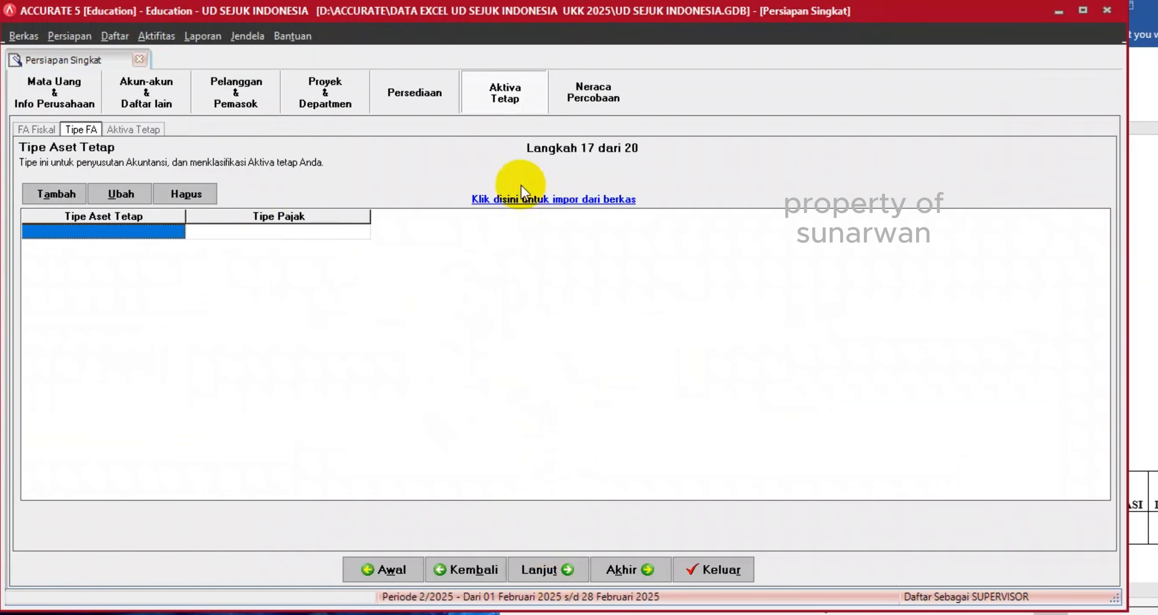
Load the Excel workbook '6. DAFTAR TIPE AKTIVA TETAP UD. SEJUK.xls' for fixed asset type import.
{"action": "left_click", "coordinate": [530, 198]}
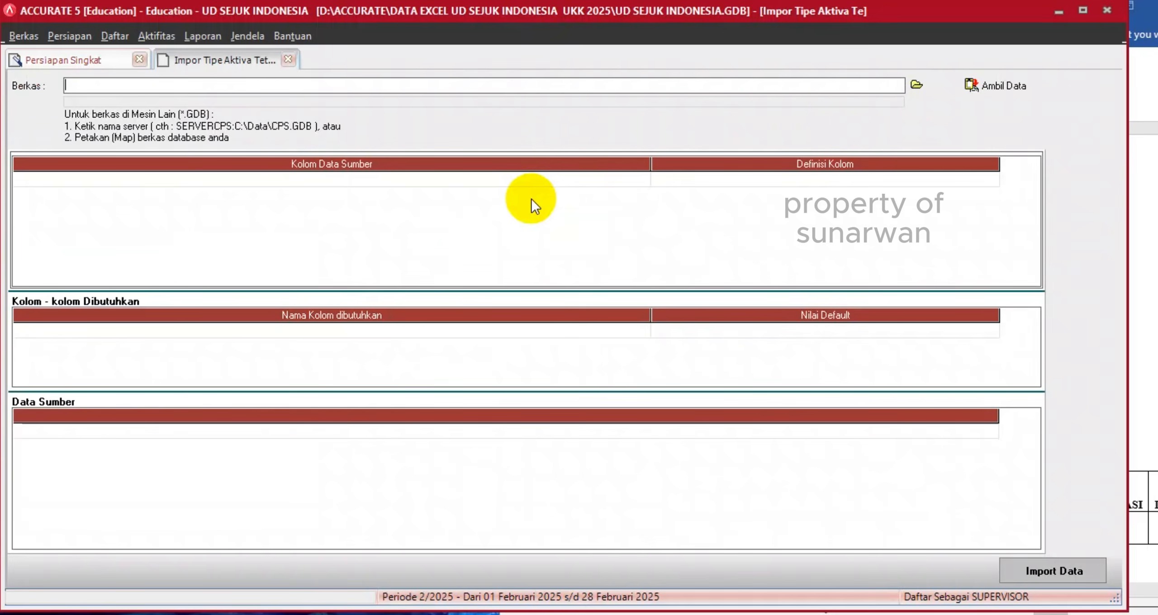
{"action": "left_click", "coordinate": [916, 86]}
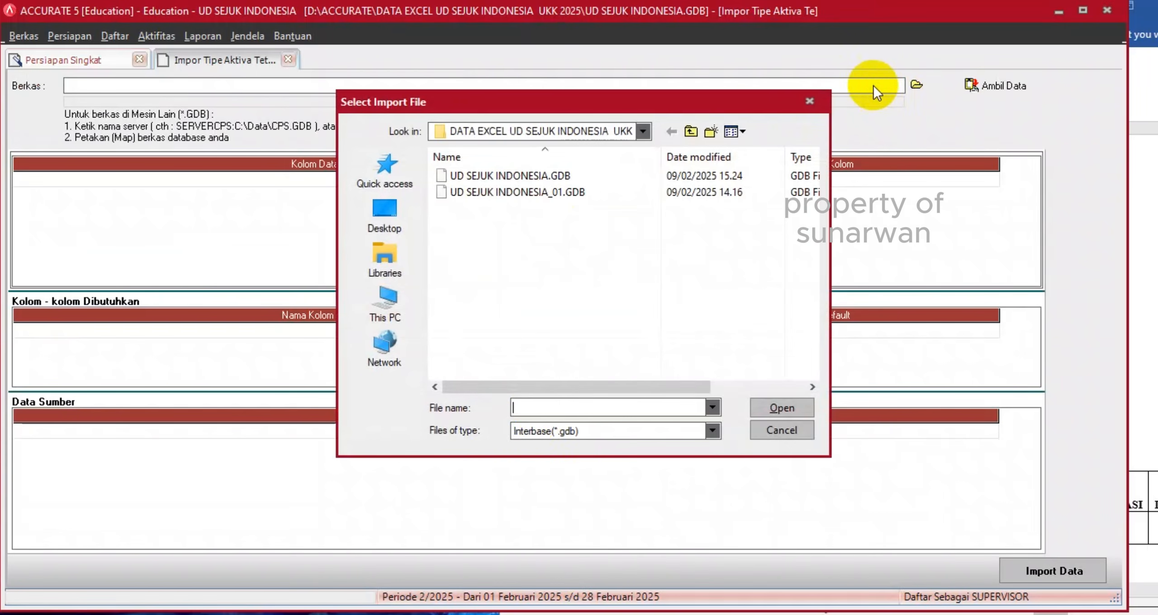
{"action": "left_click", "coordinate": [538, 431]}
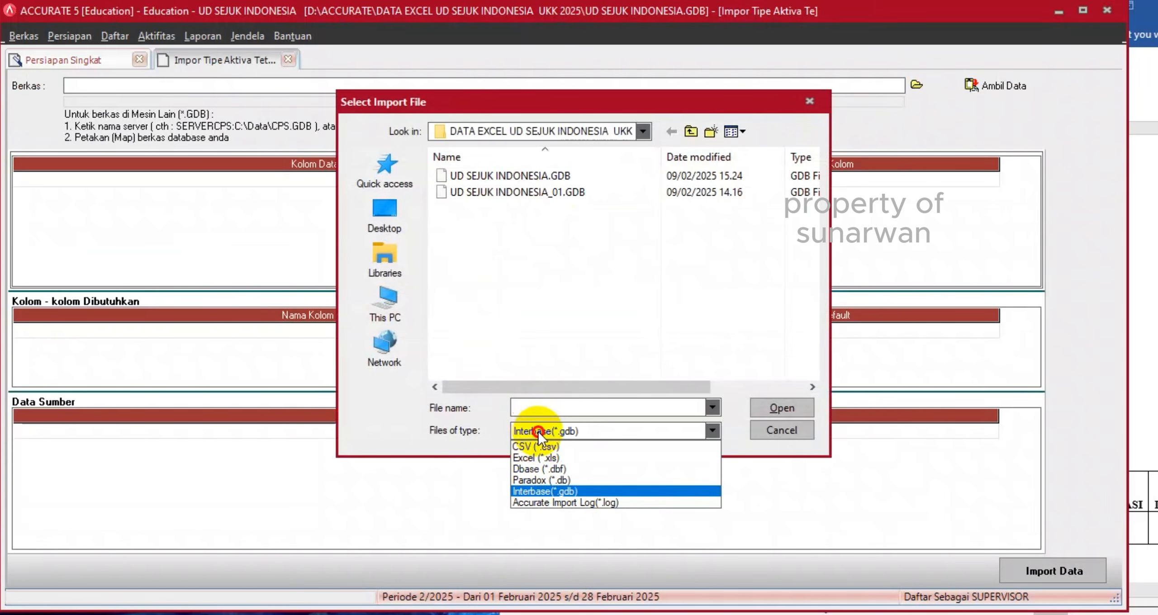
{"action": "left_click", "coordinate": [536, 458]}
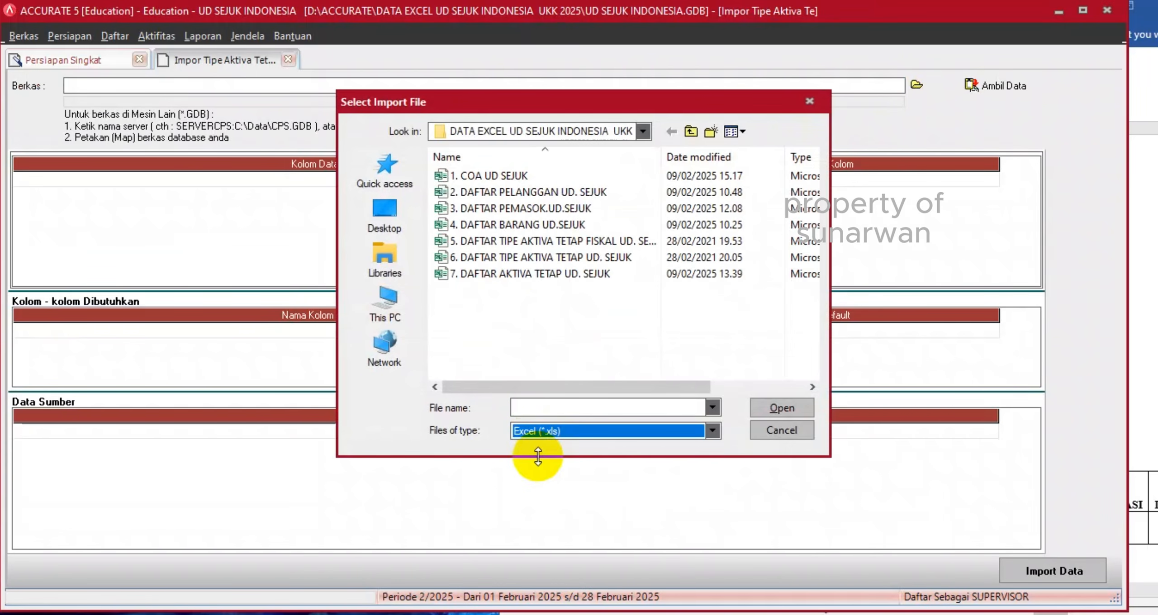
{"action": "double_click", "coordinate": [577, 260]}
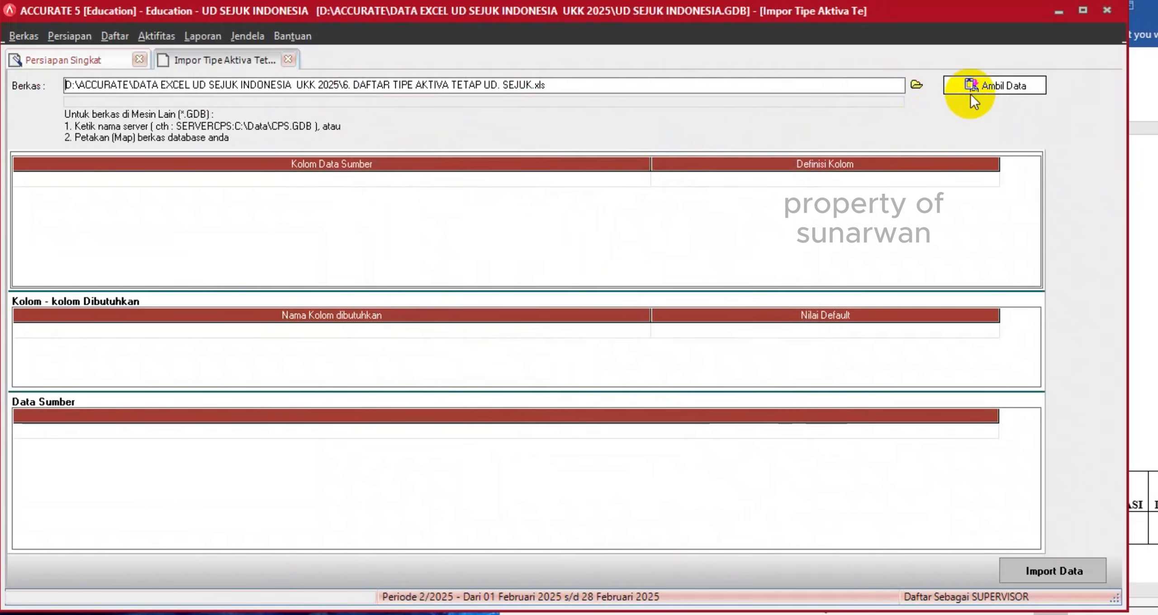
{"action": "left_click", "coordinate": [970, 93]}
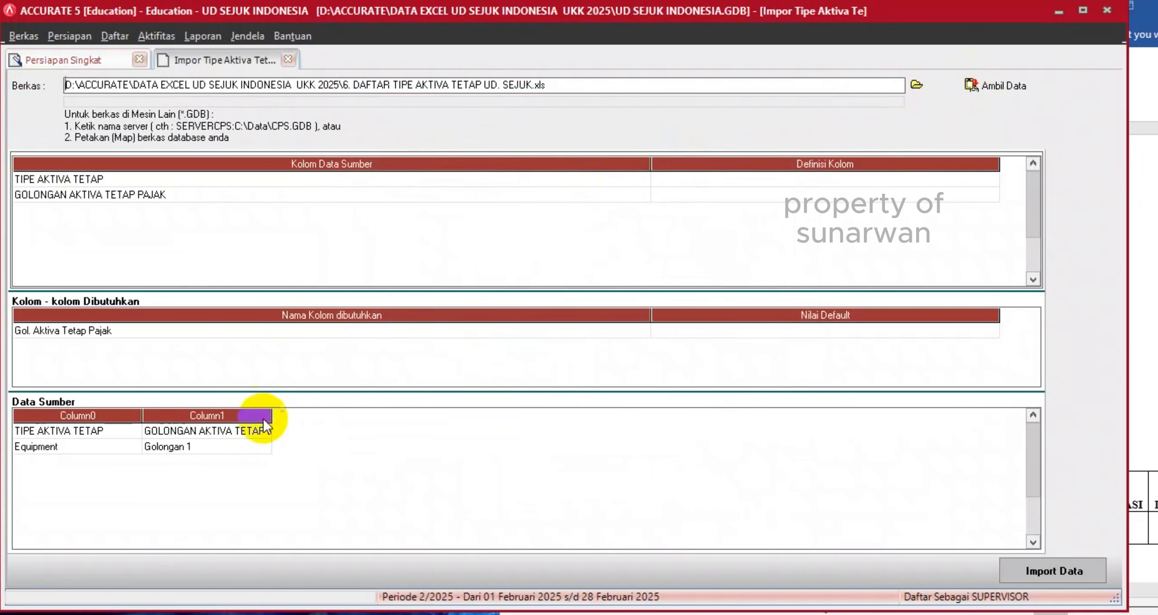
Delete the header row from the source data, leaving only Equipment – Golongan 1.
{"action": "right_click", "coordinate": [214, 431]}
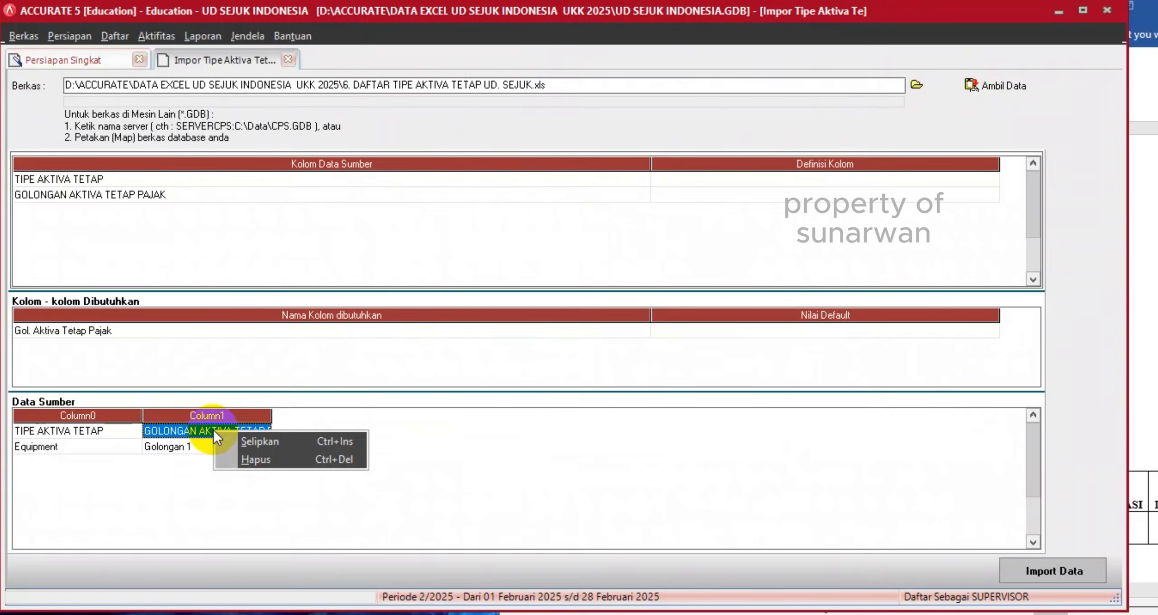
{"action": "left_click", "coordinate": [251, 460]}
{"action": "left_click", "coordinate": [551, 356]}
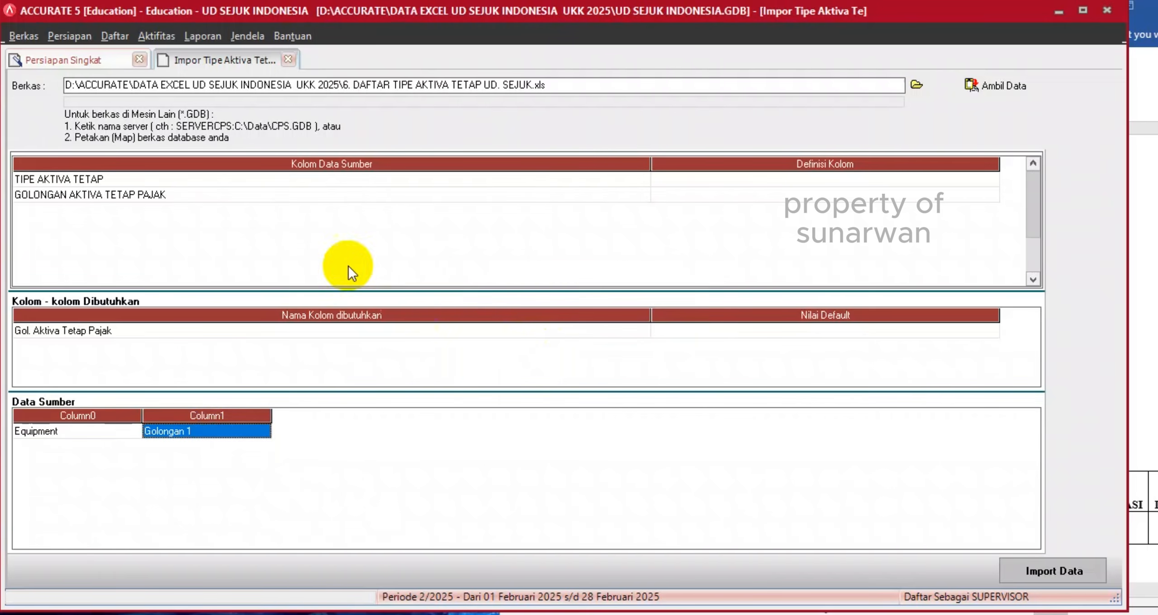
Map the source columns to Tipe Aktiva Tetap and Gol. Aktiva Tetap Pajak.
{"action": "left_click", "coordinate": [648, 162]}
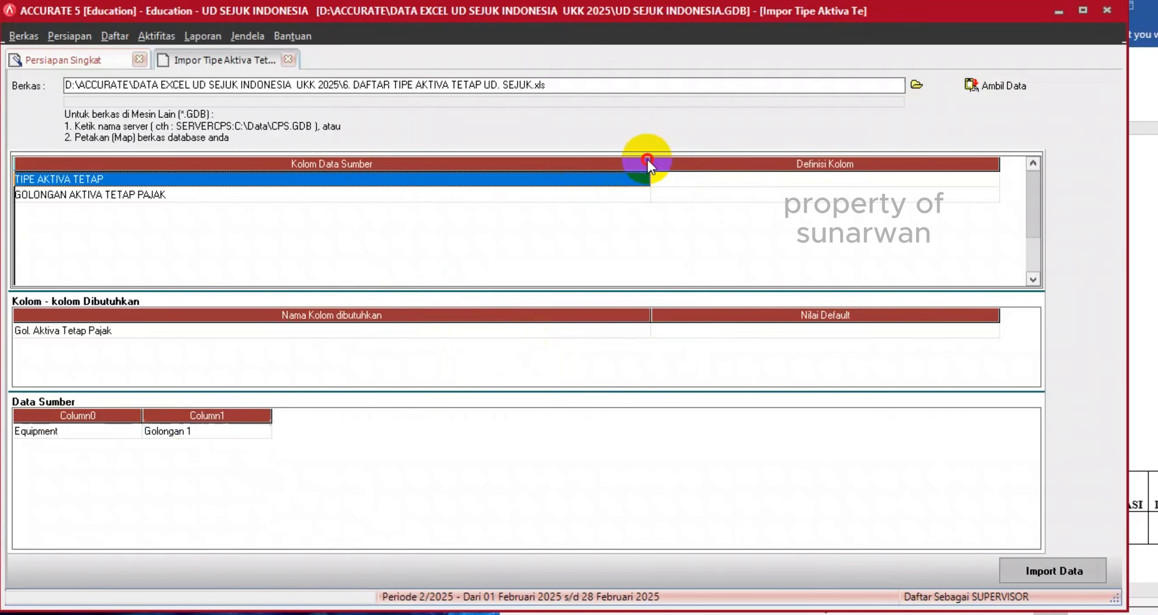
{"action": "left_click", "coordinate": [864, 180]}
{"action": "left_click", "coordinate": [988, 181]}
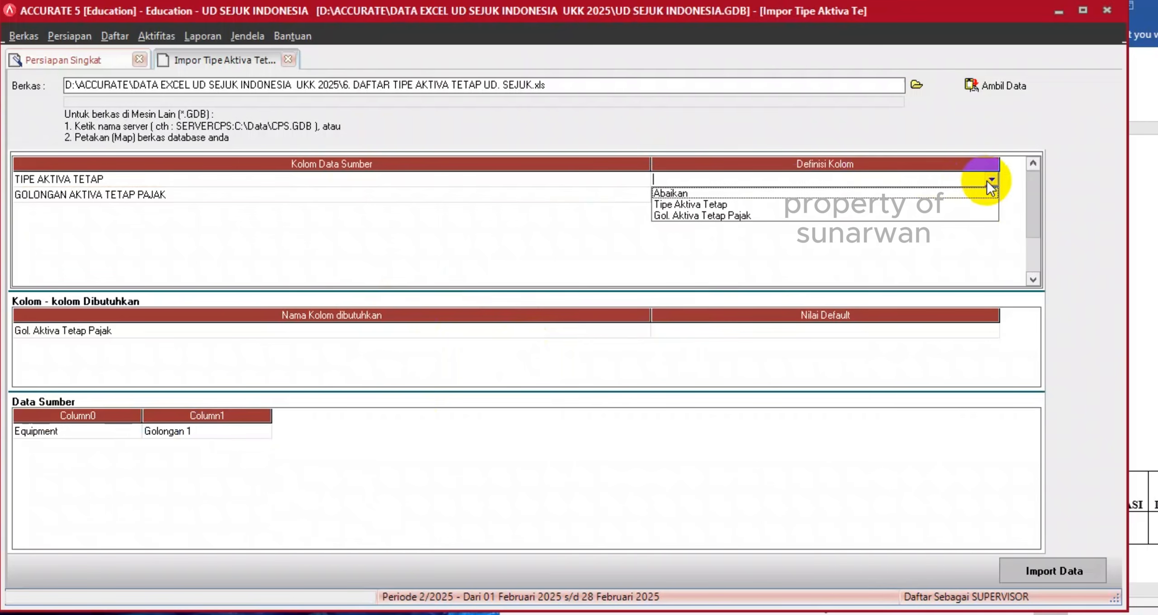
{"action": "left_click", "coordinate": [717, 204]}
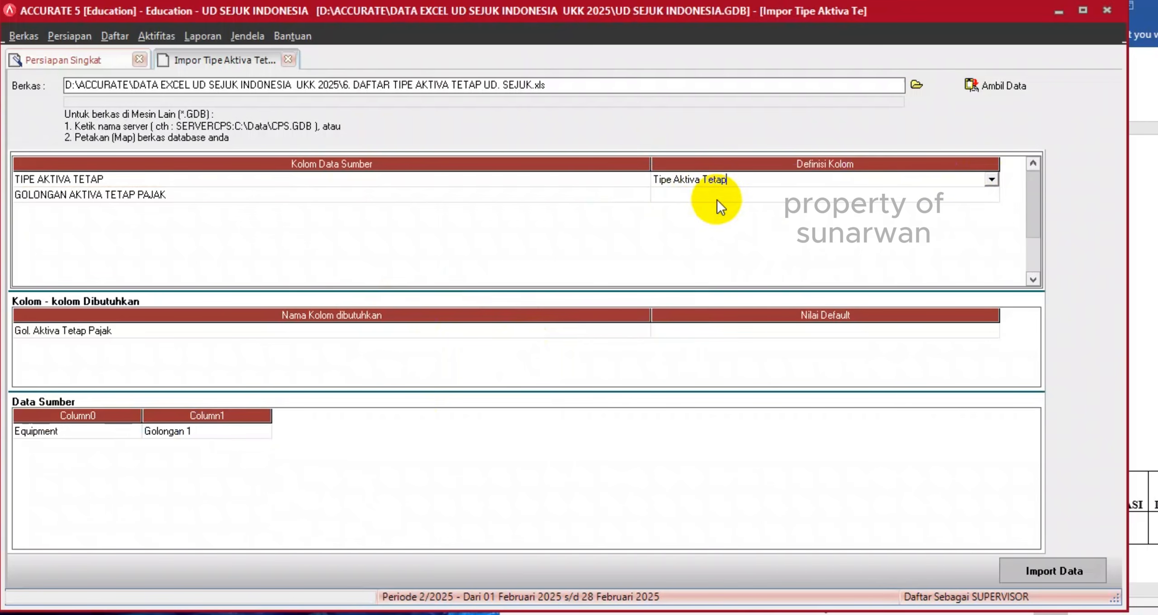
{"action": "left_click", "coordinate": [780, 196]}
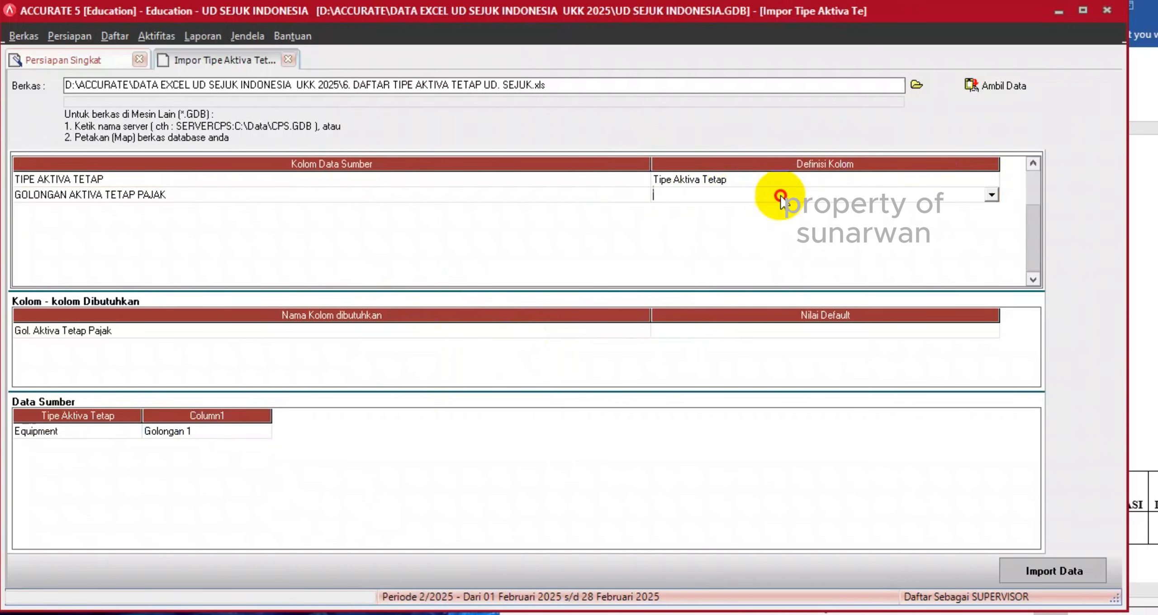
{"action": "left_click", "coordinate": [991, 195]}
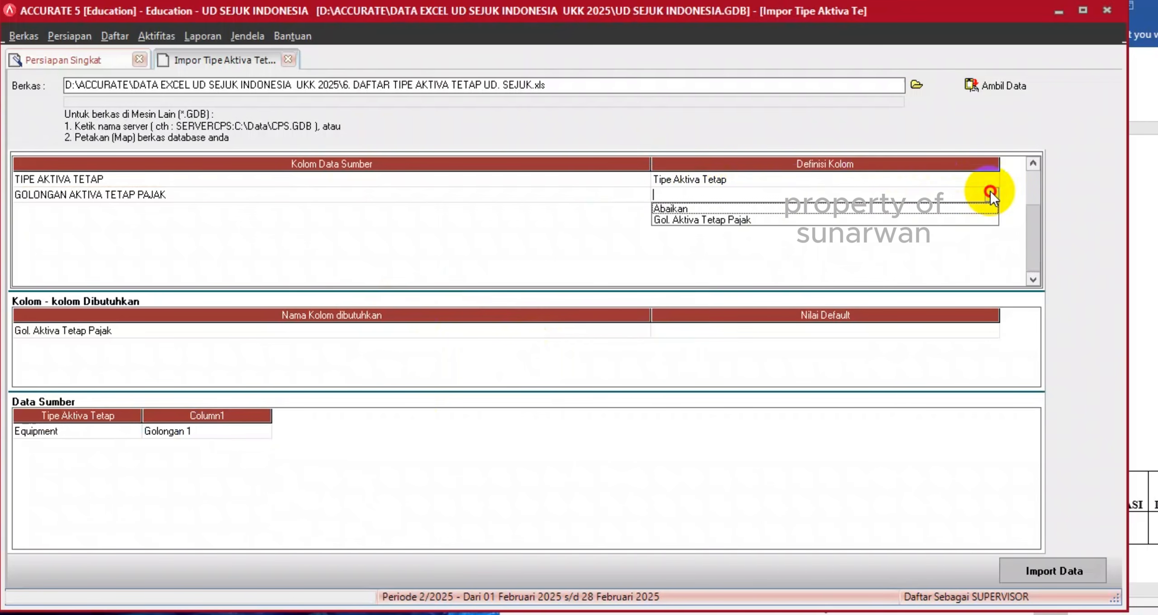
{"action": "left_click", "coordinate": [733, 218]}
Map Golongan 1 to the existing Golongan 1 tax group and import the Equipment type.
{"action": "left_click", "coordinate": [313, 38]}
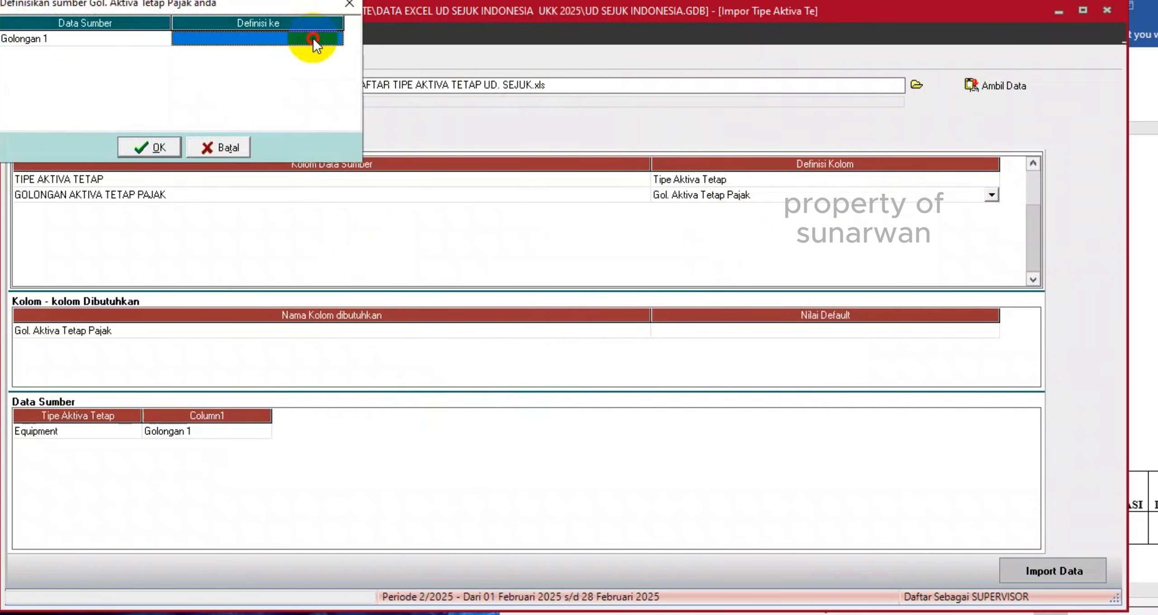
{"action": "left_click", "coordinate": [333, 39]}
{"action": "left_click", "coordinate": [286, 55]}
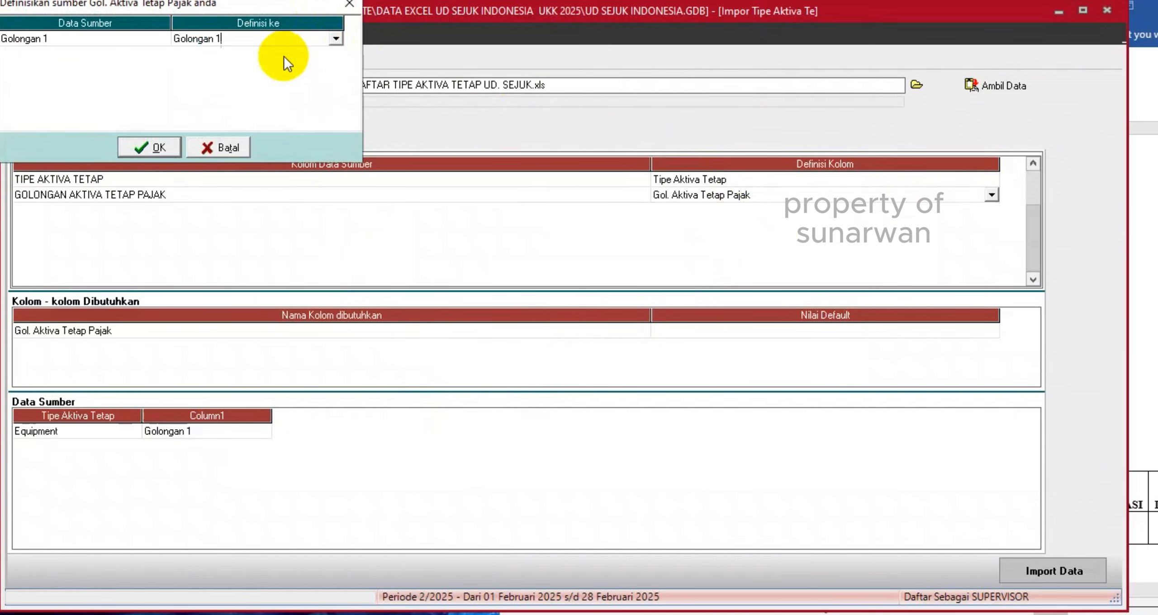
{"action": "left_click_drag", "start_coordinate": [257, 9], "coordinate": [466, 185]}
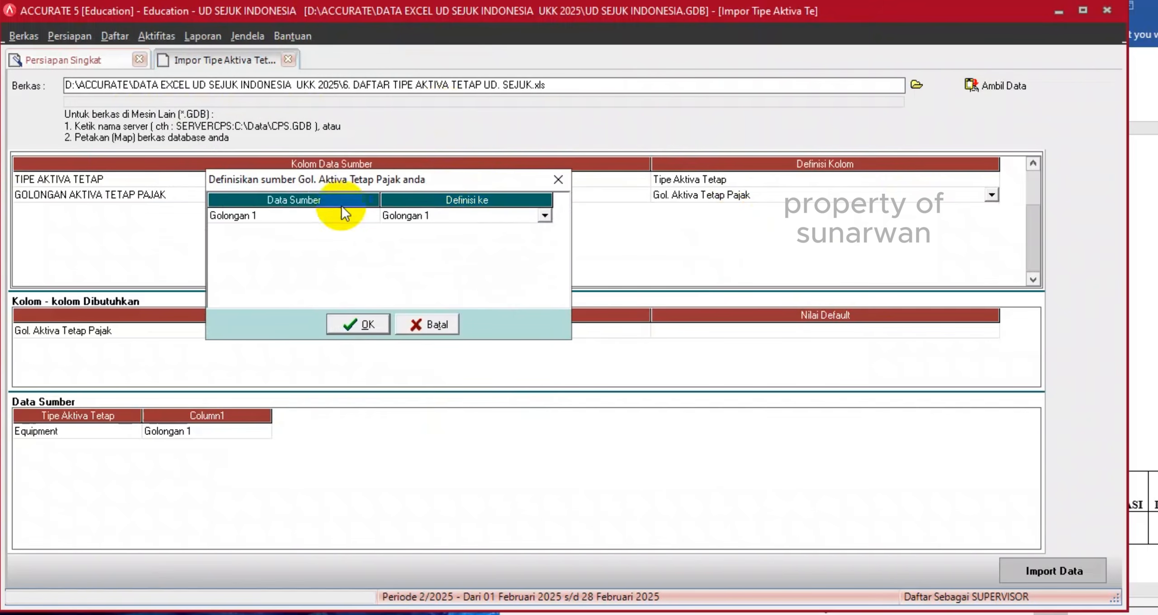
{"action": "left_click", "coordinate": [362, 328]}
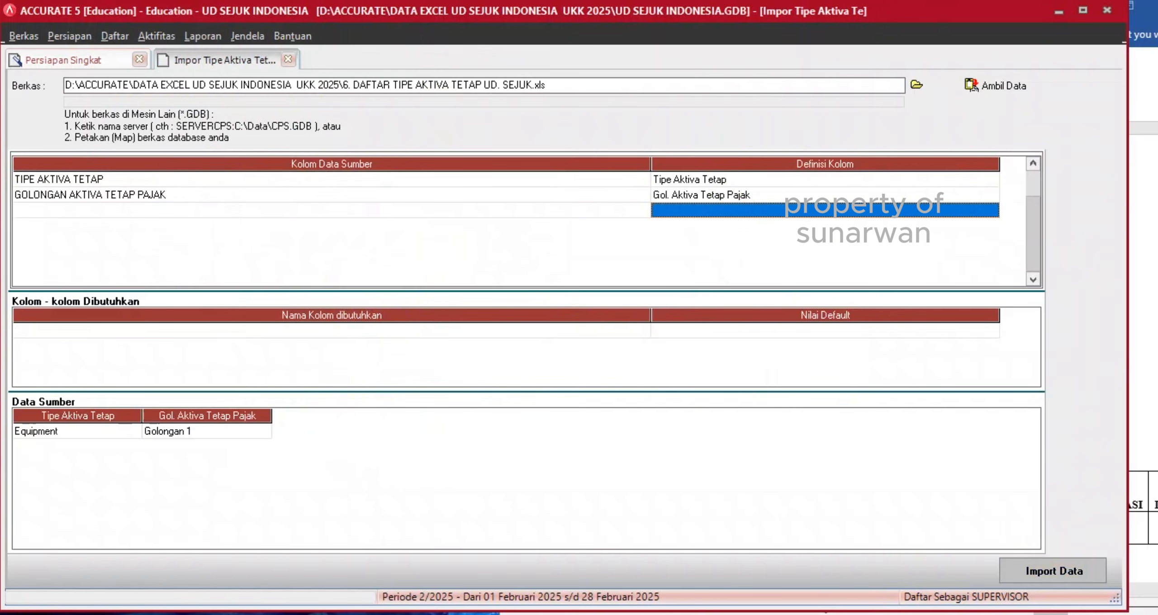
{"action": "left_click", "coordinate": [1050, 580]}
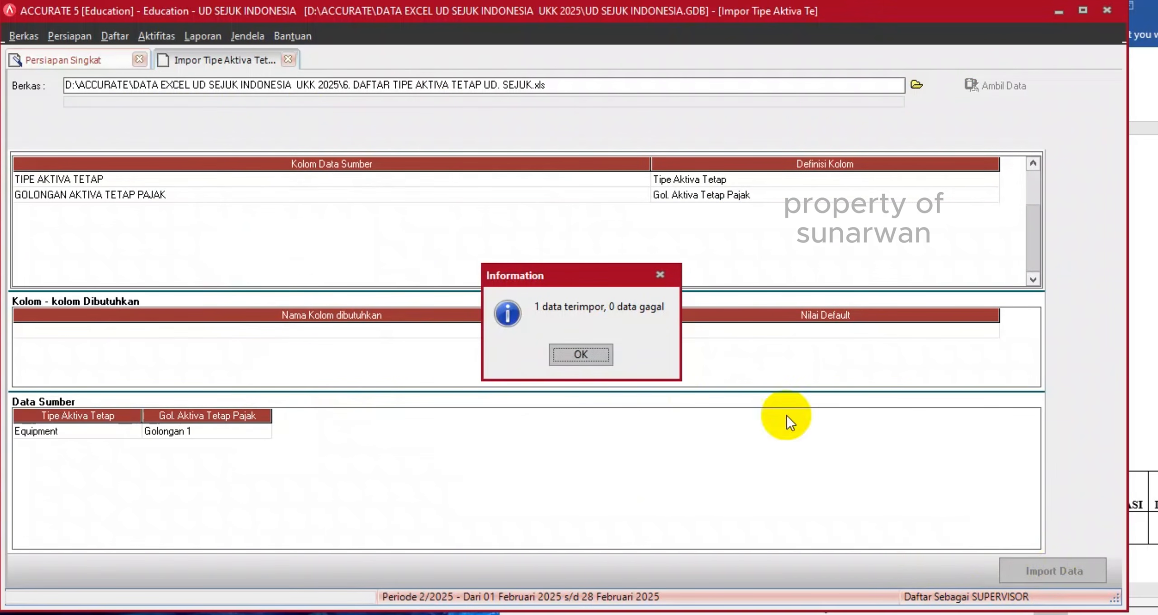
{"action": "left_click", "coordinate": [596, 355]}
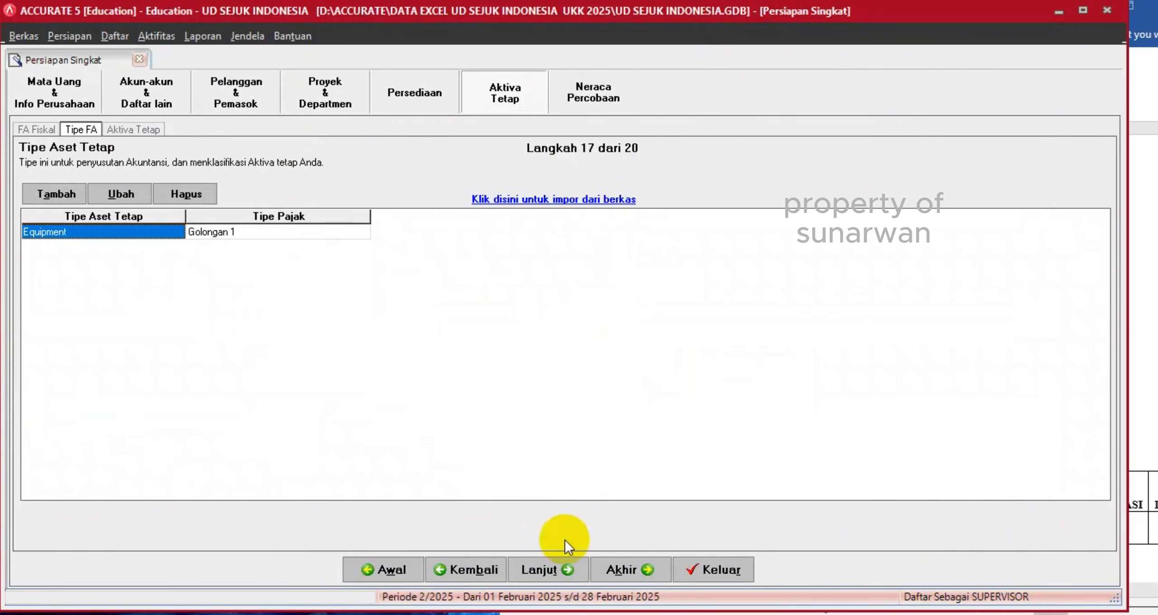
Go to step 18 and choose '7. DAFTAR AKTIVA TETAP UD. SEJUK.xls' as the fixed asset import file.
{"action": "left_click", "coordinate": [549, 570]}
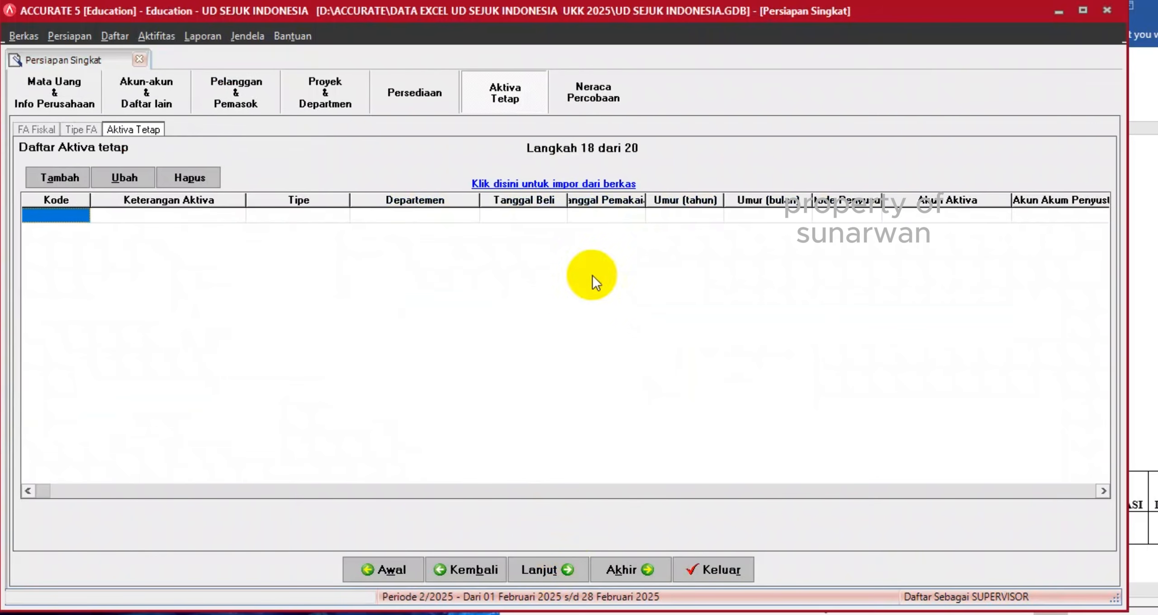
{"action": "left_click", "coordinate": [596, 181]}
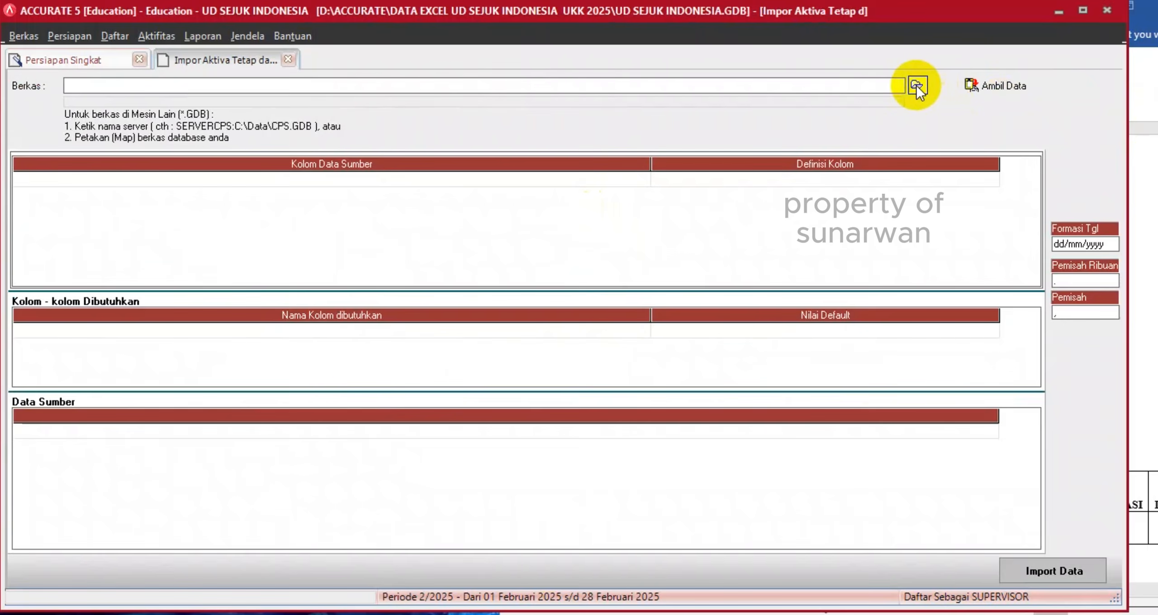
{"action": "left_click", "coordinate": [917, 86]}
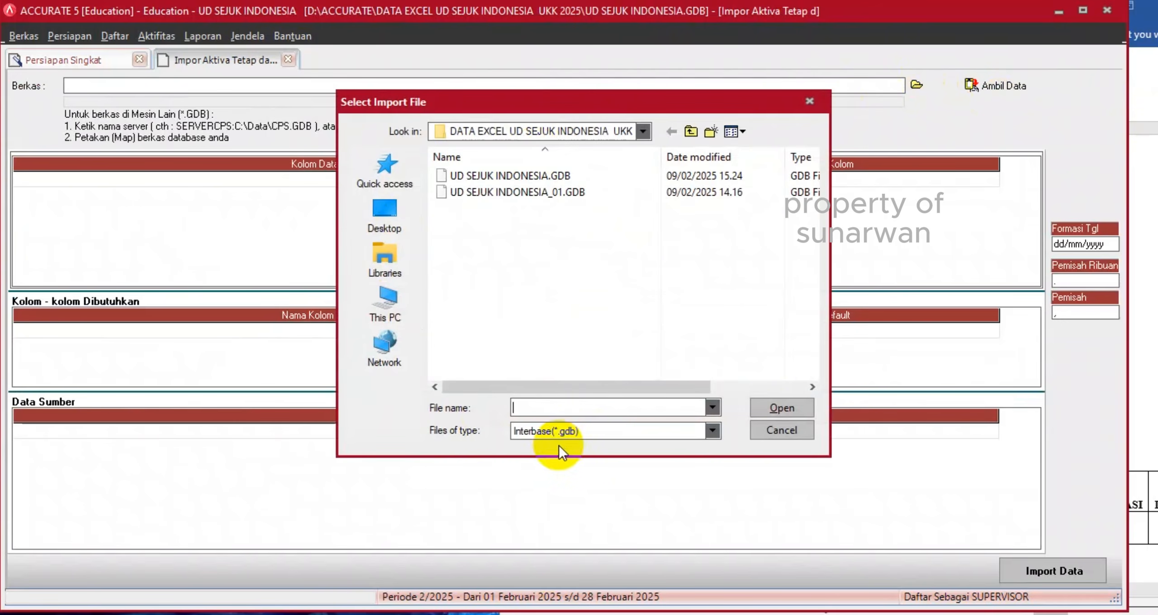
{"action": "left_click", "coordinate": [552, 432]}
{"action": "left_click", "coordinate": [548, 450]}
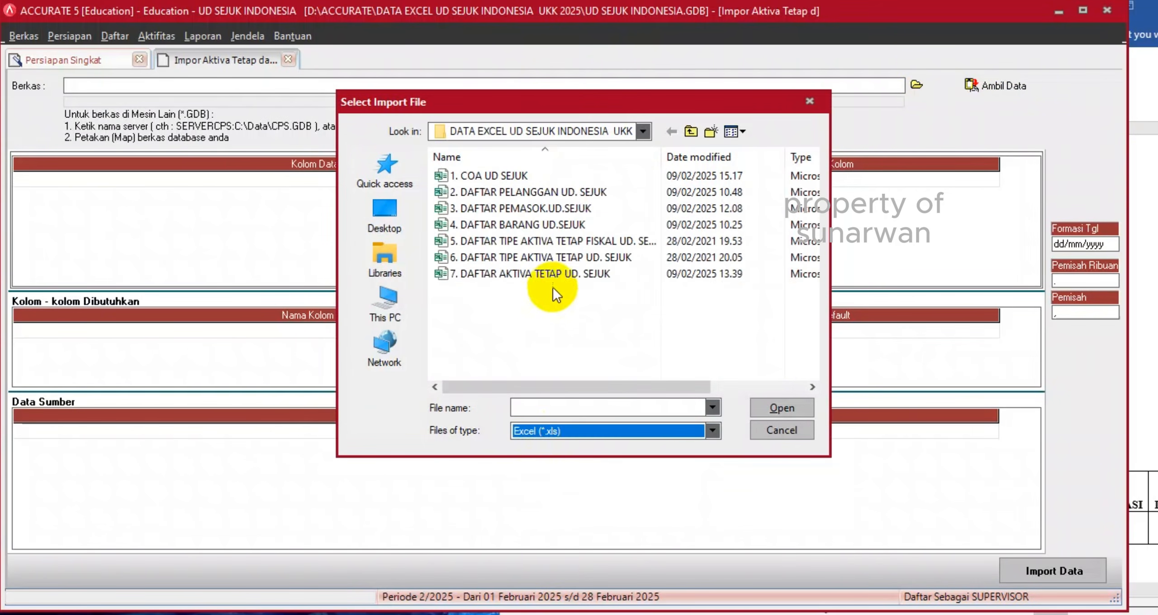
{"action": "double_click", "coordinate": [558, 273]}
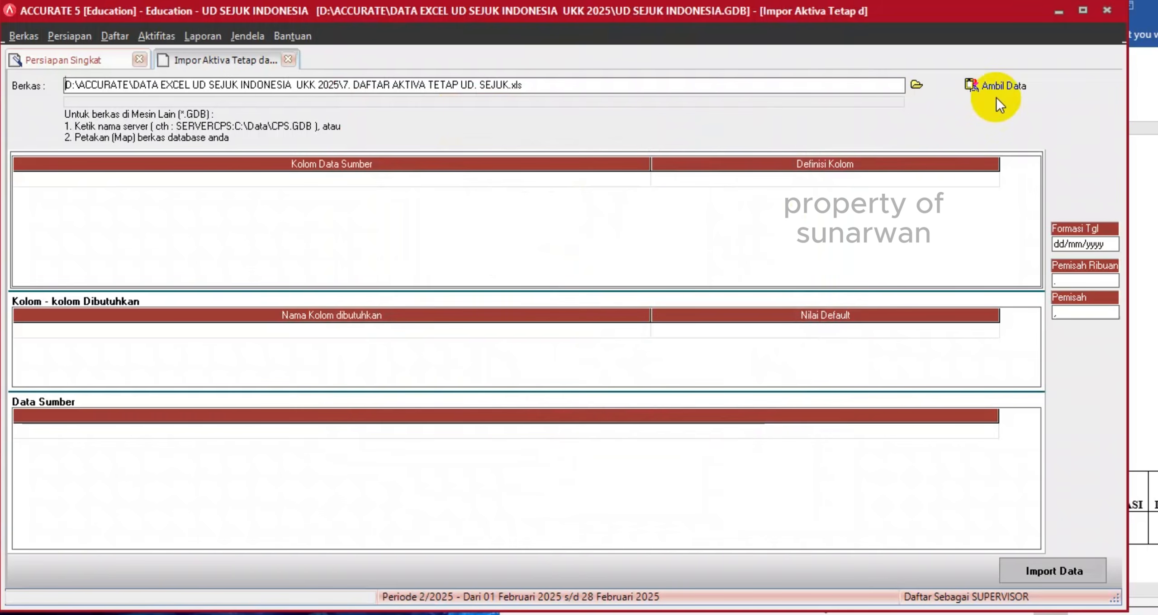
Load the fixed asset data, delete its header row, and narrow the mapping grid columns.
{"action": "left_click", "coordinate": [995, 87]}
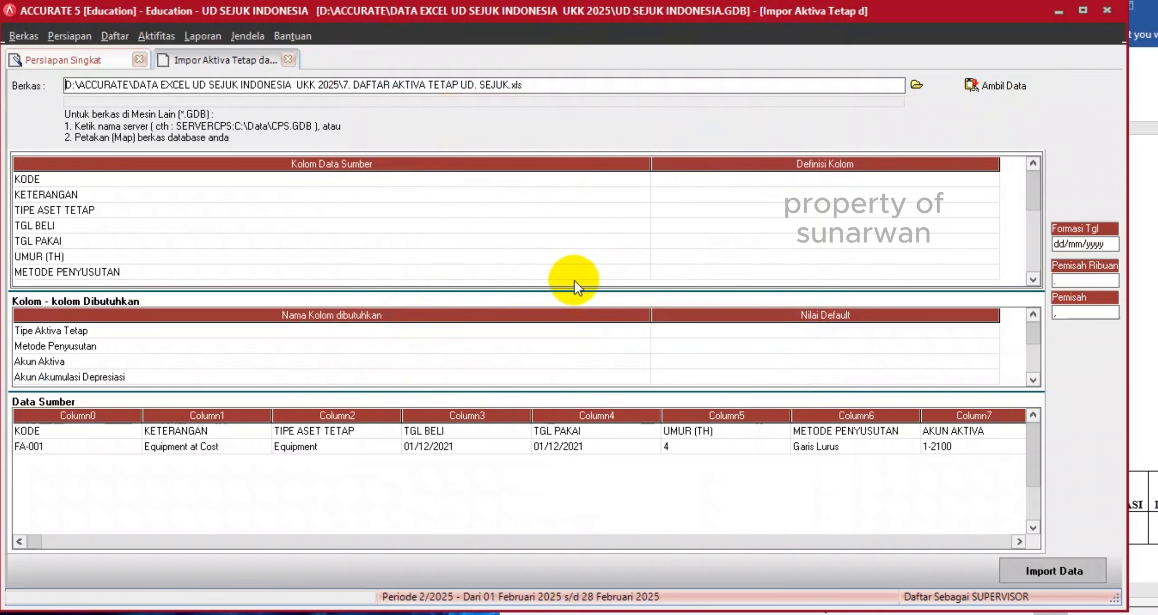
{"action": "right_click", "coordinate": [421, 432]}
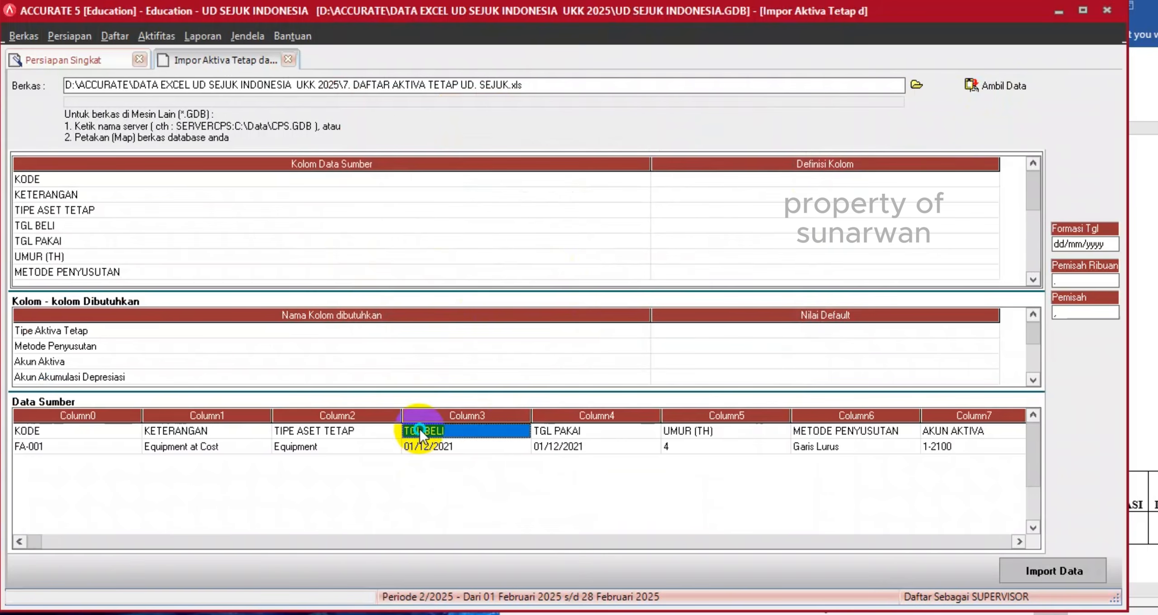
{"action": "left_click", "coordinate": [457, 459]}
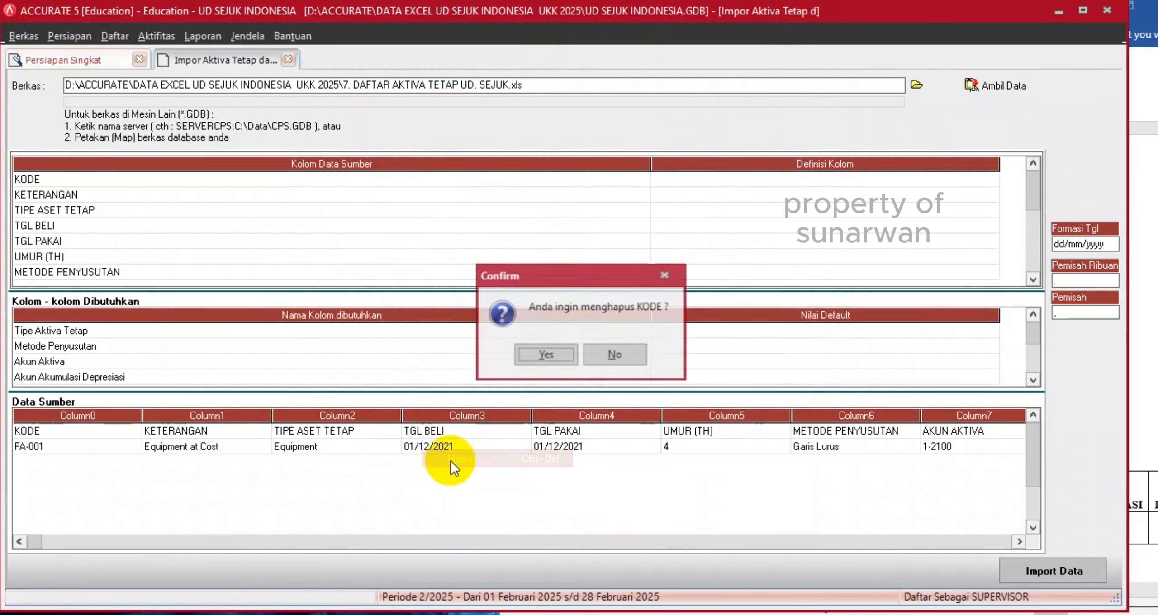
{"action": "left_click", "coordinate": [540, 362]}
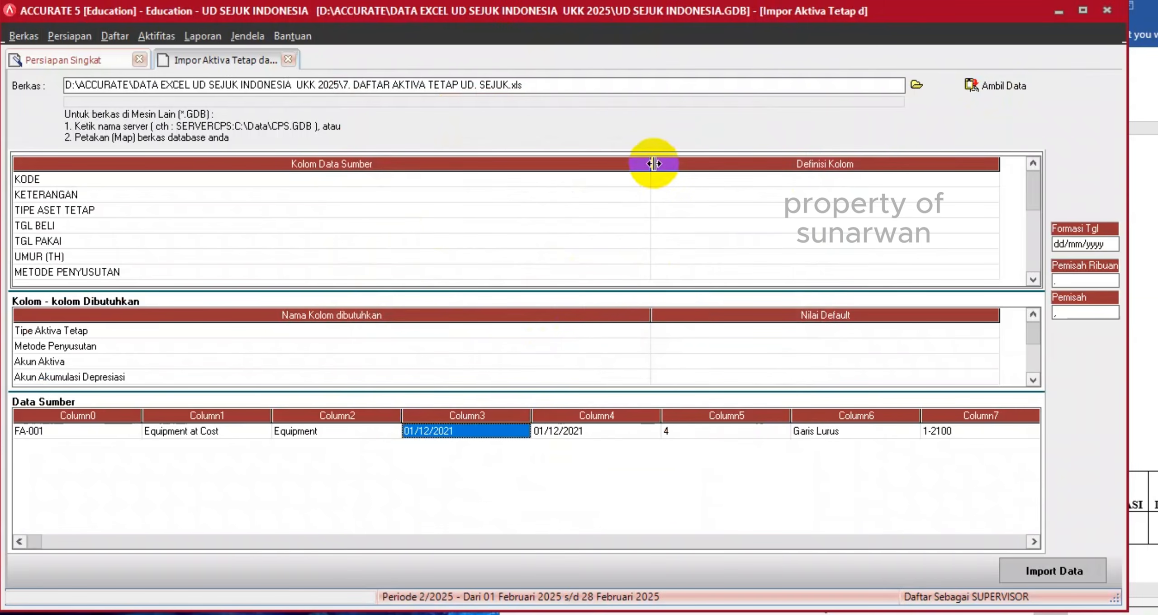
{"action": "left_click_drag", "start_coordinate": [652, 165], "coordinate": [325, 167]}
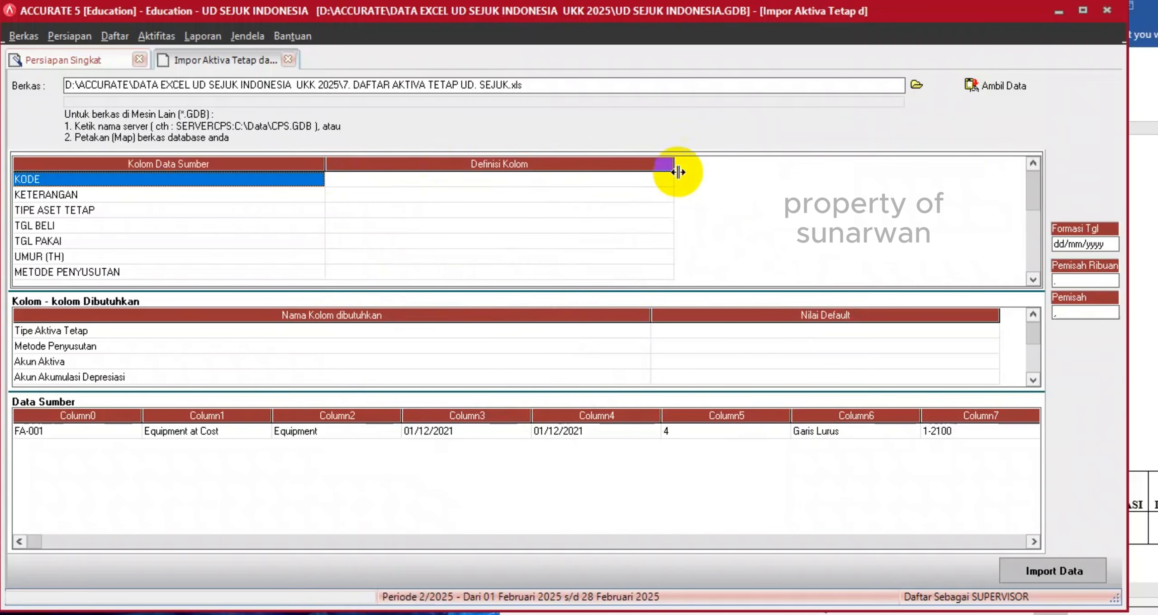
{"action": "left_click_drag", "start_coordinate": [674, 165], "coordinate": [500, 153]}
Map KODE to Kode Aktiva and KETERANGAN to Keterangan Aktiva.
{"action": "left_click", "coordinate": [458, 181]}
{"action": "left_click", "coordinate": [492, 180]}
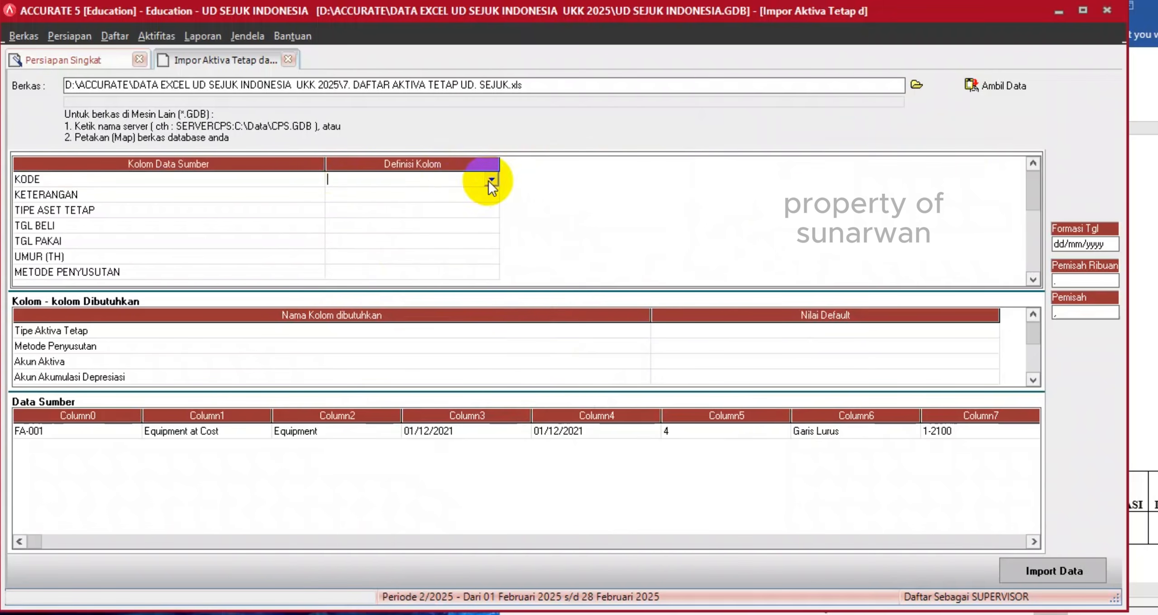
{"action": "left_click", "coordinate": [491, 179]}
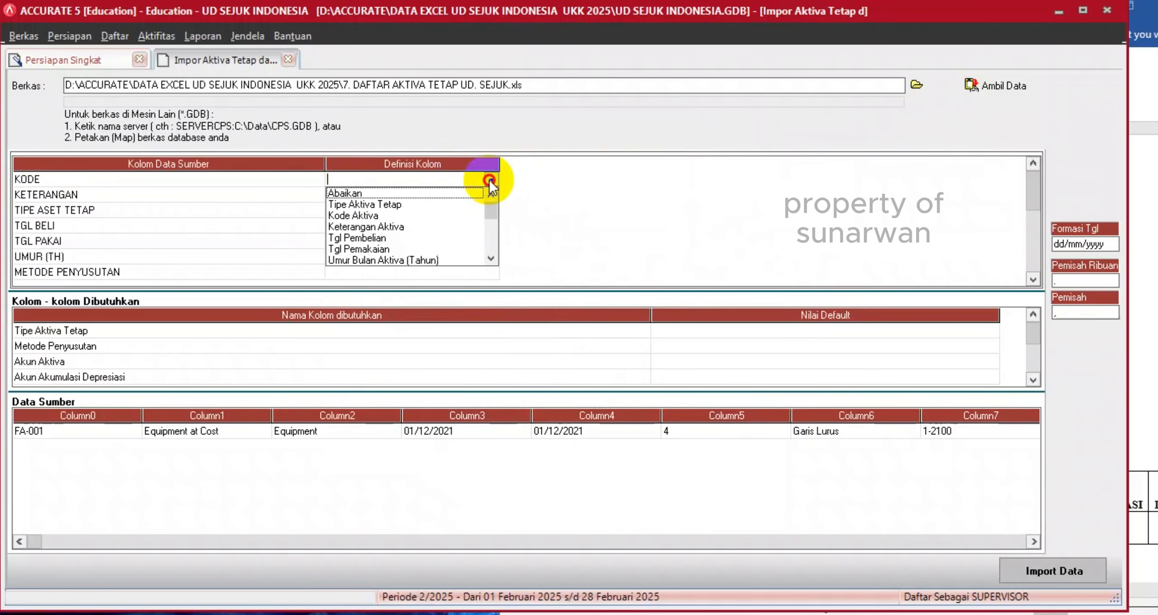
{"action": "left_click", "coordinate": [365, 217]}
{"action": "left_click", "coordinate": [400, 197]}
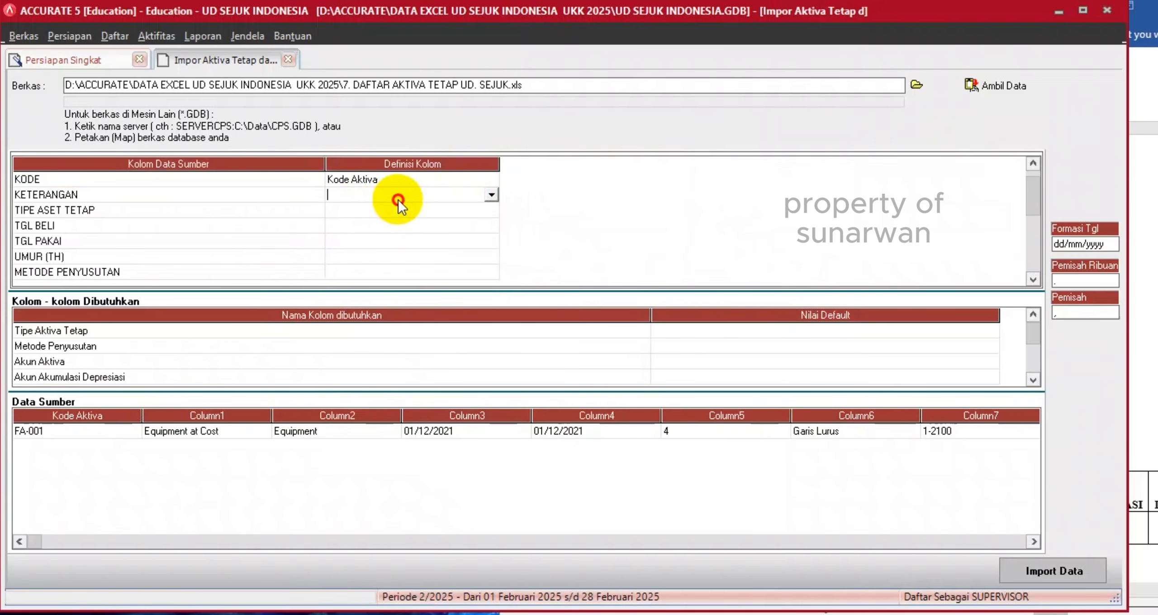
{"action": "left_click", "coordinate": [491, 196]}
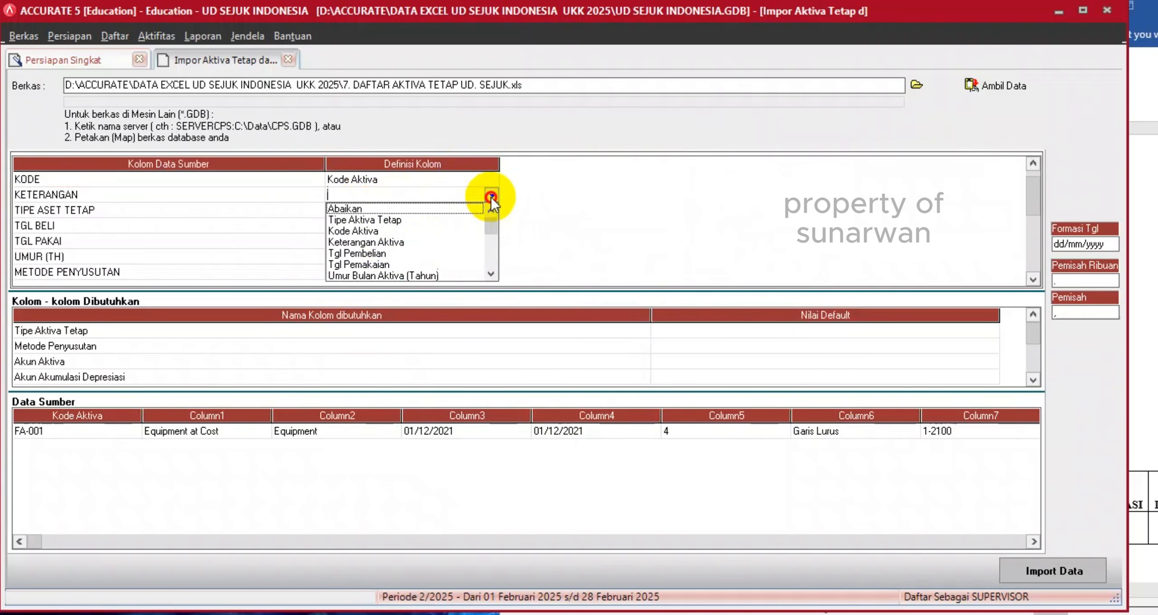
{"action": "left_click", "coordinate": [380, 243]}
Map TIPE ASET TETAP to Tipe Aktiva Tetap, defining Equipment as the Equipment asset type.
{"action": "left_click", "coordinate": [395, 210]}
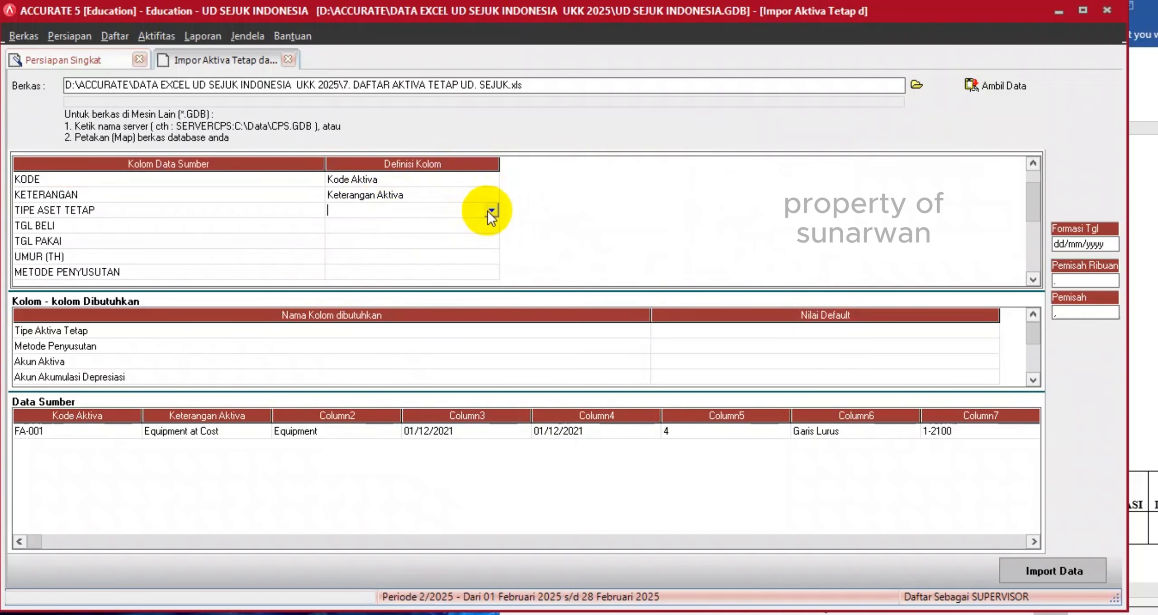
{"action": "left_click", "coordinate": [490, 211]}
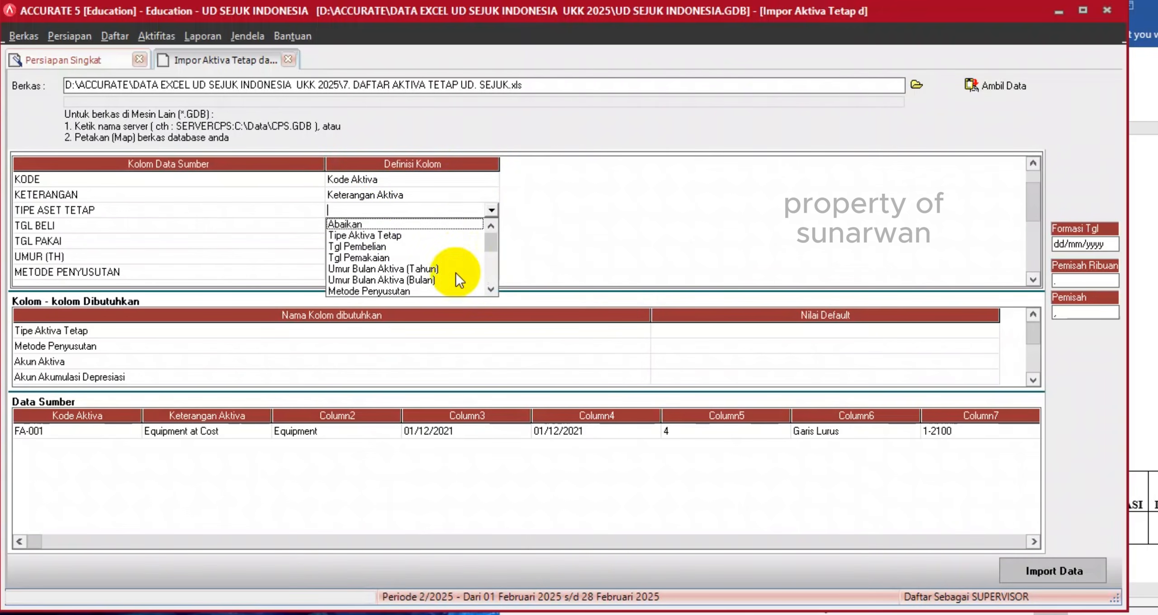
{"action": "left_click", "coordinate": [398, 235]}
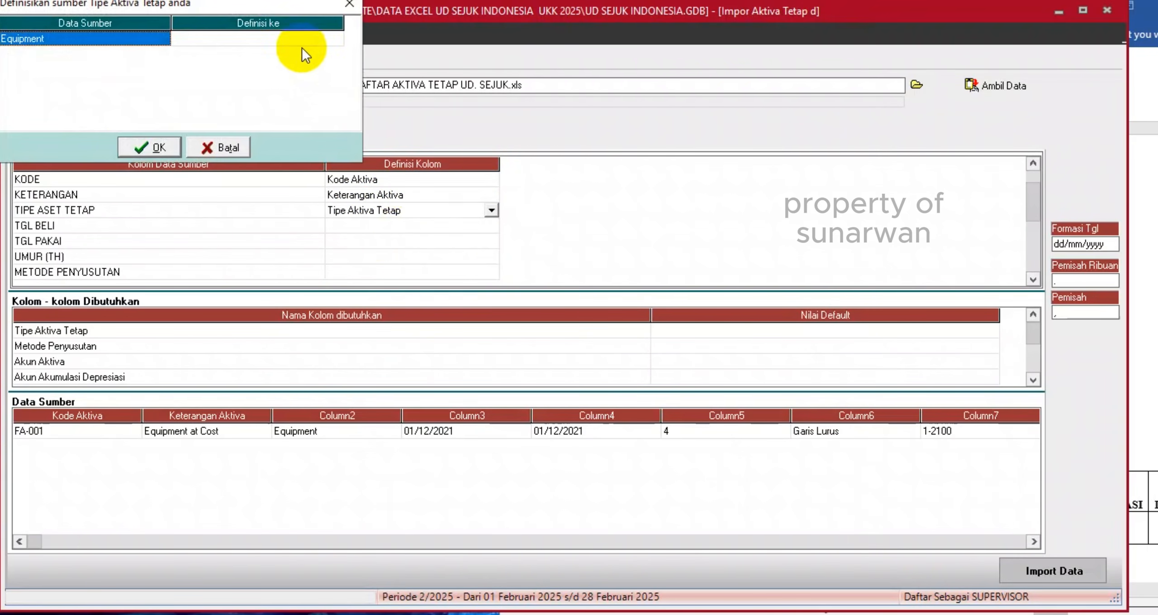
{"action": "left_click", "coordinate": [312, 47]}
{"action": "left_click", "coordinate": [324, 43]}
{"action": "left_click", "coordinate": [337, 37]}
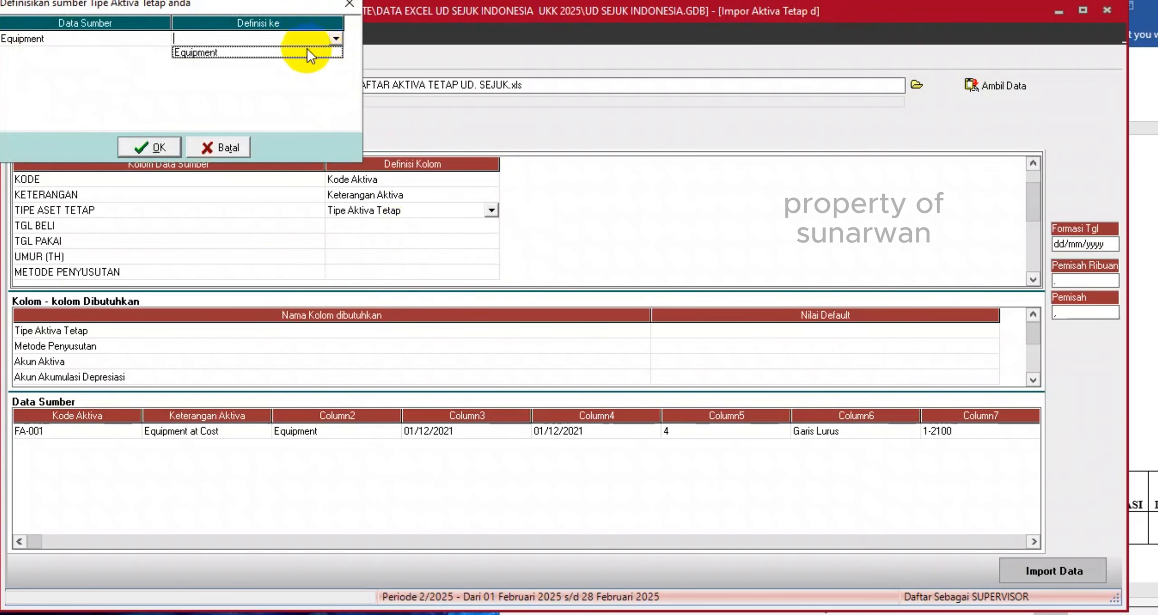
{"action": "left_click", "coordinate": [308, 53]}
{"action": "left_click", "coordinate": [150, 147]}
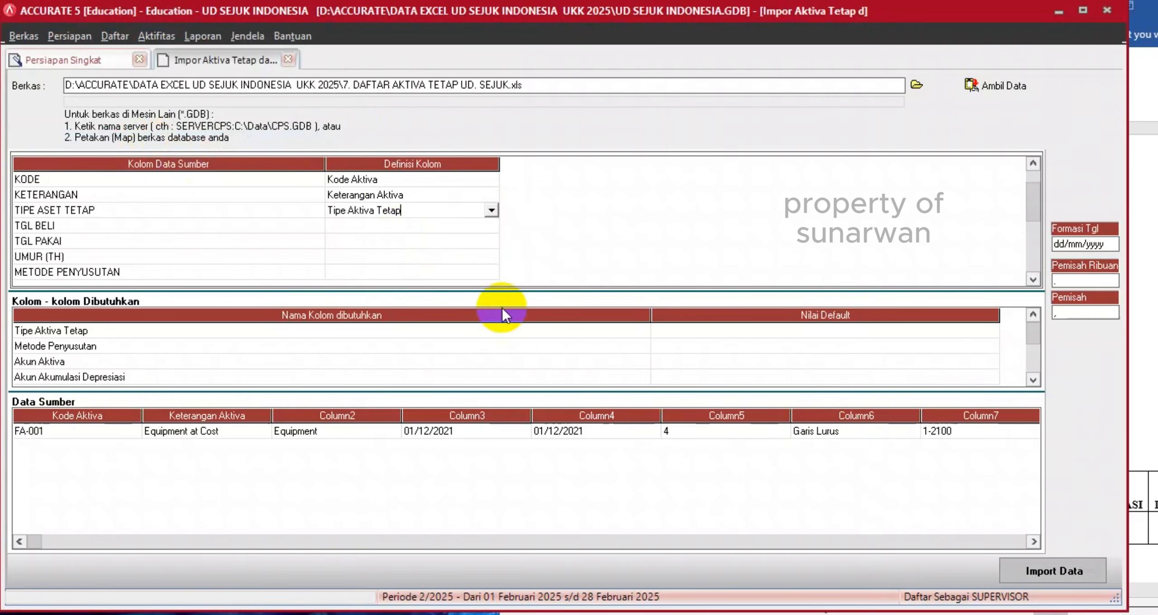
Map TGL BELI to Tgl Pembelian, TGL PAKAI to Tgl Pemakaian, and UMUR (TH) to Umur Bulan Aktiva (Tahun).
{"action": "left_click", "coordinate": [466, 228]}
{"action": "left_click", "coordinate": [494, 224]}
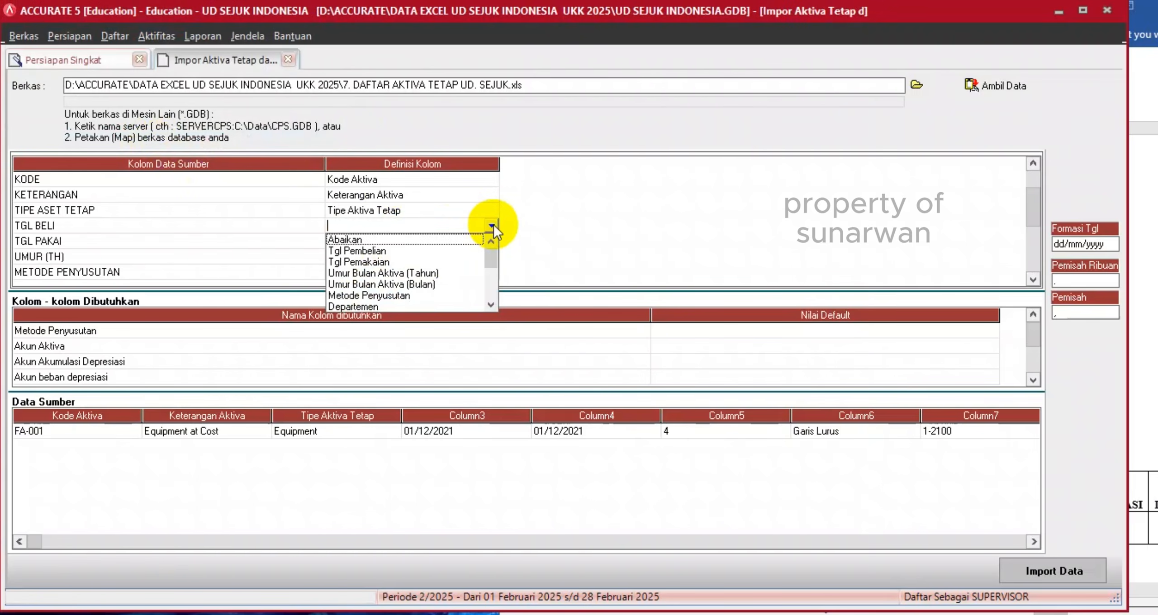
{"action": "left_click", "coordinate": [390, 252]}
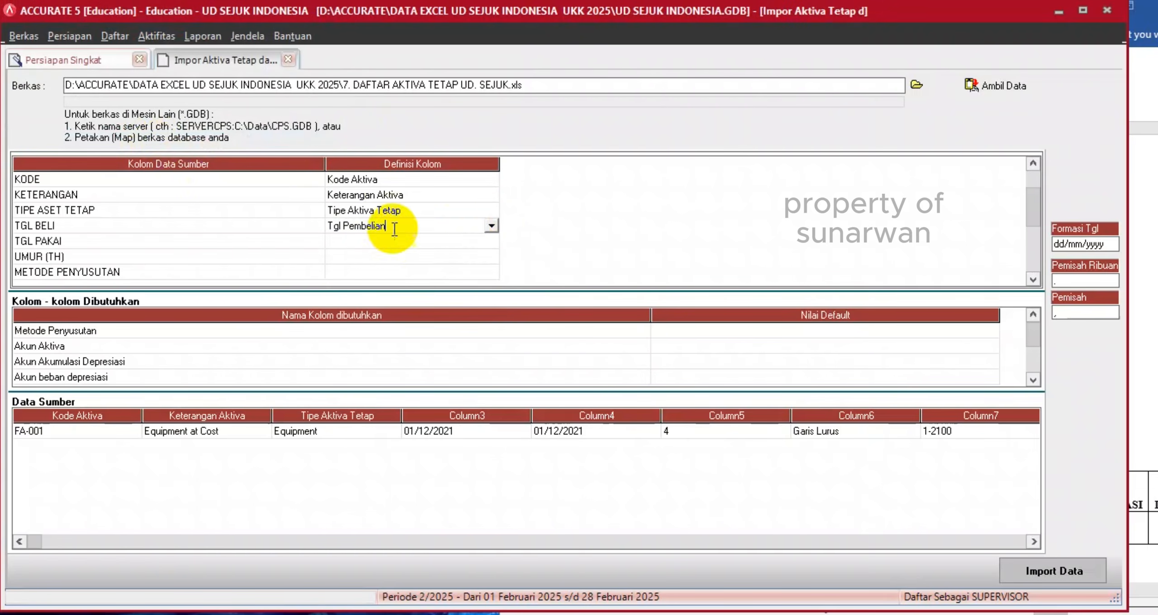
{"action": "left_click", "coordinate": [400, 245]}
{"action": "left_click", "coordinate": [401, 245]}
{"action": "left_click", "coordinate": [491, 241]}
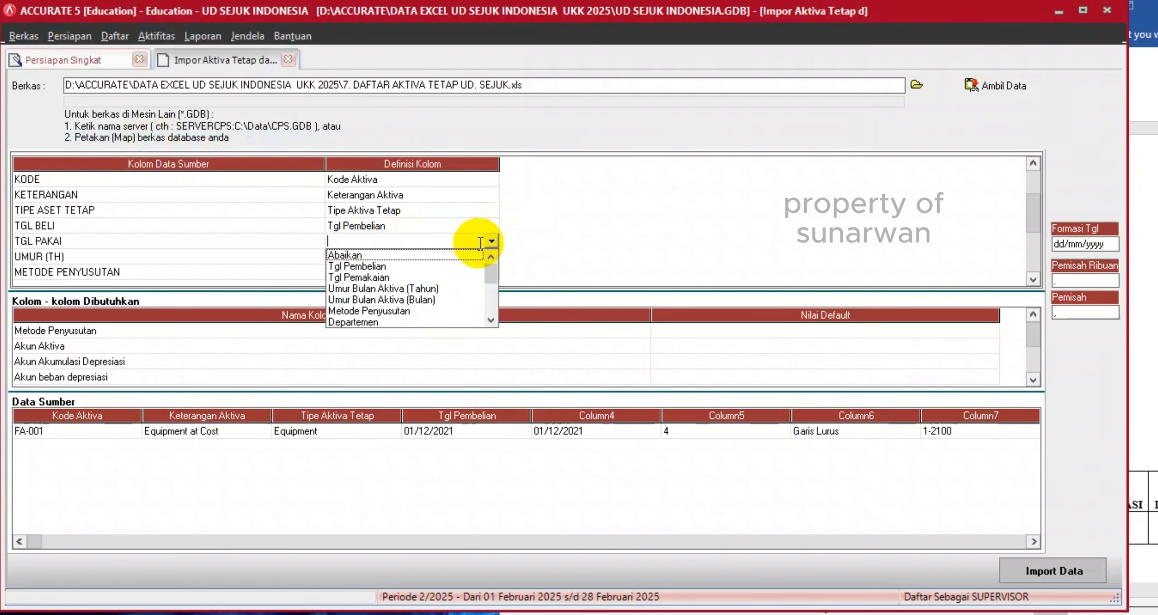
{"action": "left_click", "coordinate": [383, 277]}
{"action": "left_click", "coordinate": [395, 256]}
{"action": "left_click", "coordinate": [400, 255]}
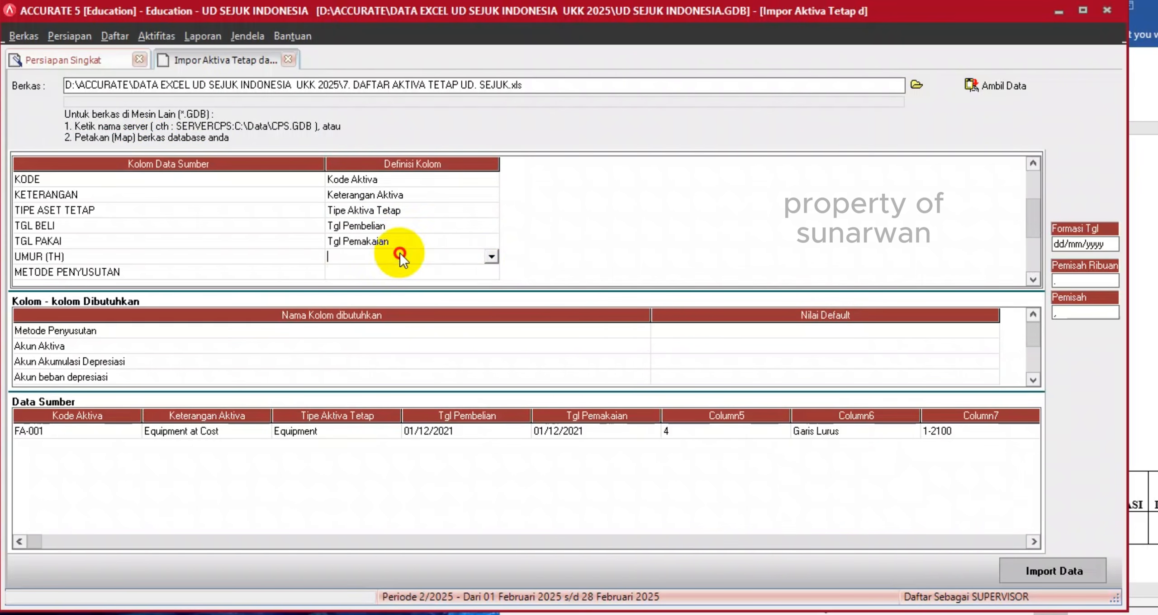
{"action": "left_click", "coordinate": [491, 256]}
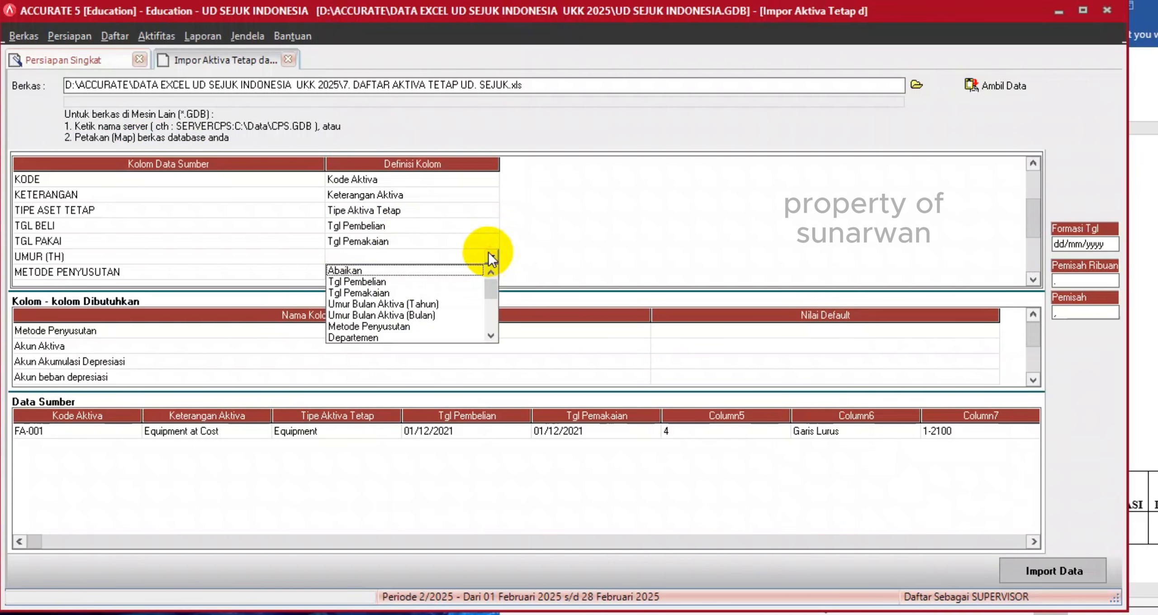
{"action": "left_click", "coordinate": [419, 304]}
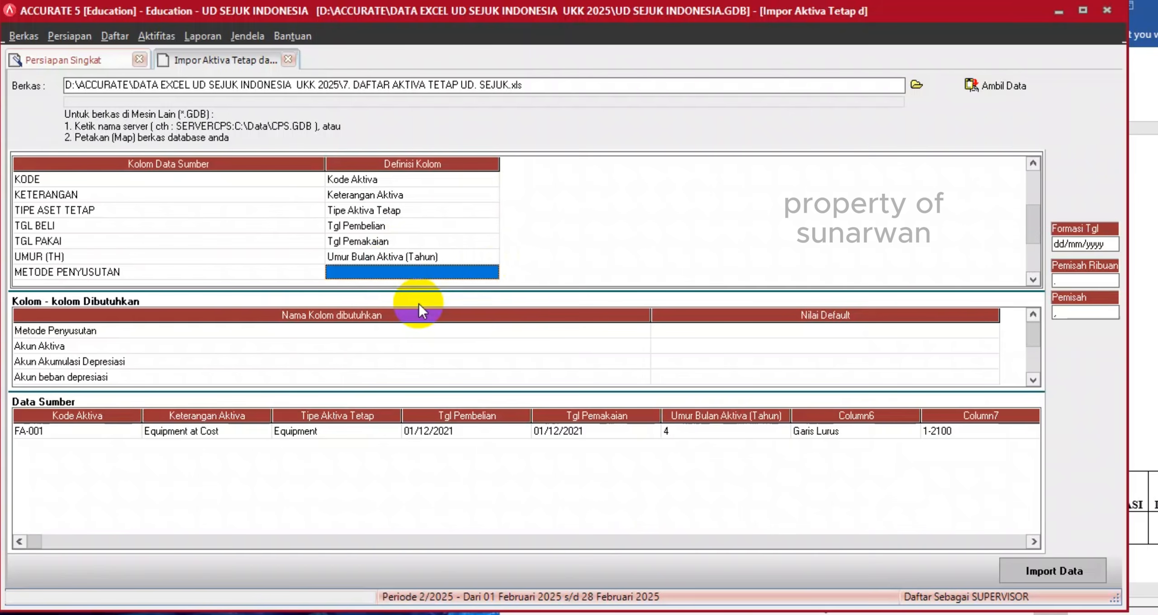
Map METODE PENYUSUTAN to Metode Penyusutan, defining Garis Lurus as Metode Garis Lurus.
{"action": "scroll", "coordinate": [419, 304], "scroll_direction": "down", "scroll_amount": 1}
{"action": "left_click", "coordinate": [444, 258]}
{"action": "left_click", "coordinate": [455, 259]}
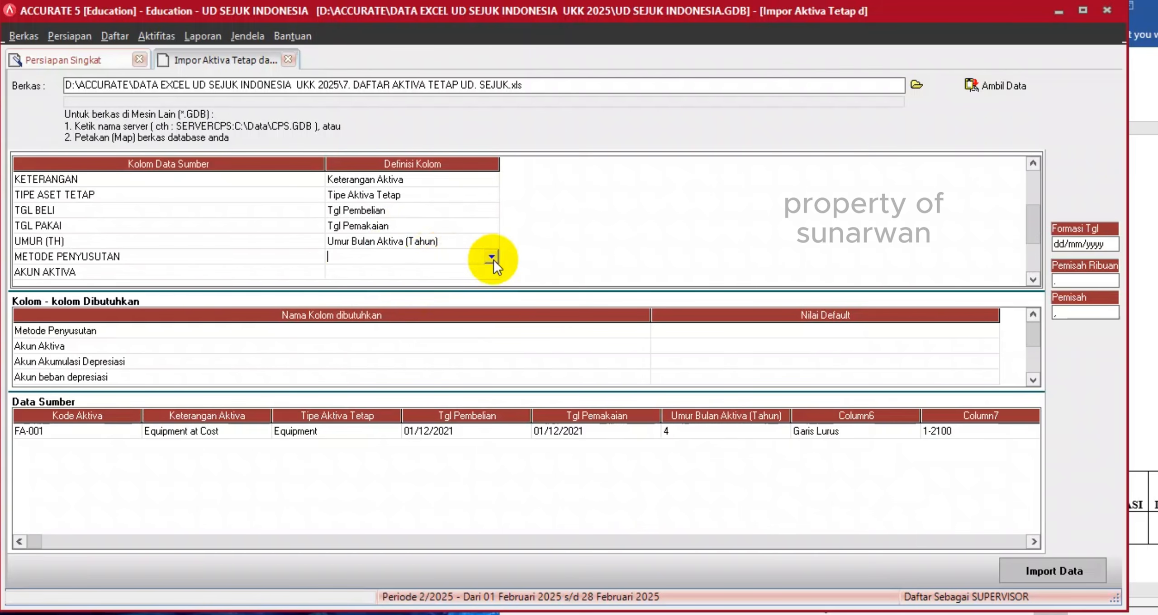
{"action": "left_click", "coordinate": [492, 257]}
{"action": "left_click", "coordinate": [392, 295]}
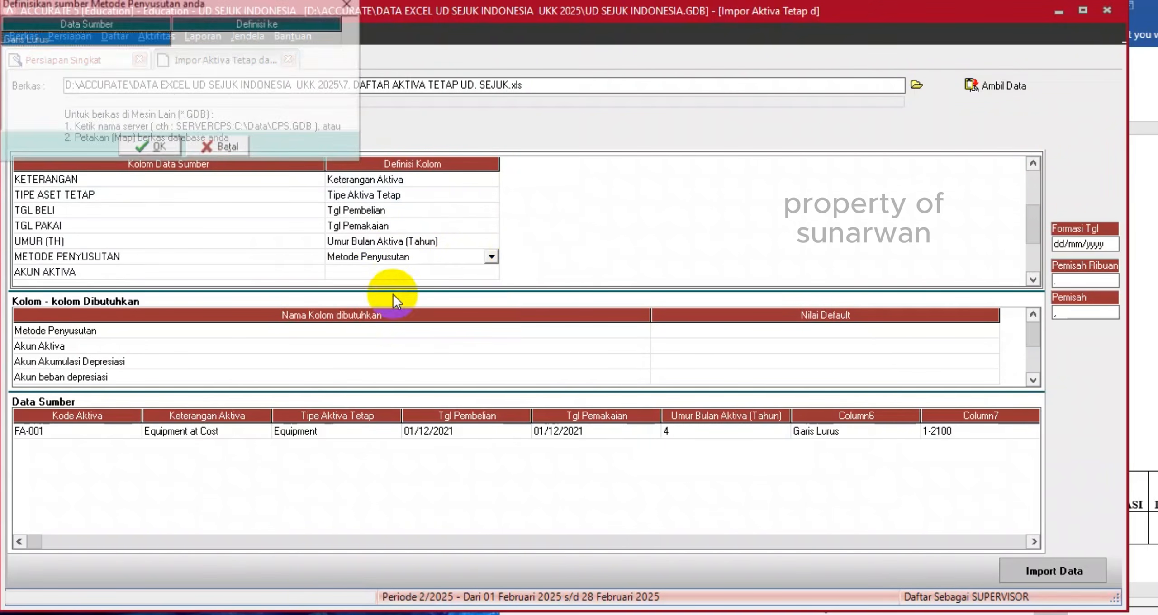
{"action": "left_click", "coordinate": [290, 35]}
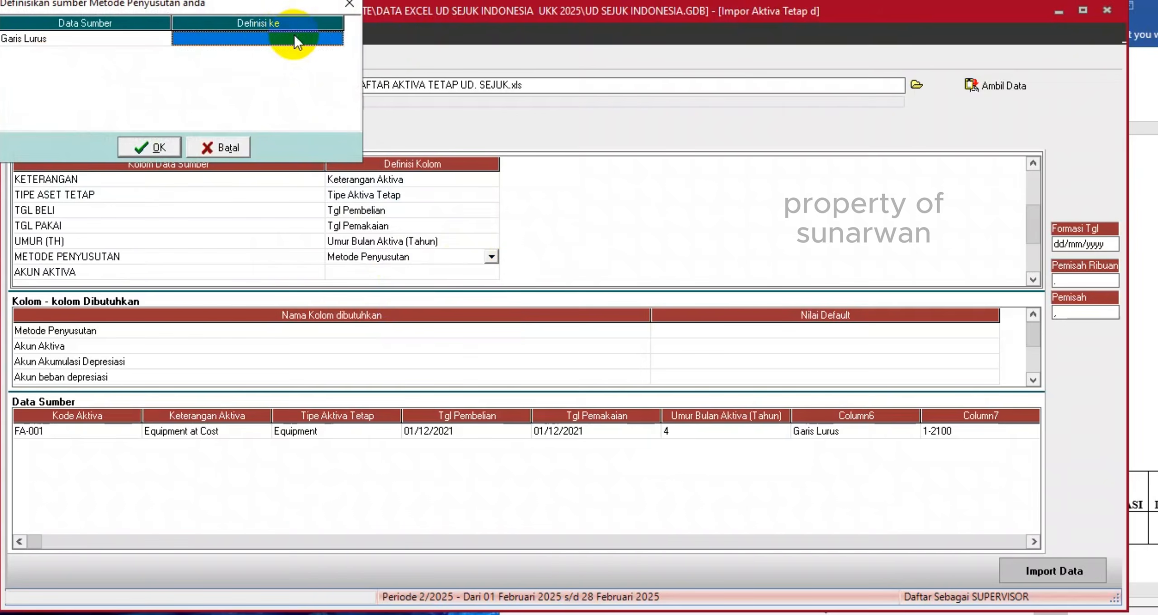
{"action": "left_click", "coordinate": [298, 36]}
{"action": "left_click", "coordinate": [333, 39]}
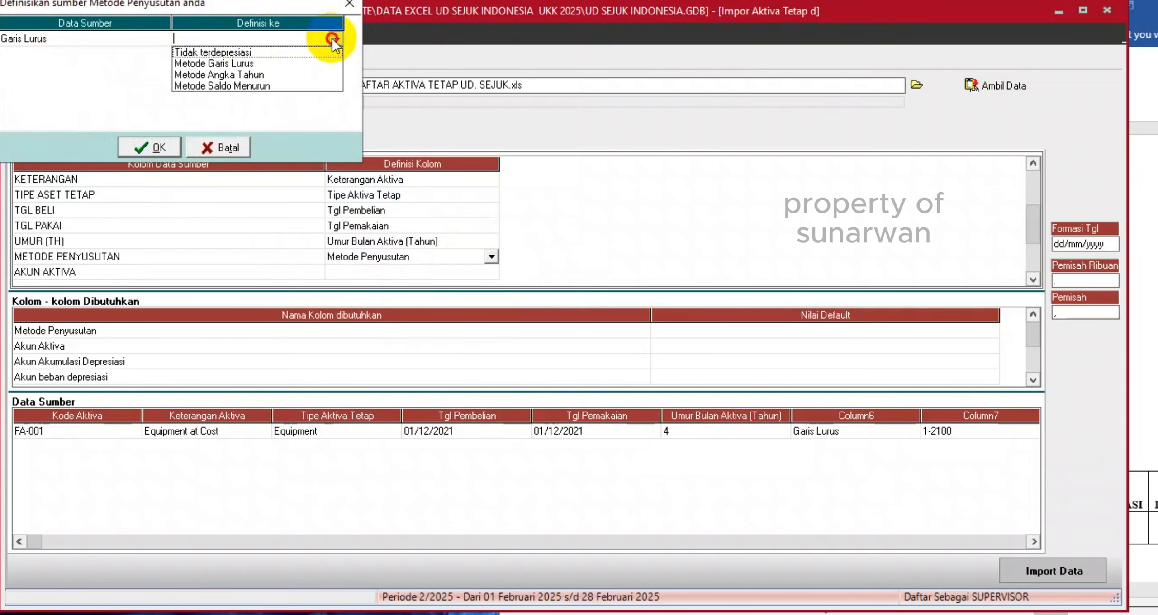
{"action": "left_click", "coordinate": [254, 64]}
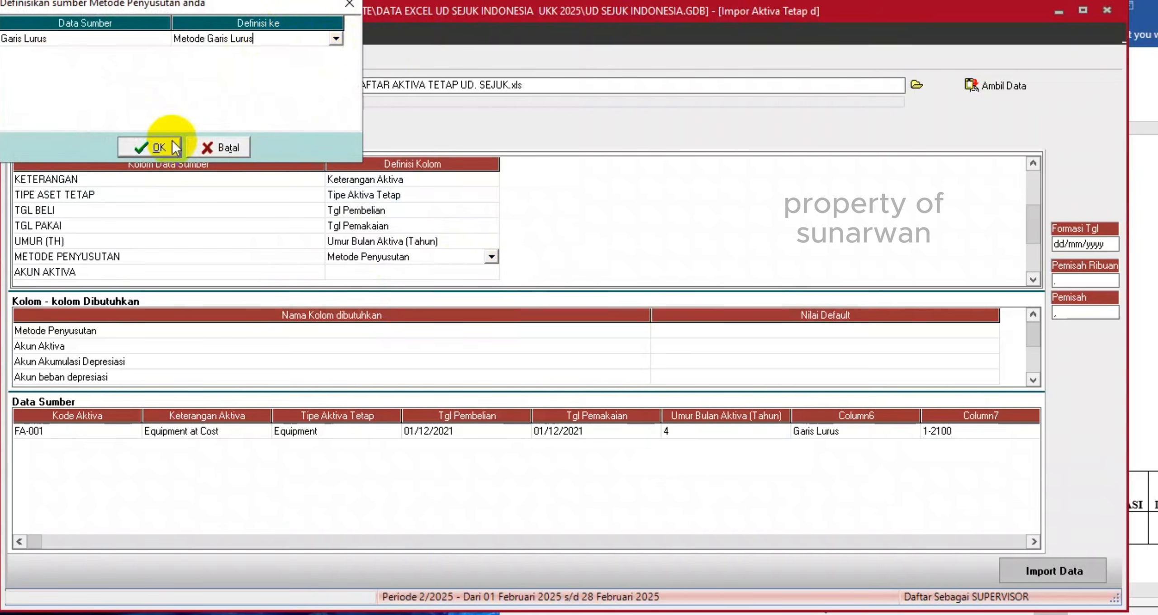
{"action": "left_click", "coordinate": [146, 150]}
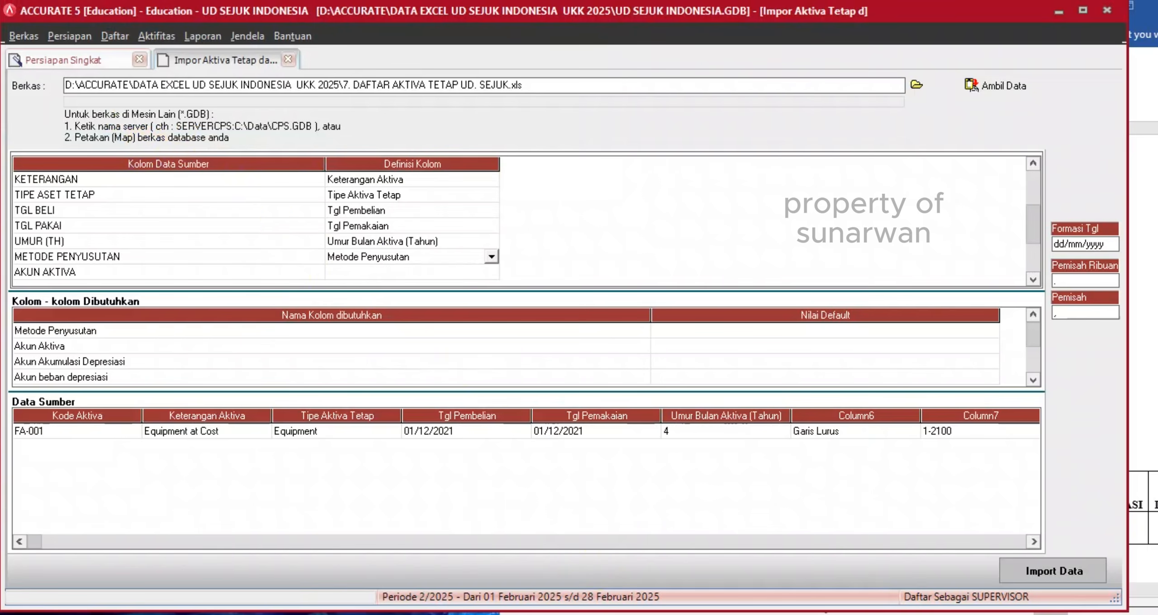
Map AKUN AKTIVA to Akun Aktiva, linking 1-2100 to the Equipment at Cost account.
{"action": "key", "text": "Return"}
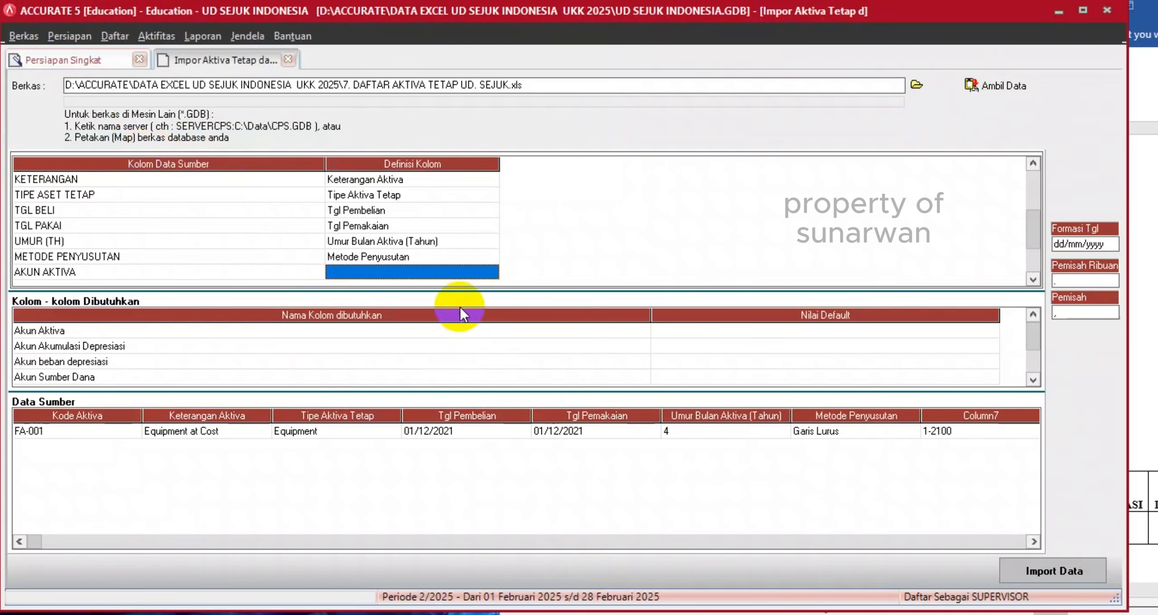
{"action": "left_click", "coordinate": [468, 276]}
{"action": "left_click", "coordinate": [492, 274]}
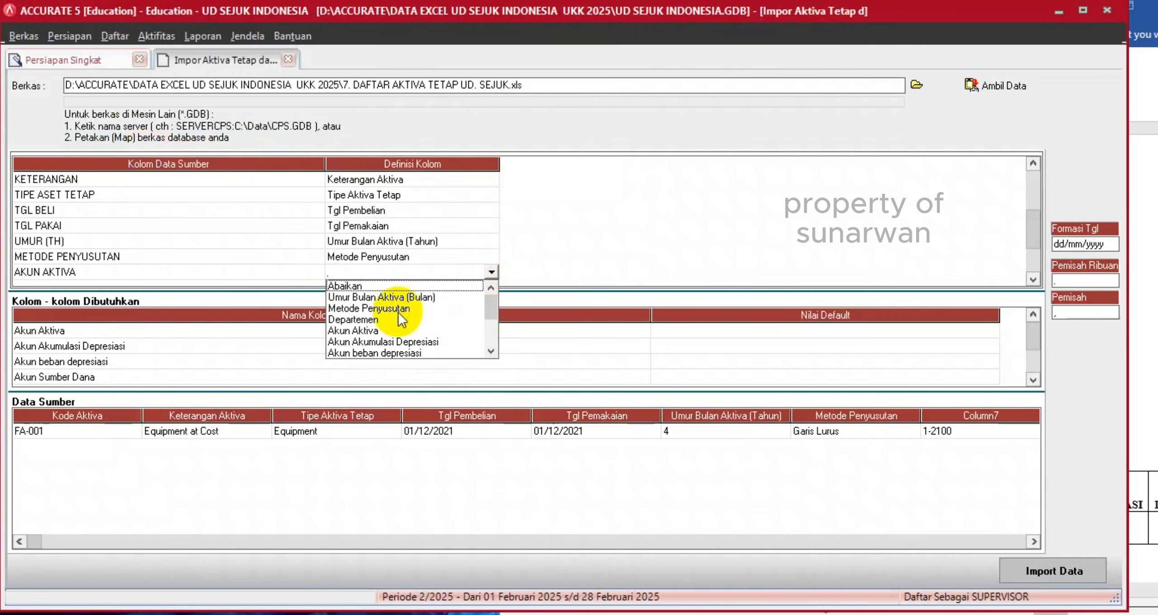
{"action": "left_click", "coordinate": [366, 332]}
{"action": "left_click", "coordinate": [297, 39]}
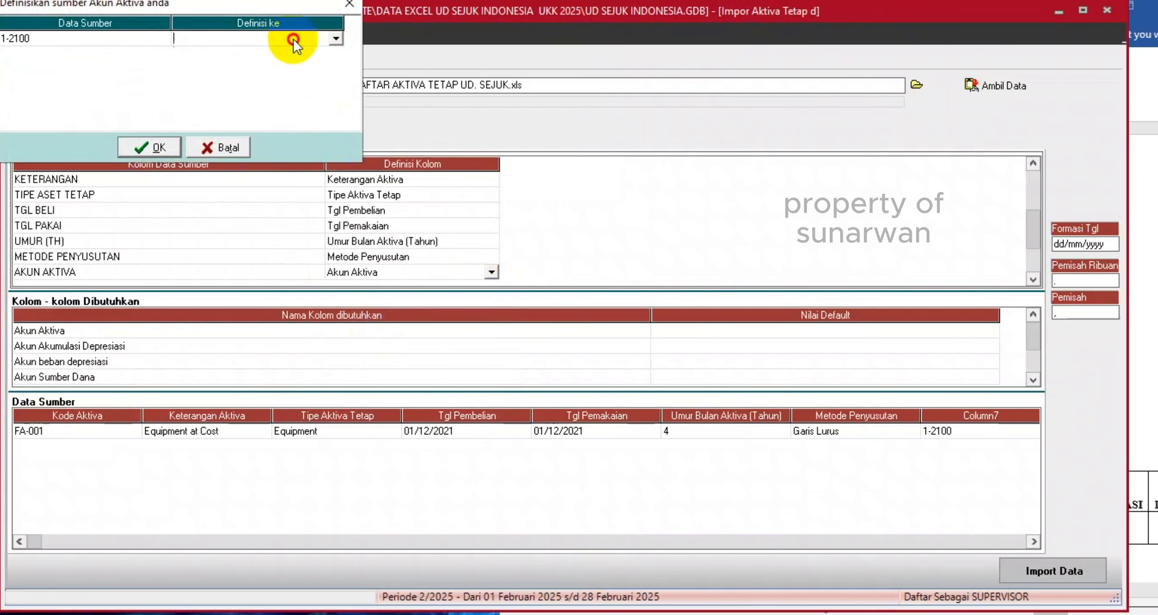
{"action": "left_click", "coordinate": [336, 38]}
{"action": "left_click", "coordinate": [291, 53]}
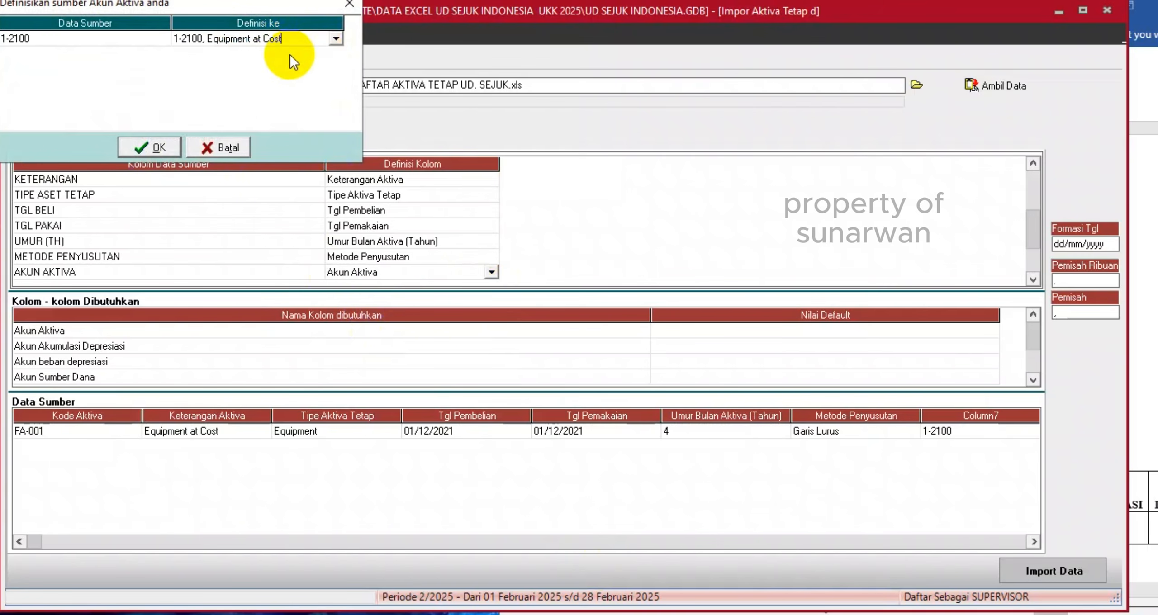
{"action": "left_click", "coordinate": [153, 146]}
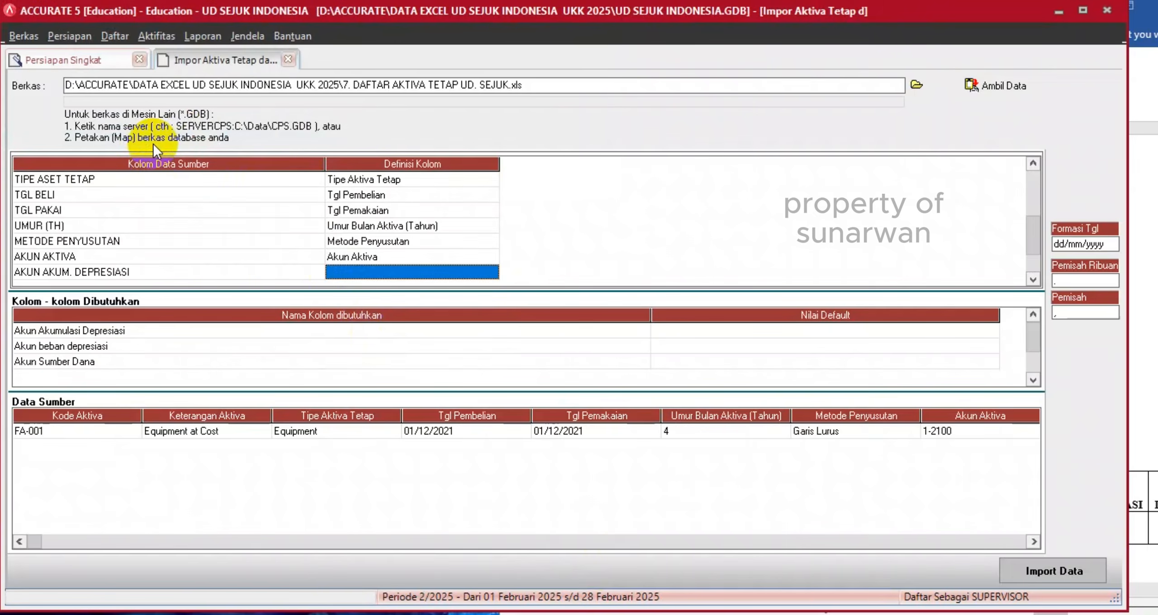
Map AKUN AKUM. DEPRESIASI to Akun Akumulasi Depresiasi using account 1-2110 Equipment Accum Dep.
{"action": "left_click", "coordinate": [450, 276]}
{"action": "left_click", "coordinate": [490, 273]}
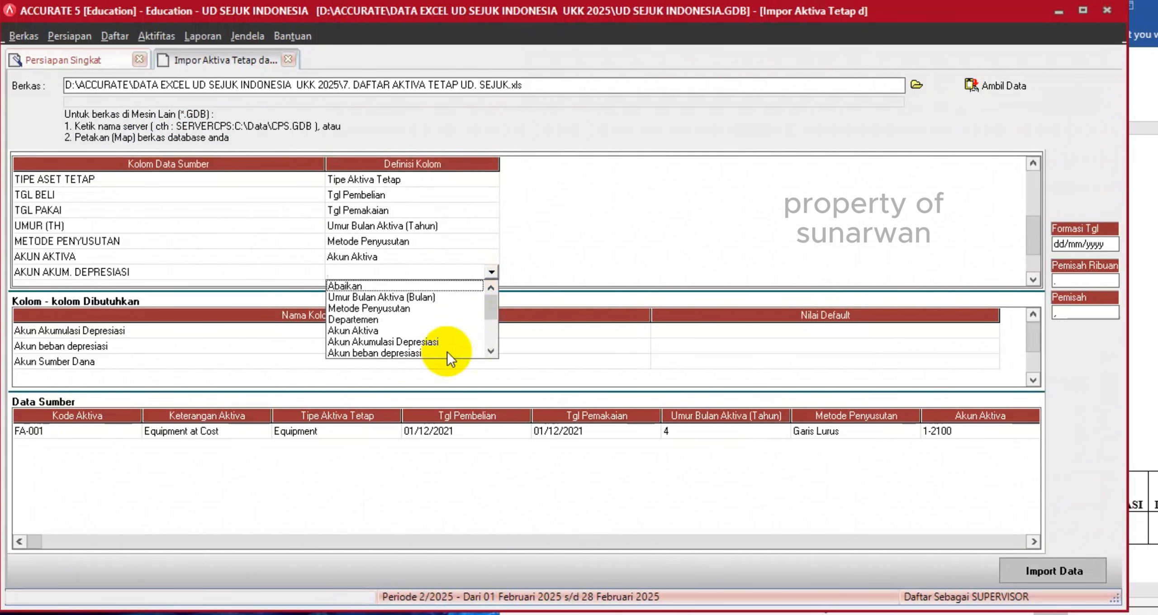
{"action": "left_click", "coordinate": [416, 343]}
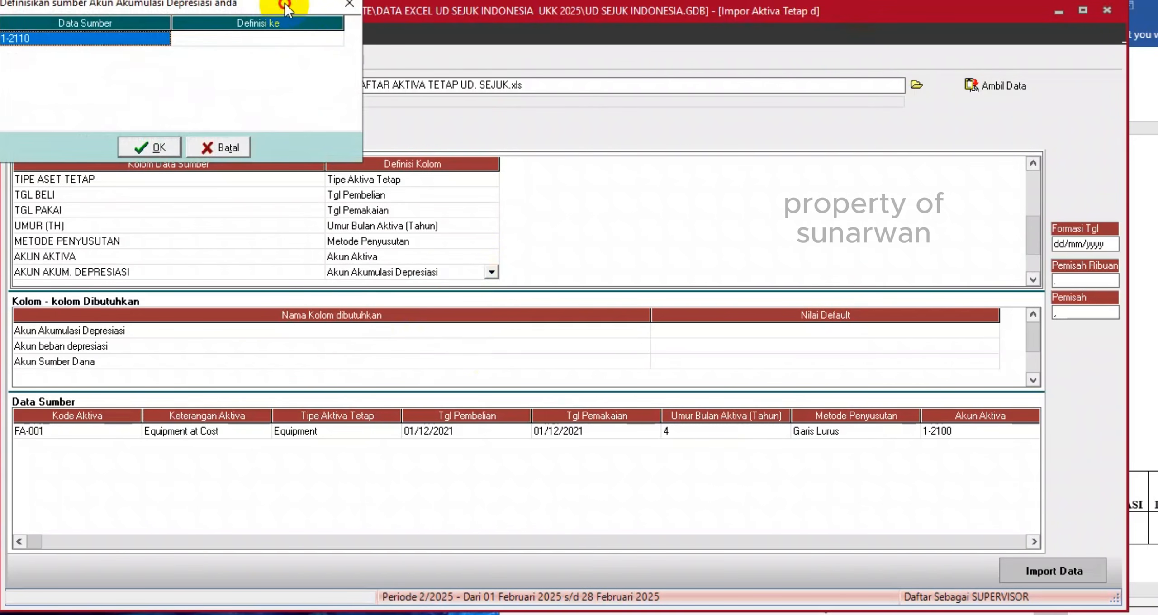
{"action": "left_click_drag", "start_coordinate": [281, 6], "coordinate": [336, 30]}
{"action": "left_click", "coordinate": [334, 63]}
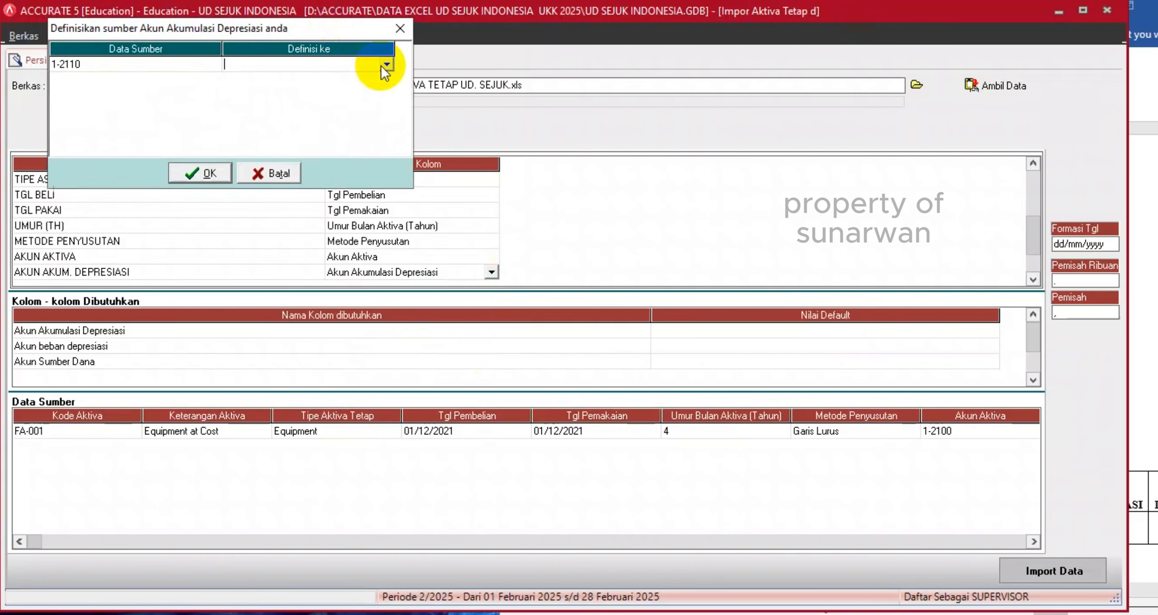
{"action": "left_click", "coordinate": [386, 66]}
{"action": "left_click", "coordinate": [353, 78]}
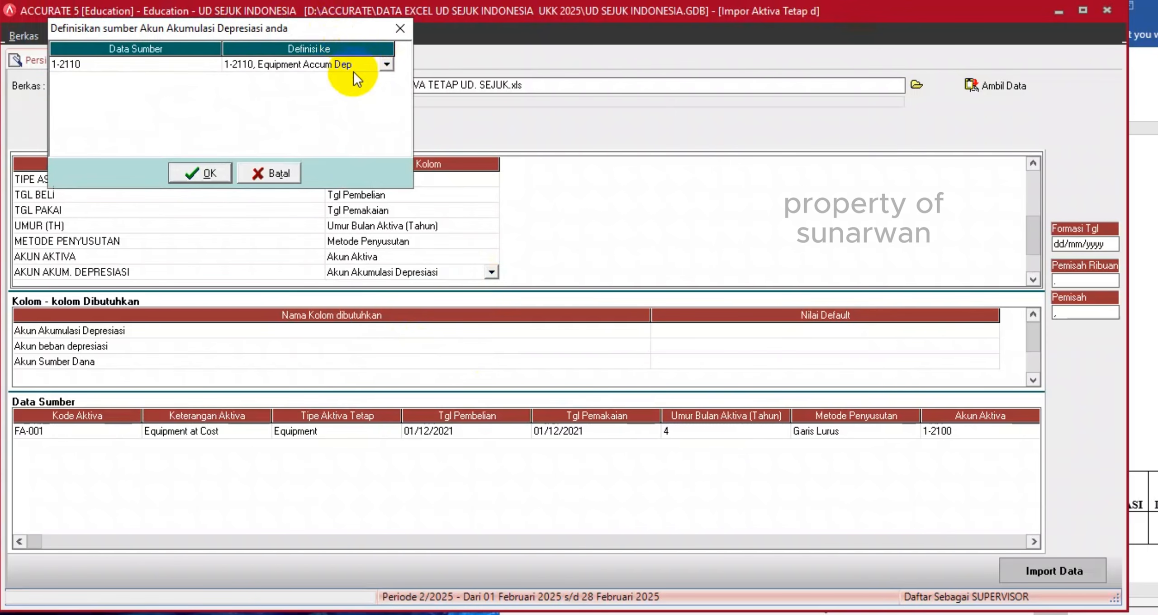
{"action": "key", "text": "Return"}
{"action": "left_click", "coordinate": [209, 172]}
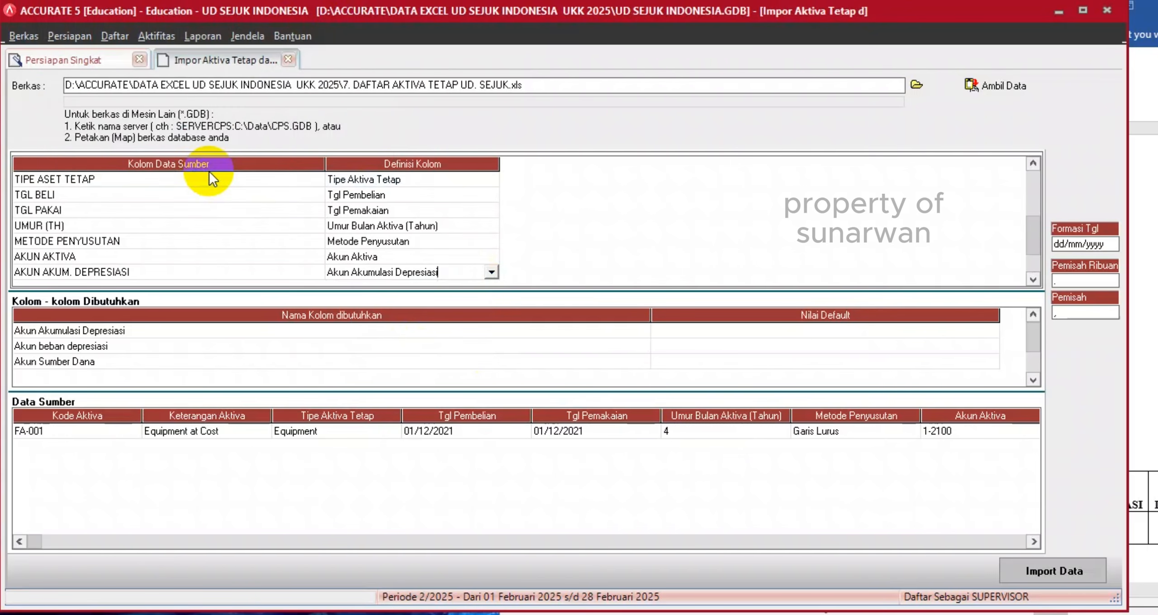
Map AKUN BEBAN DEPRESIASI to Akun beban depresiasi using account 6-1400 Depreciation Expense.
{"action": "left_click", "coordinate": [463, 271]}
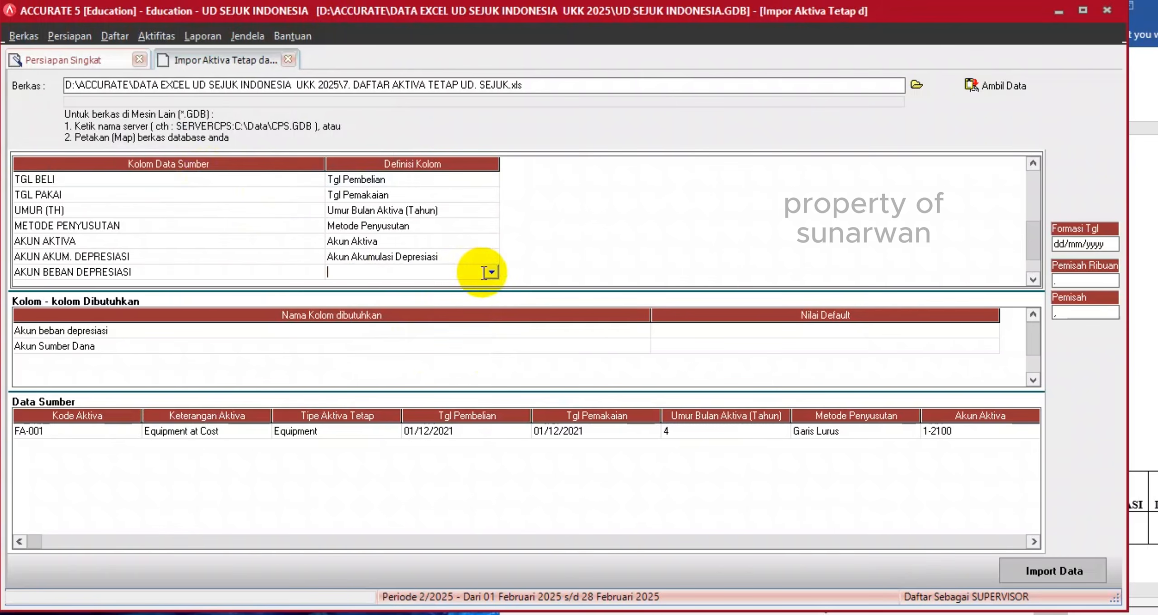
{"action": "left_click", "coordinate": [490, 272]}
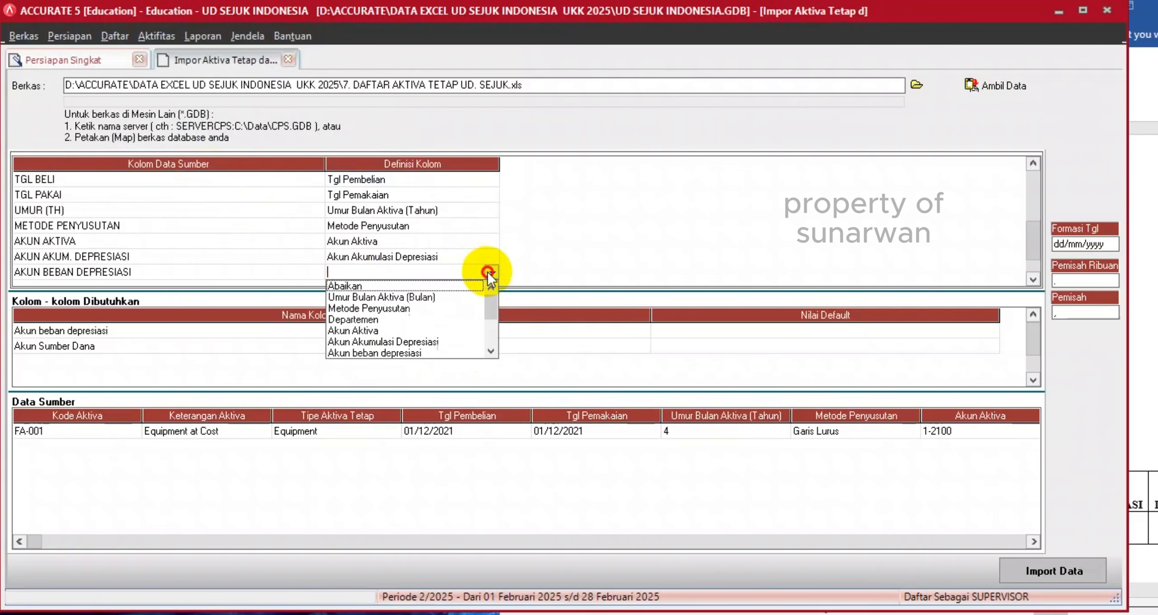
{"action": "left_click", "coordinate": [410, 353]}
{"action": "left_click", "coordinate": [302, 41]}
{"action": "left_click", "coordinate": [313, 39]}
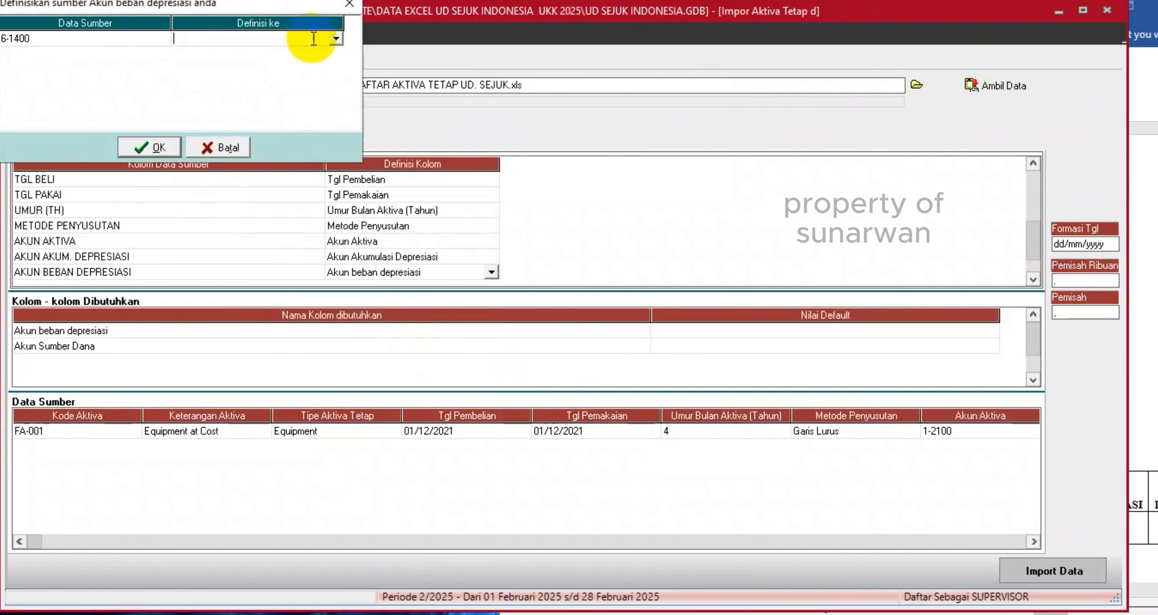
{"action": "left_click", "coordinate": [334, 39]}
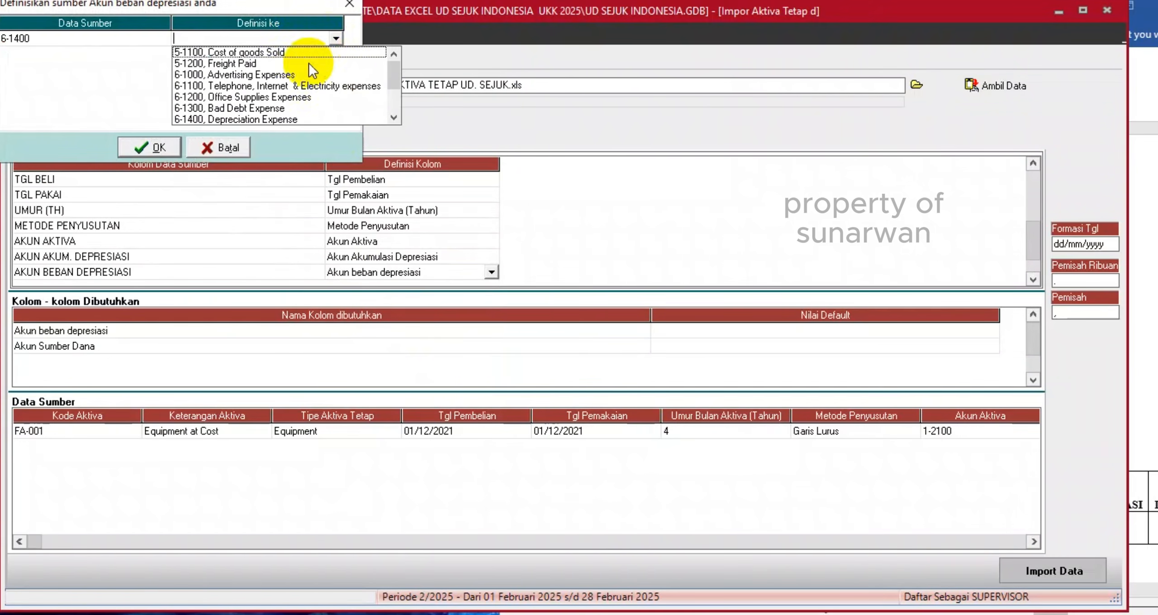
{"action": "left_click", "coordinate": [293, 121]}
{"action": "left_click", "coordinate": [149, 150]}
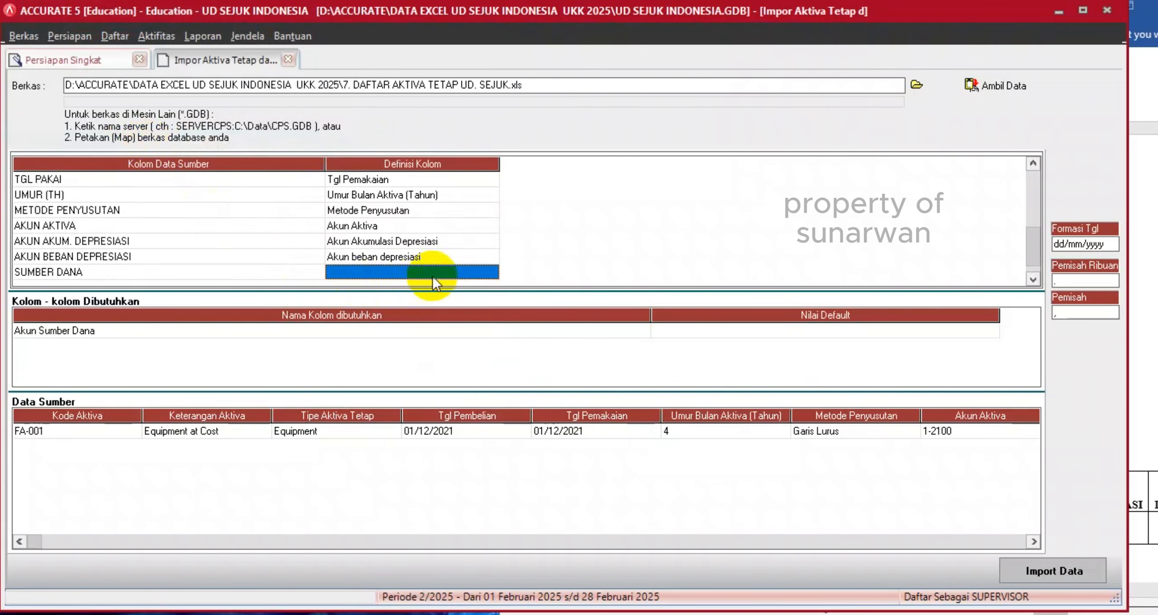
Map the SUMBER DANA column to Sumber Dana.
{"action": "left_click", "coordinate": [441, 271]}
{"action": "left_click", "coordinate": [491, 274]}
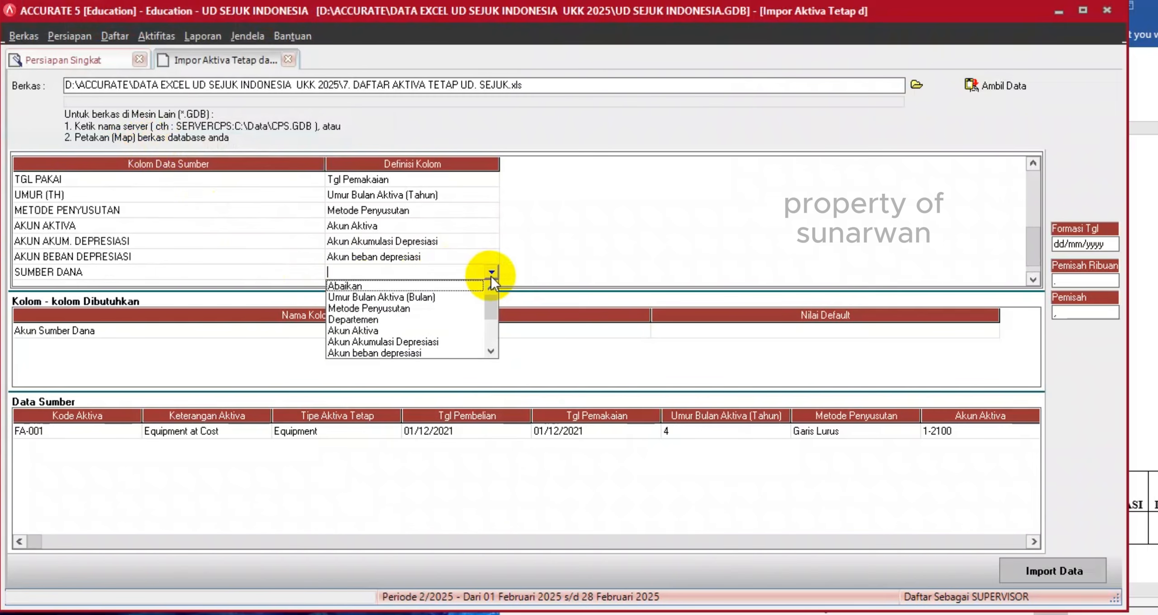
{"action": "left_click", "coordinate": [490, 352]}
{"action": "left_click", "coordinate": [490, 352]}
{"action": "left_click", "coordinate": [490, 352]}
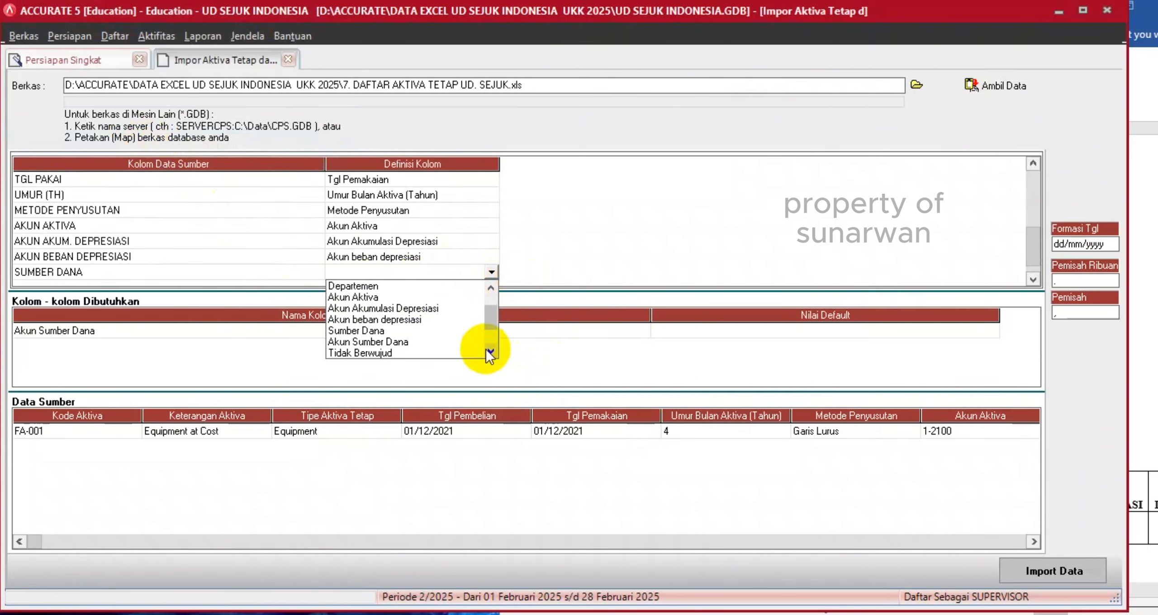
{"action": "left_click", "coordinate": [387, 331]}
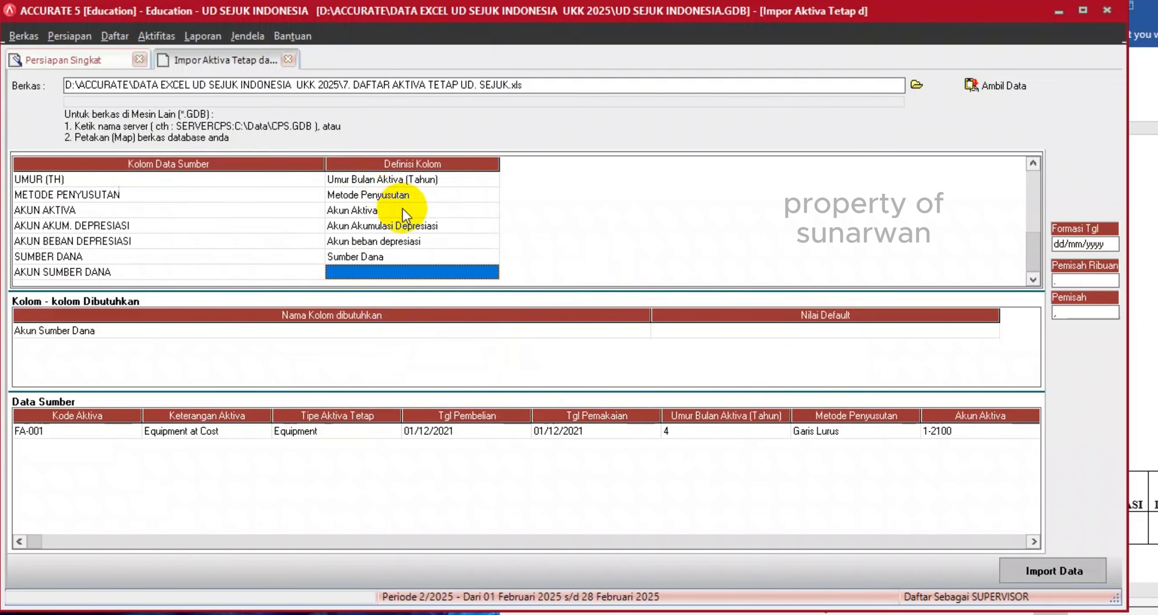
Map AKUN SUMBER DANA to Akun Sumber Dana, linking Opening Balance Equity to account 310001.
{"action": "left_click", "coordinate": [488, 274]}
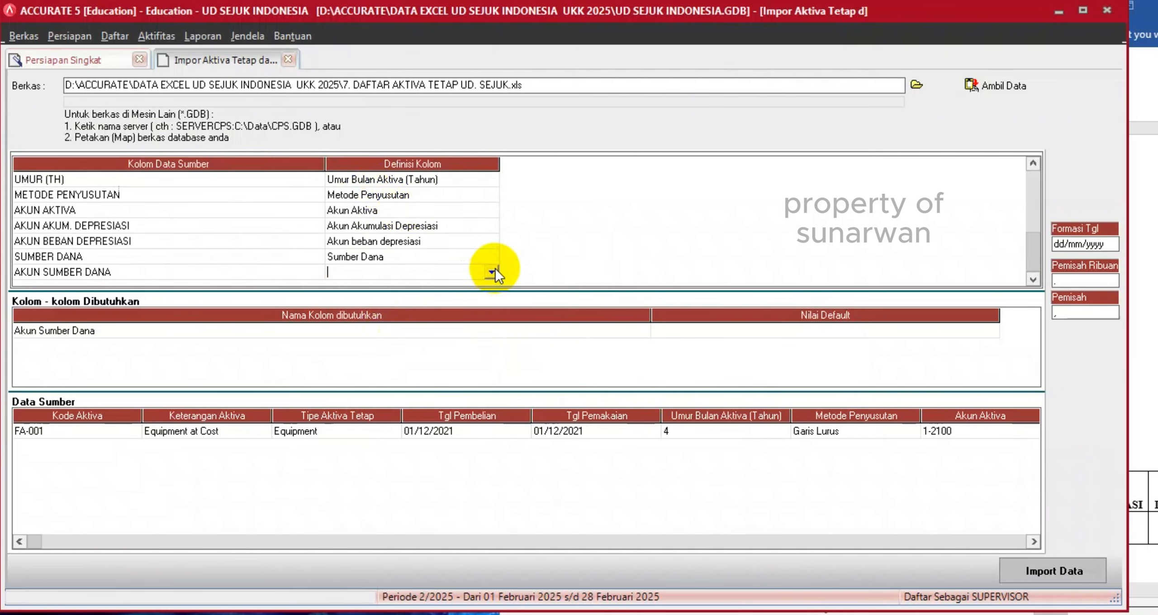
{"action": "left_click", "coordinate": [492, 269]}
{"action": "scroll", "coordinate": [423, 354], "scroll_direction": "down", "scroll_amount": 3}
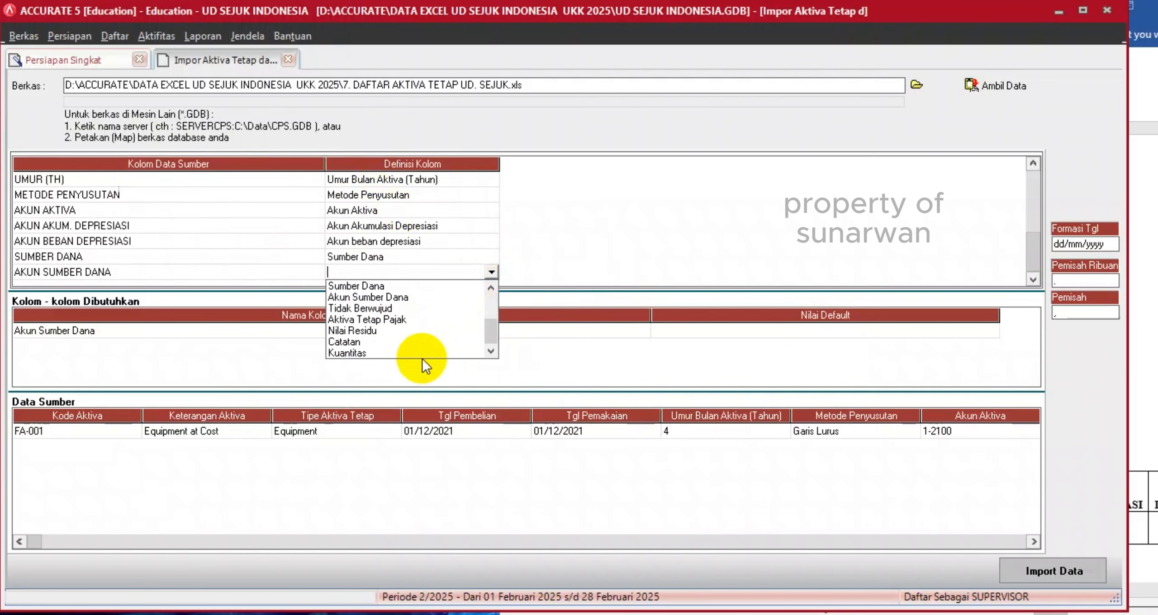
{"action": "scroll", "coordinate": [399, 331], "scroll_direction": "up", "scroll_amount": 1}
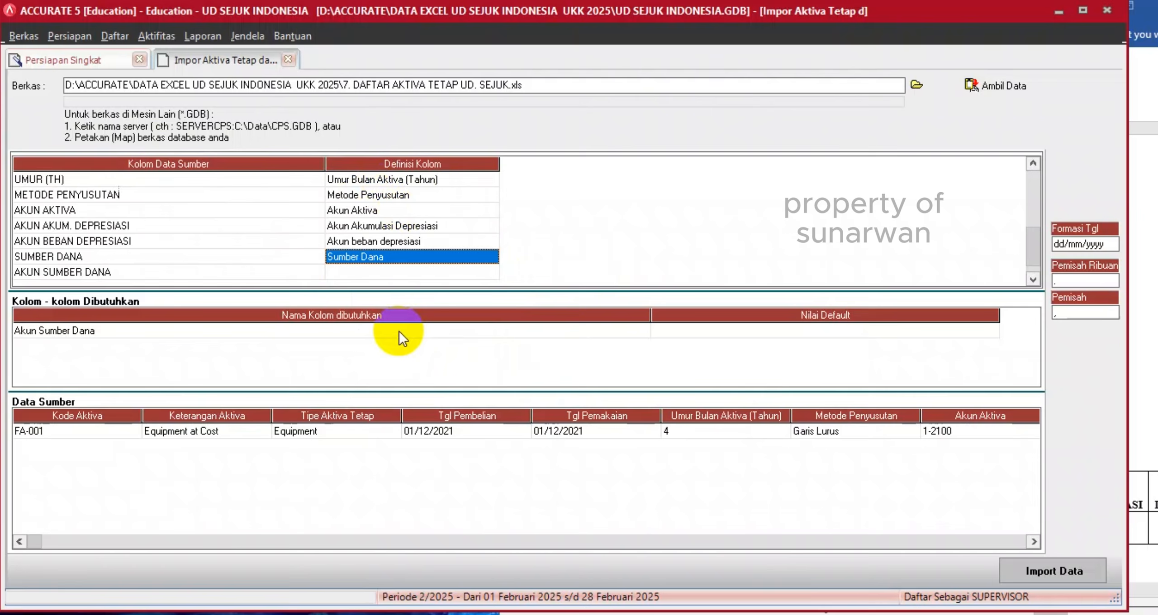
{"action": "left_click", "coordinate": [457, 271]}
{"action": "left_click", "coordinate": [471, 271]}
{"action": "left_click", "coordinate": [491, 270]}
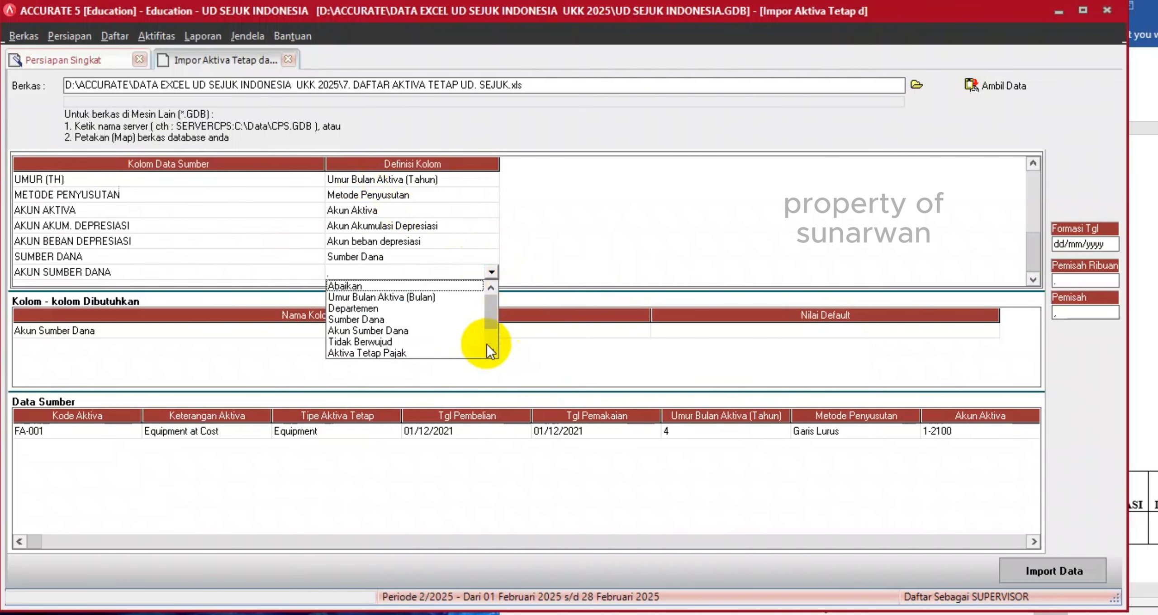
{"action": "left_click", "coordinate": [390, 330]}
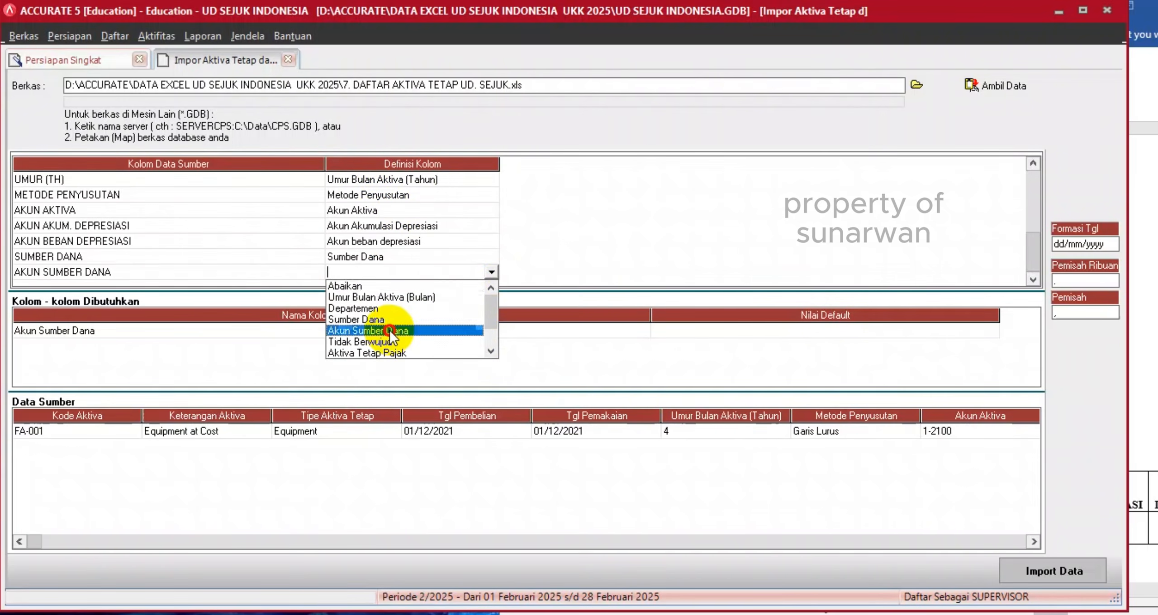
{"action": "left_click", "coordinate": [242, 41]}
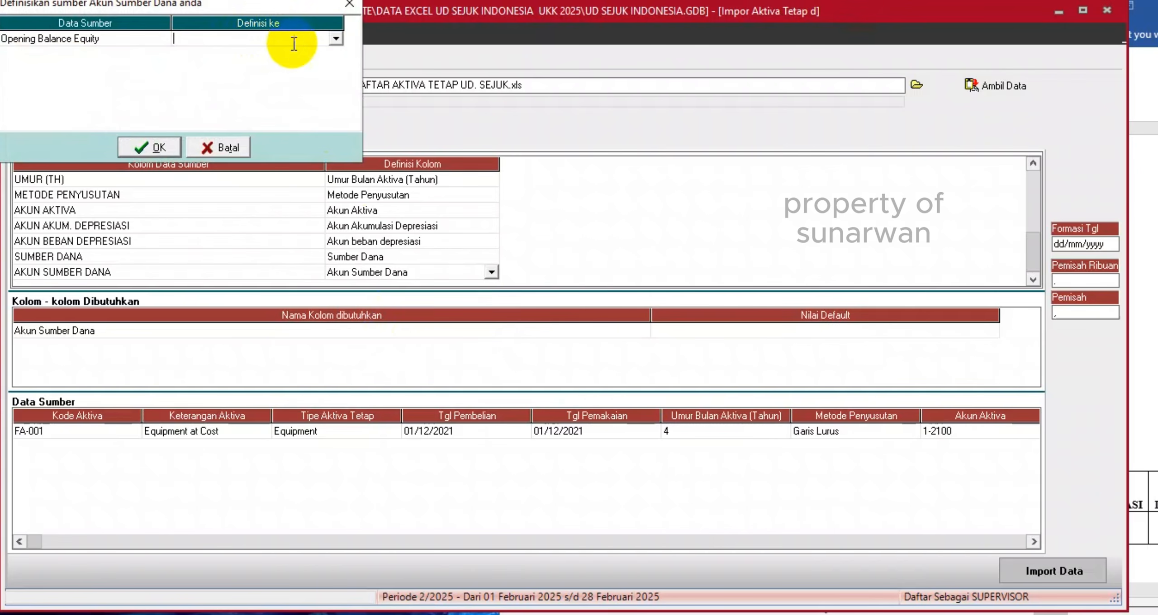
{"action": "left_click", "coordinate": [336, 38]}
{"action": "left_click", "coordinate": [295, 63]}
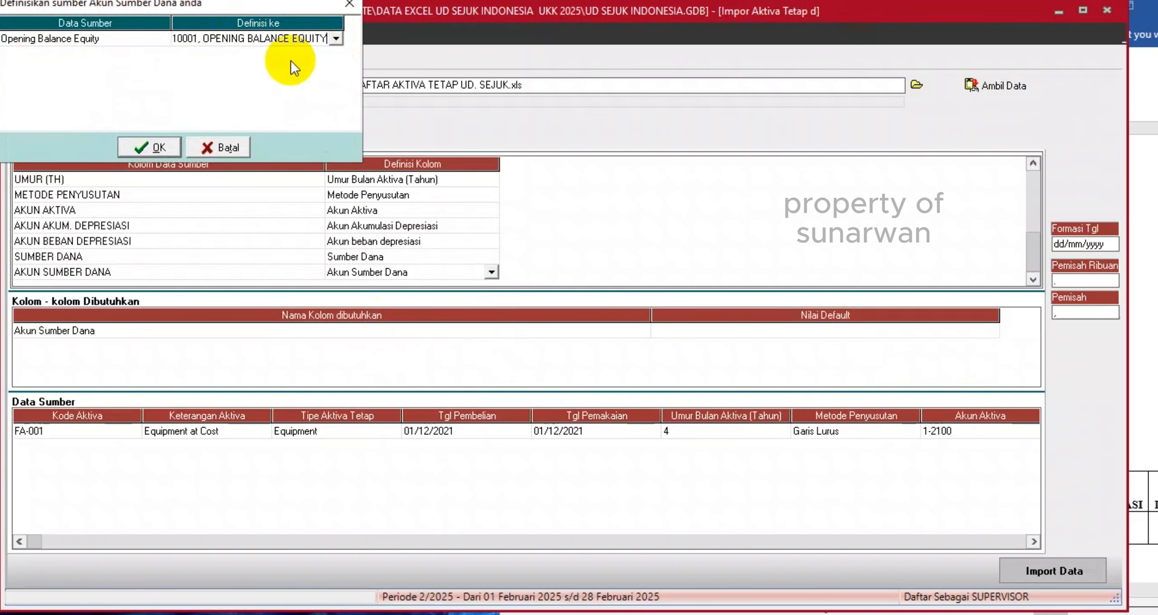
{"action": "left_click", "coordinate": [152, 148]}
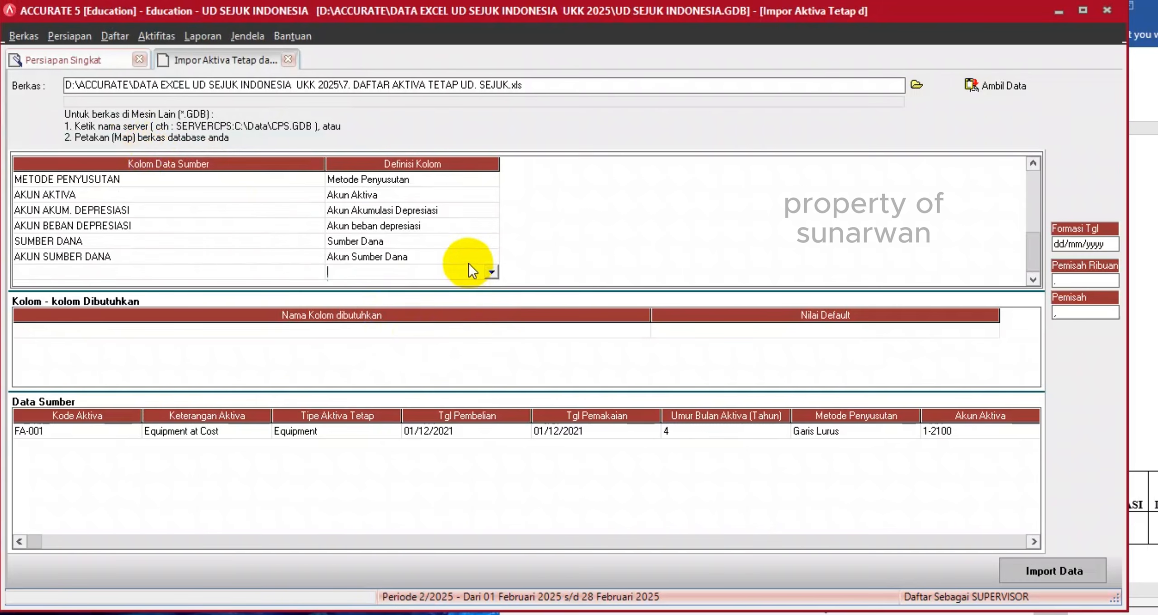
Review the column mappings and import asset FA-001 Equipment at Cost (1 imported, 0 failed).
{"action": "scroll", "coordinate": [469, 263], "scroll_direction": "up", "scroll_amount": 10}
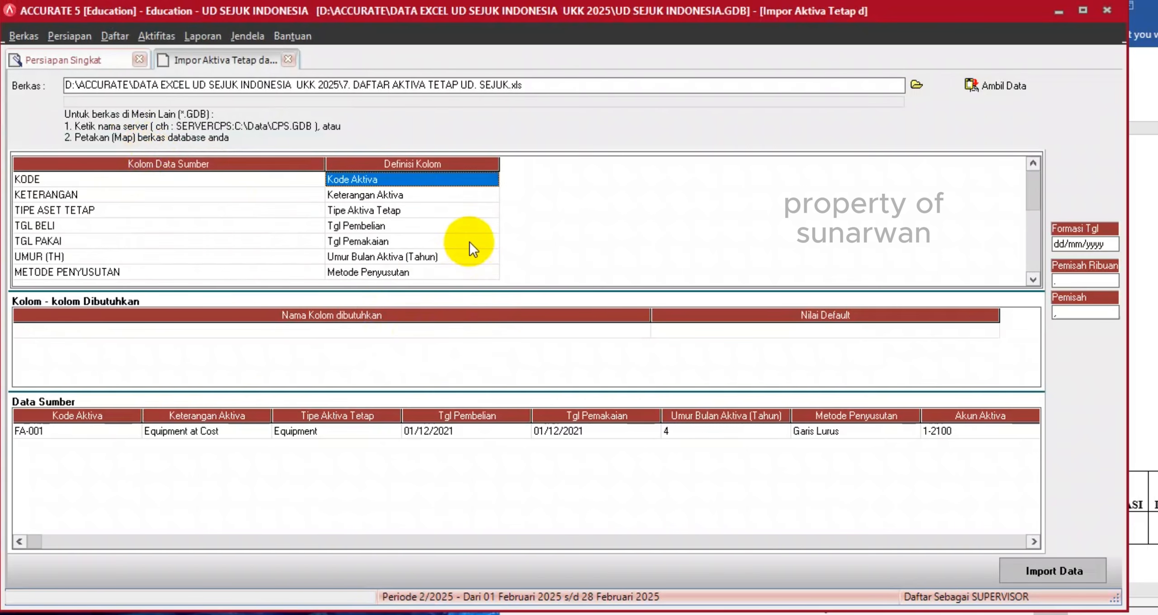
{"action": "left_click", "coordinate": [389, 199]}
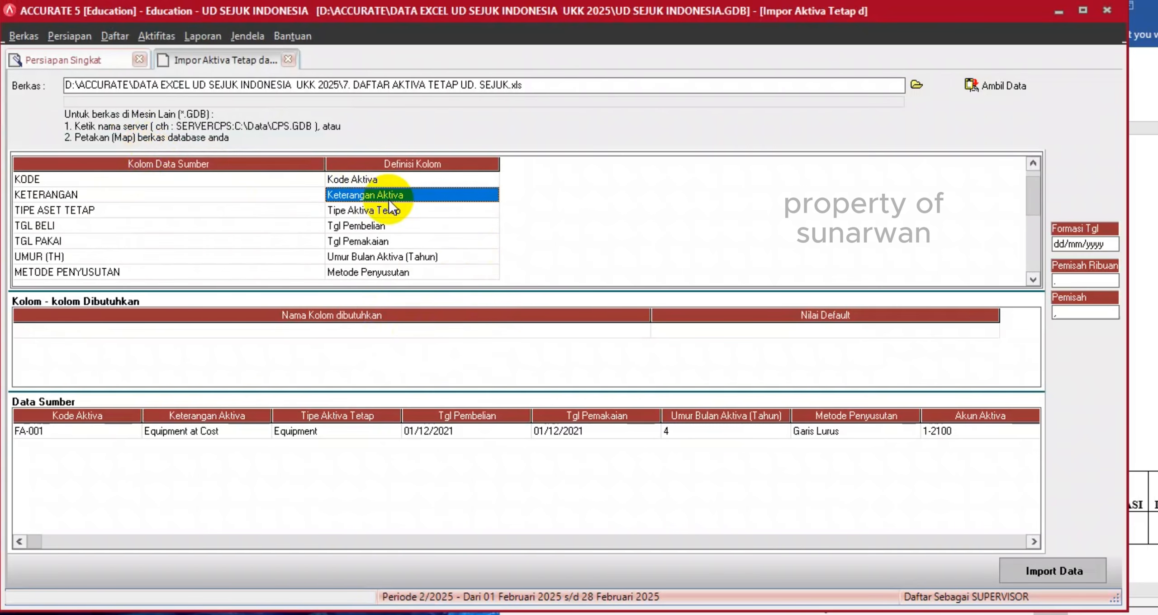
{"action": "key", "text": "Down"}
{"action": "key", "text": "Down"}
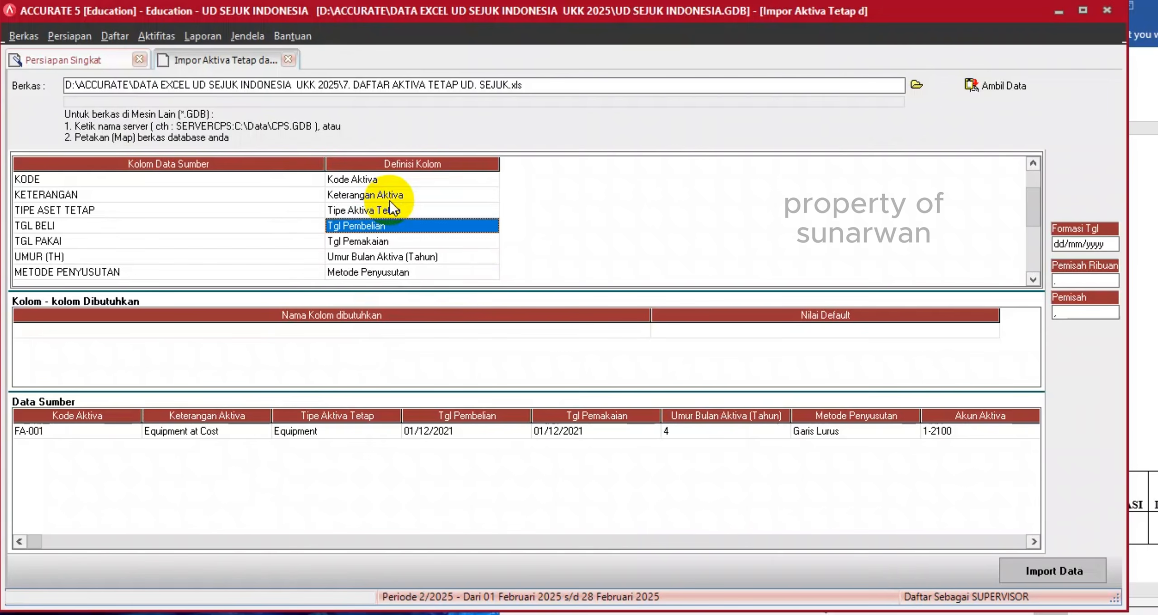
{"action": "key", "text": "Down"}
{"action": "key", "text": "Down"}
{"action": "key", "text": "Down"}
{"action": "key", "text": "Down"}
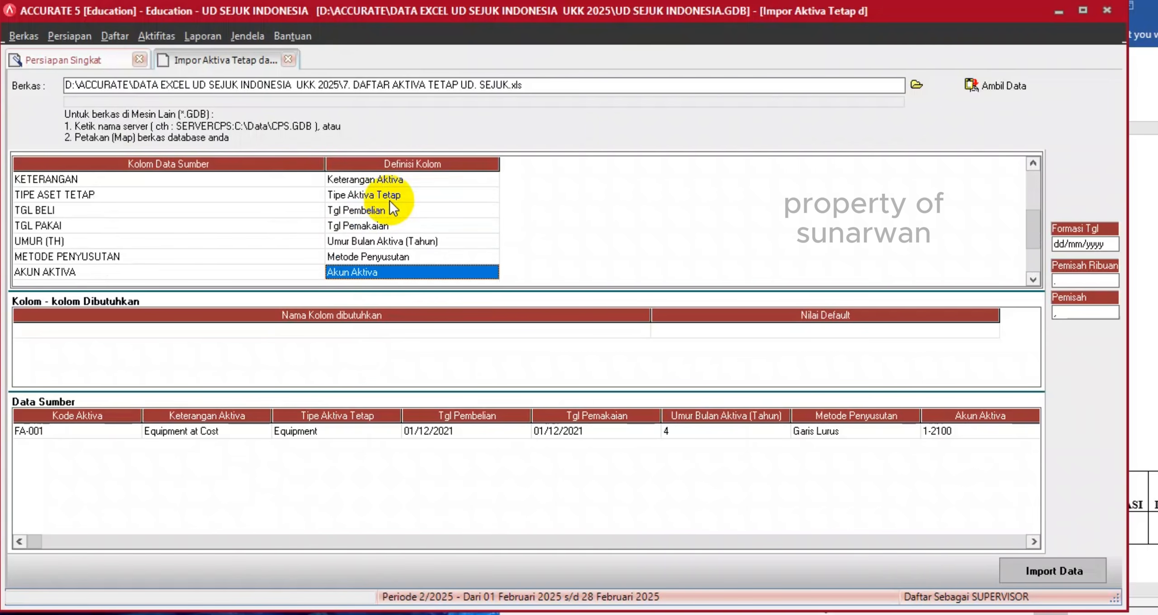
{"action": "key", "text": "Down"}
{"action": "key", "text": "Down"}
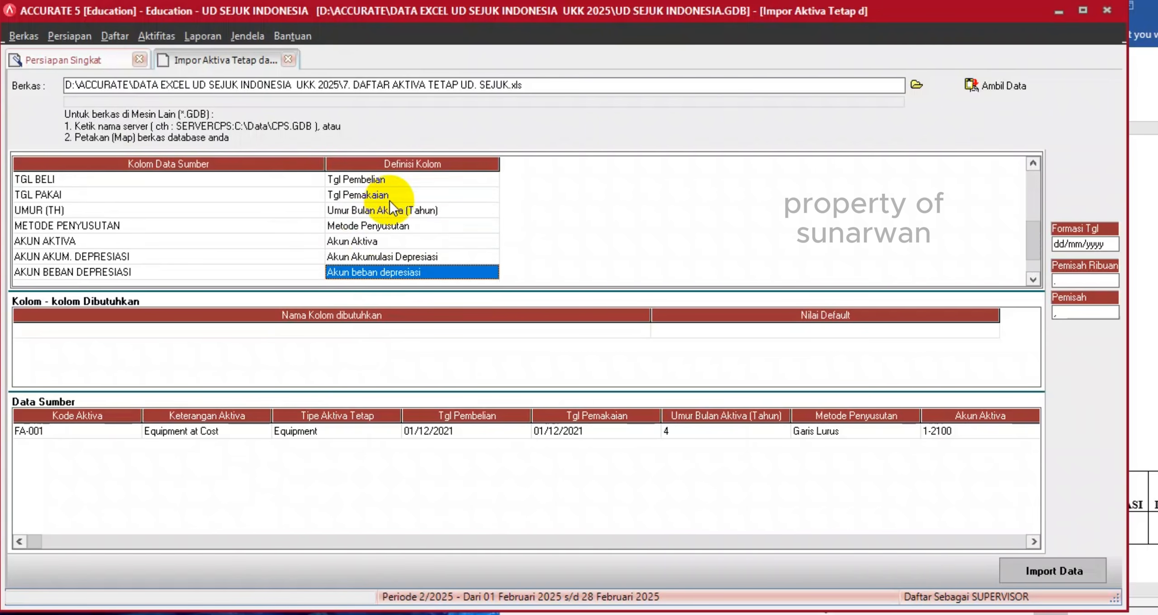
{"action": "key", "text": "Down"}
{"action": "key", "text": "Down"}
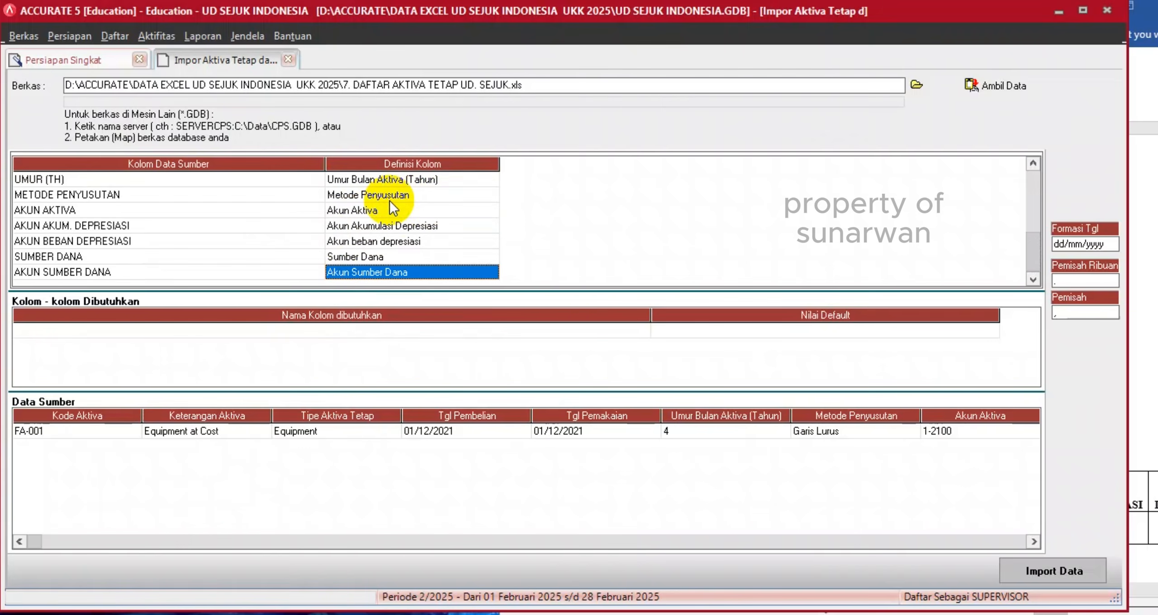
{"action": "key", "text": "Down"}
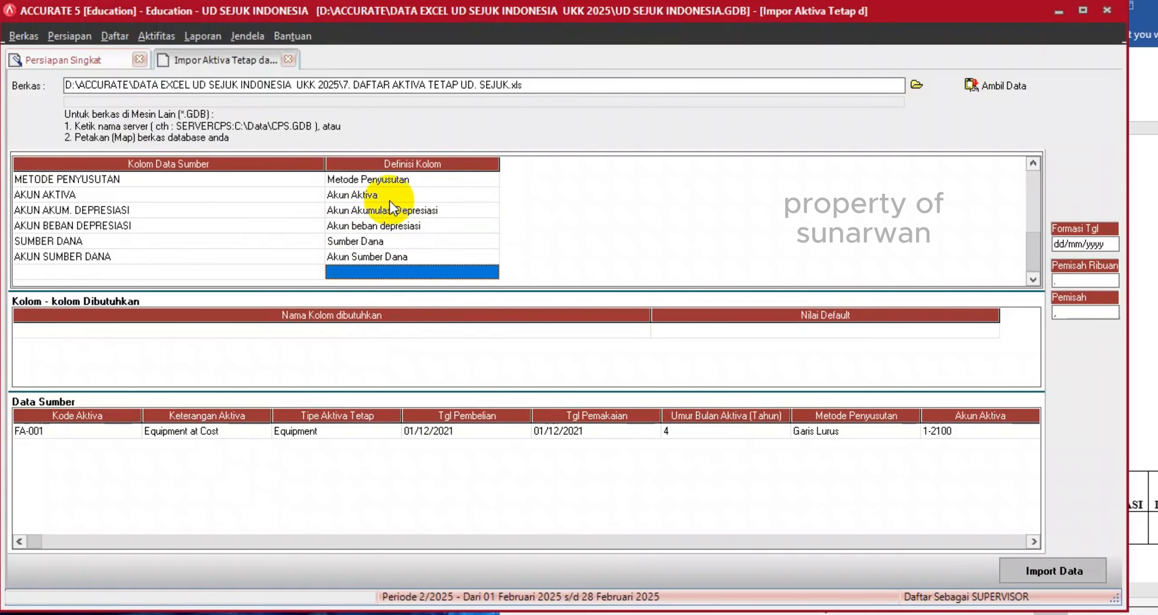
{"action": "left_click", "coordinate": [1065, 577]}
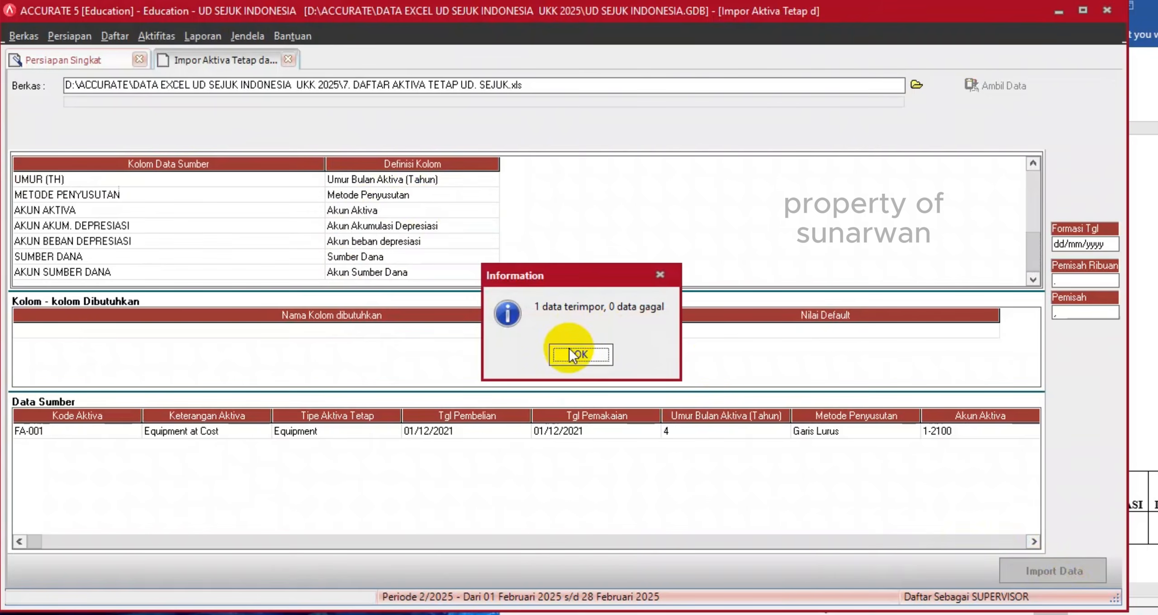
{"action": "left_click", "coordinate": [569, 349]}
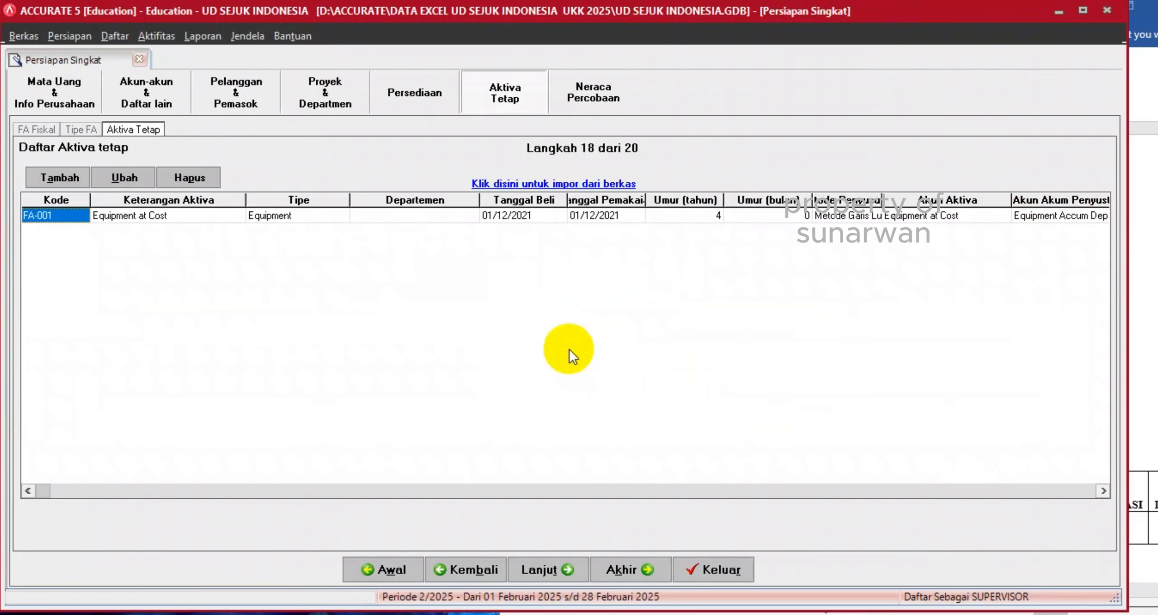
Check the Neraca Percobaan balances at 2.035.915.000 debit and credit, then continue to step 20.
{"action": "left_click", "coordinate": [549, 563]}
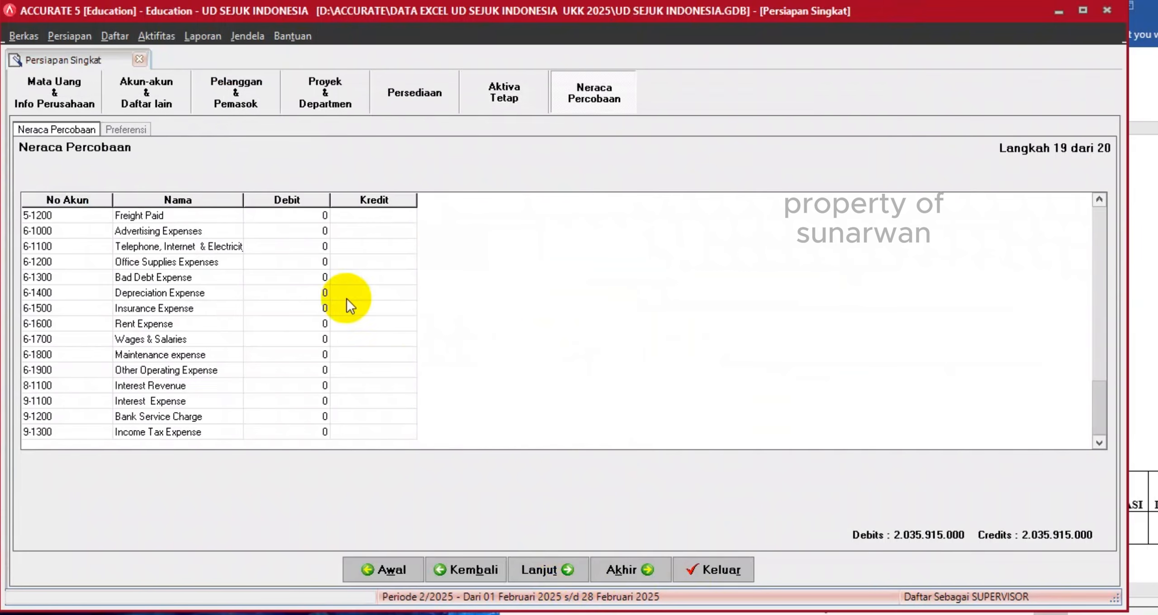
{"action": "left_click", "coordinate": [312, 262]}
{"action": "scroll", "coordinate": [312, 262], "scroll_direction": "down", "scroll_amount": 10}
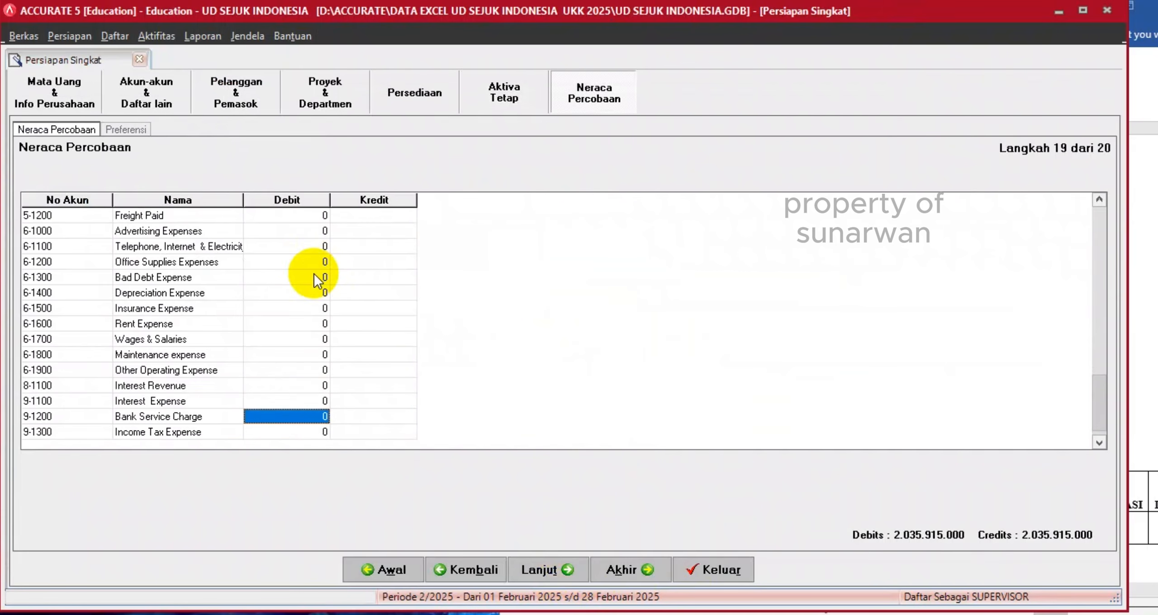
{"action": "scroll", "coordinate": [317, 279], "scroll_direction": "down", "scroll_amount": 1}
{"action": "scroll", "coordinate": [317, 277], "scroll_direction": "up", "scroll_amount": 20}
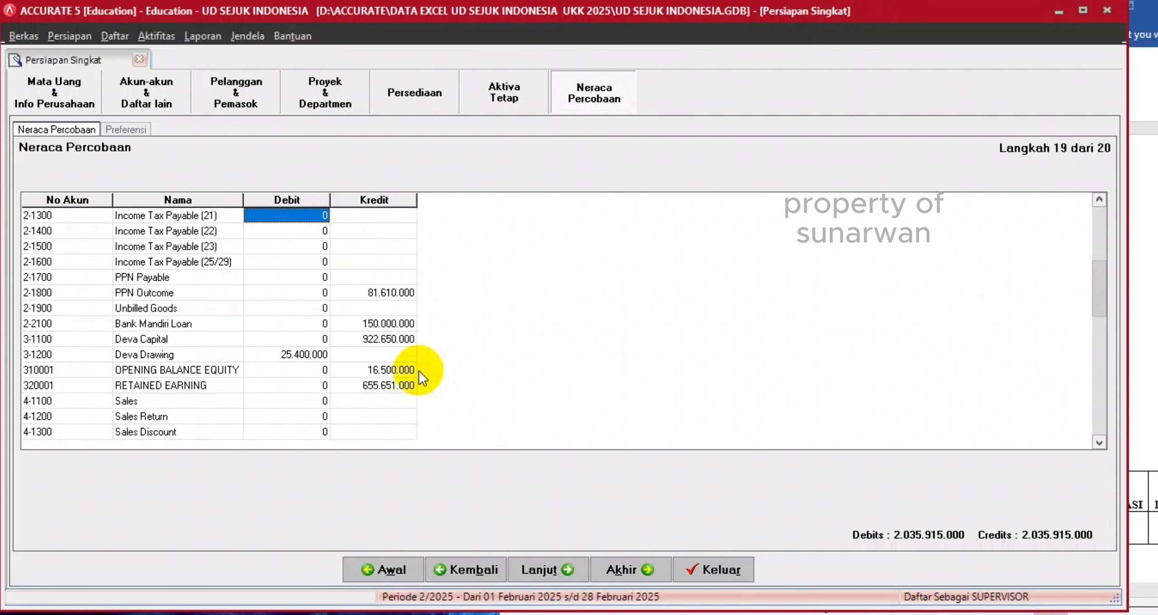
{"action": "scroll", "coordinate": [419, 371], "scroll_direction": "up", "scroll_amount": 14}
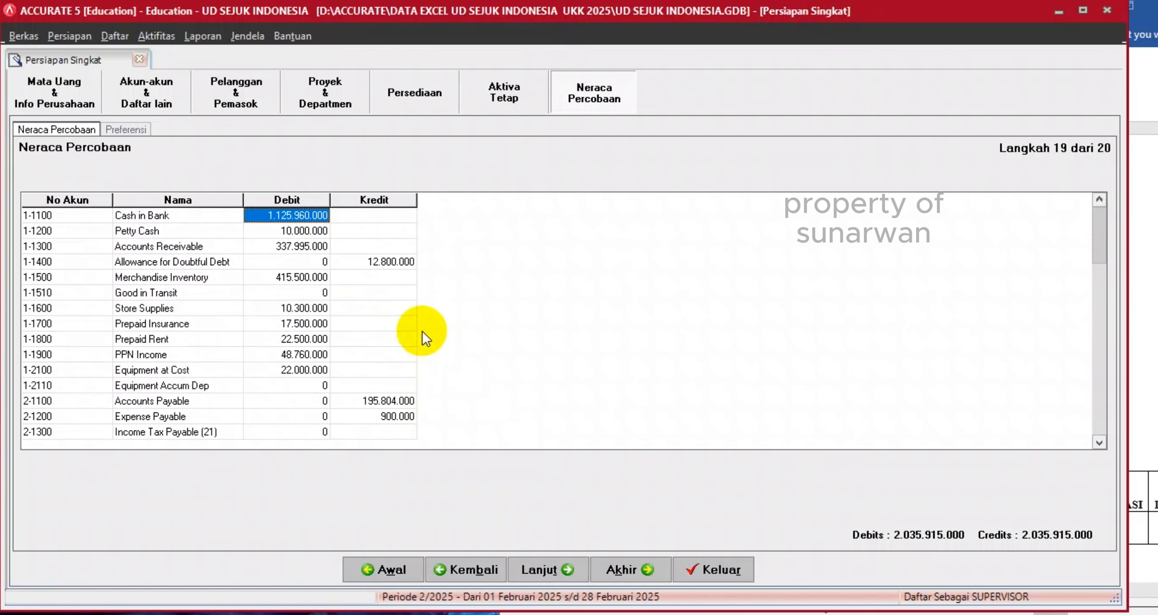
{"action": "scroll", "coordinate": [422, 334], "scroll_direction": "down", "scroll_amount": 20}
{"action": "scroll", "coordinate": [429, 317], "scroll_direction": "down", "scroll_amount": 20}
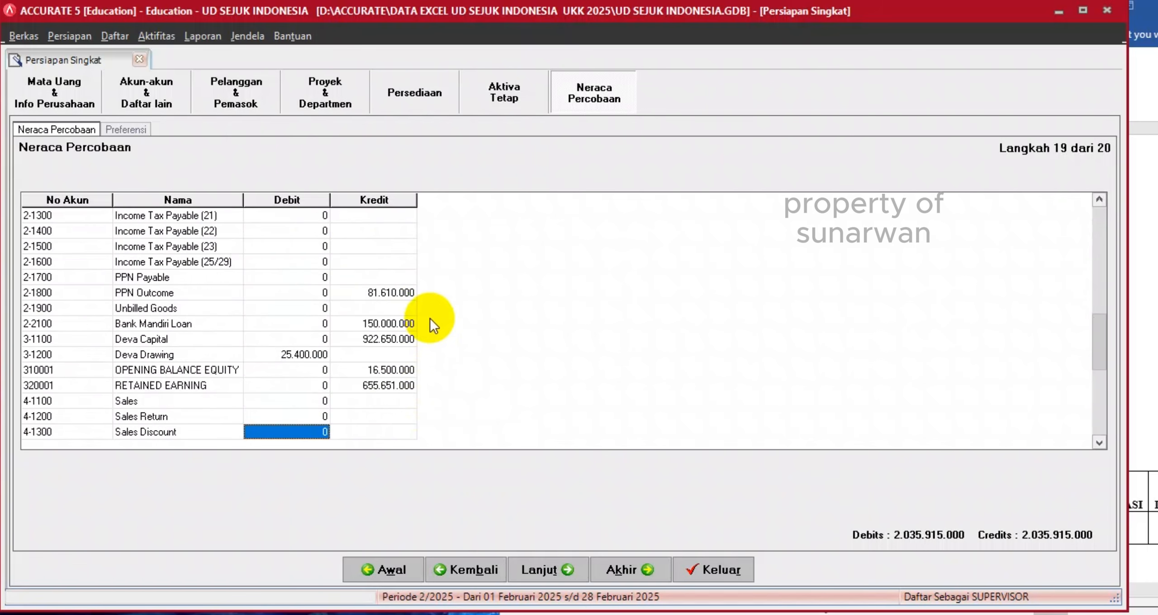
{"action": "scroll", "coordinate": [431, 309], "scroll_direction": "up", "scroll_amount": 20}
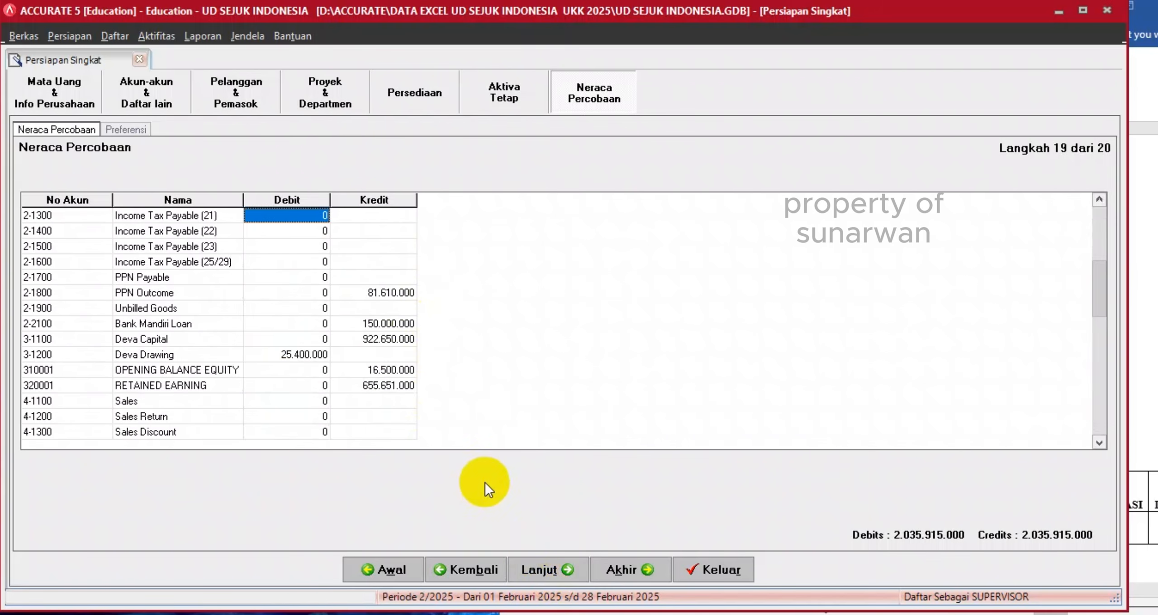
{"action": "left_click", "coordinate": [548, 572]}
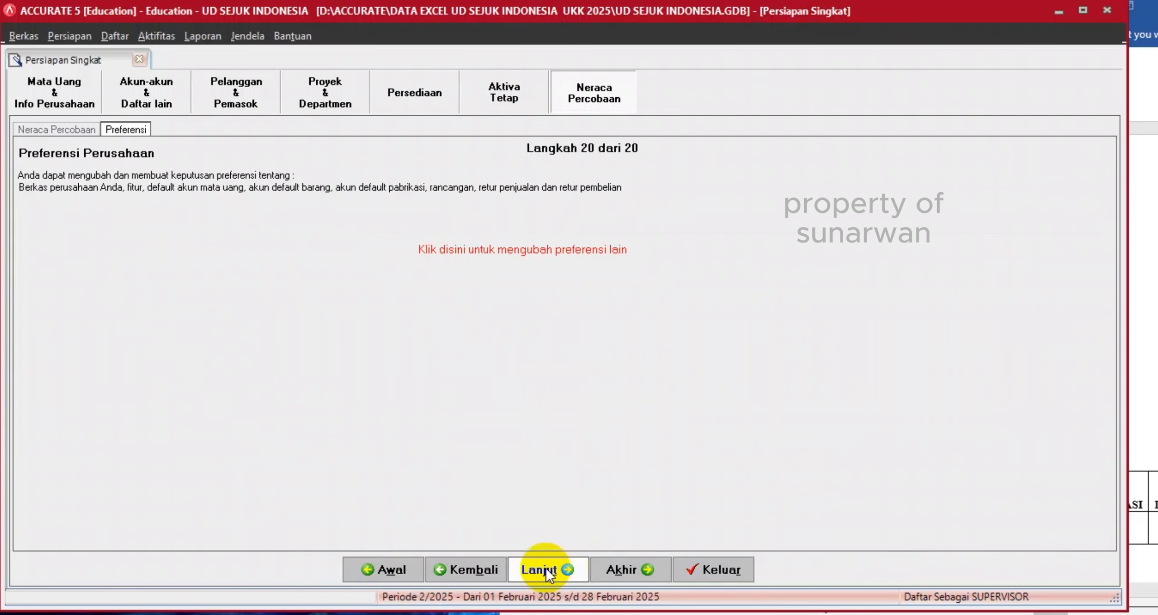
Finish the Persiapan Singkat wizard from the Selamat page, returning to the main workspace.
{"action": "left_click", "coordinate": [549, 573]}
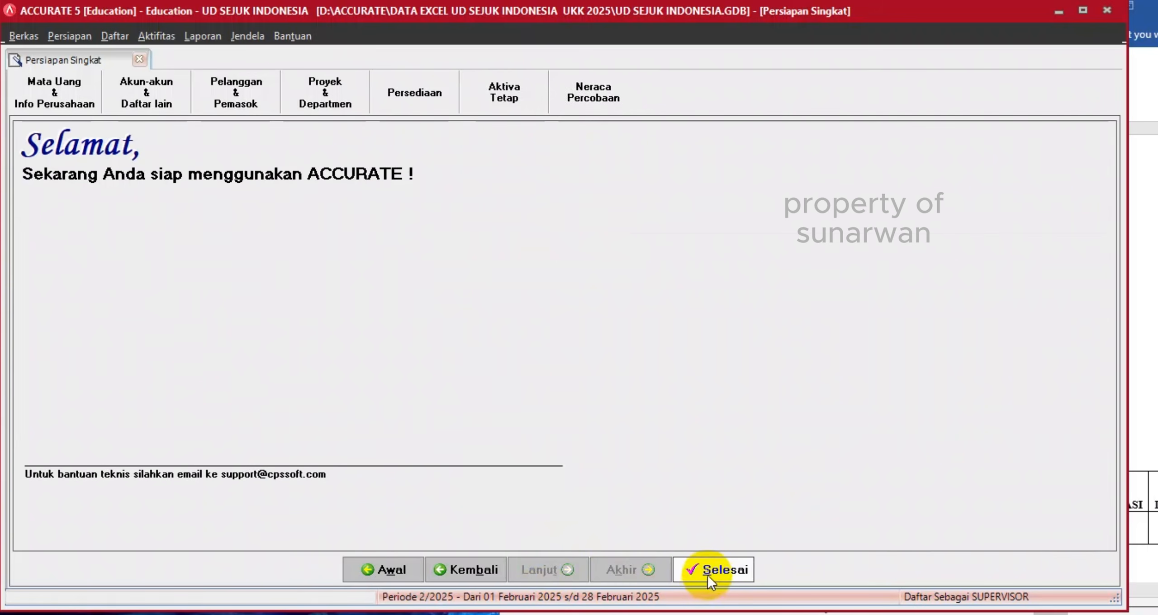
{"action": "left_click", "coordinate": [708, 573]}
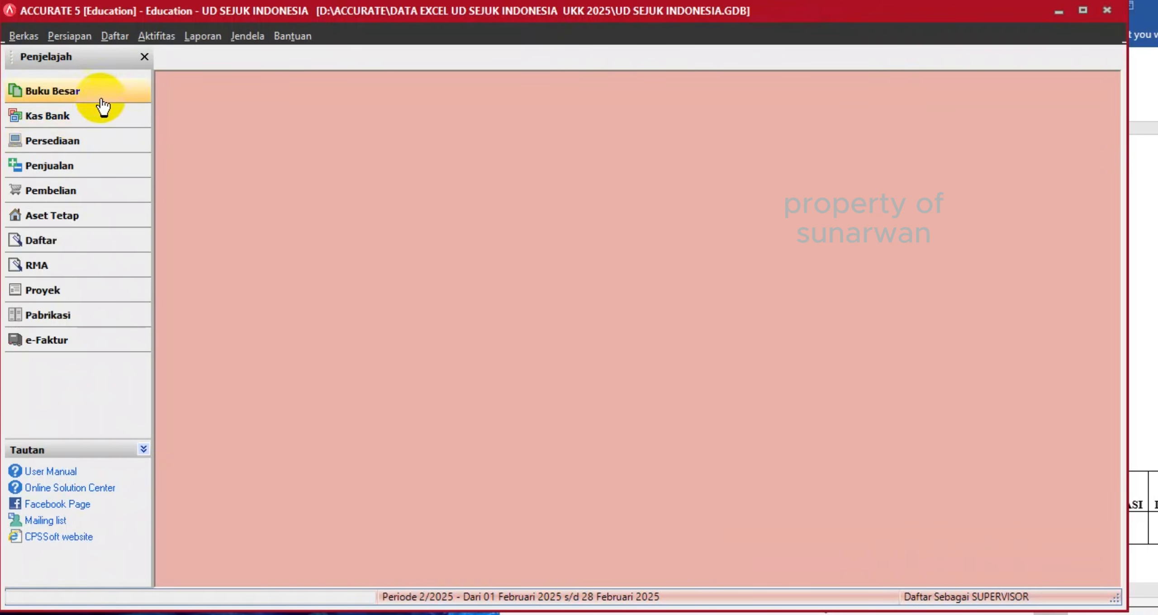
Run Proses Akhir Bulan for Nopember 2024 on the RUPIAH currency and acknowledge completion.
{"action": "left_click", "coordinate": [144, 37]}
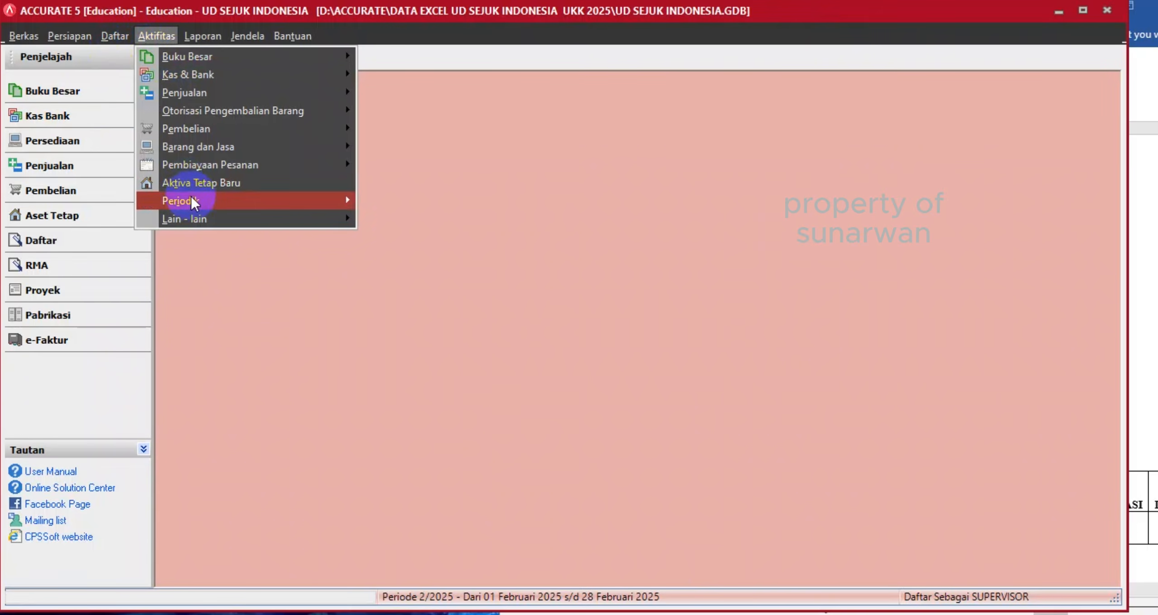
{"action": "left_click", "coordinate": [375, 199]}
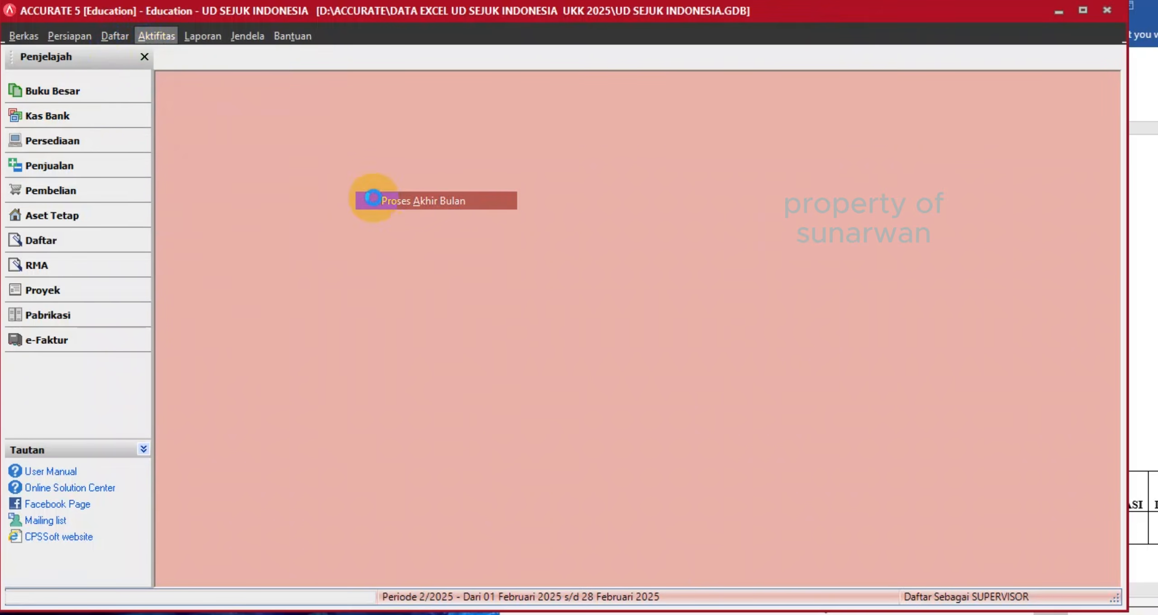
{"action": "left_click", "coordinate": [445, 211]}
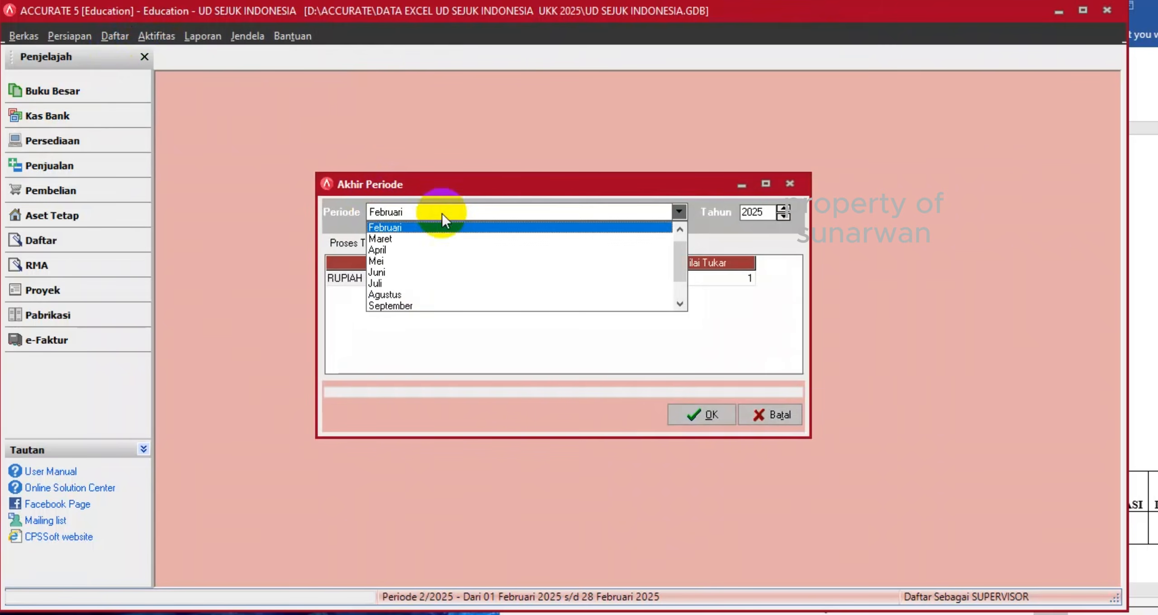
{"action": "left_click_drag", "start_coordinate": [680, 253], "coordinate": [682, 293]}
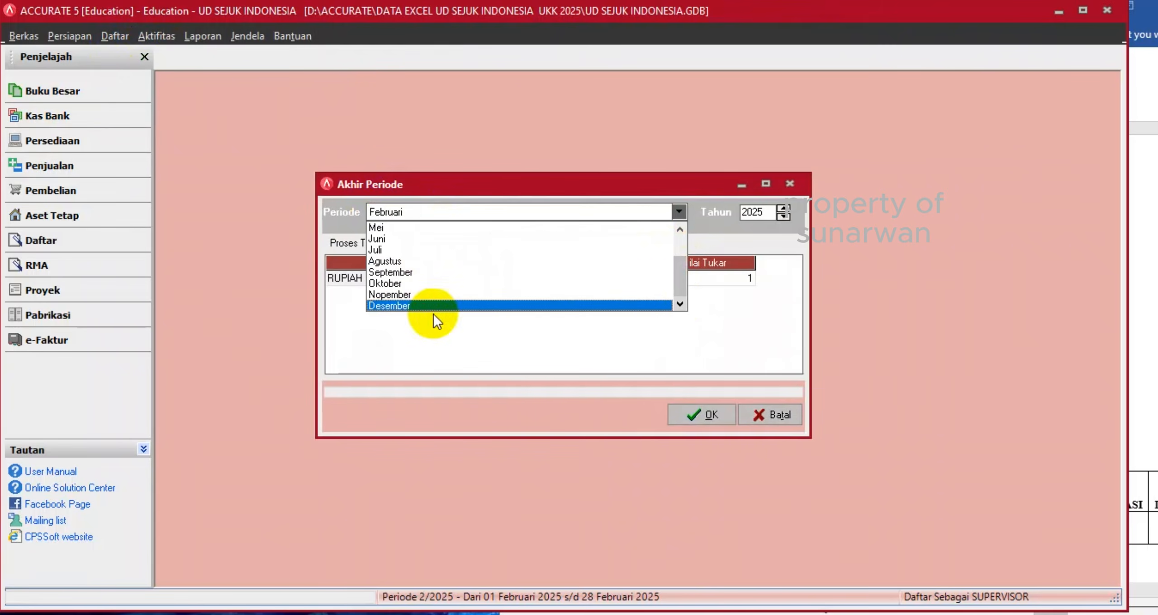
{"action": "left_click", "coordinate": [415, 300]}
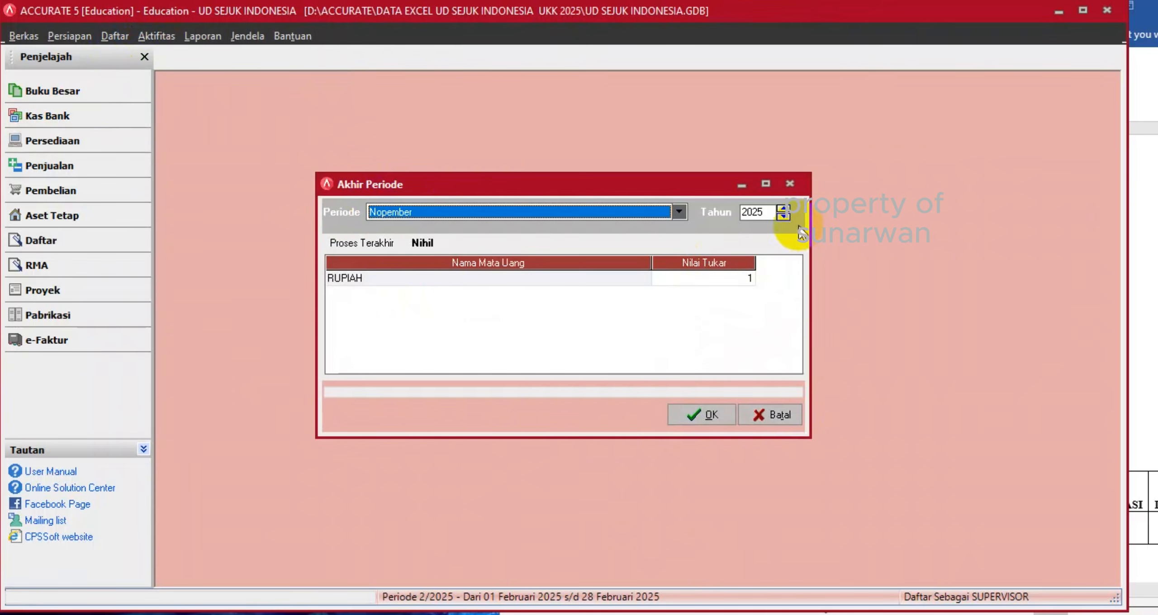
{"action": "left_click", "coordinate": [785, 217]}
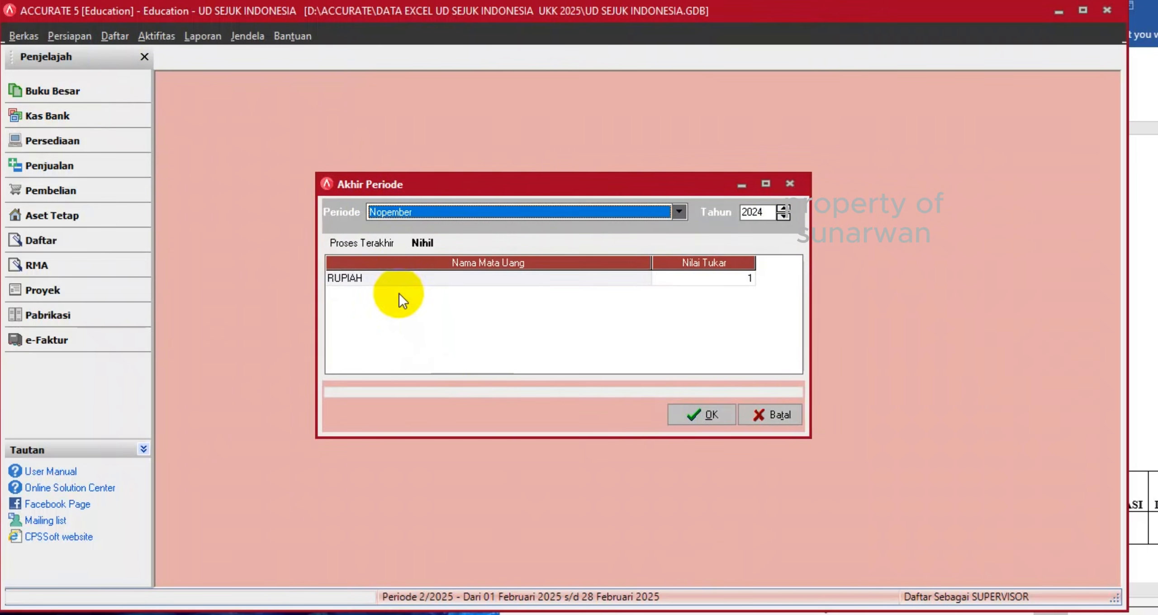
{"action": "left_click", "coordinate": [391, 278]}
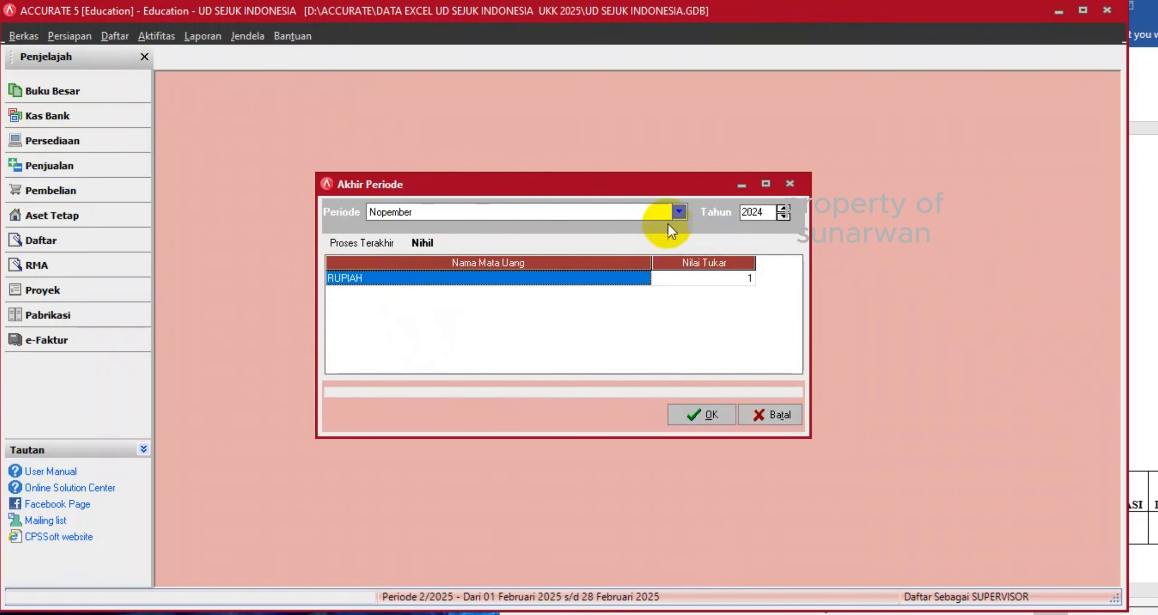
{"action": "left_click", "coordinate": [697, 414]}
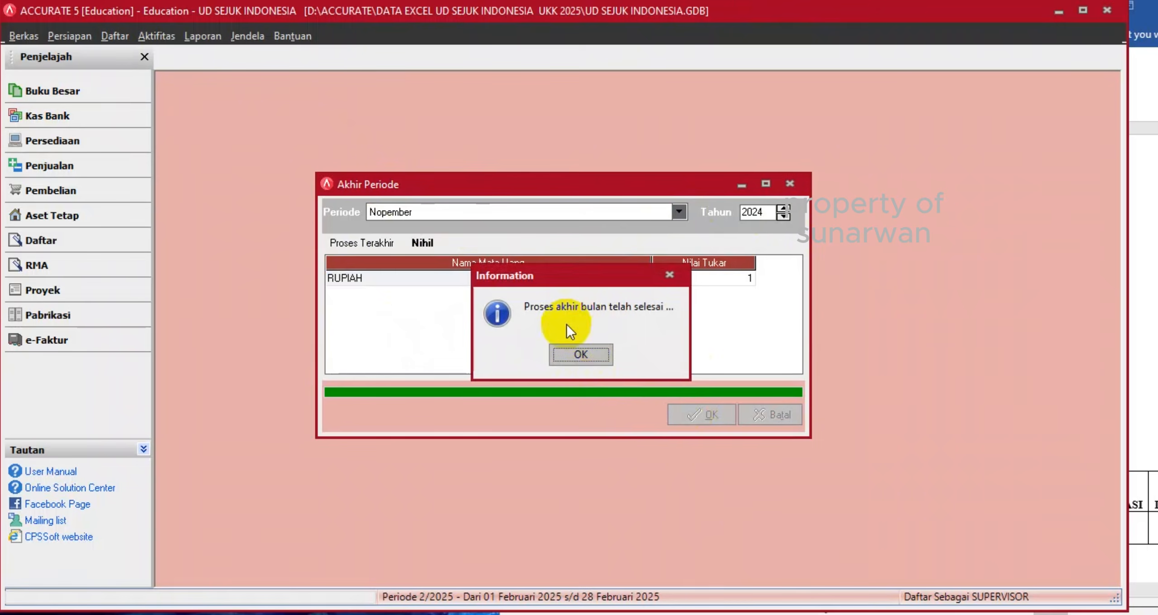
{"action": "left_click", "coordinate": [598, 355]}
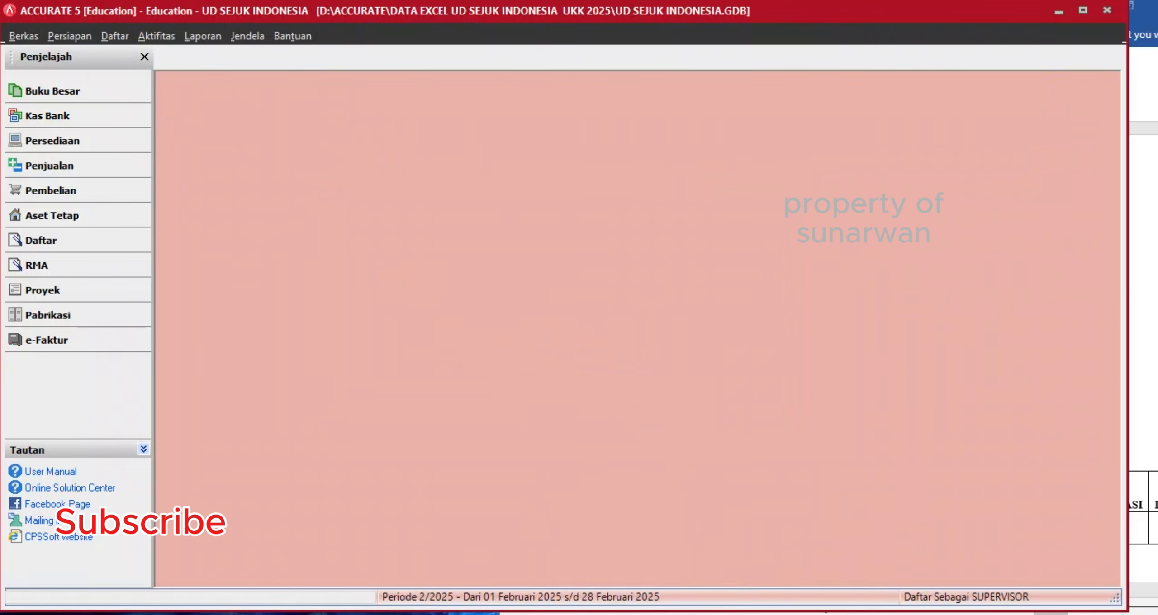
{"action": "left_click", "coordinate": [602, 614]}
Show Word's Neraca Saldo per 30 November 2024 beside a narrowed Accurate window.
{"action": "scroll", "coordinate": [885, 309], "scroll_direction": "down", "scroll_amount": 15}
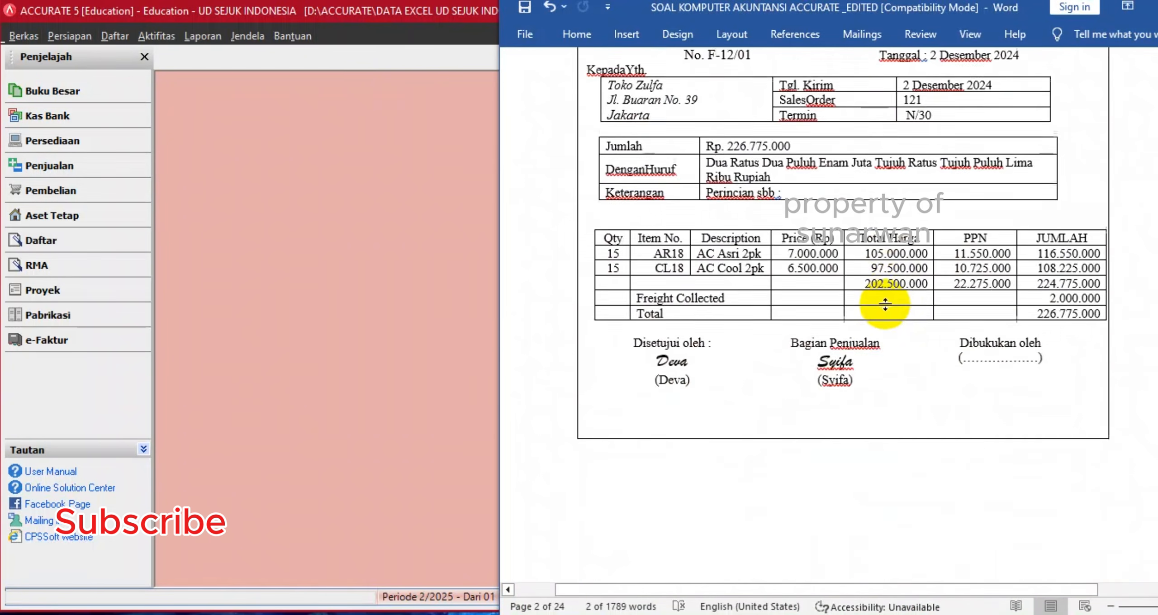
{"action": "scroll", "coordinate": [885, 304], "scroll_direction": "up", "scroll_amount": 20}
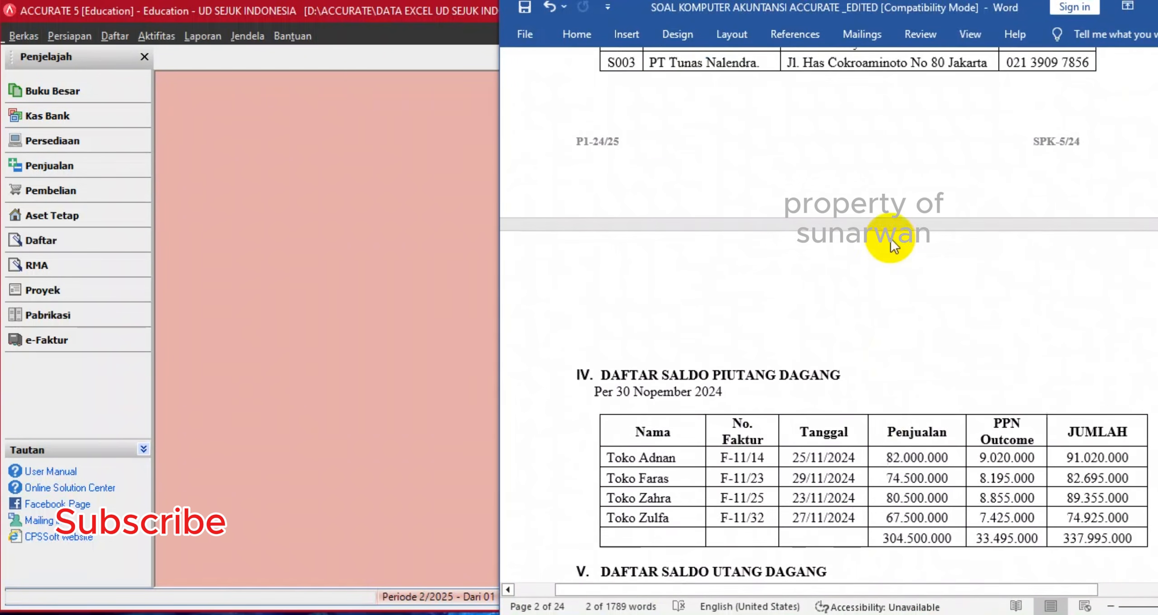
{"action": "scroll", "coordinate": [894, 247], "scroll_direction": "up", "scroll_amount": 10}
{"action": "scroll", "coordinate": [892, 227], "scroll_direction": "down", "scroll_amount": 4}
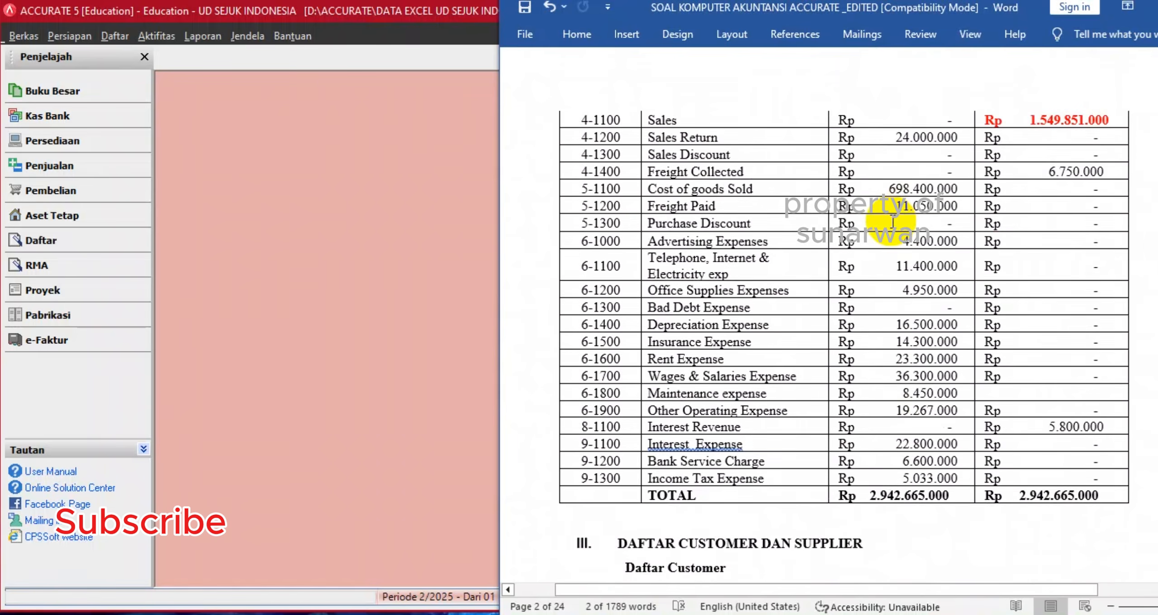
{"action": "scroll", "coordinate": [892, 221], "scroll_direction": "up", "scroll_amount": 10}
{"action": "left_click", "coordinate": [382, 250]}
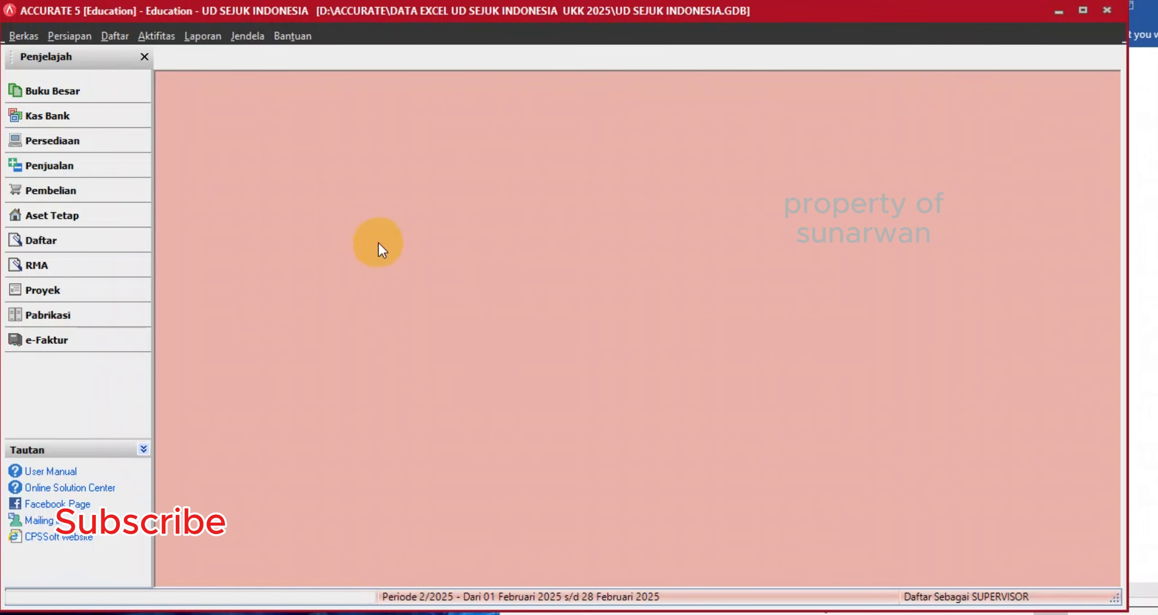
{"action": "left_click", "coordinate": [1136, 35]}
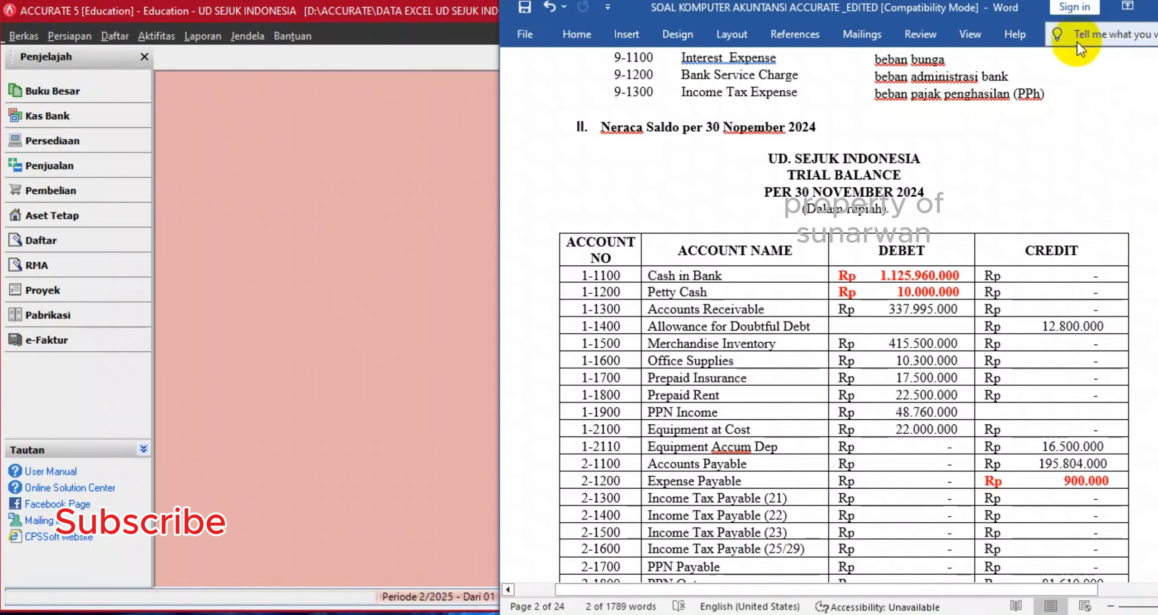
{"action": "left_click", "coordinate": [425, 120]}
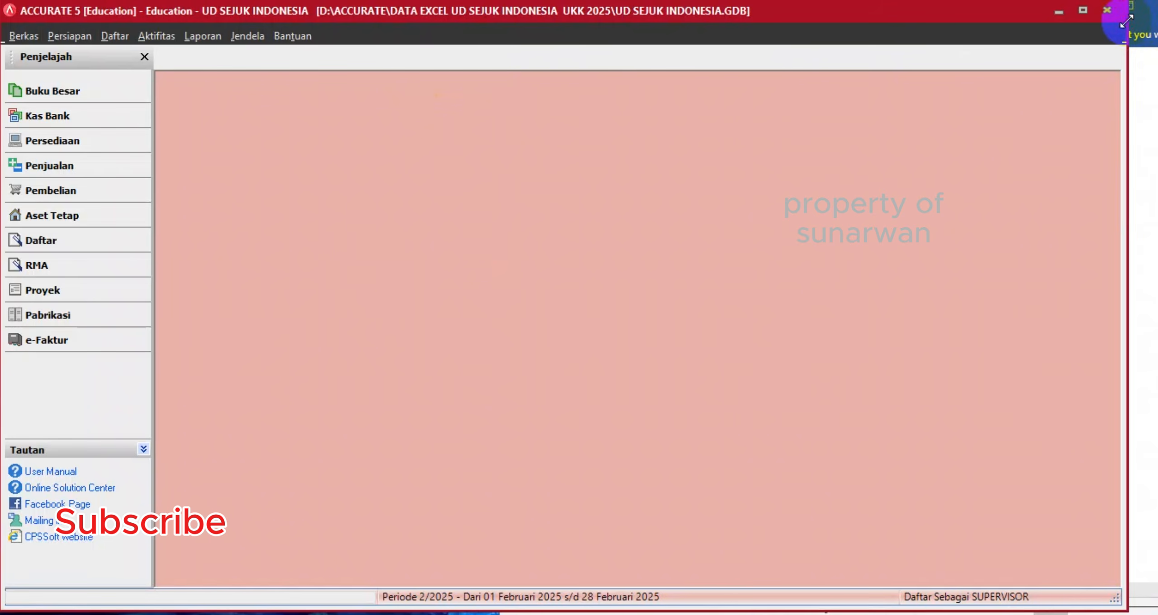
{"action": "left_click_drag", "start_coordinate": [1127, 20], "coordinate": [669, 21]}
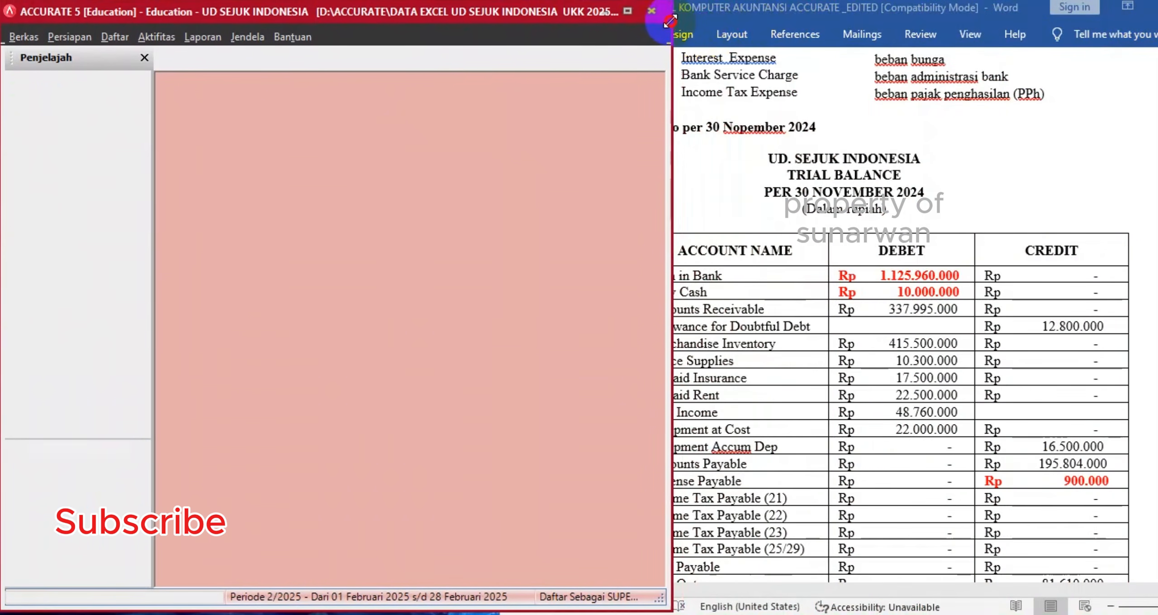
Open the general ledger Daftar Akun report with Per Tgl. date 30/11/2024.
{"action": "left_click", "coordinate": [187, 38]}
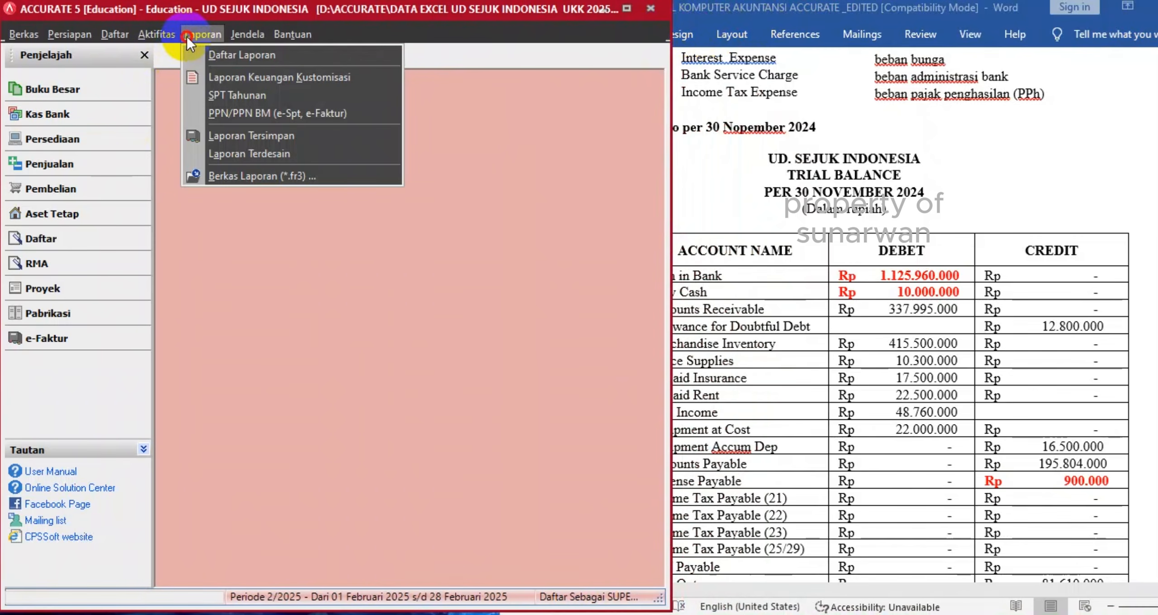
{"action": "left_click", "coordinate": [222, 55]}
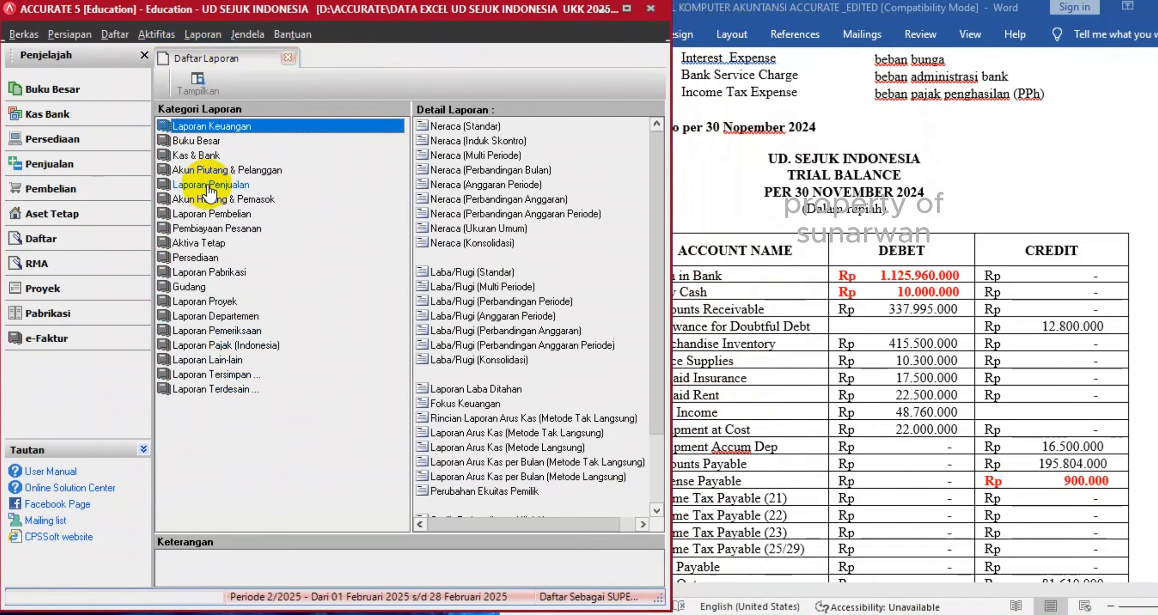
{"action": "left_click", "coordinate": [207, 141]}
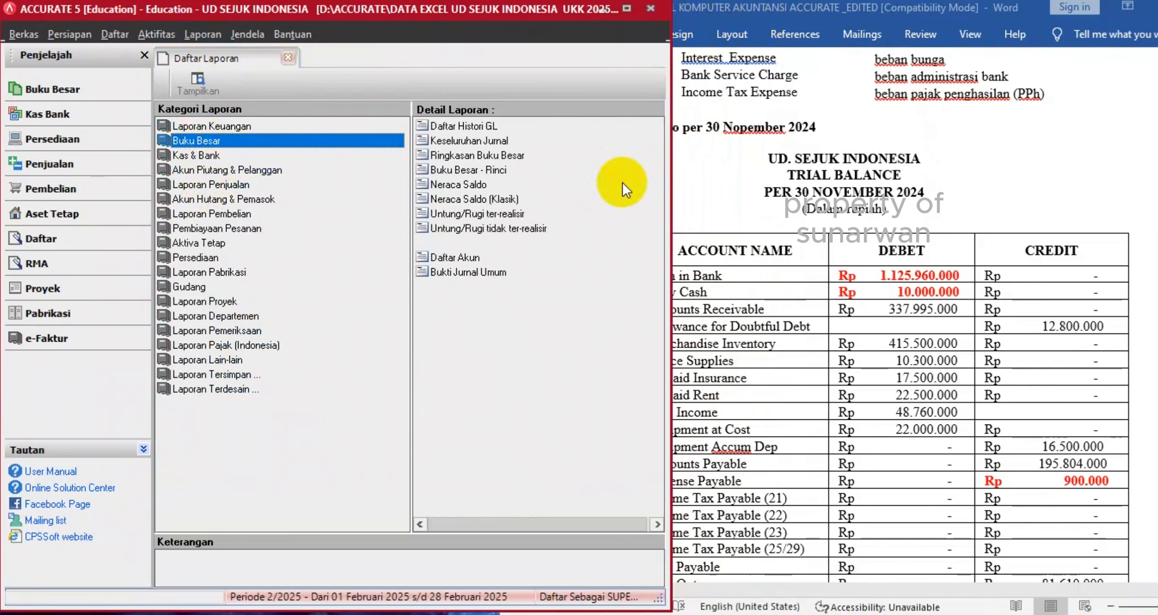
{"action": "left_click", "coordinate": [458, 259]}
{"action": "double_click", "coordinate": [458, 257]}
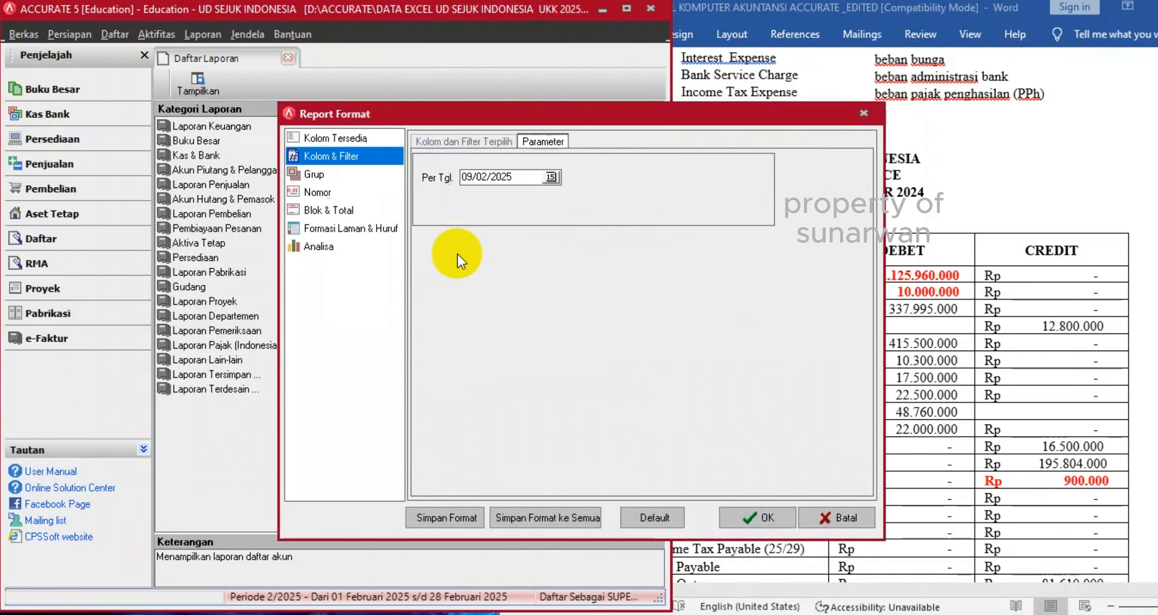
{"action": "left_click_drag", "start_coordinate": [521, 182], "coordinate": [438, 186]}
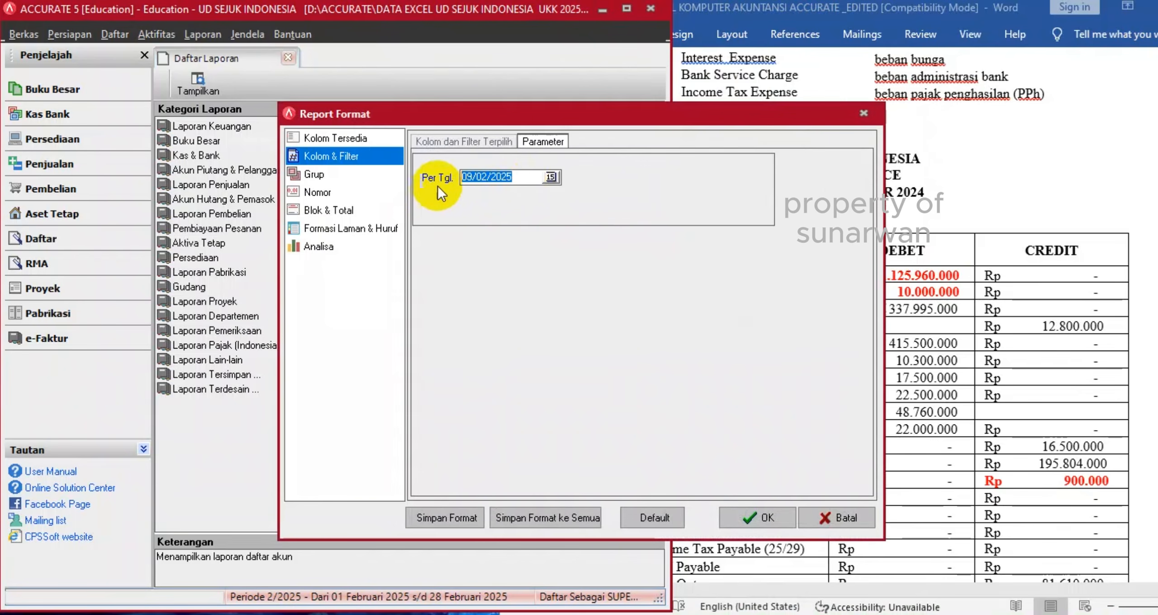
{"action": "type", "text": "30/11/"}
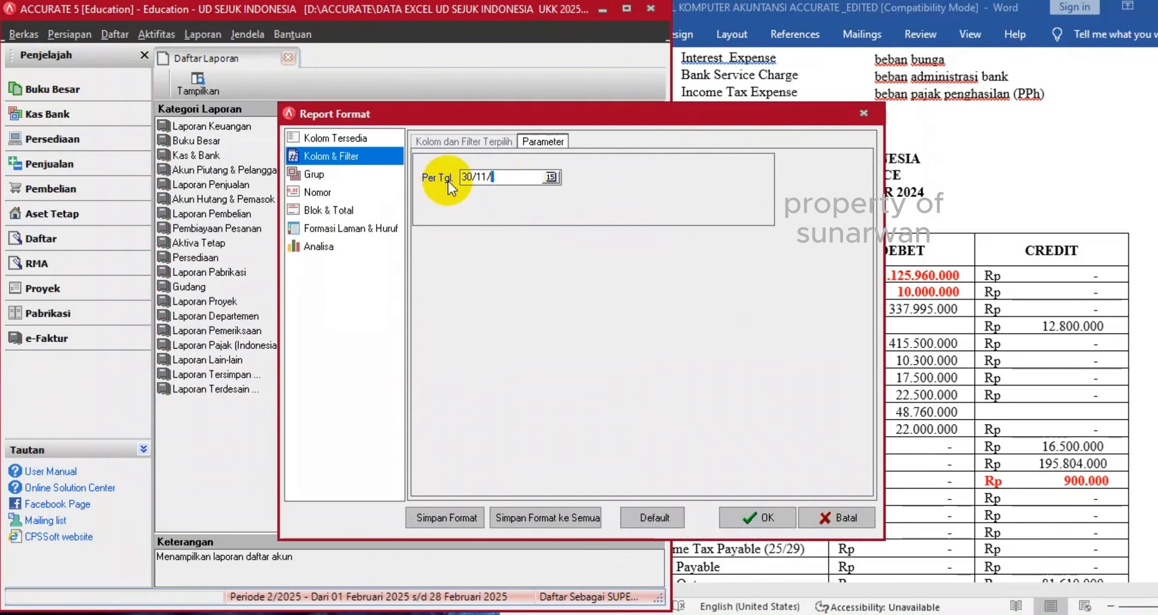
{"action": "type", "text": "202"}
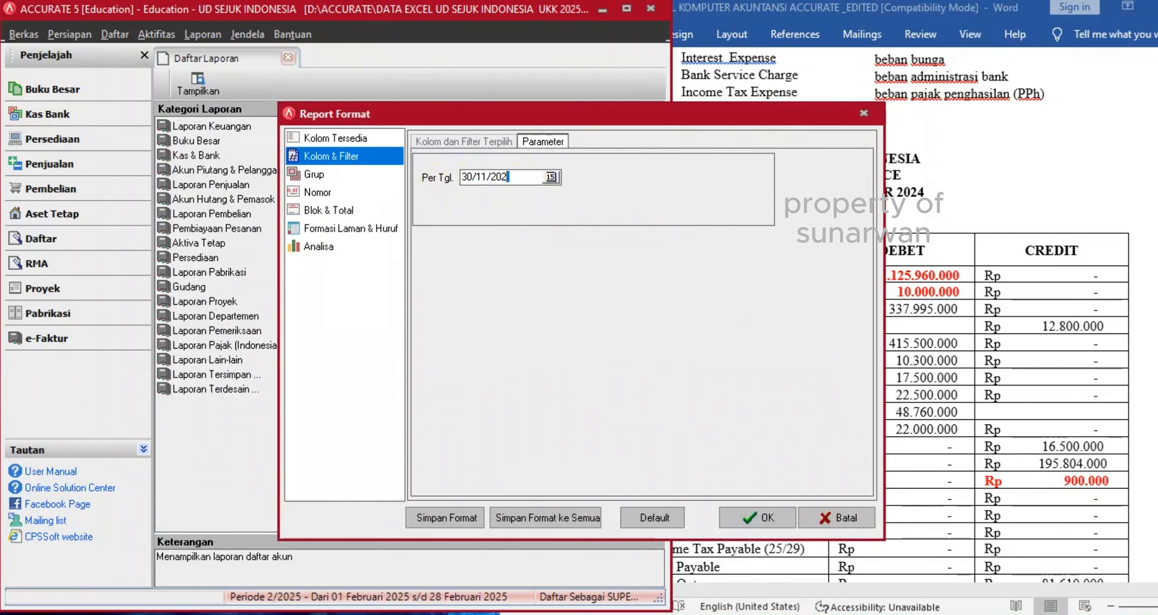
{"action": "type", "text": "4"}
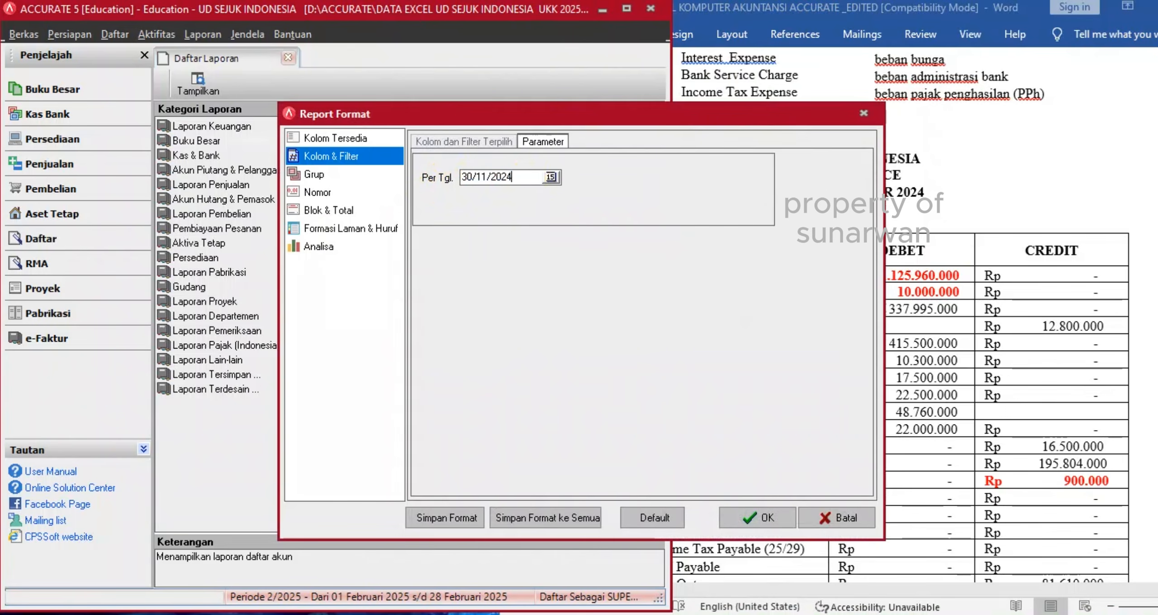
{"action": "left_click", "coordinate": [758, 518]}
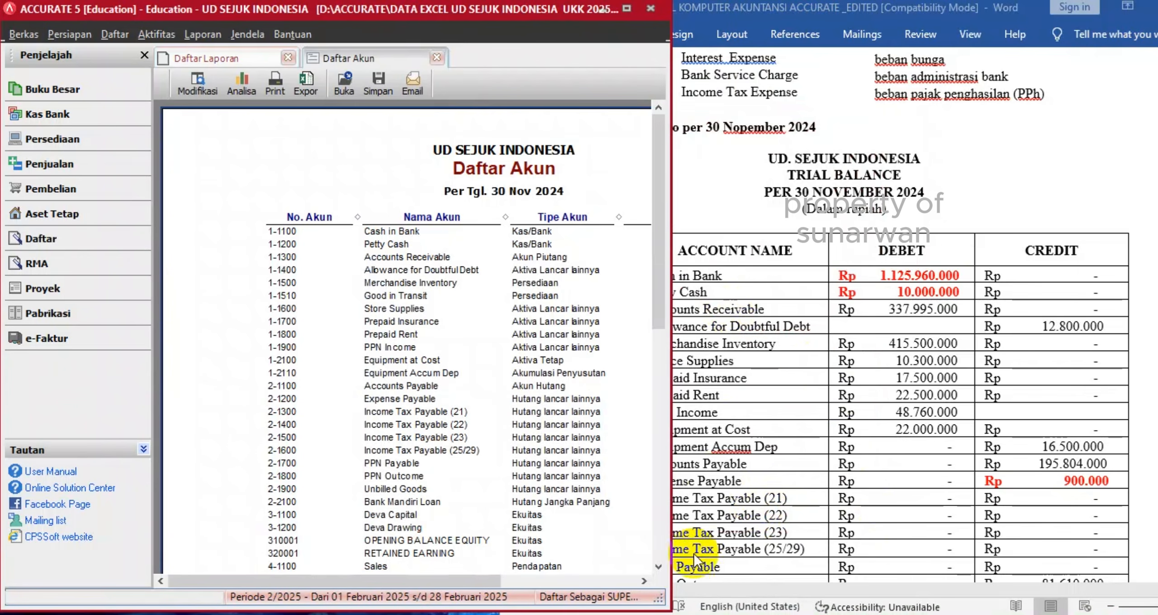
Widen Accurate to show Saldo and check Prepaid Rent and both Income Tax Payable balances.
{"action": "left_click_drag", "start_coordinate": [471, 583], "coordinate": [558, 586]}
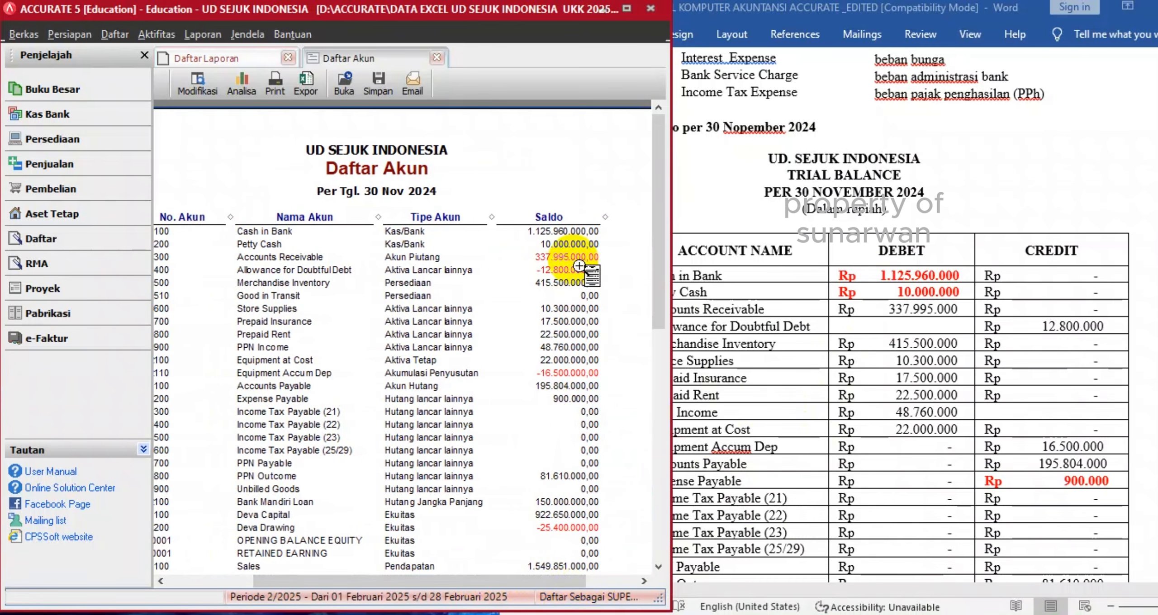
{"action": "scroll", "coordinate": [955, 273], "scroll_direction": "down", "scroll_amount": 1}
{"action": "left_click", "coordinate": [955, 273]}
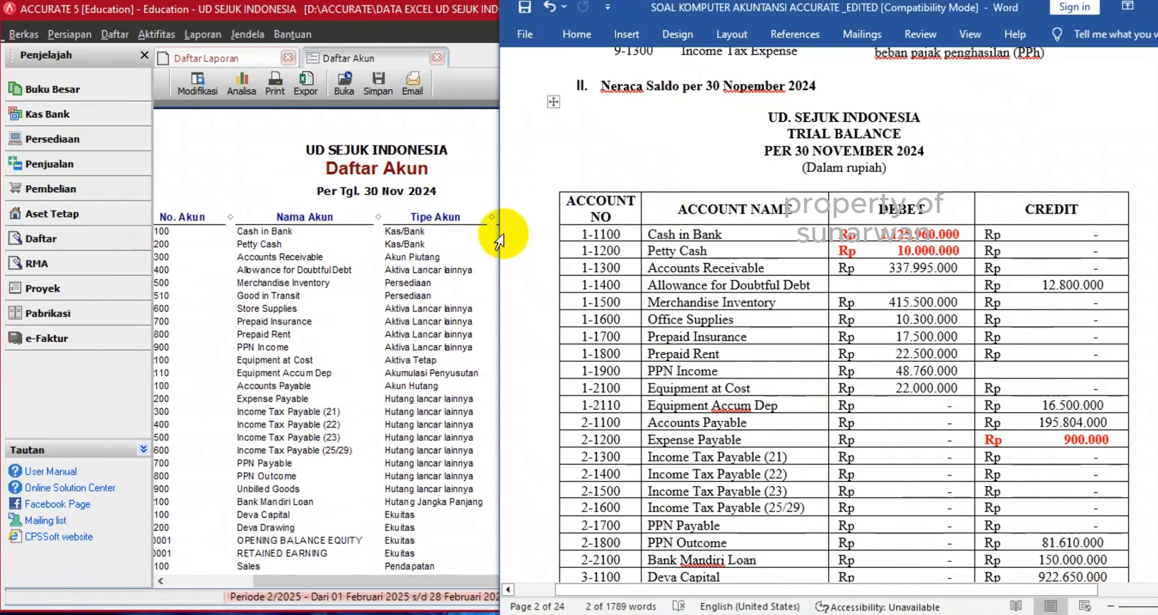
{"action": "left_click_drag", "start_coordinate": [499, 240], "coordinate": [629, 251]}
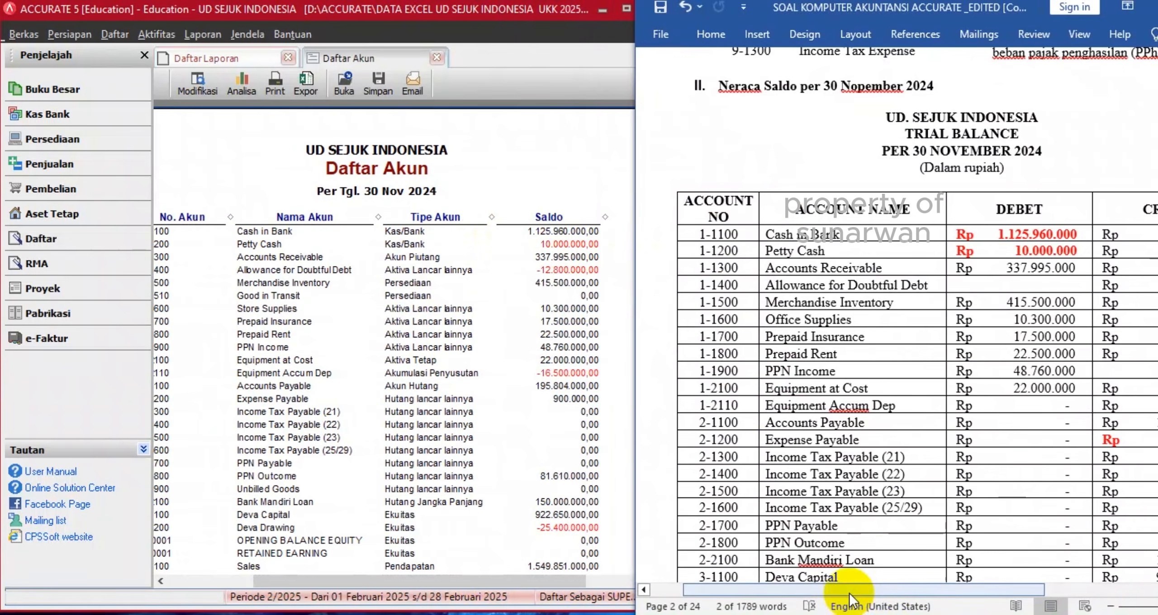
{"action": "left_click_drag", "start_coordinate": [865, 593], "coordinate": [923, 591]}
{"action": "left_click", "coordinate": [580, 334]}
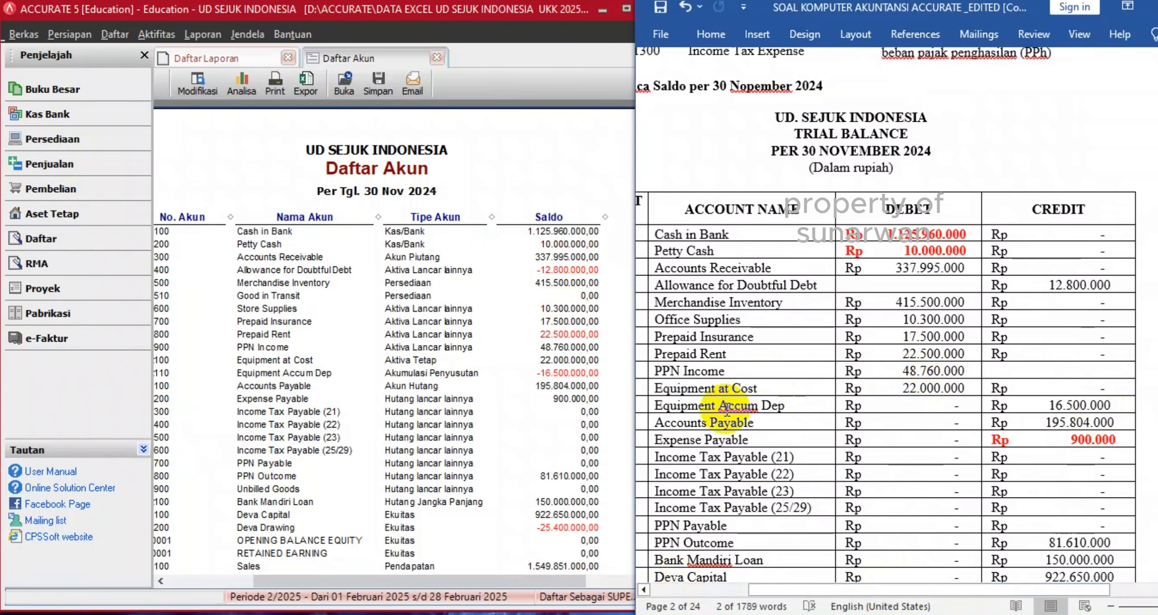
{"action": "left_click", "coordinate": [601, 413]}
{"action": "left_click", "coordinate": [588, 450]}
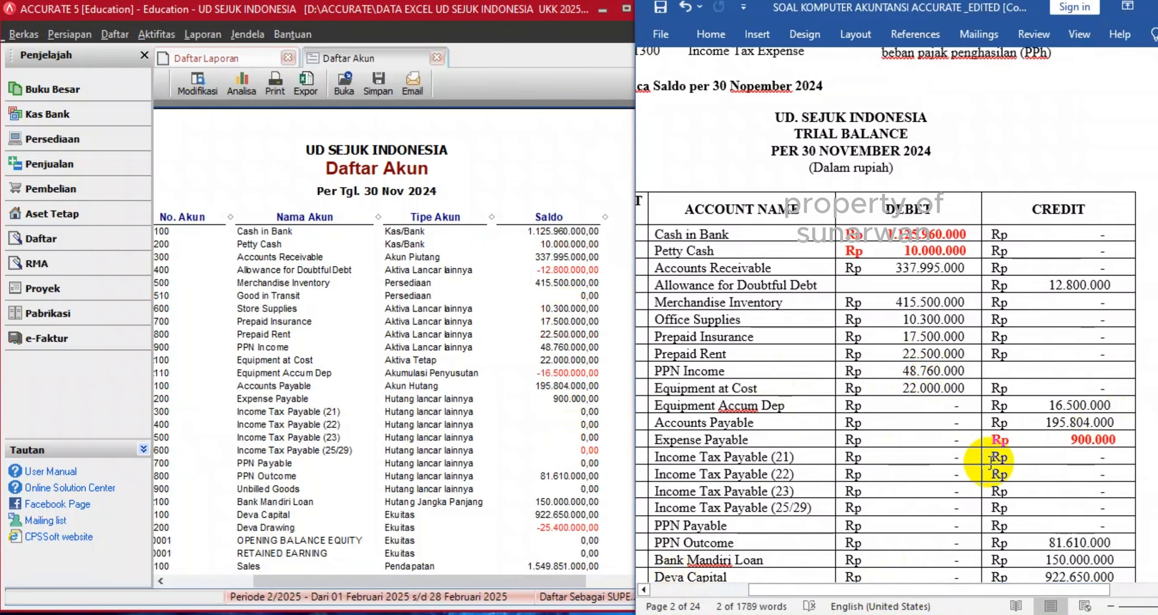
Compare Sales 1.549.851.000, Income Tax Expense 5.033.000 and Maintenance balances with Word's trial balance.
{"action": "scroll", "coordinate": [992, 463], "scroll_direction": "down", "scroll_amount": 1}
{"action": "scroll", "coordinate": [991, 464], "scroll_direction": "down", "scroll_amount": 3}
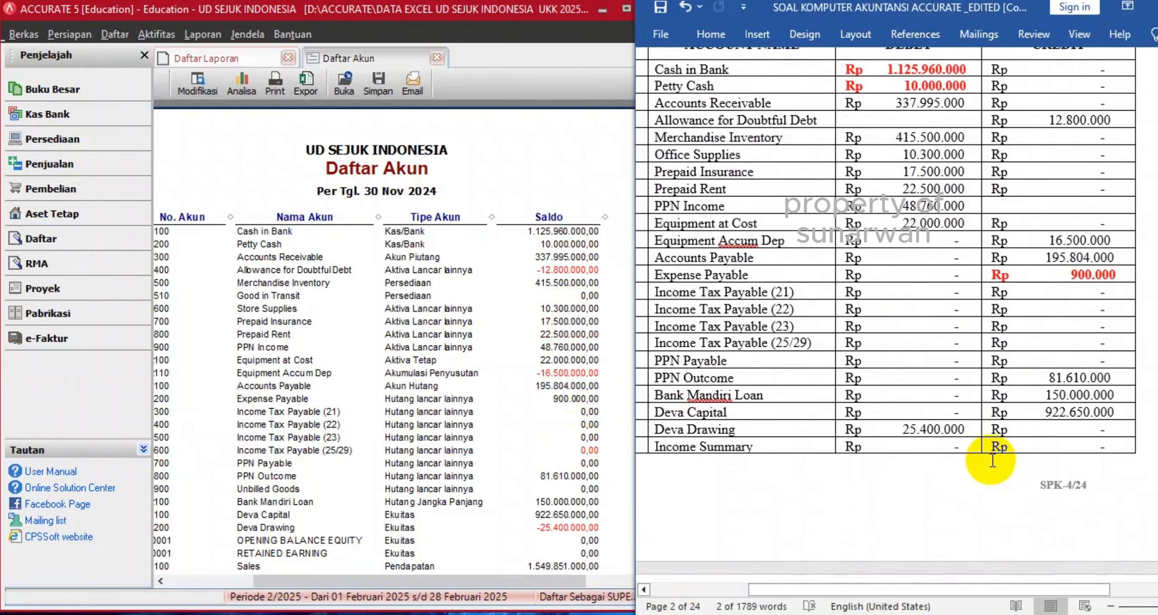
{"action": "scroll", "coordinate": [524, 484], "scroll_direction": "down", "scroll_amount": 4}
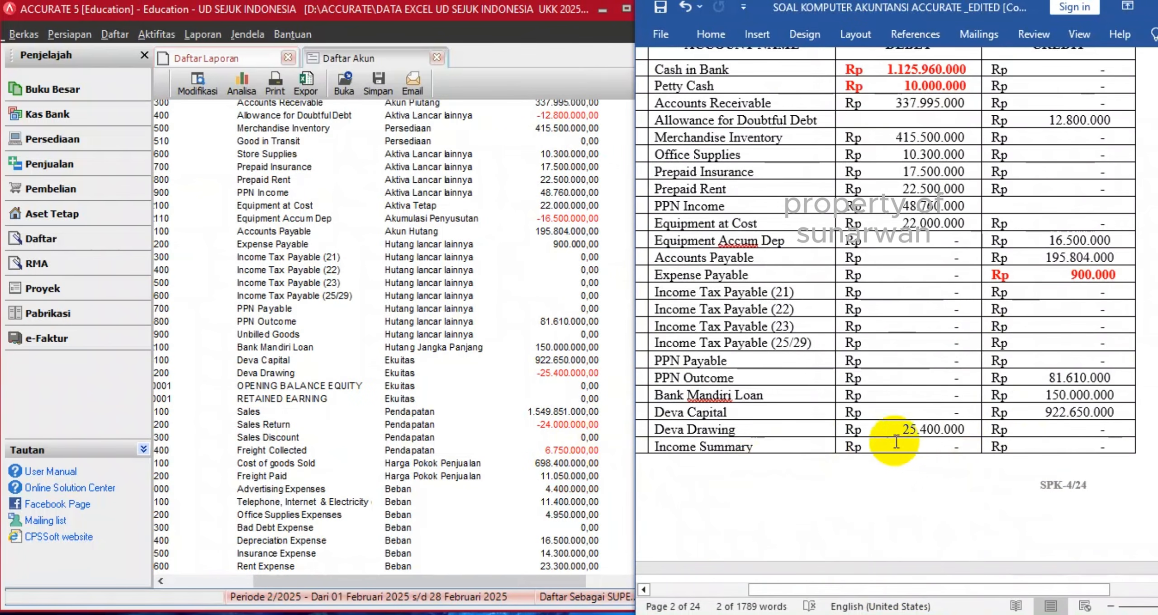
{"action": "scroll", "coordinate": [915, 433], "scroll_direction": "down", "scroll_amount": 1}
{"action": "scroll", "coordinate": [915, 432], "scroll_direction": "down", "scroll_amount": 3}
{"action": "scroll", "coordinate": [536, 423], "scroll_direction": "down", "scroll_amount": 5}
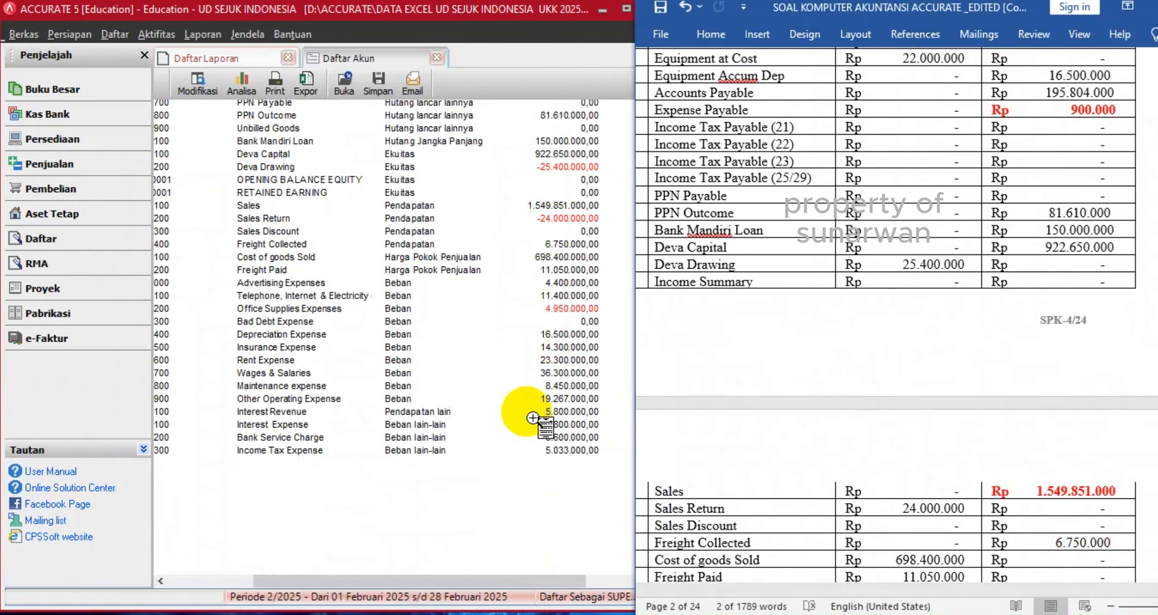
{"action": "scroll", "coordinate": [952, 406], "scroll_direction": "down", "scroll_amount": 3}
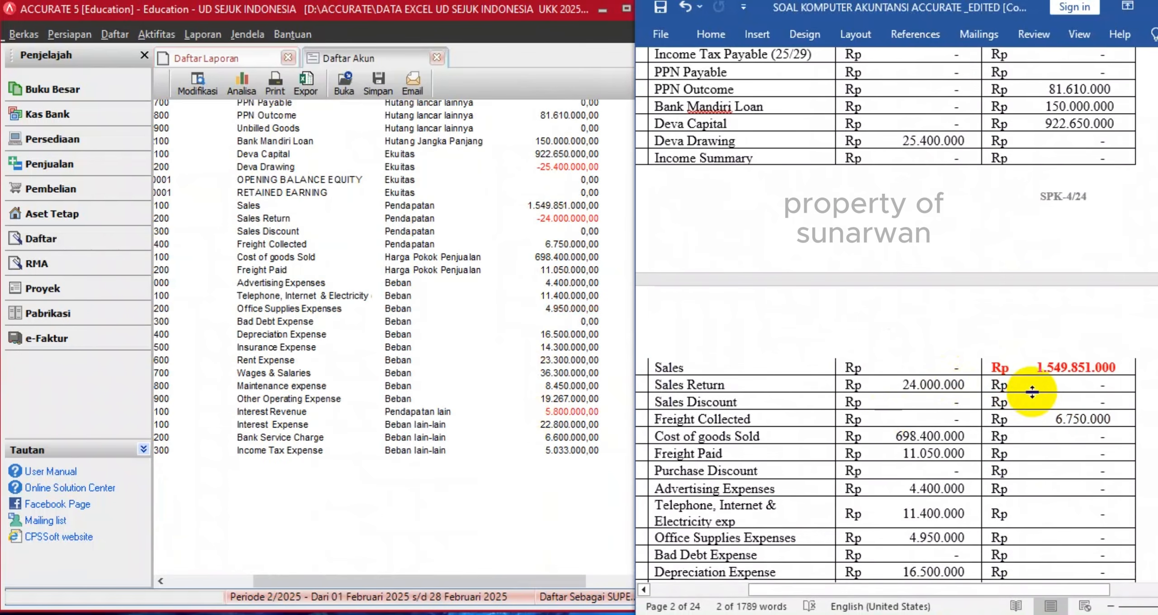
{"action": "left_click", "coordinate": [559, 205]}
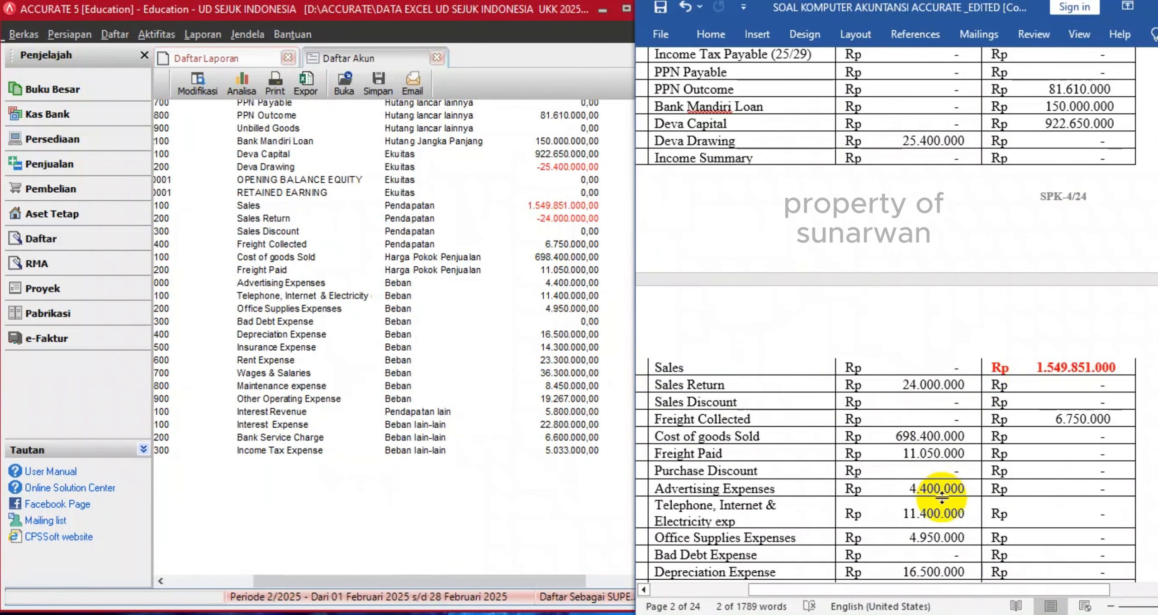
{"action": "scroll", "coordinate": [942, 497], "scroll_direction": "down", "scroll_amount": 5}
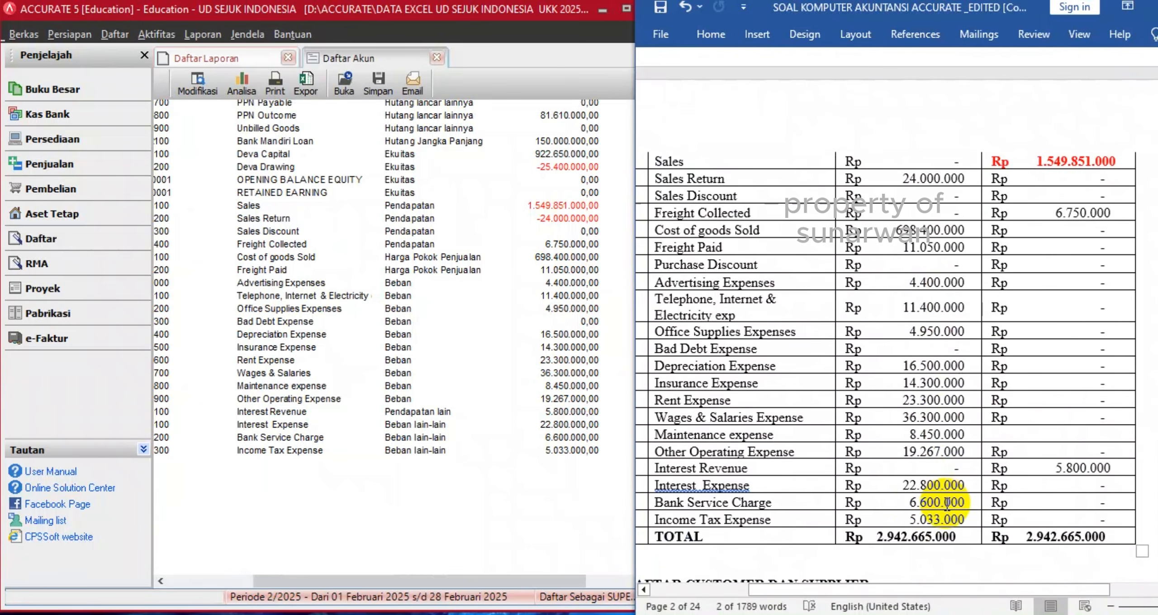
{"action": "left_click", "coordinate": [525, 450]}
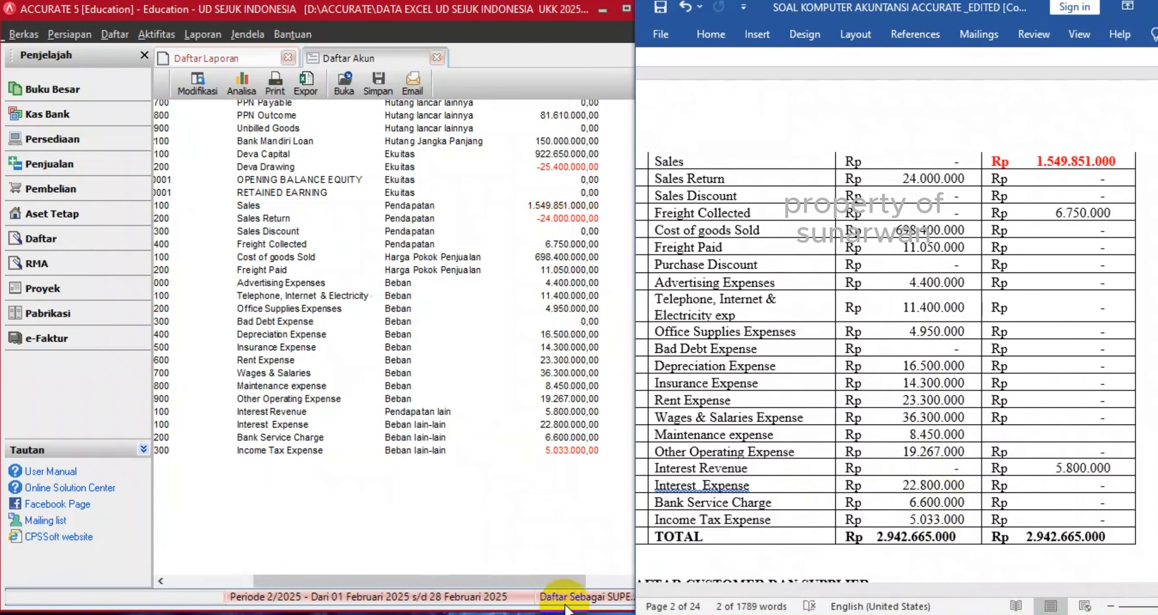
{"action": "scroll", "coordinate": [525, 492], "scroll_direction": "up", "scroll_amount": 3}
{"action": "left_click", "coordinate": [524, 489]}
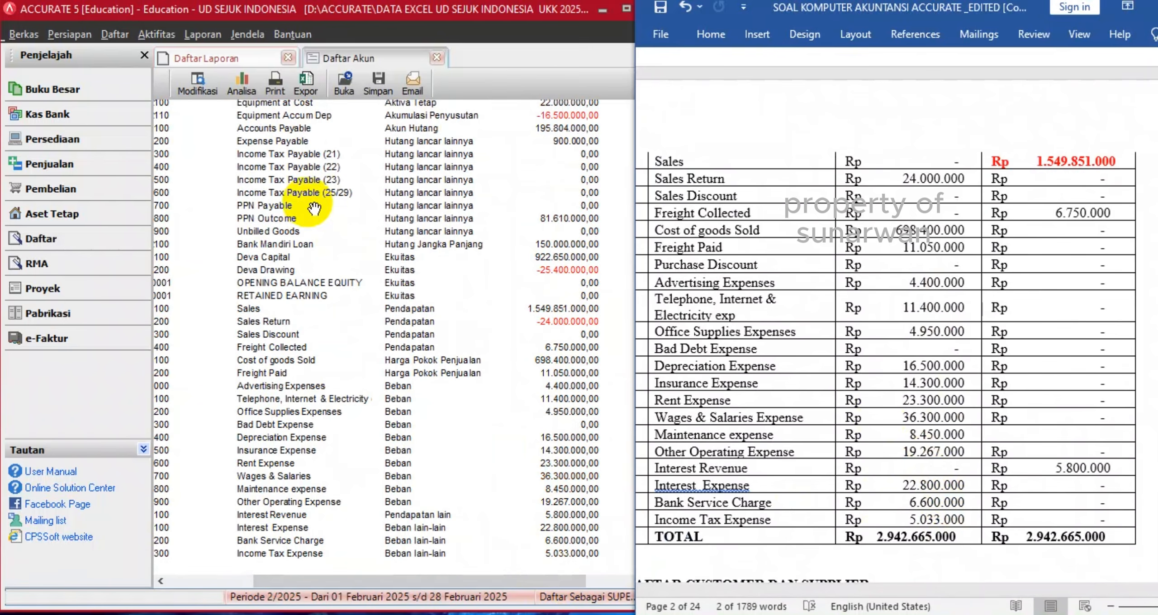
Open the Laporan Keuangan Neraca (Standar) balance sheet dated 30/11/2024.
{"action": "left_click", "coordinate": [197, 38]}
{"action": "left_click", "coordinate": [214, 54]}
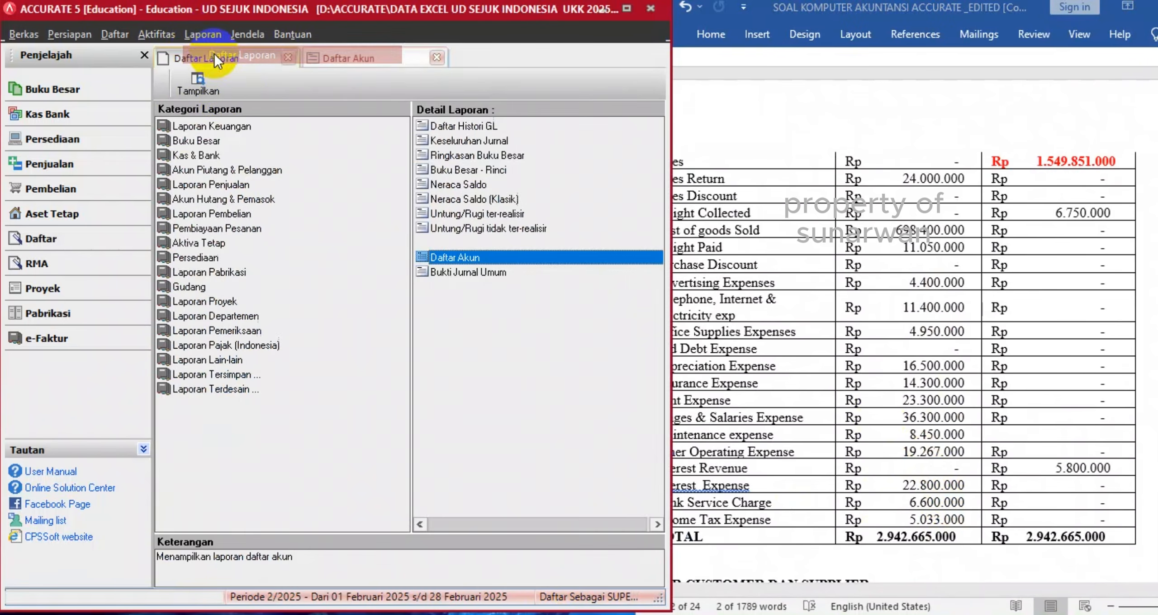
{"action": "left_click", "coordinate": [205, 128]}
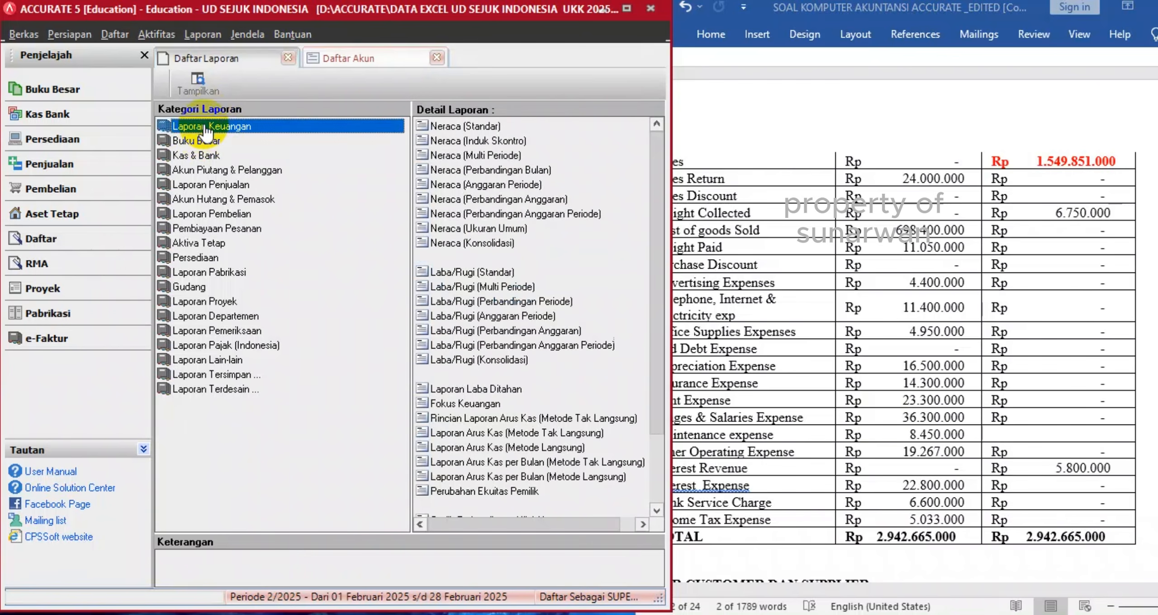
{"action": "left_click", "coordinate": [452, 131]}
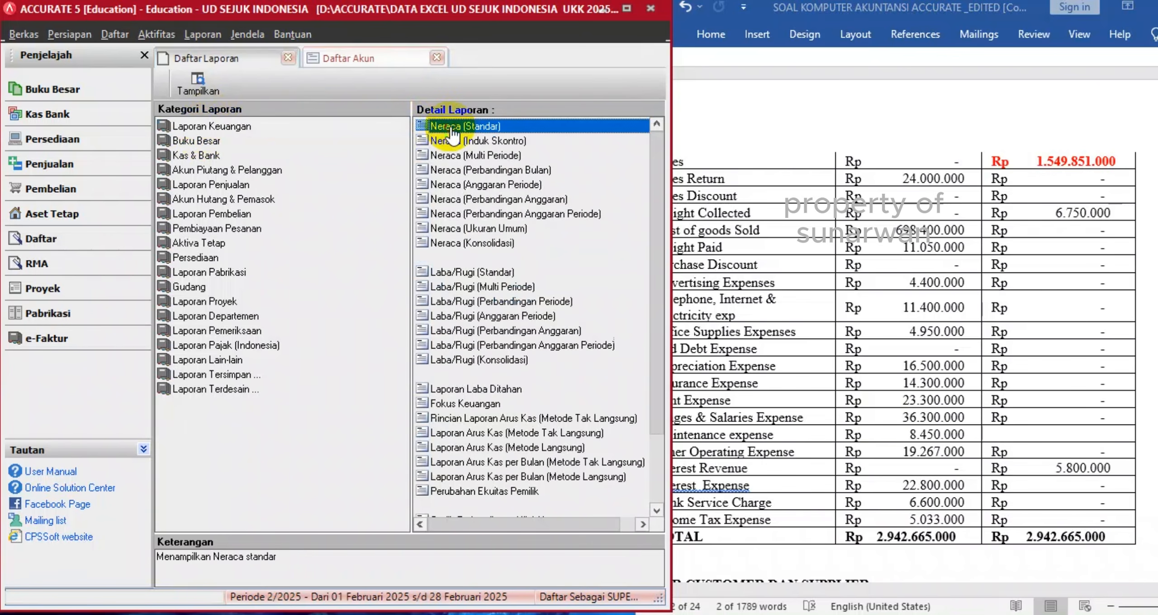
{"action": "double_click", "coordinate": [451, 129]}
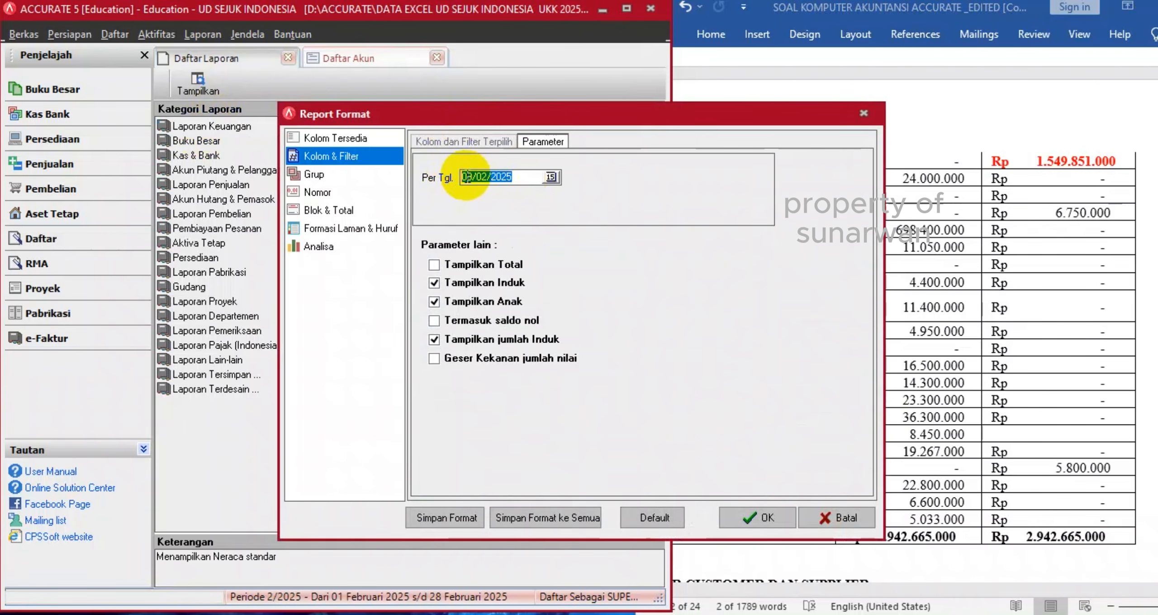
{"action": "type", "text": "3"}
{"action": "left_click", "coordinate": [754, 519]}
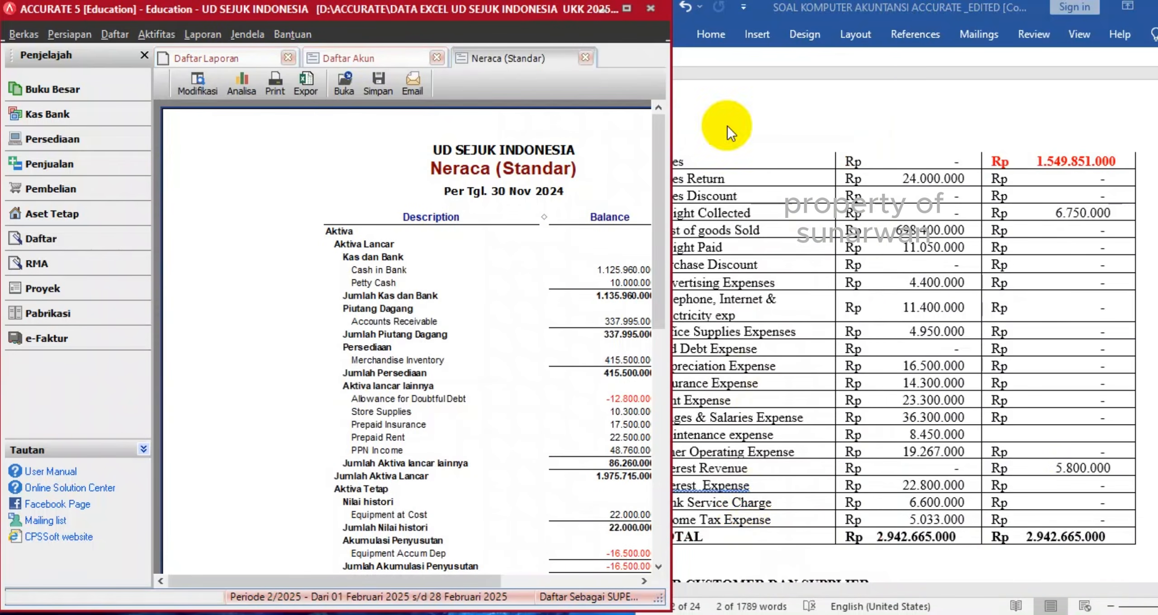
Maximize Accurate and confirm total assets and liabilities plus equity both equal 1.981.215.000,00.
{"action": "left_click", "coordinate": [626, 8]}
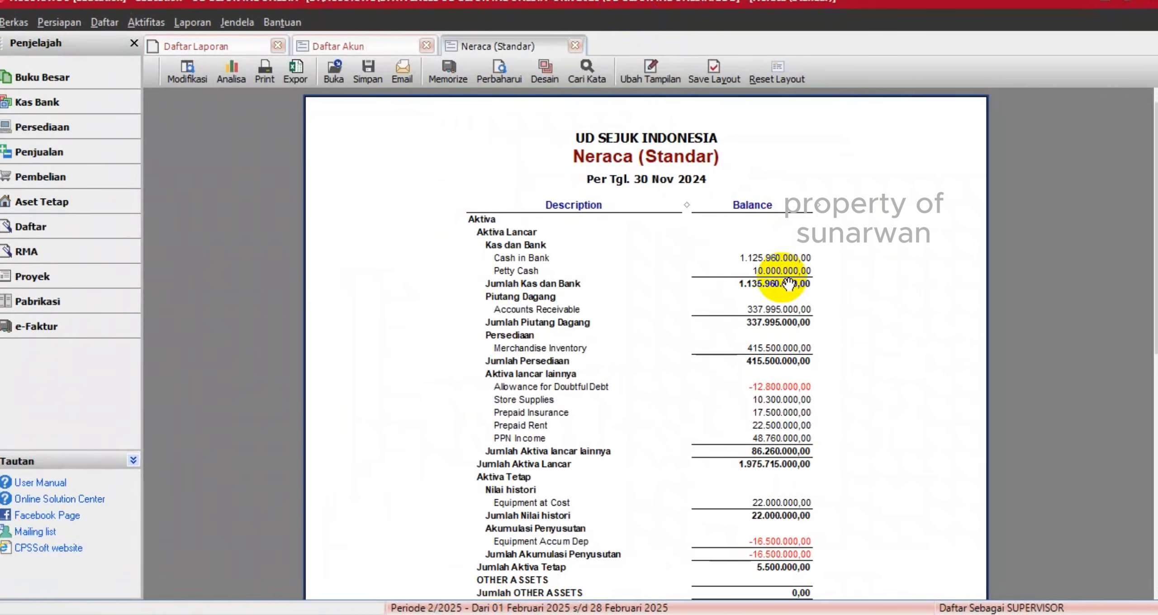
{"action": "scroll", "coordinate": [788, 284], "scroll_direction": "down", "scroll_amount": 1}
{"action": "scroll", "coordinate": [789, 284], "scroll_direction": "down", "scroll_amount": 6}
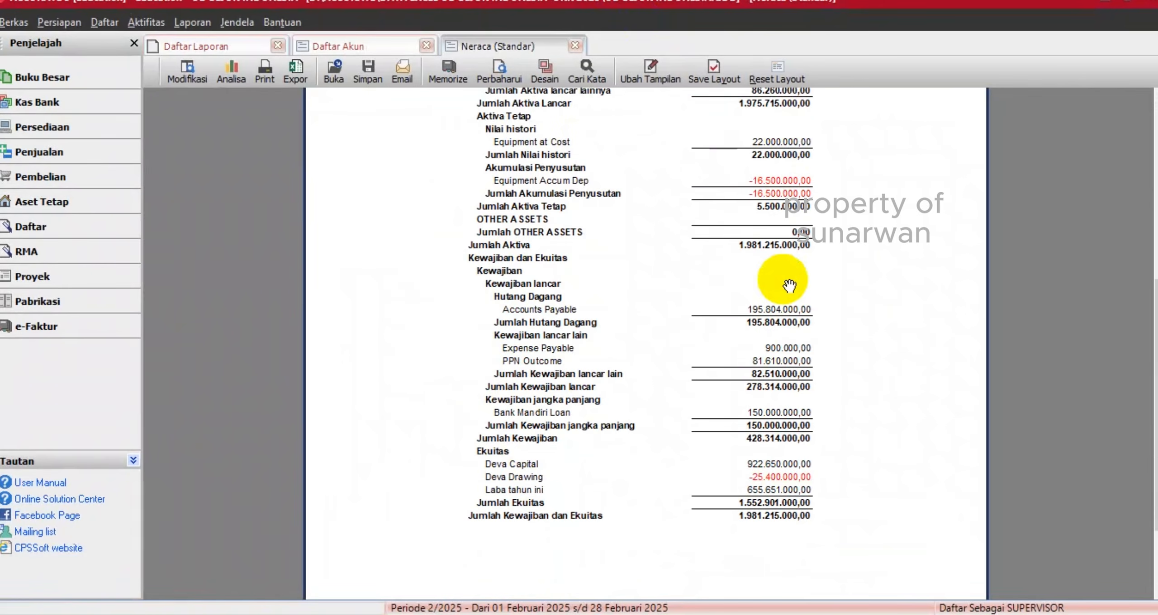
{"action": "scroll", "coordinate": [789, 285], "scroll_direction": "up", "scroll_amount": 5}
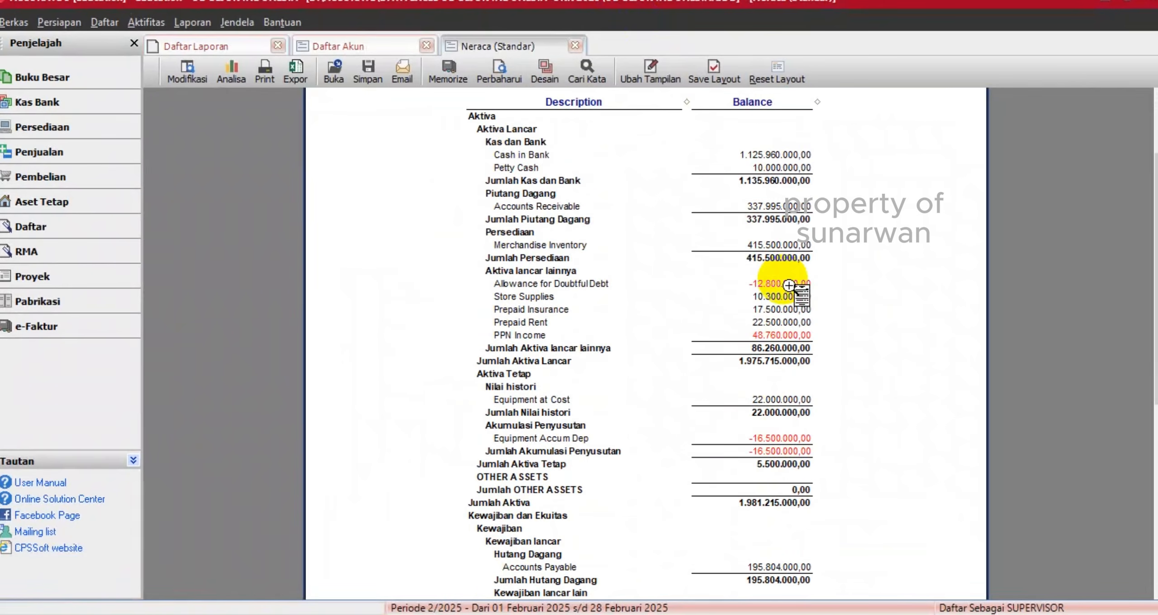
{"action": "scroll", "coordinate": [789, 285], "scroll_direction": "up", "scroll_amount": 2}
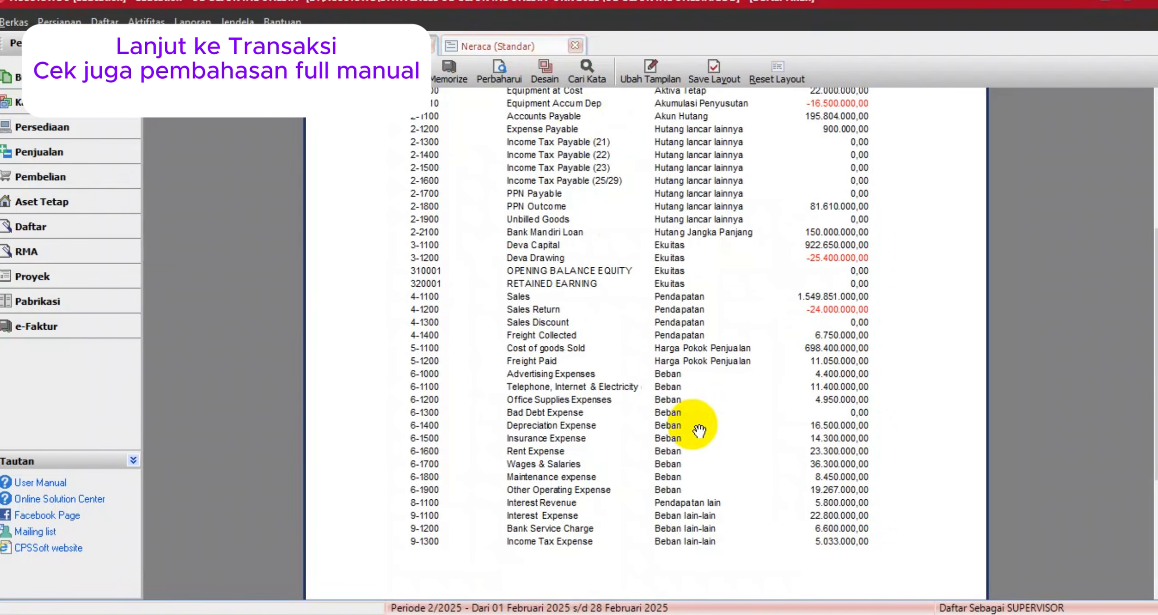
{"action": "scroll", "coordinate": [719, 431], "scroll_direction": "down", "scroll_amount": 5}
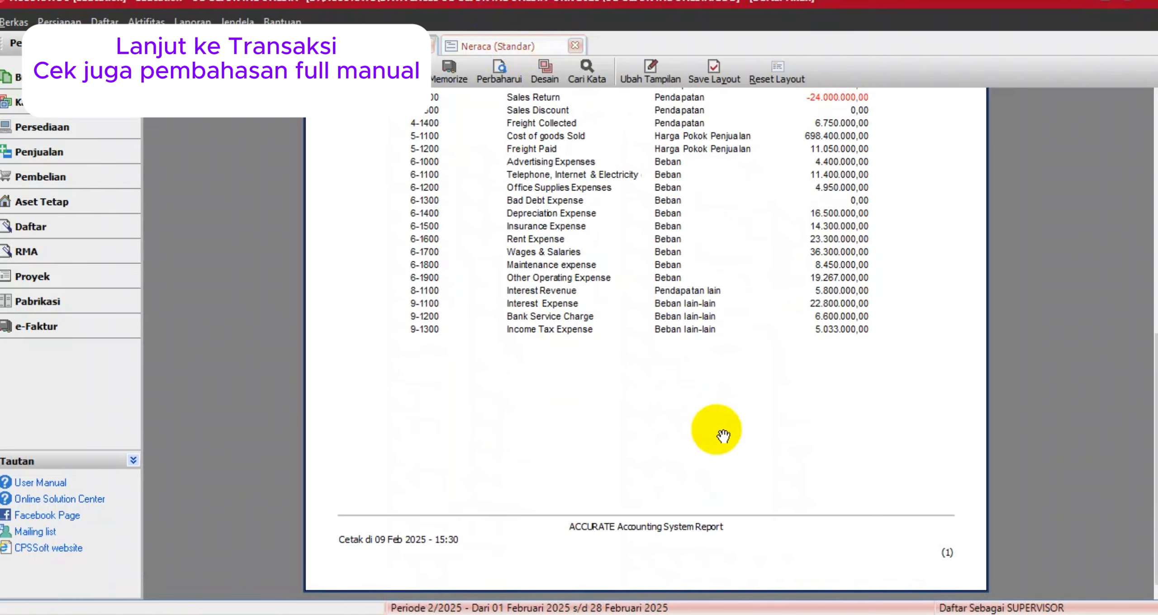
{"action": "scroll", "coordinate": [723, 436], "scroll_direction": "up", "scroll_amount": 5}
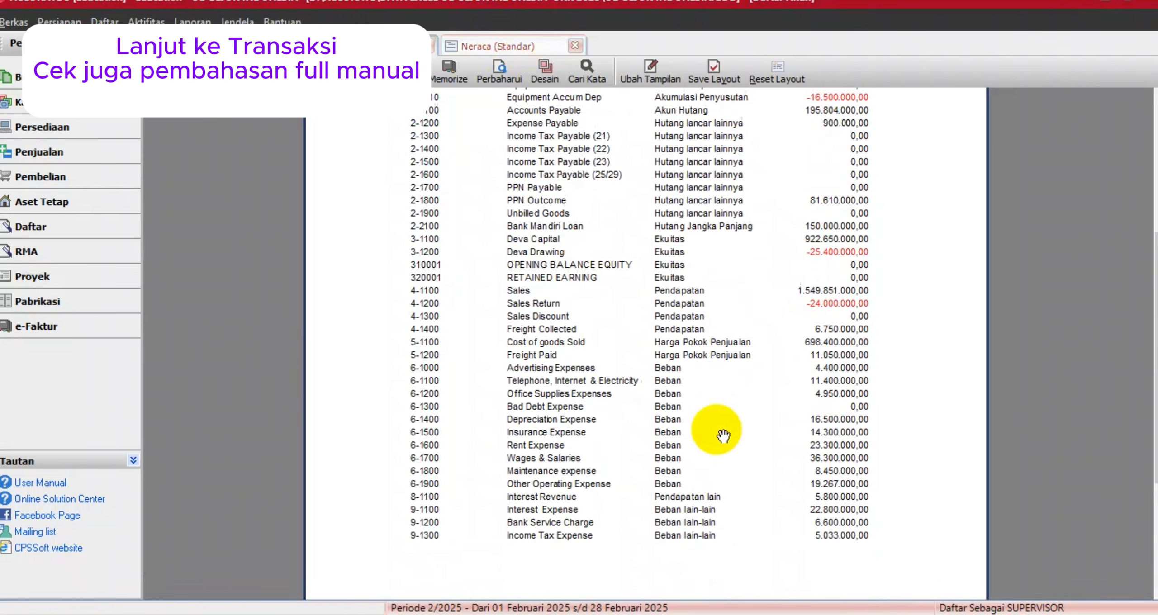